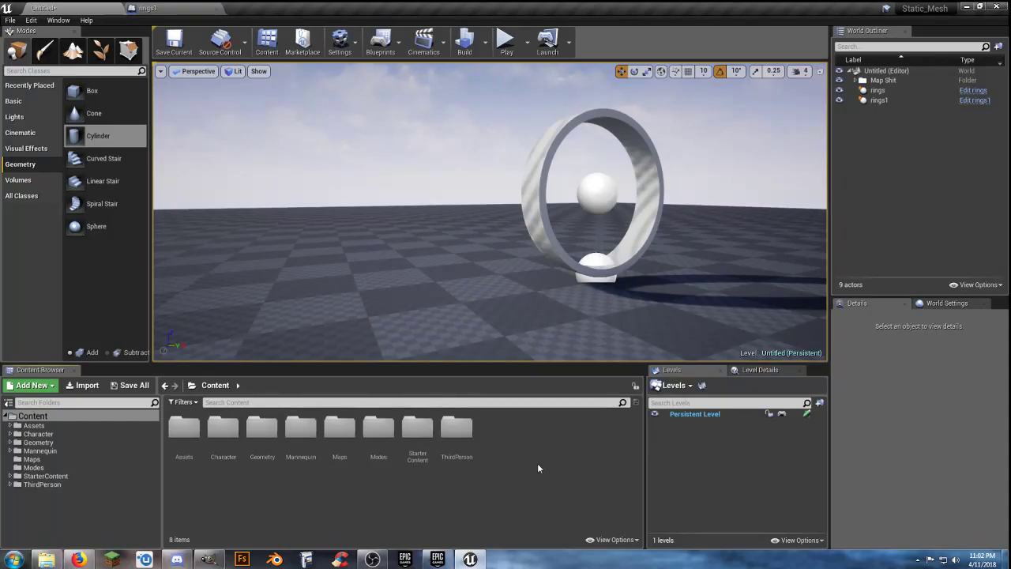
- Delete the rings and rings1 actors from the level
{"action": "mouse_move", "coordinate": [442, 310]}
{"action": "right_mouse_down"}
{"action": "mouse_move", "coordinate": [506, 311]}
{"action": "mouse_move", "coordinate": [572, 257]}
{"action": "mouse_move", "coordinate": [573, 293]}
{"action": "mouse_move", "coordinate": [545, 315]}
{"action": "mouse_move", "coordinate": [455, 274]}
{"action": "mouse_move", "coordinate": [448, 297]}
{"action": "right_mouse_up"}
{"action": "key", "text": "w"}
{"action": "key", "text": "s"}
{"action": "key", "text": "w"}
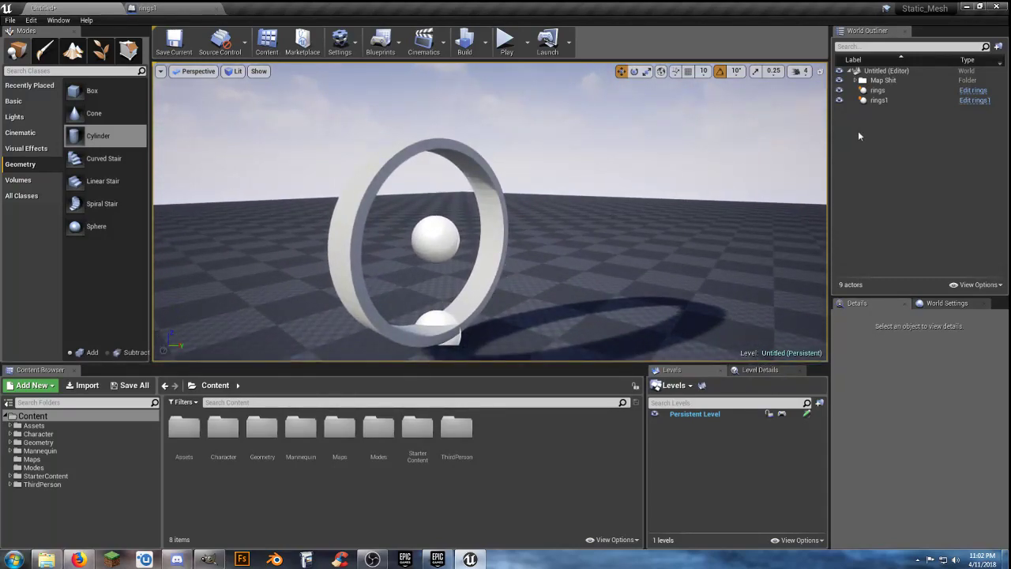
{"action": "left_click", "coordinate": [875, 90]}
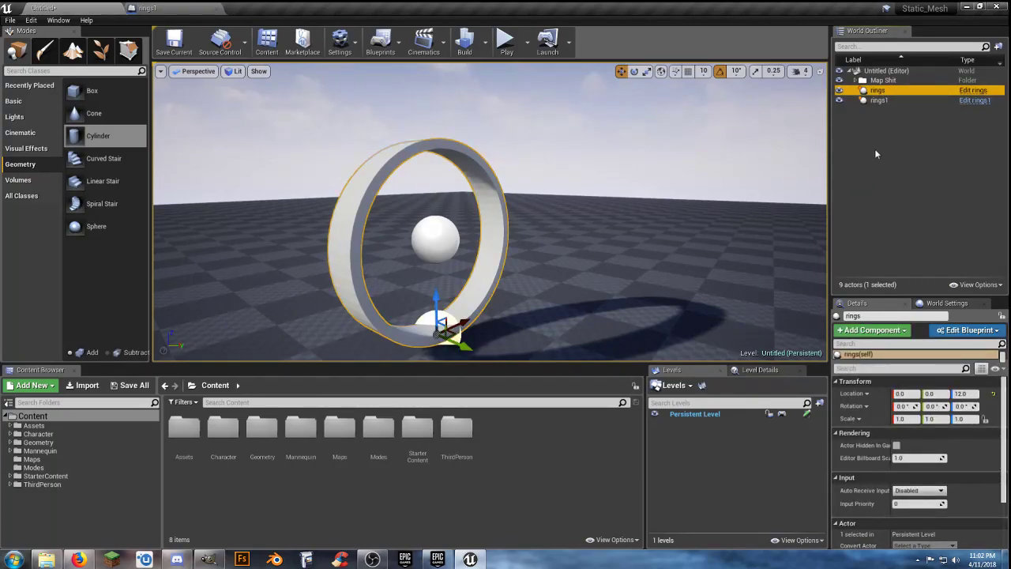
{"action": "key", "text": "Delete"}
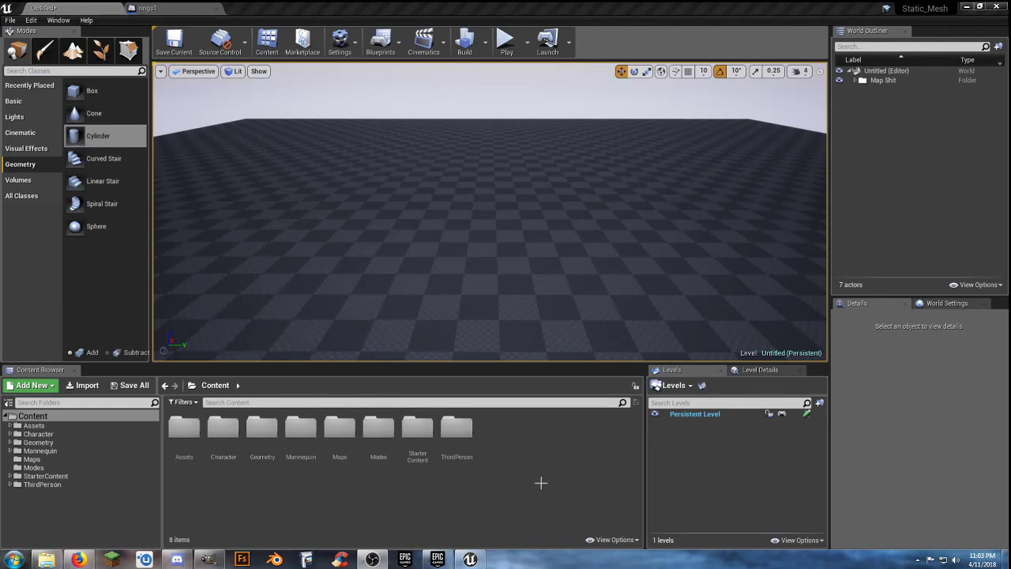
{"action": "left_click", "coordinate": [523, 445]}
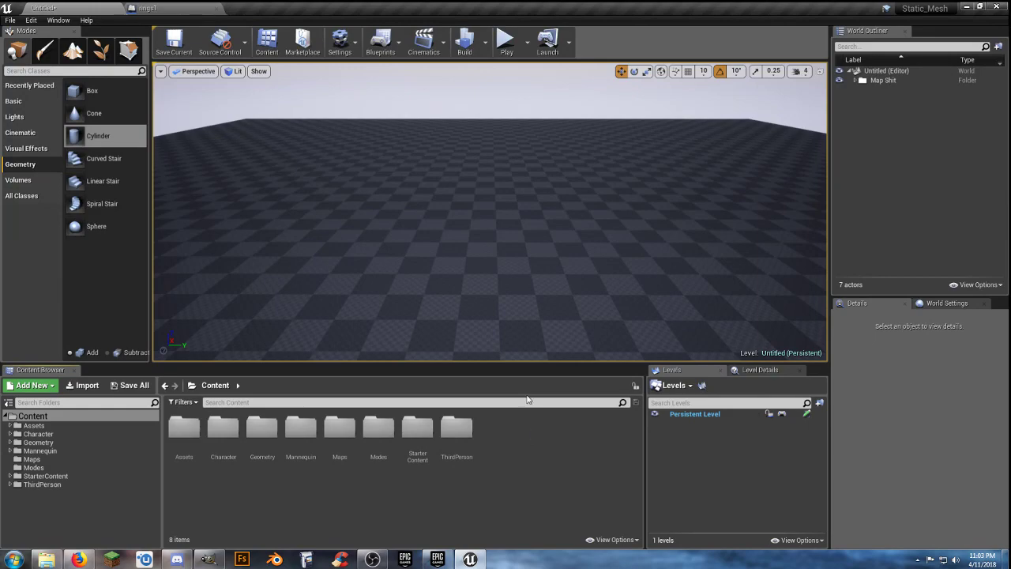
{"action": "right_click_drag", "start_coordinate": [512, 280], "coordinate": [514, 278]}
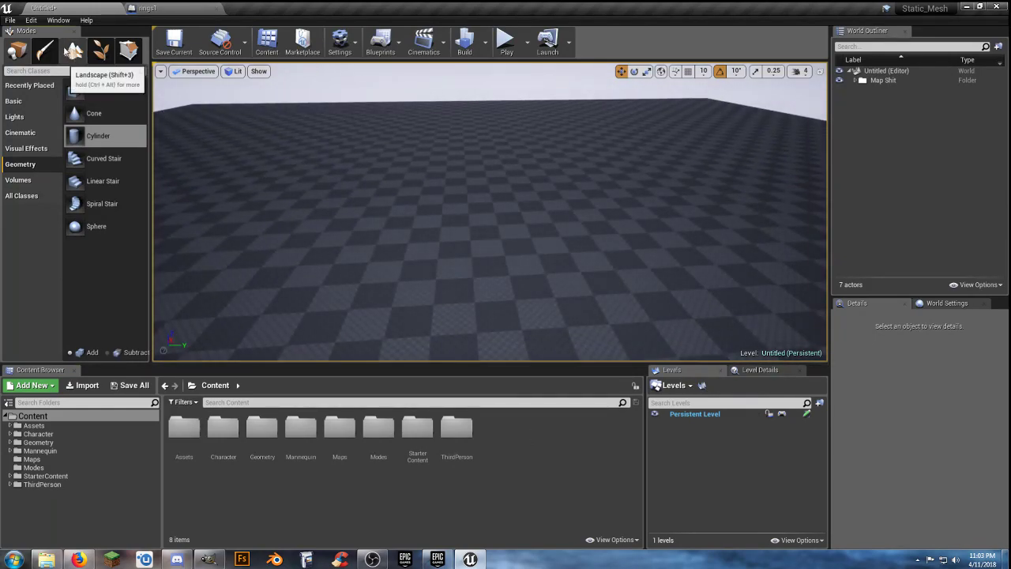
{"action": "left_click", "coordinate": [73, 50]}
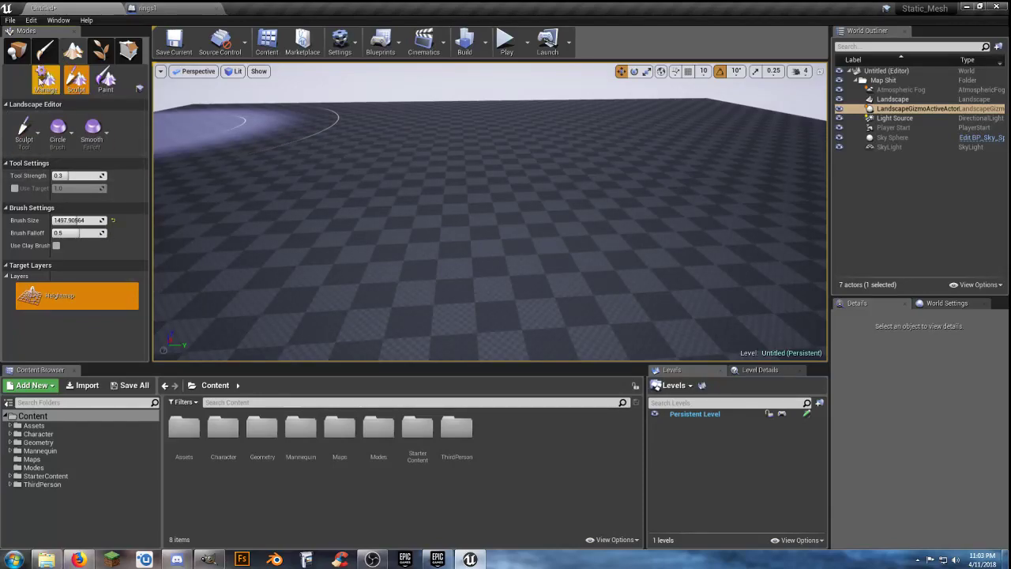
{"action": "left_click", "coordinate": [16, 50]}
{"action": "right_click_drag", "start_coordinate": [443, 210], "coordinate": [442, 210]}
{"action": "right_click_drag", "start_coordinate": [519, 225], "coordinate": [534, 208]}
{"action": "left_click", "coordinate": [893, 99]}
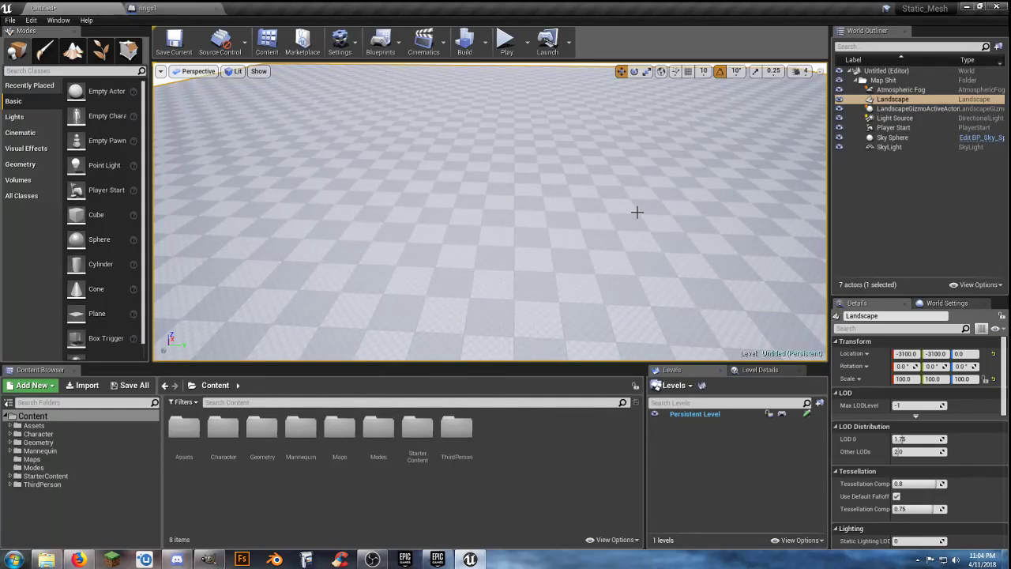
{"action": "right_click_drag", "start_coordinate": [575, 167], "coordinate": [638, 150]}
{"action": "left_click", "coordinate": [858, 80]}
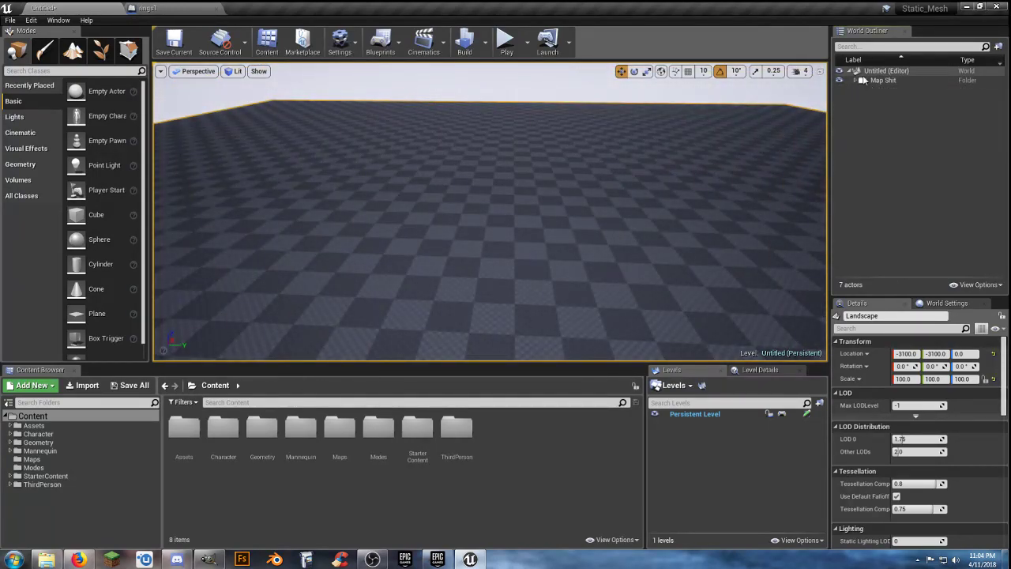
{"action": "left_click", "coordinate": [870, 72]}
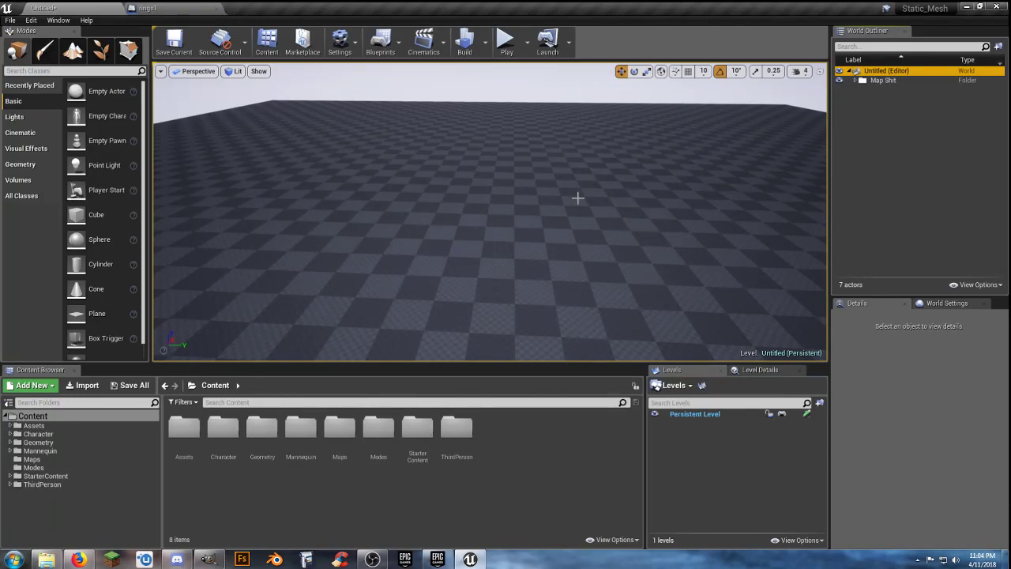
{"action": "right_click_drag", "start_coordinate": [534, 217], "coordinate": [548, 202]}
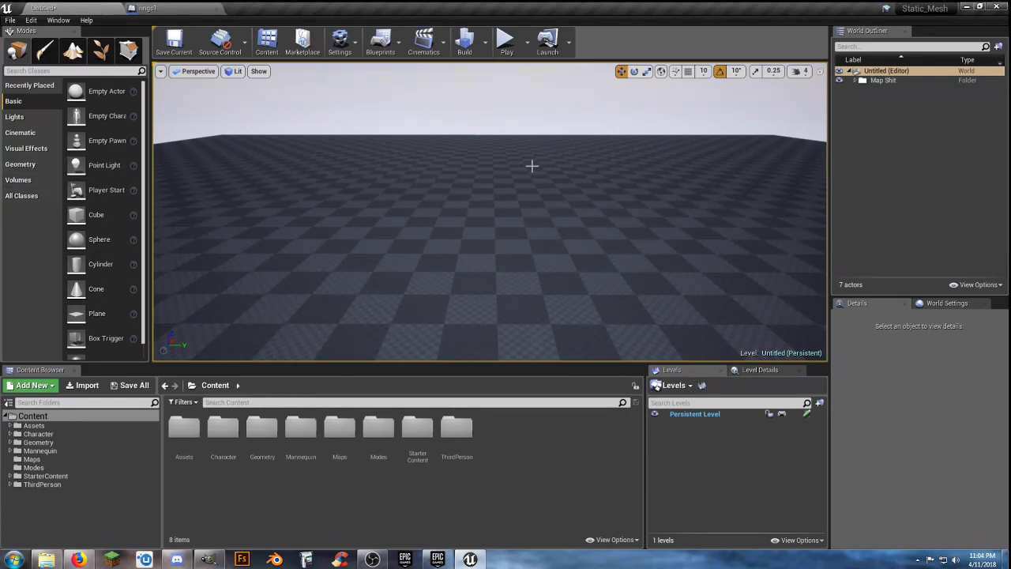
- Place an additive Box geometry brush on the floor in the middle of the level
{"action": "left_click", "coordinate": [20, 181]}
{"action": "left_click", "coordinate": [20, 165]}
{"action": "left_click_drag", "start_coordinate": [75, 91], "coordinate": [474, 268]}
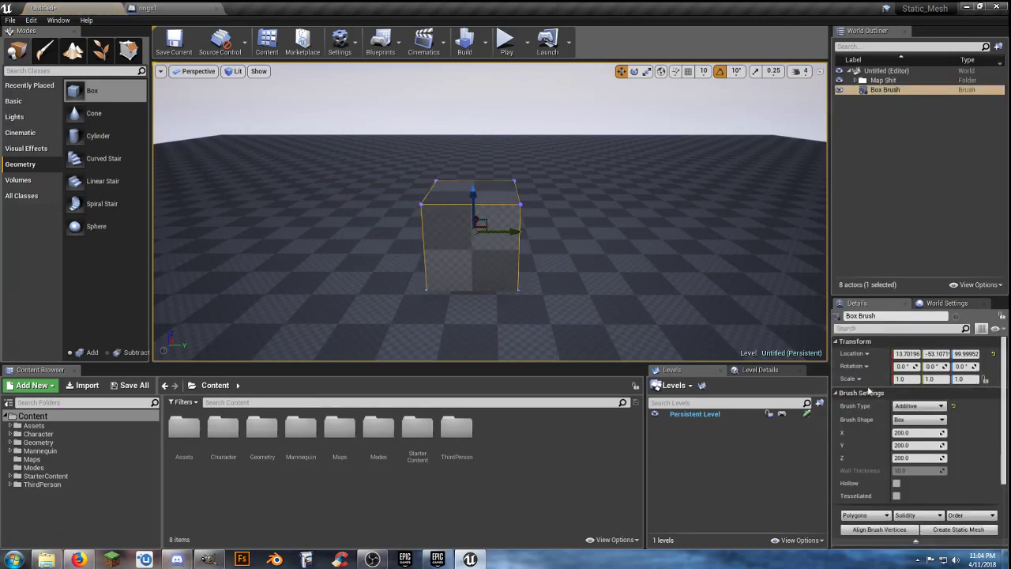
- Set the box brush's location to X 0, Y 0 and Z 0
{"action": "left_click", "coordinate": [909, 354]}
{"action": "type", "text": "0"}
{"action": "key", "text": "Tab"}
{"action": "type", "text": "0"}
{"action": "key", "text": "Tab"}
{"action": "type", "text": "0"}
{"action": "key", "text": "Return"}
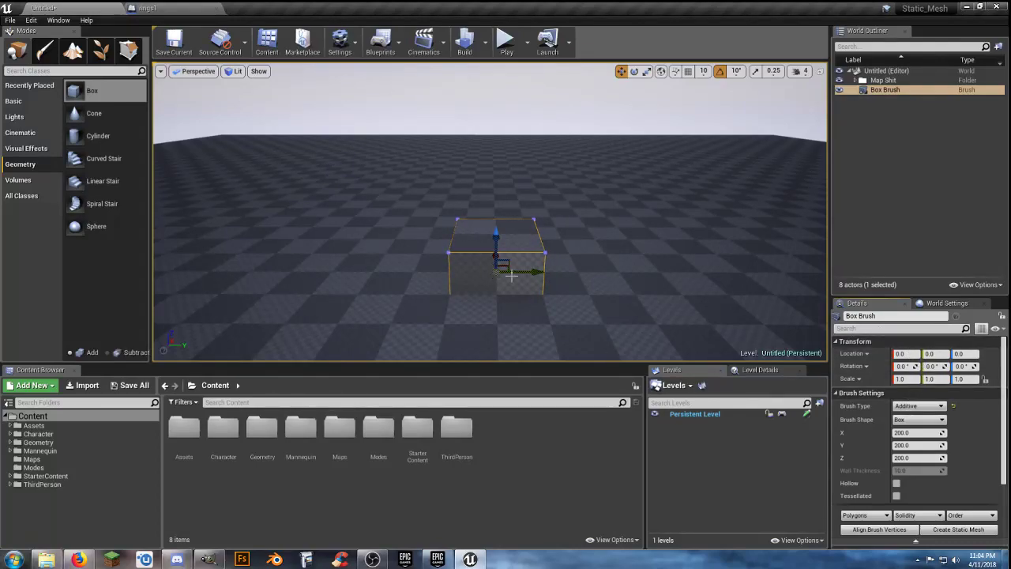
- Raise the box brush onto the floor by setting its Z location to 100
{"action": "left_click", "coordinate": [968, 354]}
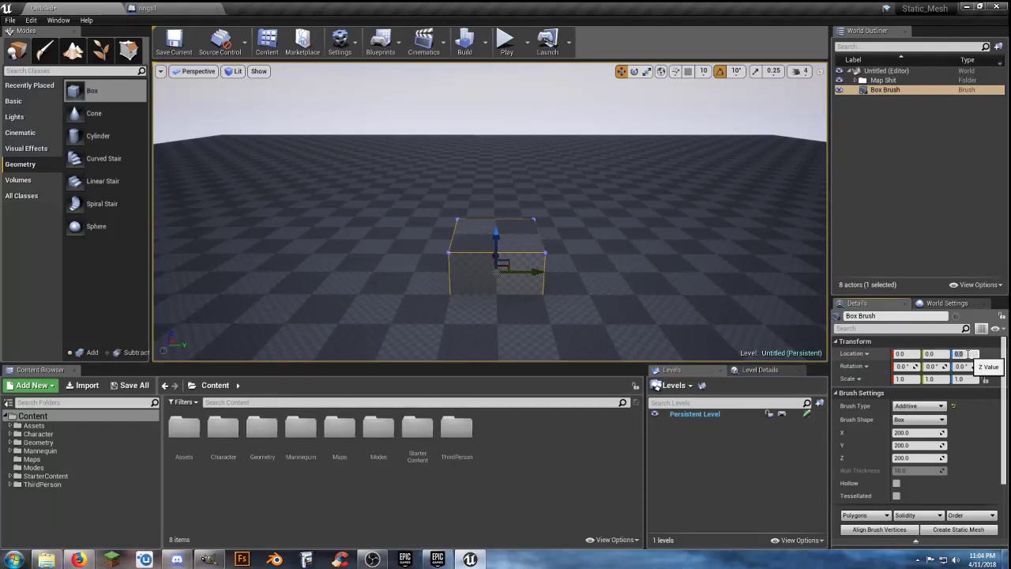
{"action": "type", "text": "100"}
{"action": "key", "text": "Return"}
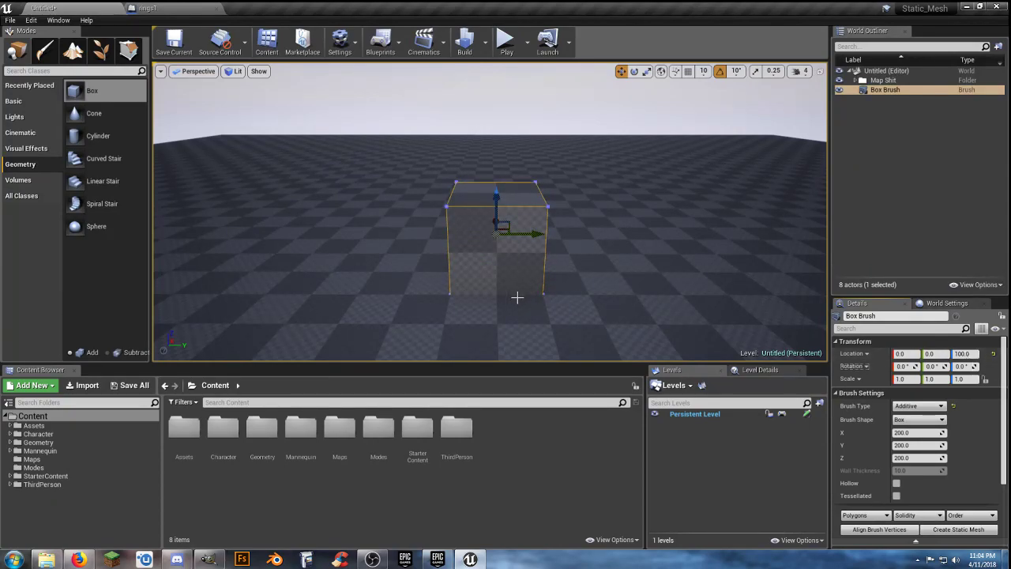
- Set the box brush's X and Y dimensions to 100 each
{"action": "left_click", "coordinate": [921, 433]}
{"action": "type", "text": "100"}
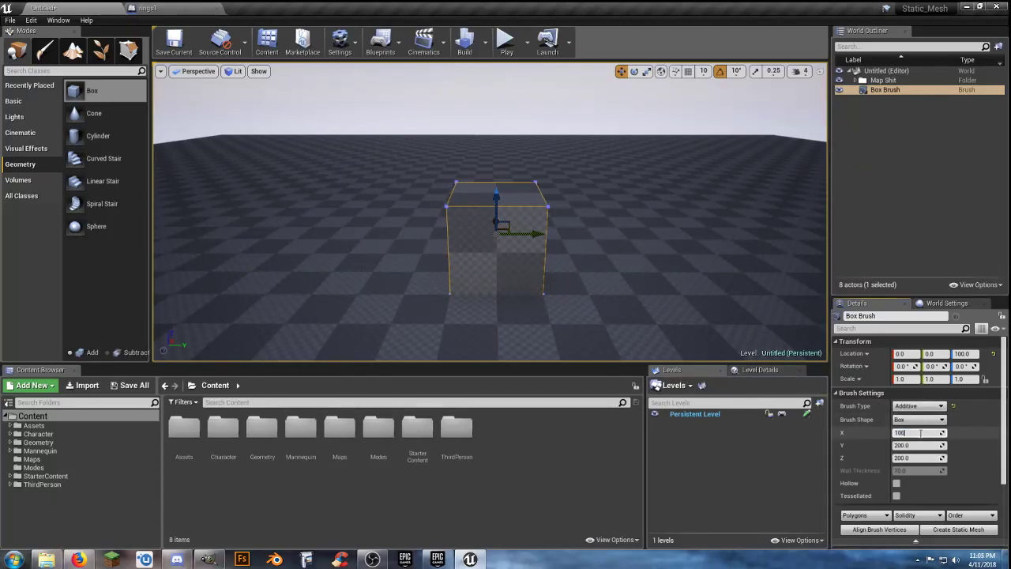
{"action": "key", "text": "Tab"}
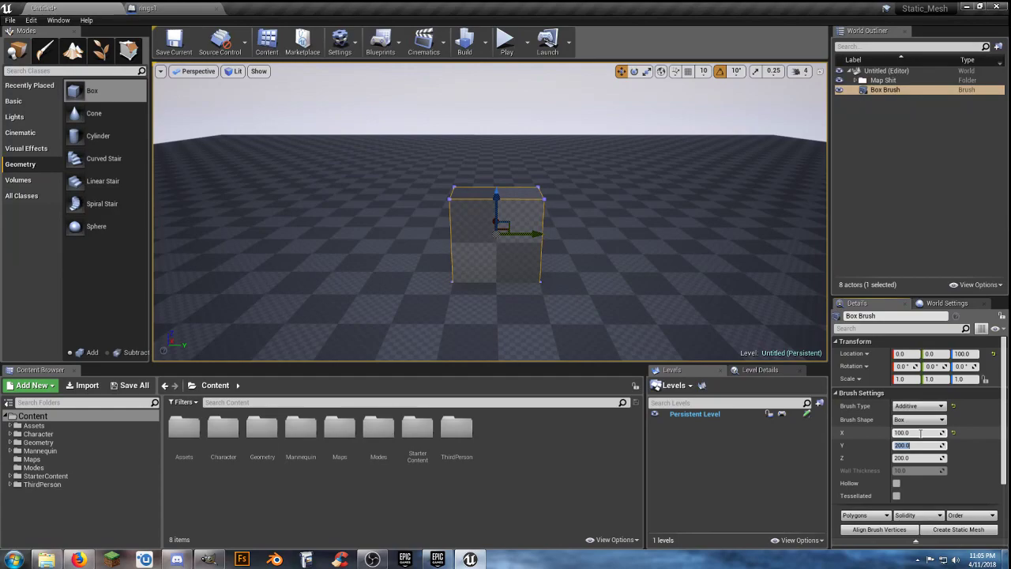
{"action": "type", "text": "100"}
{"action": "key", "text": "Tab"}
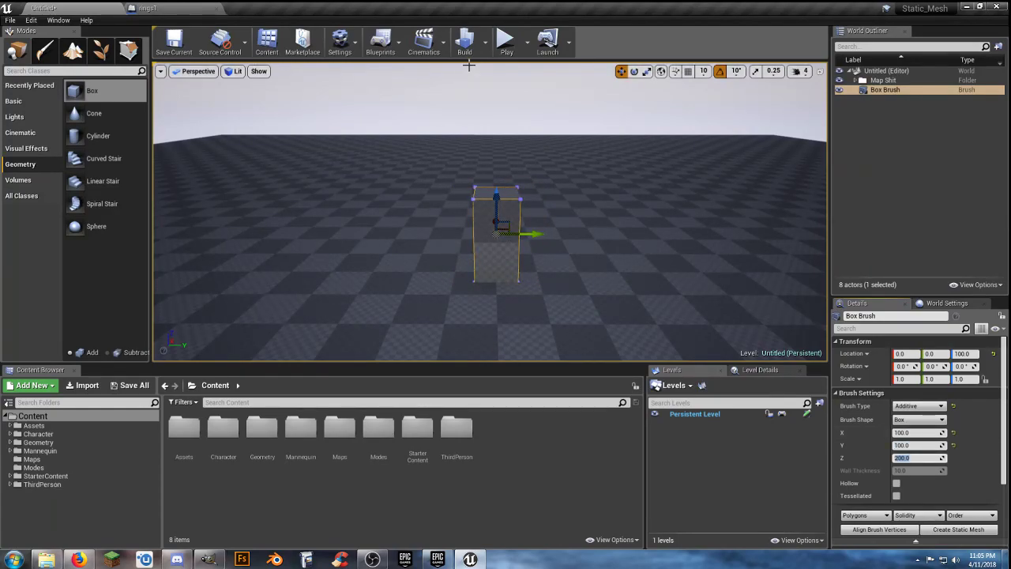
- Play-test the level and walk the character up to the box to compare their sizes, ending the play session once checked
{"action": "left_click", "coordinate": [946, 303]}
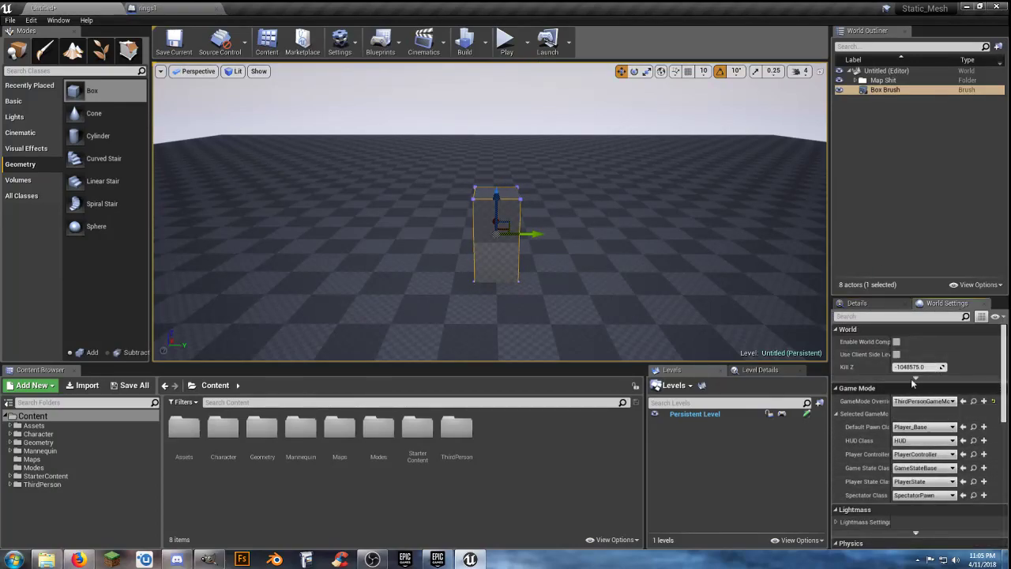
{"action": "left_click", "coordinate": [875, 304]}
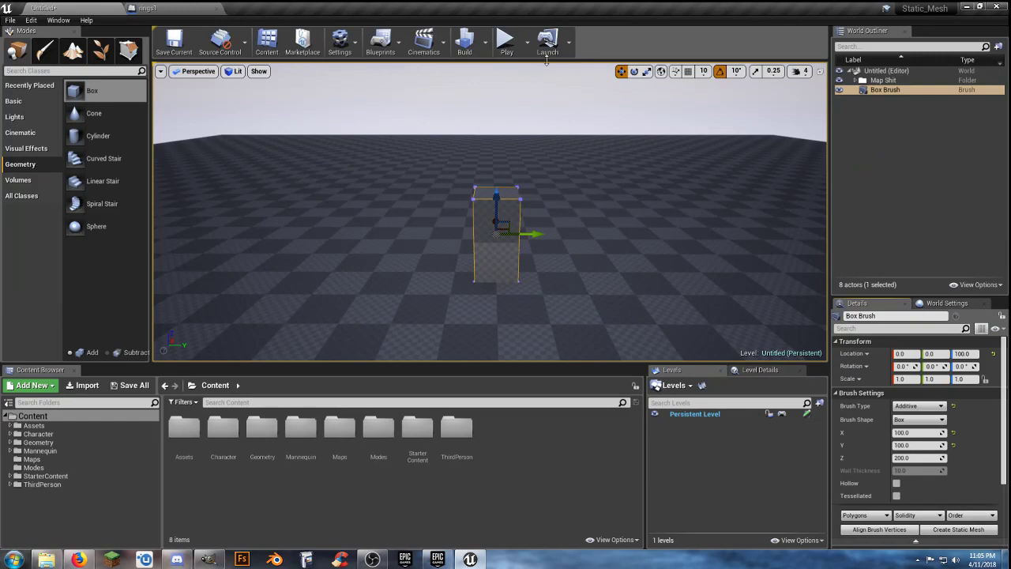
{"action": "left_click", "coordinate": [506, 43]}
{"action": "left_click", "coordinate": [506, 158]}
{"action": "key", "text": "w"}
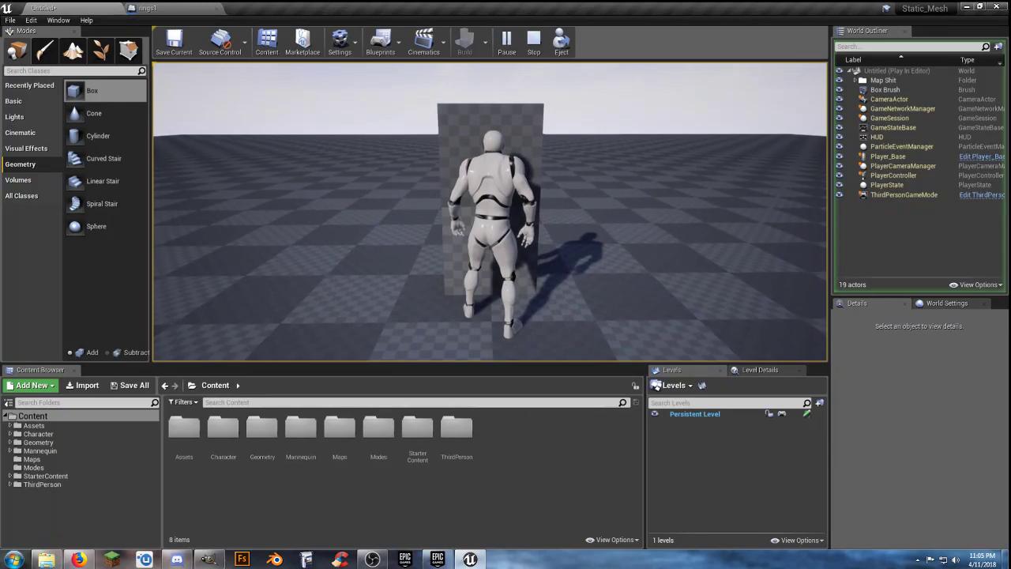
{"action": "key", "text": "s"}
{"action": "key", "text": "w"}
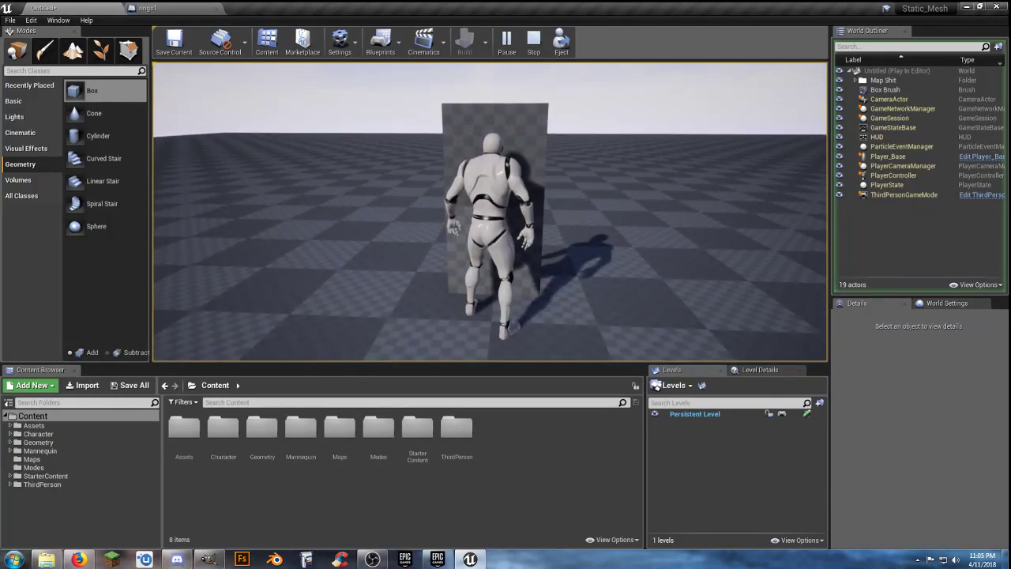
{"action": "key", "text": "Escape"}
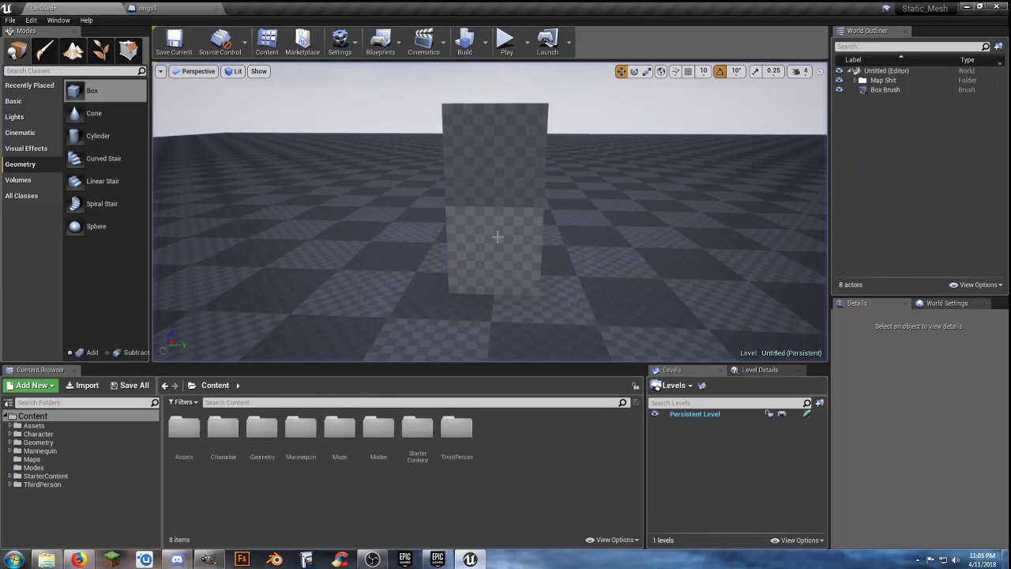
- Set the box brush's X and Y dimensions to 150 each
{"action": "left_click", "coordinate": [891, 90]}
{"action": "left_click", "coordinate": [916, 432]}
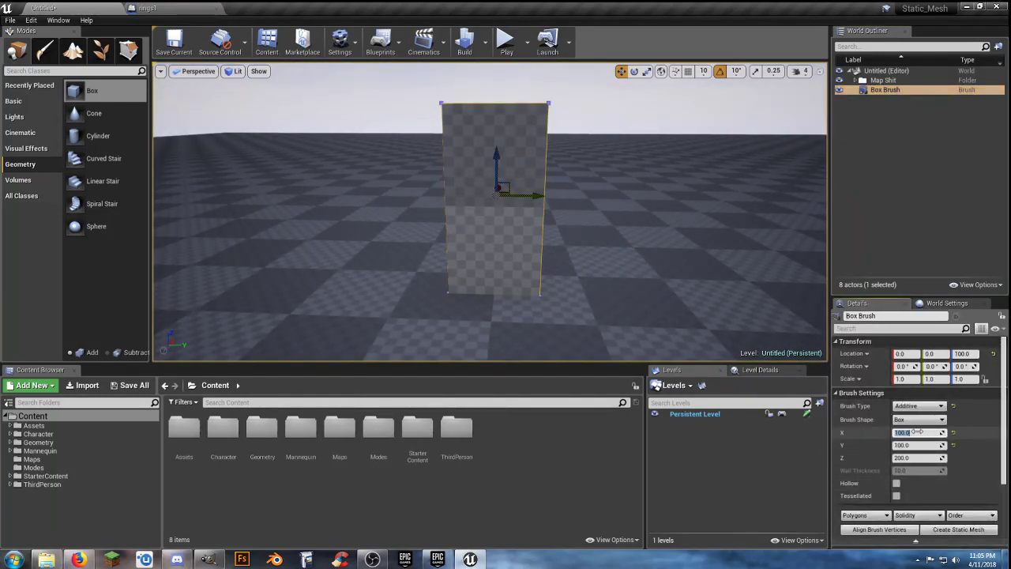
{"action": "type", "text": "150"}
{"action": "key", "text": "Tab"}
{"action": "type", "text": "150"}
{"action": "key", "text": "Tab"}
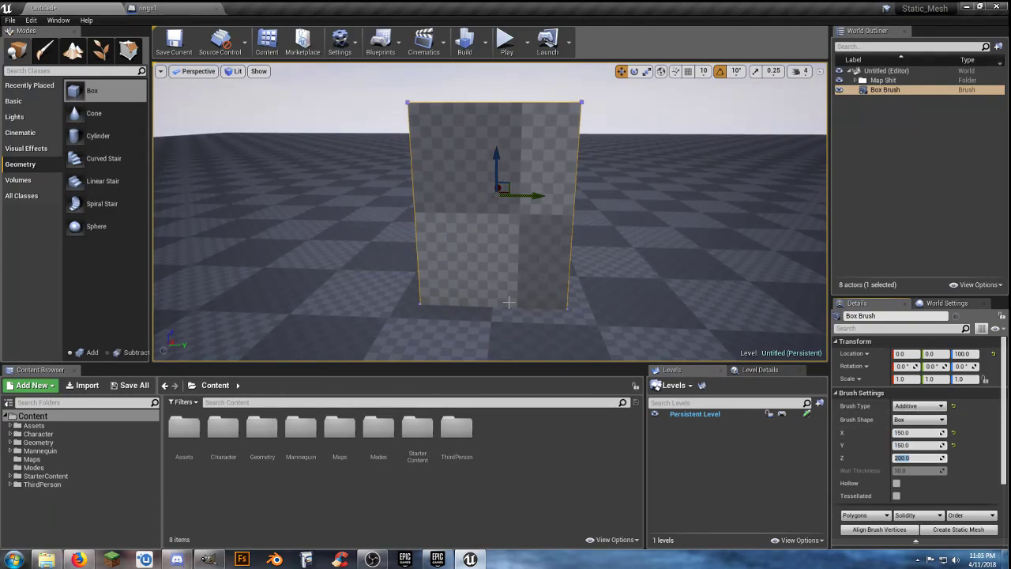
- Run the level again and move the character around the widened box to judge its proportions, ending the play session once checked
{"action": "left_click", "coordinate": [505, 41]}
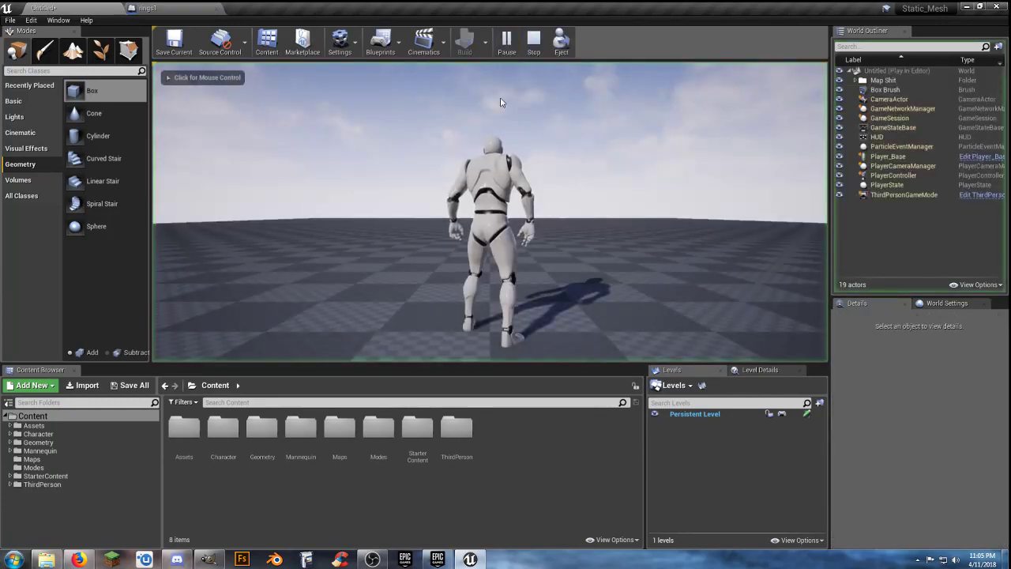
{"action": "left_click", "coordinate": [501, 99]}
{"action": "key", "text": "w"}
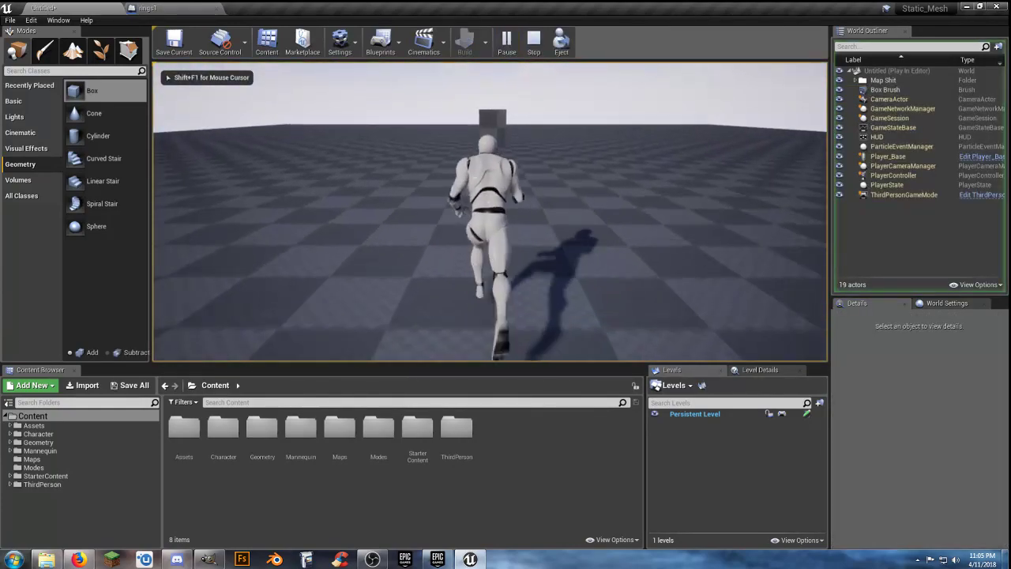
{"action": "key", "text": "w"}
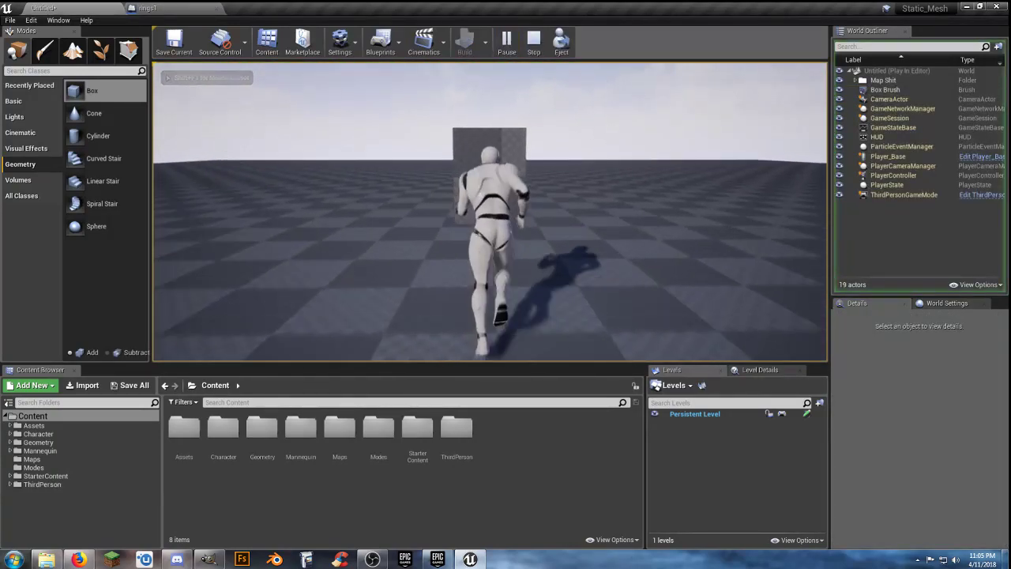
{"action": "key", "text": "w"}
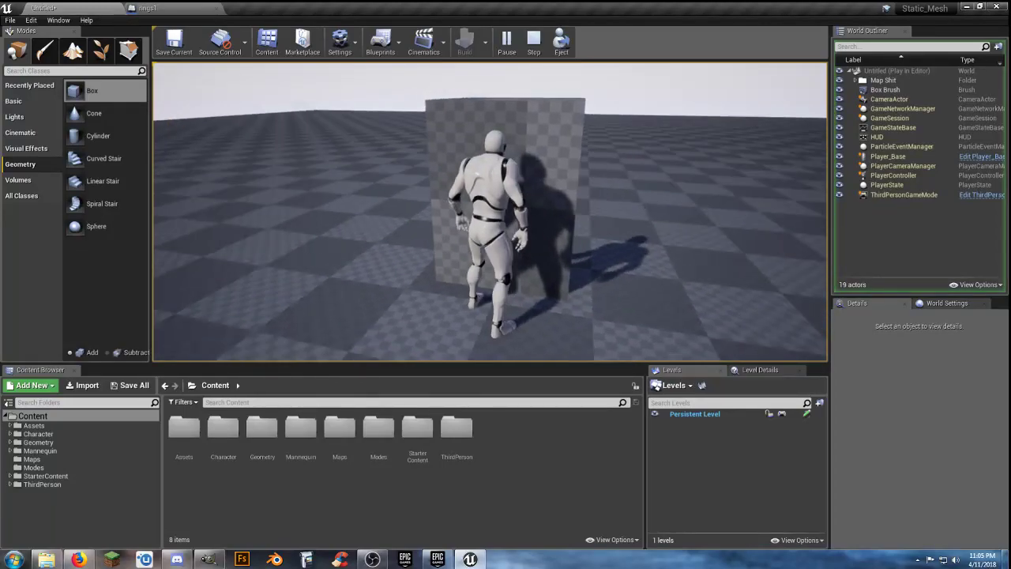
{"action": "key", "text": "d"}
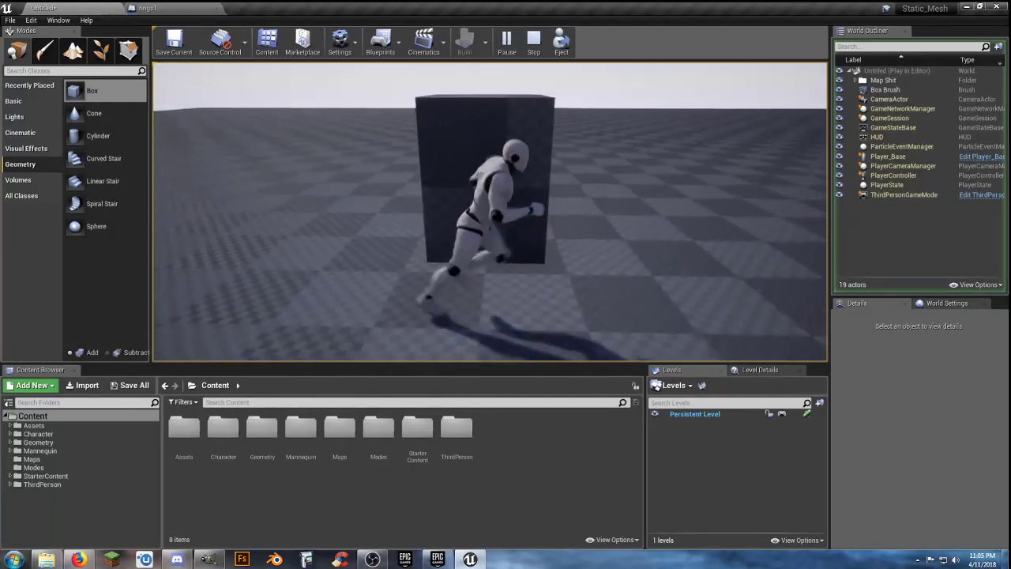
{"action": "key", "text": "w"}
{"action": "key", "text": "a"}
{"action": "key", "text": "w"}
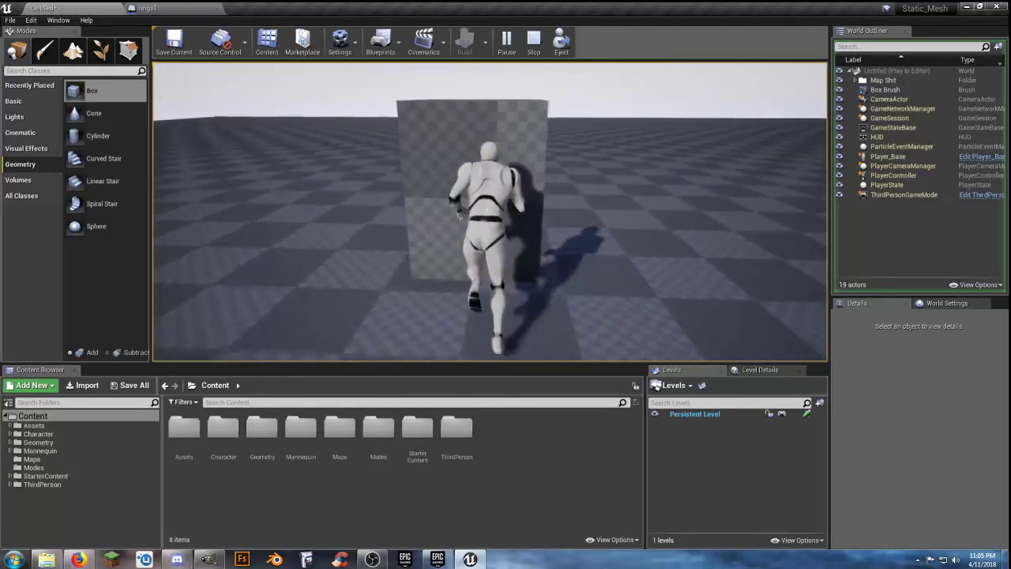
{"action": "key", "text": "a"}
{"action": "key", "text": "w"}
{"action": "key", "text": "d"}
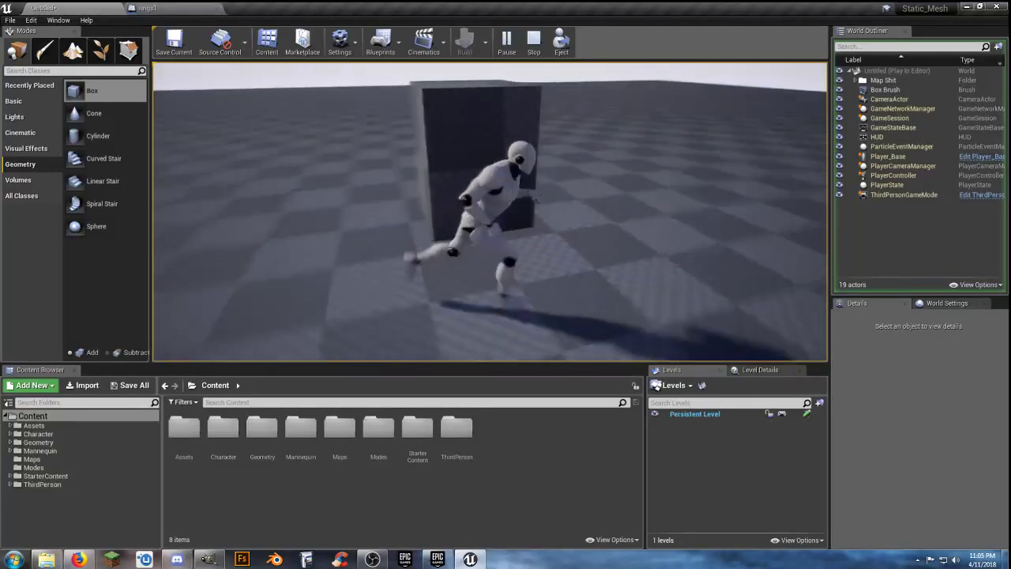
{"action": "key", "text": "w"}
{"action": "key", "text": "a"}
{"action": "key", "text": "w"}
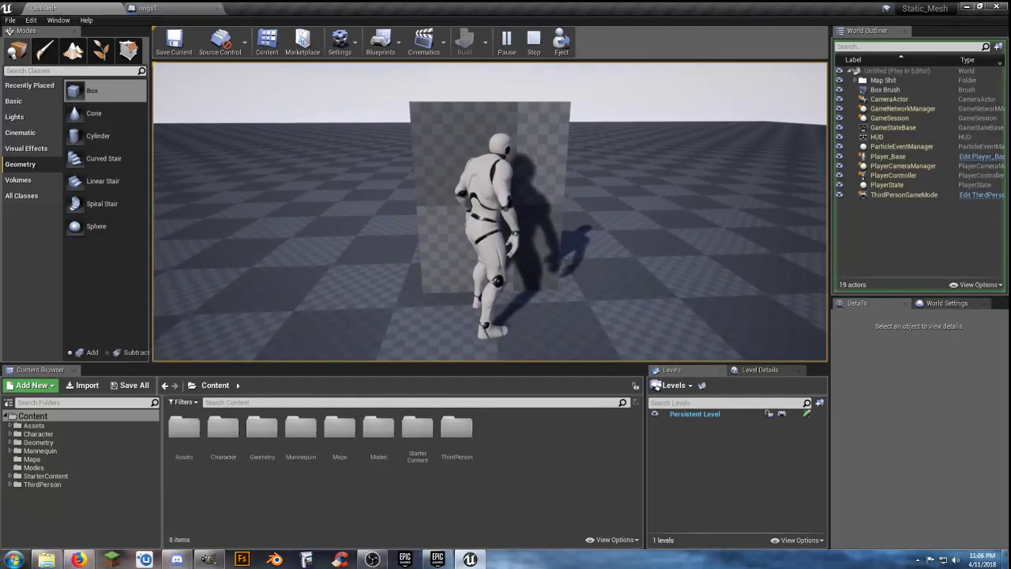
{"action": "key", "text": "Escape"}
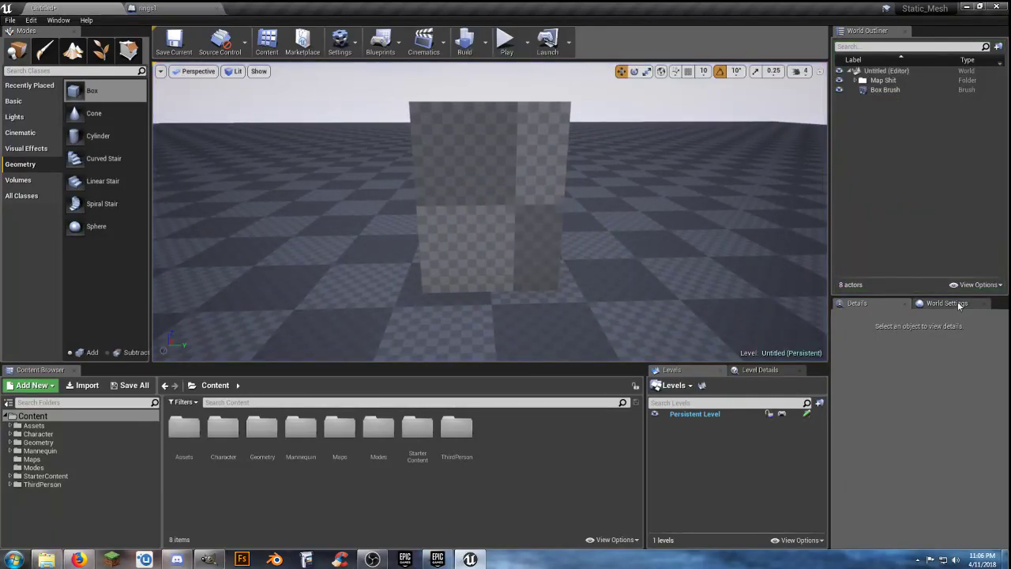
- Set the box brush's X and Y dimensions to 125 each
{"action": "left_click", "coordinate": [886, 90]}
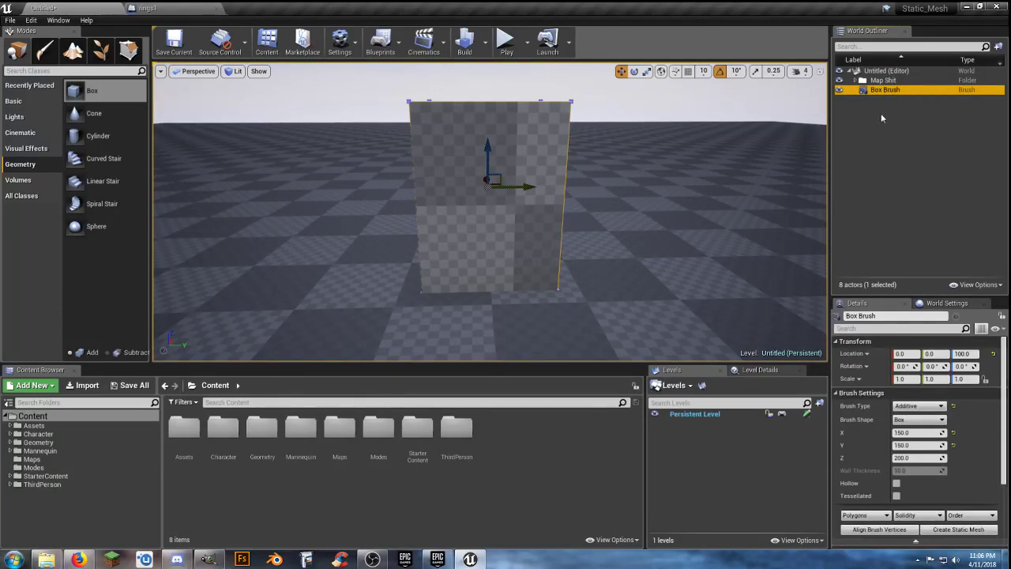
{"action": "left_click", "coordinate": [916, 433]}
{"action": "type", "text": "125"}
{"action": "key", "text": "Tab"}
{"action": "type", "text": "125"}
{"action": "key", "text": "Tab"}
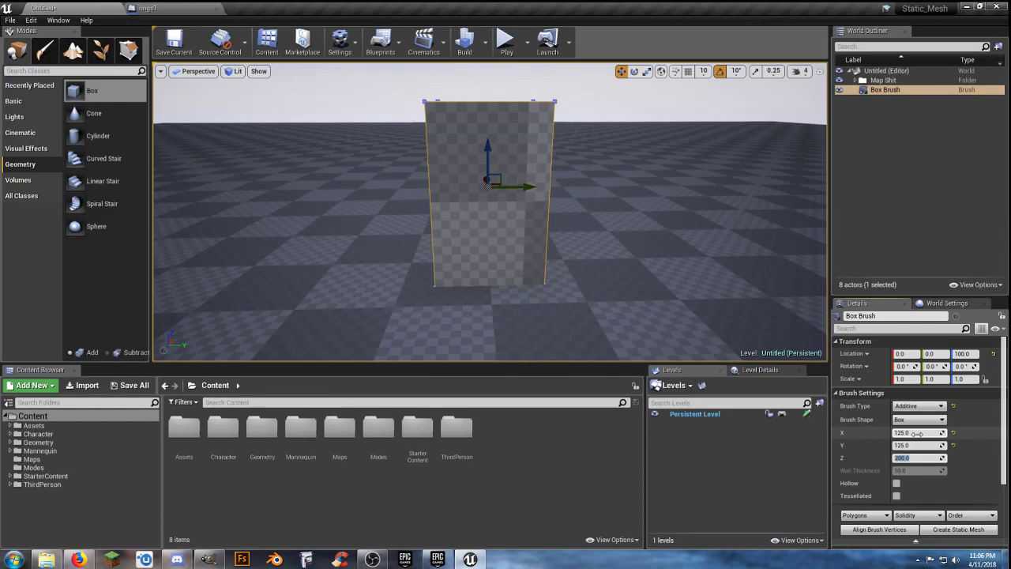
- Play-test the level and walk the character up to the narrowed box to compare their sizes, ending the play session once checked
{"action": "left_click", "coordinate": [506, 41]}
{"action": "left_click", "coordinate": [523, 109]}
{"action": "key", "text": "w"}
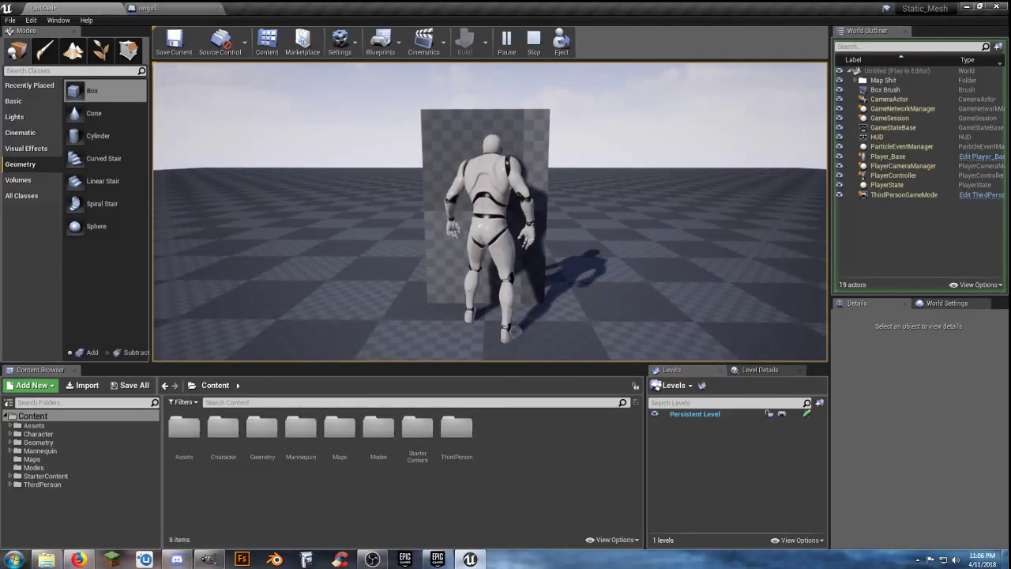
{"action": "key", "text": "s"}
{"action": "key", "text": "Escape"}
- Rename the box brush as Door Tool
{"action": "left_click", "coordinate": [890, 91]}
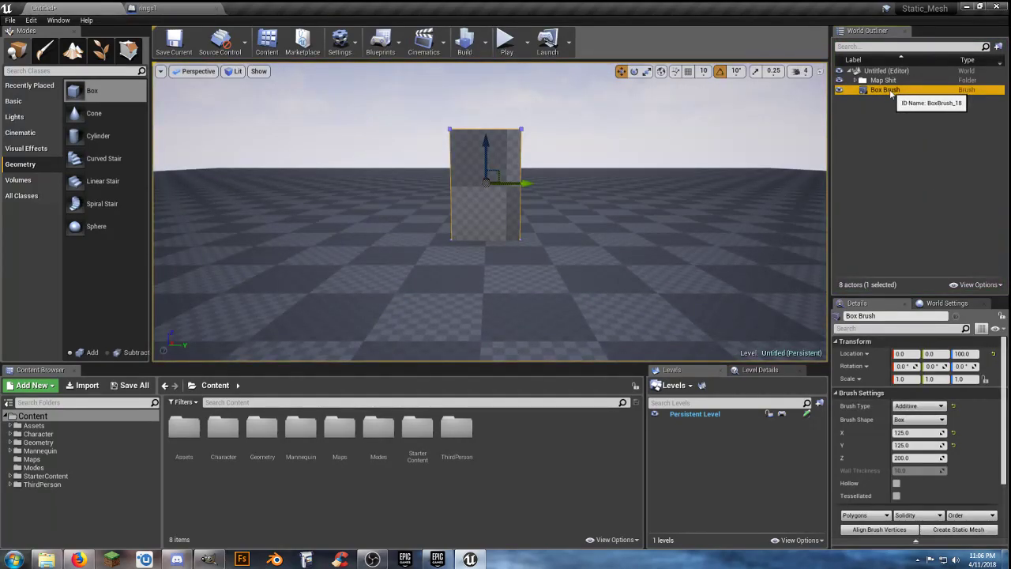
{"action": "left_click", "coordinate": [890, 91]}
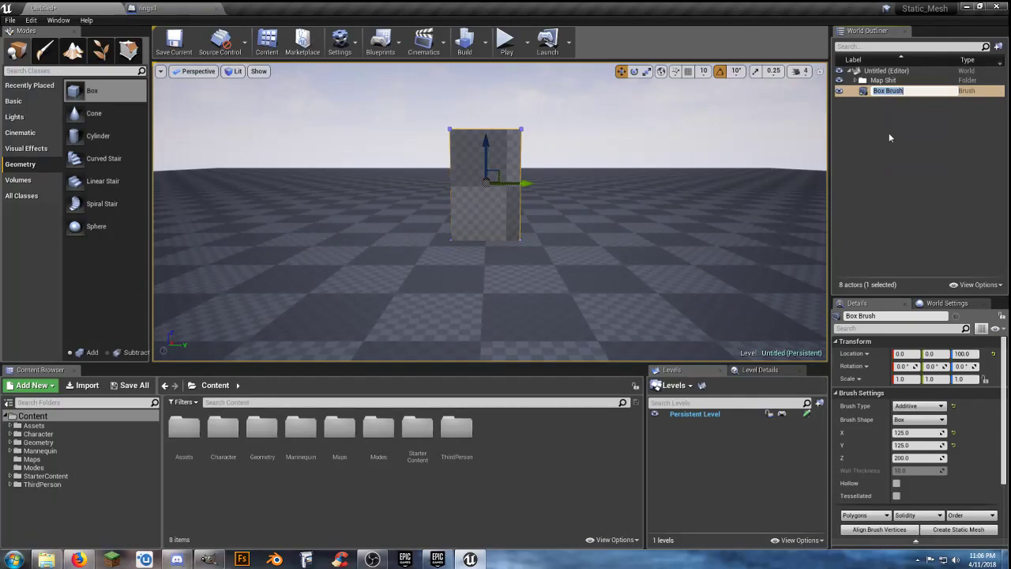
{"action": "type", "text": "Door Tool"}
{"action": "key", "text": "Return"}
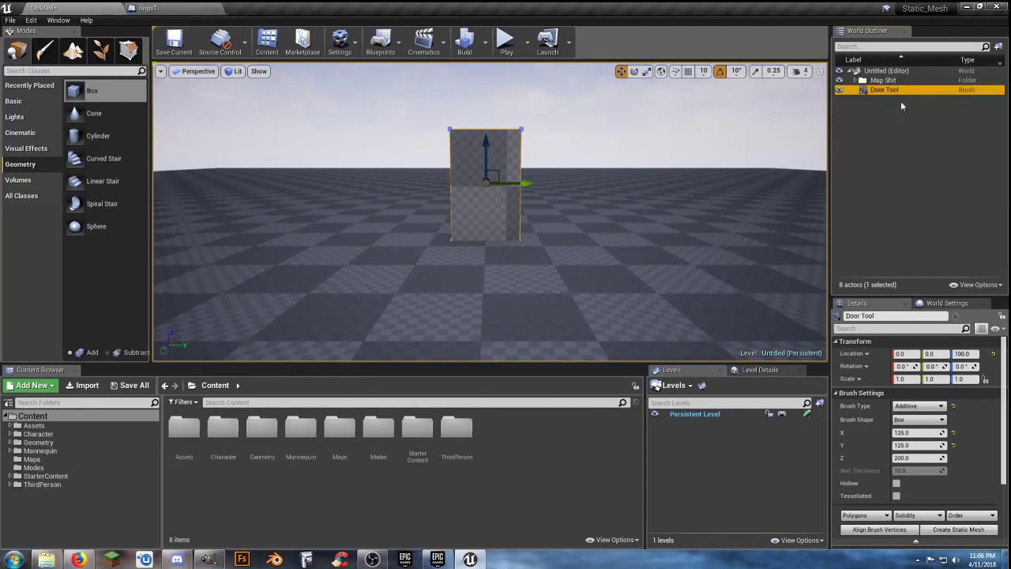
- Create a folder named Tools at the level's root and move the Door Tool brush into it
{"action": "left_click", "coordinate": [890, 71]}
{"action": "right_click", "coordinate": [891, 71]}
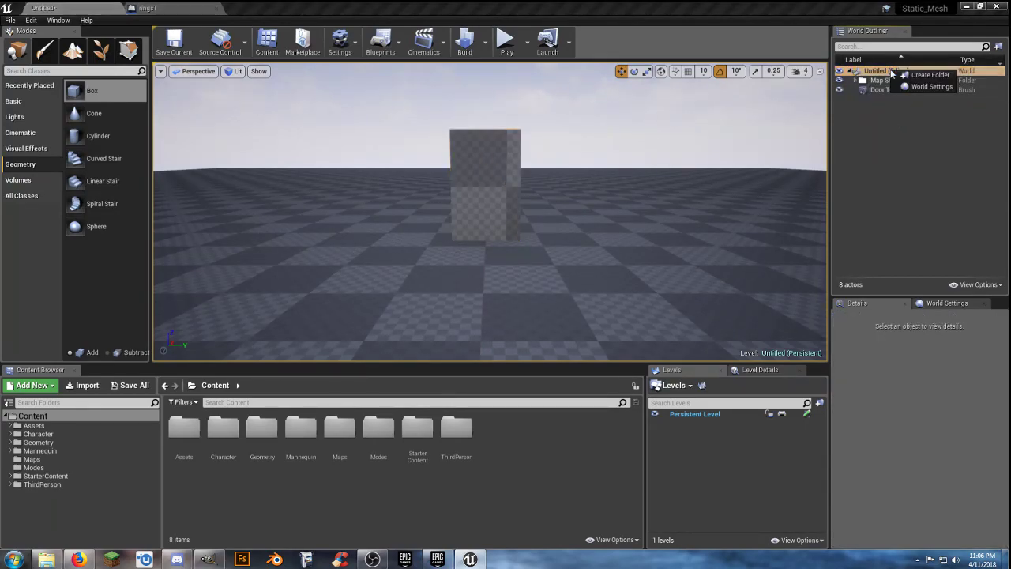
{"action": "left_click", "coordinate": [920, 75]}
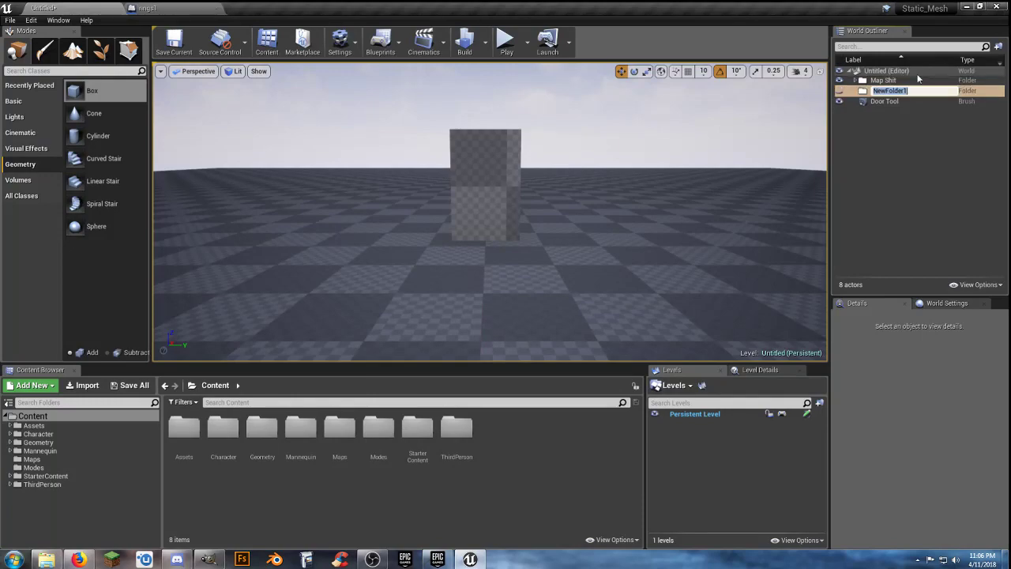
{"action": "type", "text": "Tools"}
{"action": "key", "text": "Return"}
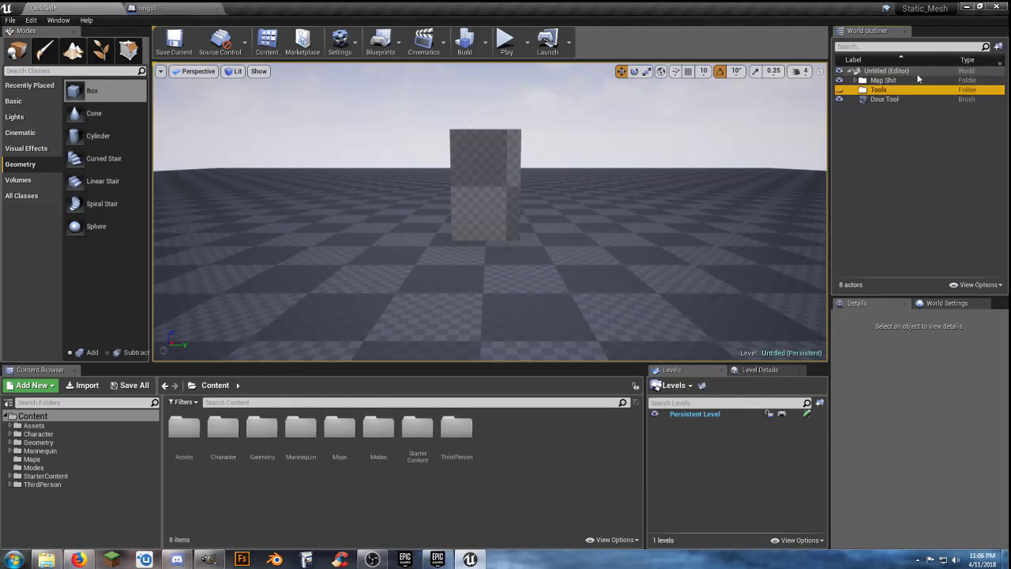
{"action": "left_click_drag", "start_coordinate": [900, 100], "coordinate": [898, 95]}
{"action": "left_click", "coordinate": [857, 90]}
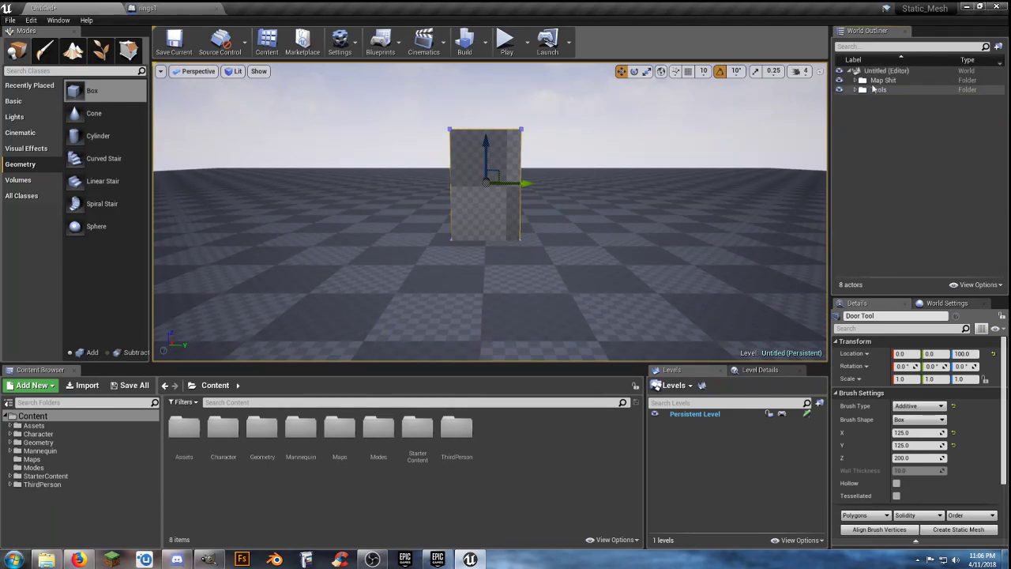
- Move the Door Tool brush away from the level's centre along the X axis to about -2804
{"action": "right_click_drag", "start_coordinate": [647, 167], "coordinate": [648, 168]}
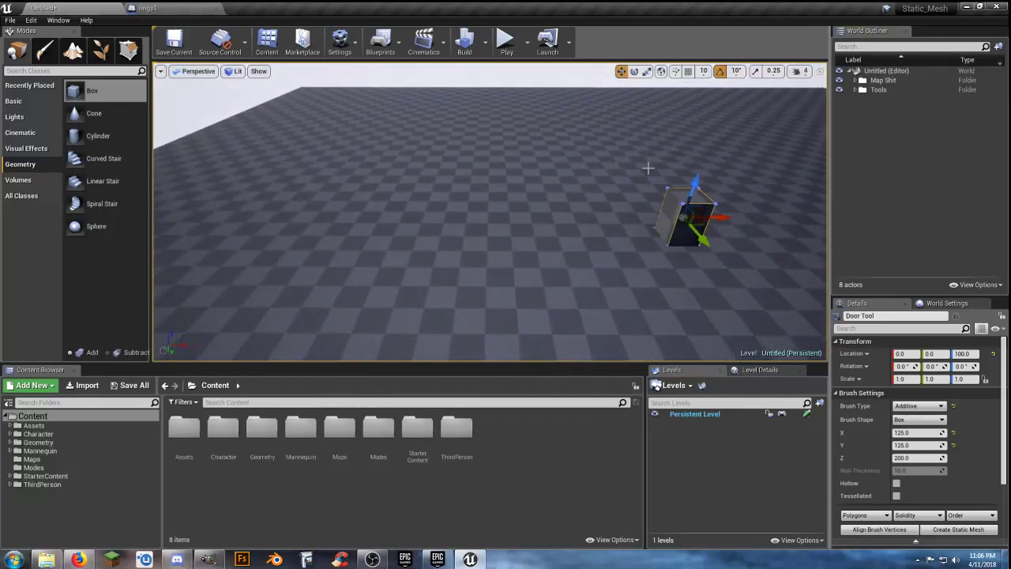
{"action": "left_click_drag", "start_coordinate": [722, 218], "coordinate": [238, 239]}
{"action": "right_click_drag", "start_coordinate": [238, 239], "coordinate": [238, 239]}
{"action": "right_click_drag", "start_coordinate": [387, 236], "coordinate": [386, 236]}
{"action": "left_click_drag", "start_coordinate": [506, 195], "coordinate": [316, 192]}
{"action": "right_click_drag", "start_coordinate": [316, 192], "coordinate": [316, 191]}
{"action": "right_click_drag", "start_coordinate": [382, 241], "coordinate": [381, 241]}
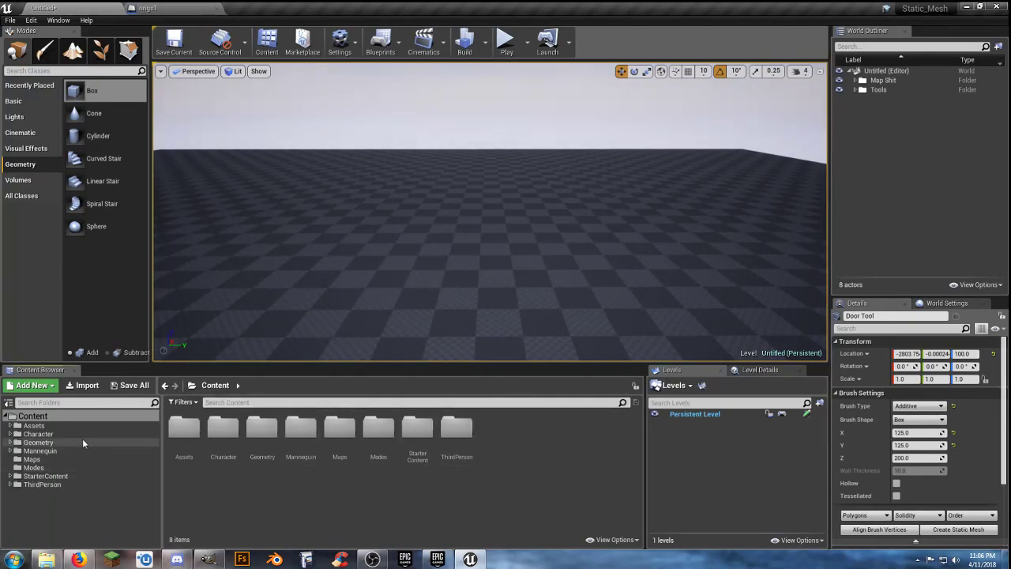
- Add a new additive box brush to the level and set its location to X 0, Y 0, Z 200
{"action": "mouse_move", "coordinate": [74, 90]}
{"action": "left_mouse_down"}
{"action": "mouse_move", "coordinate": [387, 205]}
{"action": "mouse_move", "coordinate": [456, 260]}
{"action": "left_mouse_up"}
{"action": "left_click", "coordinate": [908, 353]}
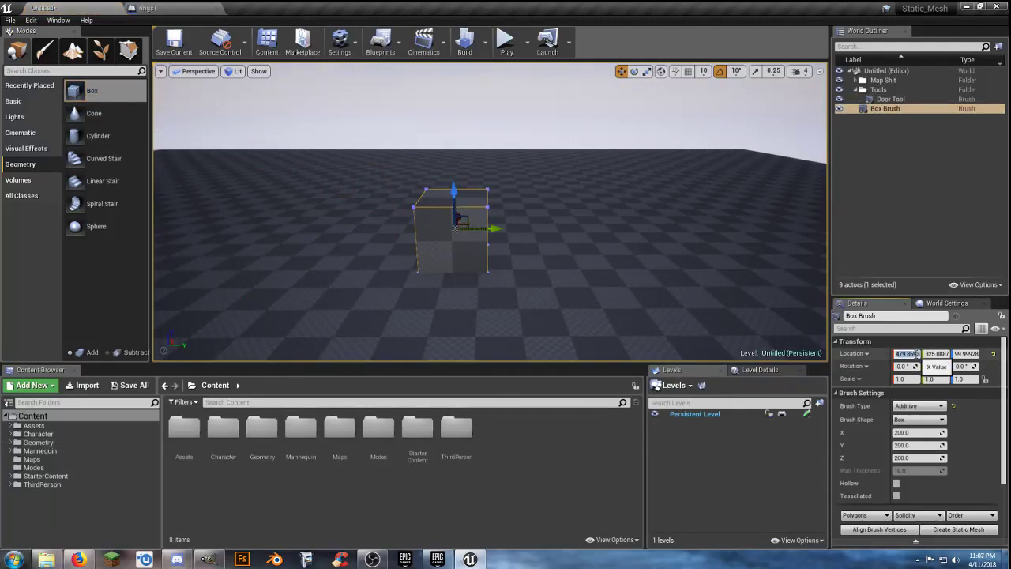
{"action": "type", "text": "0"}
{"action": "key", "text": "Tab"}
{"action": "type", "text": "0"}
{"action": "key", "text": "Tab"}
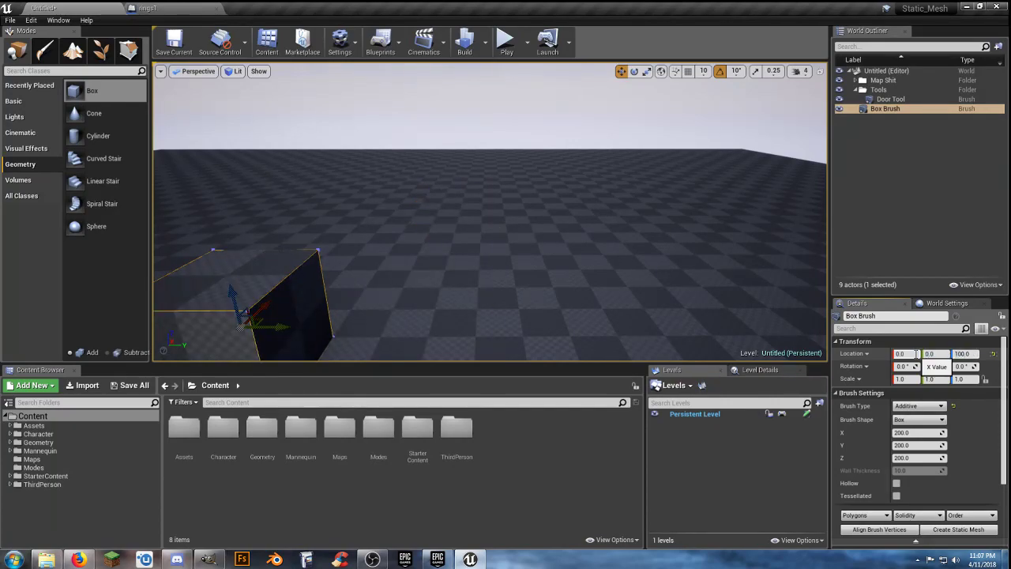
{"action": "key", "text": "Return"}
{"action": "key", "text": "f"}
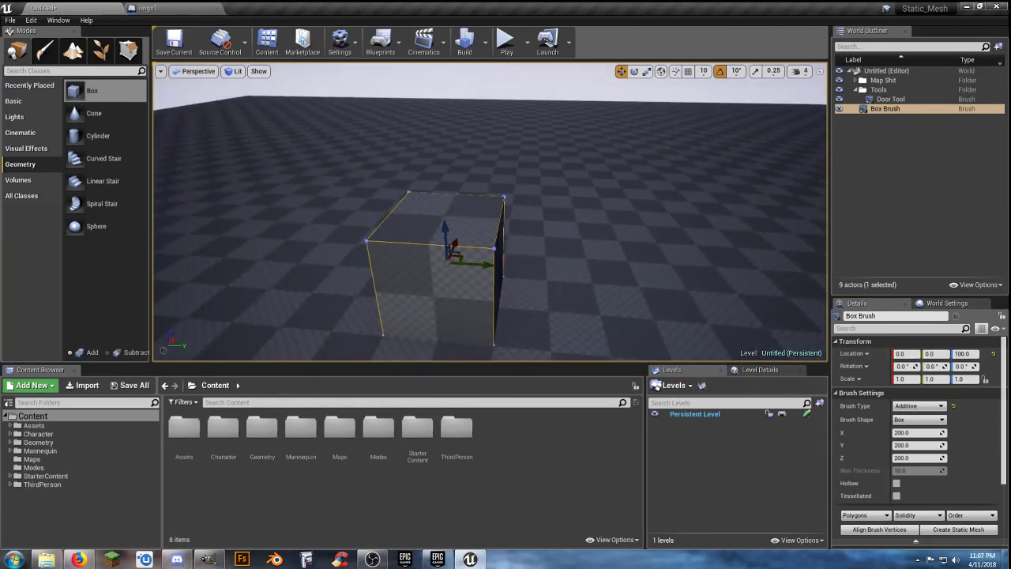
{"action": "left_click", "coordinate": [964, 353]}
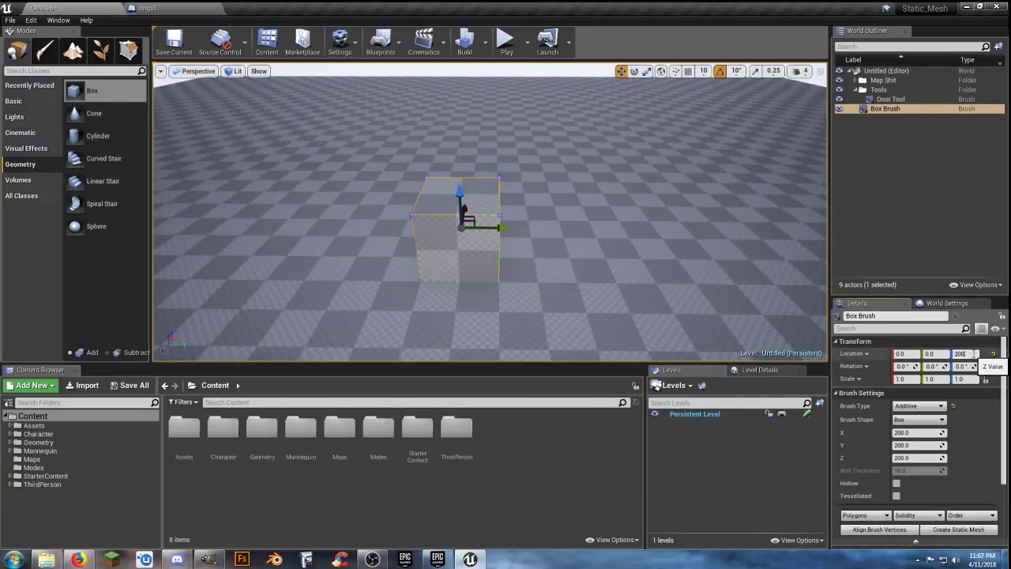
{"action": "key", "text": "Return"}
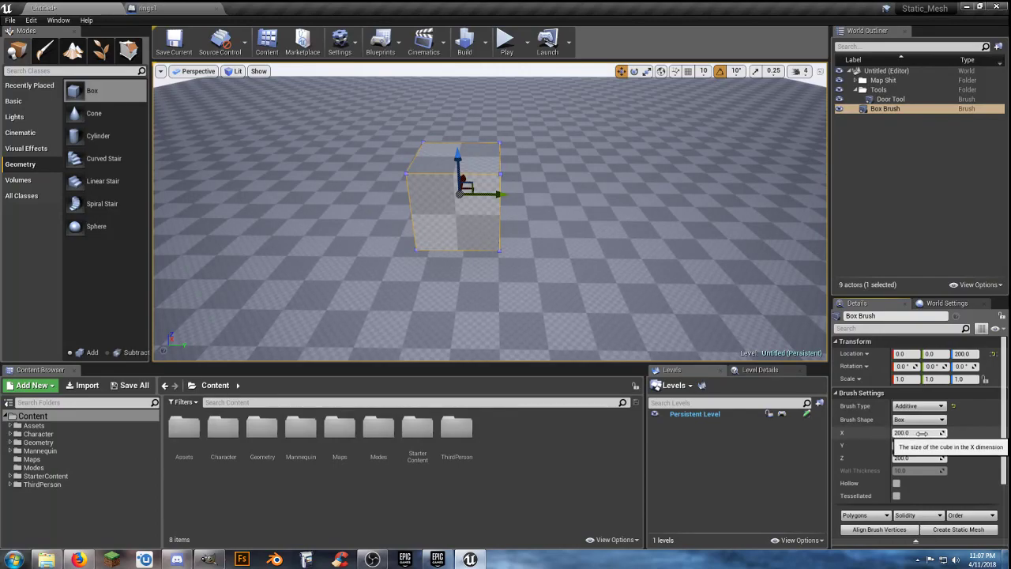
- Set the new box brush's dimensions to X 100, Y 100 and Z 400
{"action": "left_click", "coordinate": [921, 433]}
{"action": "key", "text": "Return"}
{"action": "key", "text": "Tab"}
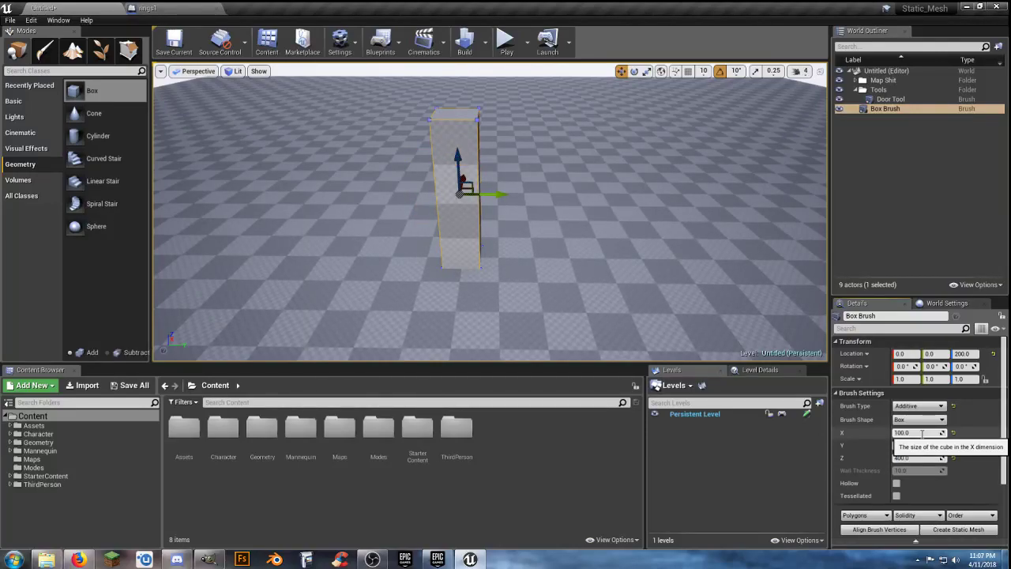
{"action": "key", "text": "Tab"}
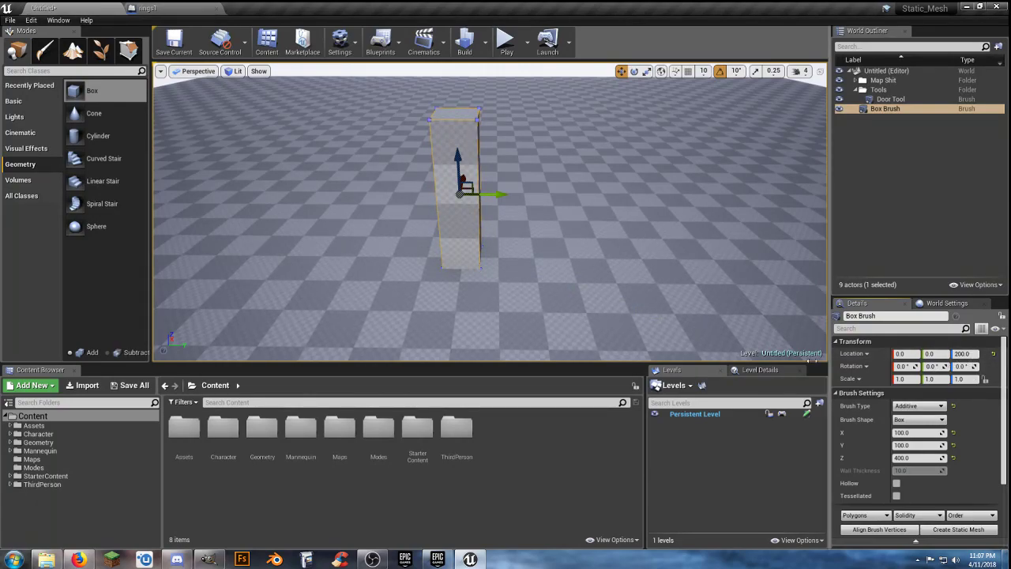
- Play-test the level, walking and jumping the character against the tall box to judge its height, ending the play session once checked
{"action": "left_click", "coordinate": [505, 45]}
{"action": "key", "text": "w"}
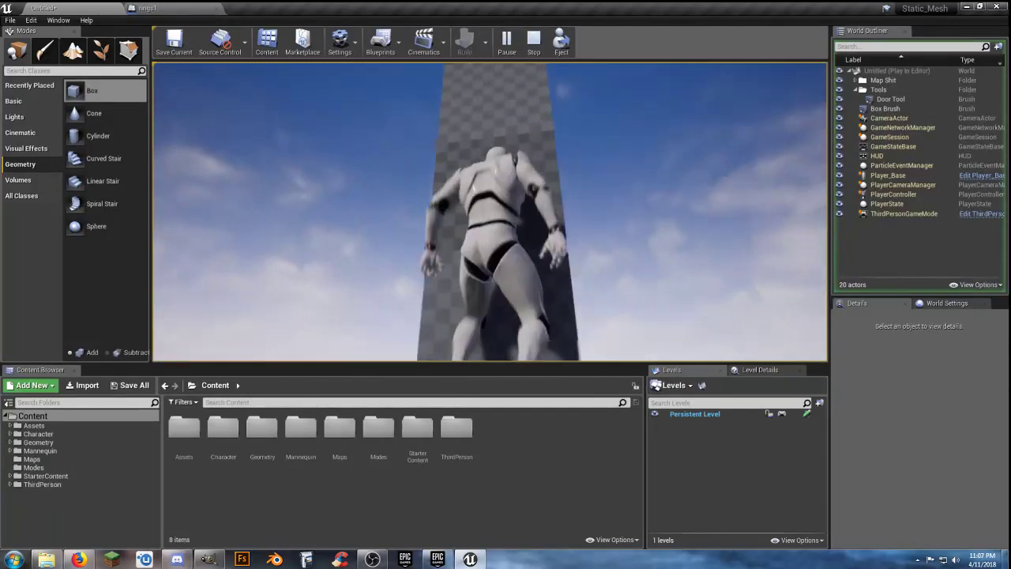
{"action": "key", "text": "s"}
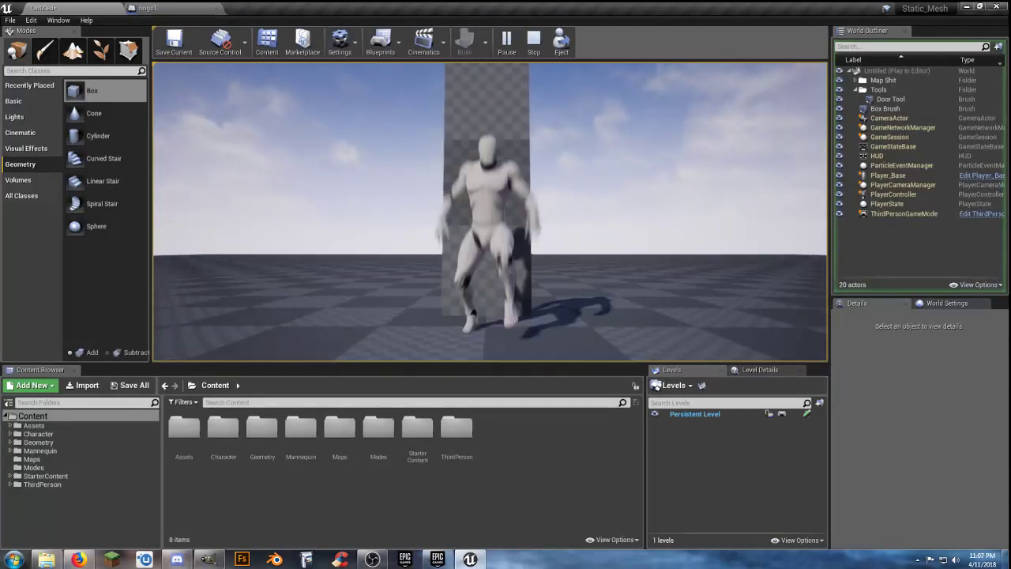
{"action": "key", "text": "a"}
{"action": "key", "text": "w"}
{"action": "key", "text": "space"}
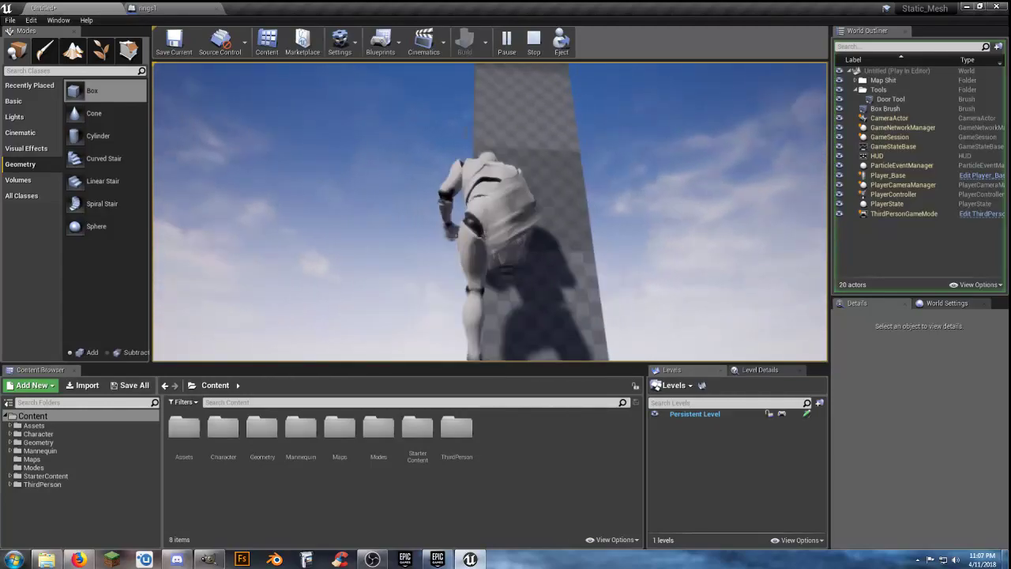
{"action": "key", "text": "space"}
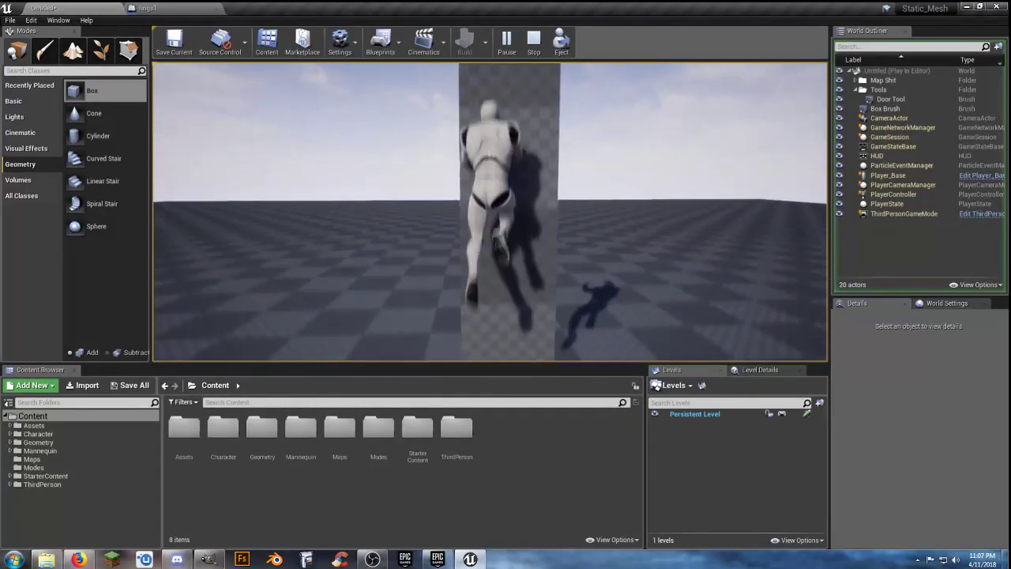
{"action": "key", "text": "space"}
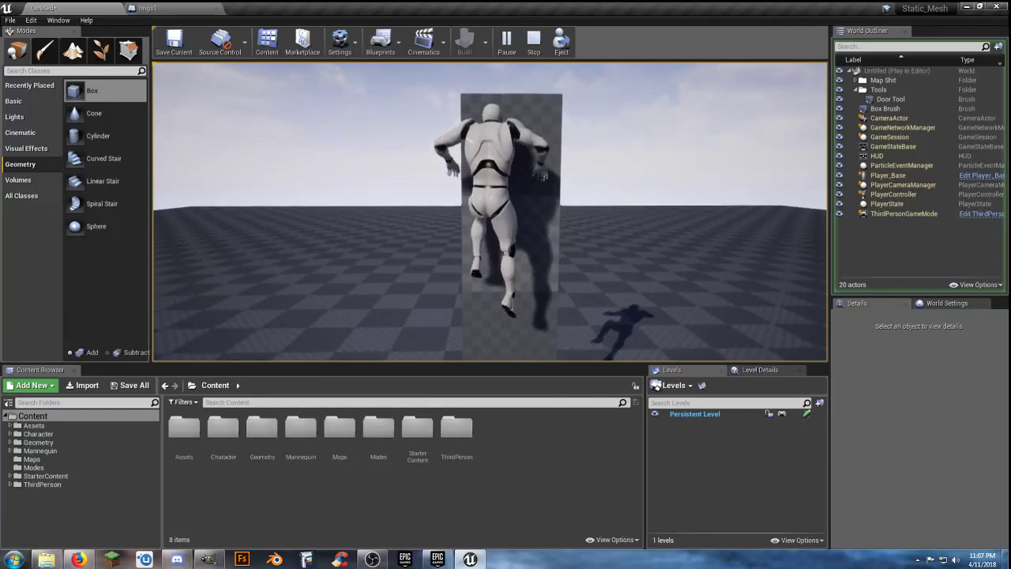
{"action": "key", "text": "Escape"}
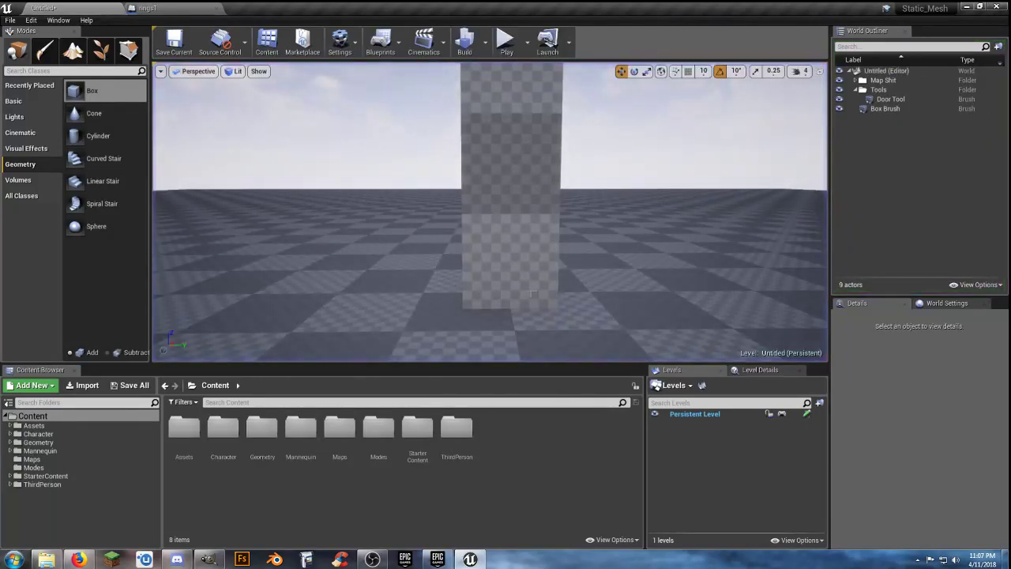
- Set the new box brush's Z dimension to 300 and its Z location to 150
{"action": "mouse_move", "coordinate": [525, 274]}
{"action": "right_mouse_down"}
{"action": "mouse_move", "coordinate": [525, 185]}
{"action": "mouse_move", "coordinate": [525, 280]}
{"action": "mouse_move", "coordinate": [526, 233]}
{"action": "mouse_move", "coordinate": [525, 269]}
{"action": "right_mouse_up"}
{"action": "key", "text": "s"}
{"action": "key", "text": "w"}
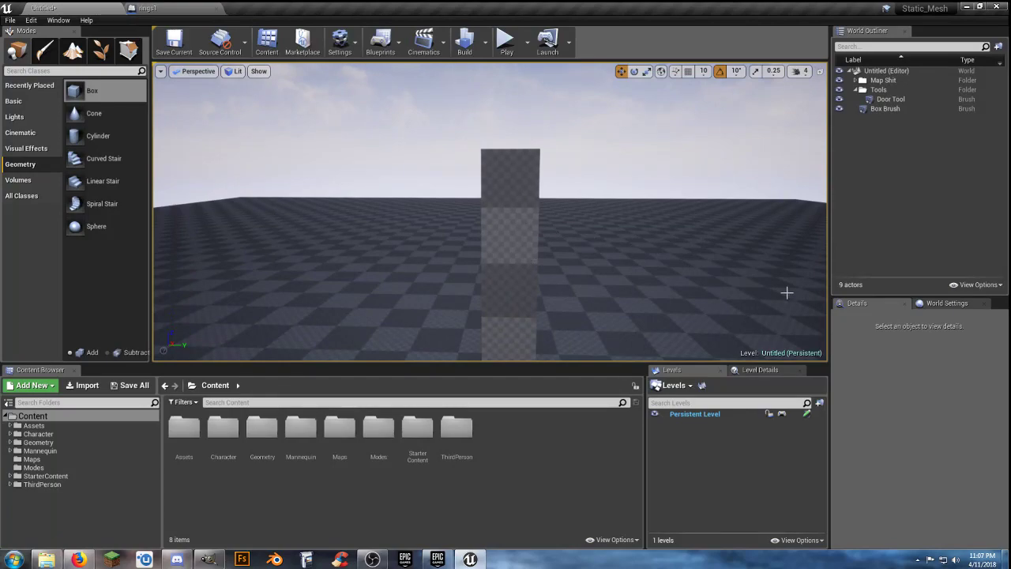
{"action": "left_click", "coordinate": [885, 108]}
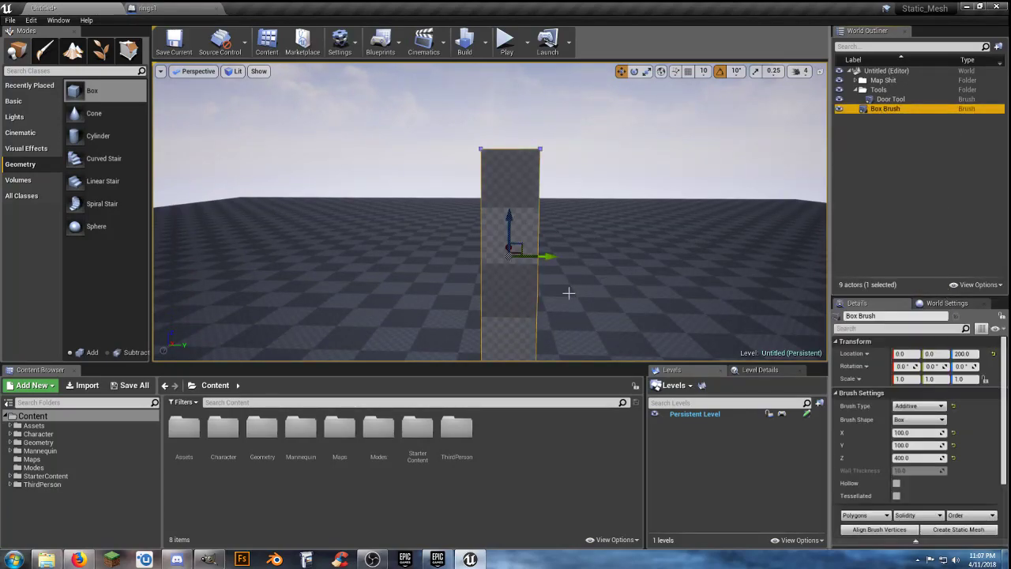
{"action": "left_click", "coordinate": [920, 458]}
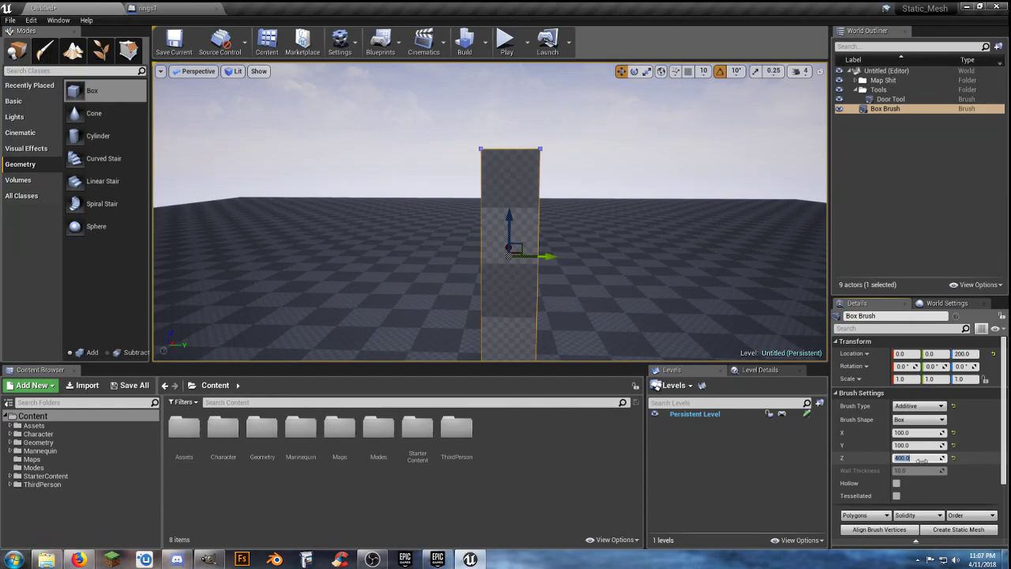
{"action": "type", "text": "300"}
{"action": "key", "text": "Return"}
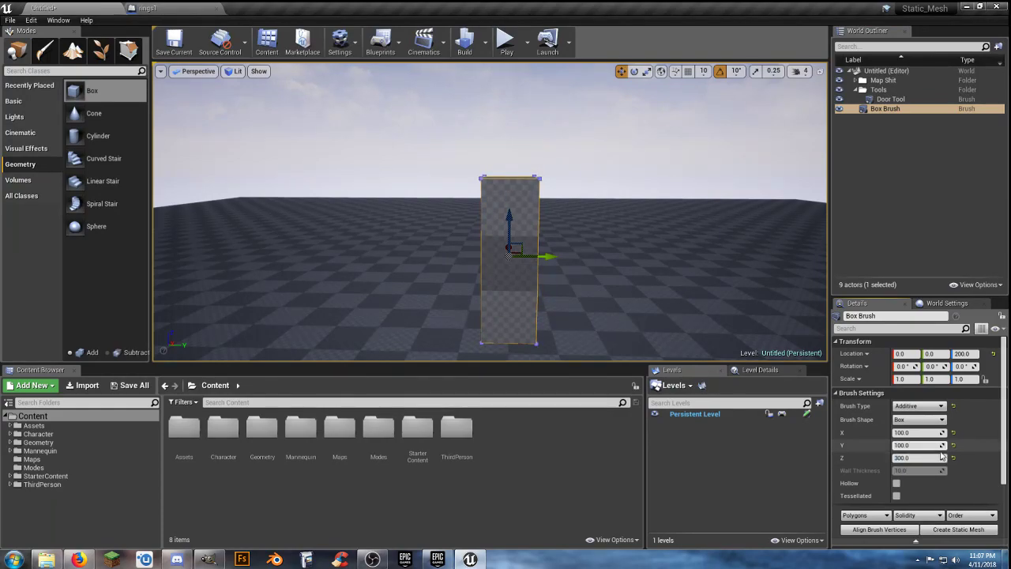
{"action": "left_click", "coordinate": [976, 354]}
{"action": "type", "text": "150"}
{"action": "key", "text": "Return"}
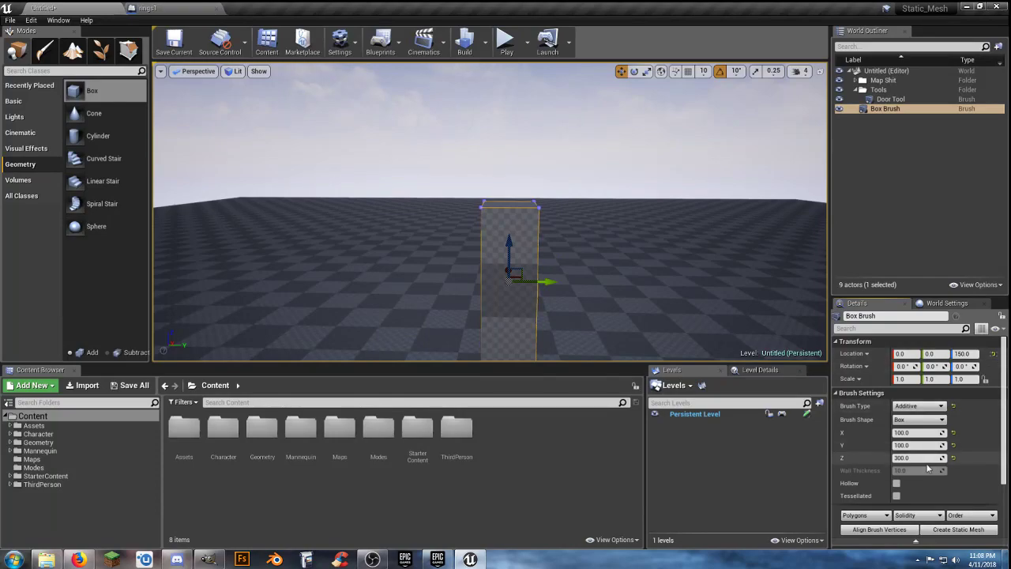
- Run the level again and jump the character beside the shortened box to compare heights, ending the play session once checked
{"action": "right_click_drag", "start_coordinate": [681, 214], "coordinate": [676, 253]}
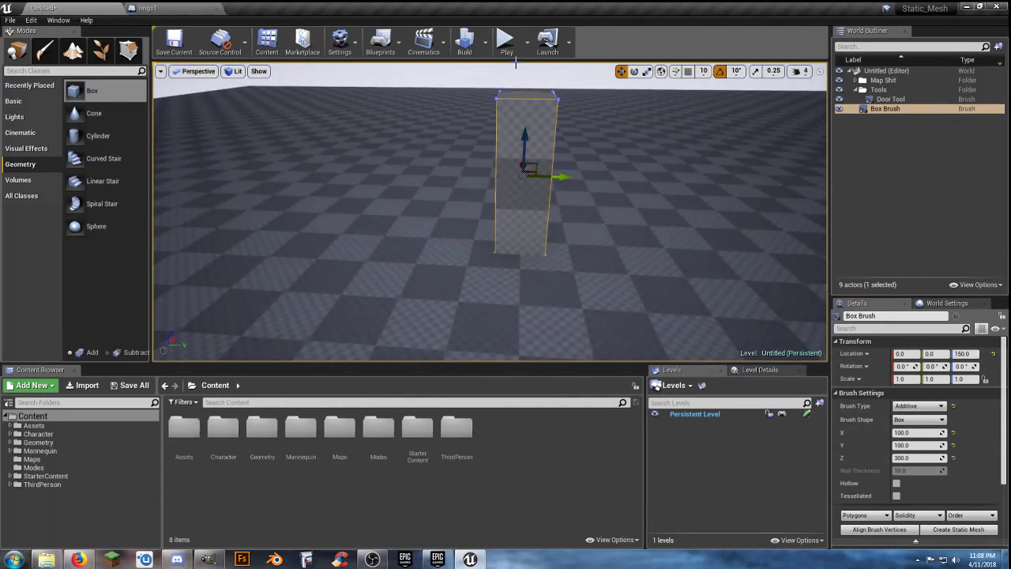
{"action": "key", "text": "w"}
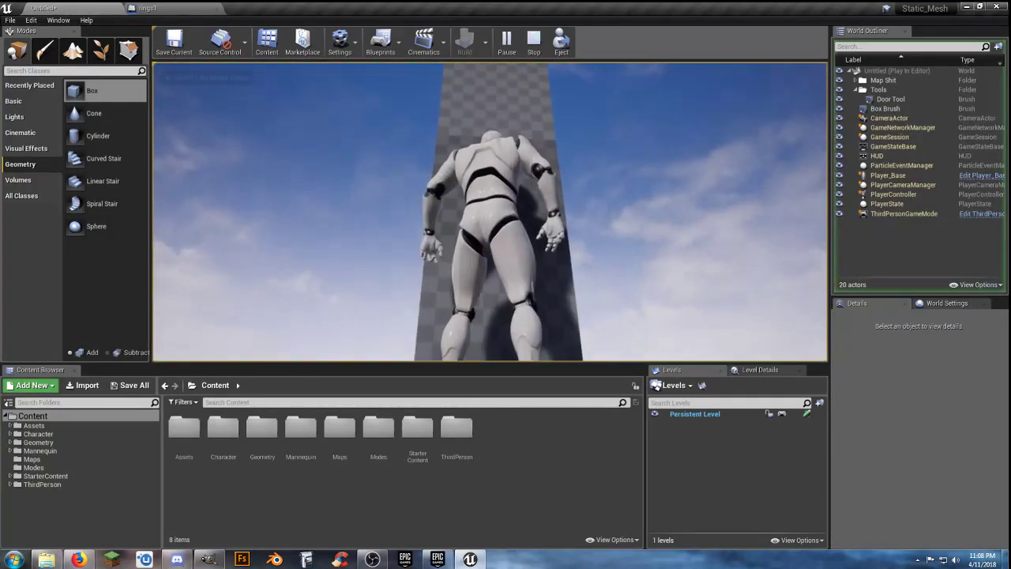
{"action": "key", "text": "space"}
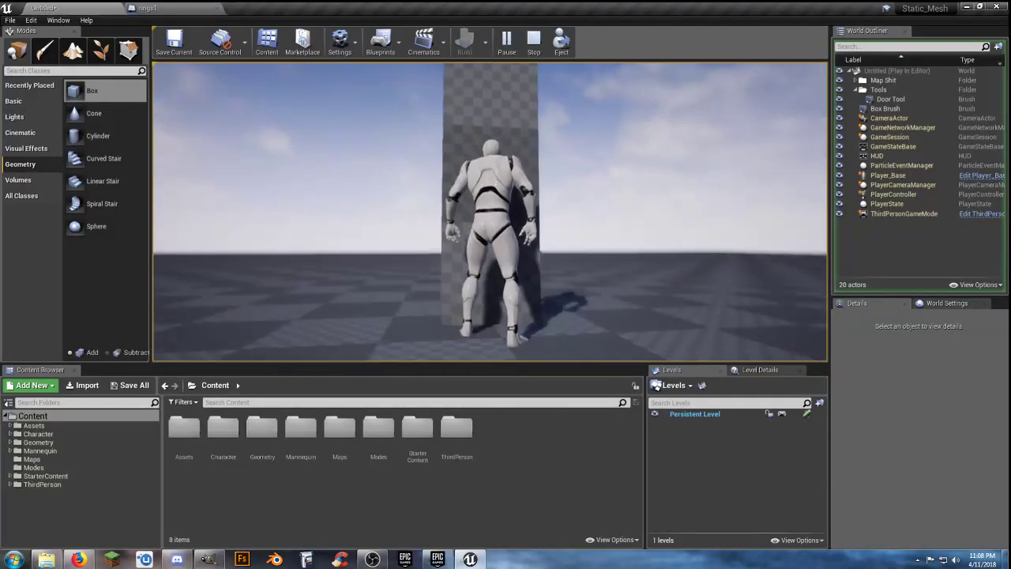
{"action": "key", "text": "s"}
{"action": "key", "text": "w"}
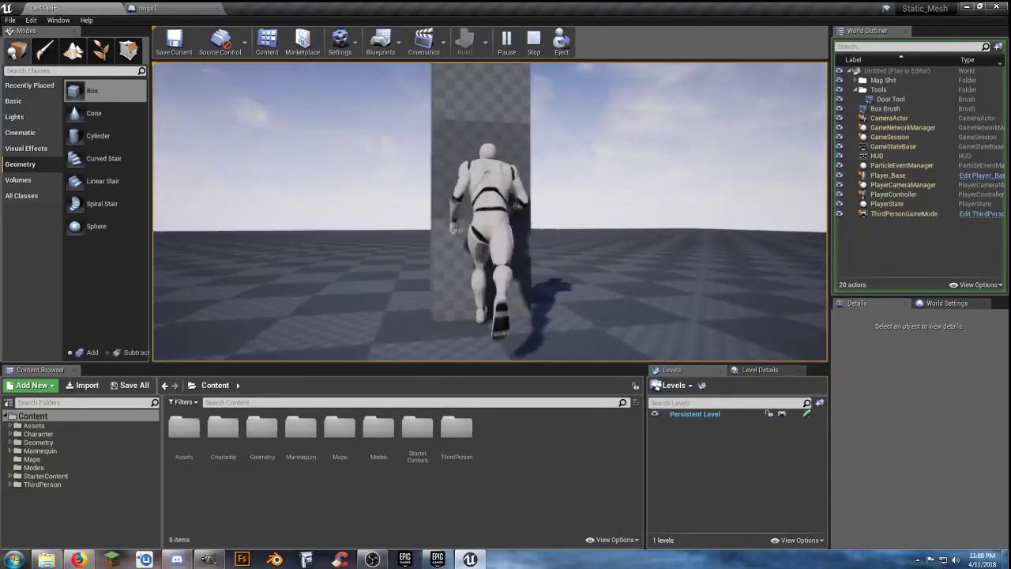
{"action": "key", "text": "space"}
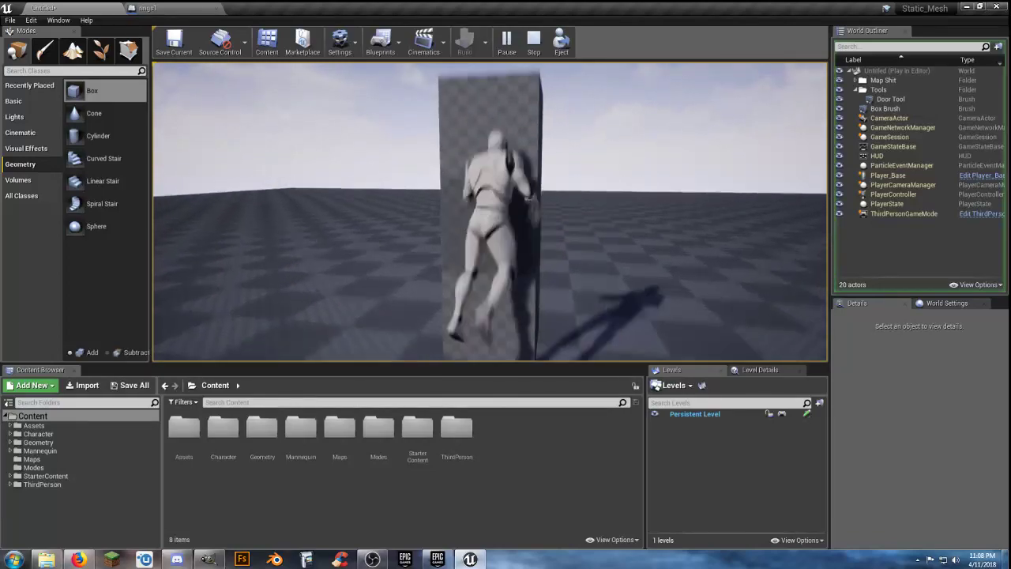
{"action": "key", "text": "space"}
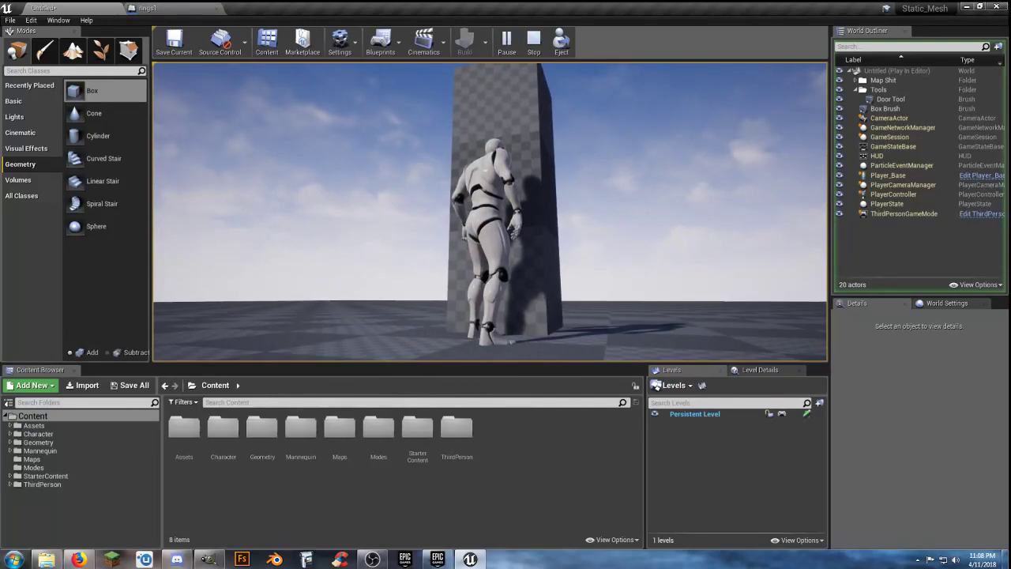
{"action": "key", "text": "s"}
{"action": "key", "text": "Escape"}
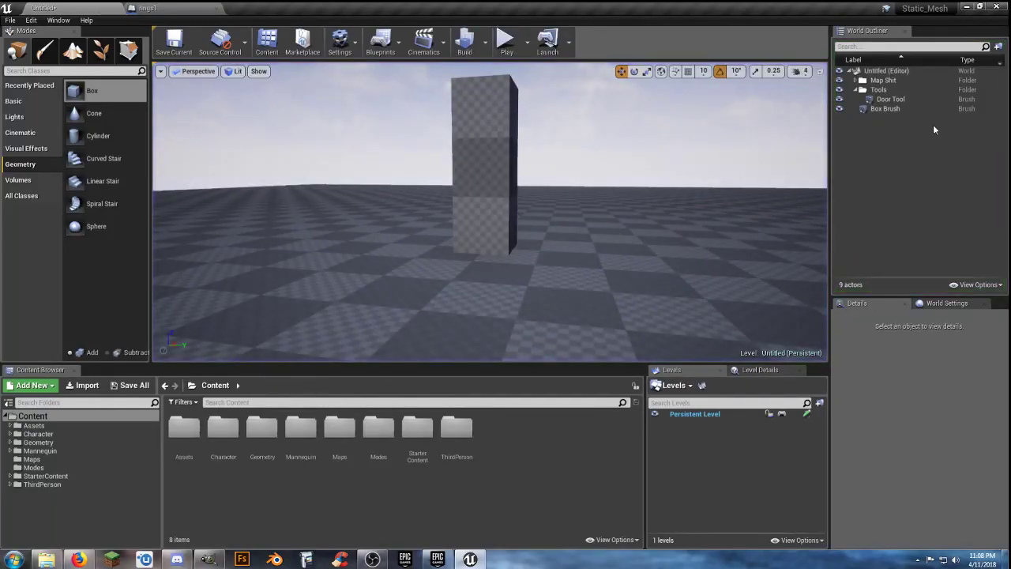
- Rename the box brush as Room Height, move it into the Tools folder and collapse that folder
{"action": "left_click", "coordinate": [897, 109]}
{"action": "left_click", "coordinate": [890, 109]}
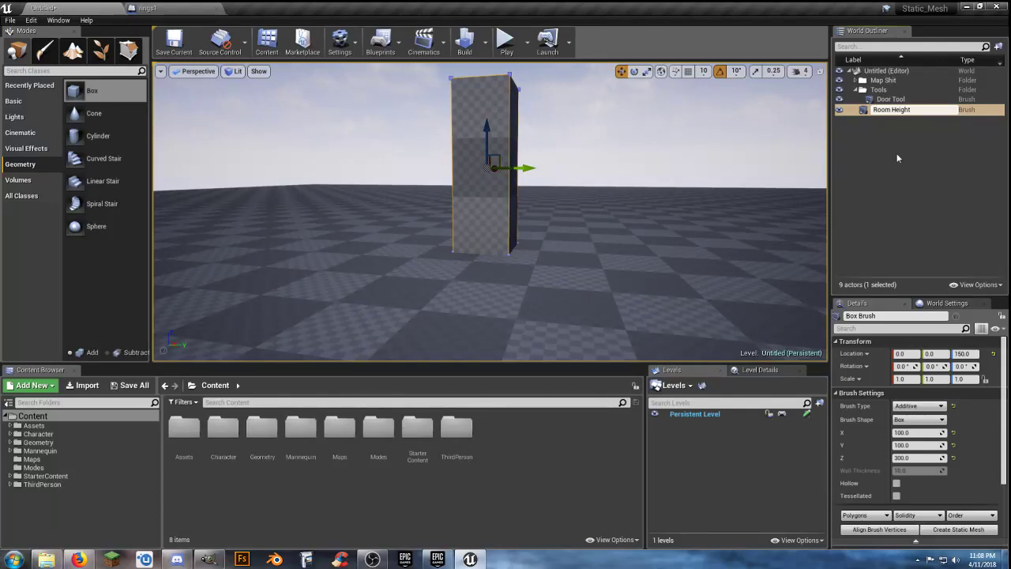
{"action": "key", "text": "Return"}
{"action": "left_click_drag", "start_coordinate": [893, 110], "coordinate": [893, 94]}
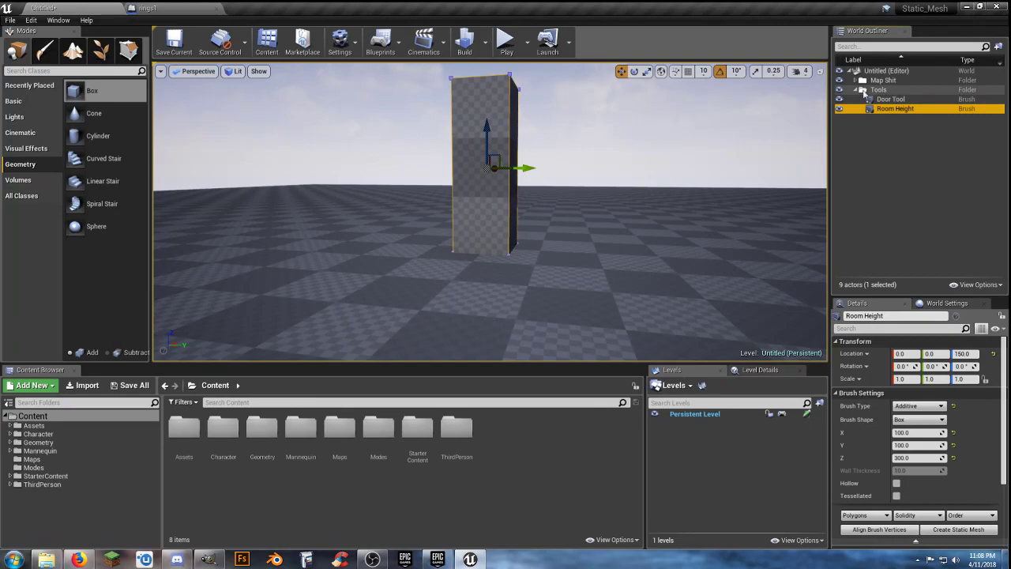
{"action": "left_click", "coordinate": [855, 90]}
- Move the Room Height brush far along the negative X axis, out of the work area and near the other tool brush
{"action": "right_click_drag", "start_coordinate": [686, 139], "coordinate": [750, 198]}
{"action": "left_click_drag", "start_coordinate": [738, 210], "coordinate": [216, 222]}
{"action": "key", "text": "f"}
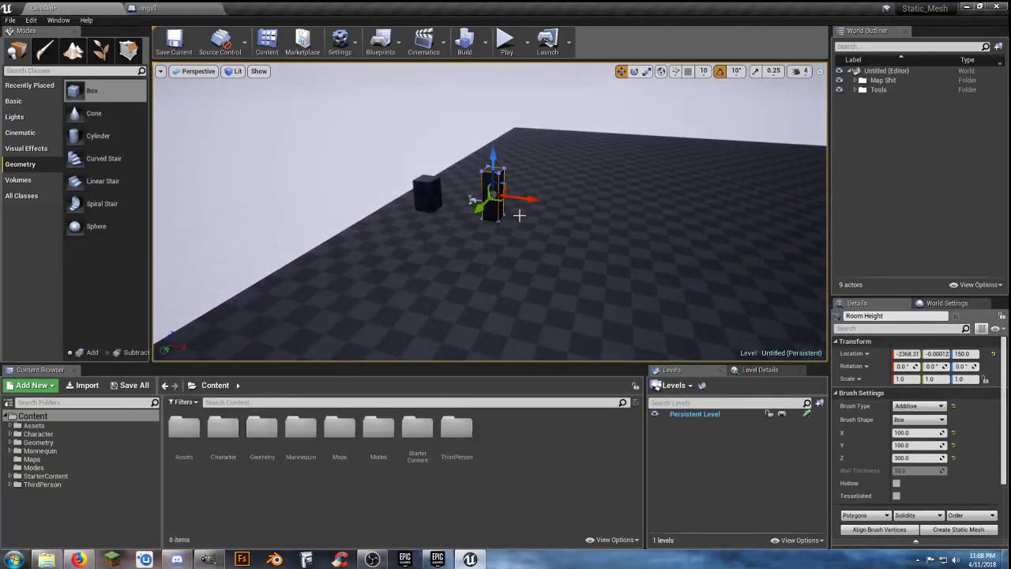
{"action": "left_click_drag", "start_coordinate": [534, 199], "coordinate": [487, 191]}
{"action": "left_click", "coordinate": [534, 219]}
{"action": "mouse_move", "coordinate": [534, 219]}
{"action": "right_mouse_down"}
{"action": "mouse_move", "coordinate": [759, 237]}
{"action": "mouse_move", "coordinate": [742, 189]}
{"action": "mouse_move", "coordinate": [529, 235]}
{"action": "right_mouse_up"}
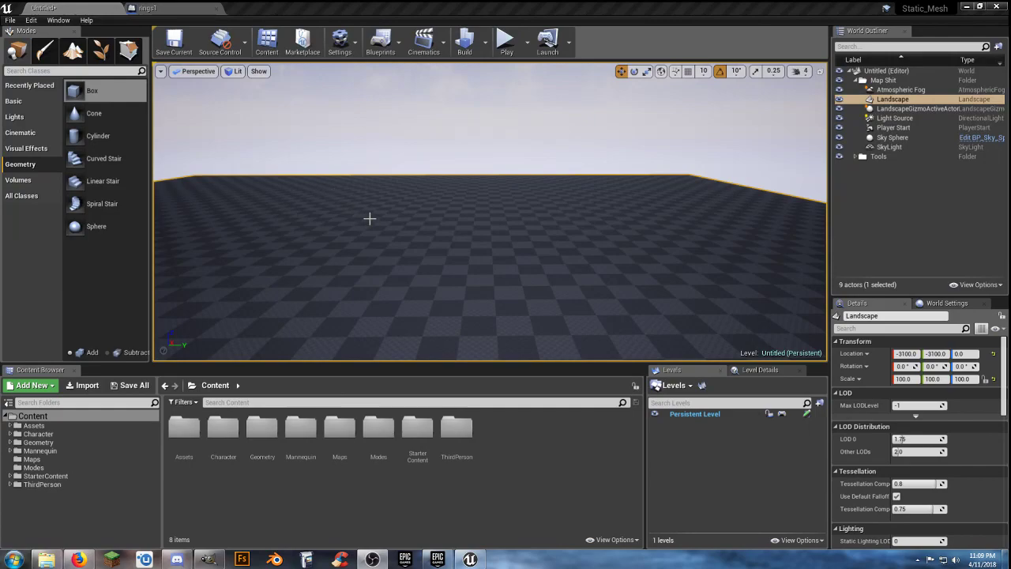
- Place a new additive box brush on the open landscape
{"action": "right_click_drag", "start_coordinate": [371, 227], "coordinate": [371, 237]}
{"action": "key", "text": "w"}
{"action": "mouse_move", "coordinate": [91, 90]}
{"action": "left_mouse_down"}
{"action": "mouse_move", "coordinate": [311, 239]}
{"action": "mouse_move", "coordinate": [330, 264]}
{"action": "left_mouse_up"}
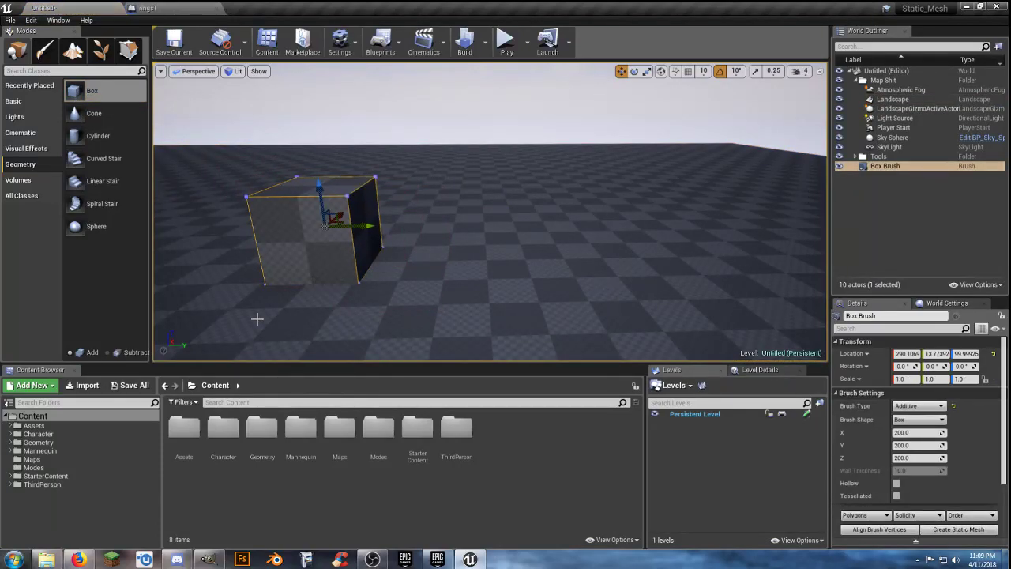
- Browse the StarterContent Materials folder and select the M_Metal_Chrome material
{"action": "left_click", "coordinate": [11, 476]}
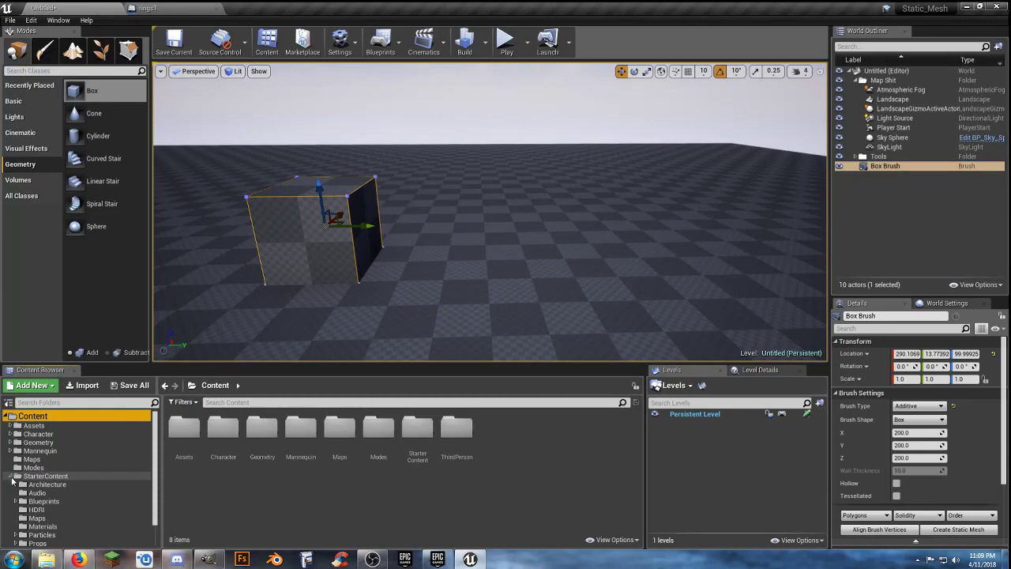
{"action": "left_click", "coordinate": [33, 526]}
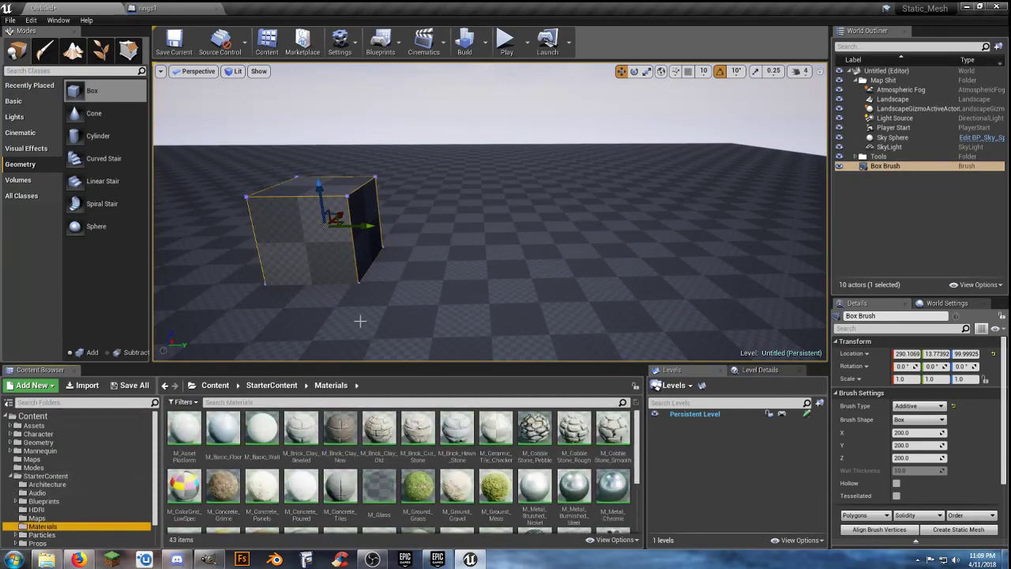
{"action": "left_click", "coordinate": [617, 493]}
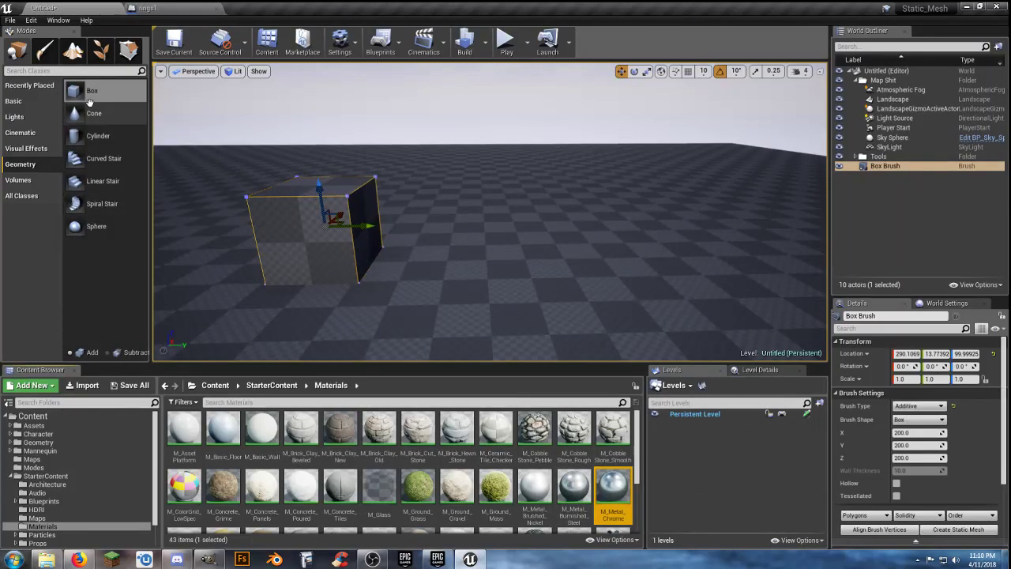
- Place another box brush on the landscape beside the first one and delete it
{"action": "mouse_move", "coordinate": [88, 93]}
{"action": "left_mouse_down"}
{"action": "mouse_move", "coordinate": [334, 219]}
{"action": "mouse_move", "coordinate": [460, 258]}
{"action": "mouse_move", "coordinate": [464, 270]}
{"action": "left_mouse_up"}
{"action": "mouse_move", "coordinate": [464, 270]}
{"action": "right_mouse_down"}
{"action": "mouse_move", "coordinate": [260, 276]}
{"action": "mouse_move", "coordinate": [178, 312]}
{"action": "mouse_move", "coordinate": [190, 273]}
{"action": "mouse_move", "coordinate": [308, 257]}
{"action": "mouse_move", "coordinate": [461, 282]}
{"action": "right_mouse_up"}
{"action": "key", "text": "Delete"}
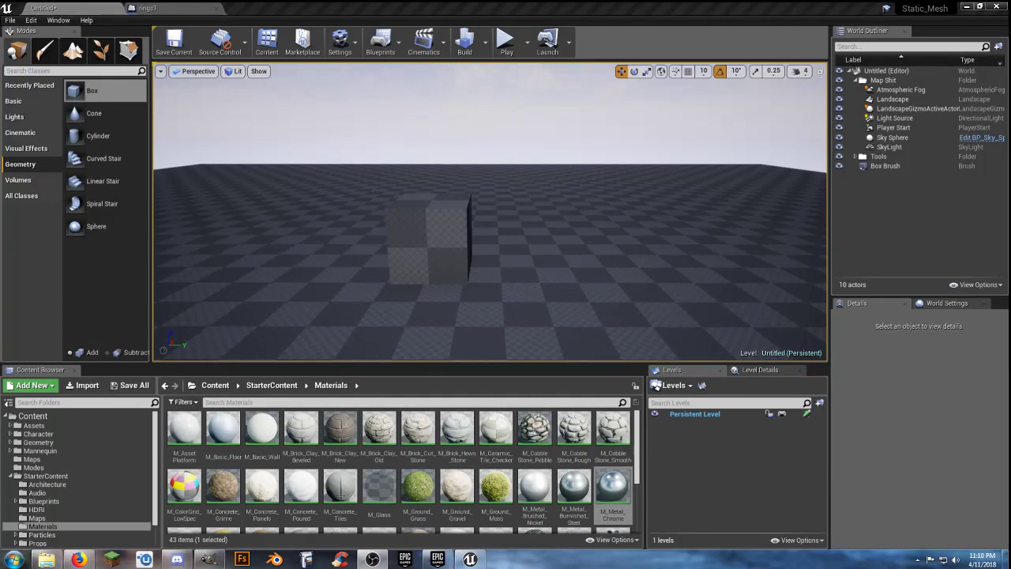
- Return the asset browser to the Content root folder and delete the remaining box brush from the level
{"action": "key", "text": "w"}
{"action": "right_click_drag", "start_coordinate": [500, 248], "coordinate": [499, 270]}
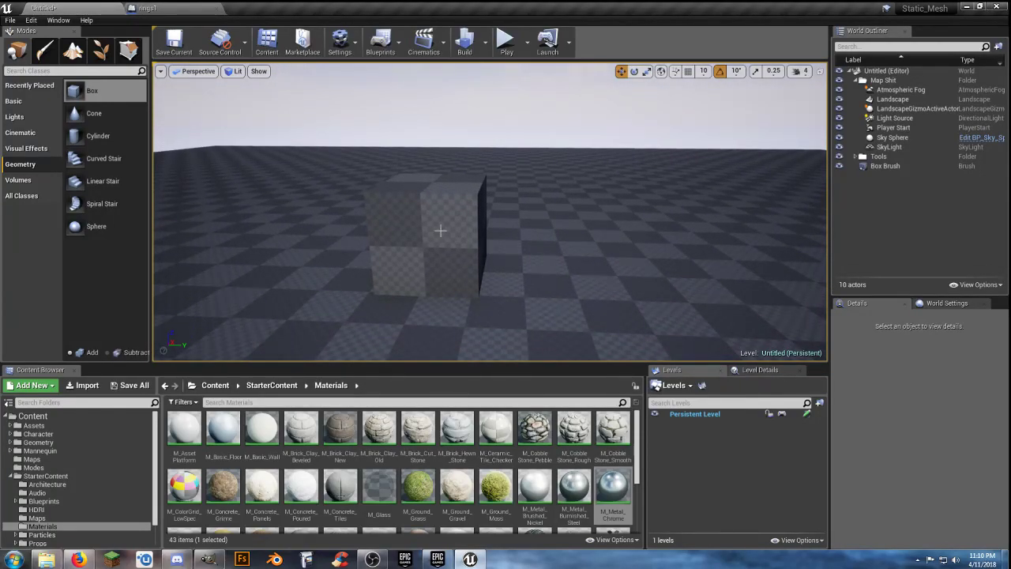
{"action": "left_click", "coordinate": [10, 476]}
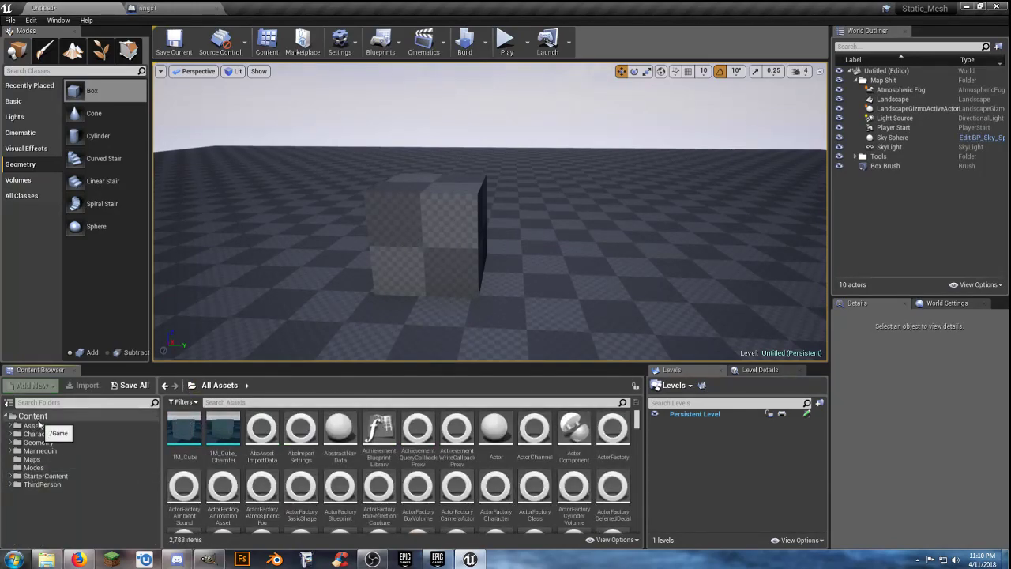
{"action": "left_click", "coordinate": [33, 416]}
{"action": "left_click", "coordinate": [463, 269]}
{"action": "key", "text": "Delete"}
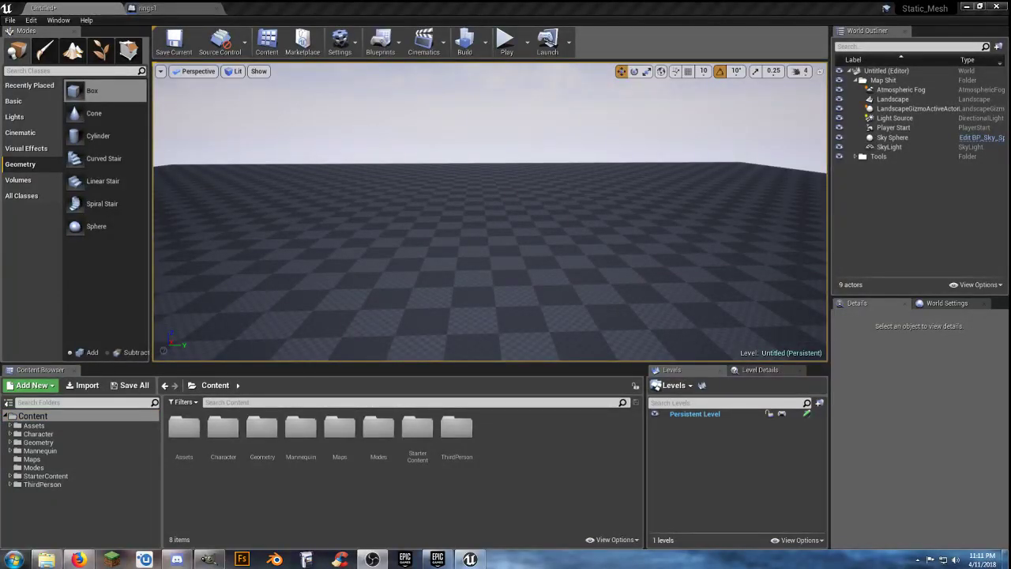
- Open the Shapes folder inside StarterContent
{"action": "left_click", "coordinate": [9, 475]}
{"action": "scroll", "coordinate": [56, 491], "scroll_direction": "down", "scroll_amount": 1}
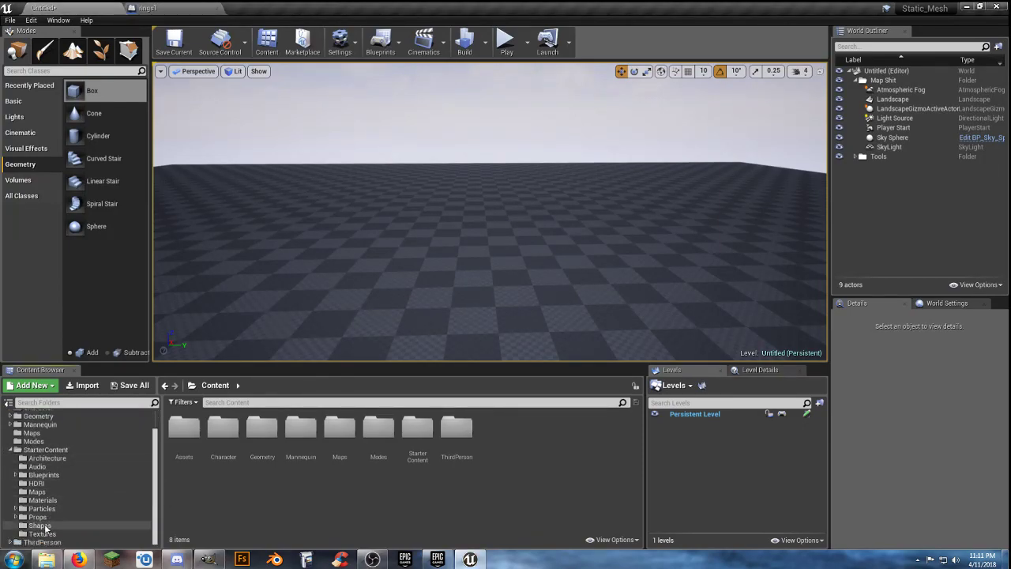
{"action": "left_click", "coordinate": [68, 526]}
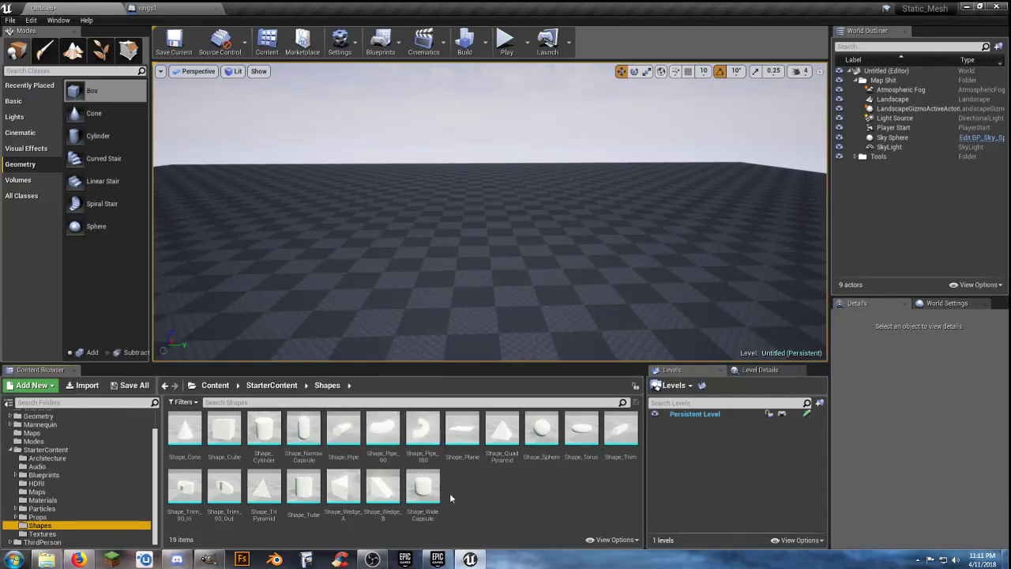
- Place the Shape_WideCapsule, Shape_Torus, Shape_Sphere and Shape_QuadPyramid meshes on the landscape as sample static meshes
{"action": "left_click_drag", "start_coordinate": [422, 485], "coordinate": [435, 277]}
{"action": "right_click_drag", "start_coordinate": [553, 277], "coordinate": [553, 253]}
{"action": "right_click_drag", "start_coordinate": [442, 273], "coordinate": [432, 304]}
{"action": "key", "text": "w"}
{"action": "key", "text": "s"}
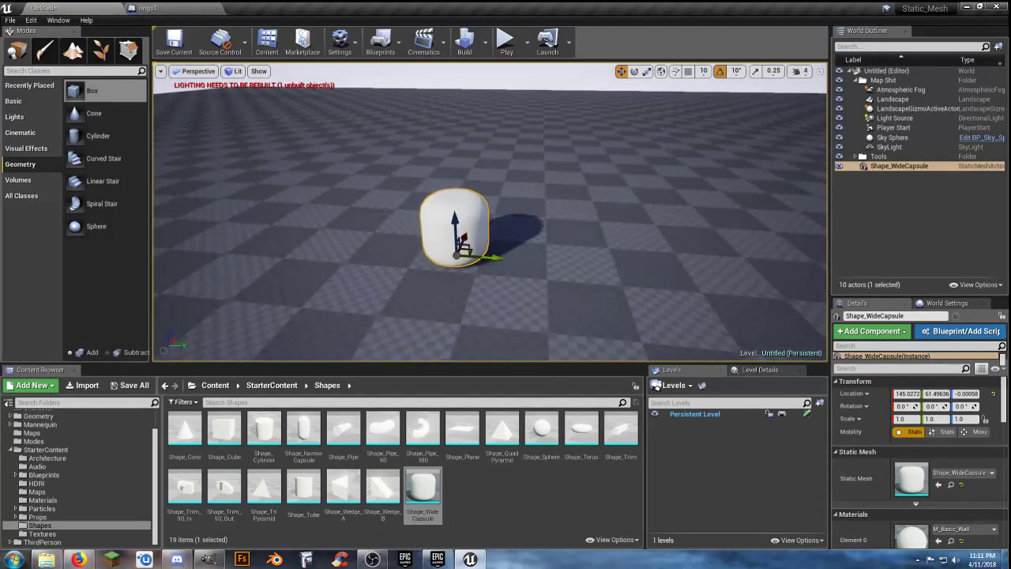
{"action": "right_click_drag", "start_coordinate": [492, 320], "coordinate": [492, 320]}
{"action": "key", "text": "s"}
{"action": "left_click_drag", "start_coordinate": [581, 430], "coordinate": [564, 282]}
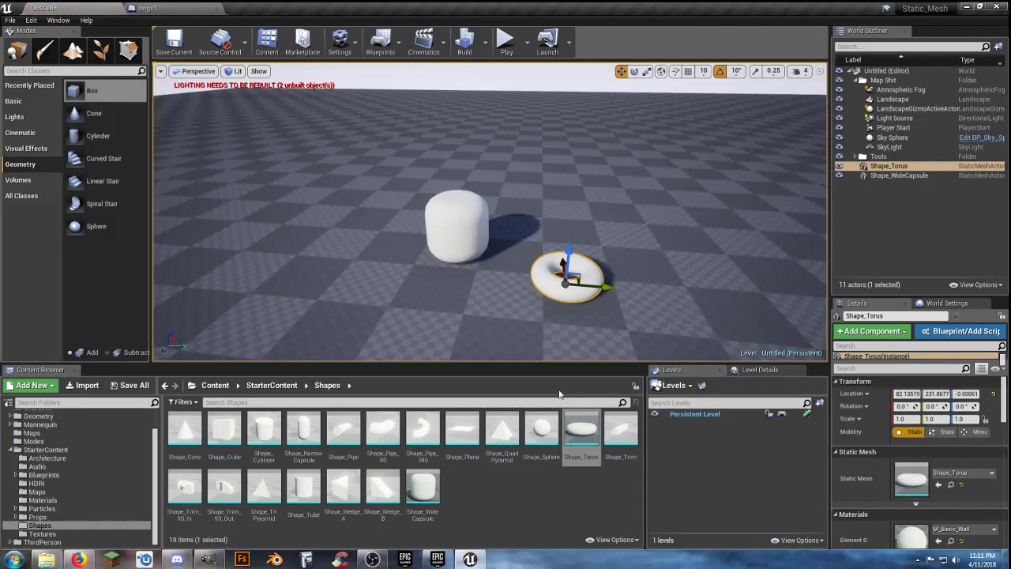
{"action": "left_click_drag", "start_coordinate": [533, 427], "coordinate": [348, 280]}
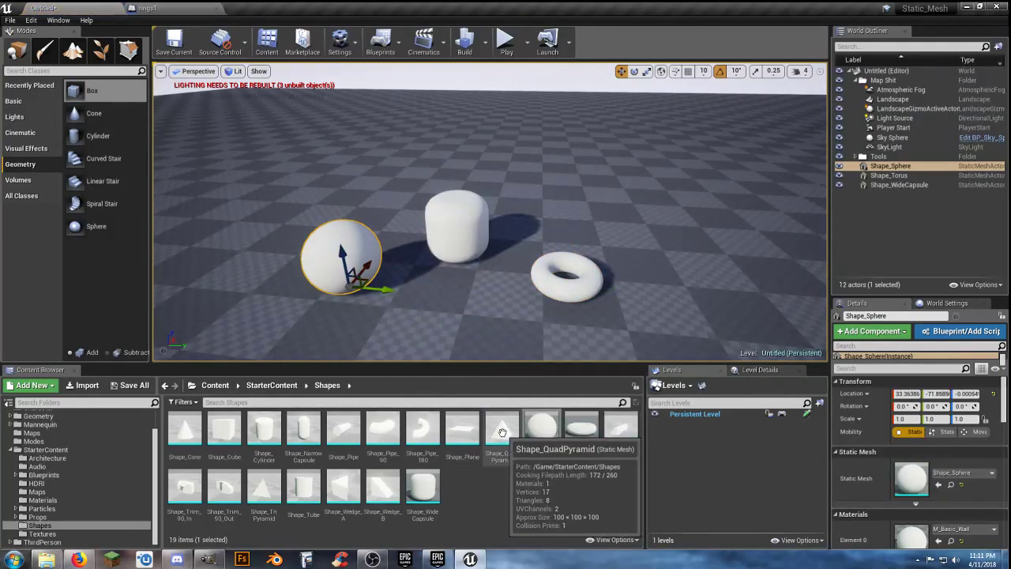
{"action": "left_click_drag", "start_coordinate": [502, 432], "coordinate": [671, 292]}
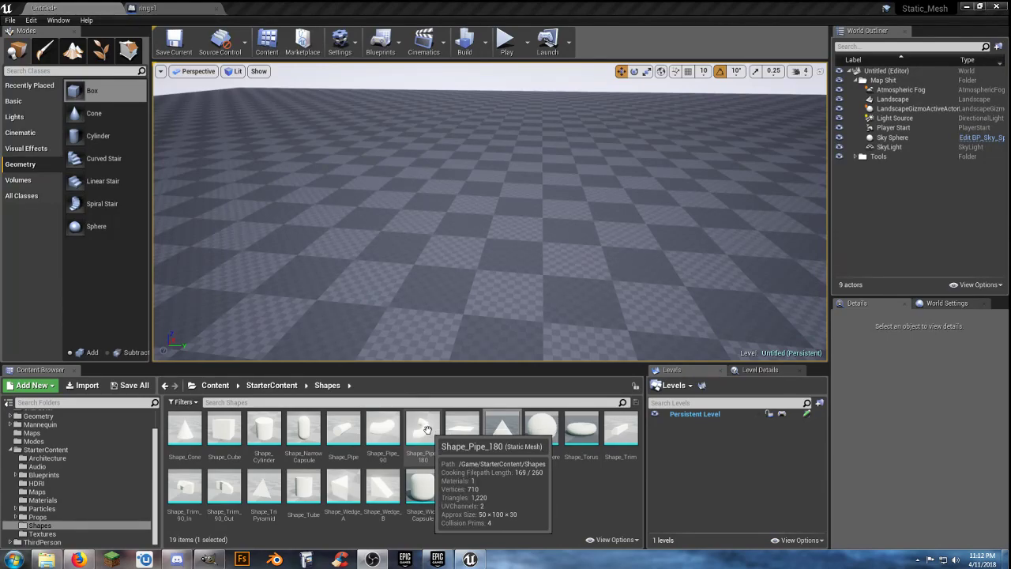
- Place a Shape_Pipe_180 mesh on the landscape and a Shape_Pipe_90 mesh beside it
{"action": "left_click_drag", "start_coordinate": [423, 427], "coordinate": [443, 232]}
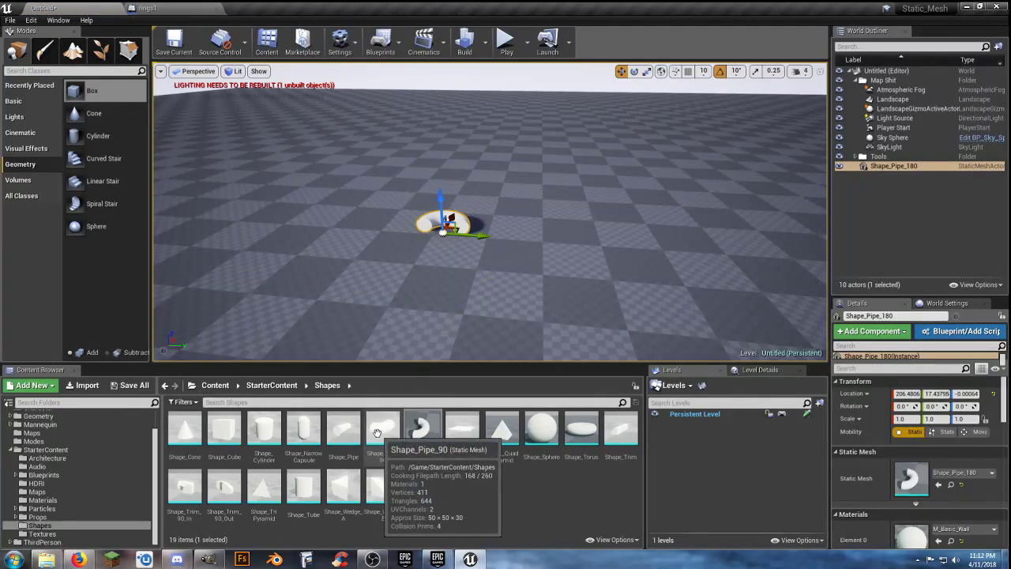
{"action": "left_click_drag", "start_coordinate": [382, 429], "coordinate": [423, 261]}
{"action": "right_click_drag", "start_coordinate": [452, 292], "coordinate": [440, 309]}
{"action": "key", "text": "w"}
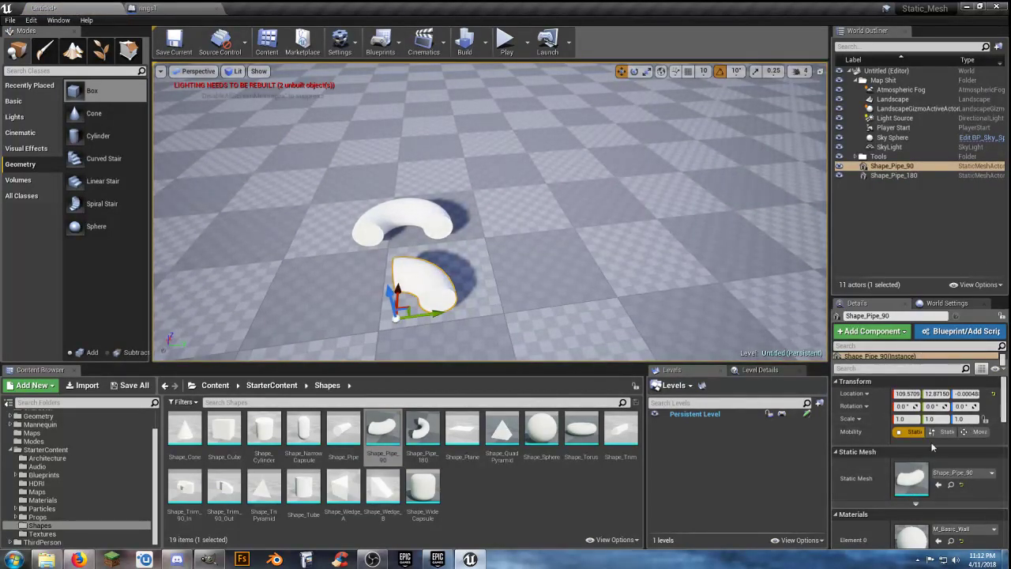
- Rotate the Shape_Pipe_90 mesh 90° about Z and move it flush against one end of the Shape_Pipe_180 mesh
{"action": "left_click", "coordinate": [633, 71]}
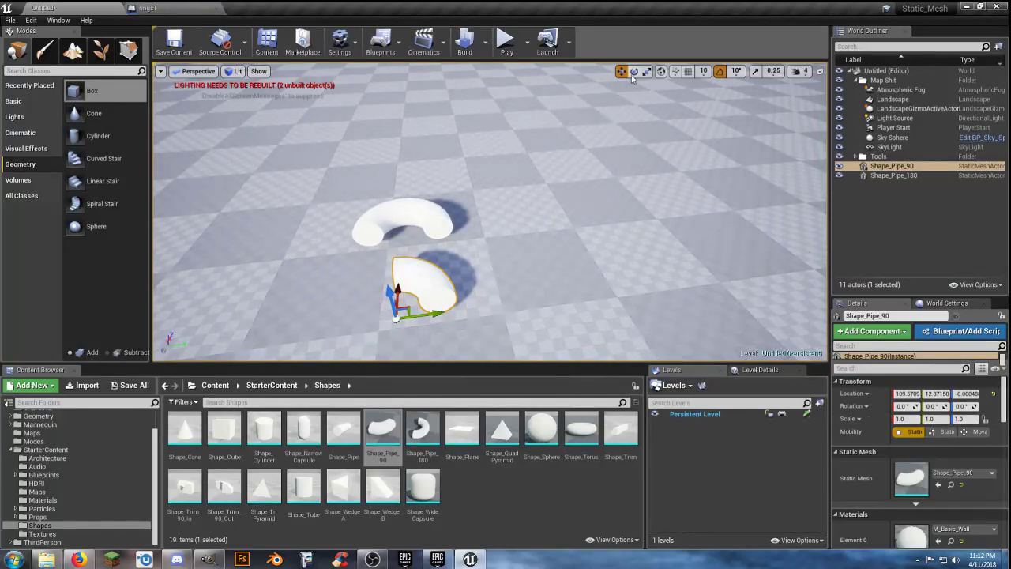
{"action": "left_click_drag", "start_coordinate": [446, 325], "coordinate": [474, 323]}
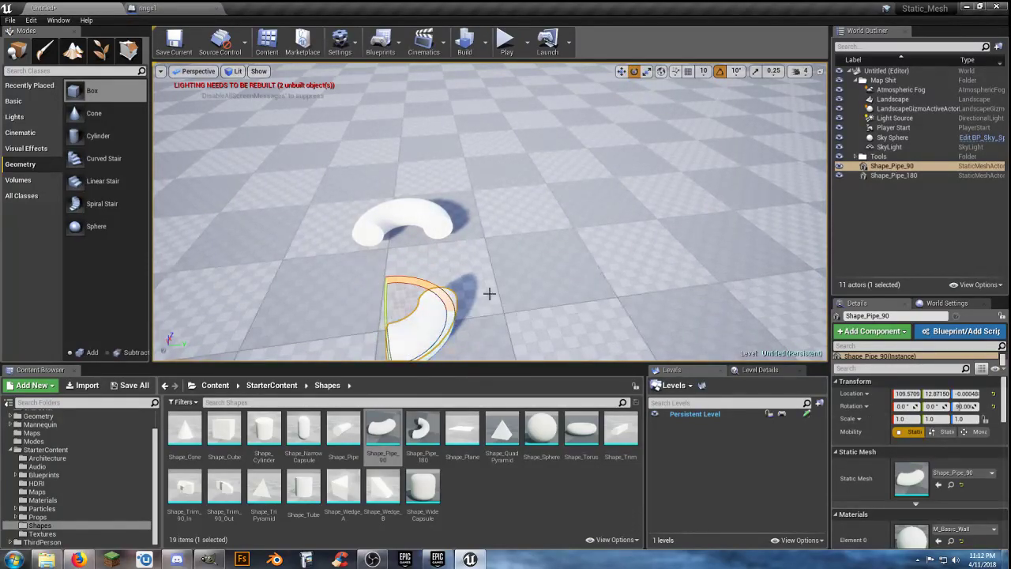
{"action": "left_click", "coordinate": [621, 72]}
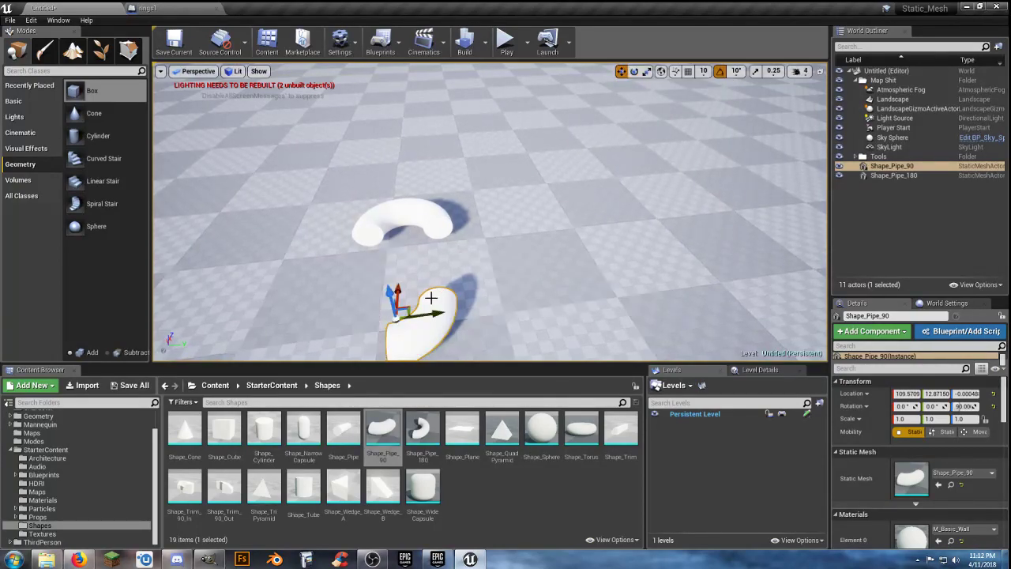
{"action": "left_click_drag", "start_coordinate": [427, 312], "coordinate": [337, 234]}
{"action": "key", "text": "f"}
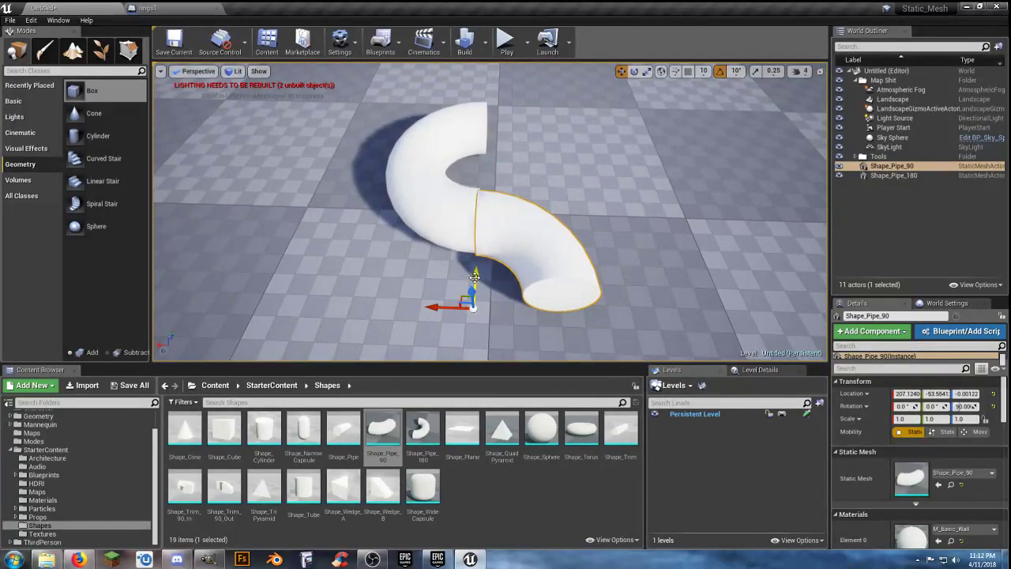
{"action": "left_click_drag", "start_coordinate": [474, 278], "coordinate": [474, 275]}
{"action": "right_click_drag", "start_coordinate": [502, 255], "coordinate": [563, 219]}
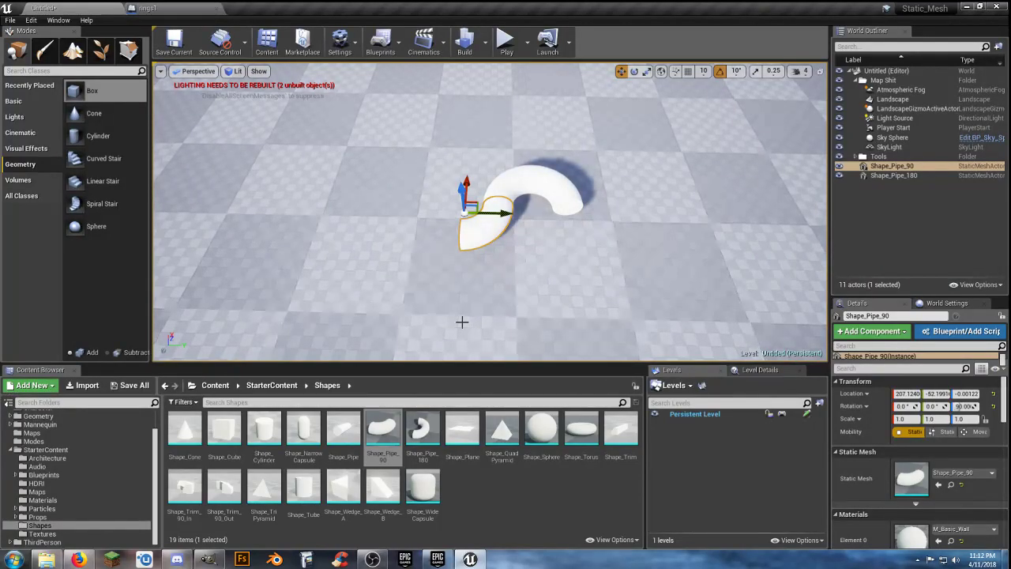
- Place a straight Shape_Pipe mesh aligned with the open end of the Shape_Pipe_90 mesh to extend the pipe
{"action": "left_click_drag", "start_coordinate": [342, 437], "coordinate": [408, 242]}
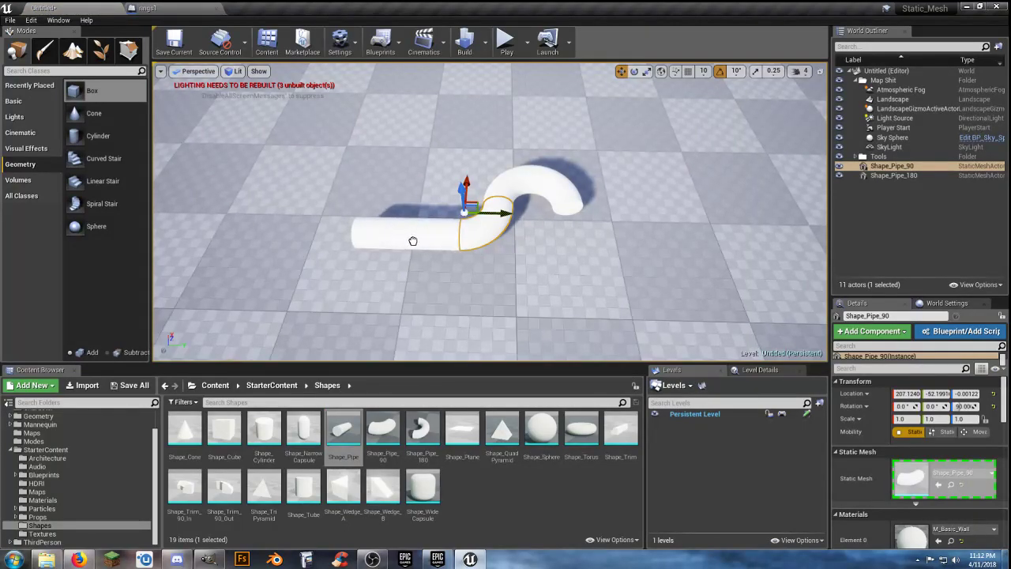
{"action": "left_click_drag", "start_coordinate": [412, 241], "coordinate": [413, 240]}
{"action": "right_click_drag", "start_coordinate": [446, 278], "coordinate": [482, 272]}
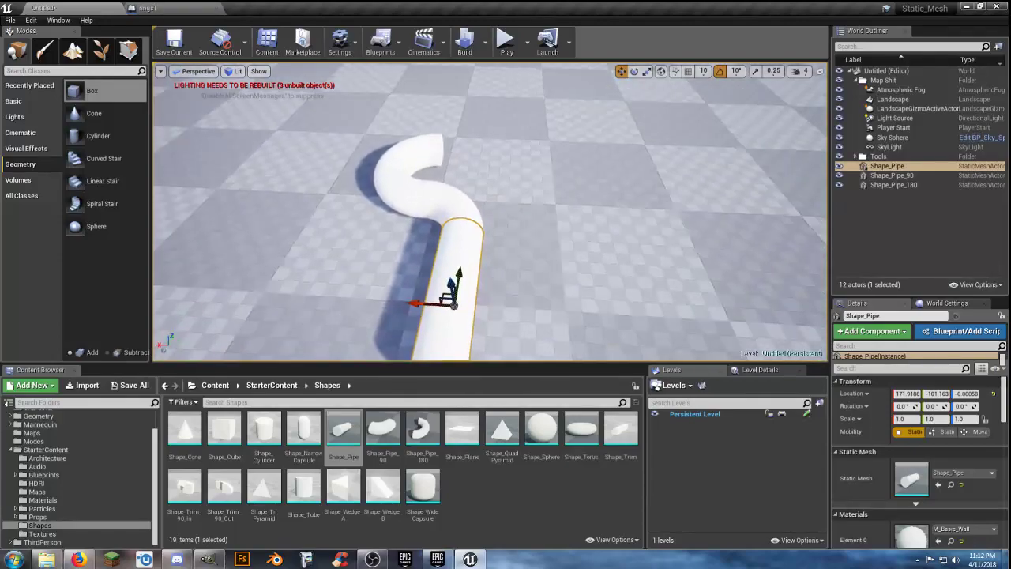
{"action": "left_click_drag", "start_coordinate": [523, 303], "coordinate": [490, 355]}
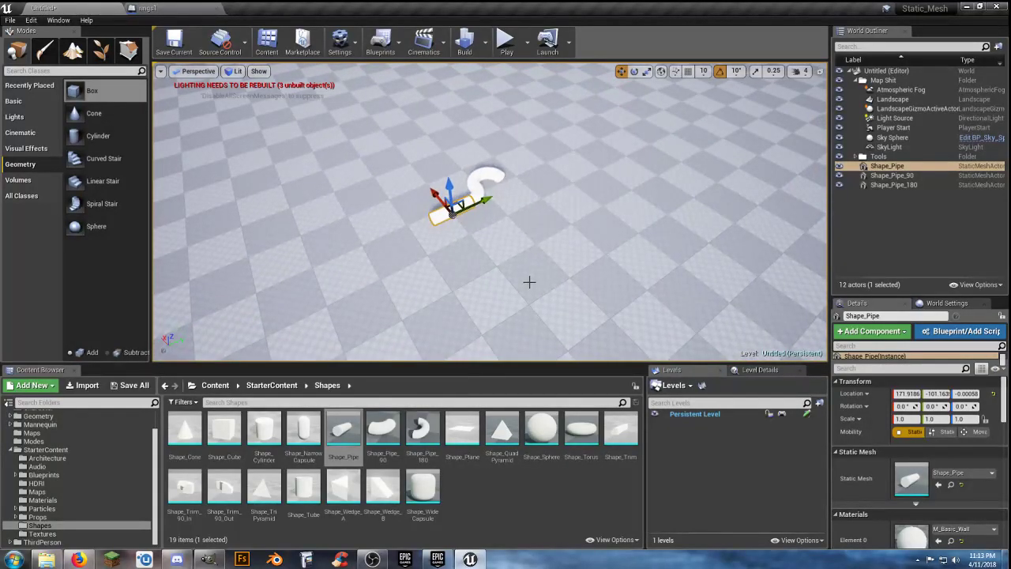
{"action": "right_click_drag", "start_coordinate": [500, 246], "coordinate": [664, 215]}
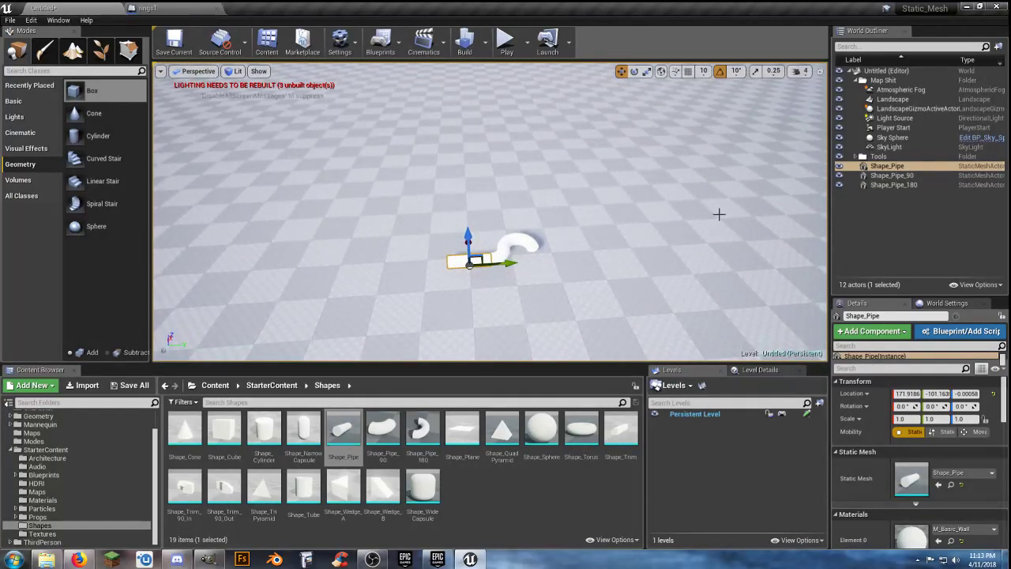
- Select all three pipe meshes together and rotate them so the joined pipe stands upright
{"action": "key", "text": "ctrl+a"}
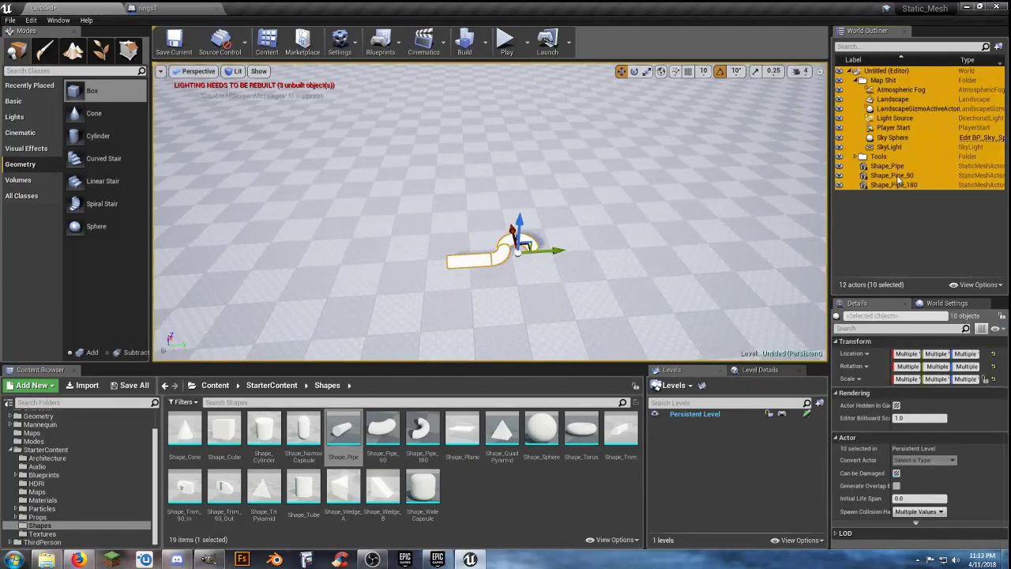
{"action": "left_click", "coordinate": [897, 166]}
{"action": "left_click", "coordinate": [897, 185], "text": "shift"}
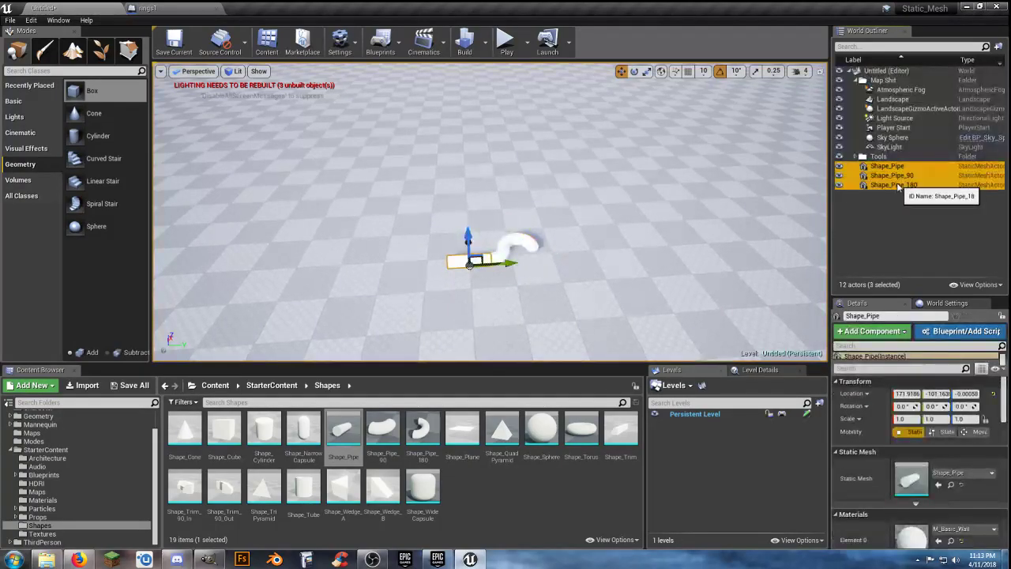
{"action": "left_click", "coordinate": [633, 71]}
{"action": "mouse_move", "coordinate": [523, 207]}
{"action": "left_mouse_down"}
{"action": "mouse_move", "coordinate": [493, 199]}
{"action": "mouse_move", "coordinate": [460, 259]}
{"action": "left_mouse_up"}
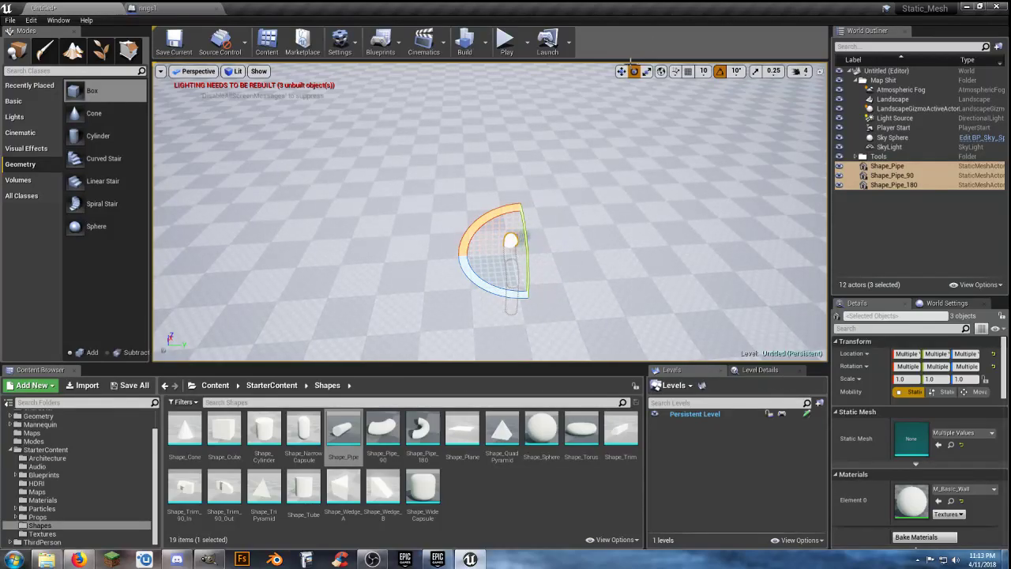
- Raise the three selected pipe meshes along Z until the upright pipe clears the landscape
{"action": "left_click", "coordinate": [621, 72]}
{"action": "left_click_drag", "start_coordinate": [523, 222], "coordinate": [614, 189]}
{"action": "right_click_drag", "start_coordinate": [613, 189], "coordinate": [594, 214]}
{"action": "key", "text": "w"}
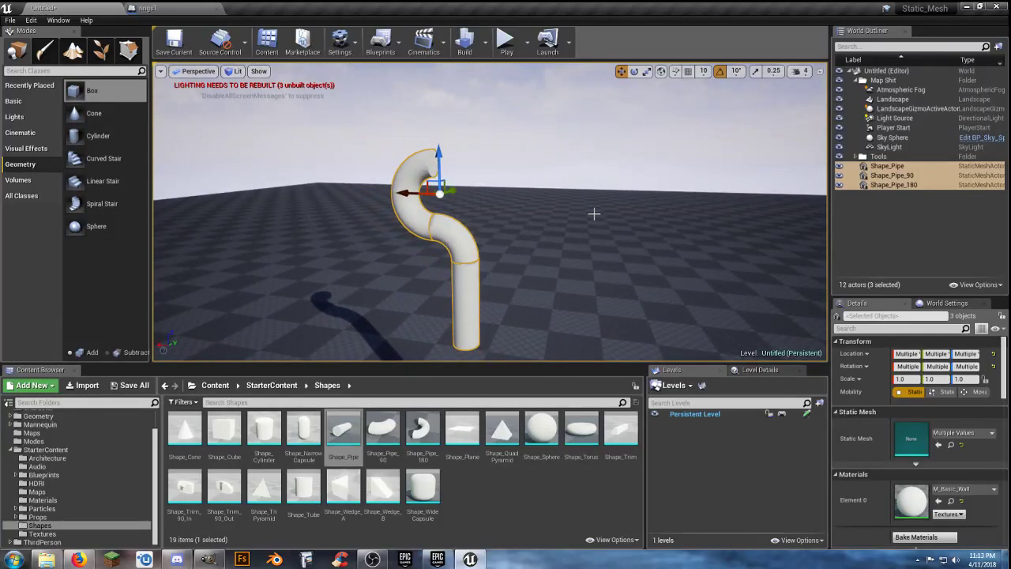
{"action": "scroll", "coordinate": [540, 217], "scroll_direction": "down", "scroll_amount": 4}
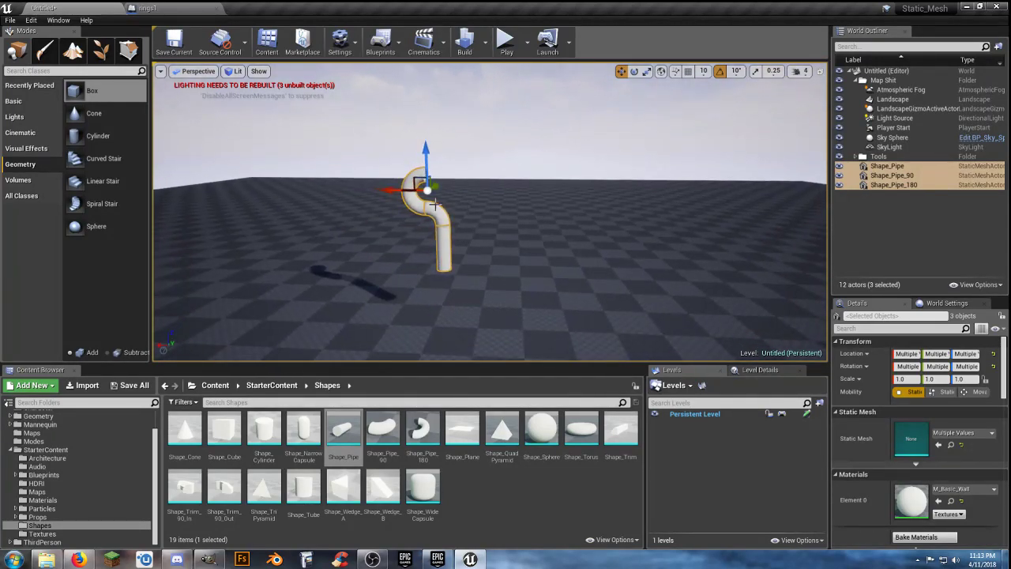
- Remove the Shape_Pipe_180 mesh and place Shape_Pipe_90 on top of the upright straight pipe at about X 35, Z 98
{"action": "left_click", "coordinate": [415, 203]}
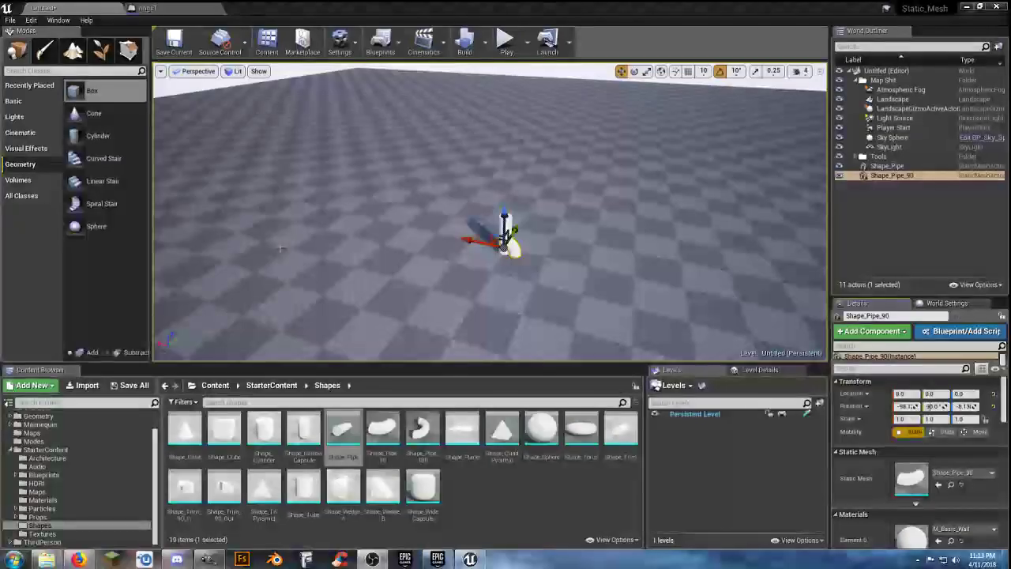
{"action": "left_click_drag", "start_coordinate": [503, 210], "coordinate": [506, 162]}
{"action": "right_click_drag", "start_coordinate": [524, 288], "coordinate": [524, 288]}
{"action": "key", "text": "w"}
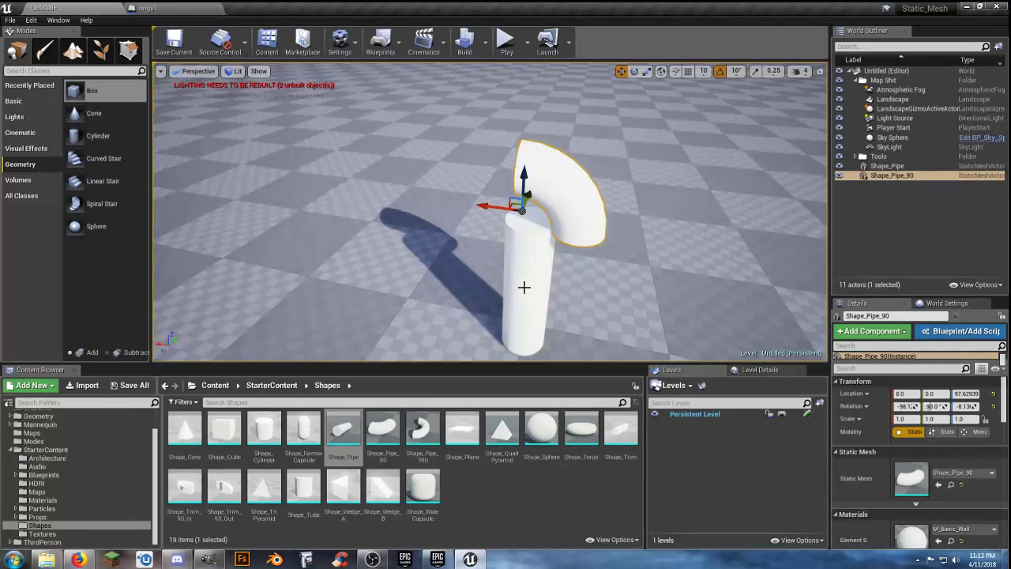
{"action": "left_click_drag", "start_coordinate": [479, 206], "coordinate": [446, 184]}
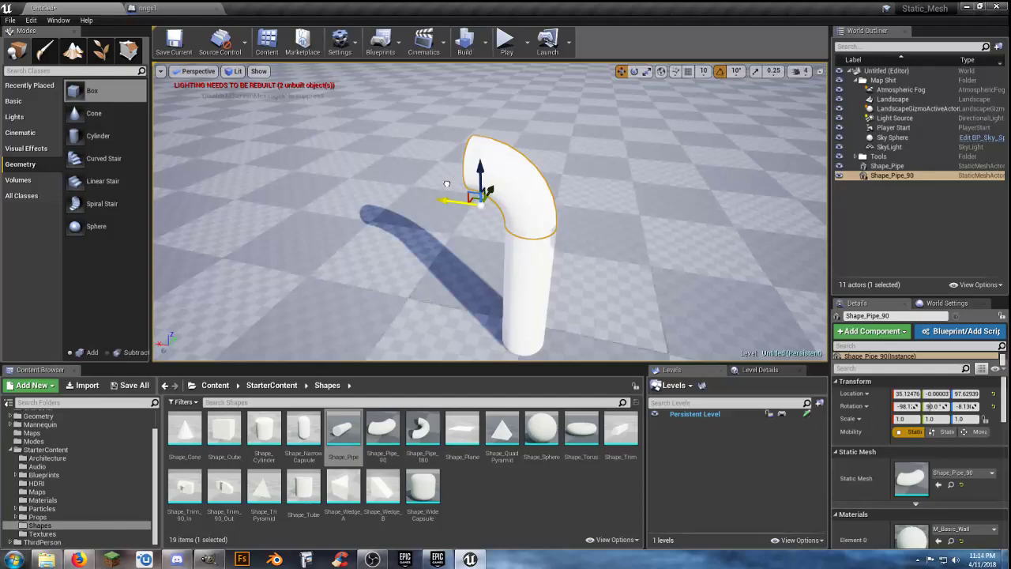
- Fine-tune the Shape_Pipe_90 mesh's X position to about 34.6 so it lines up with the straight pipe
{"action": "key", "text": "d"}
{"action": "right_click_drag", "start_coordinate": [606, 236], "coordinate": [382, 203]}
{"action": "key", "text": "s"}
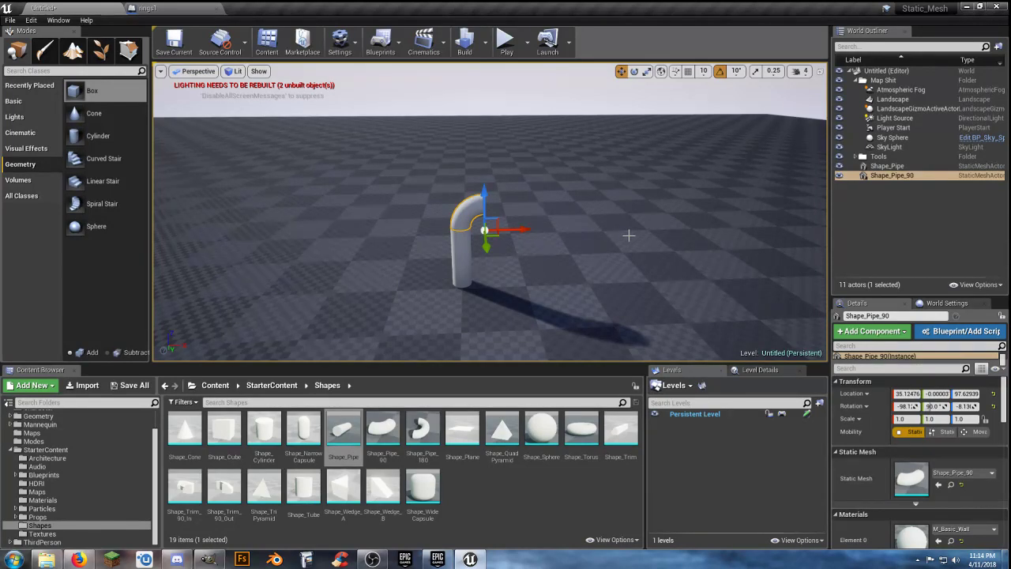
{"action": "key", "text": "d"}
{"action": "mouse_move", "coordinate": [615, 252]}
{"action": "right_mouse_down"}
{"action": "mouse_move", "coordinate": [606, 240]}
{"action": "mouse_move", "coordinate": [575, 241]}
{"action": "mouse_move", "coordinate": [600, 259]}
{"action": "mouse_move", "coordinate": [615, 252]}
{"action": "right_mouse_up"}
{"action": "key", "text": "w"}
{"action": "key", "text": "a"}
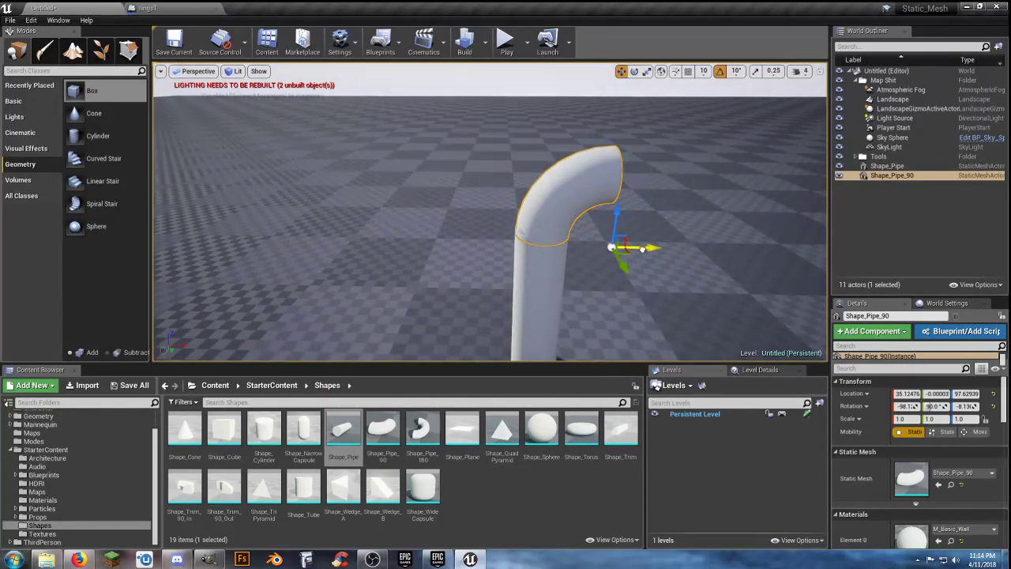
{"action": "left_click_drag", "start_coordinate": [642, 249], "coordinate": [641, 248]}
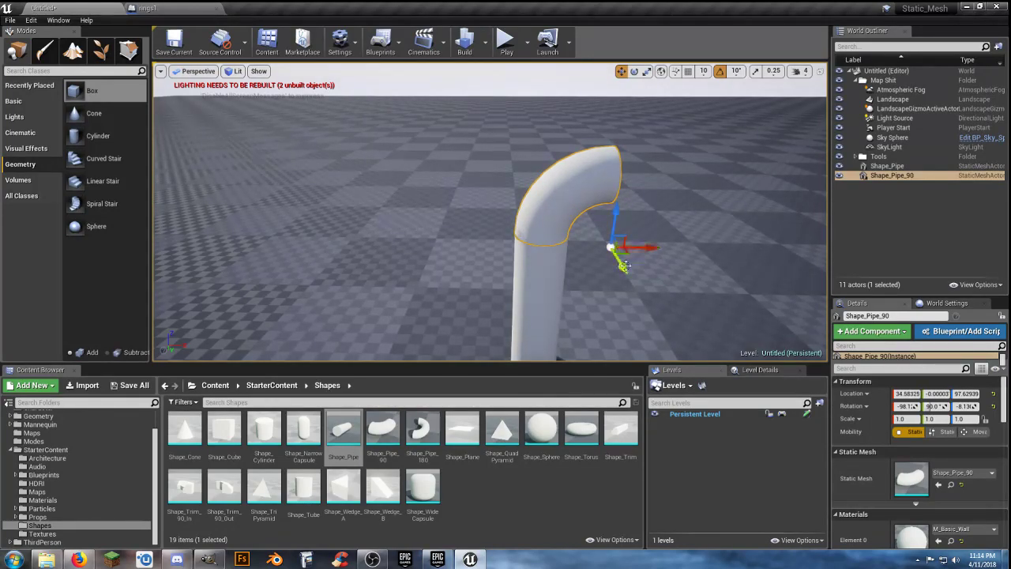
- Select the straight pipe together with the elbow and raise both along Z clear of the landscape
{"action": "right_click_drag", "start_coordinate": [605, 299], "coordinate": [593, 296]}
{"action": "right_click_drag", "start_coordinate": [524, 281], "coordinate": [524, 281]}
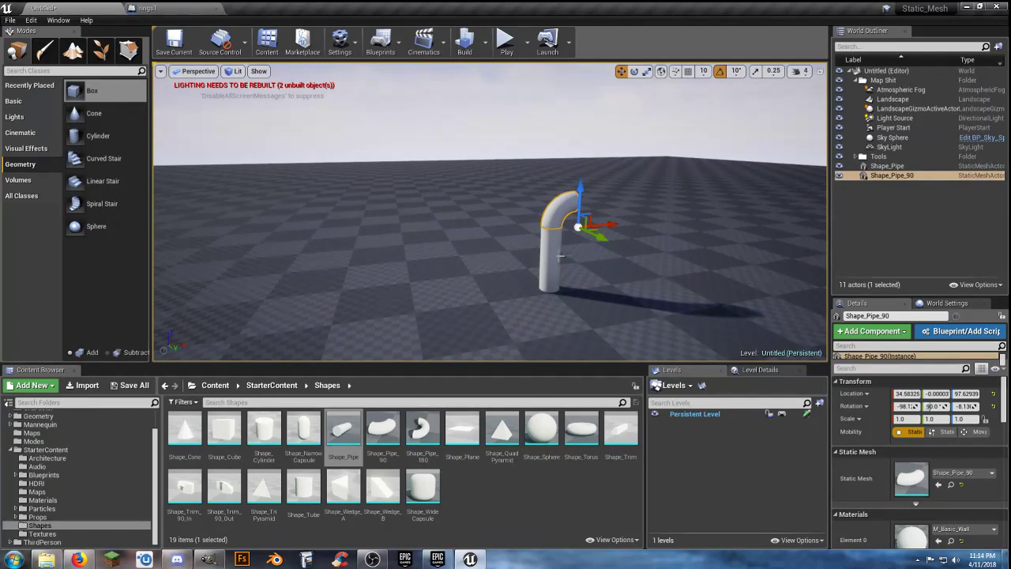
{"action": "left_click", "coordinate": [559, 256], "text": "ctrl"}
{"action": "left_click_drag", "start_coordinate": [556, 221], "coordinate": [540, 154]}
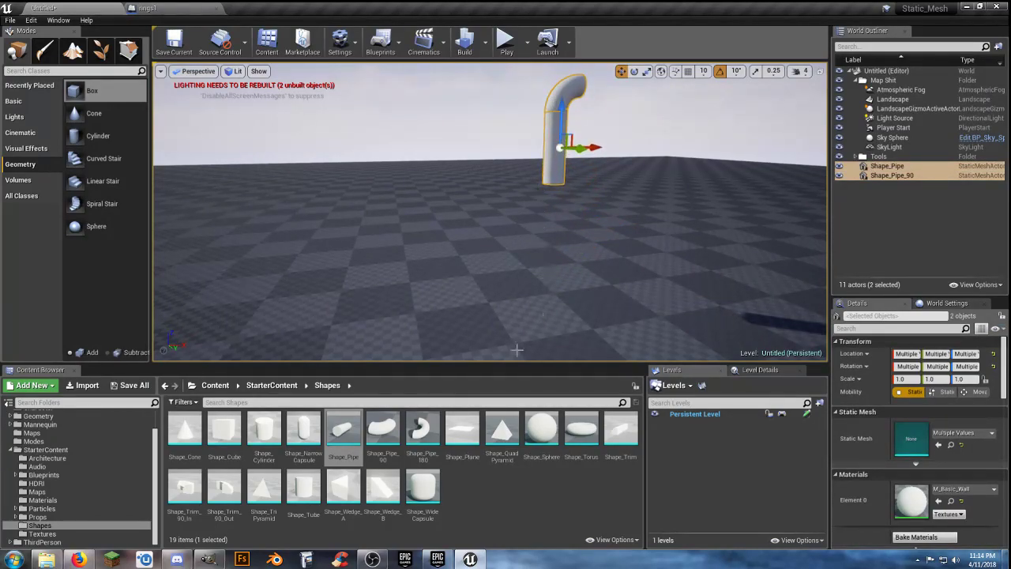
- Assign the M_Concrete_Grime starter material to both the Shape_Pipe and Shape_Pipe_90 meshes
{"action": "left_click", "coordinate": [558, 172]}
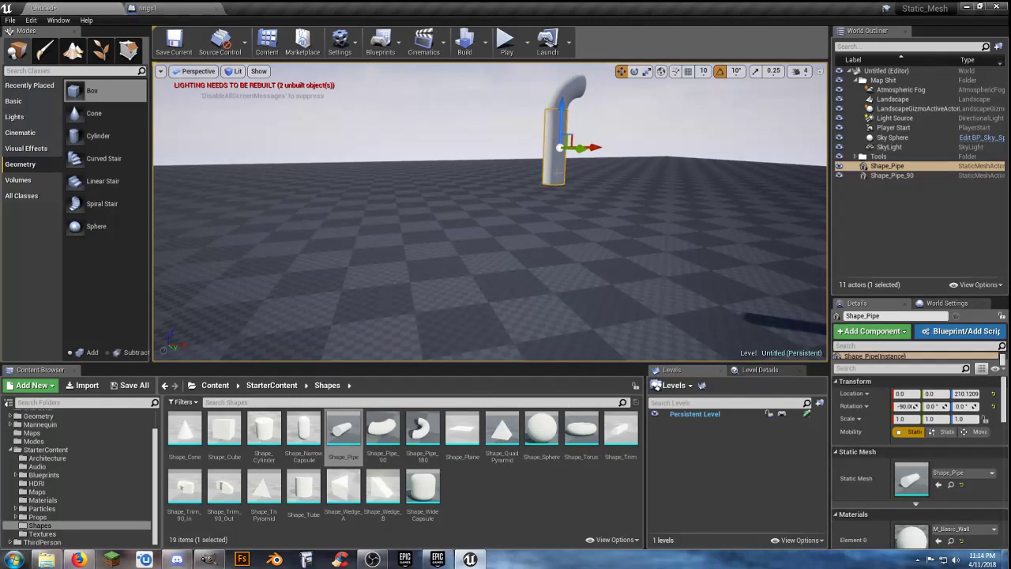
{"action": "left_click", "coordinate": [567, 98], "text": "ctrl"}
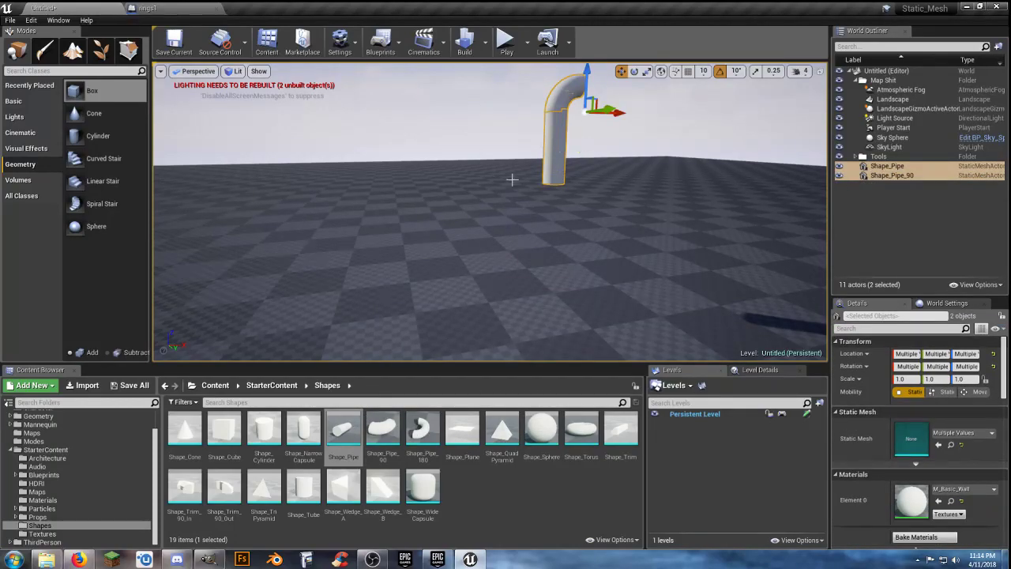
{"action": "left_click", "coordinate": [42, 500]}
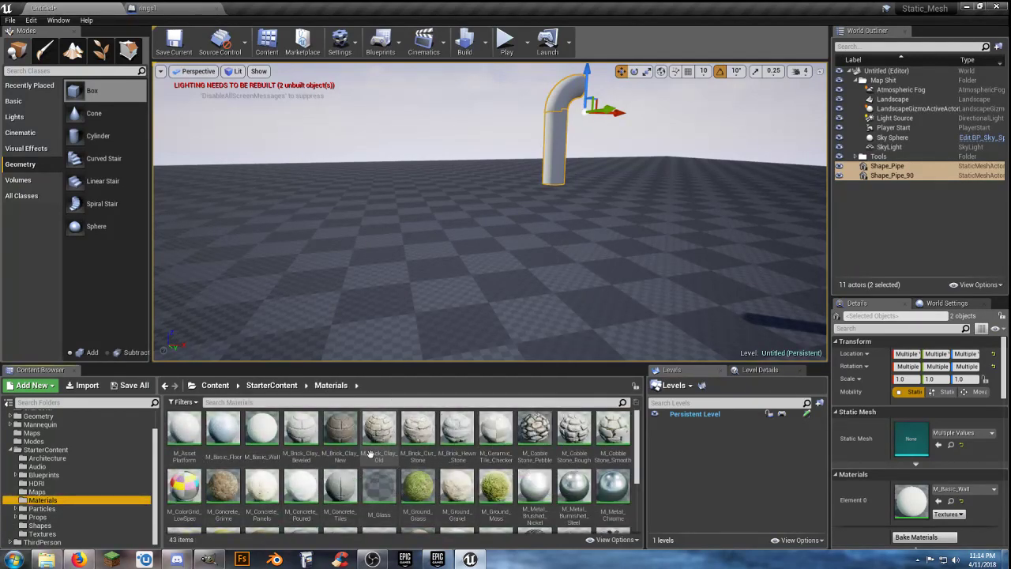
{"action": "left_click", "coordinate": [223, 485]}
{"action": "left_click", "coordinate": [939, 500]}
{"action": "key", "text": "f"}
{"action": "right_click_drag", "start_coordinate": [567, 233], "coordinate": [786, 265]}
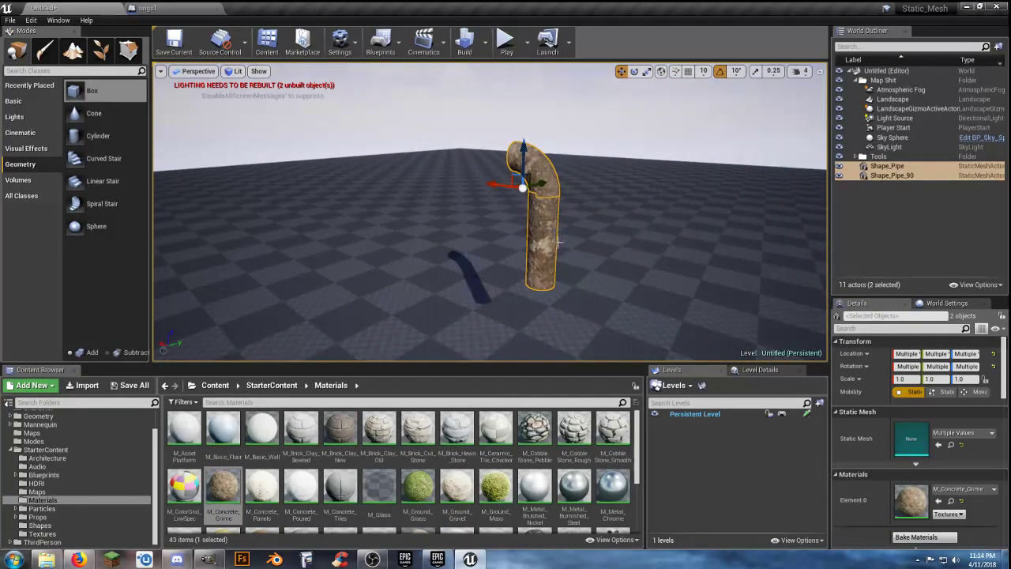
- Raise only the Shape_Pipe_90 mesh slightly, to a Z location of about 260
{"action": "left_click", "coordinate": [525, 148]}
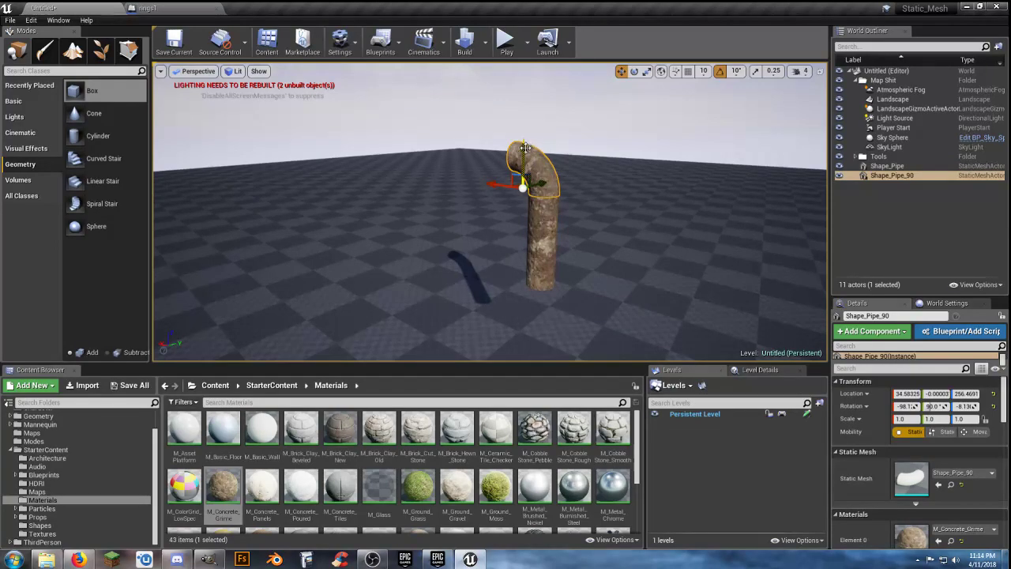
{"action": "left_click_drag", "start_coordinate": [524, 148], "coordinate": [524, 145]}
{"action": "scroll", "coordinate": [600, 240], "scroll_direction": "up", "scroll_amount": 4}
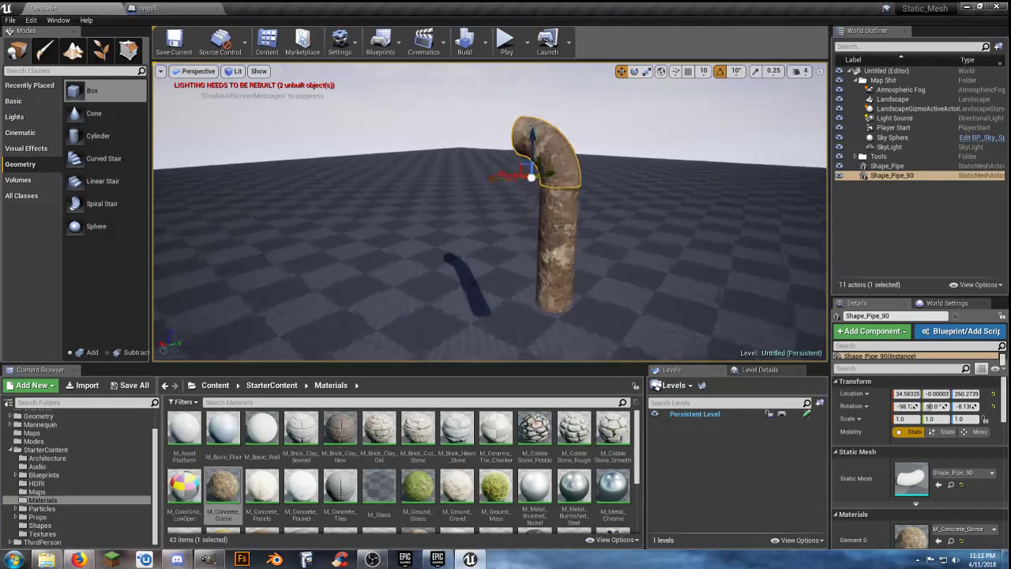
{"action": "scroll", "coordinate": [615, 220], "scroll_direction": "down", "scroll_amount": 4}
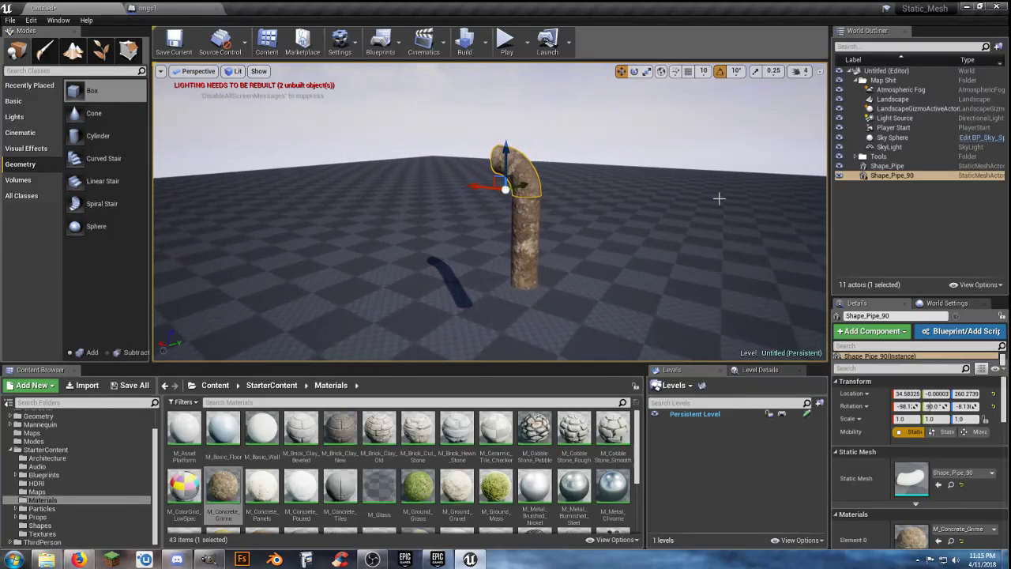
- Delete the Shape_Pipe and Shape_Pipe_90 meshes from the level
{"action": "left_click", "coordinate": [876, 230]}
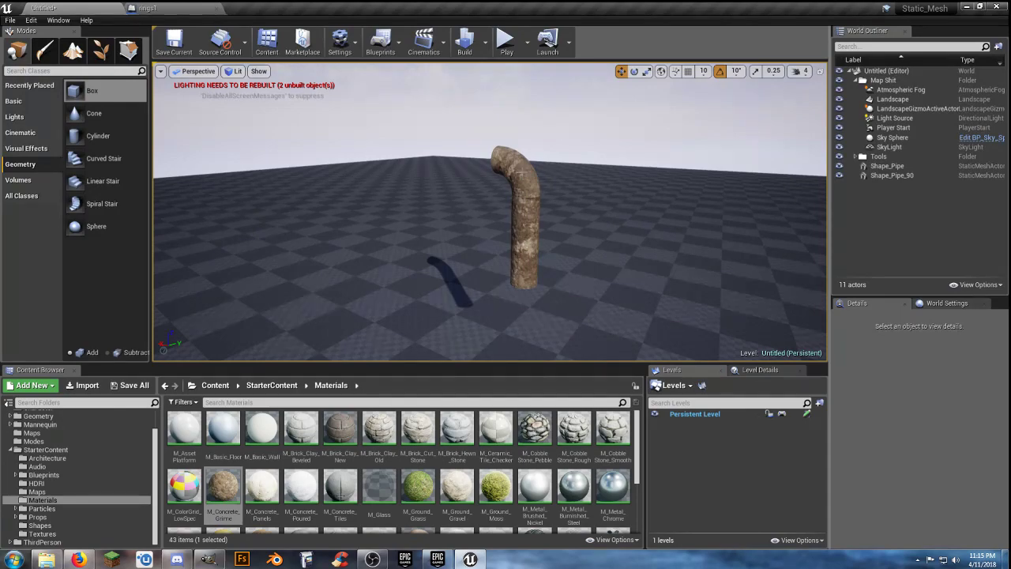
{"action": "left_click", "coordinate": [517, 173]}
{"action": "left_click", "coordinate": [886, 165], "text": "ctrl"}
{"action": "key", "text": "Delete"}
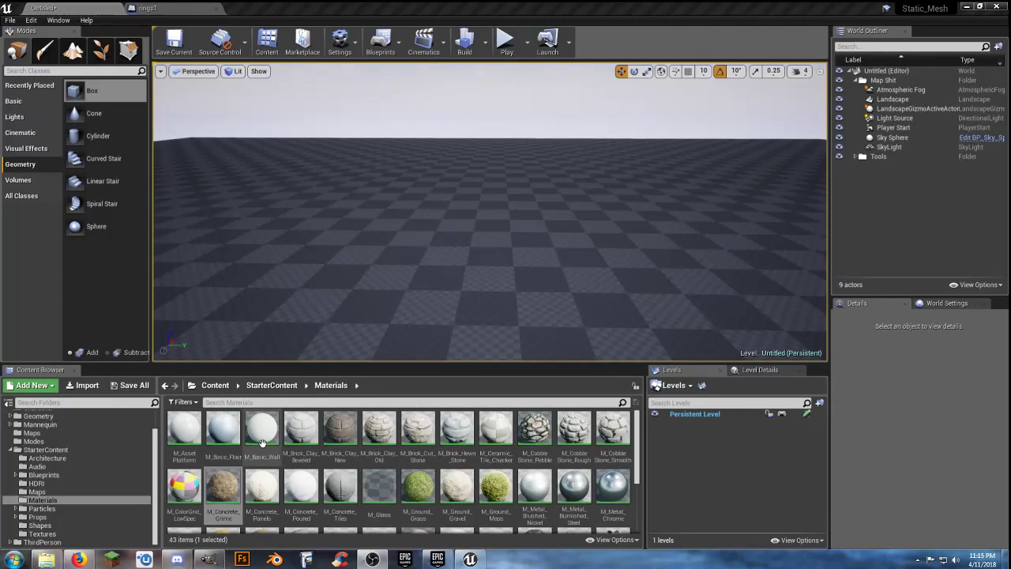
- Place an additive cylinder brush with the M_Wood_Oak material, a Z size of 10 and 24 sides
{"action": "scroll", "coordinate": [631, 474], "scroll_direction": "down", "scroll_amount": 3}
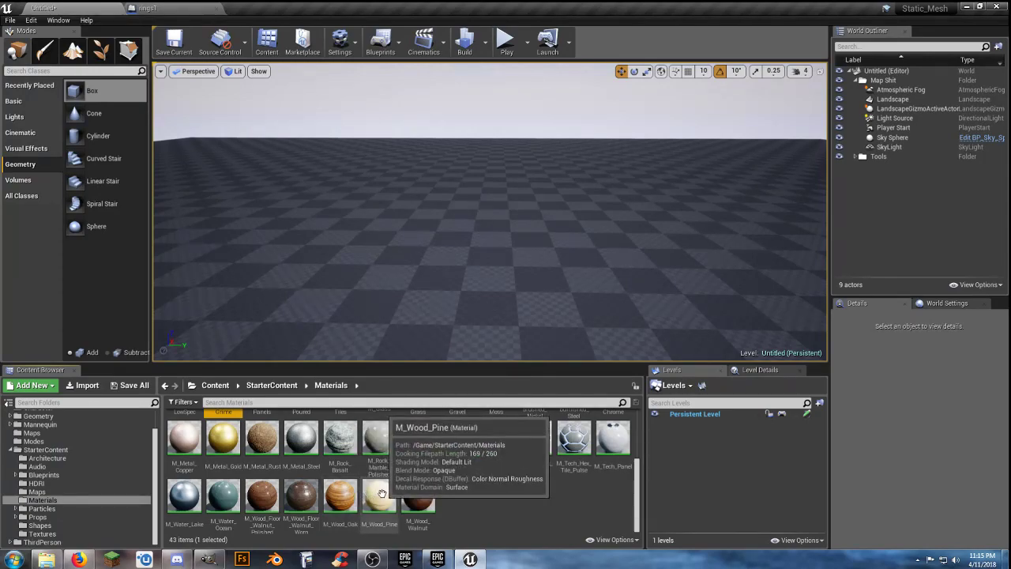
{"action": "left_click", "coordinate": [345, 495]}
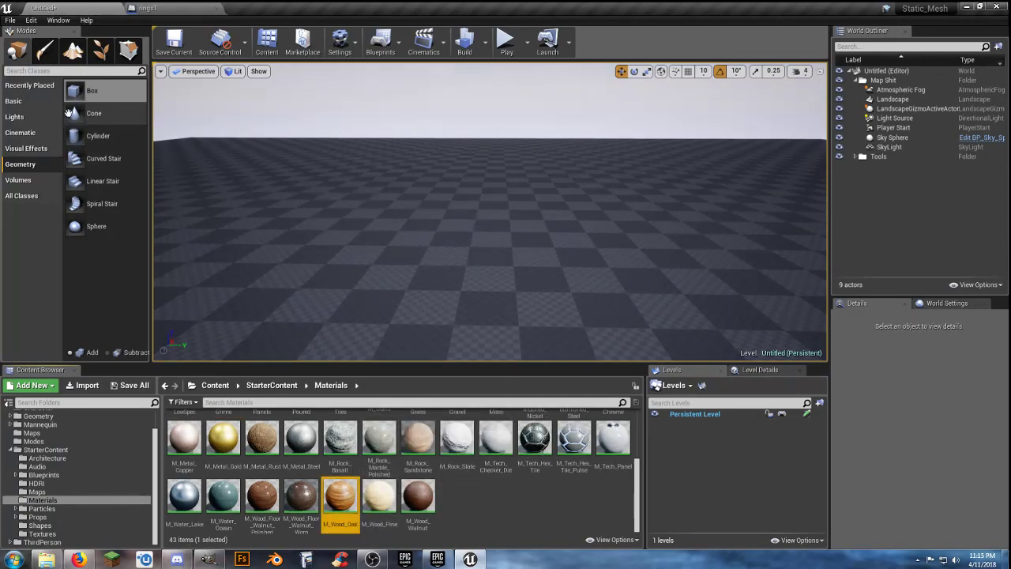
{"action": "mouse_move", "coordinate": [91, 90]}
{"action": "left_mouse_down"}
{"action": "mouse_move", "coordinate": [540, 250]}
{"action": "mouse_move", "coordinate": [470, 239]}
{"action": "mouse_move", "coordinate": [488, 243]}
{"action": "left_mouse_up"}
{"action": "mouse_move", "coordinate": [564, 255]}
{"action": "right_mouse_down"}
{"action": "mouse_move", "coordinate": [563, 234]}
{"action": "mouse_move", "coordinate": [563, 254]}
{"action": "right_mouse_up"}
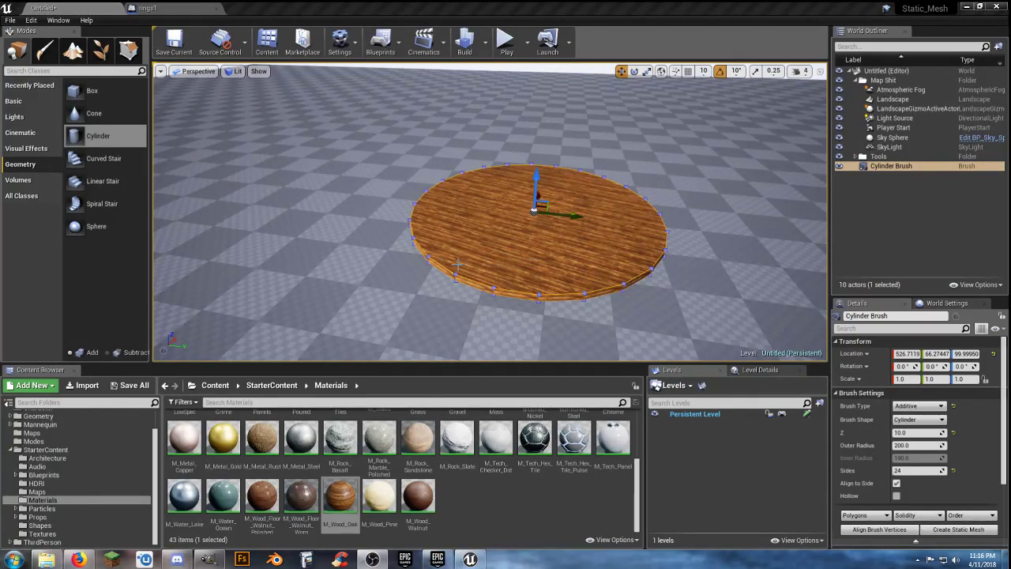
{"action": "mouse_move", "coordinate": [506, 276]}
{"action": "right_mouse_down"}
{"action": "mouse_move", "coordinate": [584, 276]}
{"action": "mouse_move", "coordinate": [525, 257]}
{"action": "mouse_move", "coordinate": [545, 259]}
{"action": "right_mouse_up"}
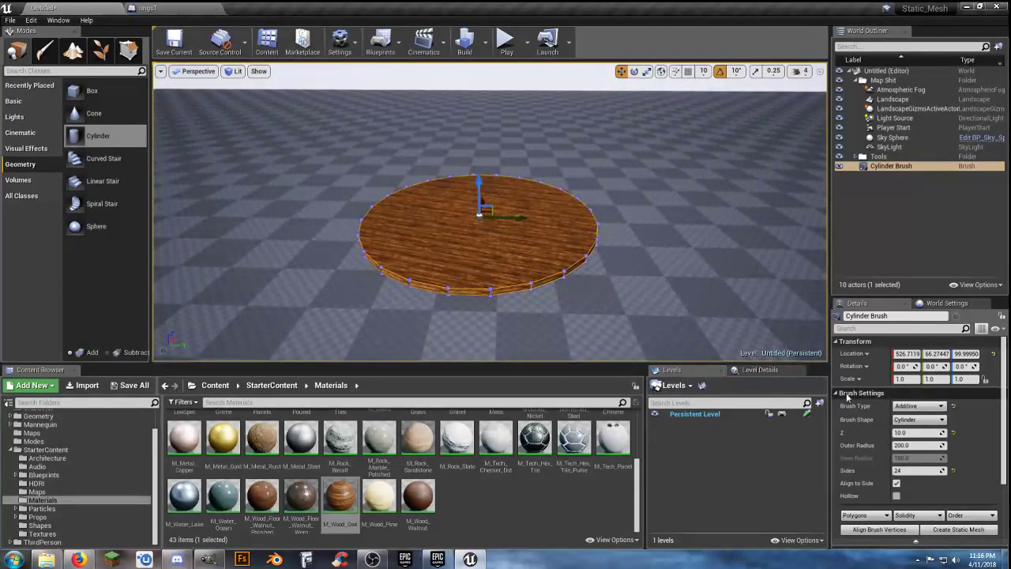
- Set the cylinder brush's location to 0, 0, 0
{"action": "left_click", "coordinate": [907, 354]}
{"action": "type", "text": "0"}
{"action": "key", "text": "Tab"}
{"action": "type", "text": "0"}
{"action": "key", "text": "Tab"}
{"action": "type", "text": "0"}
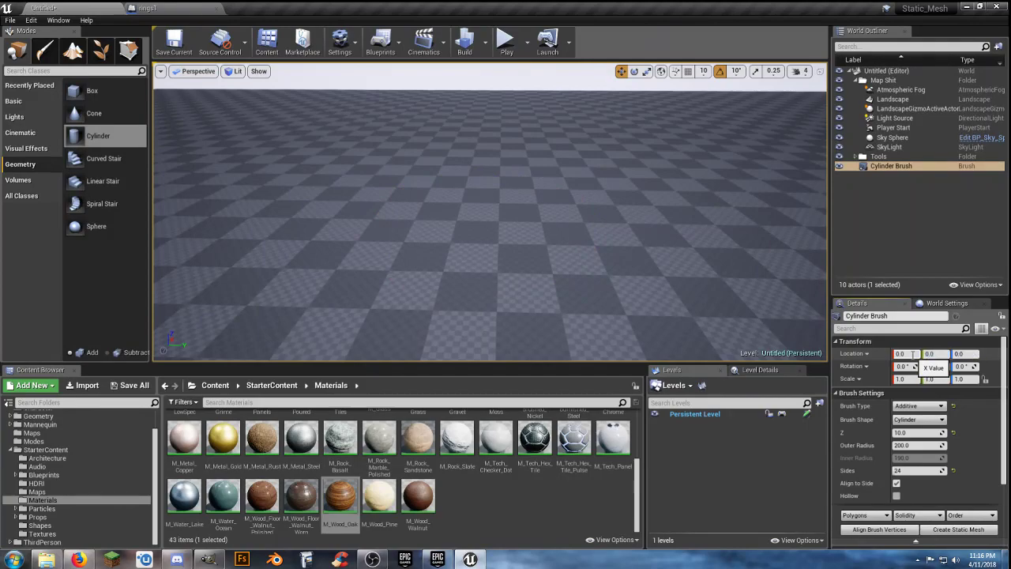
{"action": "key", "text": "Return"}
- Raise the cylinder brush above the landscape and set its Z location to 110
{"action": "mouse_move", "coordinate": [489, 214]}
{"action": "right_mouse_down"}
{"action": "mouse_move", "coordinate": [466, 252]}
{"action": "mouse_move", "coordinate": [494, 245]}
{"action": "mouse_move", "coordinate": [506, 210]}
{"action": "right_mouse_up"}
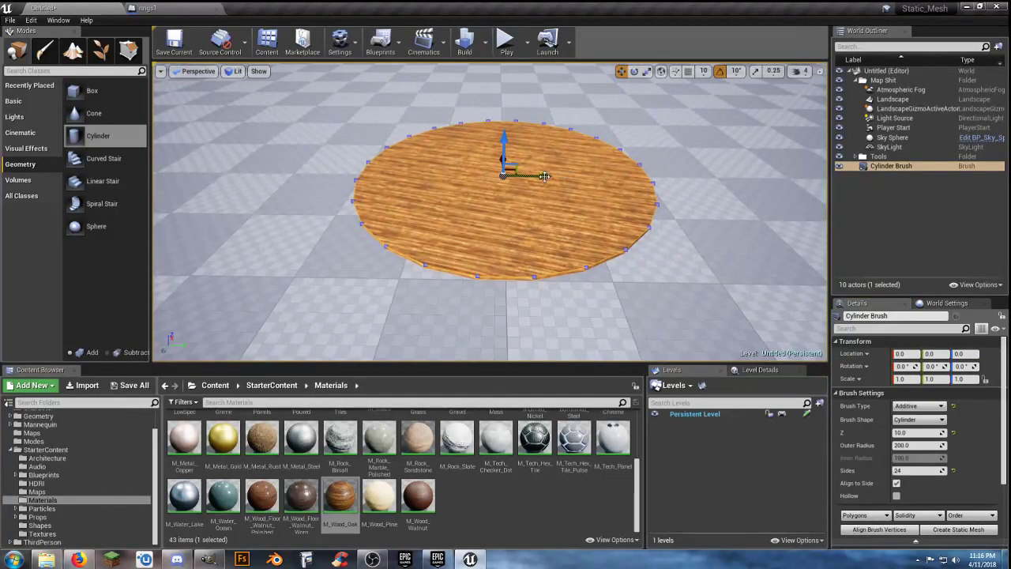
{"action": "left_click_drag", "start_coordinate": [506, 144], "coordinate": [506, 66]}
{"action": "right_click_drag", "start_coordinate": [506, 98], "coordinate": [506, 66]}
{"action": "key", "text": "s"}
{"action": "mouse_move", "coordinate": [534, 205]}
{"action": "right_mouse_down"}
{"action": "mouse_move", "coordinate": [536, 170]}
{"action": "mouse_move", "coordinate": [534, 205]}
{"action": "right_mouse_up"}
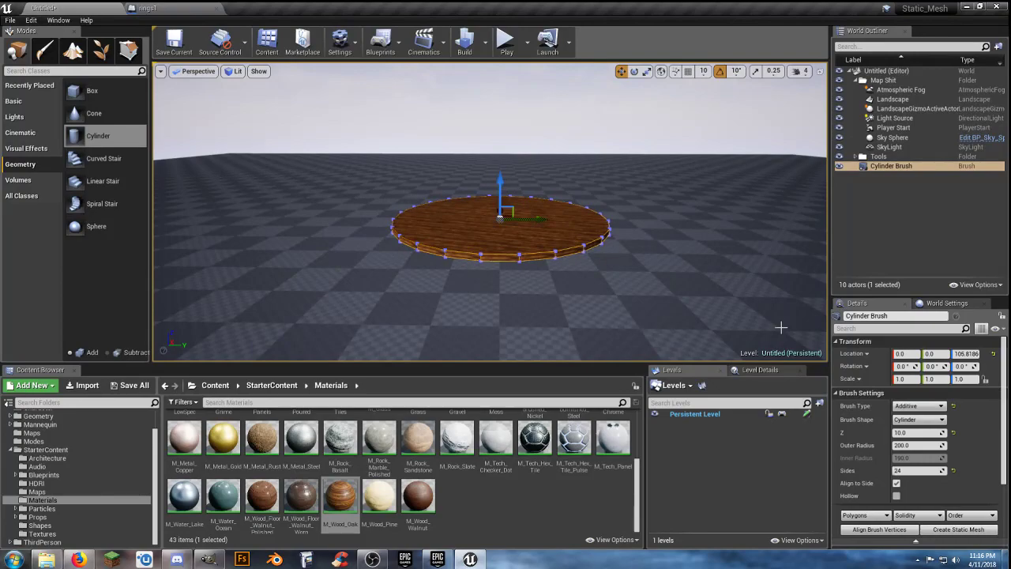
{"action": "left_click", "coordinate": [967, 353]}
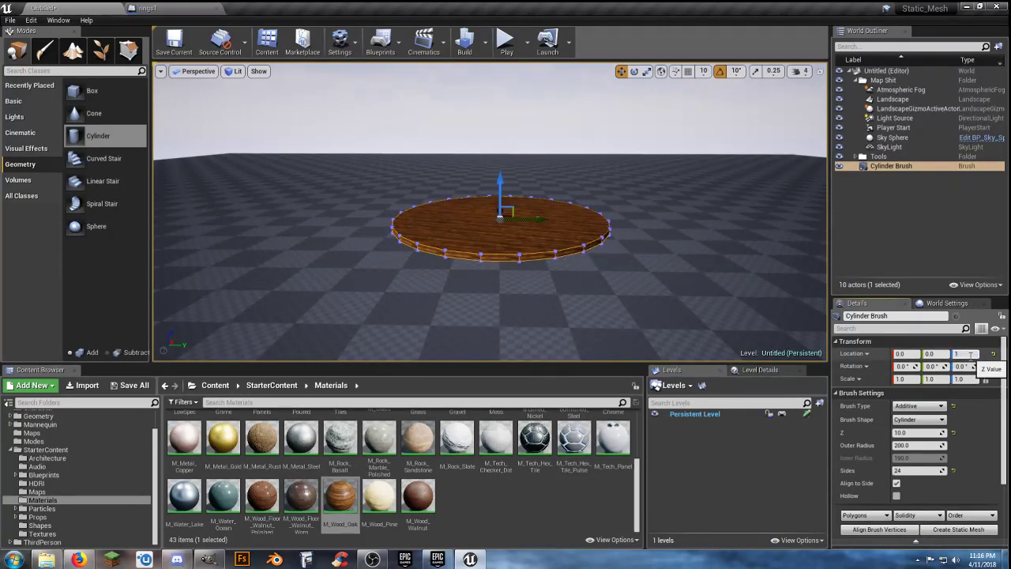
{"action": "key", "text": "Return"}
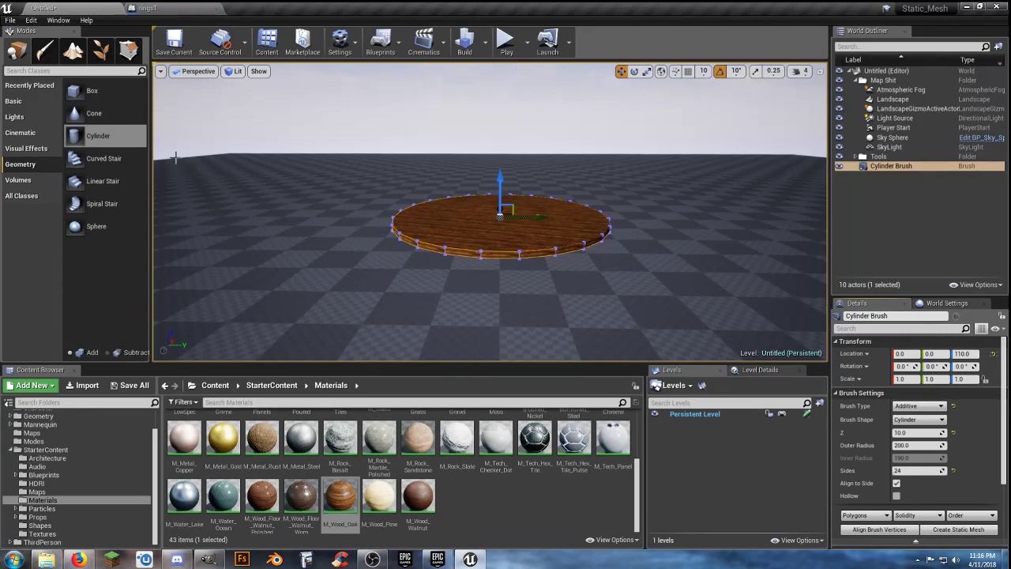
- Place an additive box brush near the wooden disc and set its X and Y sizes to 10
{"action": "left_click_drag", "start_coordinate": [75, 95], "coordinate": [418, 324]}
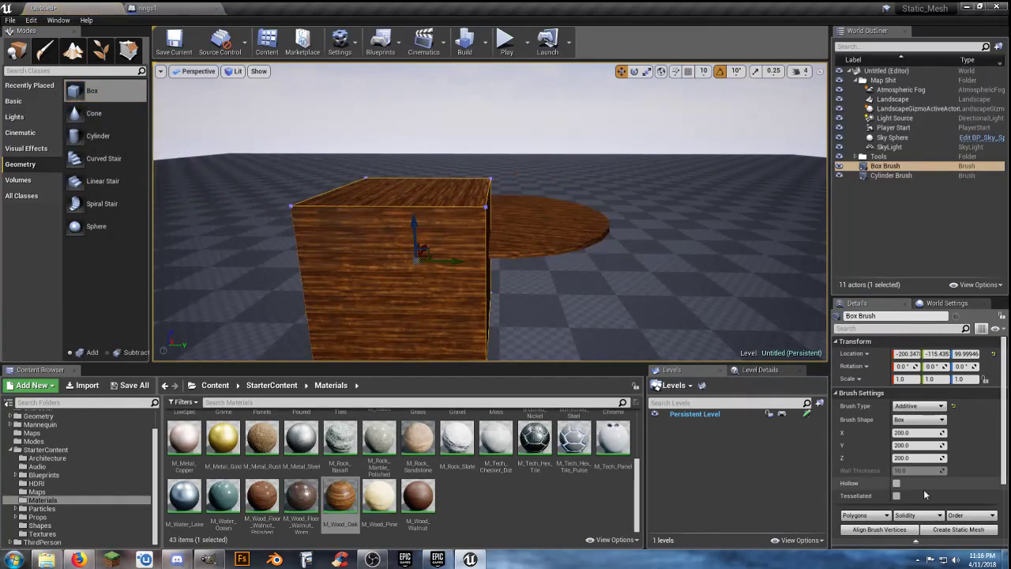
{"action": "left_click", "coordinate": [916, 433]}
{"action": "type", "text": "10"}
{"action": "key", "text": "Tab"}
{"action": "type", "text": "10"}
{"action": "key", "text": "Tab"}
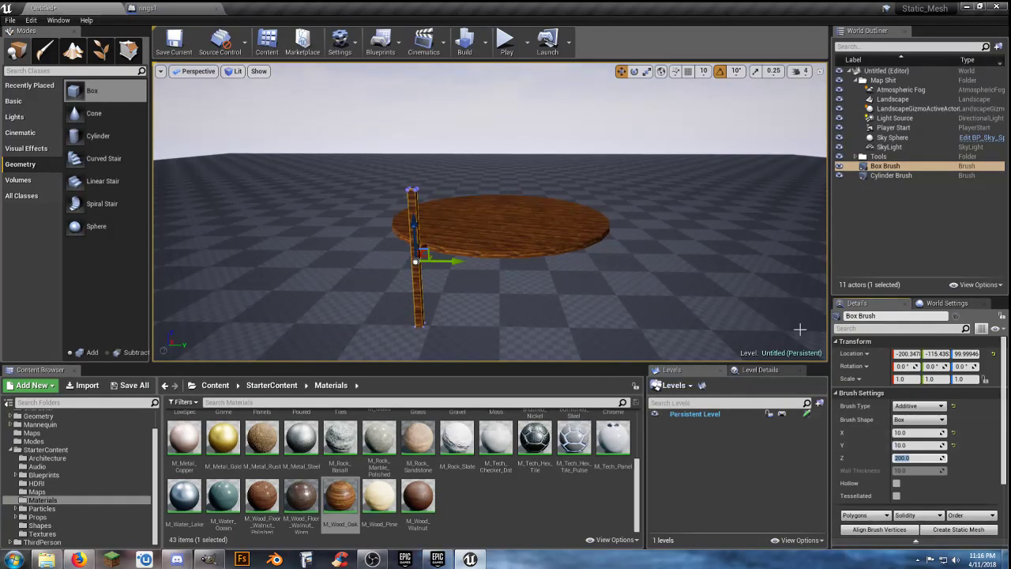
- Set the thin box brush's location to 0, 0, 100 so it is centred under the disc
{"action": "left_click", "coordinate": [908, 353]}
{"action": "type", "text": "0"}
{"action": "key", "text": "Tab"}
{"action": "type", "text": "0"}
{"action": "key", "text": "Tab"}
{"action": "type", "text": "100"}
{"action": "right_click_drag", "start_coordinate": [583, 285], "coordinate": [619, 296]}
{"action": "key", "text": "d"}
{"action": "key", "text": "w"}
{"action": "key", "text": "a"}
{"action": "key", "text": "w"}
{"action": "key", "text": "s"}
{"action": "key", "text": "s"}
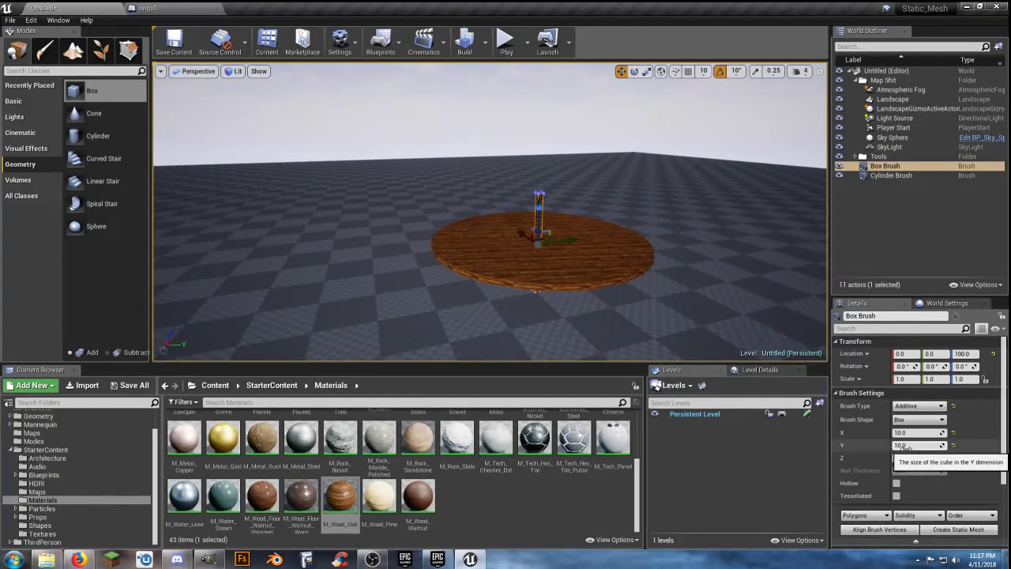
- Set the box brush's Z size to 90 and its Z location to 45, and inspect it from below the disc
{"action": "left_click", "coordinate": [915, 458]}
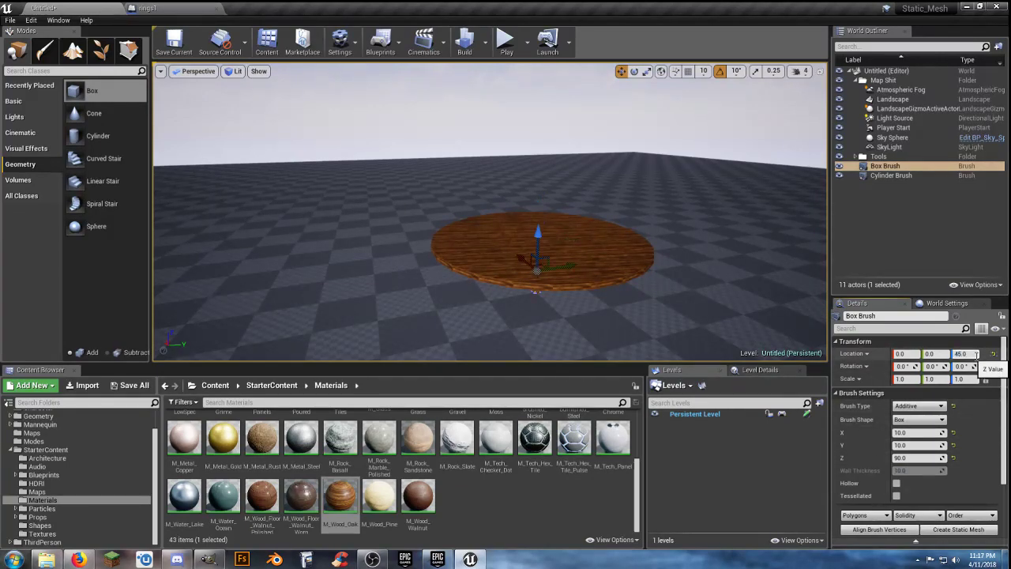
{"action": "mouse_move", "coordinate": [664, 281]}
{"action": "right_mouse_down"}
{"action": "mouse_move", "coordinate": [685, 306]}
{"action": "mouse_move", "coordinate": [668, 364]}
{"action": "mouse_move", "coordinate": [668, 276]}
{"action": "mouse_move", "coordinate": [673, 283]}
{"action": "right_mouse_up"}
- Set the box brush's Z size to 100 and its Z location to 50
{"action": "left_click", "coordinate": [920, 459]}
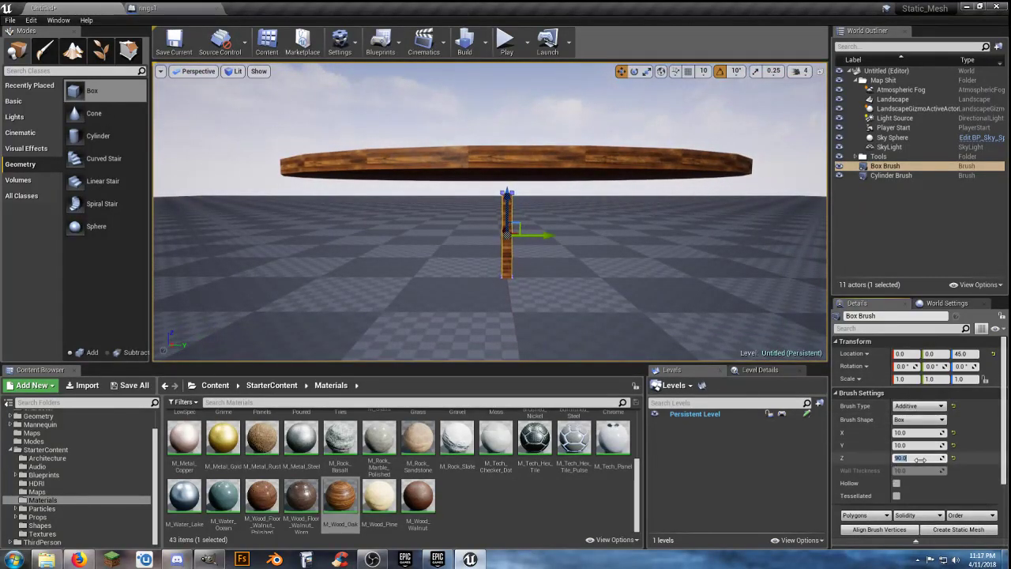
{"action": "type", "text": "100.0"}
{"action": "key", "text": "Return"}
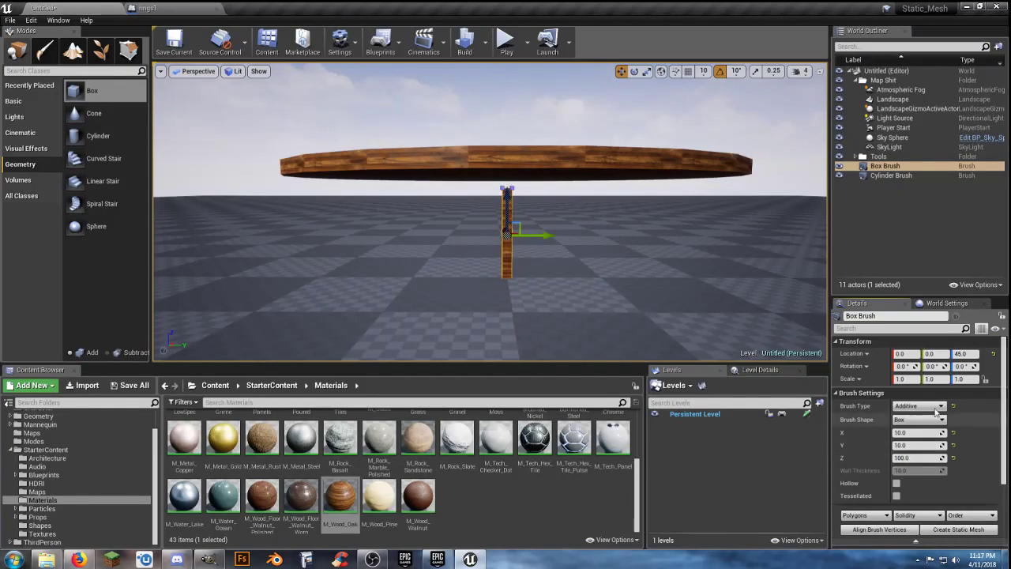
{"action": "left_click", "coordinate": [965, 354]}
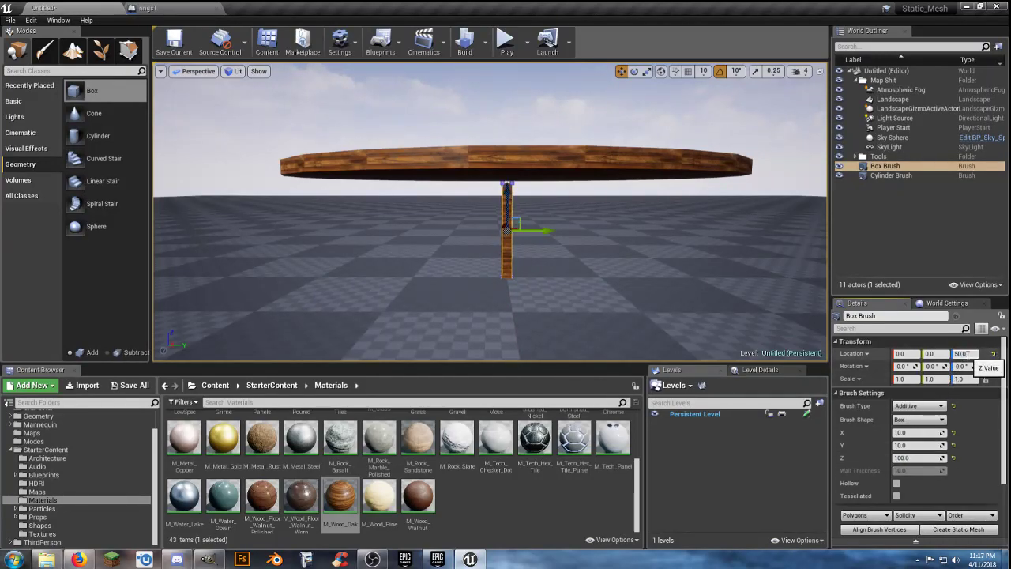
{"action": "key", "text": "Return"}
- Set the cylinder brush's Z location to 100 so the tabletop is lowered onto the box leg
{"action": "right_click_drag", "start_coordinate": [655, 252], "coordinate": [658, 229]}
{"action": "key", "text": "w"}
{"action": "key", "text": "s"}
{"action": "left_click", "coordinate": [890, 176]}
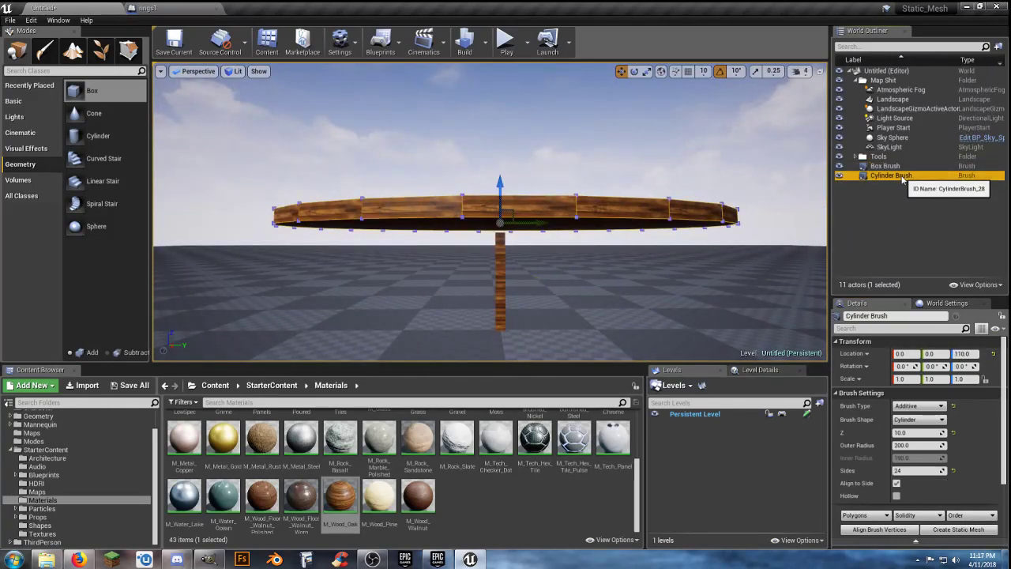
{"action": "left_click", "coordinate": [969, 354]}
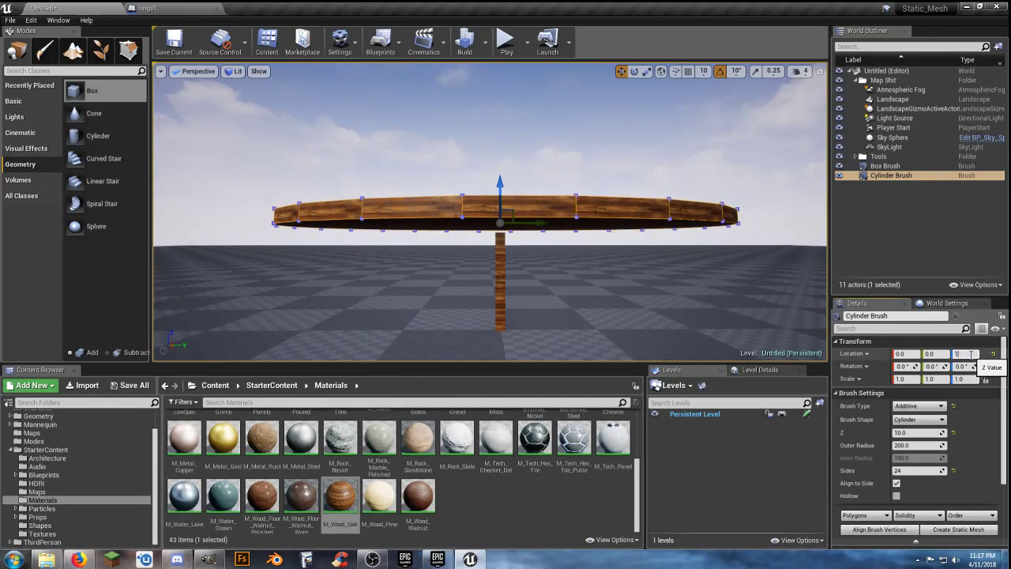
{"action": "key", "text": "Return"}
- Move the box leg along Y to the tabletop's edge and set its Y location to -175
{"action": "right_click_drag", "start_coordinate": [672, 306], "coordinate": [672, 351]}
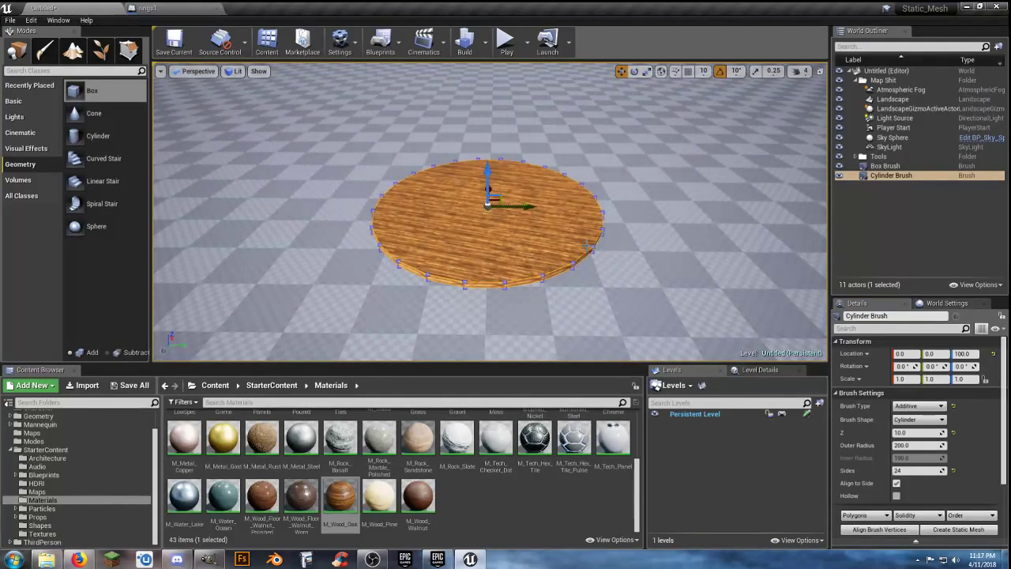
{"action": "left_click", "coordinate": [873, 165]}
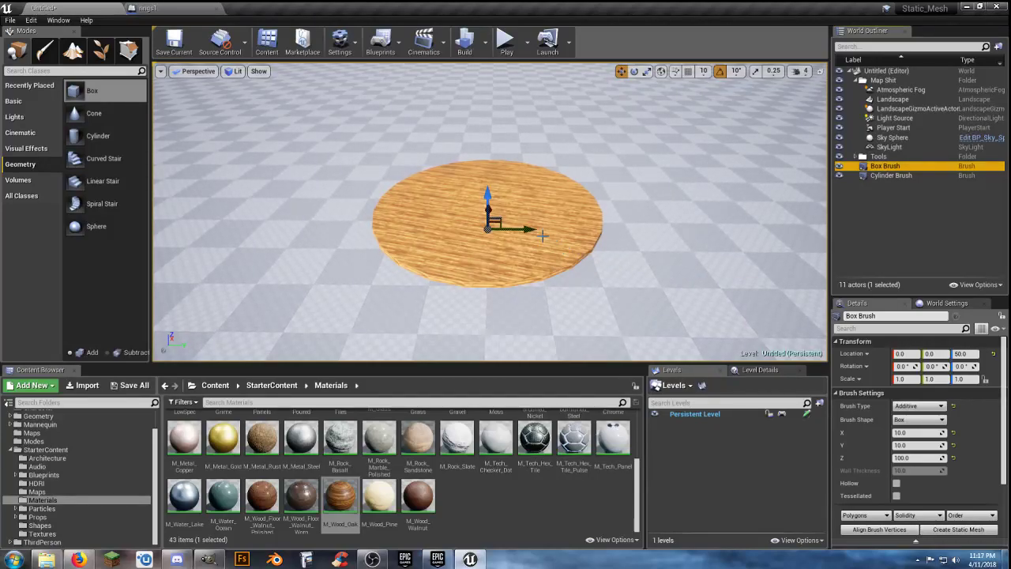
{"action": "left_click_drag", "start_coordinate": [527, 229], "coordinate": [425, 225]}
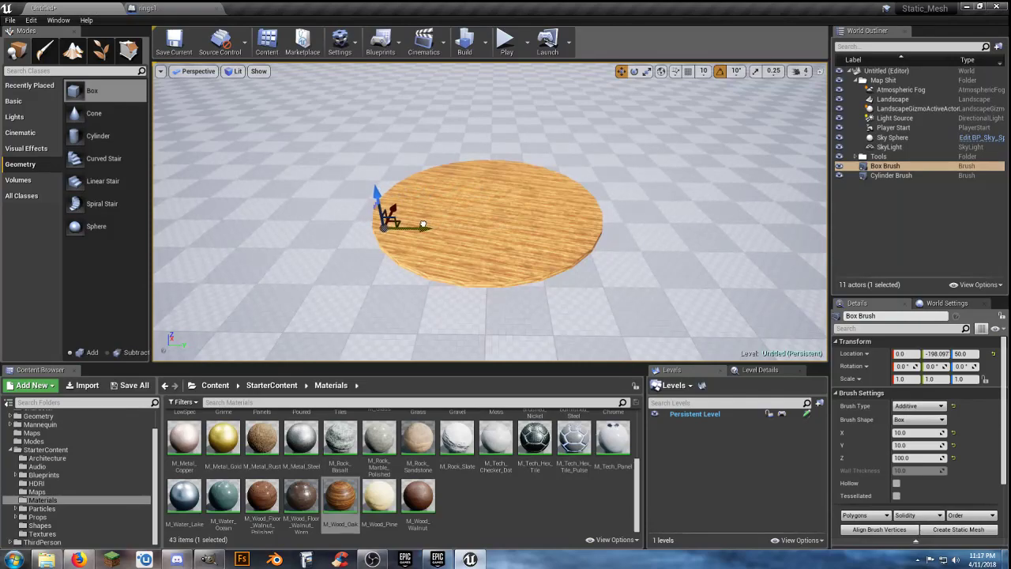
{"action": "right_click_drag", "start_coordinate": [422, 224], "coordinate": [442, 186]}
{"action": "right_click_drag", "start_coordinate": [400, 264], "coordinate": [402, 265]}
{"action": "left_click_drag", "start_coordinate": [451, 292], "coordinate": [475, 286]}
{"action": "key", "text": "s"}
{"action": "mouse_move", "coordinate": [475, 286]}
{"action": "right_mouse_down"}
{"action": "mouse_move", "coordinate": [528, 270]}
{"action": "mouse_move", "coordinate": [499, 276]}
{"action": "right_mouse_up"}
{"action": "key", "text": "a"}
{"action": "key", "text": "w"}
{"action": "key", "text": "s"}
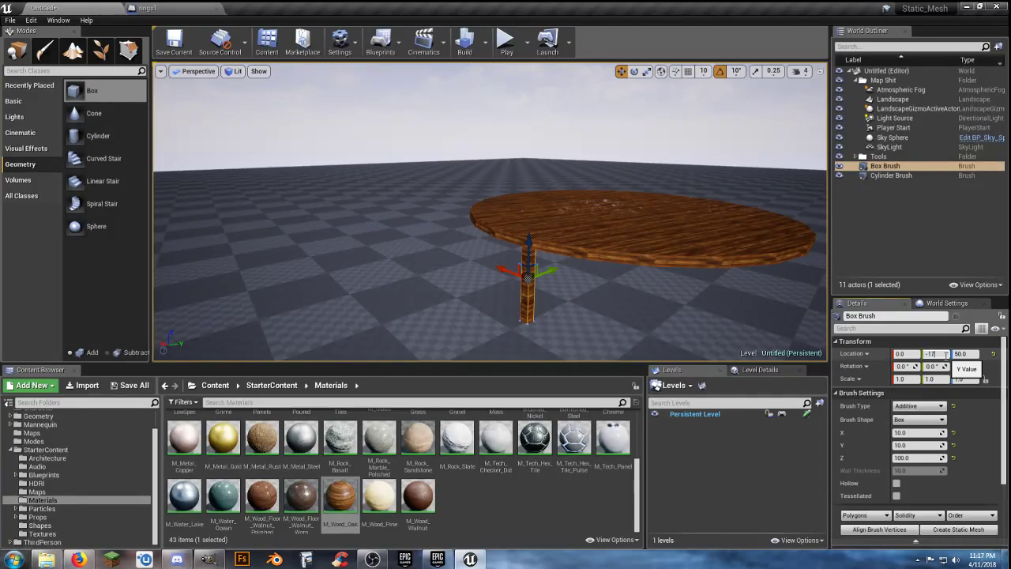
{"action": "key", "text": "e"}
{"action": "right_click_drag", "start_coordinate": [602, 289], "coordinate": [633, 341]}
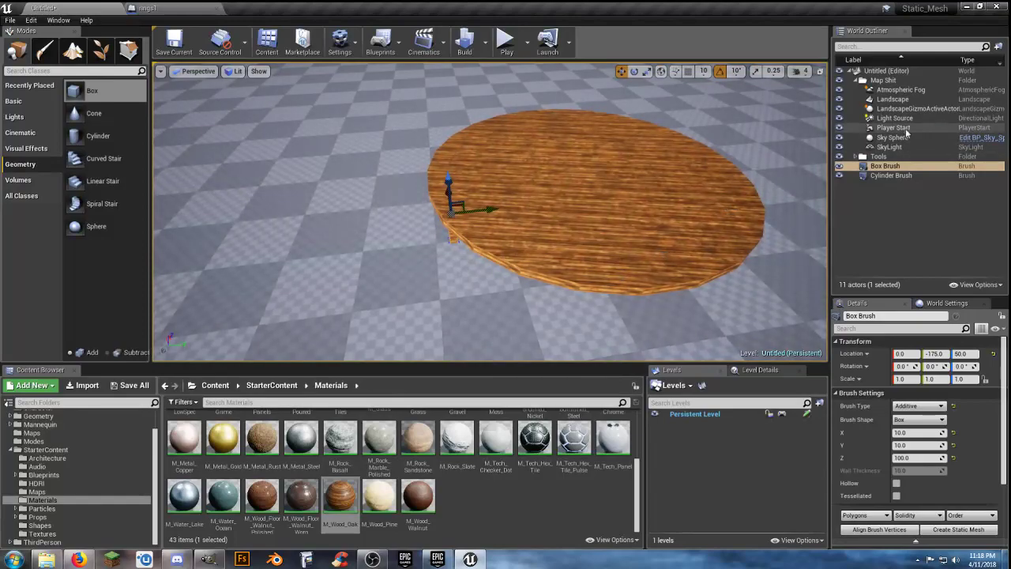
- Duplicate the box leg and set the copy's Y location to 175 on the opposite side of the tabletop
{"action": "left_click", "coordinate": [890, 175]}
{"action": "left_click", "coordinate": [885, 165]}
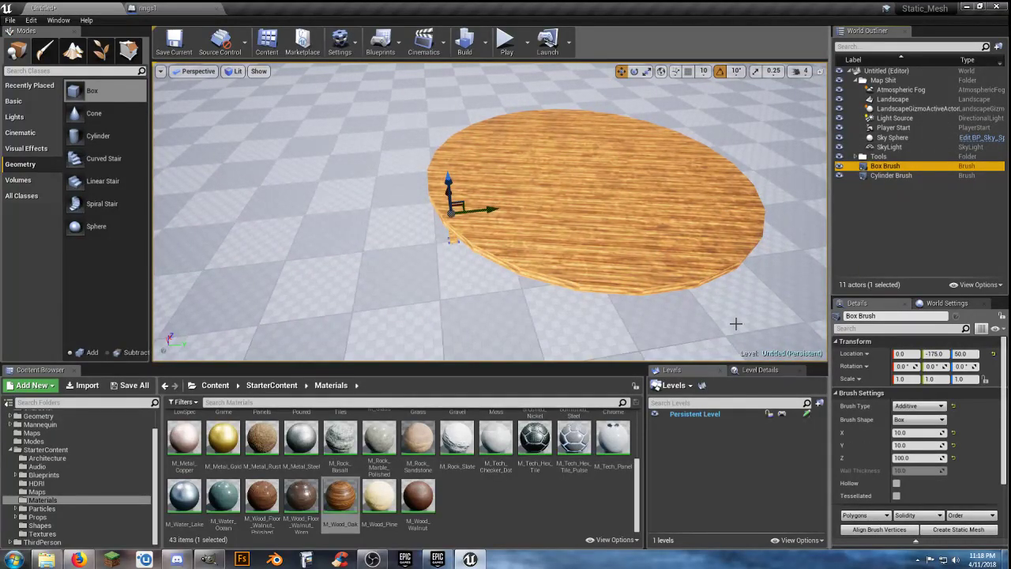
{"action": "key", "text": "ctrl+w"}
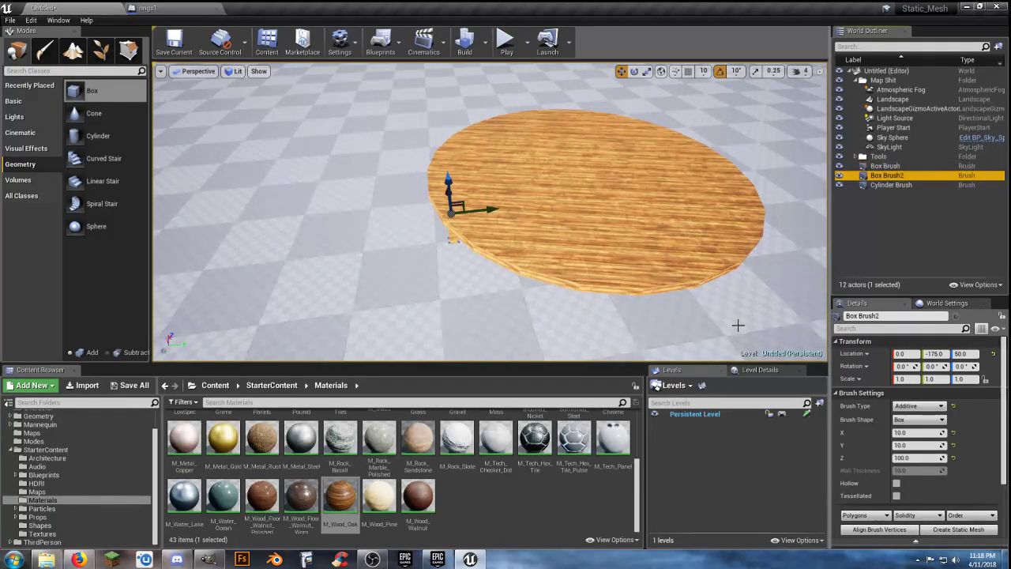
{"action": "left_click", "coordinate": [930, 354]}
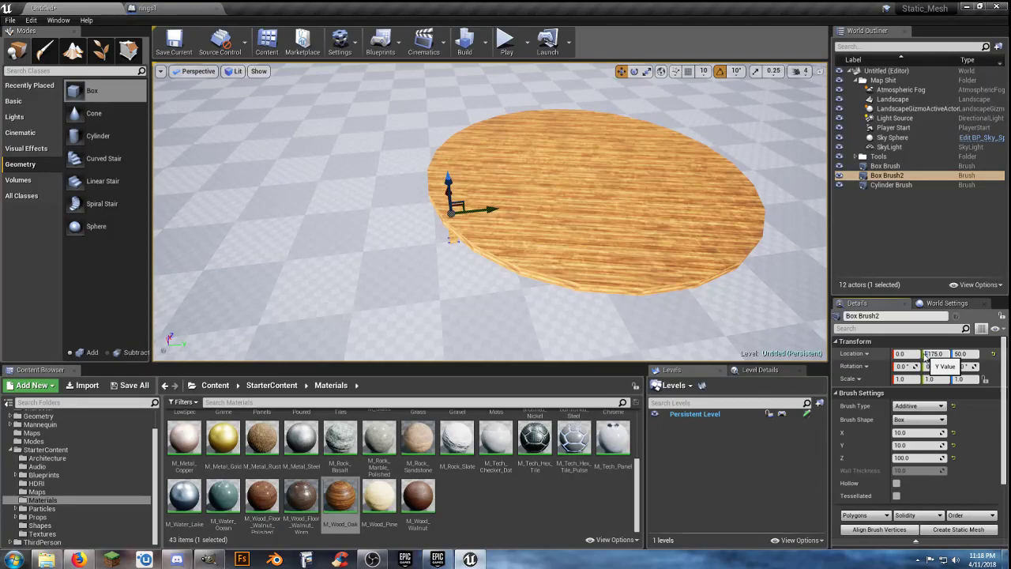
{"action": "key", "text": "BackSpace"}
{"action": "key", "text": "Tab"}
{"action": "mouse_move", "coordinate": [801, 277]}
{"action": "right_mouse_down"}
{"action": "mouse_move", "coordinate": [869, 282]}
{"action": "mouse_move", "coordinate": [711, 229]}
{"action": "mouse_move", "coordinate": [695, 253]}
{"action": "mouse_move", "coordinate": [774, 273]}
{"action": "mouse_move", "coordinate": [797, 213]}
{"action": "right_mouse_up"}
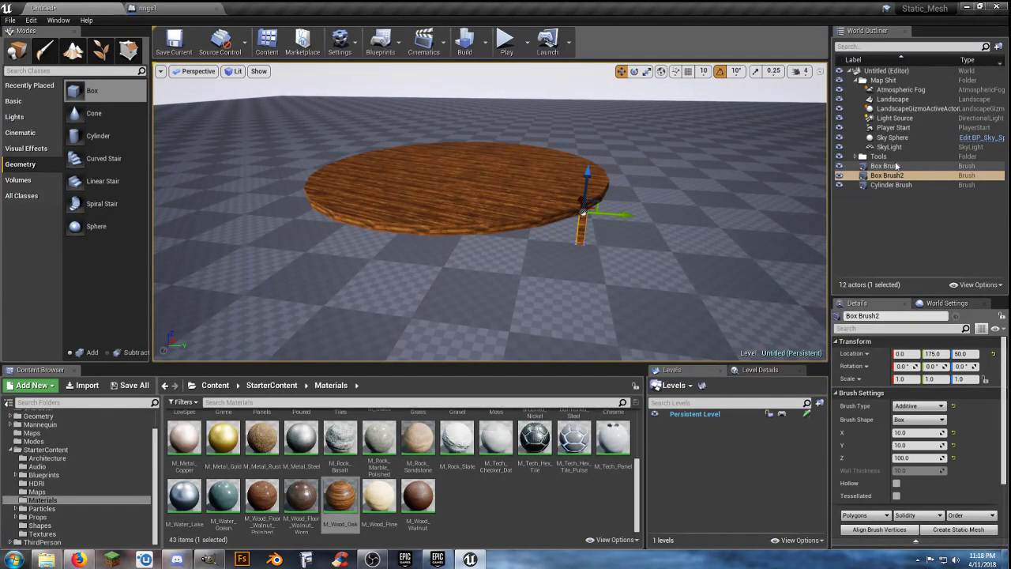
- Duplicate the first leg and set the copy's X location to 175 and its Y location to 0
{"action": "left_click", "coordinate": [884, 166]}
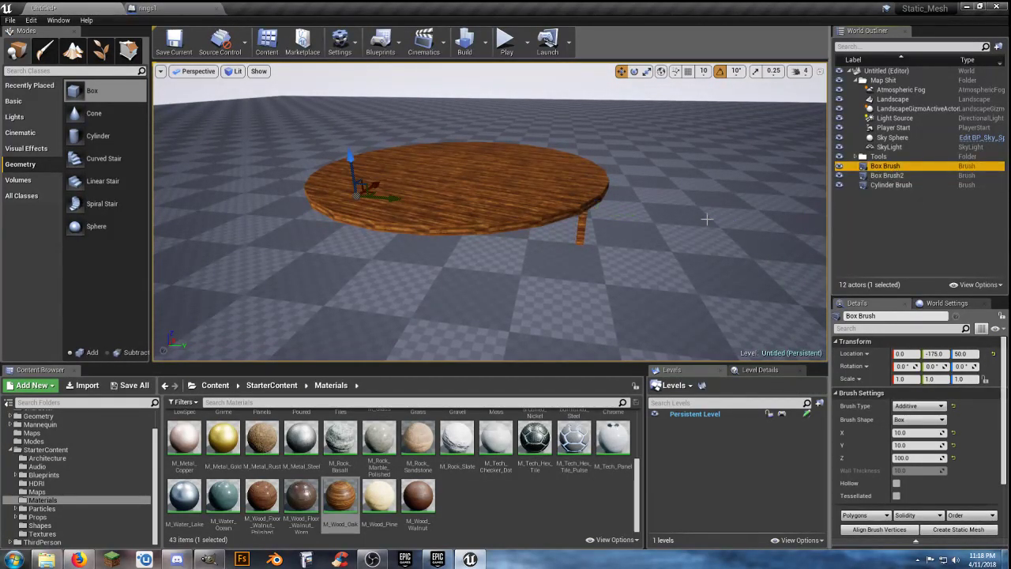
{"action": "key", "text": "ctrl+w"}
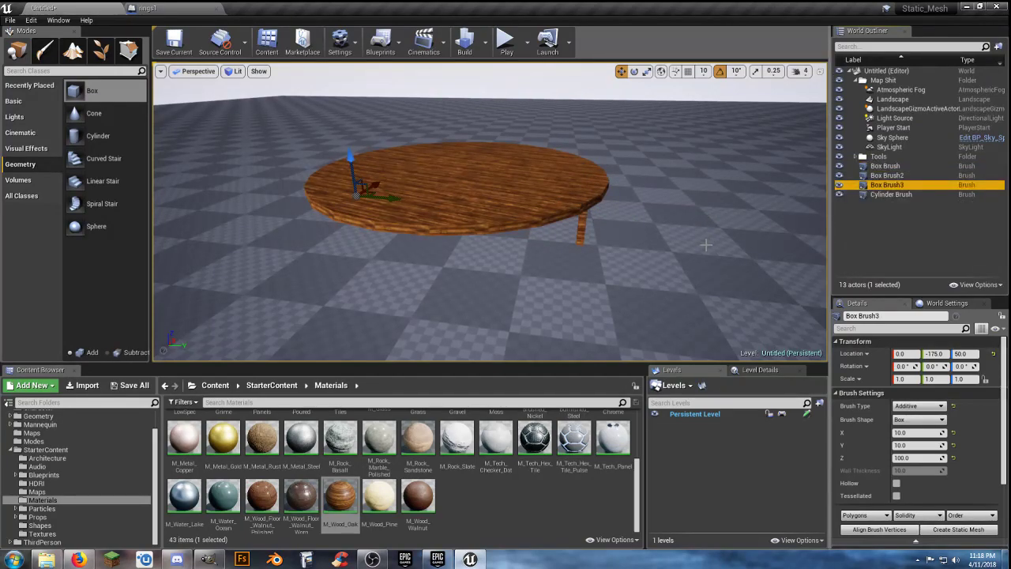
{"action": "left_click", "coordinate": [916, 355]}
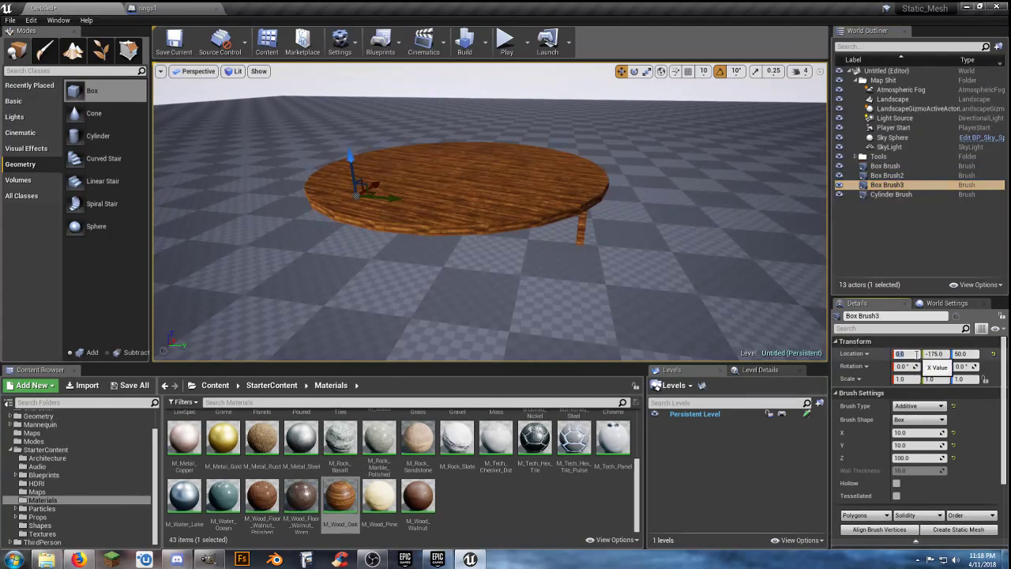
{"action": "type", "text": "175"}
{"action": "key", "text": "Tab"}
{"action": "type", "text": "0"}
{"action": "key", "text": "Tab"}
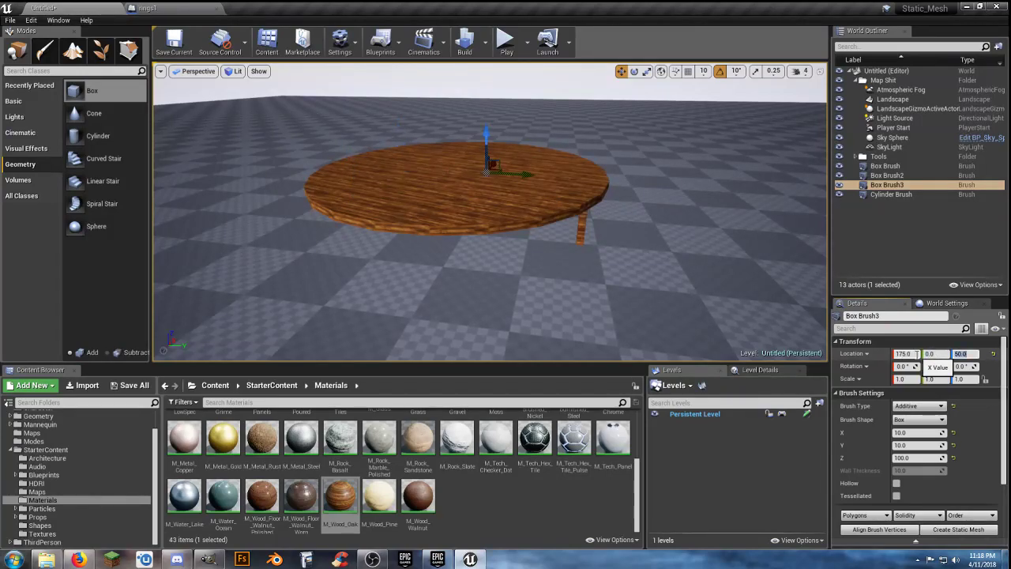
{"action": "key", "text": "d"}
{"action": "right_click_drag", "start_coordinate": [671, 297], "coordinate": [633, 267]}
{"action": "key", "text": "a"}
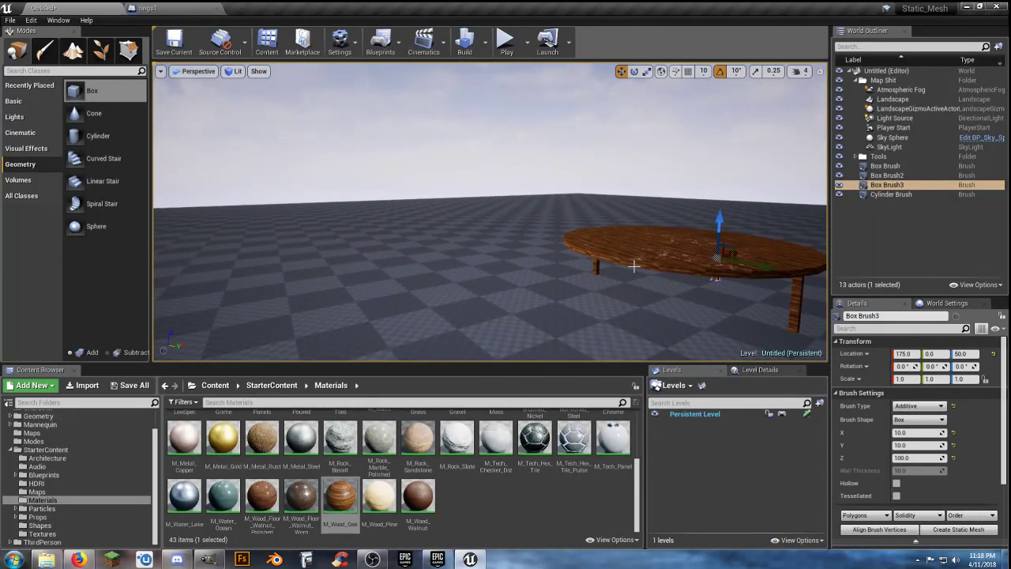
- Duplicate the third leg and set the copy's X location to -175 to place the fourth leg
{"action": "left_click", "coordinate": [896, 185]}
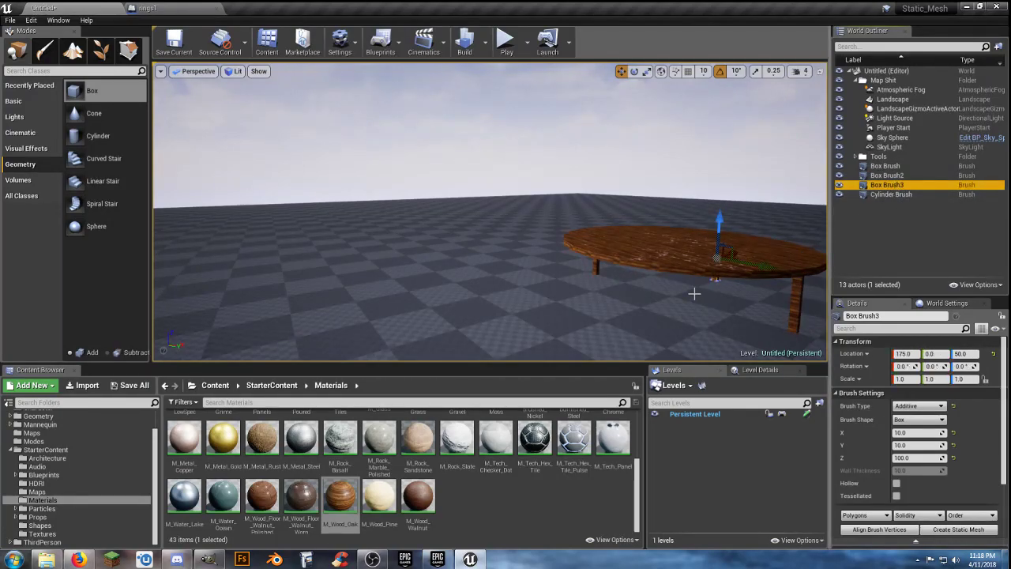
{"action": "key", "text": "ctrl+w"}
{"action": "left_click", "coordinate": [896, 353]}
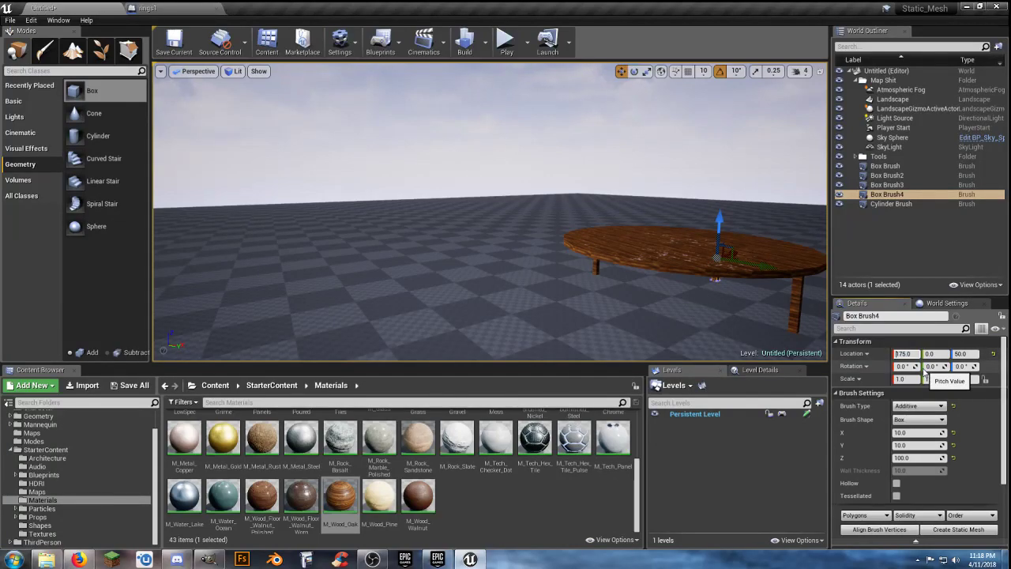
{"action": "key", "text": "Tab"}
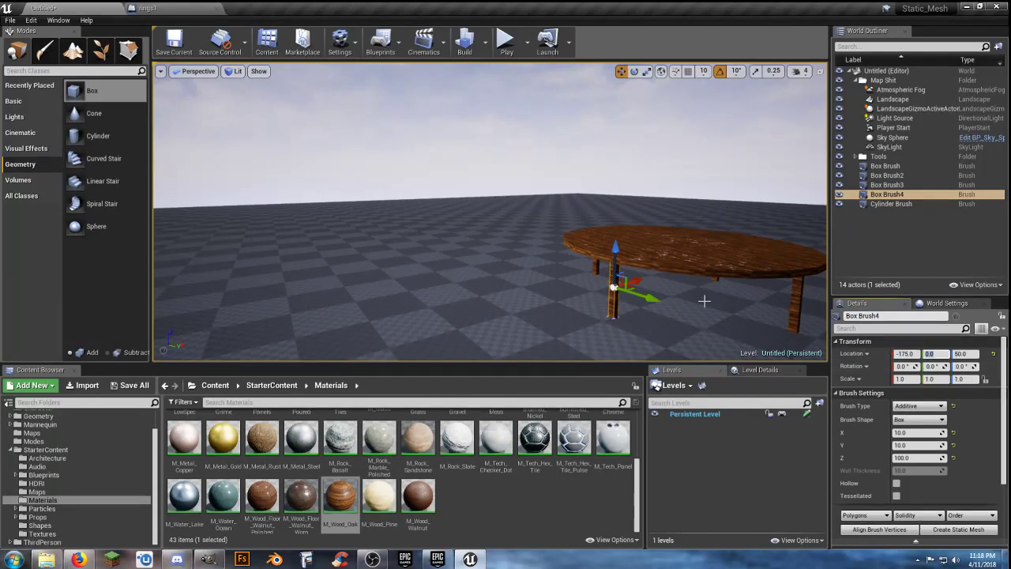
- Examine the placement of the four legs under the tabletop from several sides and distances
{"action": "key", "text": "s"}
{"action": "right_click_drag", "start_coordinate": [668, 304], "coordinate": [668, 304]}
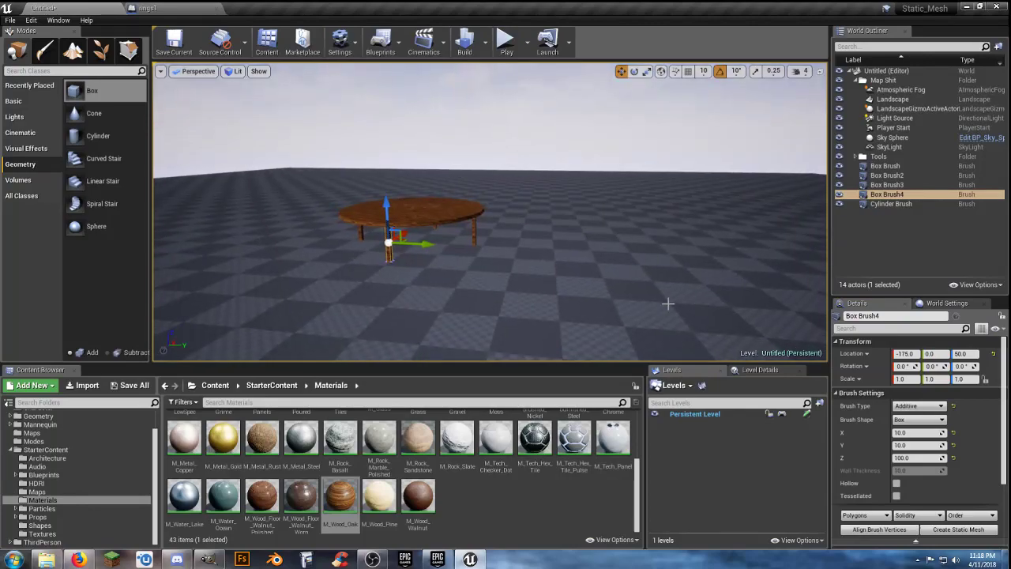
{"action": "right_click_drag", "start_coordinate": [446, 254], "coordinate": [446, 253]}
{"action": "key", "text": "w"}
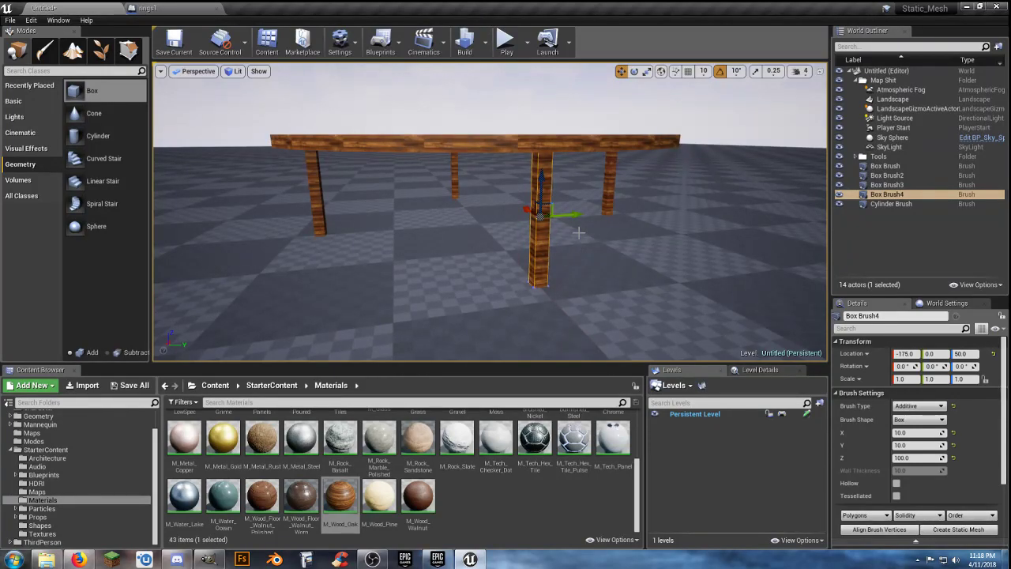
{"action": "right_click_drag", "start_coordinate": [562, 263], "coordinate": [586, 269]}
{"action": "key", "text": "w"}
{"action": "scroll", "coordinate": [563, 263], "scroll_direction": "down", "scroll_amount": 5}
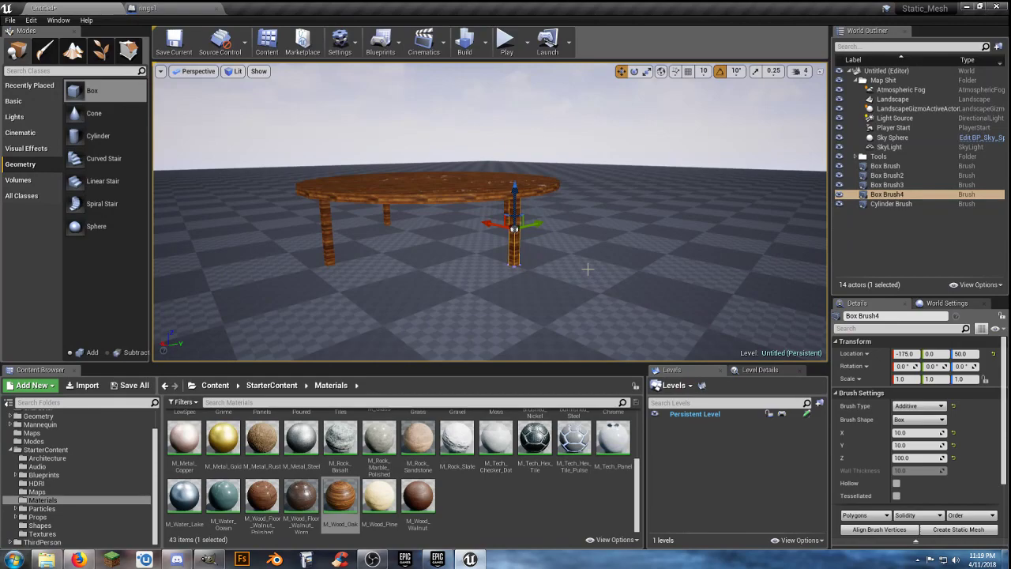
{"action": "right_click_drag", "start_coordinate": [572, 271], "coordinate": [490, 251]}
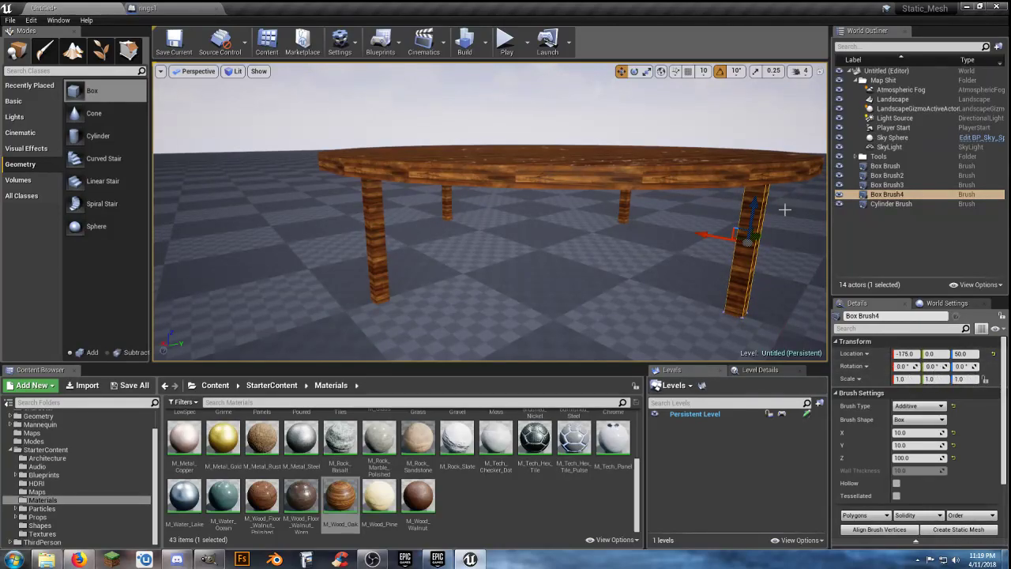
- Rotate the fourth leg about the vertical axis and set its yaw to 45°
{"action": "left_click", "coordinate": [634, 72]}
{"action": "left_click_drag", "start_coordinate": [791, 261], "coordinate": [747, 262]}
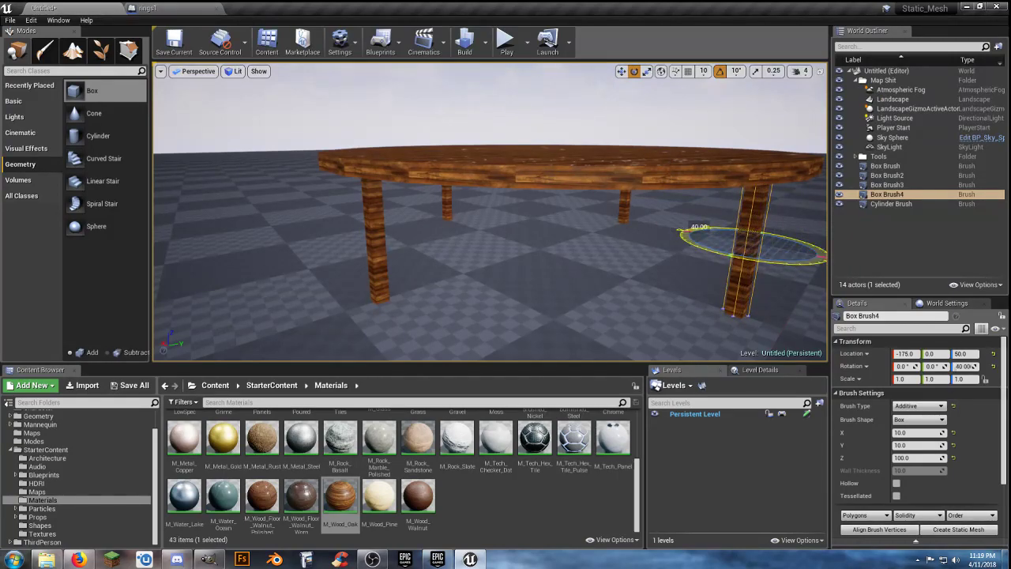
{"action": "left_click", "coordinate": [965, 367]}
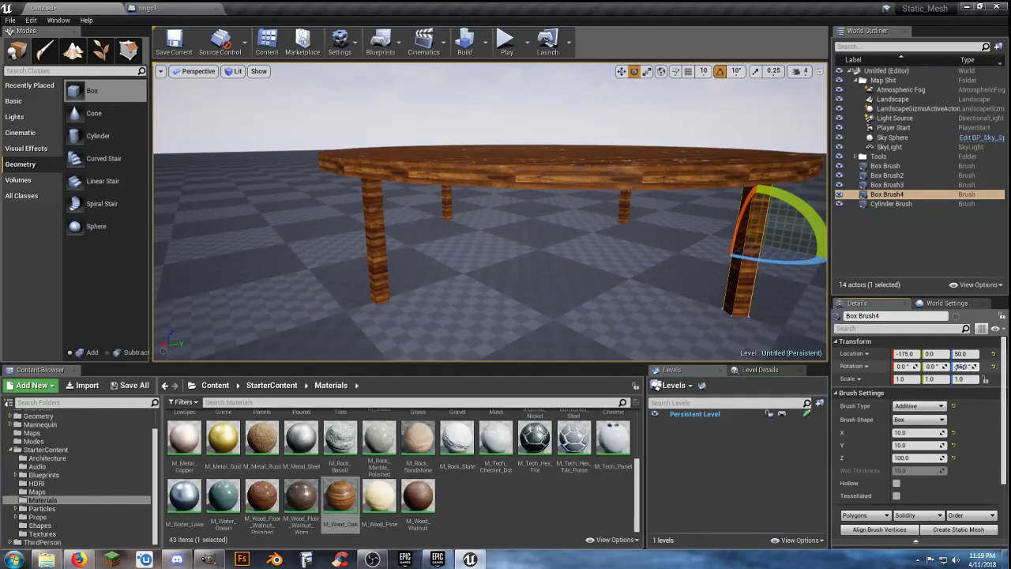
{"action": "key", "text": "Return"}
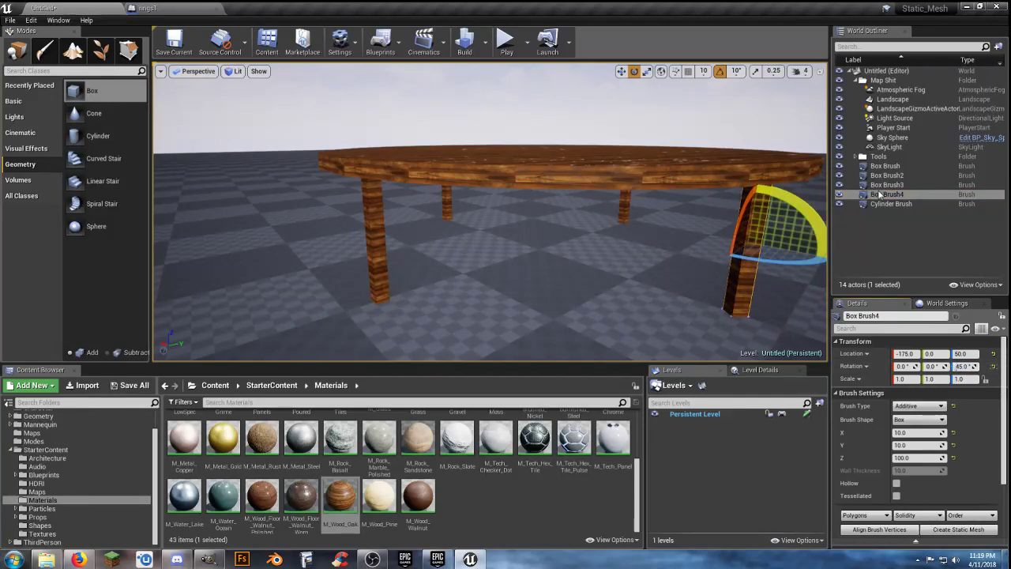
- Set the yaw of the other three box legs together to 45° and deselect them
{"action": "left_click", "coordinate": [885, 165]}
{"action": "left_click", "coordinate": [897, 185], "text": "shift"}
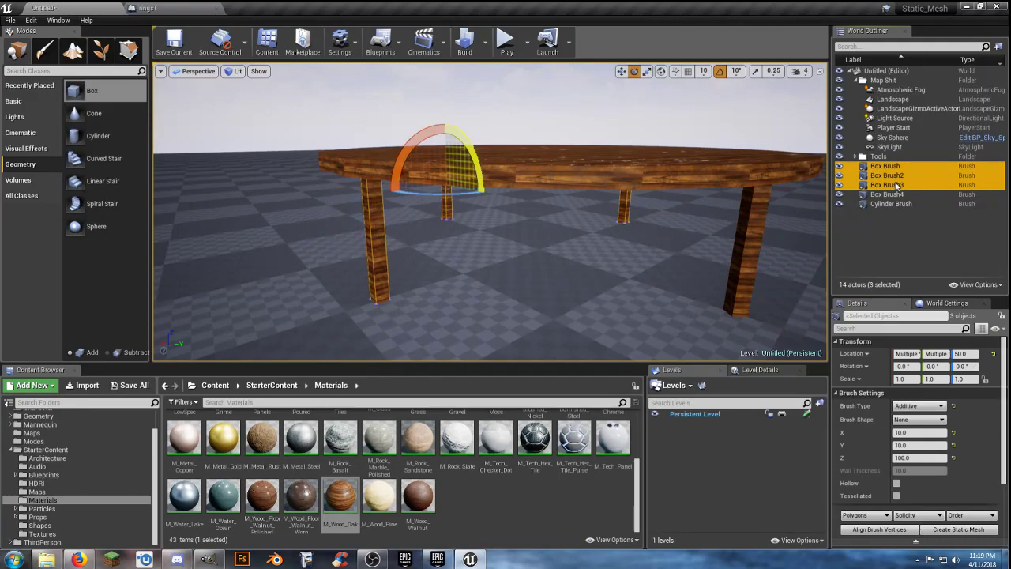
{"action": "left_click", "coordinate": [965, 366]}
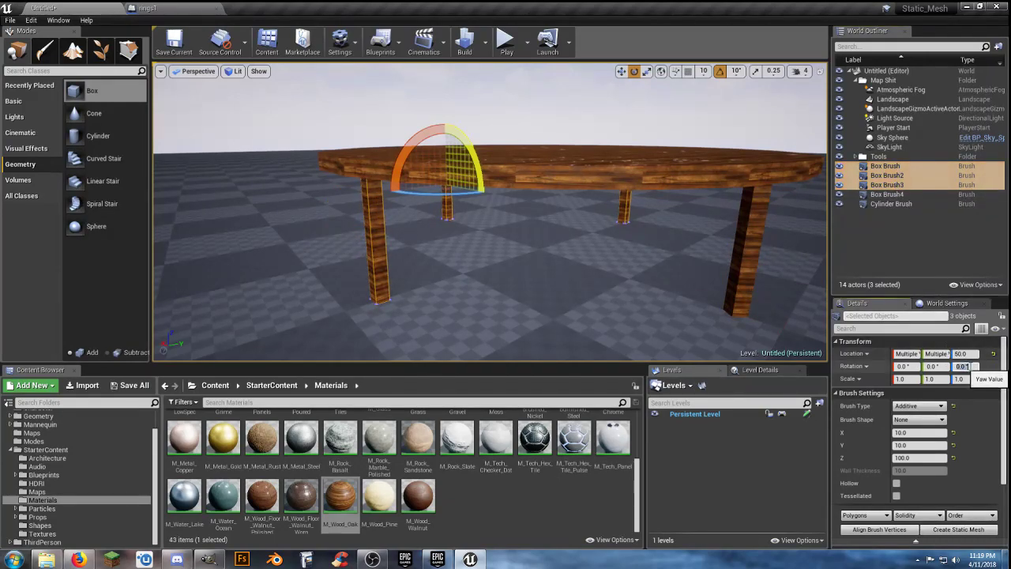
{"action": "type", "text": "45"}
{"action": "key", "text": "Return"}
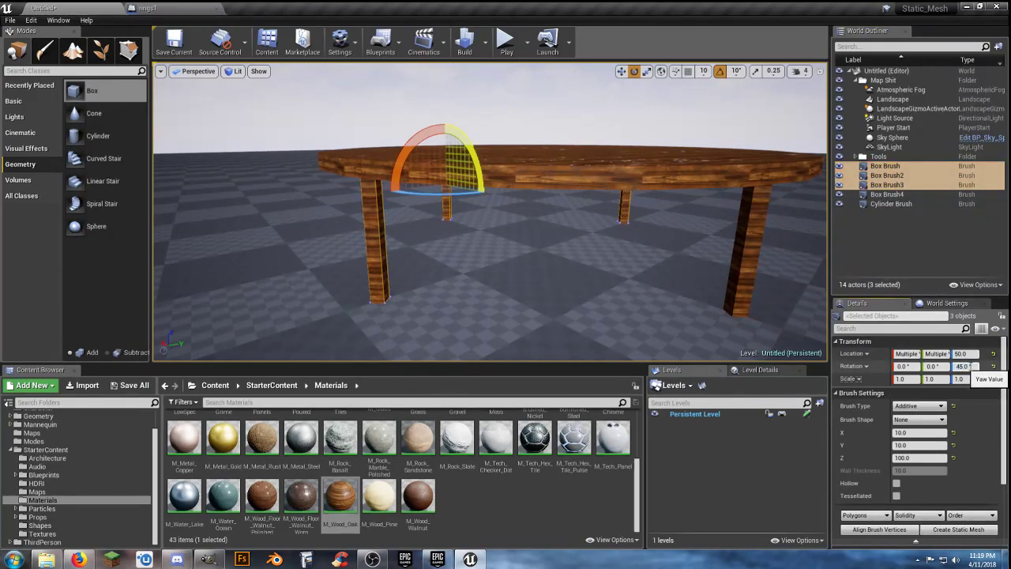
{"action": "left_click", "coordinate": [567, 94]}
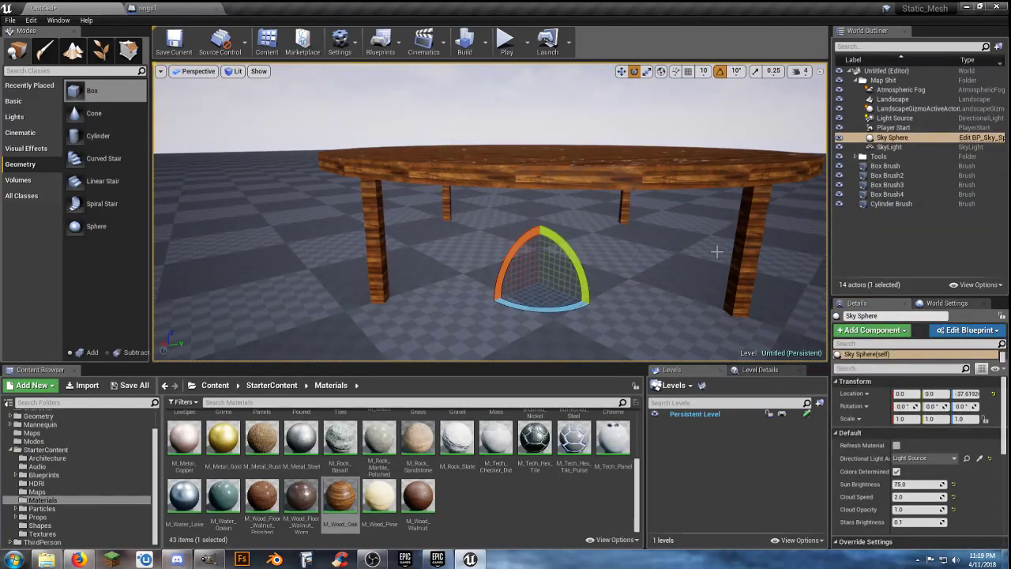
- Play-test the level and compare the round table's height with the character from several sides
{"action": "left_click", "coordinate": [506, 41]}
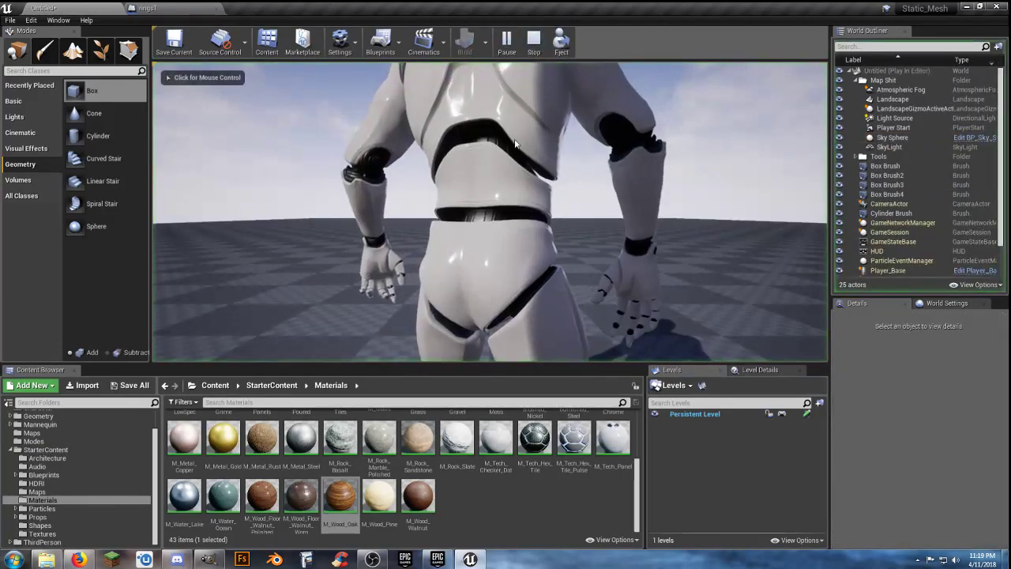
{"action": "key", "text": "w"}
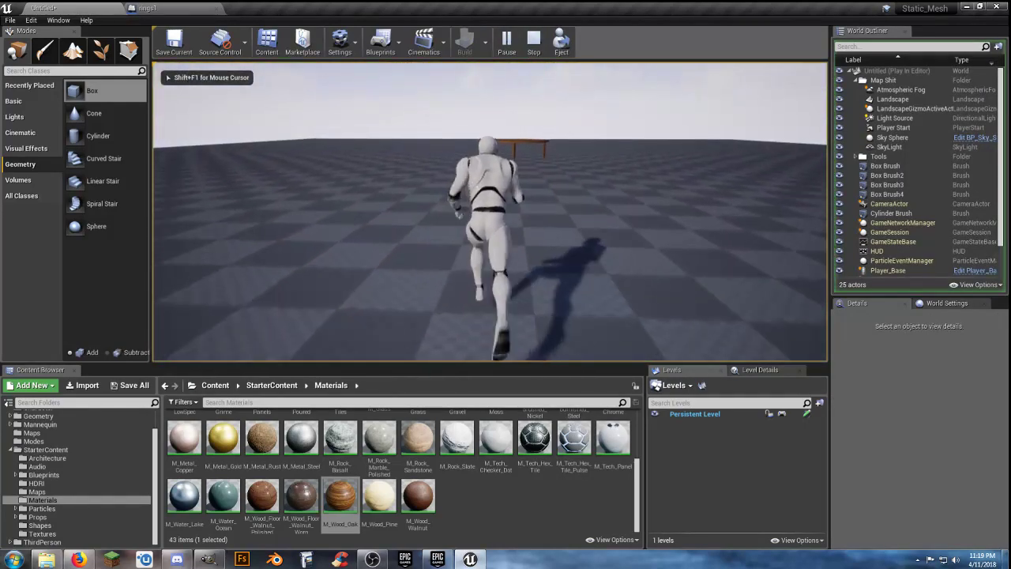
{"action": "key", "text": "w"}
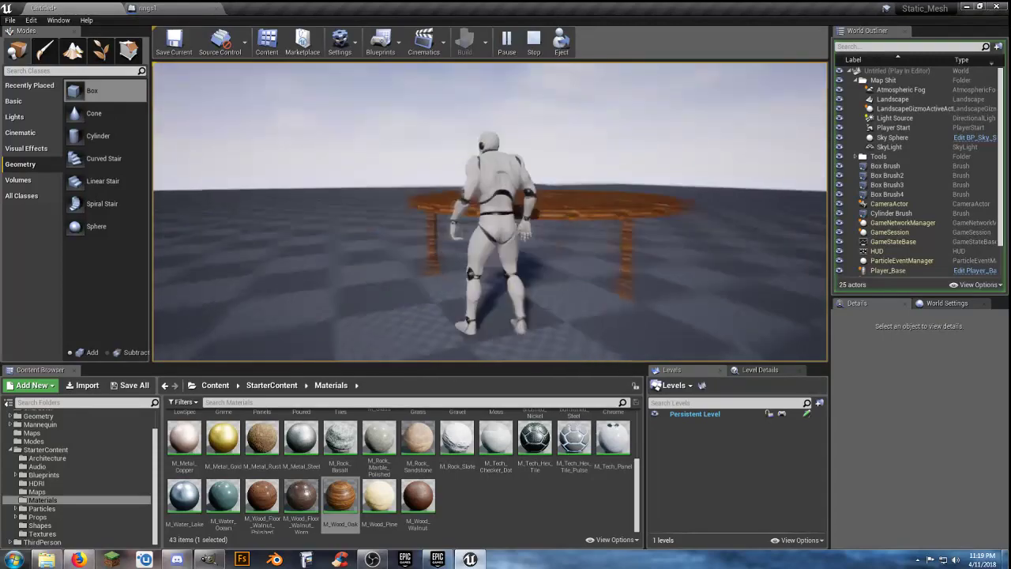
{"action": "key", "text": "d"}
{"action": "key", "text": "d"}
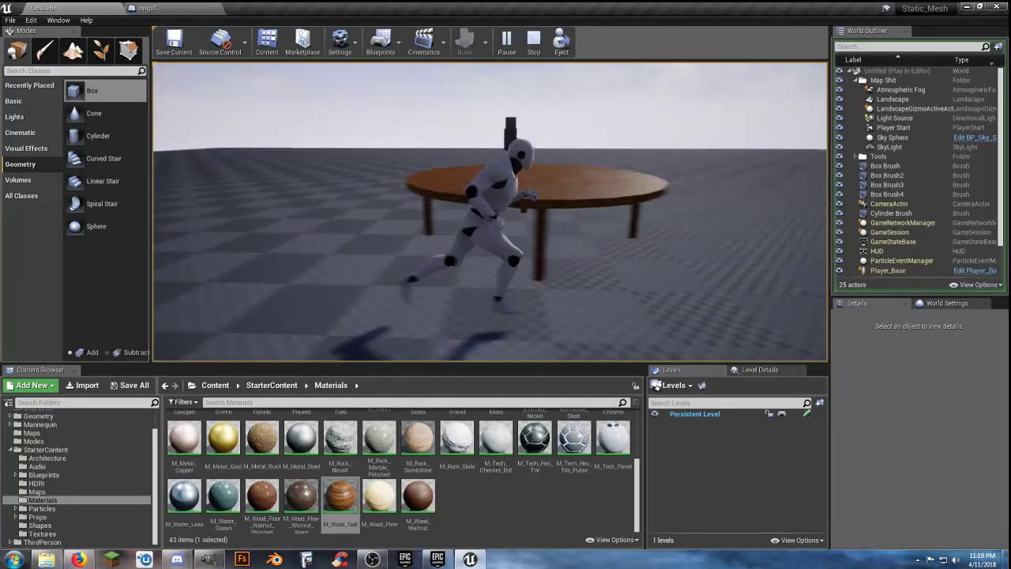
{"action": "key", "text": "d"}
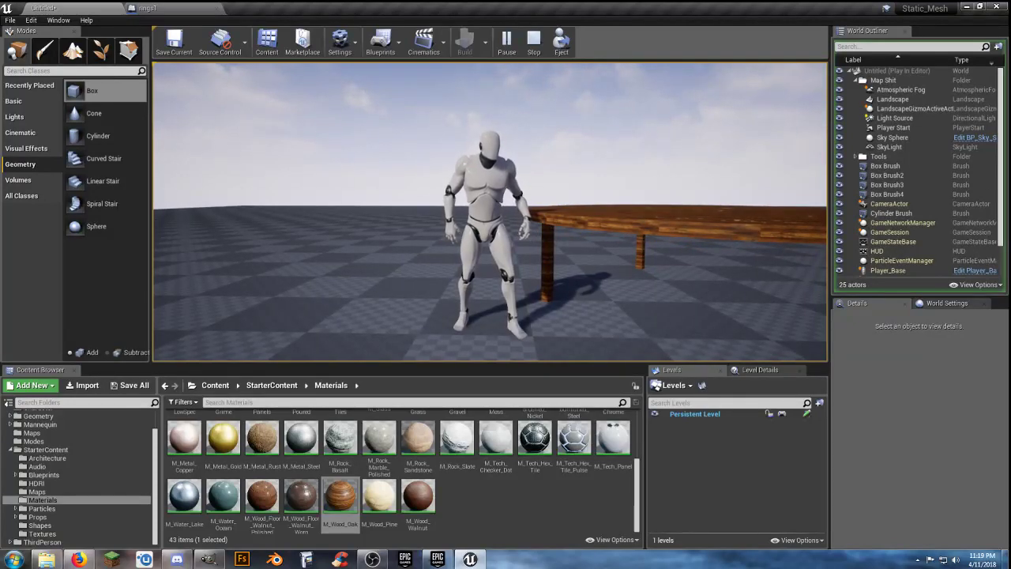
{"action": "key", "text": "Escape"}
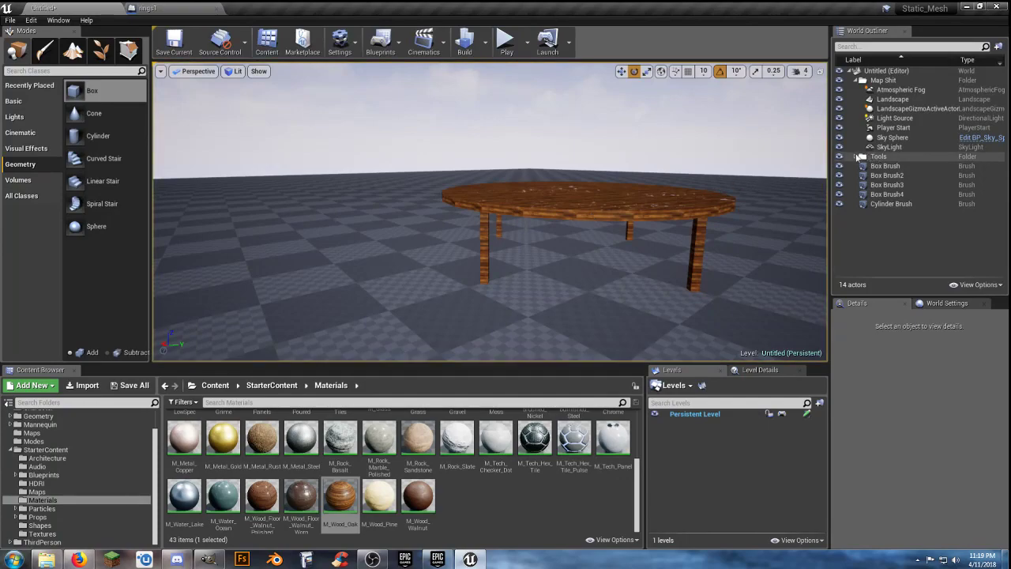
- Lower the cylinder tabletop by setting its Z location to 80
{"action": "left_click", "coordinate": [892, 204]}
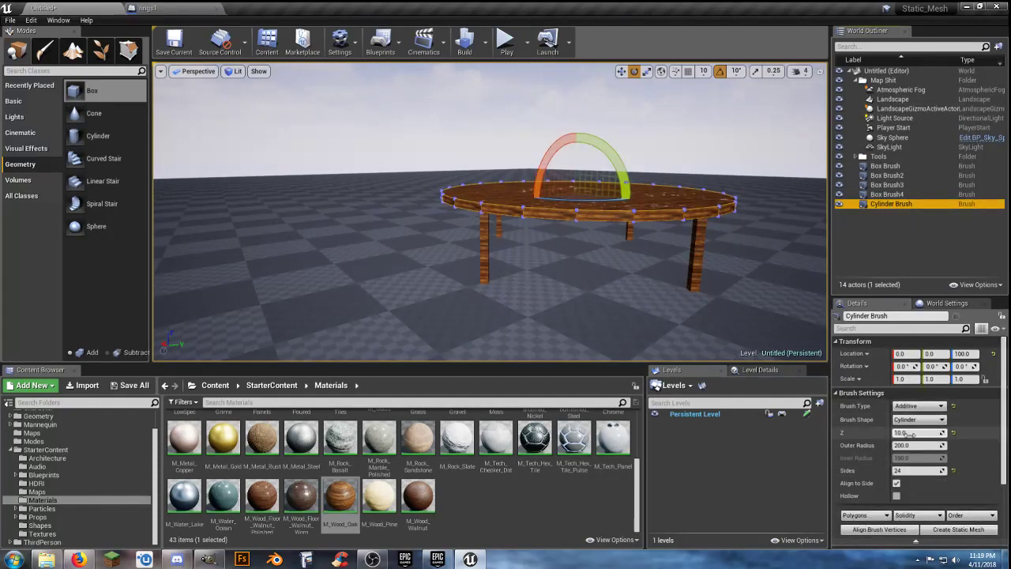
{"action": "left_click", "coordinate": [970, 354]}
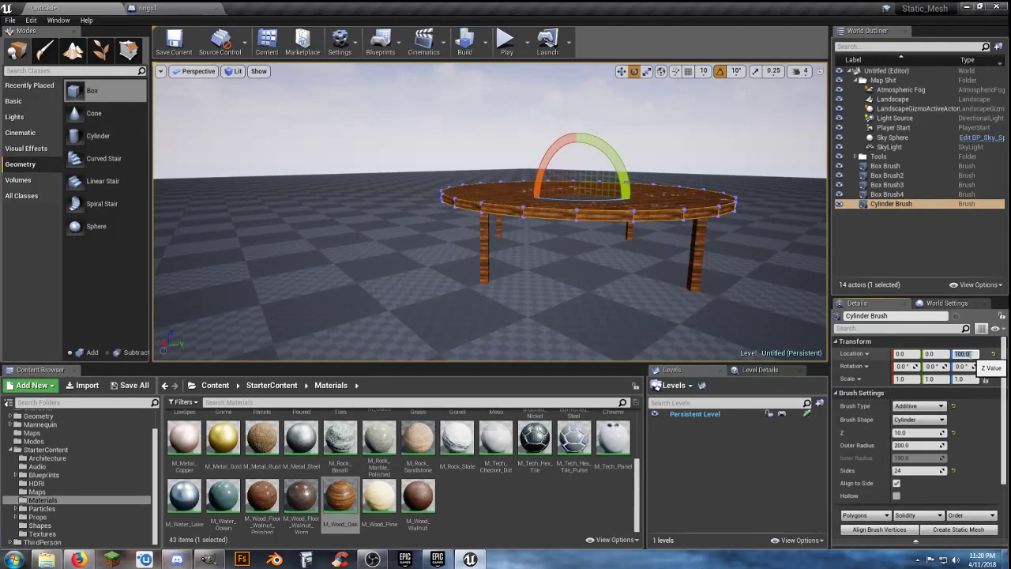
{"action": "key", "text": "Return"}
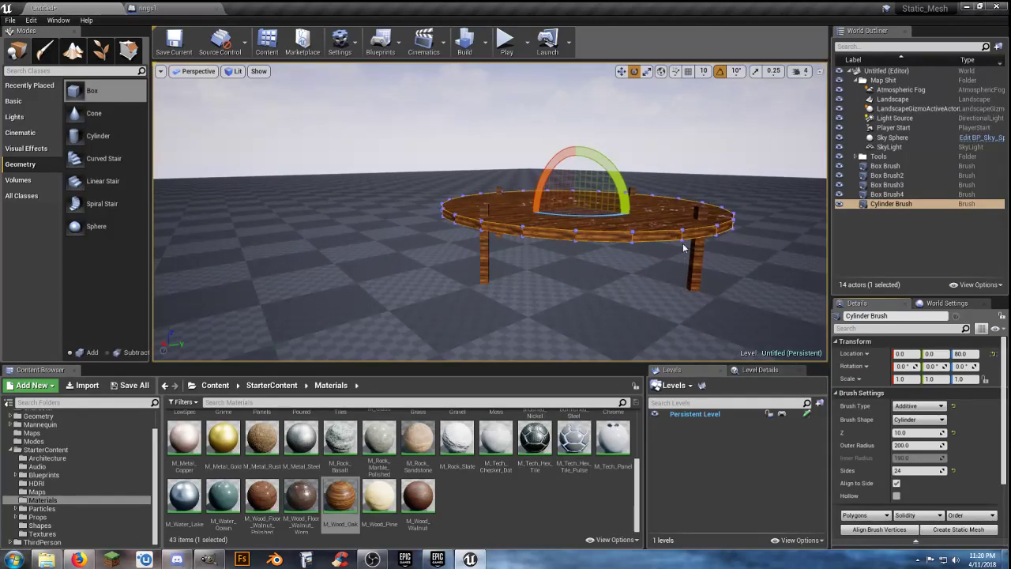
- Set all four box legs together to a height of 80 and a Z location of 40
{"action": "left_click", "coordinate": [885, 166]}
{"action": "left_click", "coordinate": [888, 195], "text": "shift"}
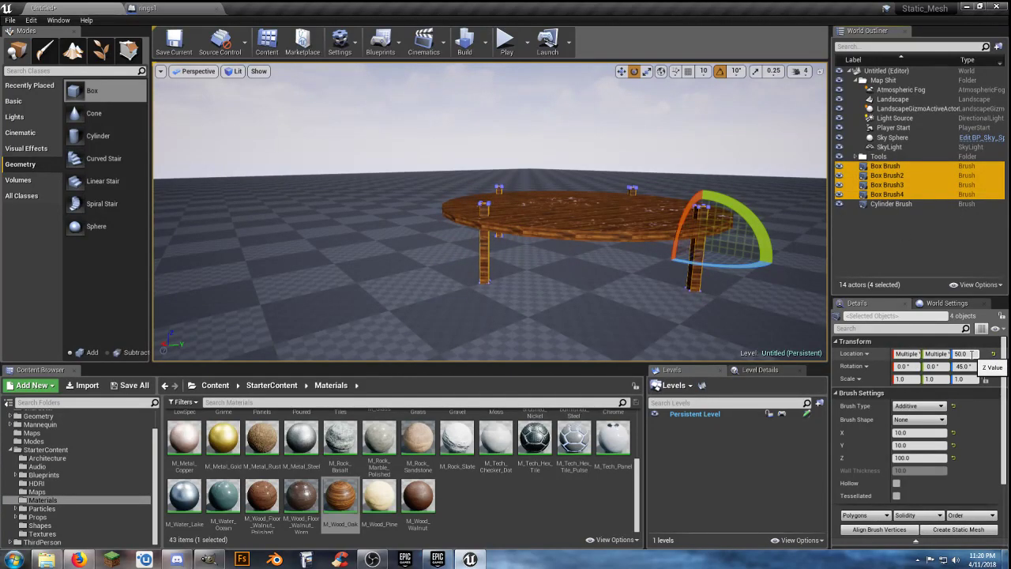
{"action": "left_click", "coordinate": [971, 354]}
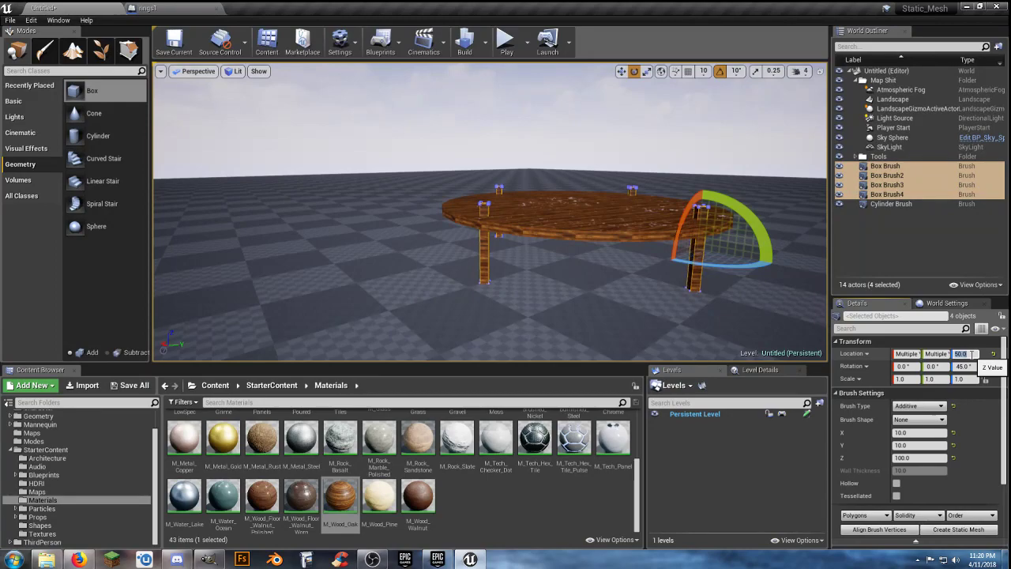
{"action": "key", "text": "Return"}
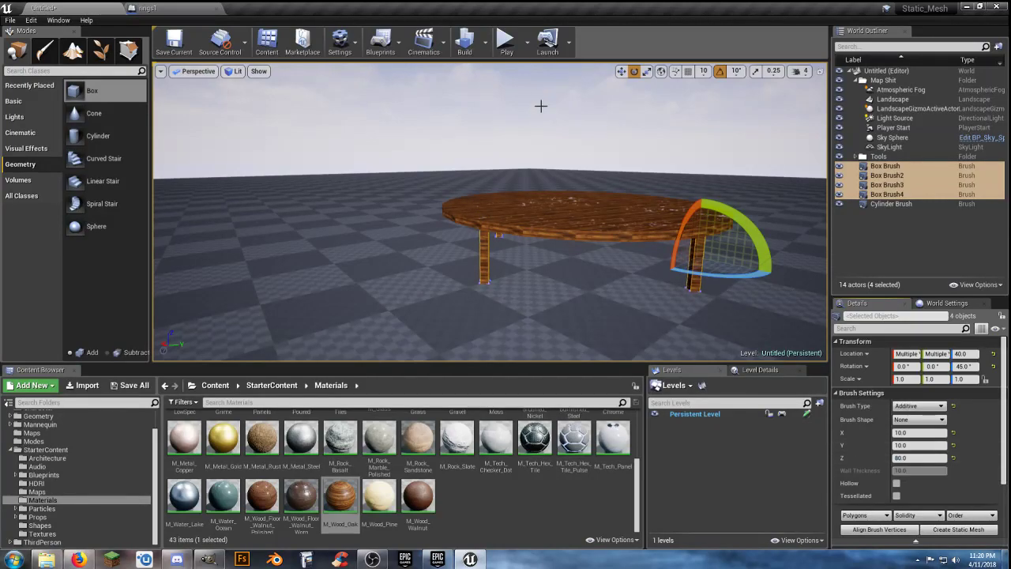
- Play-test the level again and check the lowered table's proportions beside the character
{"action": "left_click", "coordinate": [507, 41]}
{"action": "left_click", "coordinate": [517, 126]}
{"action": "key", "text": "w"}
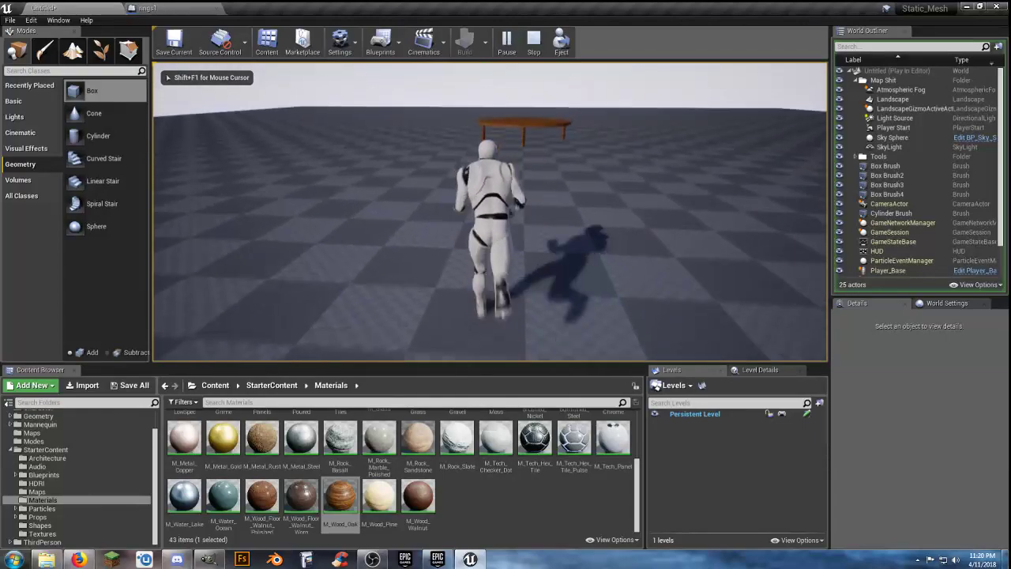
{"action": "key", "text": "w"}
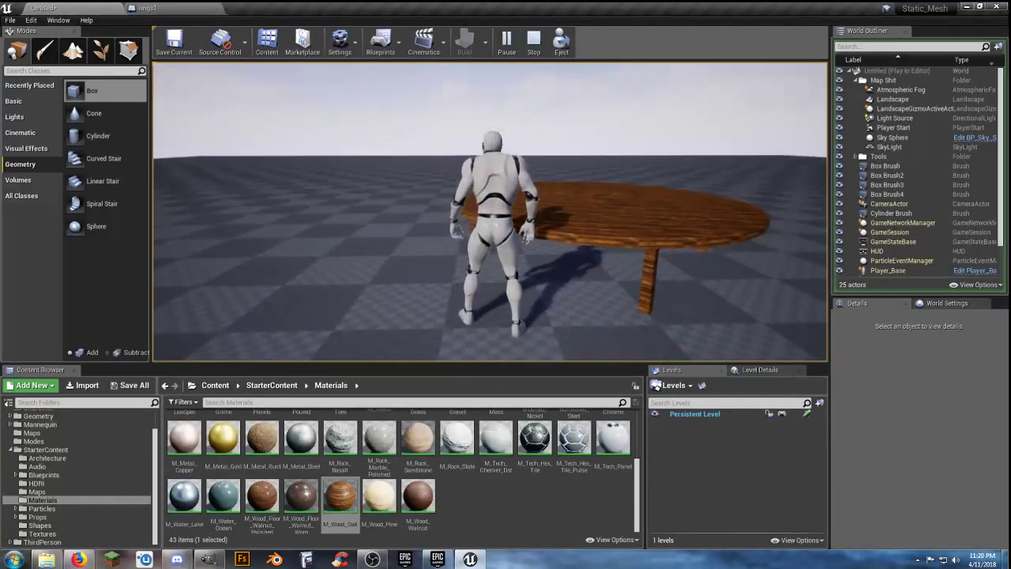
{"action": "key", "text": "a"}
{"action": "key", "text": "a"}
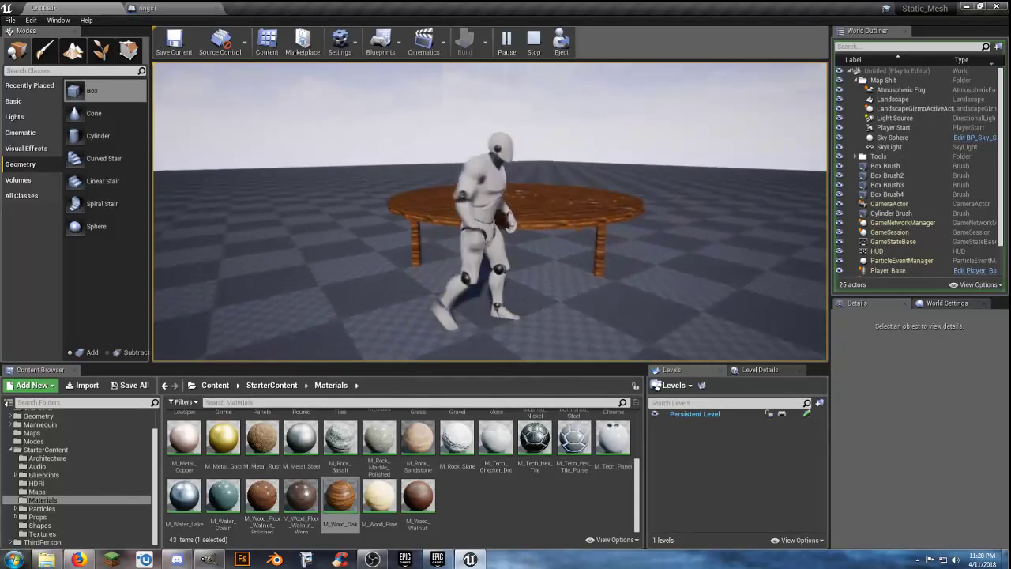
{"action": "key", "text": "d"}
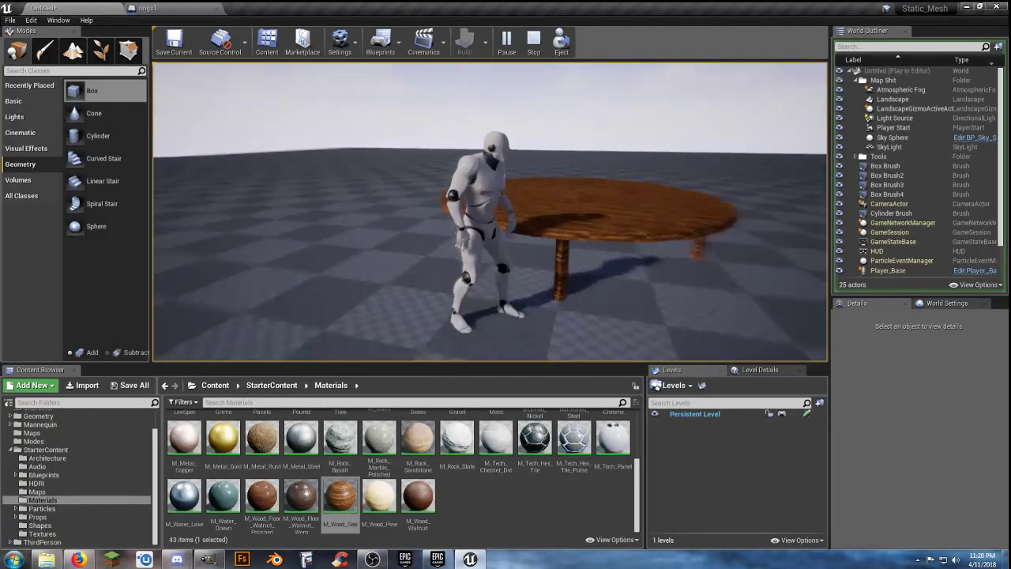
{"action": "key", "text": "d"}
{"action": "key", "text": "a"}
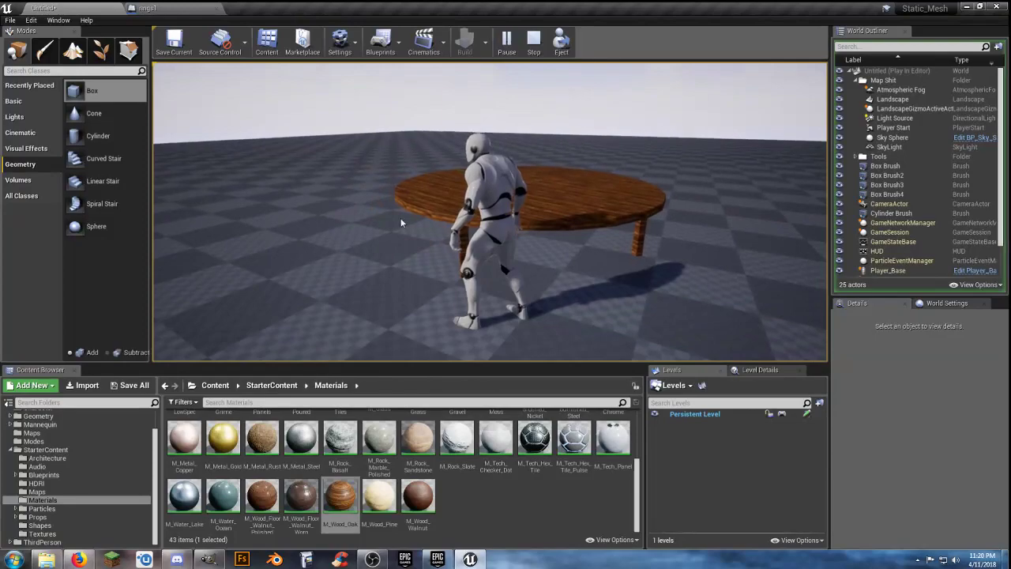
{"action": "key", "text": "Escape"}
- Delete the four box leg brushes and the cylinder tabletop brush from the level
{"action": "left_click", "coordinate": [884, 166]}
{"action": "left_click", "coordinate": [898, 204], "text": "shift"}
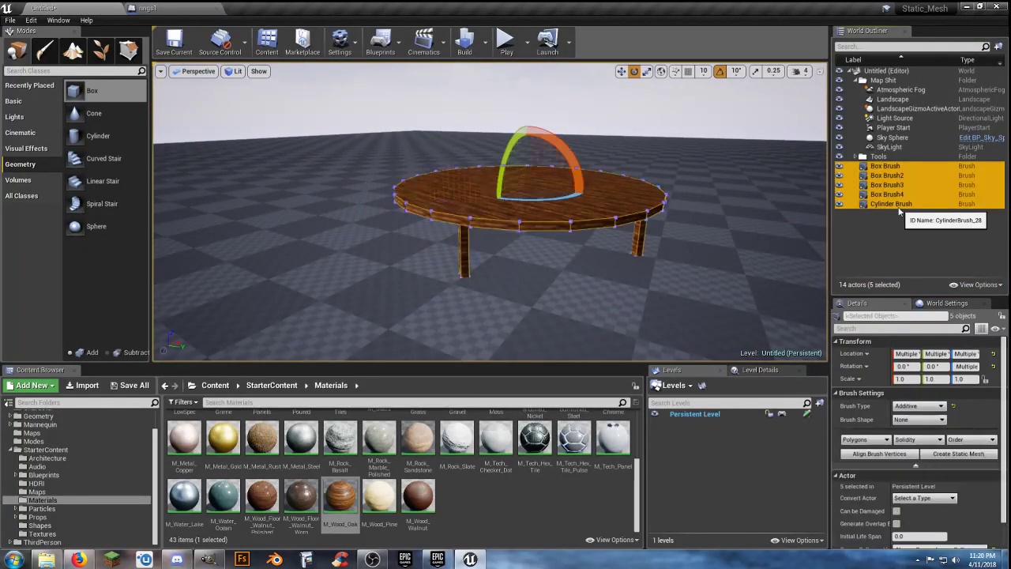
{"action": "key", "text": "Delete"}
- Place a new additive box brush on the empty floor
{"action": "right_click_drag", "start_coordinate": [561, 276], "coordinate": [562, 233]}
{"action": "right_click_drag", "start_coordinate": [475, 205], "coordinate": [475, 235]}
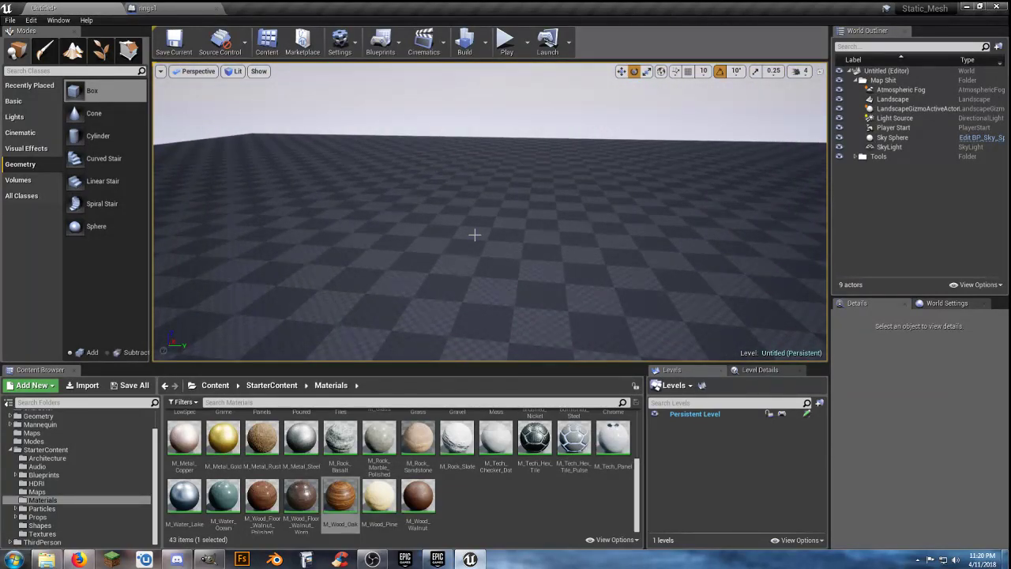
{"action": "mouse_move", "coordinate": [475, 235]}
{"action": "right_mouse_down"}
{"action": "mouse_move", "coordinate": [568, 211]}
{"action": "mouse_move", "coordinate": [537, 241]}
{"action": "mouse_move", "coordinate": [483, 233]}
{"action": "right_mouse_up"}
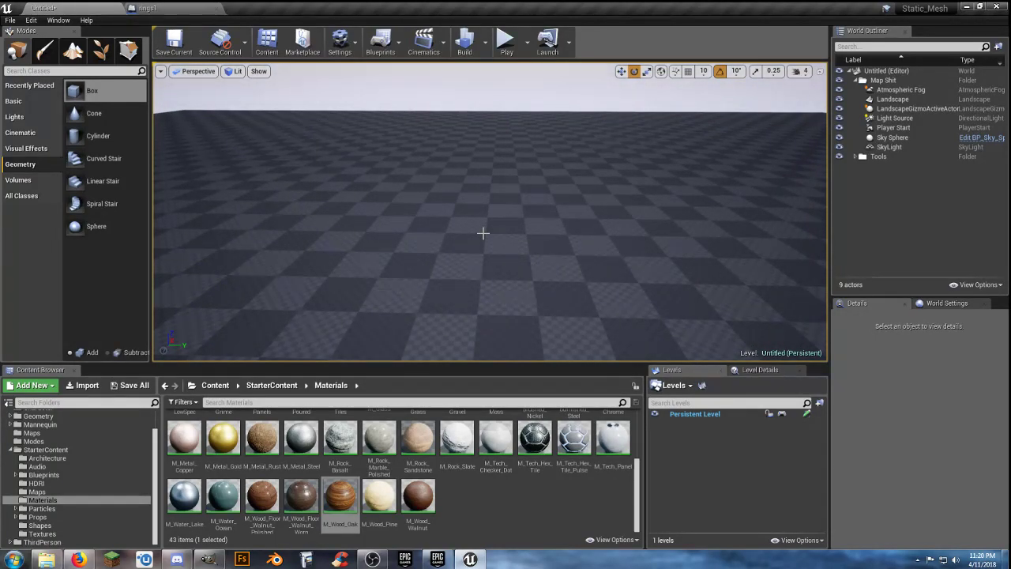
{"action": "right_click_drag", "start_coordinate": [482, 235], "coordinate": [401, 228]}
{"action": "mouse_move", "coordinate": [75, 94]}
{"action": "left_mouse_down"}
{"action": "mouse_move", "coordinate": [434, 260]}
{"action": "mouse_move", "coordinate": [484, 261]}
{"action": "left_mouse_up"}
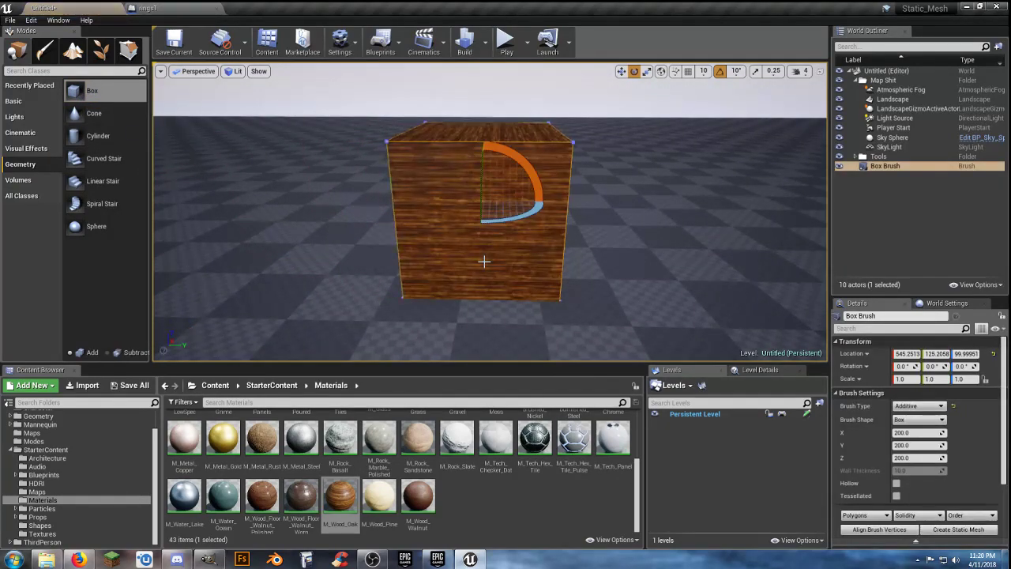
- Set the box brush's X, Y and Z location to 0
{"action": "left_click", "coordinate": [913, 353]}
{"action": "type", "text": "0"}
{"action": "key", "text": "Tab"}
{"action": "type", "text": "0"}
{"action": "key", "text": "Tab"}
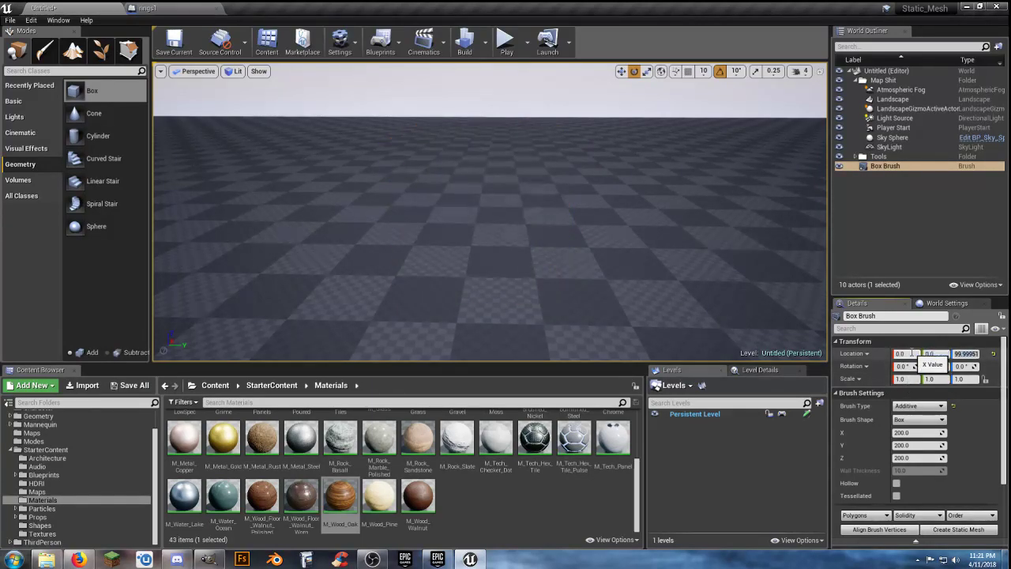
{"action": "right_click_drag", "start_coordinate": [568, 229], "coordinate": [442, 254]}
{"action": "key", "text": "w"}
{"action": "key", "text": "s"}
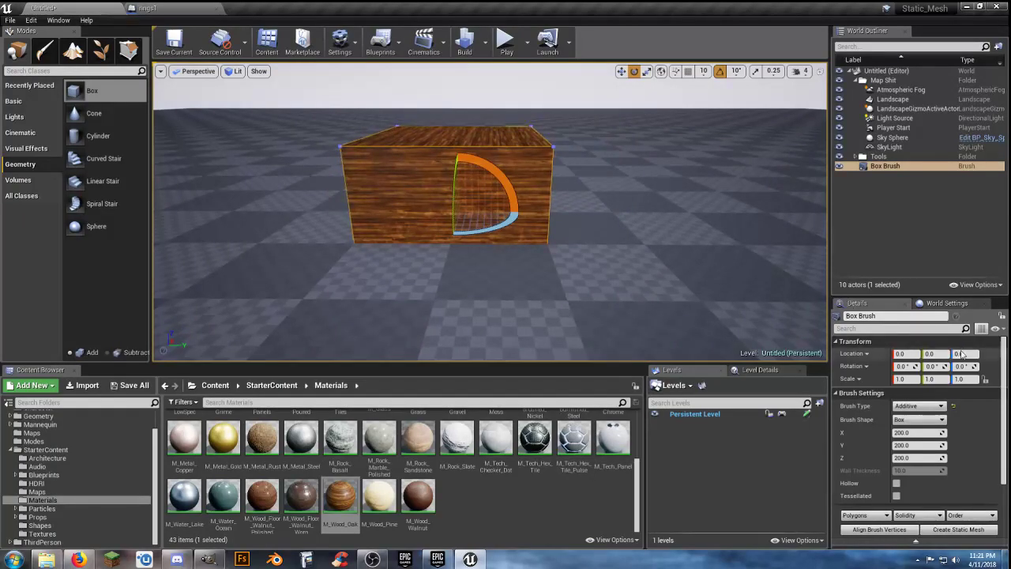
- Raise the box brush above the floor by setting its Z location to 200
{"action": "left_click", "coordinate": [968, 353]}
{"action": "type", "text": "200"}
{"action": "key", "text": "Return"}
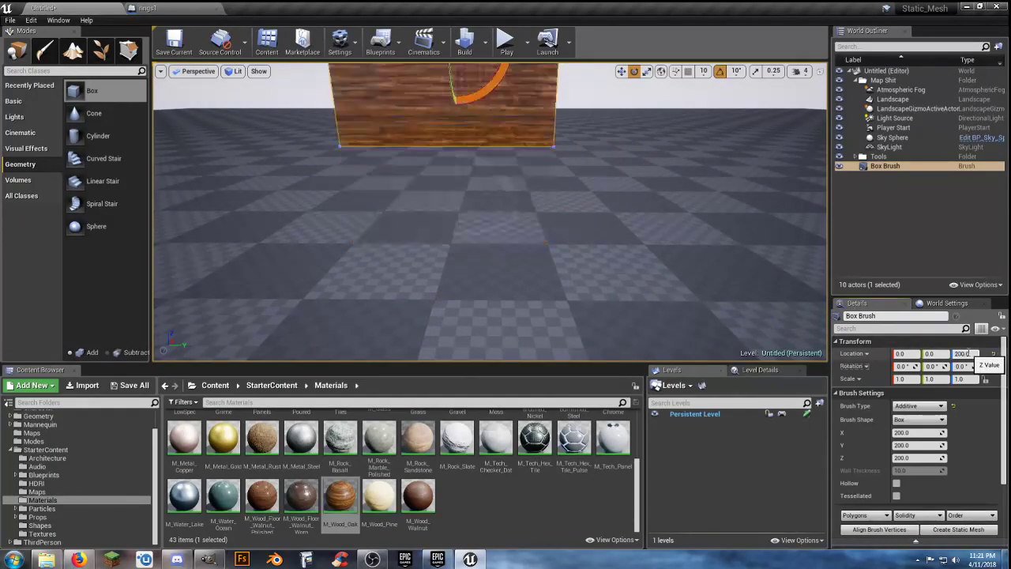
{"action": "right_click_drag", "start_coordinate": [585, 237], "coordinate": [541, 236]}
{"action": "key", "text": "w"}
{"action": "key", "text": "s"}
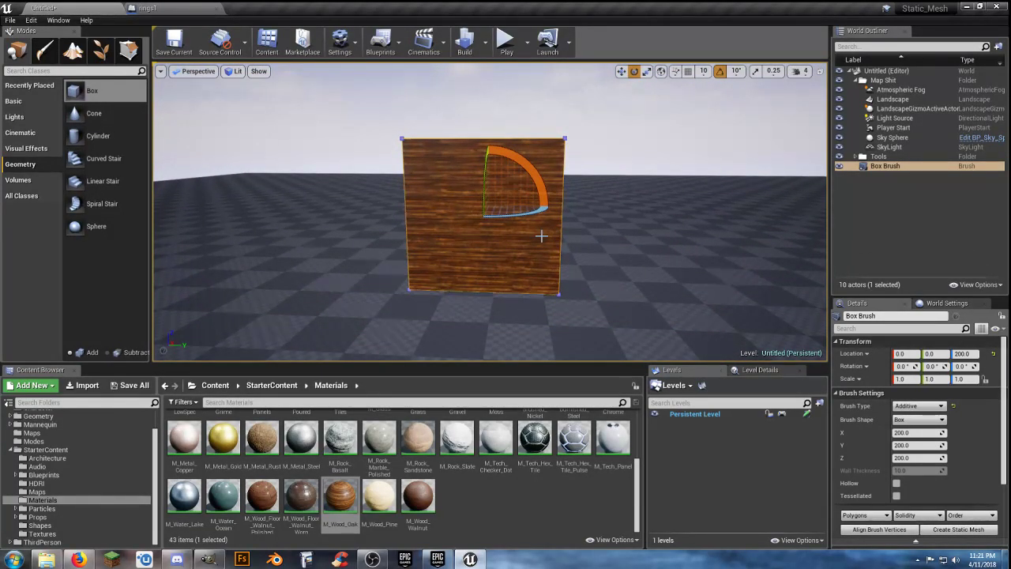
- Switch to the move gizmo and enter Geometry Editing mode for the box brush
{"action": "left_click", "coordinate": [621, 71]}
{"action": "right_click_drag", "start_coordinate": [528, 222], "coordinate": [166, 254]}
{"action": "key", "text": "d"}
{"action": "mouse_move", "coordinate": [629, 231]}
{"action": "right_mouse_down"}
{"action": "mouse_move", "coordinate": [596, 223]}
{"action": "mouse_move", "coordinate": [638, 232]}
{"action": "right_mouse_up"}
{"action": "key", "text": "d"}
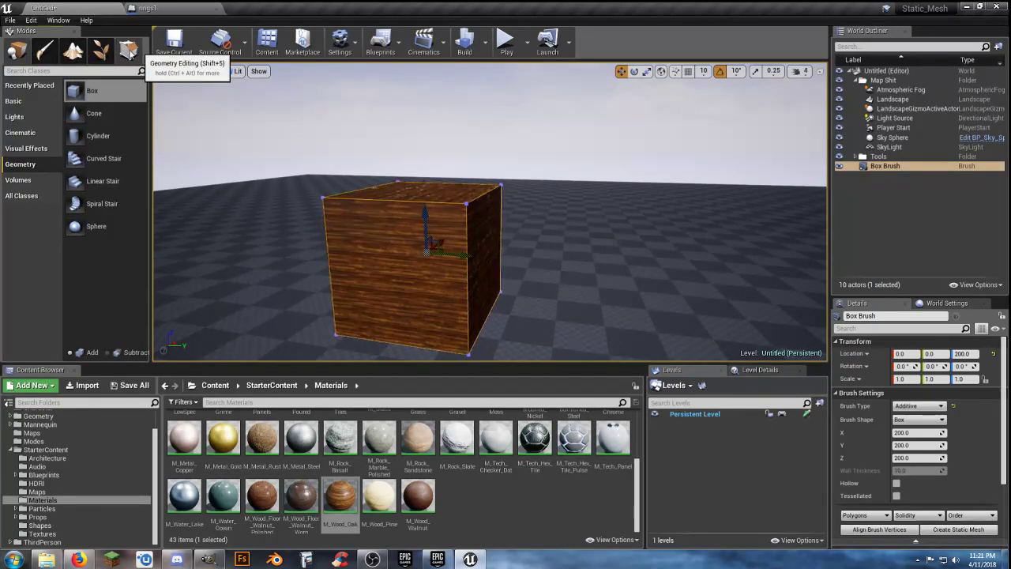
{"action": "left_click", "coordinate": [128, 49]}
{"action": "mouse_move", "coordinate": [503, 238]}
{"action": "right_mouse_down"}
{"action": "mouse_move", "coordinate": [450, 233]}
{"action": "mouse_move", "coordinate": [517, 249]}
{"action": "right_mouse_up"}
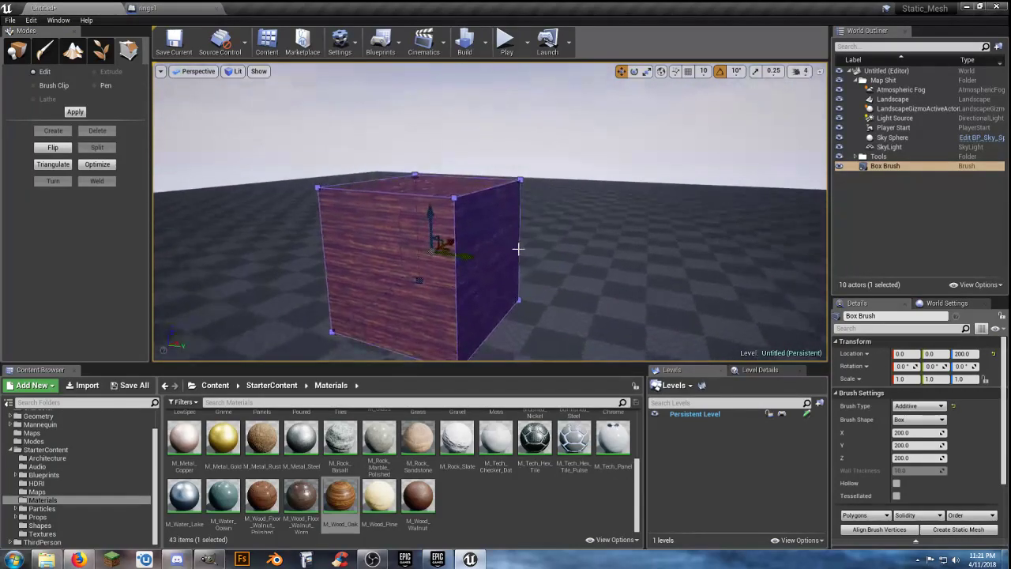
- Try raising the two top corner vertices of the box's Y-facing side together, and undo the move
{"action": "left_click", "coordinate": [453, 196]}
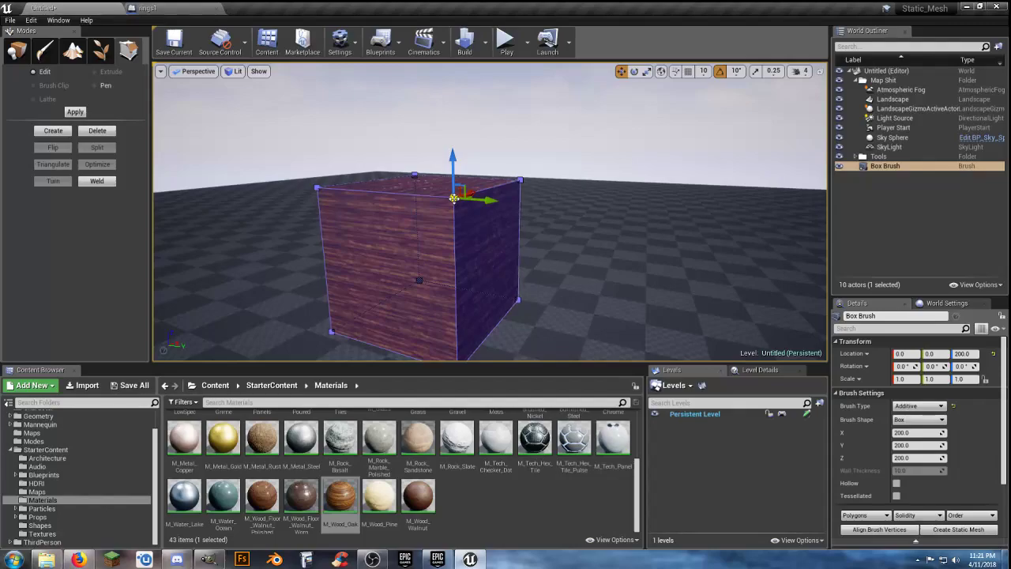
{"action": "left_click", "coordinate": [521, 178], "text": "ctrl"}
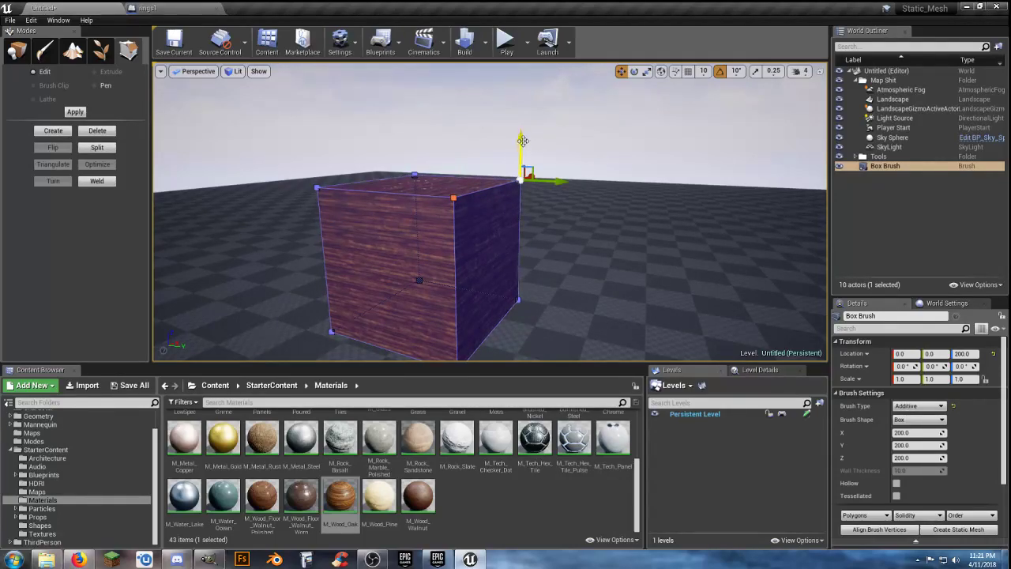
{"action": "left_click_drag", "start_coordinate": [520, 133], "coordinate": [520, 80]}
{"action": "mouse_move", "coordinate": [508, 230]}
{"action": "right_mouse_down"}
{"action": "mouse_move", "coordinate": [545, 230]}
{"action": "mouse_move", "coordinate": [600, 207]}
{"action": "mouse_move", "coordinate": [537, 265]}
{"action": "mouse_move", "coordinate": [545, 259]}
{"action": "mouse_move", "coordinate": [512, 234]}
{"action": "mouse_move", "coordinate": [500, 259]}
{"action": "mouse_move", "coordinate": [517, 249]}
{"action": "right_mouse_up"}
{"action": "key", "text": "ctrl+z"}
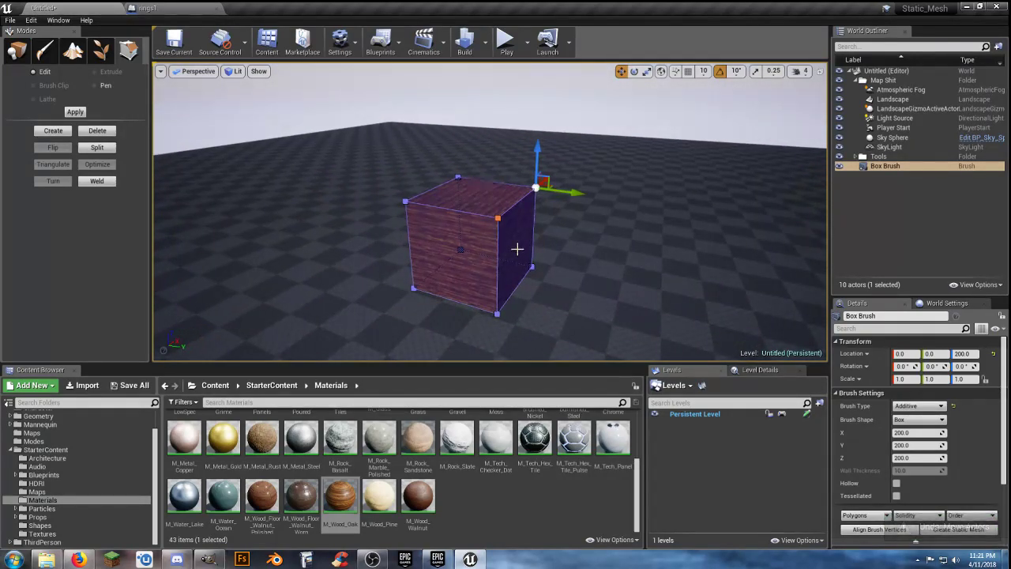
- Try stretching the box by moving its Y-facing side face outward, and undo the move
{"action": "left_click", "coordinate": [517, 250]}
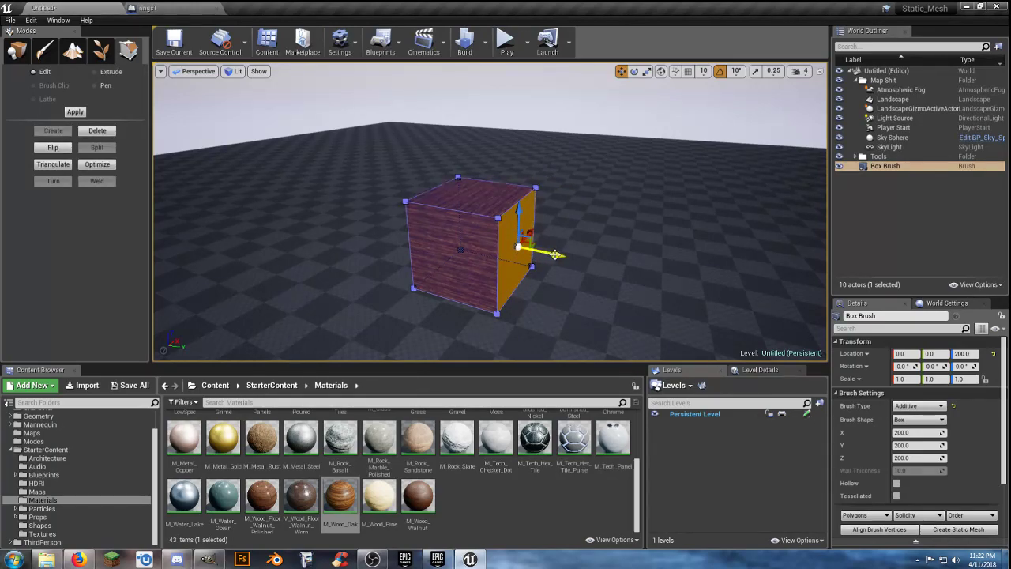
{"action": "mouse_move", "coordinate": [556, 254]}
{"action": "left_mouse_down"}
{"action": "mouse_move", "coordinate": [687, 282]}
{"action": "mouse_move", "coordinate": [660, 286]}
{"action": "mouse_move", "coordinate": [668, 289]}
{"action": "left_mouse_up"}
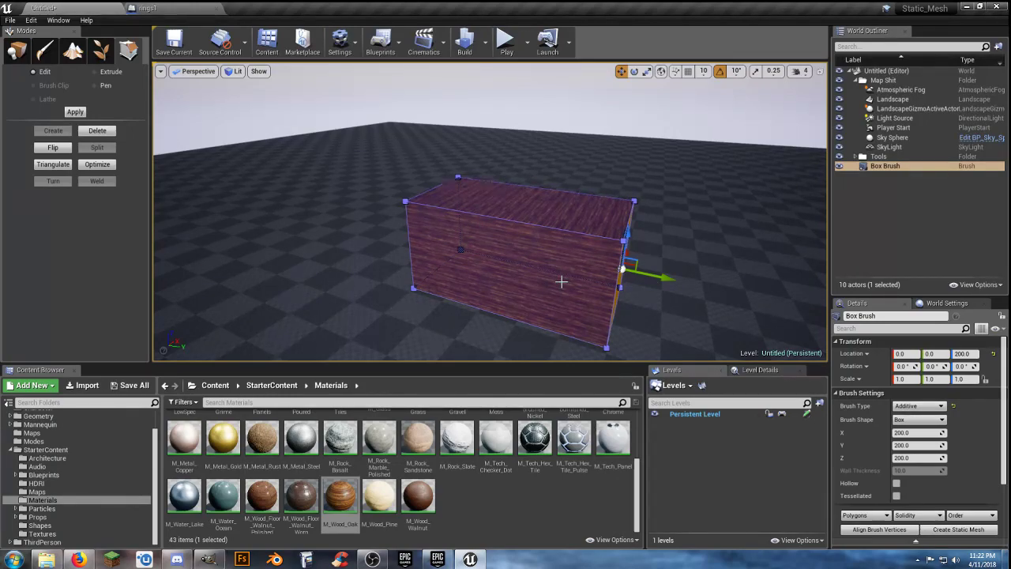
{"action": "key", "text": "ctrl+z"}
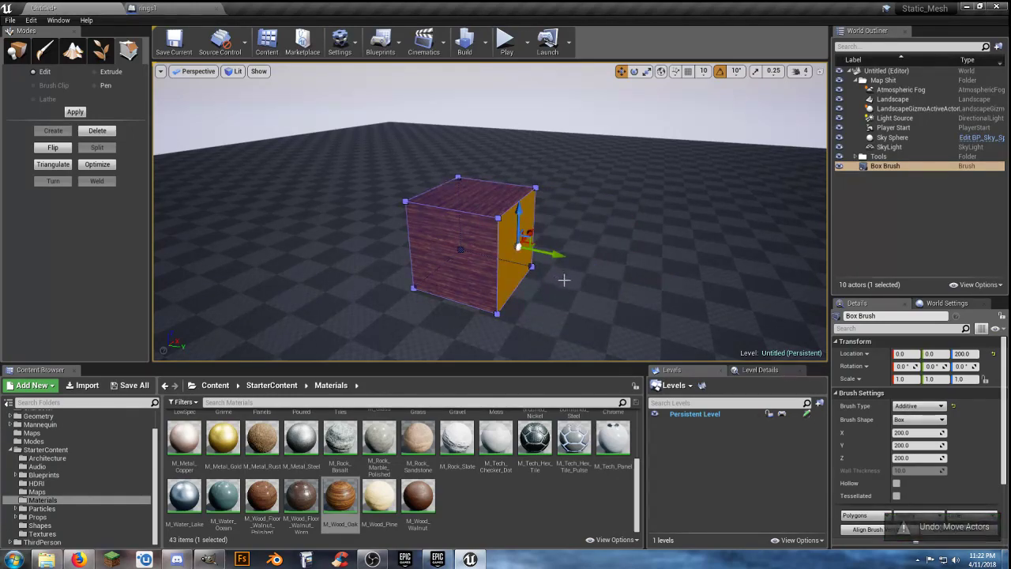
- Extrude the box's Y-facing side face outward along the Y axis, dismissing the coordinate system warning
{"action": "left_click", "coordinate": [98, 72]}
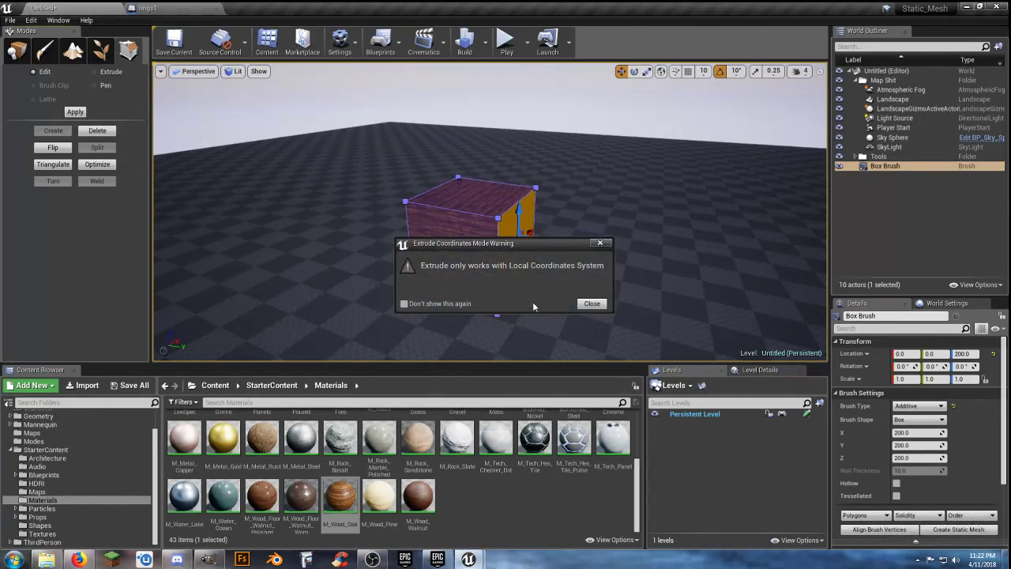
{"action": "left_click", "coordinate": [592, 303]}
{"action": "left_click_drag", "start_coordinate": [553, 255], "coordinate": [667, 291]}
- Try moving the extruded section's X-facing side face outward along the X axis, and undo the move
{"action": "right_click_drag", "start_coordinate": [685, 270], "coordinate": [629, 269]}
{"action": "key", "text": "d"}
{"action": "key", "text": "s"}
{"action": "left_click", "coordinate": [435, 236]}
{"action": "right_click_drag", "start_coordinate": [436, 238], "coordinate": [505, 239]}
{"action": "right_click_drag", "start_coordinate": [295, 239], "coordinate": [587, 255]}
{"action": "left_click", "coordinate": [390, 277]}
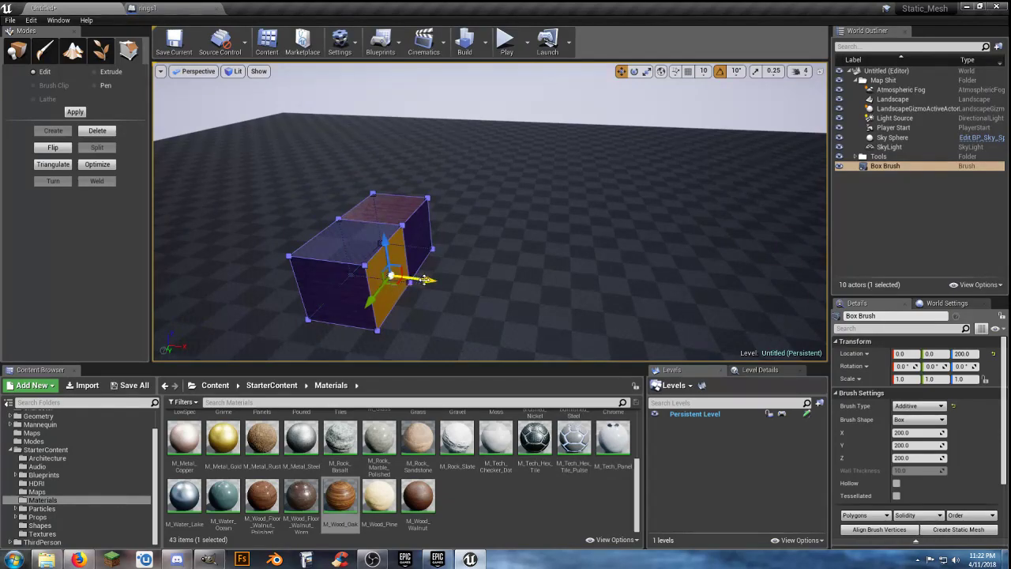
{"action": "left_click_drag", "start_coordinate": [425, 279], "coordinate": [544, 297]}
{"action": "key", "text": "d"}
{"action": "mouse_move", "coordinate": [605, 260]}
{"action": "right_mouse_down"}
{"action": "mouse_move", "coordinate": [522, 254]}
{"action": "mouse_move", "coordinate": [451, 265]}
{"action": "mouse_move", "coordinate": [370, 251]}
{"action": "right_mouse_up"}
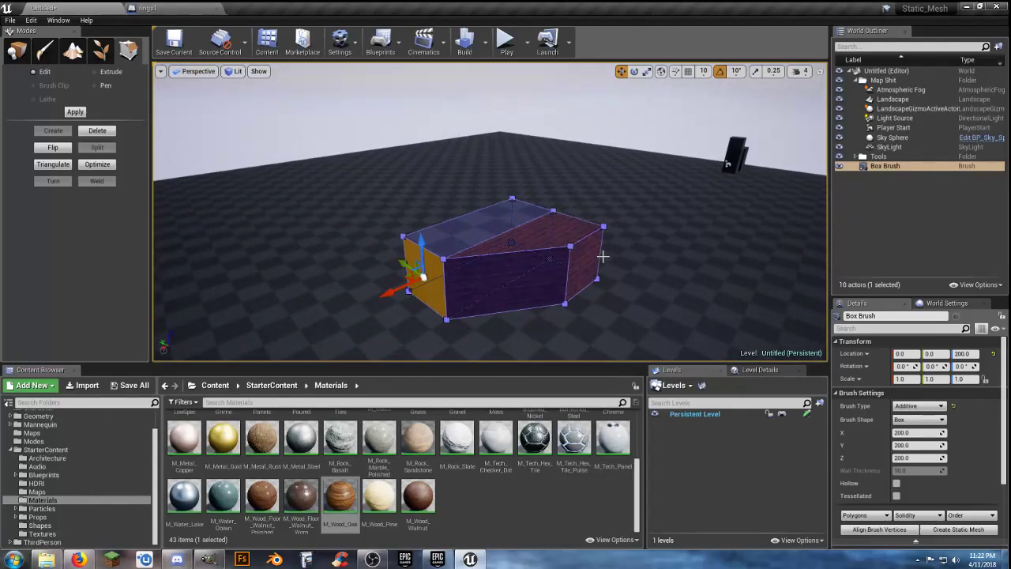
{"action": "mouse_move", "coordinate": [540, 287]}
{"action": "right_mouse_down"}
{"action": "mouse_move", "coordinate": [490, 285]}
{"action": "mouse_move", "coordinate": [544, 289]}
{"action": "mouse_move", "coordinate": [503, 308]}
{"action": "right_mouse_up"}
{"action": "key", "text": "ctrl+z"}
- Raise the two middle top vertices of the extruded box brush together along Z into a roof-like ridge
{"action": "left_click", "coordinate": [557, 270]}
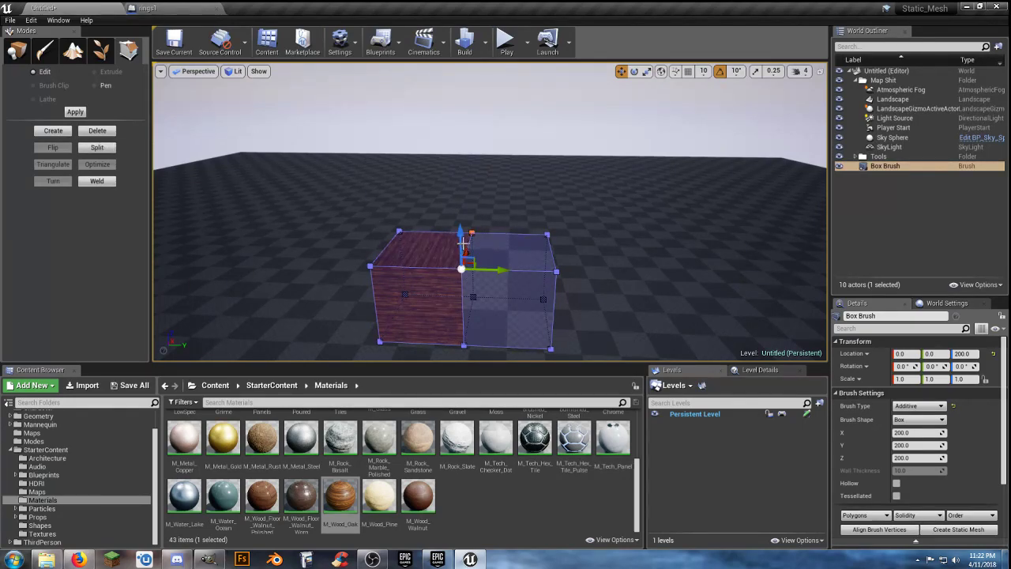
{"action": "left_click_drag", "start_coordinate": [451, 155], "coordinate": [448, 116]}
{"action": "right_click_drag", "start_coordinate": [546, 219], "coordinate": [537, 161]}
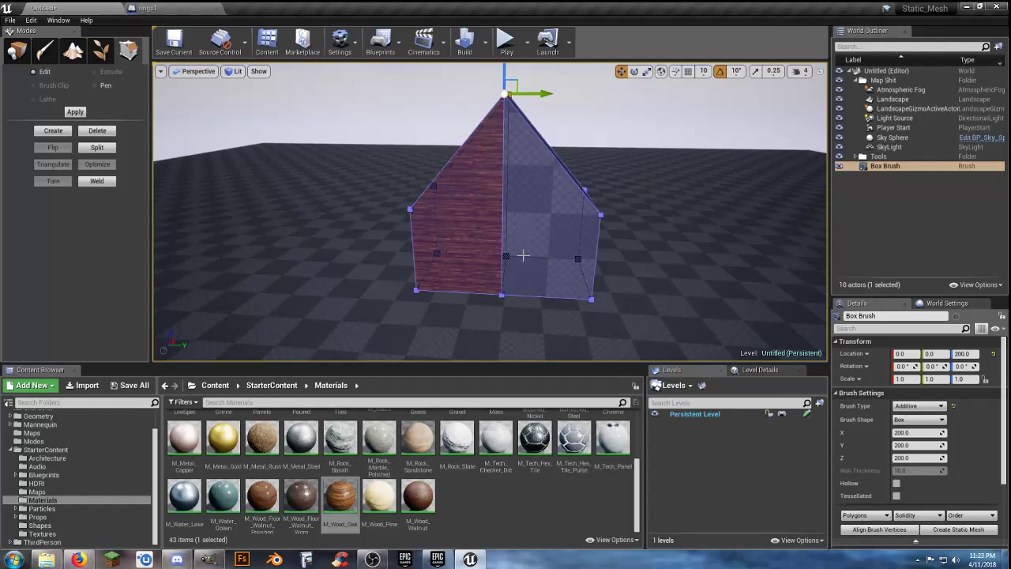
- Pull the two outer eave vertices on the brush's negative X side outward along the X axis
{"action": "mouse_move", "coordinate": [618, 267]}
{"action": "right_mouse_down"}
{"action": "mouse_move", "coordinate": [654, 278]}
{"action": "mouse_move", "coordinate": [622, 281]}
{"action": "right_mouse_up"}
{"action": "key", "text": "w"}
{"action": "right_click_drag", "start_coordinate": [519, 219], "coordinate": [523, 239]}
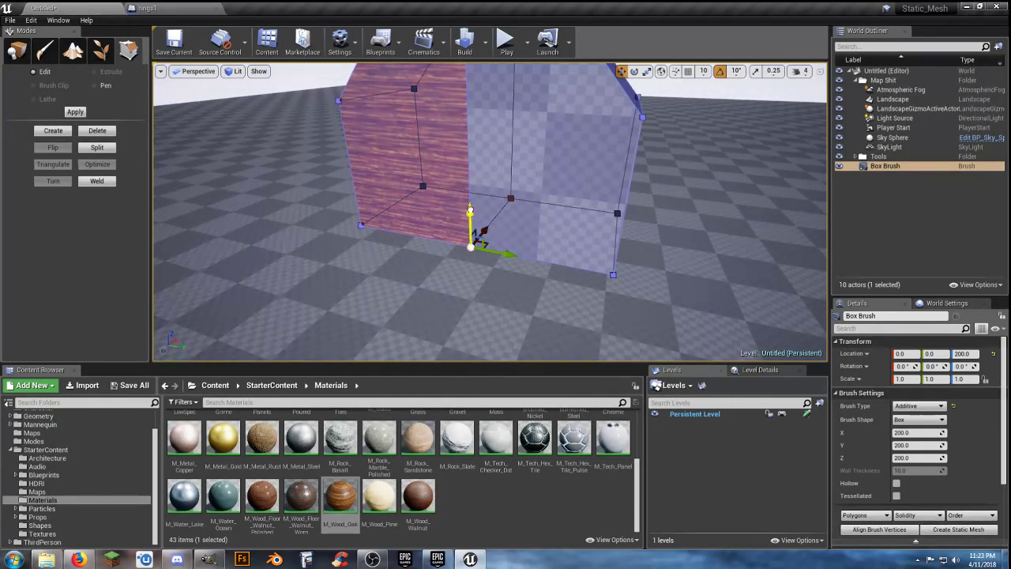
{"action": "key", "text": "s"}
{"action": "right_click_drag", "start_coordinate": [523, 239], "coordinate": [431, 229]}
{"action": "key", "text": "d"}
{"action": "key", "text": "w"}
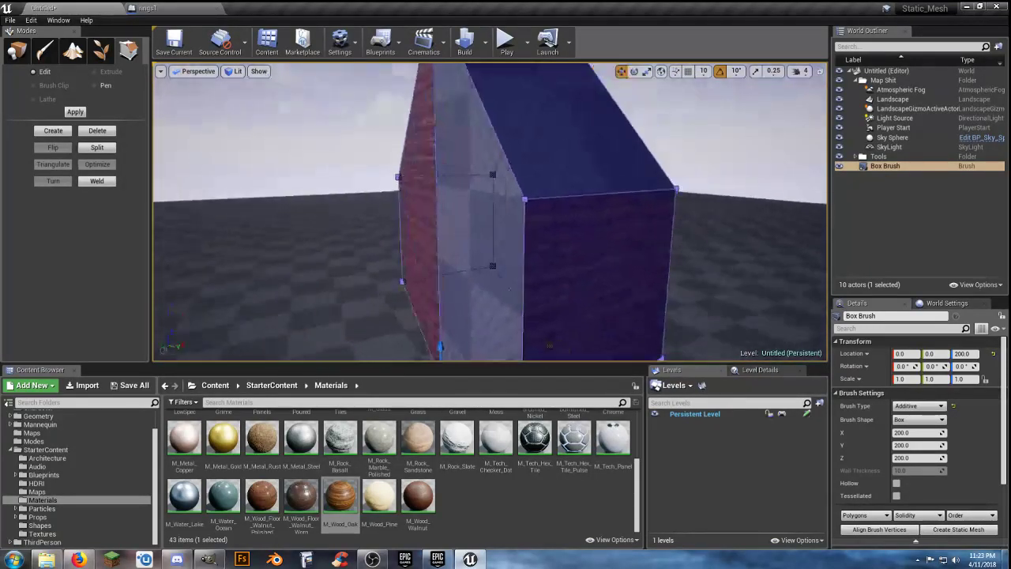
{"action": "key", "text": "f"}
{"action": "key", "text": "d"}
{"action": "right_click_drag", "start_coordinate": [619, 236], "coordinate": [502, 241]}
{"action": "key", "text": "w"}
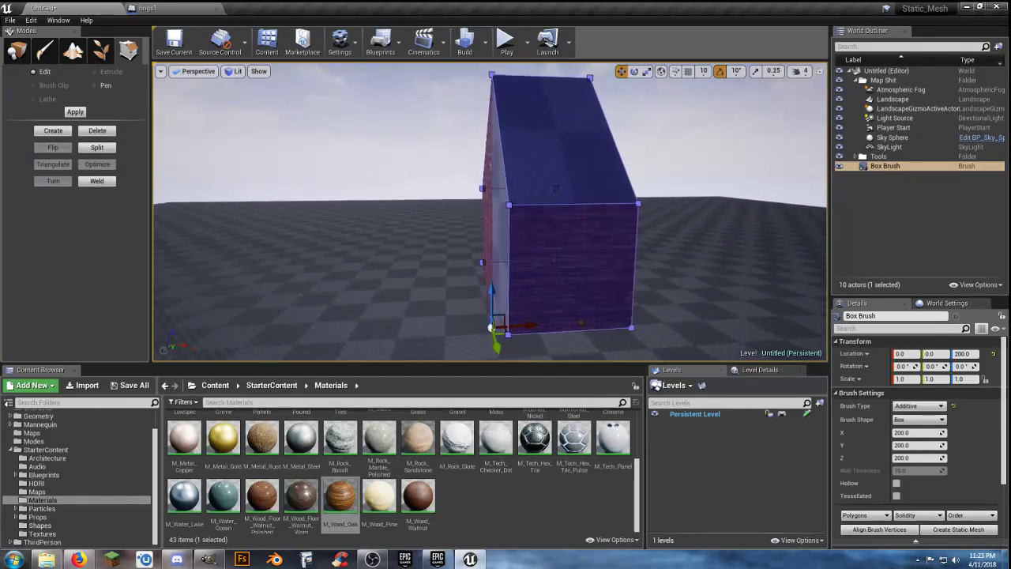
{"action": "left_click", "coordinate": [481, 188]}
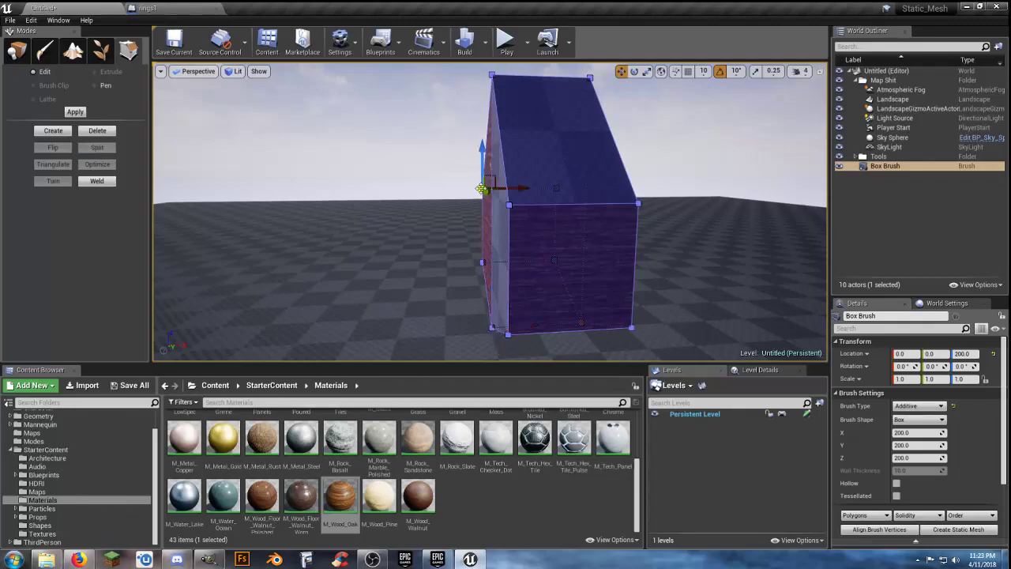
{"action": "left_click", "coordinate": [509, 204], "text": "ctrl"}
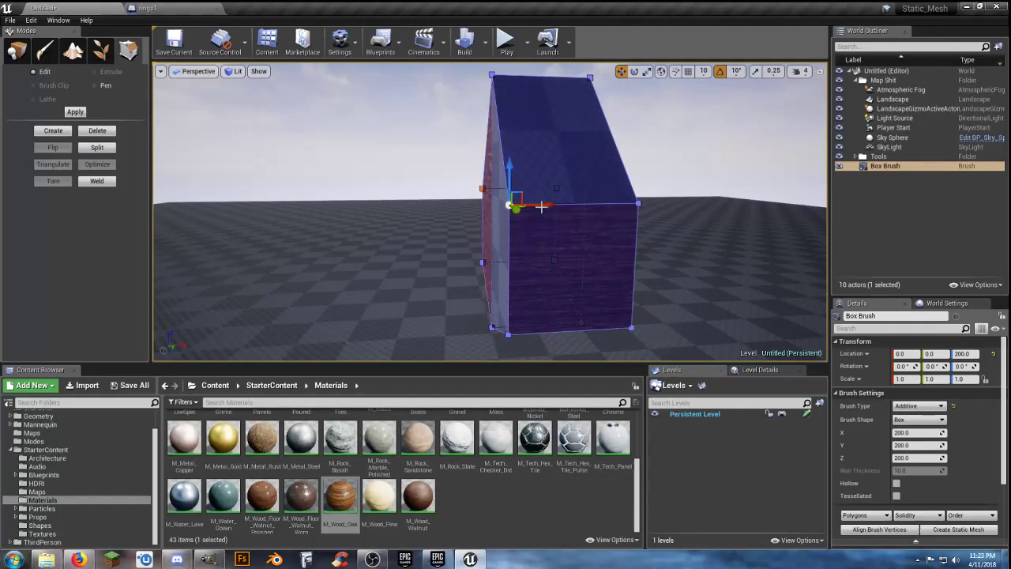
{"action": "left_click_drag", "start_coordinate": [530, 205], "coordinate": [612, 207]}
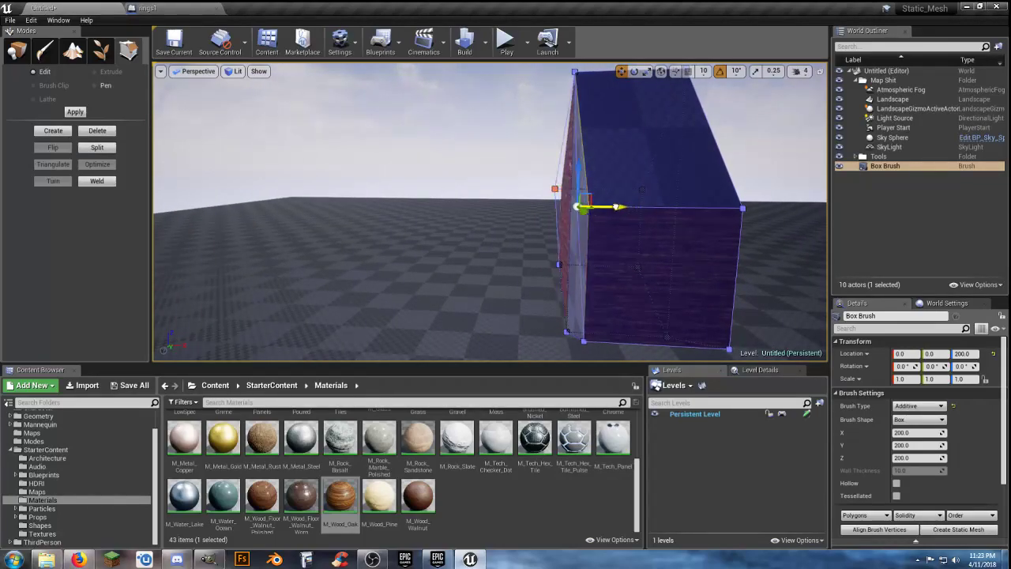
{"action": "key", "text": "d"}
{"action": "right_click_drag", "start_coordinate": [629, 224], "coordinate": [537, 214]}
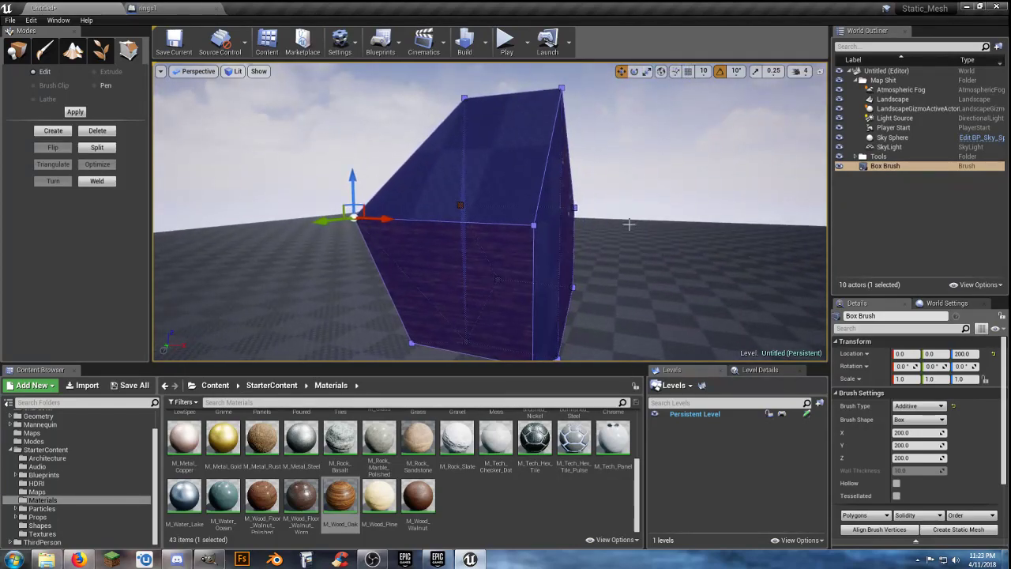
- Pull the two outer eave vertices on the brush's positive X side outward along the X axis
{"action": "left_click", "coordinate": [573, 208]}
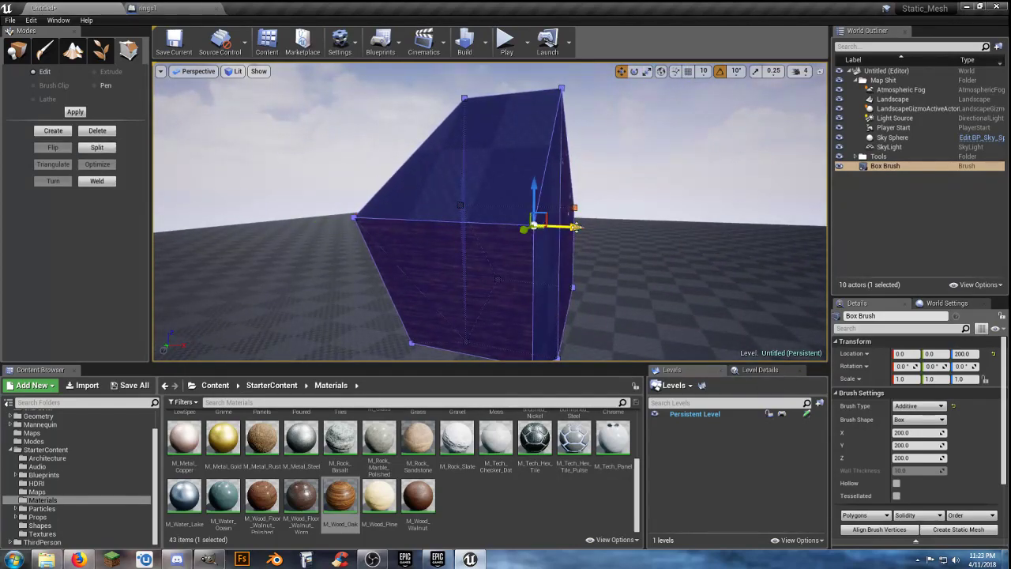
{"action": "left_click_drag", "start_coordinate": [601, 230], "coordinate": [671, 248]}
{"action": "mouse_move", "coordinate": [681, 279]}
{"action": "right_mouse_down"}
{"action": "mouse_move", "coordinate": [759, 285]}
{"action": "mouse_move", "coordinate": [649, 286]}
{"action": "mouse_move", "coordinate": [818, 282]}
{"action": "right_mouse_up"}
{"action": "key", "text": "a"}
{"action": "key", "text": "s"}
{"action": "key", "text": "a"}
{"action": "key", "text": "w"}
{"action": "mouse_move", "coordinate": [564, 286]}
{"action": "right_mouse_down"}
{"action": "mouse_move", "coordinate": [565, 166]}
{"action": "mouse_move", "coordinate": [624, 355]}
{"action": "mouse_move", "coordinate": [628, 327]}
{"action": "right_mouse_up"}
{"action": "key", "text": "s"}
{"action": "key", "text": "a"}
{"action": "mouse_move", "coordinate": [490, 284]}
{"action": "right_mouse_down"}
{"action": "mouse_move", "coordinate": [537, 251]}
{"action": "mouse_move", "coordinate": [557, 257]}
{"action": "mouse_move", "coordinate": [481, 247]}
{"action": "right_mouse_up"}
{"action": "key", "text": "w"}
{"action": "key", "text": "d"}
{"action": "mouse_move", "coordinate": [574, 283]}
{"action": "right_mouse_down"}
{"action": "mouse_move", "coordinate": [482, 270]}
{"action": "mouse_move", "coordinate": [452, 294]}
{"action": "right_mouse_up"}
{"action": "key", "text": "s"}
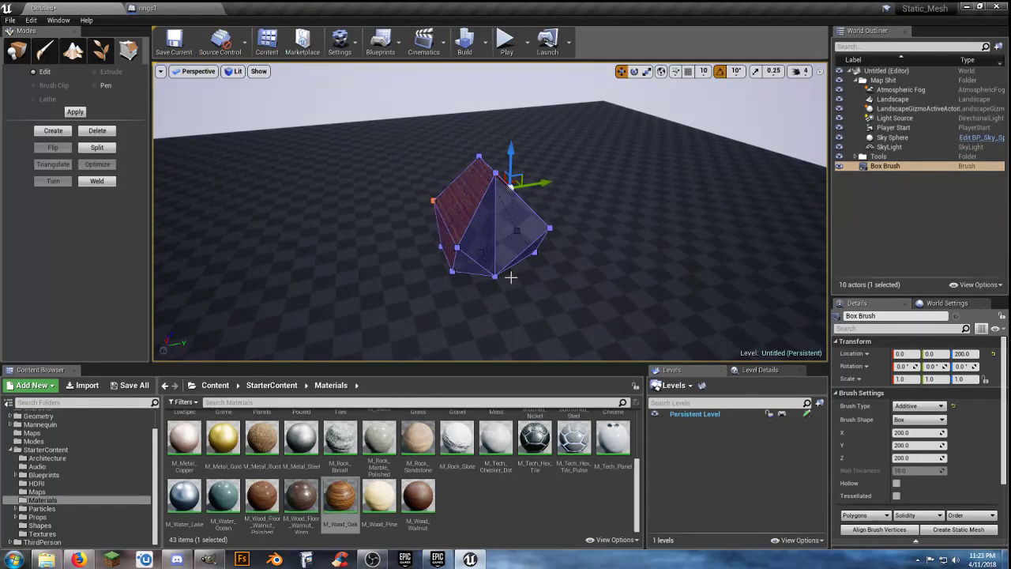
- Leave Geometry Editing for Place mode and play-test the level, running the character around the reshaped brush before ending play
{"action": "left_click", "coordinate": [16, 51]}
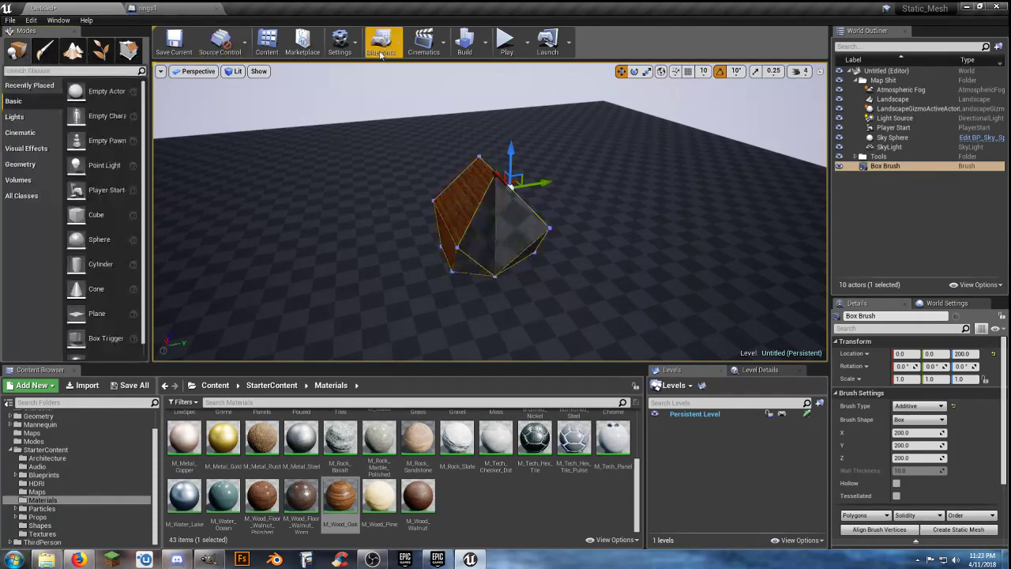
{"action": "left_click", "coordinate": [504, 44]}
{"action": "key", "text": "w"}
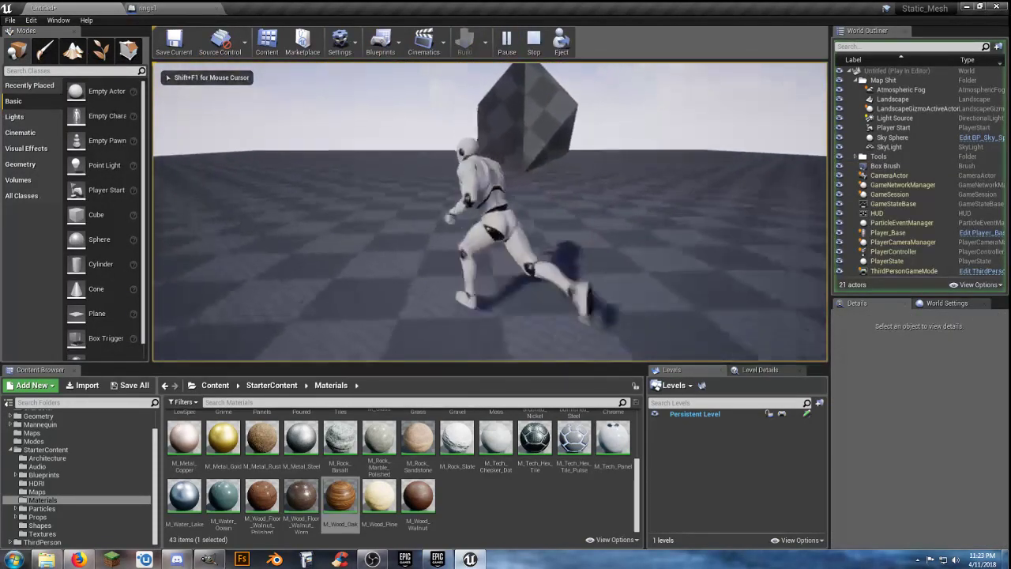
{"action": "key", "text": "w"}
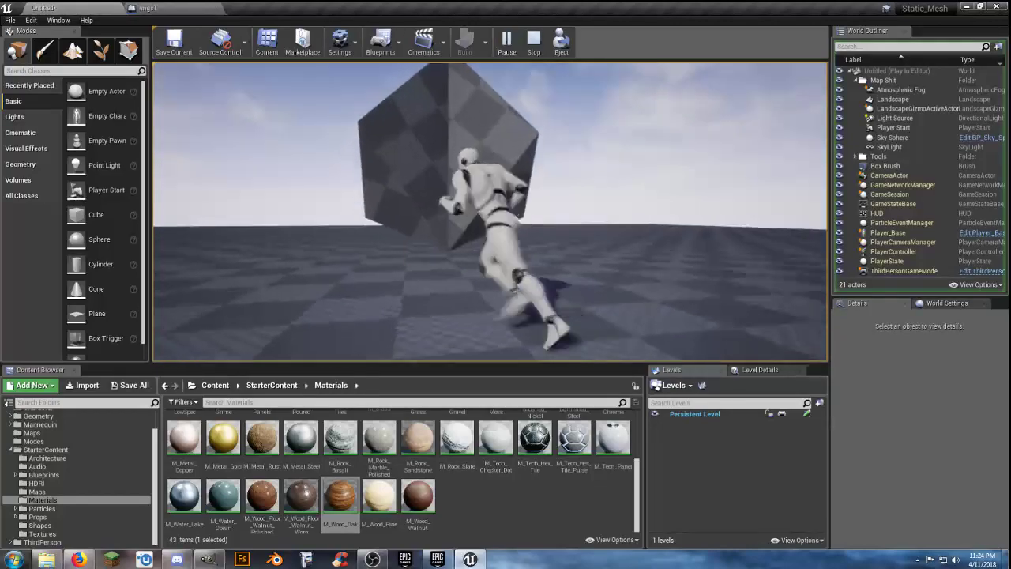
{"action": "key", "text": "Escape"}
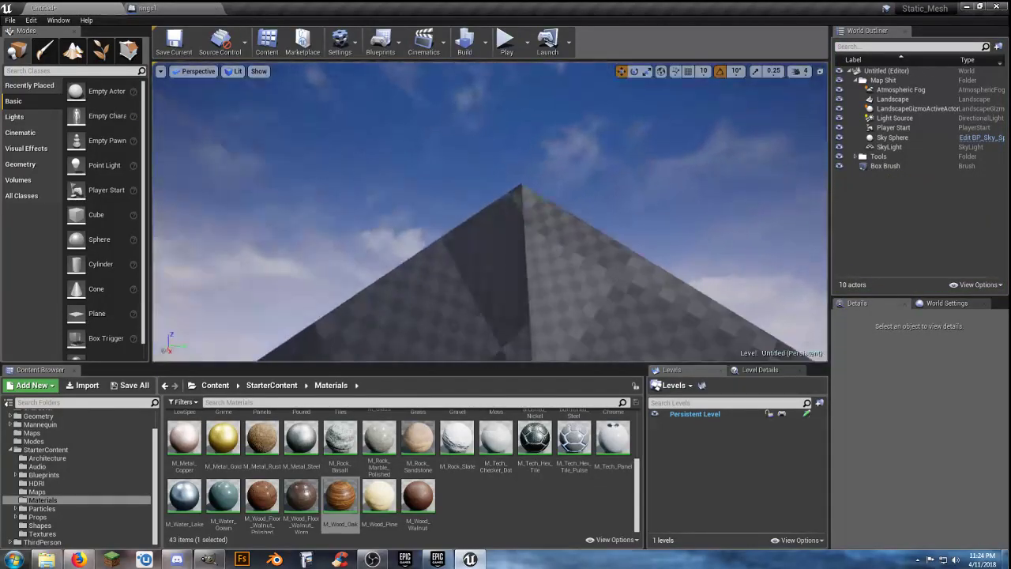
- Delete the reshaped box brush from the level
{"action": "right_click_drag", "start_coordinate": [490, 212], "coordinate": [491, 175]}
{"action": "key", "text": "s"}
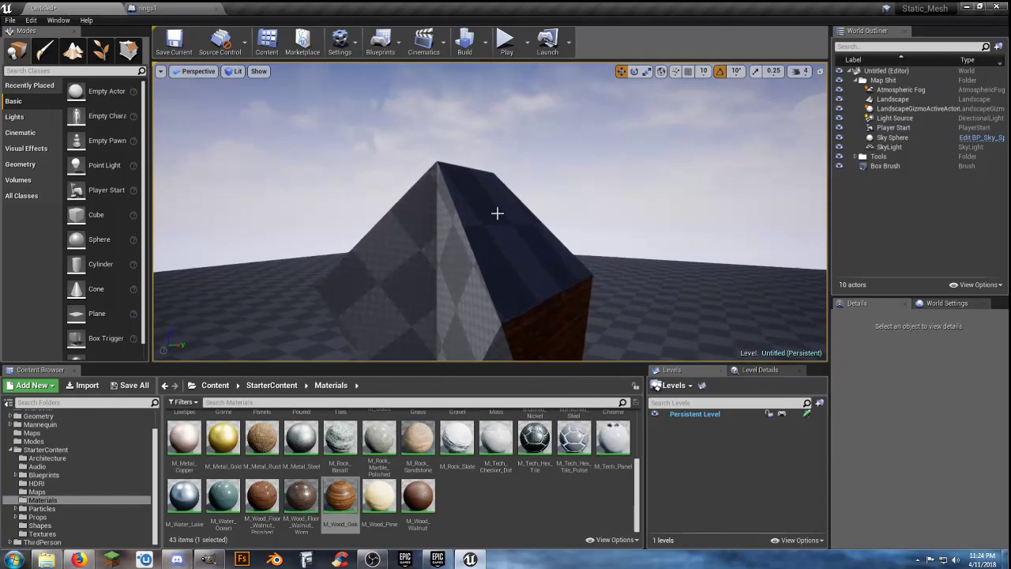
{"action": "left_click", "coordinate": [500, 248]}
{"action": "key", "text": "Delete"}
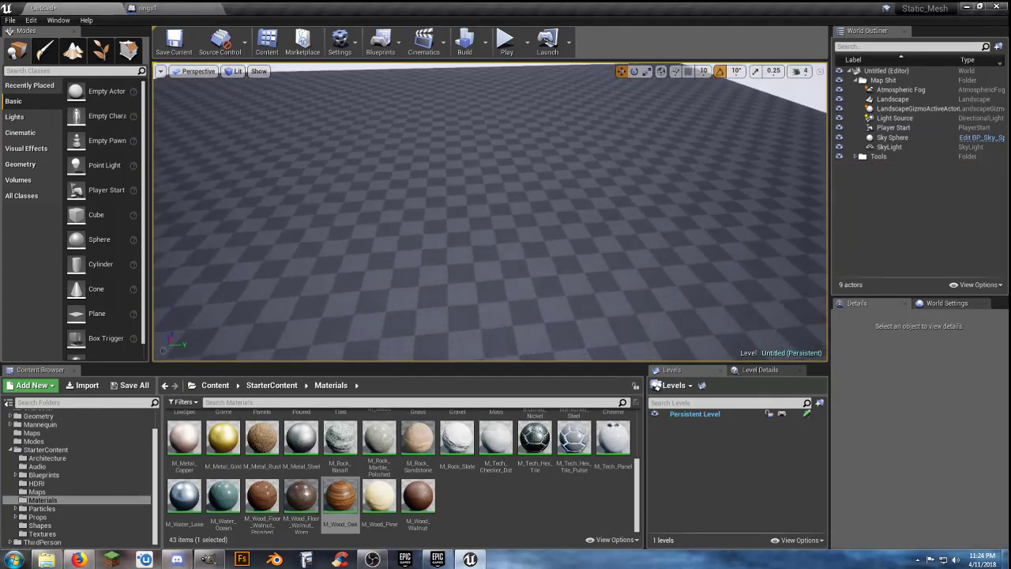
- Place an additive Linear Stair geometry brush on the checkered floor
{"action": "mouse_move", "coordinate": [490, 212]}
{"action": "right_mouse_down"}
{"action": "mouse_move", "coordinate": [489, 202]}
{"action": "mouse_move", "coordinate": [490, 230]}
{"action": "right_mouse_up"}
{"action": "key", "text": "w"}
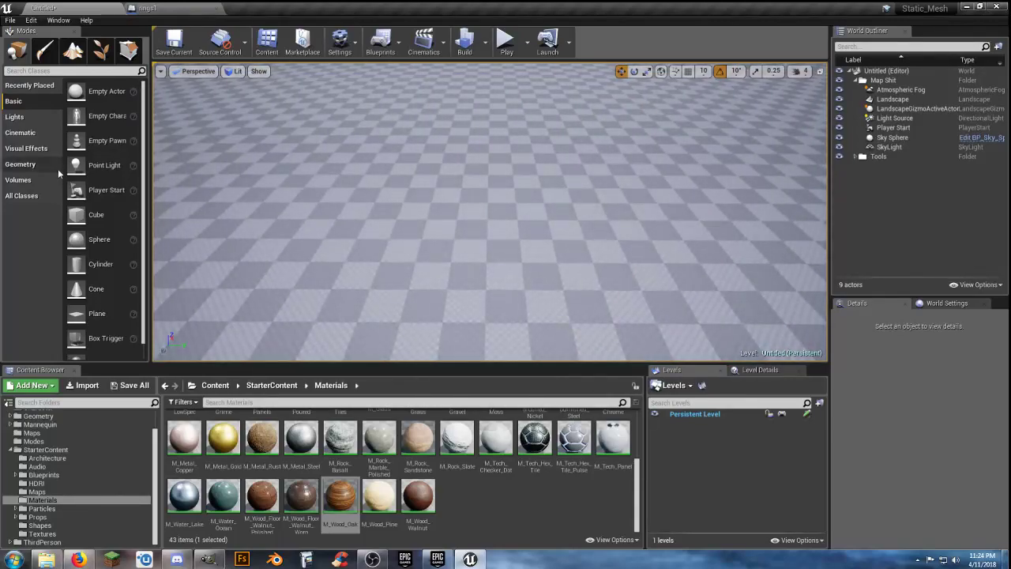
{"action": "left_click", "coordinate": [28, 168]}
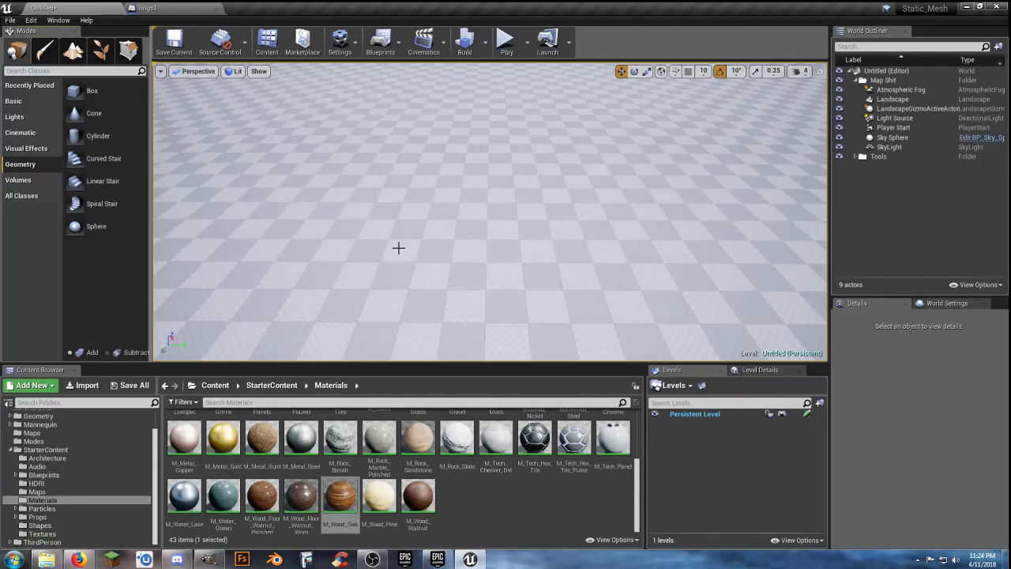
{"action": "right_click_drag", "start_coordinate": [400, 245], "coordinate": [400, 224]}
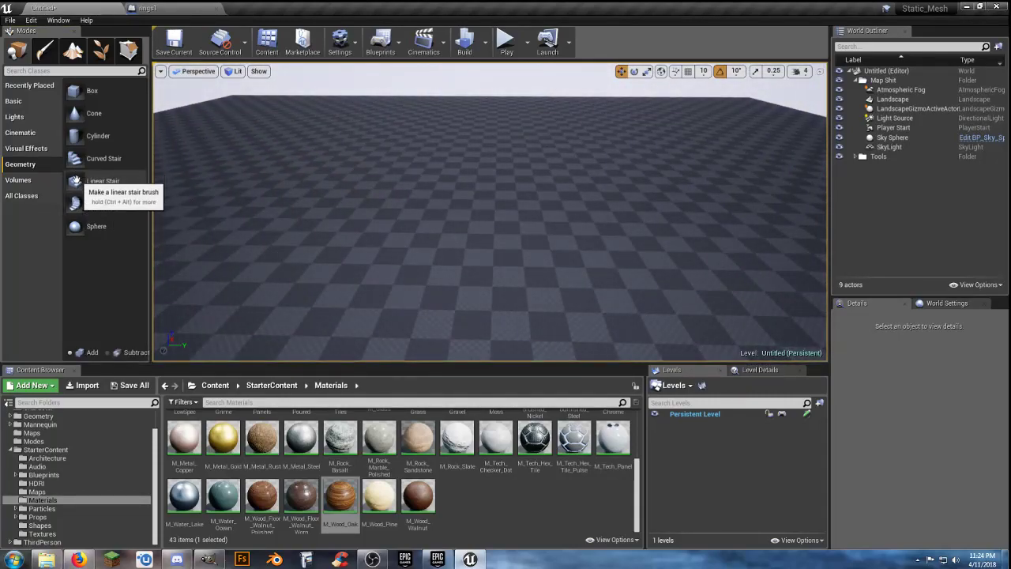
{"action": "mouse_move", "coordinate": [103, 181]}
{"action": "left_mouse_down"}
{"action": "mouse_move", "coordinate": [395, 243]}
{"action": "mouse_move", "coordinate": [403, 268]}
{"action": "left_mouse_up"}
{"action": "mouse_move", "coordinate": [403, 268]}
{"action": "right_mouse_down"}
{"action": "mouse_move", "coordinate": [336, 277]}
{"action": "mouse_move", "coordinate": [367, 281]}
{"action": "right_mouse_up"}
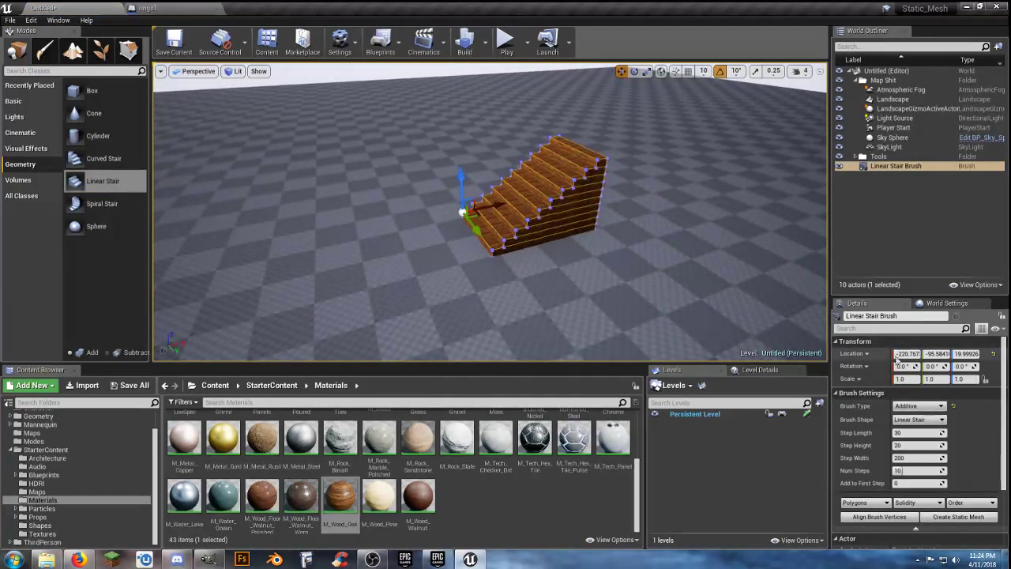
- Set the Linear Stair Brush's location to X 0, Y 0, Z 20
{"action": "left_click", "coordinate": [911, 354]}
{"action": "type", "text": "0"}
{"action": "key", "text": "Tab"}
{"action": "type", "text": "0"}
{"action": "key", "text": "Tab"}
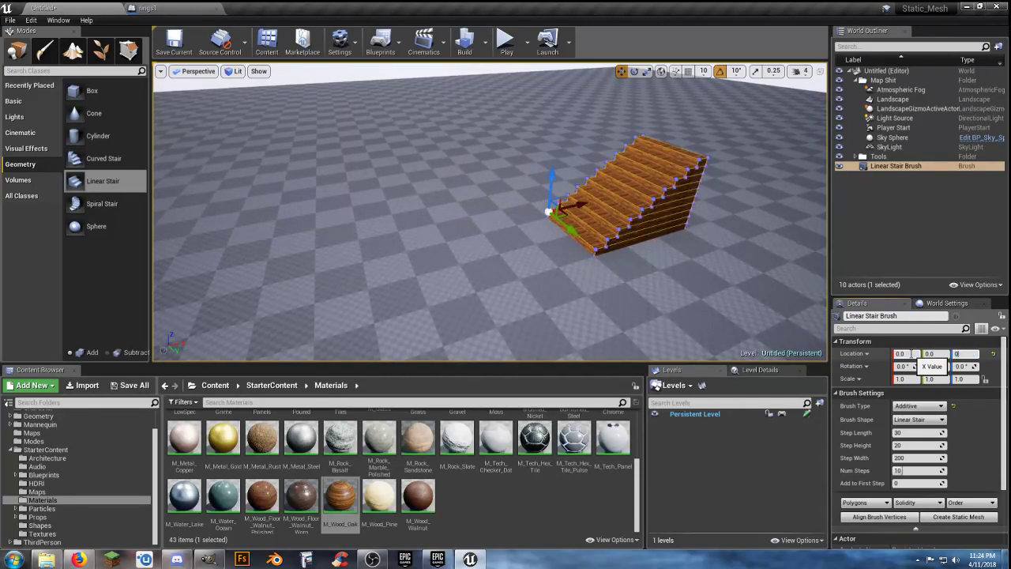
{"action": "type", "text": "0"}
{"action": "key", "text": "Return"}
{"action": "left_click", "coordinate": [971, 356]}
{"action": "type", "text": "20"}
{"action": "key", "text": "Tab"}
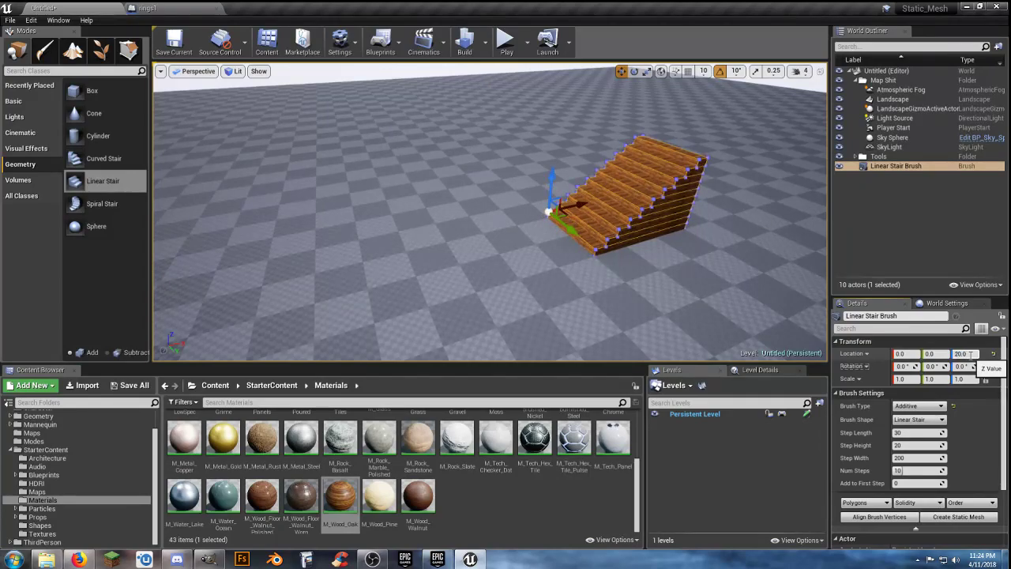
- Set the Linear Stair Brush's number of steps to 15
{"action": "mouse_move", "coordinate": [600, 245]}
{"action": "right_mouse_down"}
{"action": "mouse_move", "coordinate": [545, 244]}
{"action": "mouse_move", "coordinate": [505, 225]}
{"action": "right_mouse_up"}
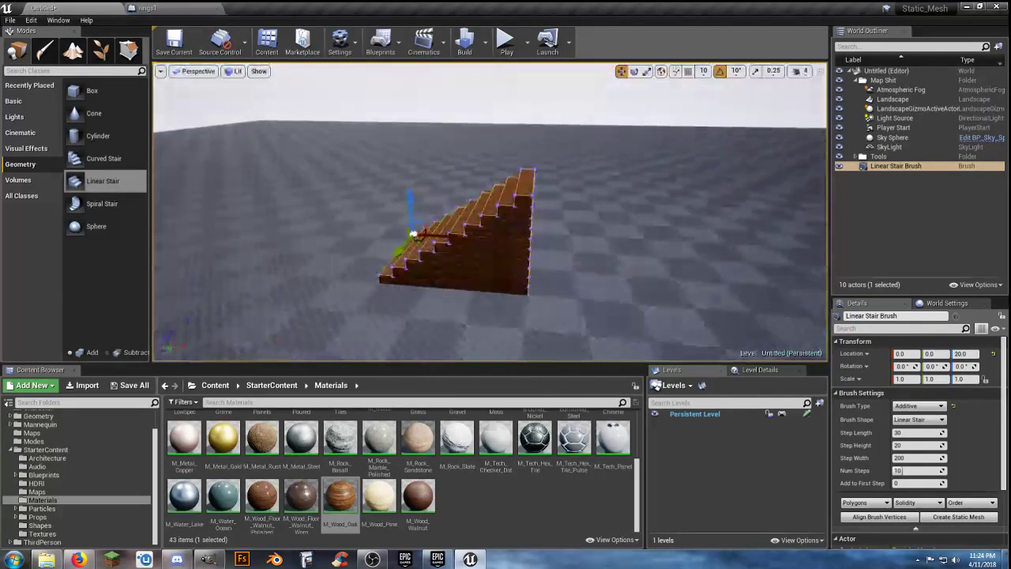
{"action": "right_click_drag", "start_coordinate": [567, 291], "coordinate": [575, 290]}
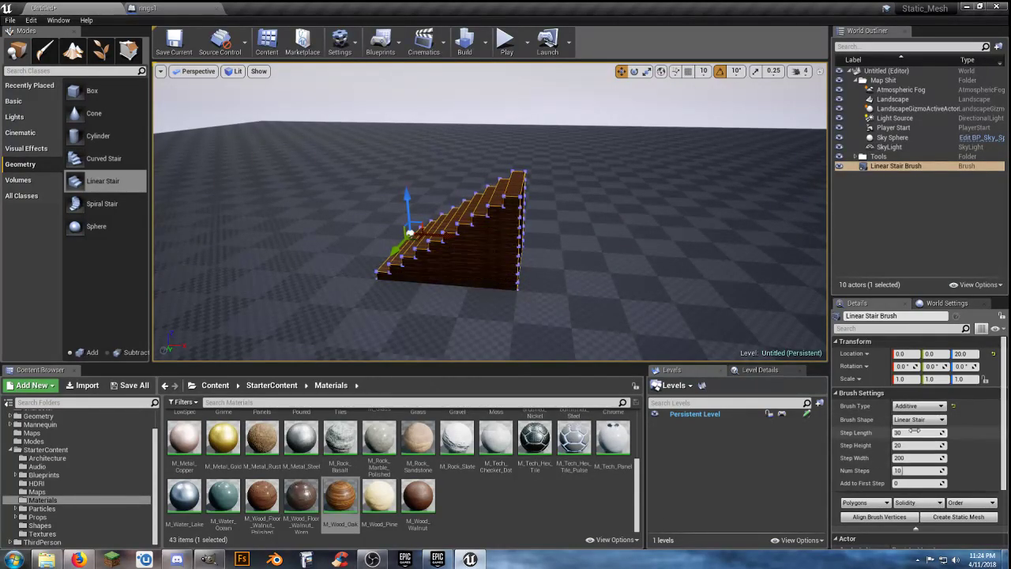
{"action": "left_click", "coordinate": [910, 471]}
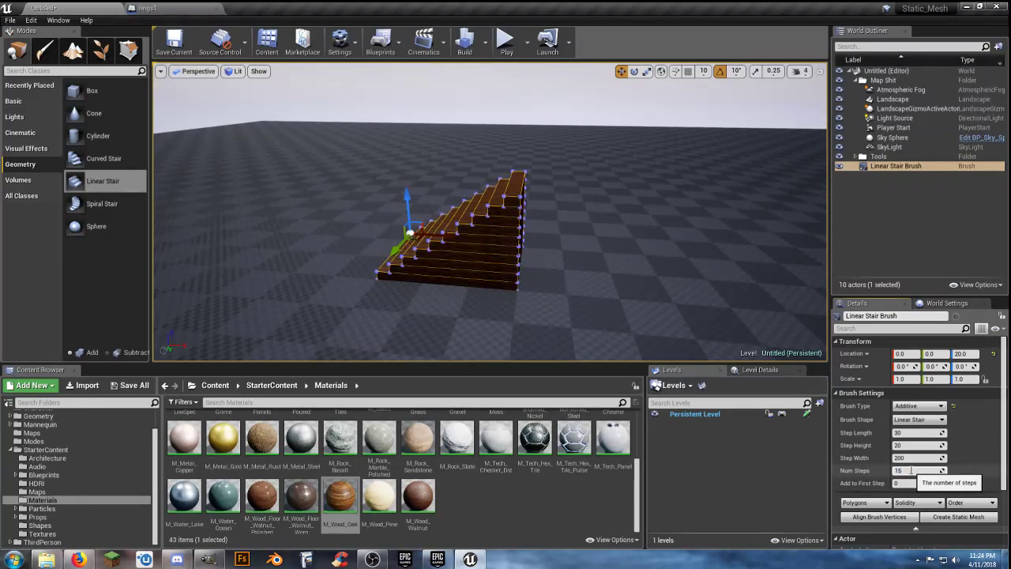
{"action": "type", "text": "15"}
{"action": "key", "text": "Tab"}
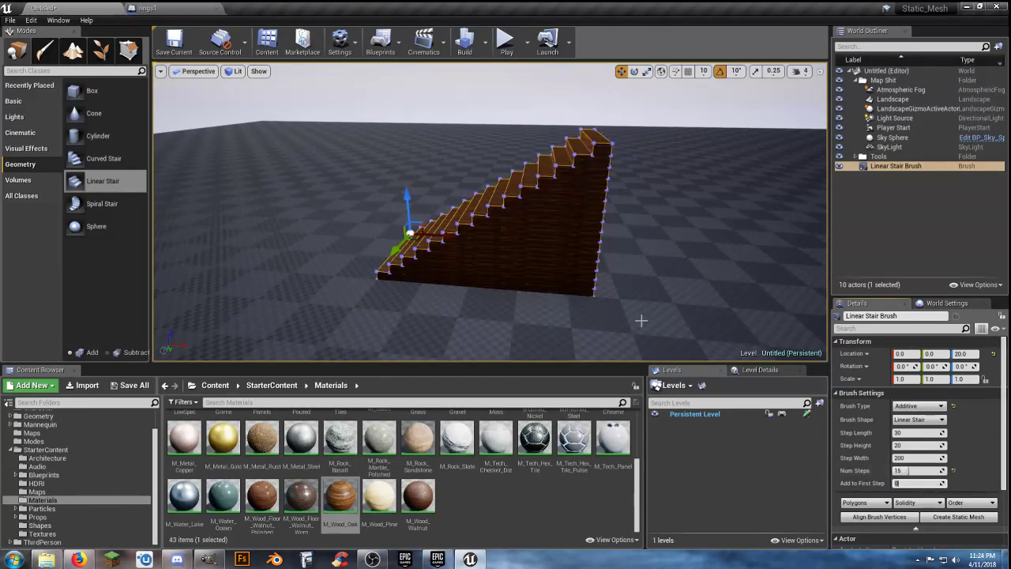
- Set the Linear Stair Brush's step length to 40
{"action": "right_click_drag", "start_coordinate": [695, 269], "coordinate": [703, 269]}
{"action": "mouse_move", "coordinate": [416, 278]}
{"action": "right_mouse_down"}
{"action": "mouse_move", "coordinate": [387, 278]}
{"action": "mouse_move", "coordinate": [416, 278]}
{"action": "right_mouse_up"}
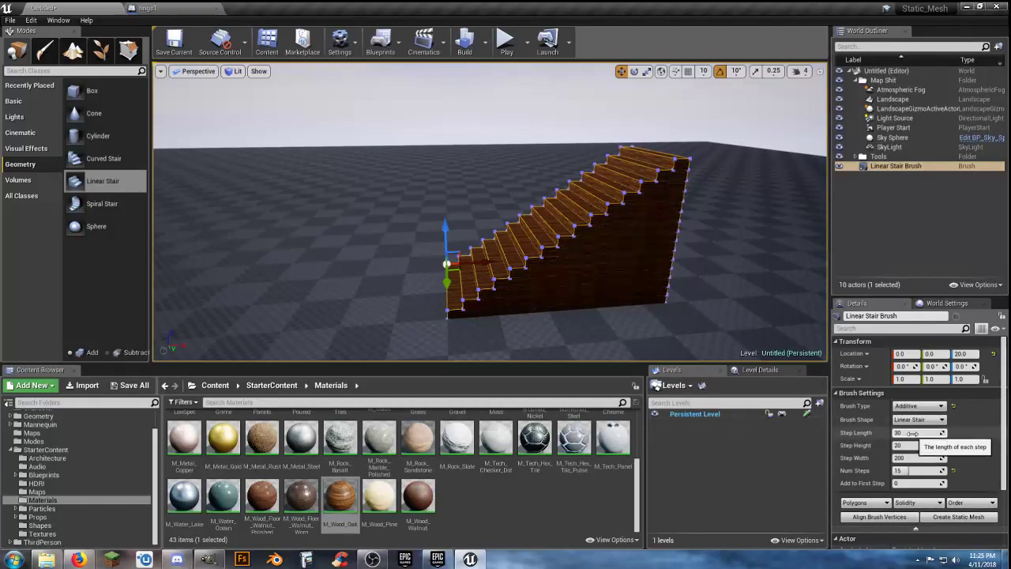
{"action": "left_click", "coordinate": [912, 432]}
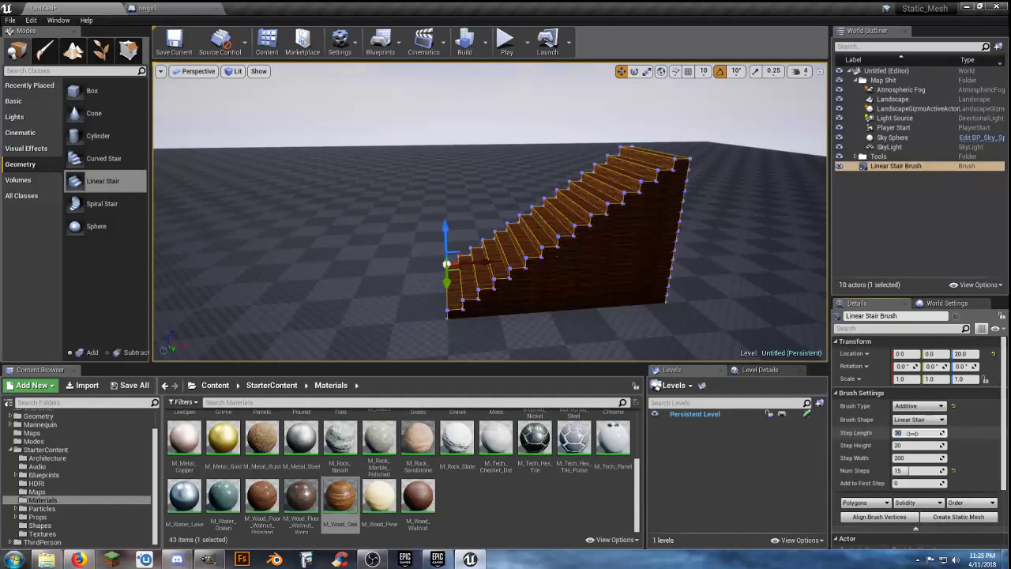
{"action": "key", "text": "Tab"}
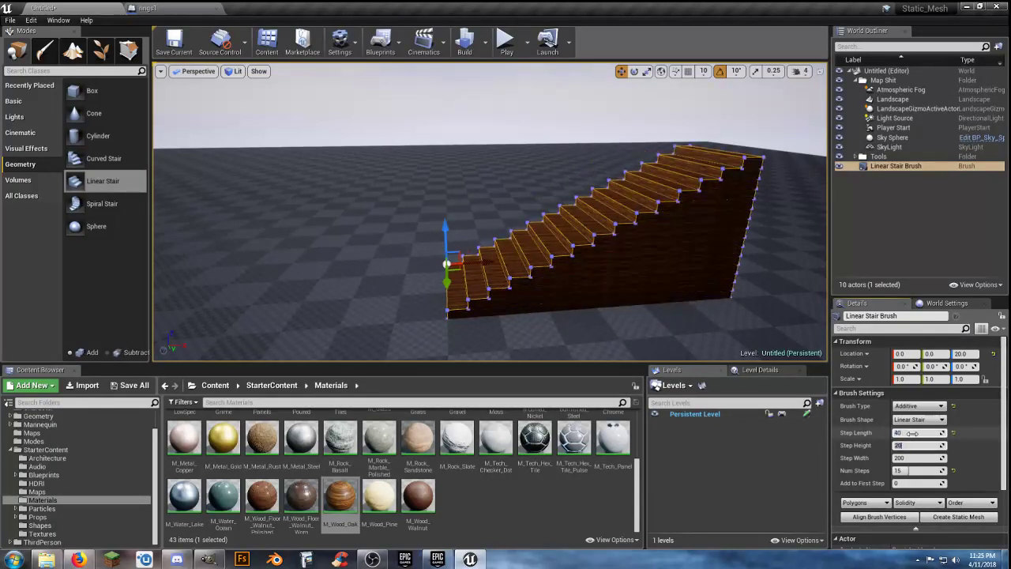
- Try a step height of 30 on the Linear Stair Brush, and settle on 25
{"action": "type", "text": "3"}
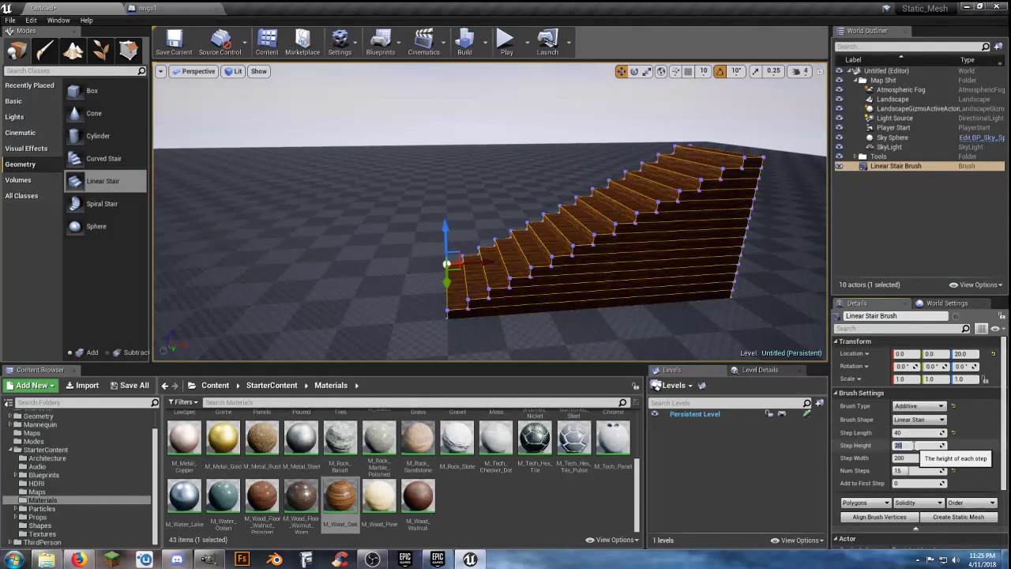
{"action": "type", "text": "0"}
{"action": "key", "text": "Return"}
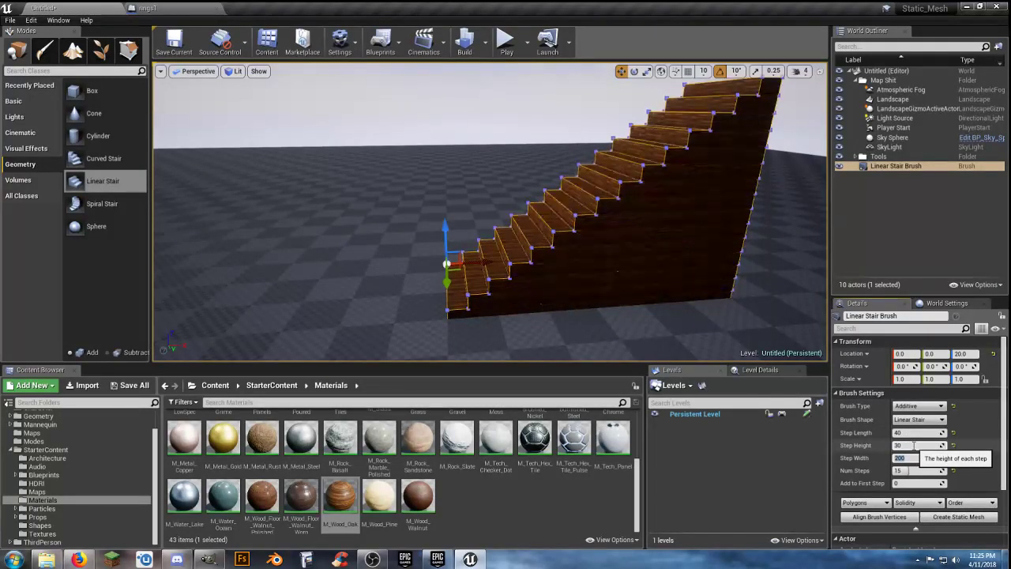
{"action": "type", "text": "25"}
{"action": "key", "text": "Tab"}
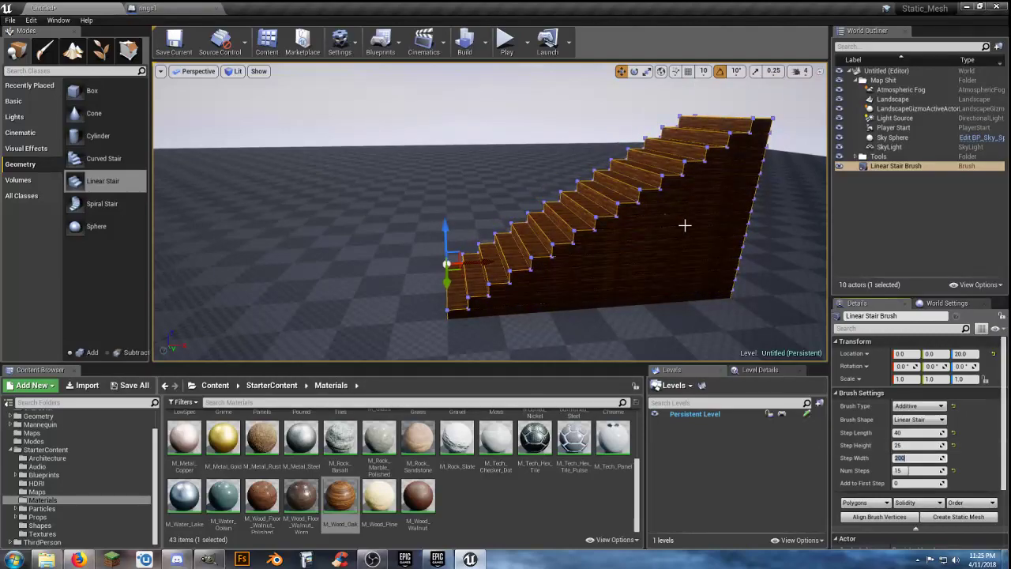
- Start a play-test of the level from the current Player Start and end it
{"action": "left_click", "coordinate": [505, 40]}
{"action": "left_click", "coordinate": [480, 211]}
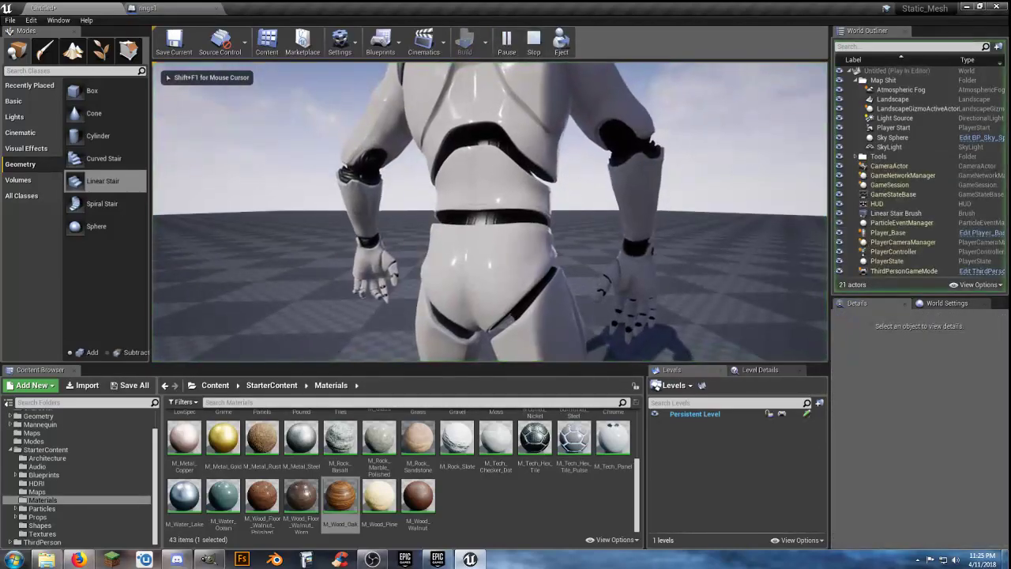
{"action": "key", "text": "Escape"}
- Move the Player Start away from the foot of the staircase, to about -447 on X
{"action": "right_click_drag", "start_coordinate": [490, 226], "coordinate": [537, 272]}
{"action": "right_click_drag", "start_coordinate": [474, 181], "coordinate": [444, 180]}
{"action": "key", "text": "s"}
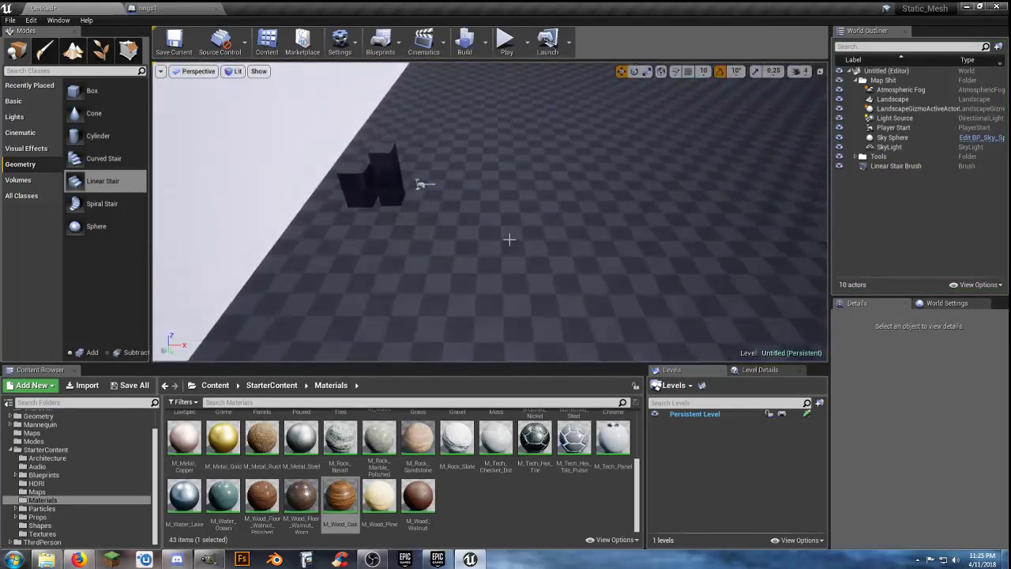
{"action": "left_click", "coordinate": [423, 185]}
{"action": "right_click_drag", "start_coordinate": [702, 252], "coordinate": [668, 251]}
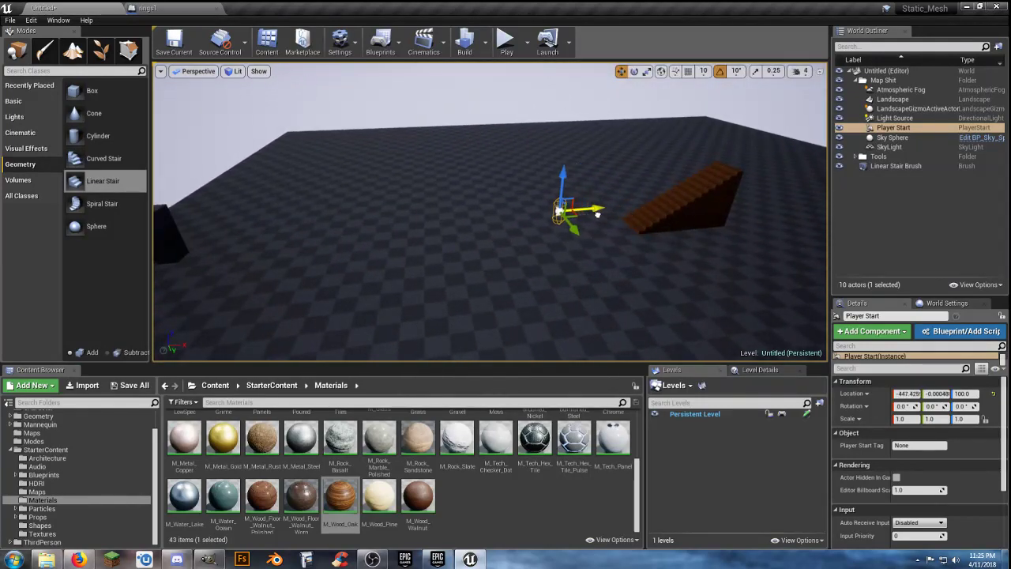
- Play-test the level by running the character up the linear stairs and around them, and end the session
{"action": "left_click", "coordinate": [507, 43]}
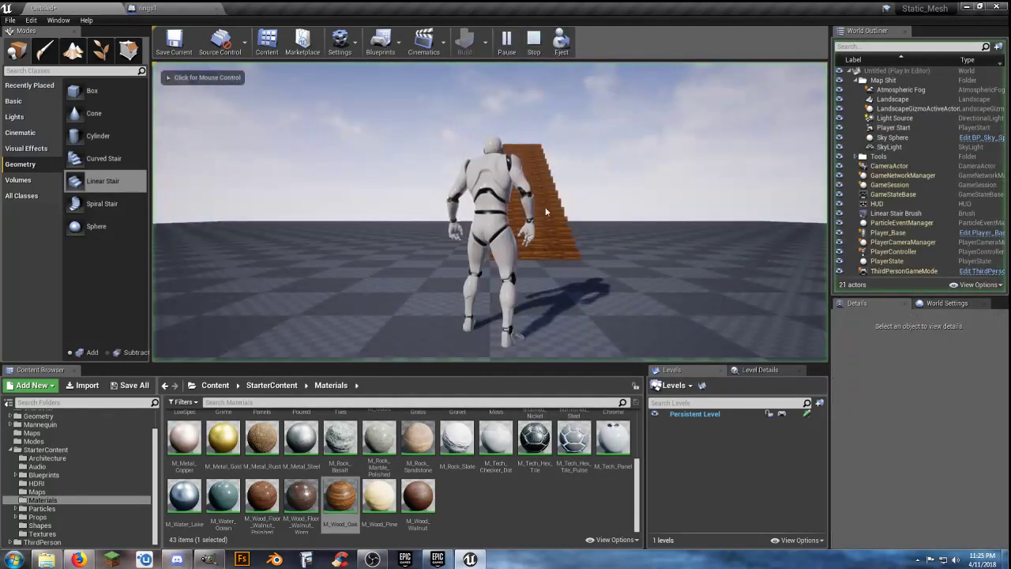
{"action": "key", "text": "w"}
{"action": "key", "text": "w"}
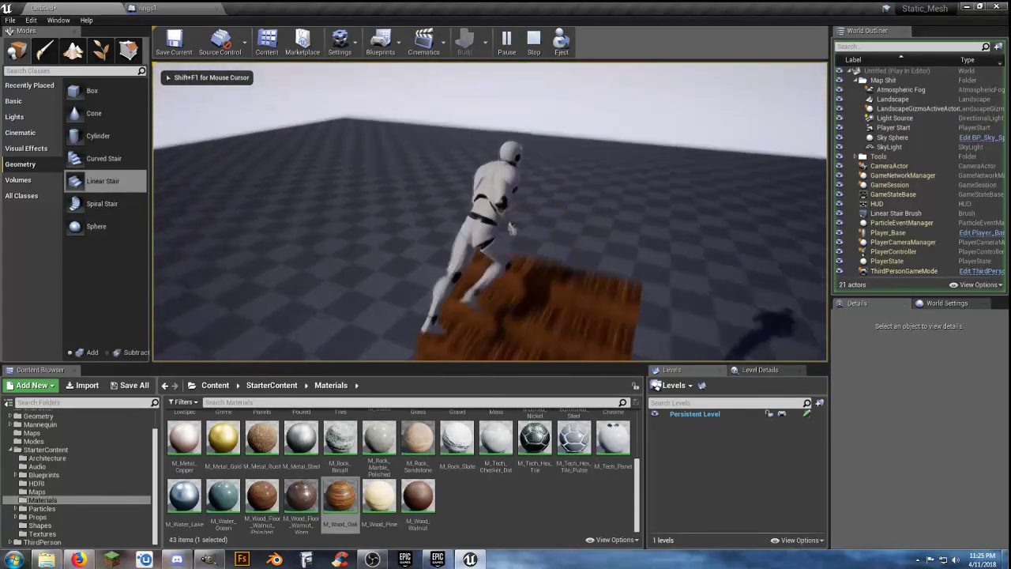
{"action": "key", "text": "a"}
{"action": "key", "text": "d"}
{"action": "key", "text": "w"}
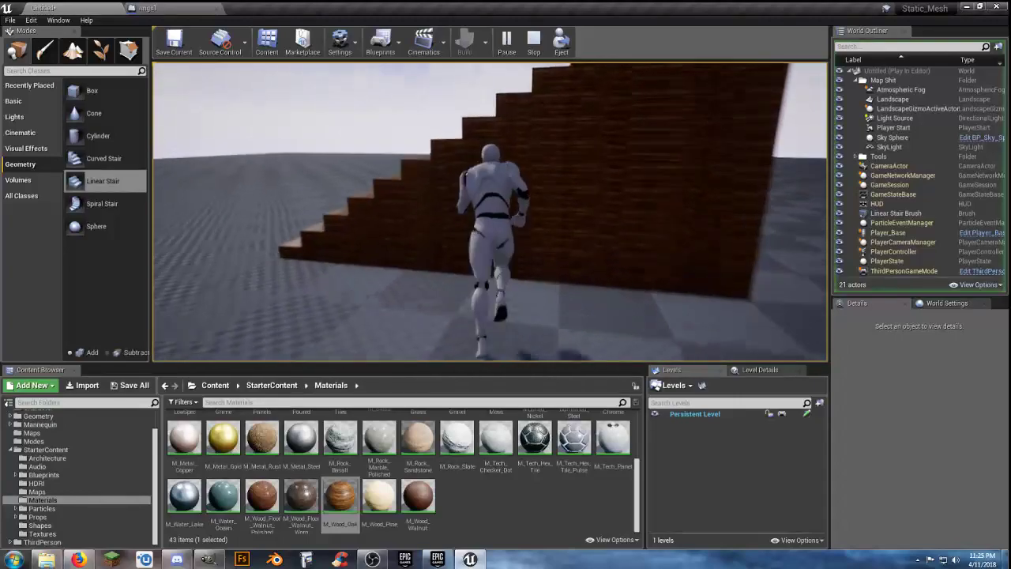
{"action": "key", "text": "s"}
{"action": "key", "text": "a"}
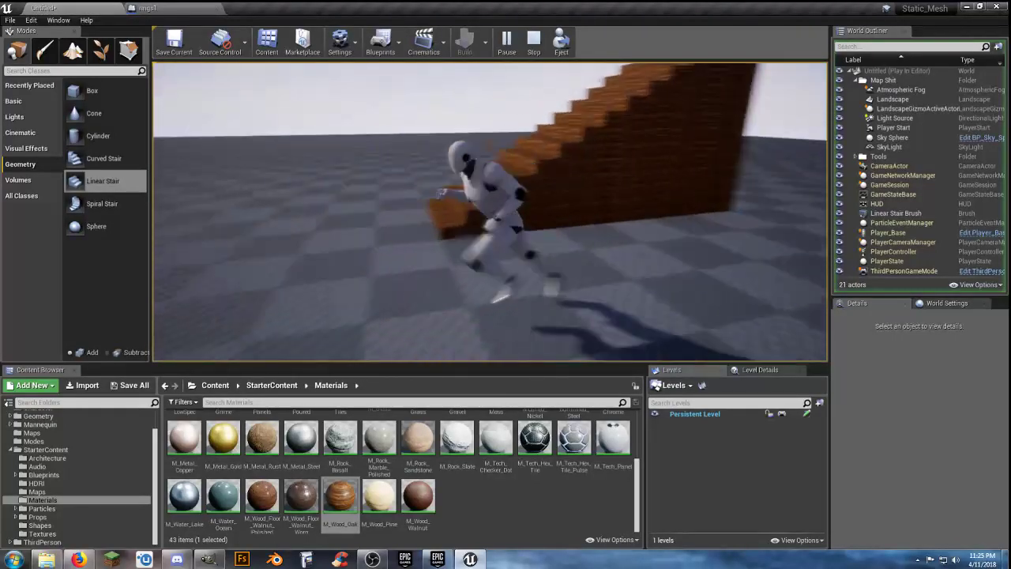
{"action": "key", "text": "Escape"}
{"action": "mouse_move", "coordinate": [578, 230]}
{"action": "right_mouse_down"}
{"action": "mouse_move", "coordinate": [588, 150]}
{"action": "mouse_move", "coordinate": [624, 225]}
{"action": "mouse_move", "coordinate": [580, 228]}
{"action": "right_mouse_up"}
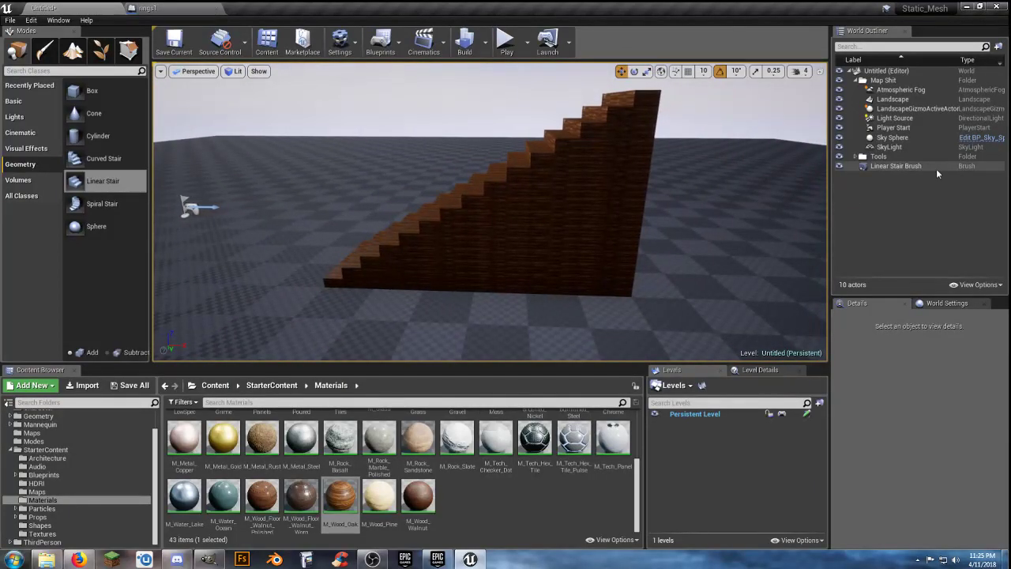
- Duplicate the Linear Stair Brush and move the copy along X to about 219
{"action": "left_click", "coordinate": [905, 167]}
{"action": "right_click_drag", "start_coordinate": [629, 249], "coordinate": [663, 239]}
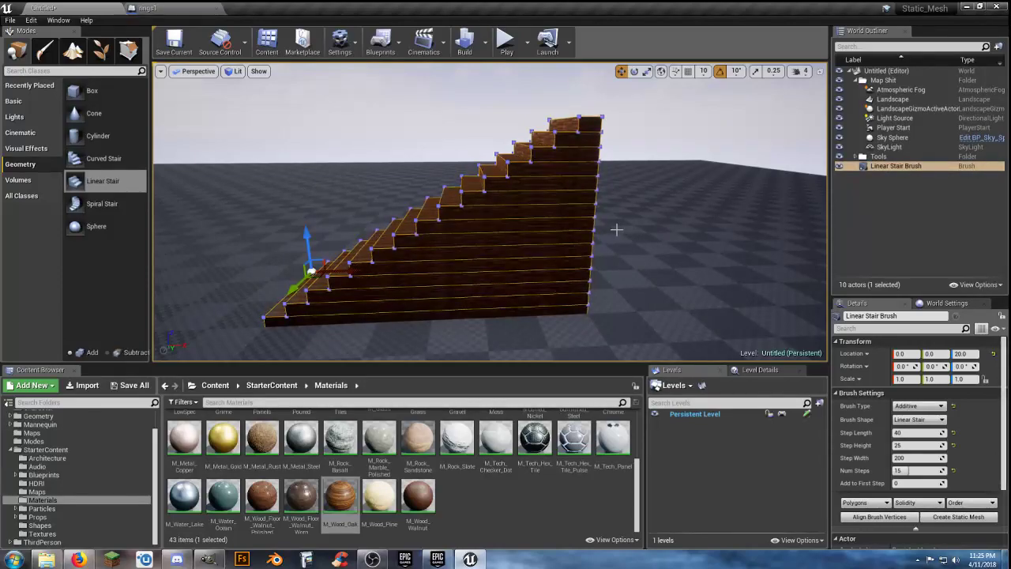
{"action": "key", "text": "ctrl+w"}
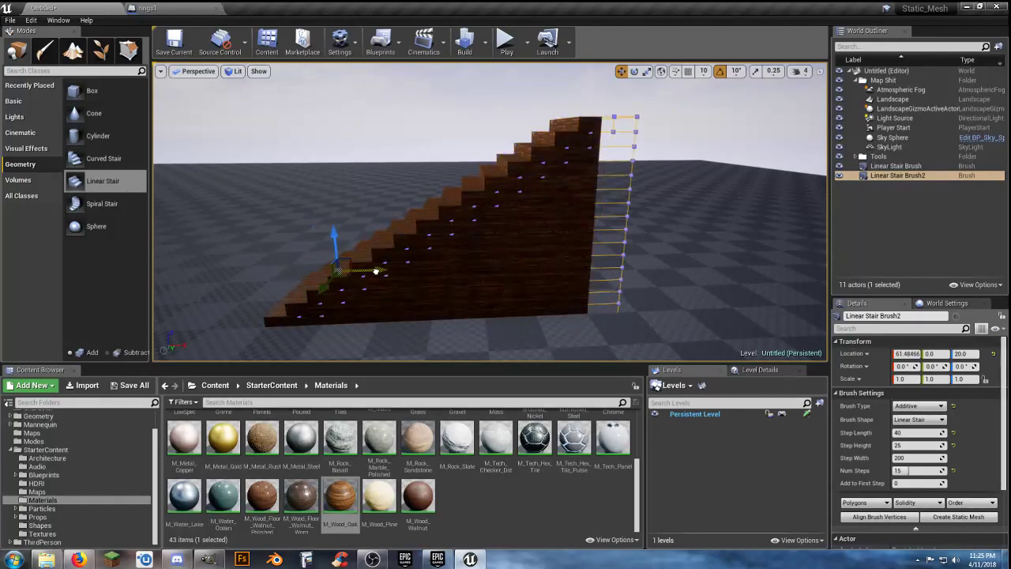
{"action": "left_click_drag", "start_coordinate": [401, 271], "coordinate": [726, 287]}
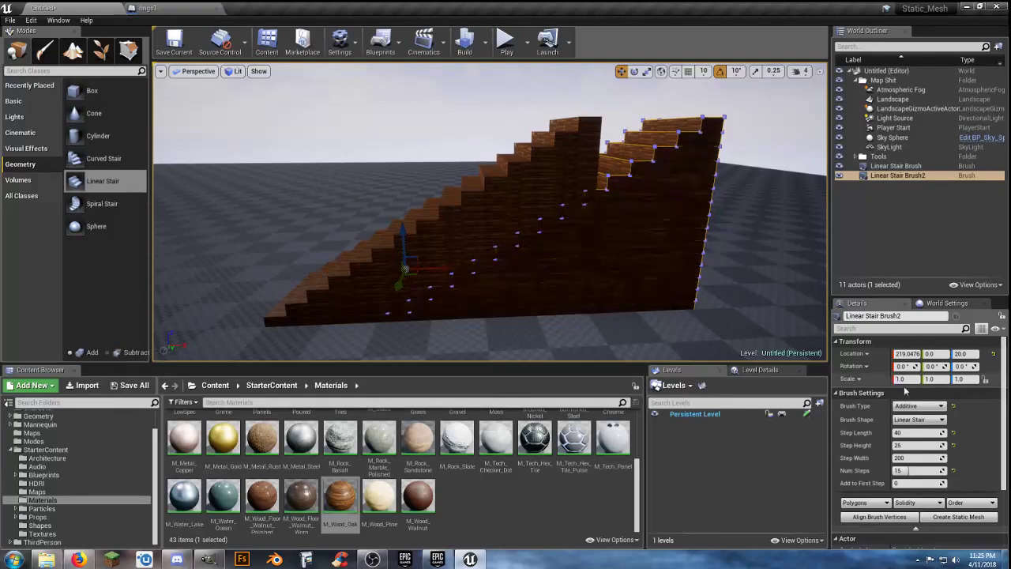
- Make the duplicated stair brush Subtractive and move it along X to about 40, hollowing out the area beneath the steps
{"action": "left_click", "coordinate": [919, 405]}
{"action": "left_click", "coordinate": [922, 424]}
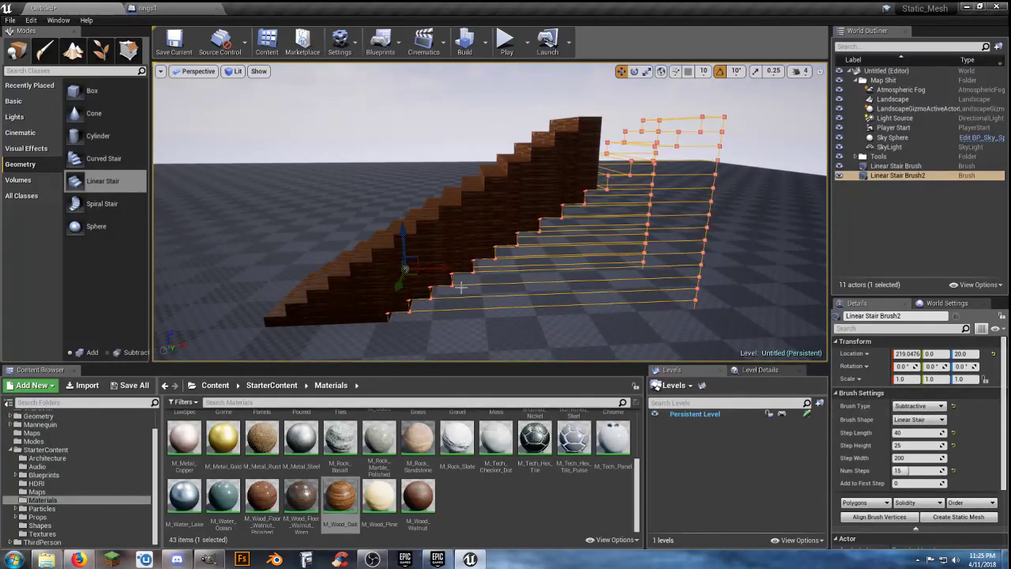
{"action": "left_click_drag", "start_coordinate": [440, 268], "coordinate": [368, 275]}
{"action": "right_click_drag", "start_coordinate": [422, 295], "coordinate": [552, 286]}
{"action": "key", "text": "w"}
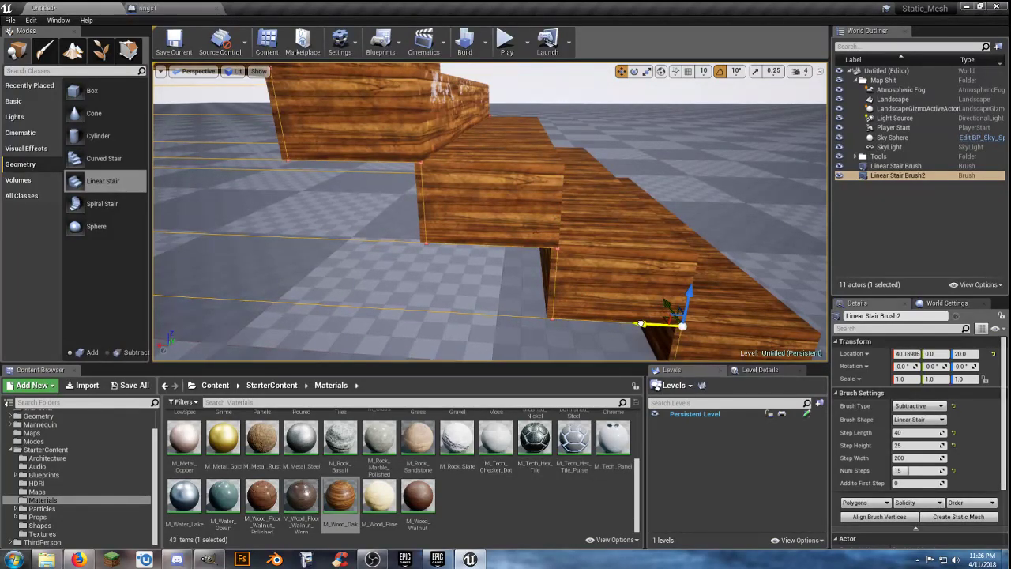
{"action": "right_click_drag", "start_coordinate": [595, 284], "coordinate": [253, 226]}
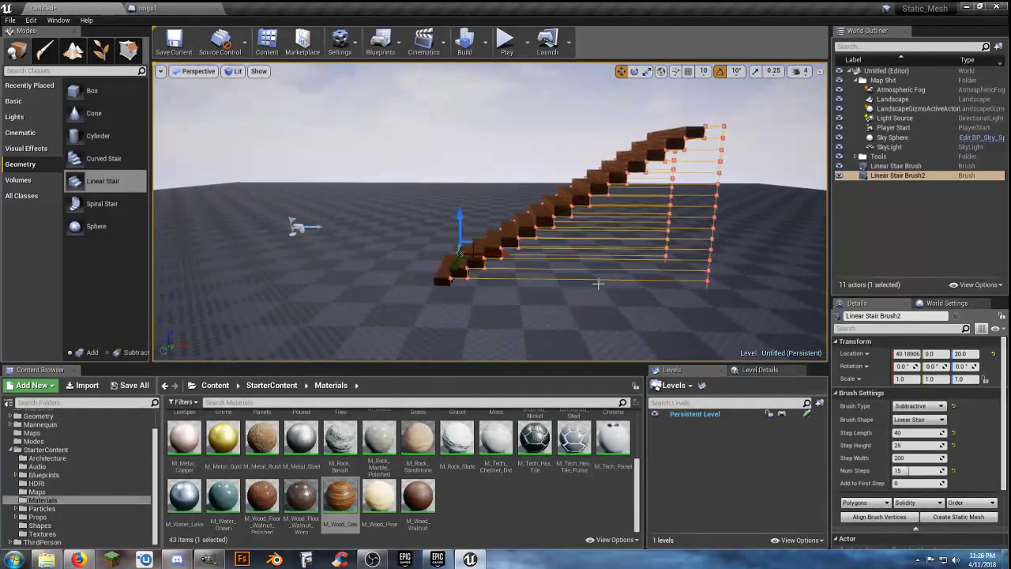
- Set the subtractive stair brush's number of steps to 14
{"action": "left_click", "coordinate": [918, 471]}
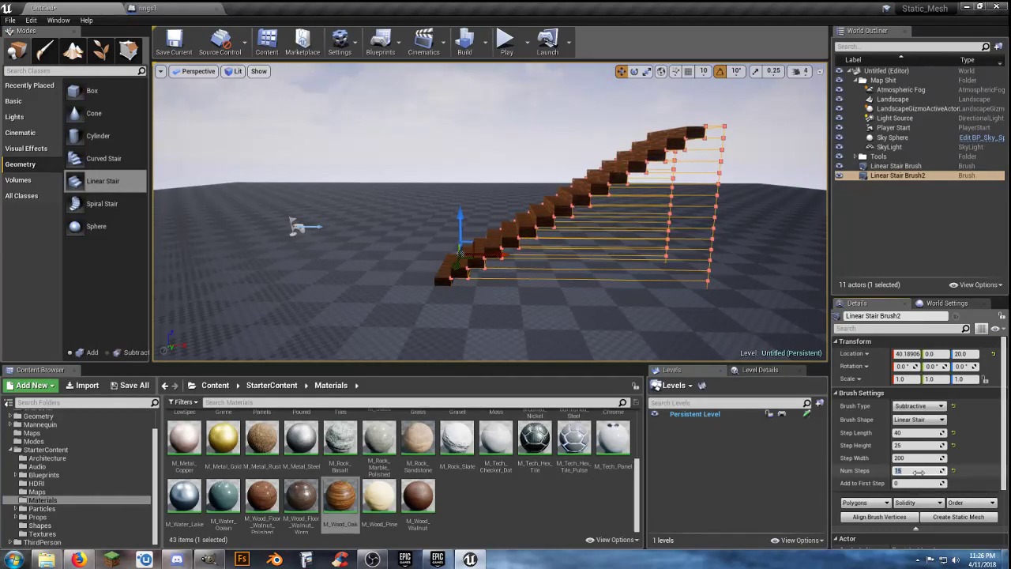
{"action": "type", "text": "14"}
{"action": "key", "text": "Return"}
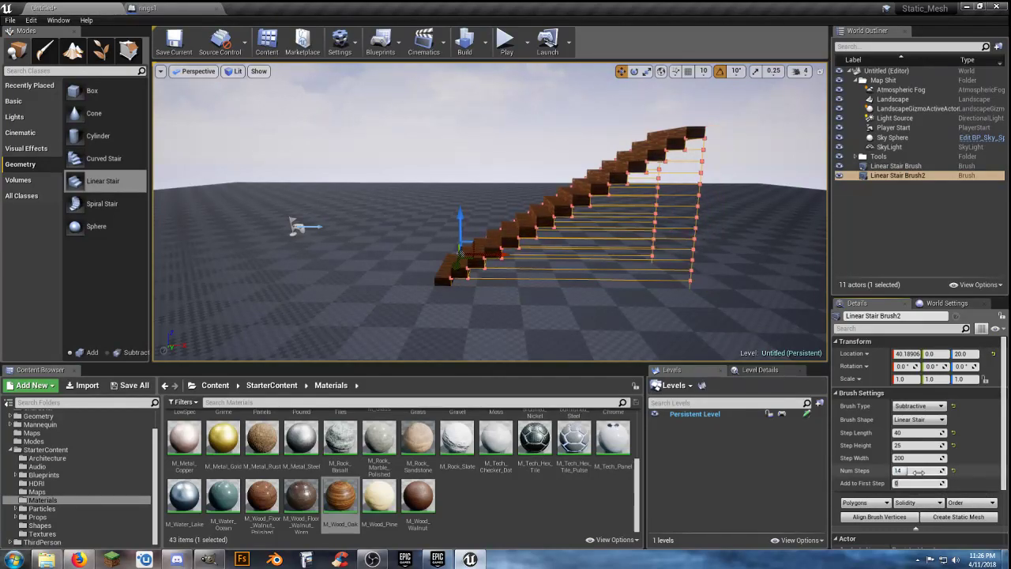
{"action": "right_click_drag", "start_coordinate": [751, 279], "coordinate": [721, 298]}
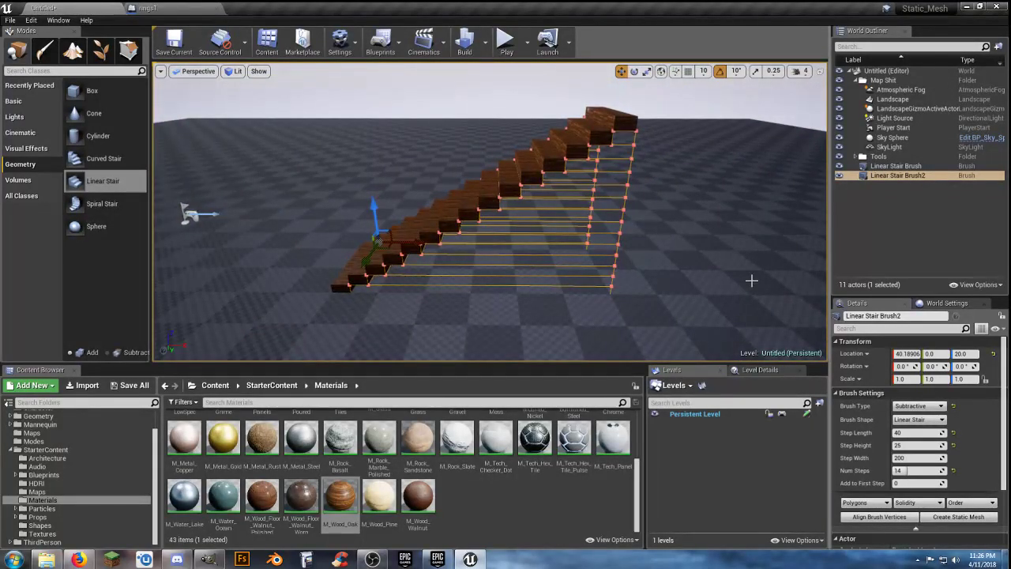
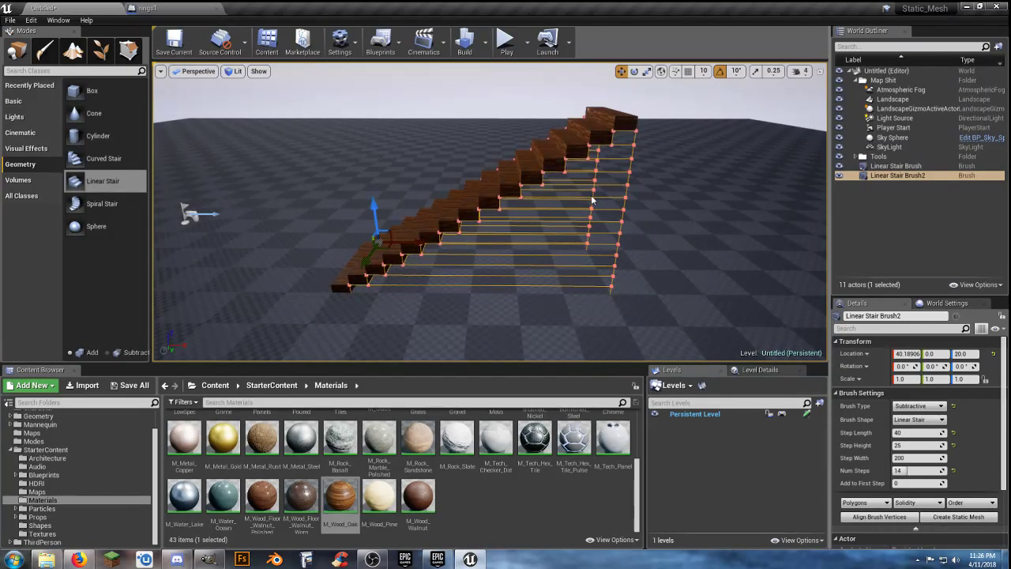
- Convert both linear stair brushes into one static mesh named Wood_Floater, stored in the Assets/Stairs folder
{"action": "left_click", "coordinate": [914, 167]}
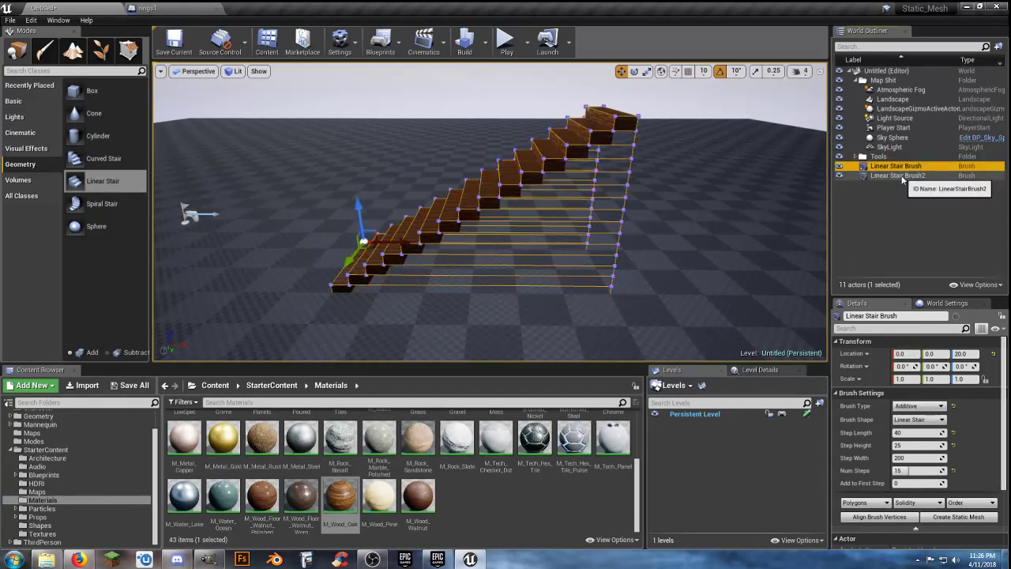
{"action": "left_click", "coordinate": [902, 178], "text": "shift"}
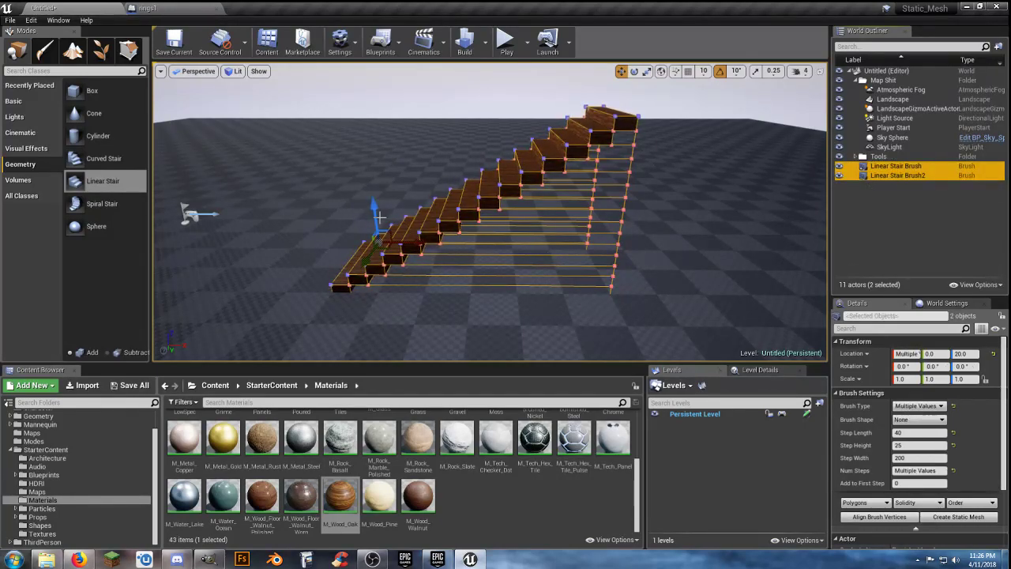
{"action": "left_click", "coordinate": [952, 519]}
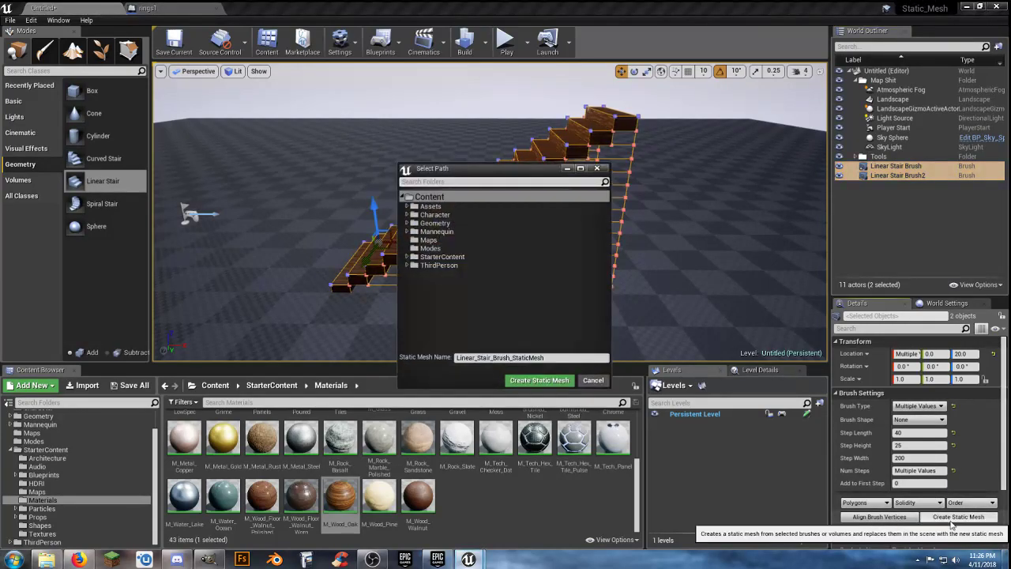
{"action": "left_click", "coordinate": [406, 206]}
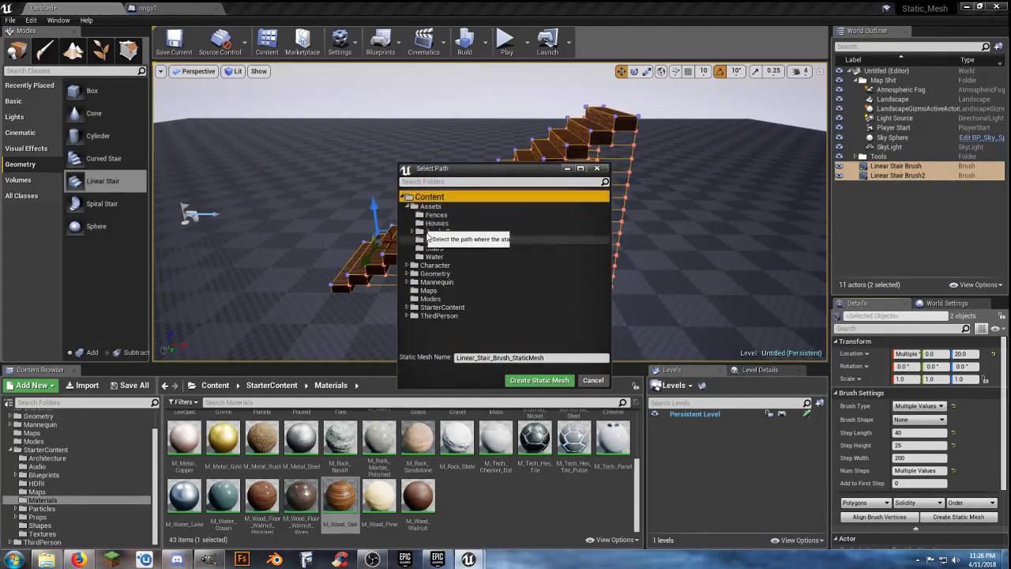
{"action": "left_click", "coordinate": [434, 248]}
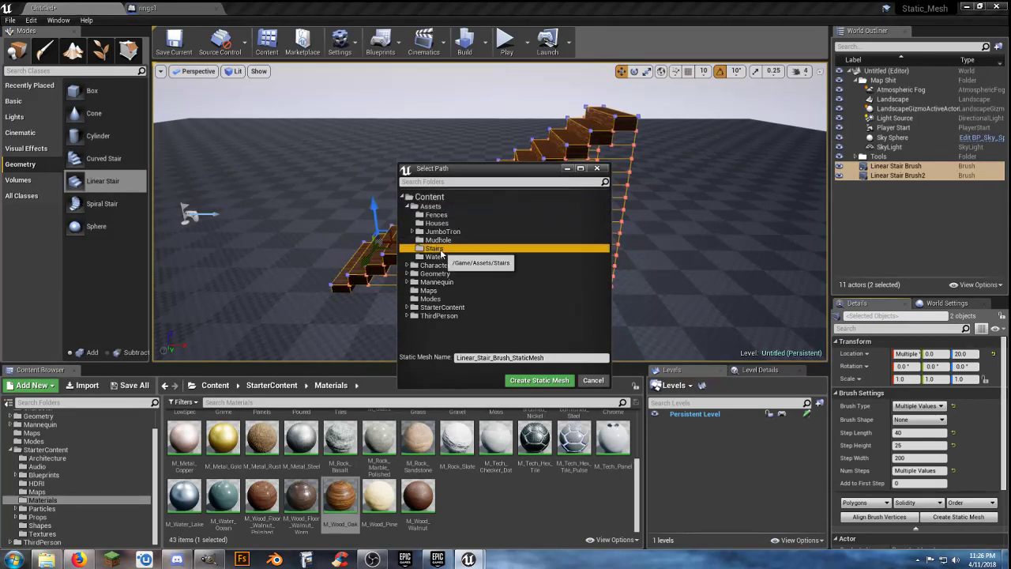
{"action": "left_click", "coordinate": [584, 357]}
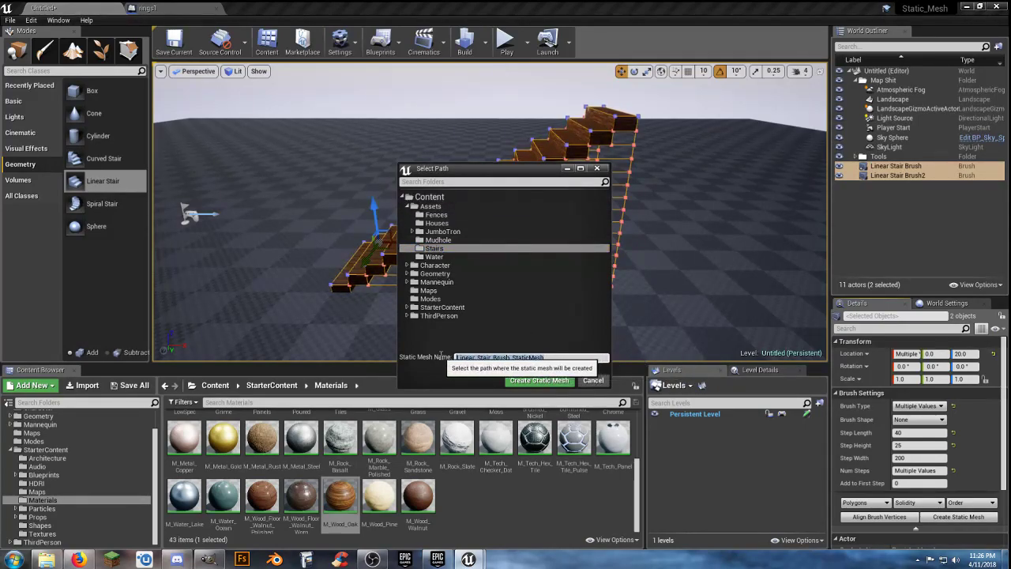
{"action": "type", "text": "Wood_Floater"}
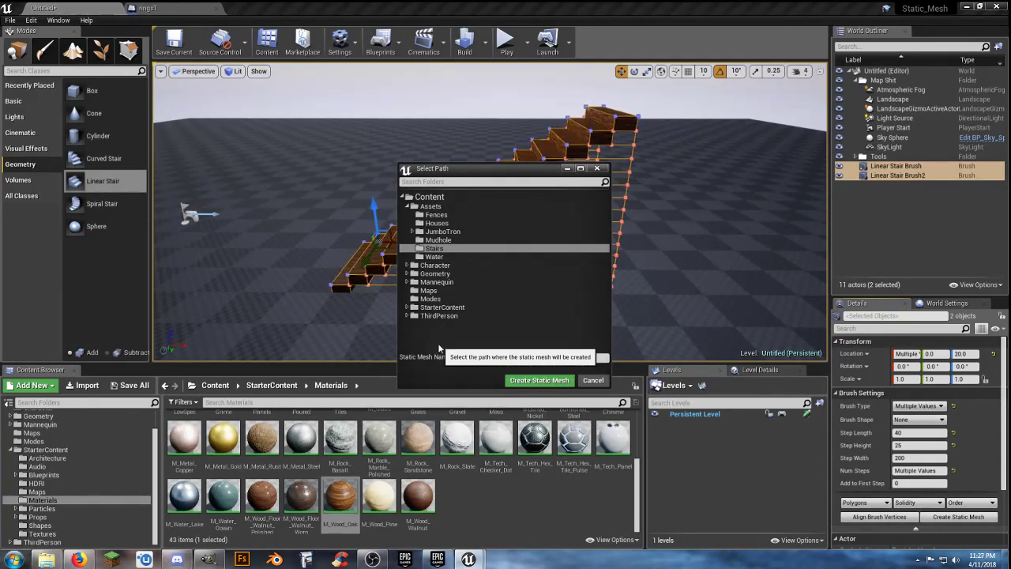
{"action": "left_click", "coordinate": [529, 380]}
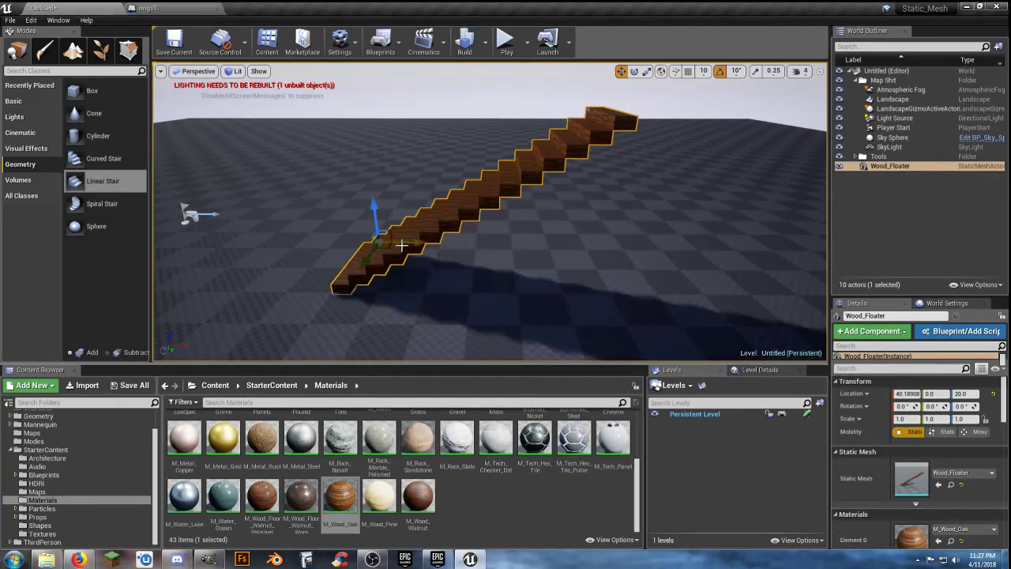
- Open the Wood_Floater mesh from the Assets/Stairs folder in the static mesh editor
{"action": "scroll", "coordinate": [49, 449], "scroll_direction": "up", "scroll_amount": 3}
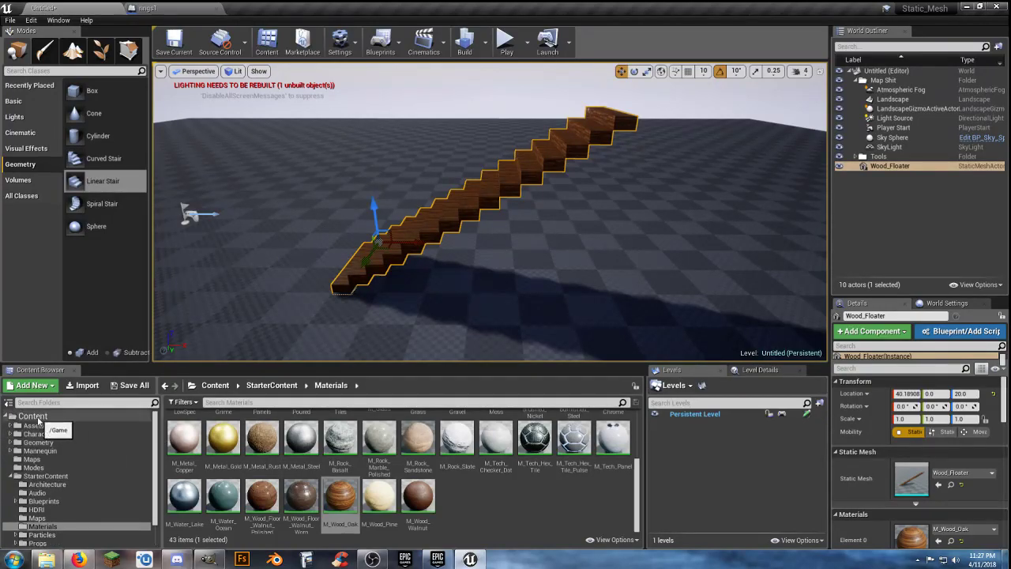
{"action": "left_click", "coordinate": [35, 425]}
{"action": "double_click", "coordinate": [339, 439]}
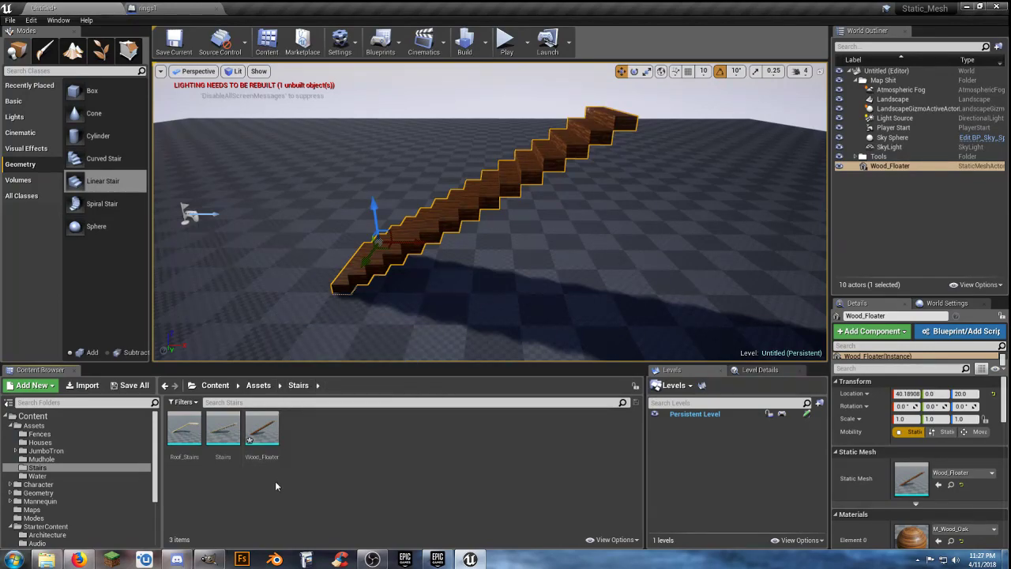
{"action": "double_click", "coordinate": [262, 431]}
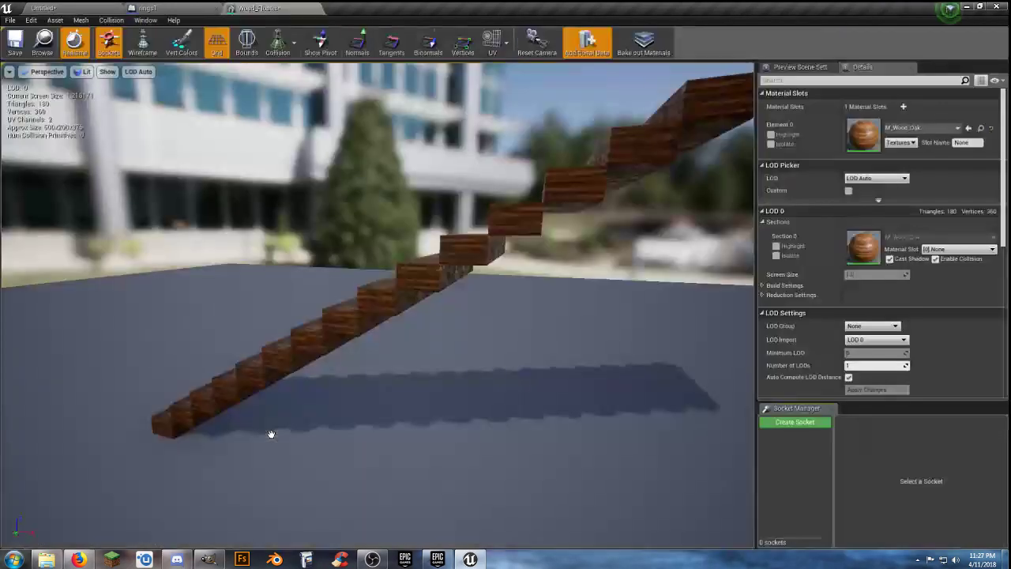
{"action": "left_click_drag", "start_coordinate": [271, 434], "coordinate": [292, 433]}
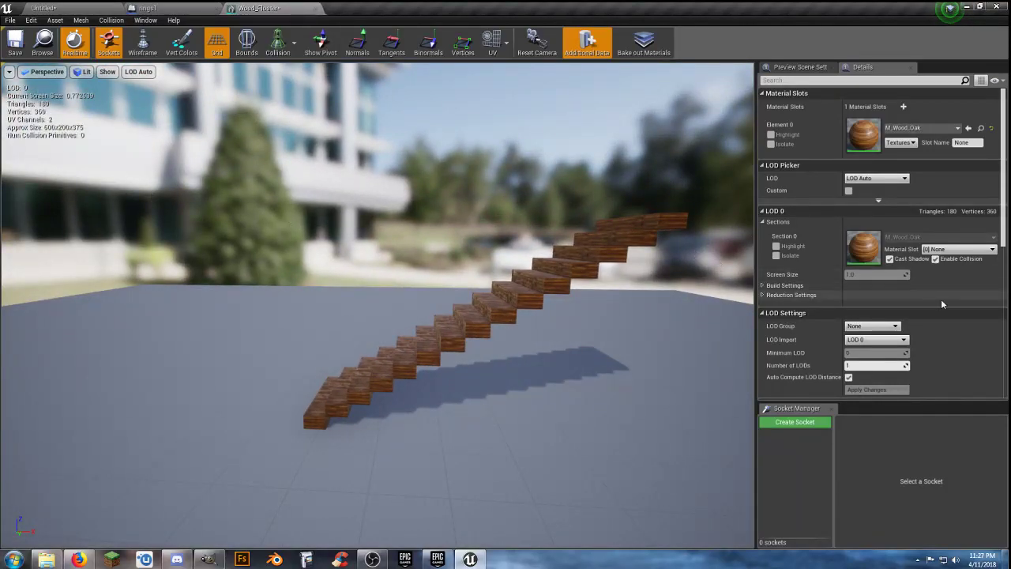
- Set Wood_Floater's Collision Complexity to Use Complex Collision As Simple and save the mesh
{"action": "scroll", "coordinate": [978, 317], "scroll_direction": "down", "scroll_amount": 5}
{"action": "scroll", "coordinate": [974, 319], "scroll_direction": "down", "scroll_amount": 2}
{"action": "left_click", "coordinate": [868, 261]}
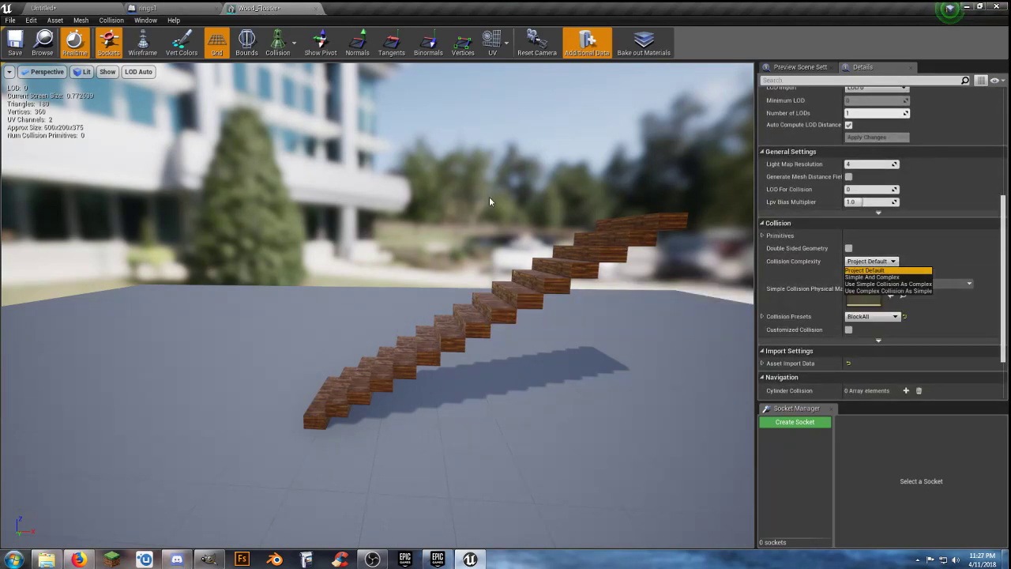
{"action": "left_click", "coordinate": [910, 291]}
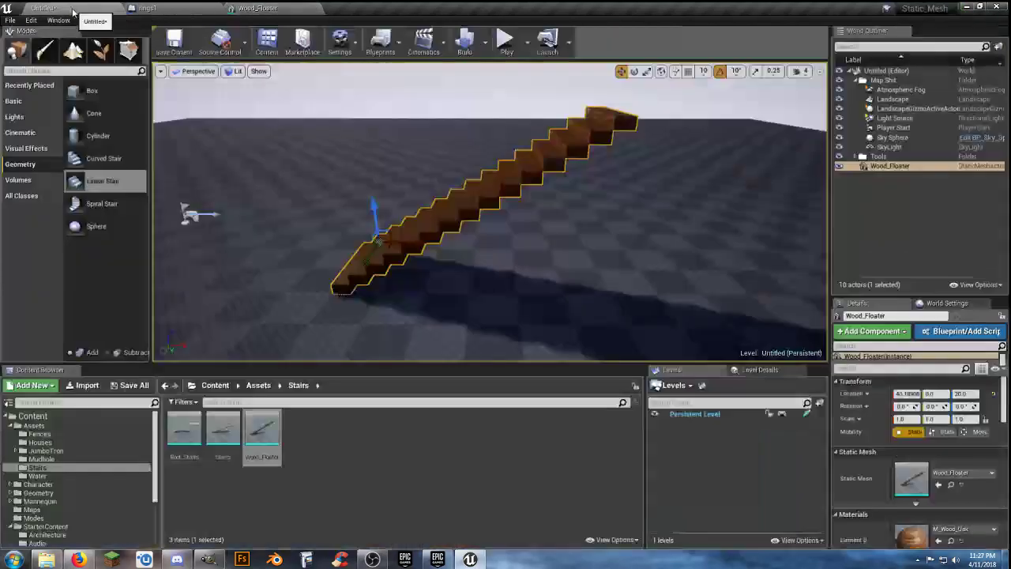
- Play-test the level, running the character up, around and beneath the Wood_Floater stairs to check their collision
{"action": "left_click", "coordinate": [45, 8]}
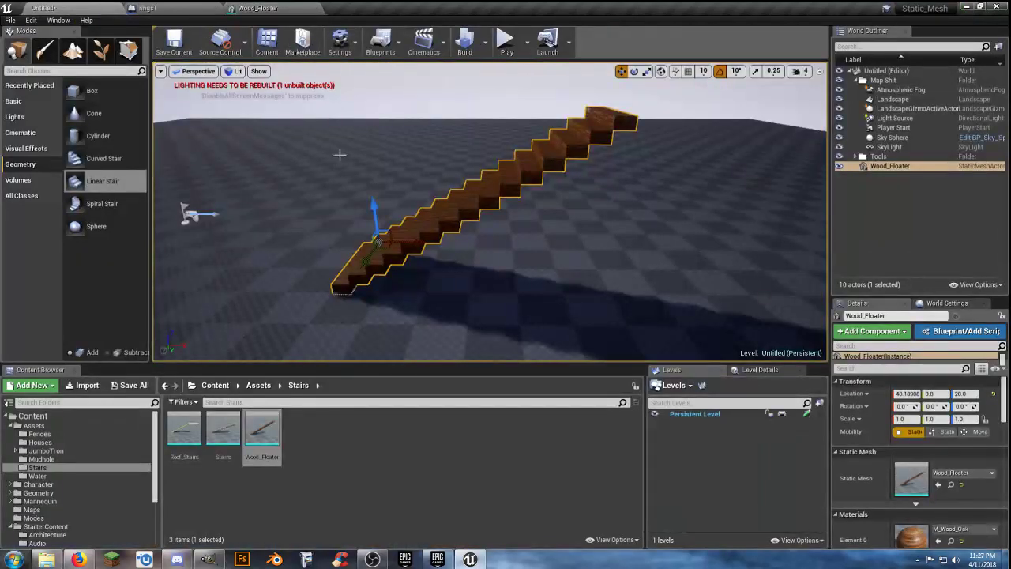
{"action": "left_click", "coordinate": [505, 43]}
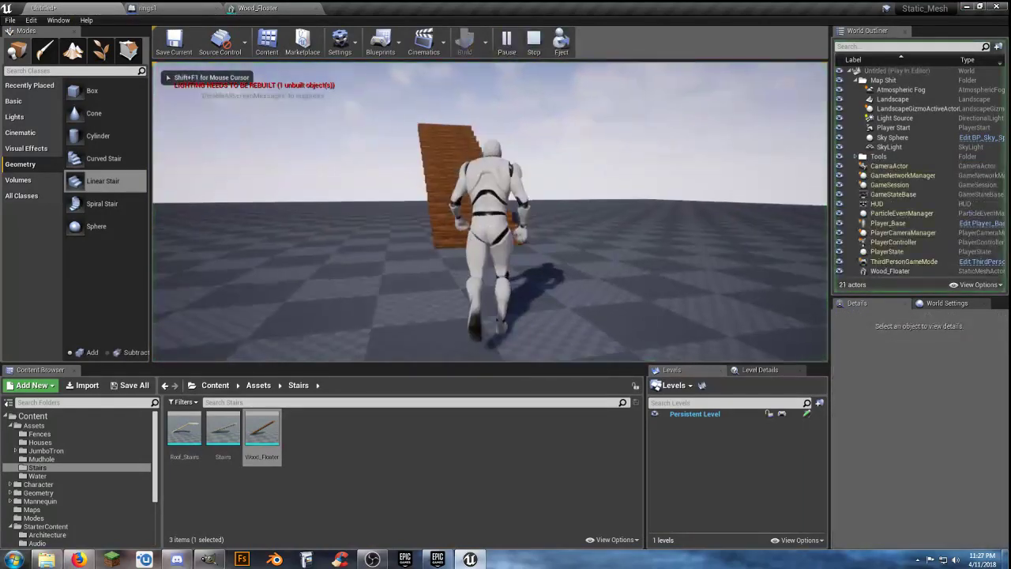
{"action": "key", "text": "w"}
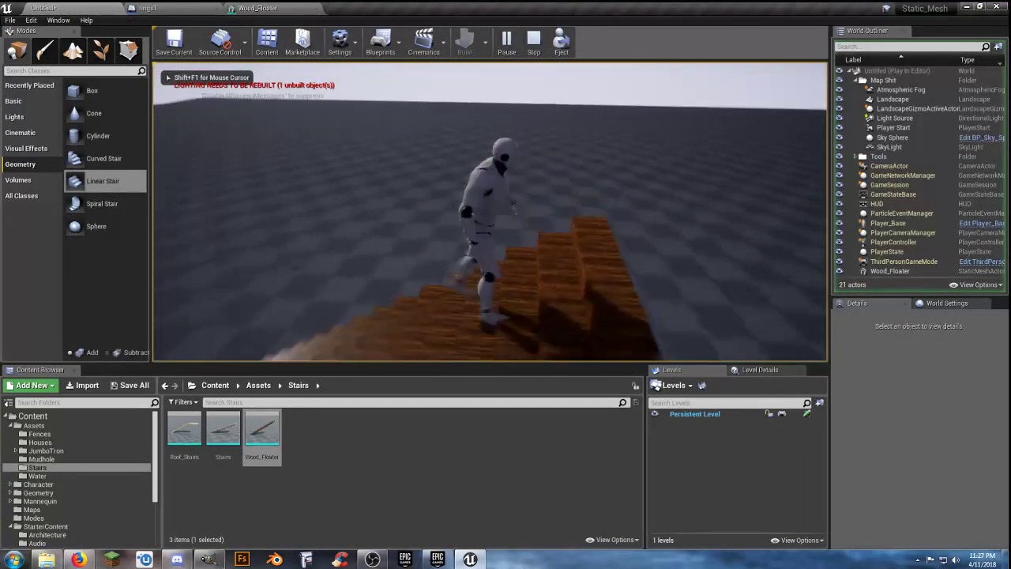
{"action": "key", "text": "w"}
{"action": "key", "text": "a"}
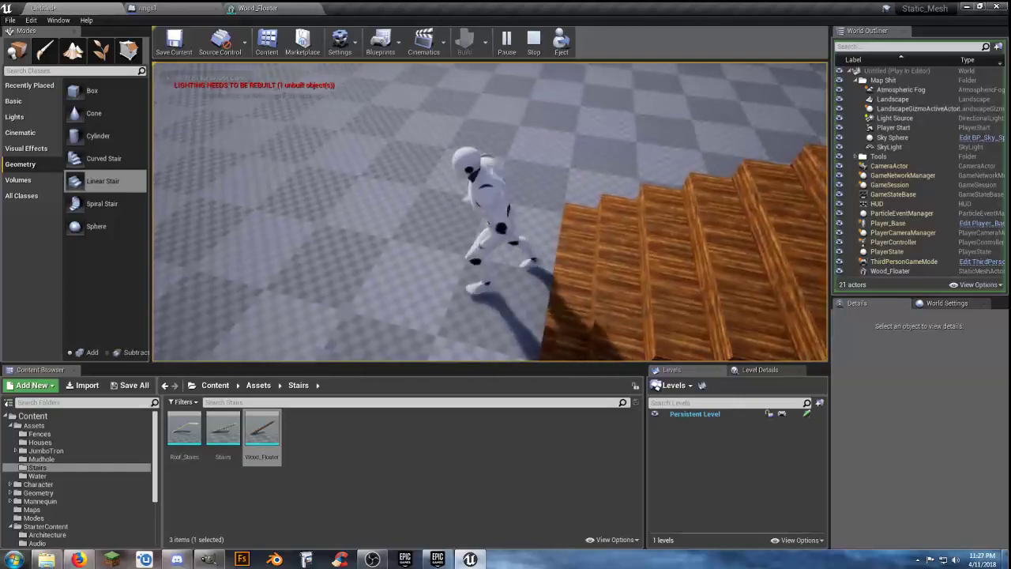
{"action": "key", "text": "w"}
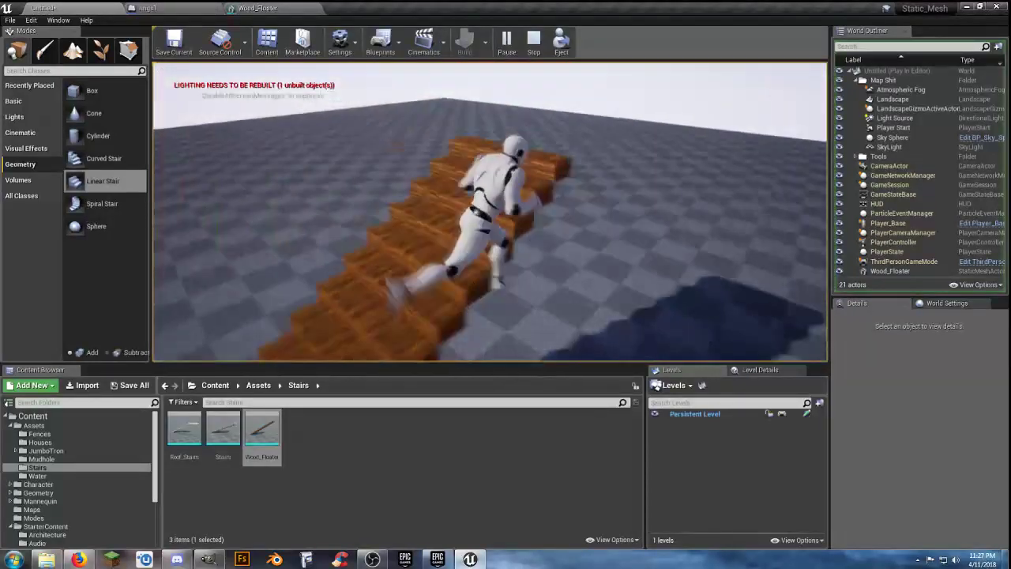
{"action": "key", "text": "w"}
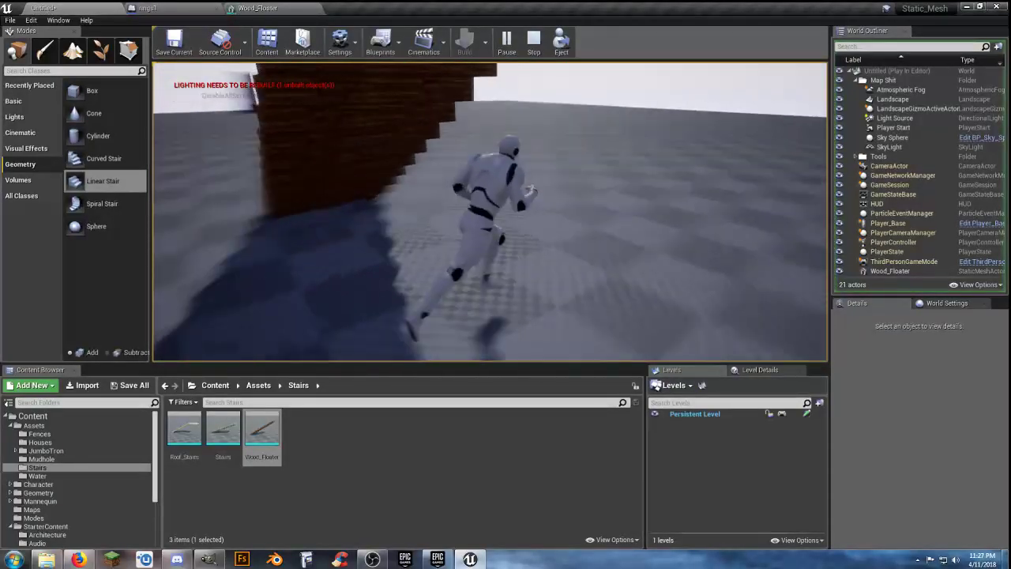
{"action": "key", "text": "w"}
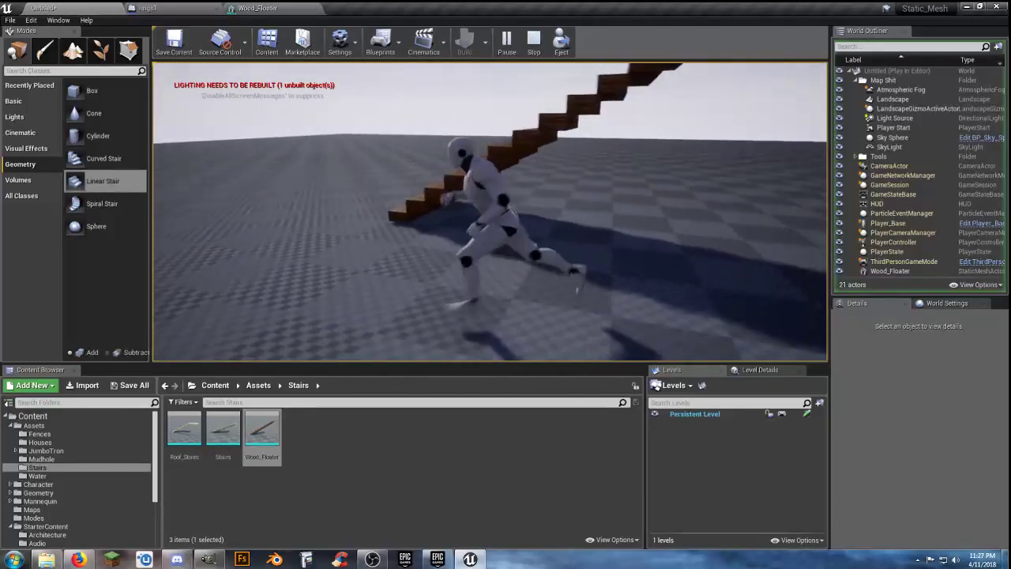
{"action": "key", "text": "w"}
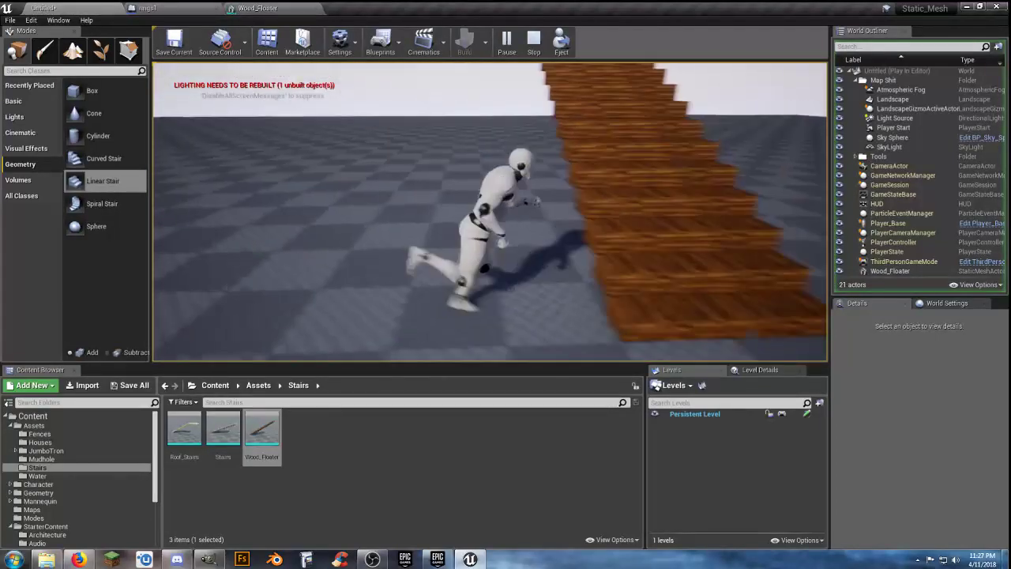
{"action": "key", "text": "w"}
{"action": "key", "text": "s"}
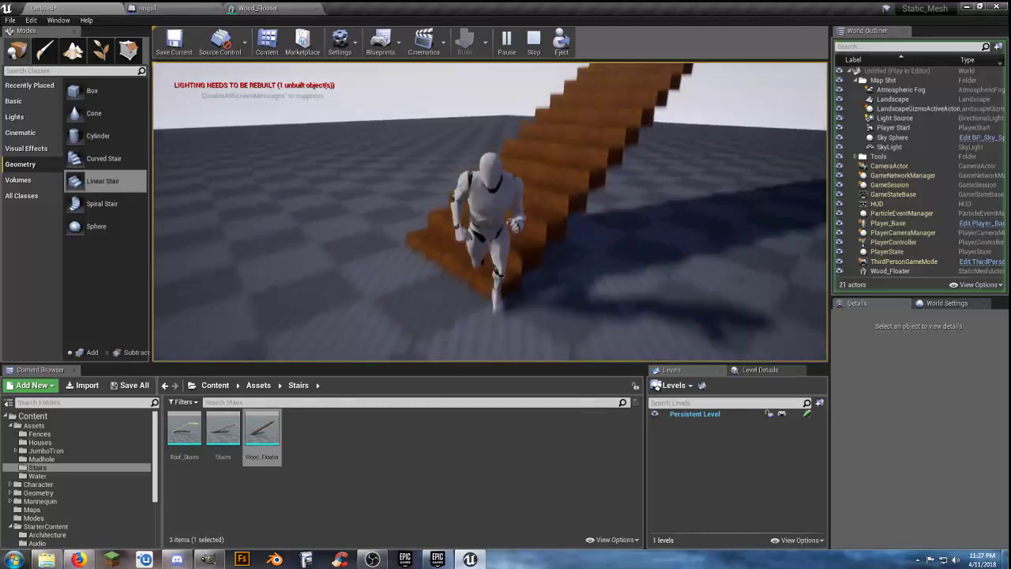
{"action": "key", "text": "Escape"}
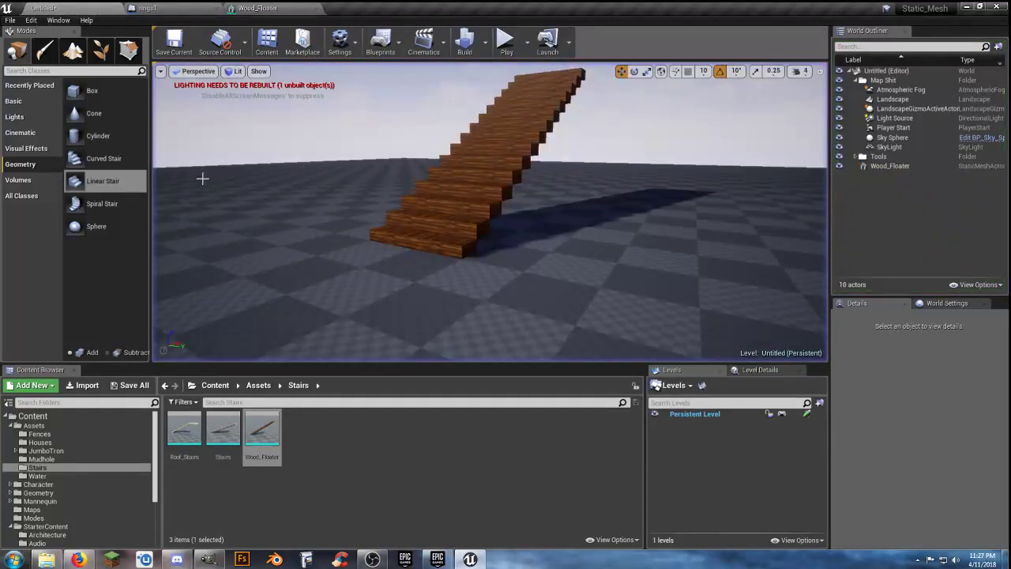
- Move the Wood_Floater stairs to about X -126, Y 178, Z 24 and delete the second copy beside them
{"action": "left_click", "coordinate": [449, 200]}
{"action": "left_click_drag", "start_coordinate": [384, 194], "coordinate": [386, 173]}
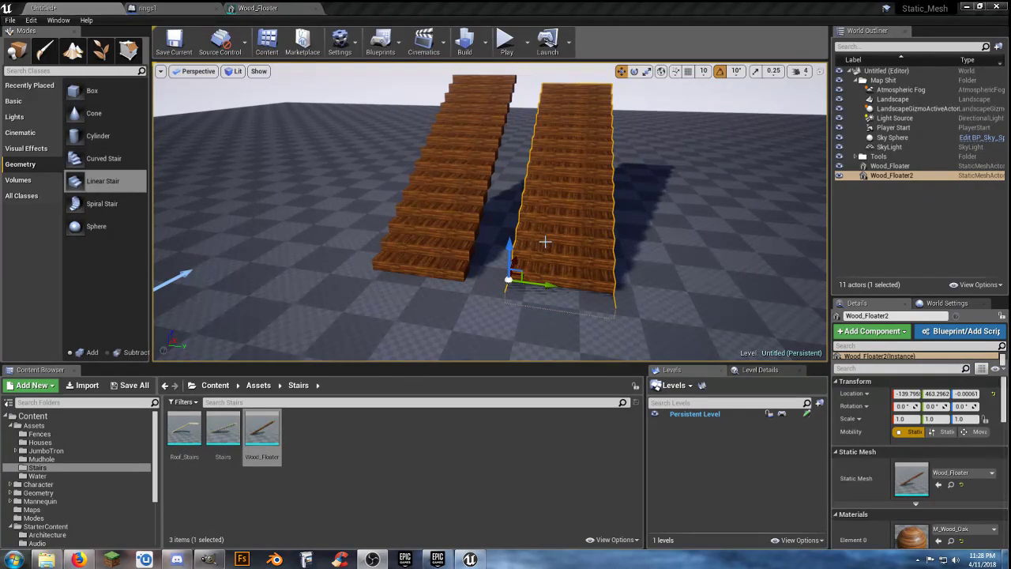
{"action": "key", "text": "Delete"}
{"action": "left_click", "coordinate": [526, 221]}
{"action": "mouse_move", "coordinate": [526, 220]}
{"action": "right_mouse_down"}
{"action": "mouse_move", "coordinate": [486, 202]}
{"action": "mouse_move", "coordinate": [526, 219]}
{"action": "right_mouse_up"}
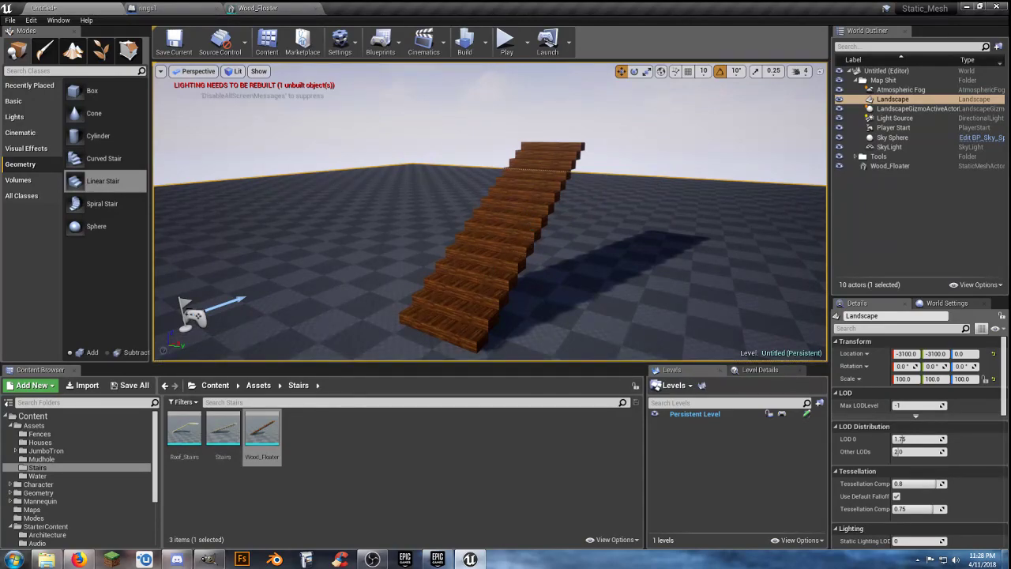
- Duplicate the Wood_Floater stairs and place the copy beside the original at about Y -99
{"action": "left_click", "coordinate": [482, 284]}
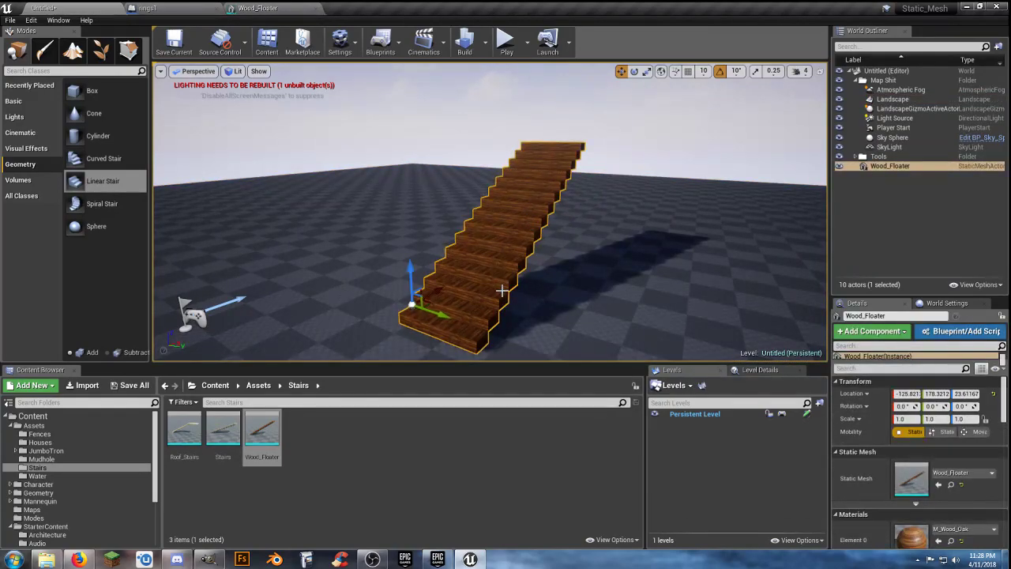
{"action": "key", "text": "ctrl+w"}
{"action": "left_click_drag", "start_coordinate": [433, 313], "coordinate": [356, 295]}
{"action": "key", "text": "a"}
{"action": "right_click_drag", "start_coordinate": [454, 300], "coordinate": [513, 302]}
{"action": "key", "text": "w"}
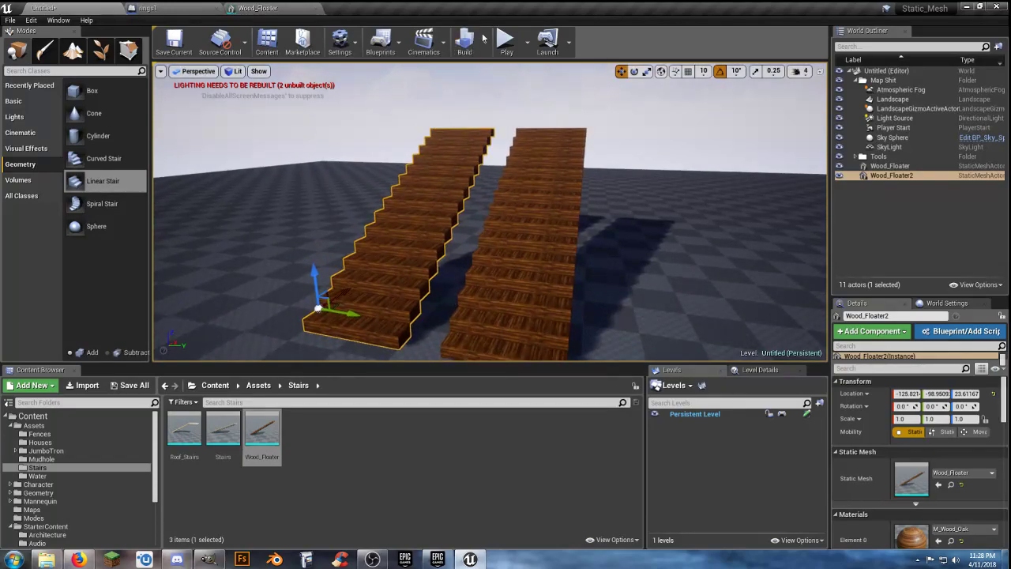
- Play-test running up the two side-by-side Wood_Floater staircases and delete the duplicate
{"action": "left_click", "coordinate": [507, 41]}
{"action": "key", "text": "w"}
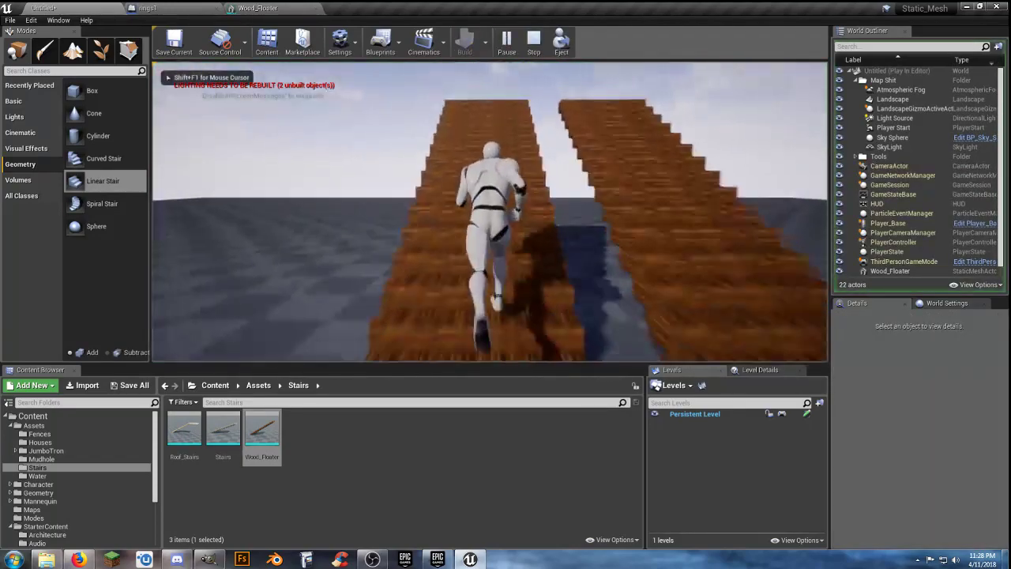
{"action": "key", "text": "a"}
{"action": "key", "text": "d"}
{"action": "key", "text": "d"}
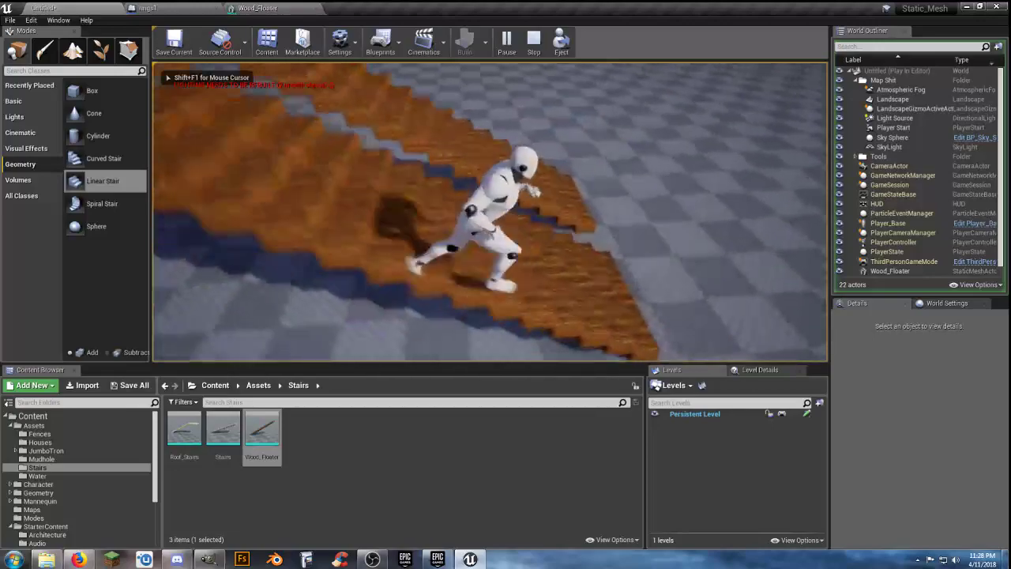
{"action": "key", "text": "Escape"}
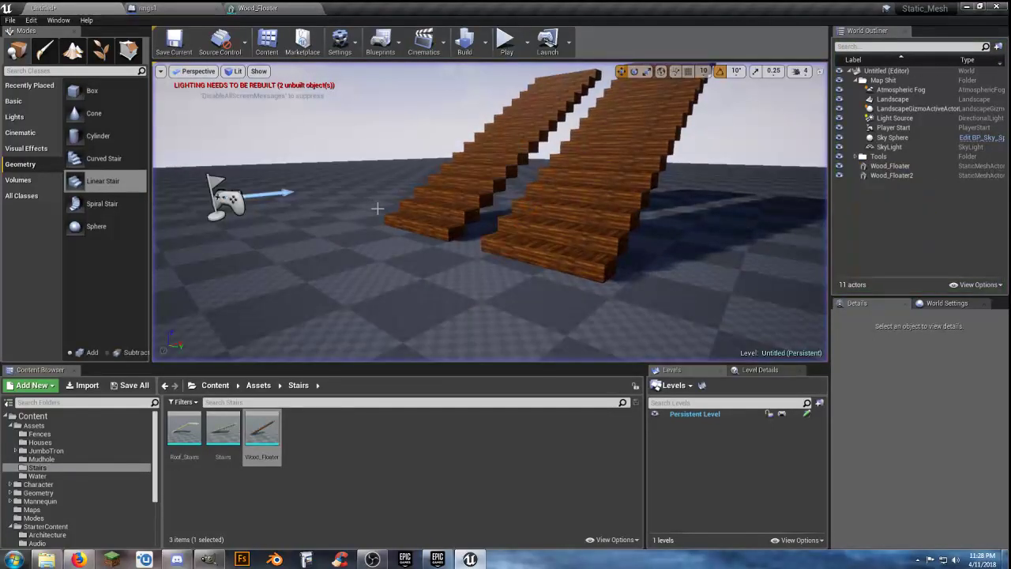
{"action": "left_click", "coordinate": [410, 210]}
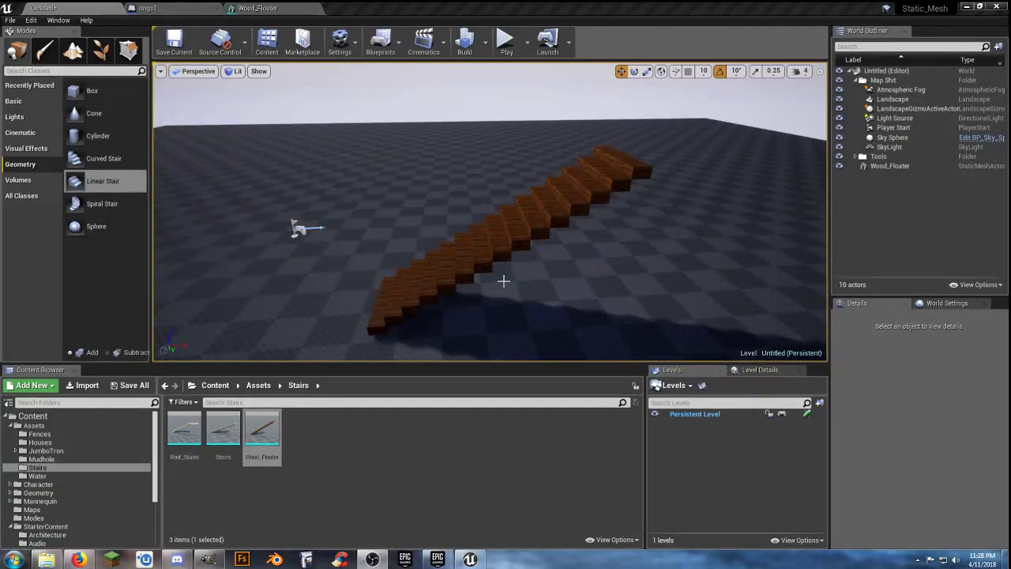
- Examine the Wood_Floater stairs from several sides, looking at the floating steps and their open underside
{"action": "mouse_move", "coordinate": [486, 257]}
{"action": "right_mouse_down"}
{"action": "mouse_move", "coordinate": [435, 254]}
{"action": "mouse_move", "coordinate": [487, 248]}
{"action": "right_mouse_up"}
{"action": "key", "text": "s"}
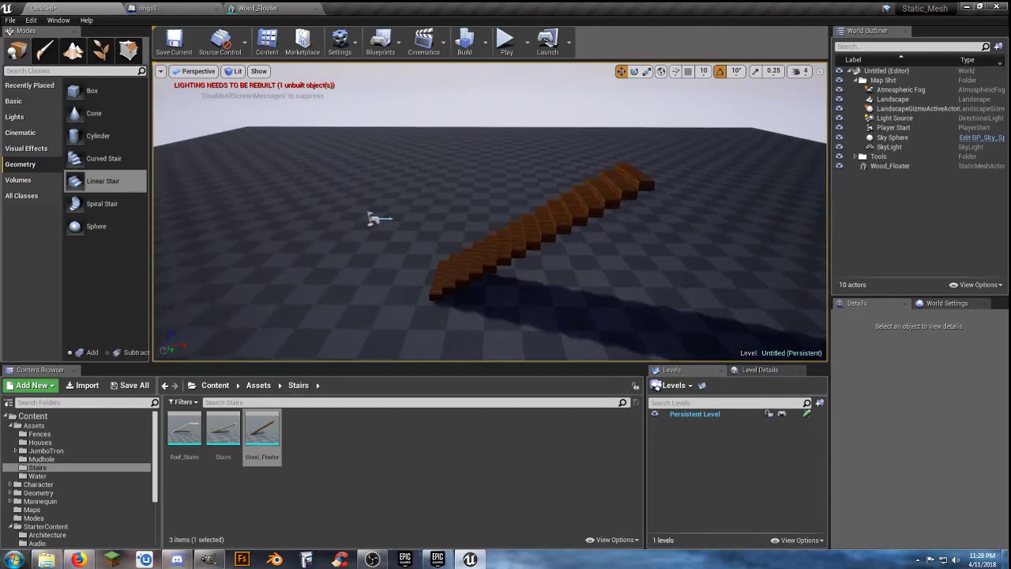
{"action": "right_click_drag", "start_coordinate": [488, 248], "coordinate": [461, 274]}
{"action": "key", "text": "d"}
{"action": "key", "text": "w"}
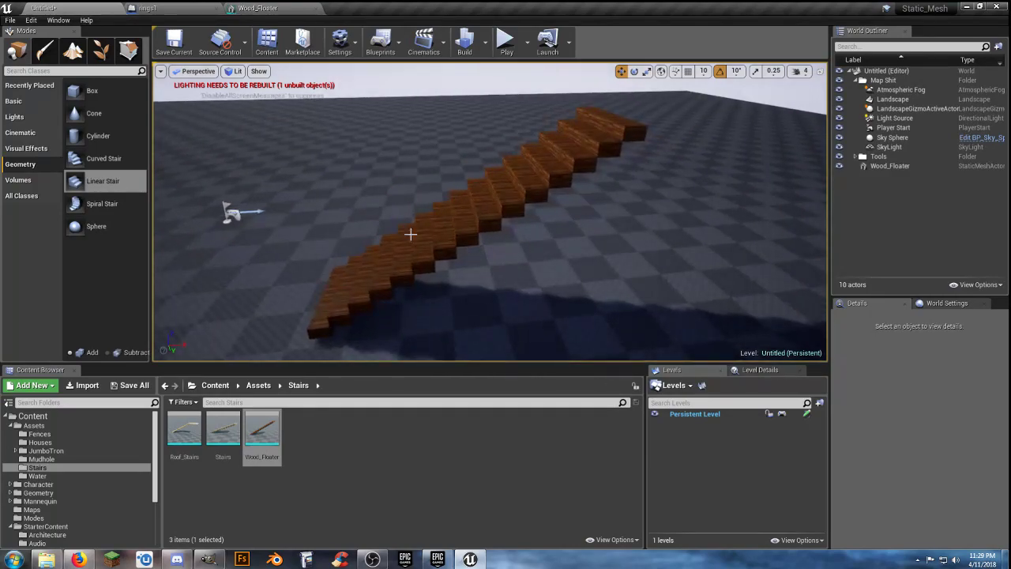
{"action": "right_click_drag", "start_coordinate": [316, 163], "coordinate": [278, 203]}
{"action": "key", "text": "w"}
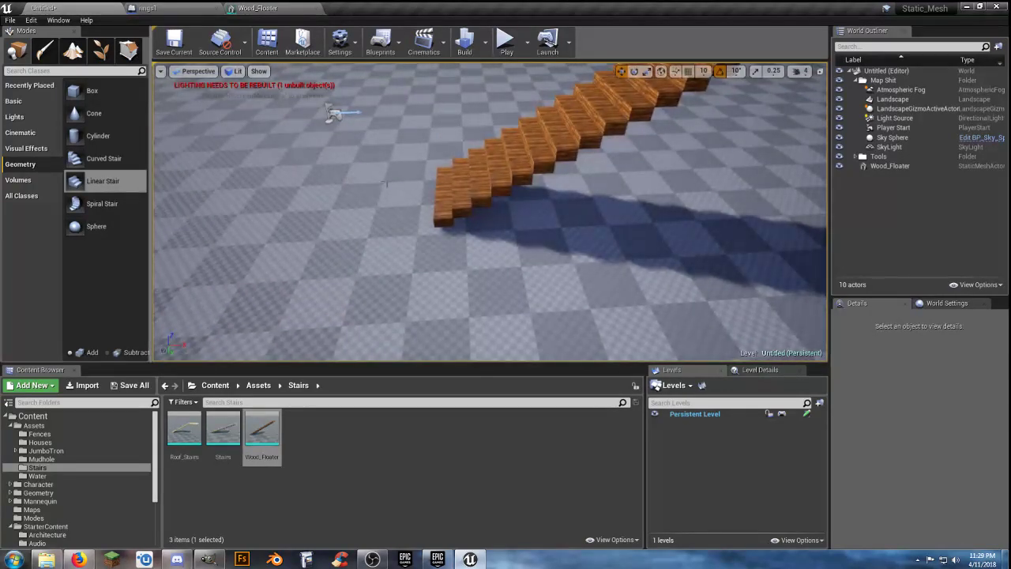
{"action": "left_click", "coordinate": [468, 183]}
{"action": "mouse_move", "coordinate": [468, 183]}
{"action": "right_mouse_down"}
{"action": "mouse_move", "coordinate": [483, 193]}
{"action": "mouse_move", "coordinate": [545, 151]}
{"action": "mouse_move", "coordinate": [604, 193]}
{"action": "mouse_move", "coordinate": [620, 169]}
{"action": "mouse_move", "coordinate": [477, 190]}
{"action": "right_mouse_up"}
{"action": "key", "text": "w"}
{"action": "key", "text": "s"}
{"action": "key", "text": "d"}
{"action": "right_click_drag", "start_coordinate": [409, 229], "coordinate": [507, 221]}
{"action": "key", "text": "a"}
{"action": "key", "text": "s"}
- Select the M_Wood_Pine material in the StarterContent/Materials folder
{"action": "left_click", "coordinate": [390, 446]}
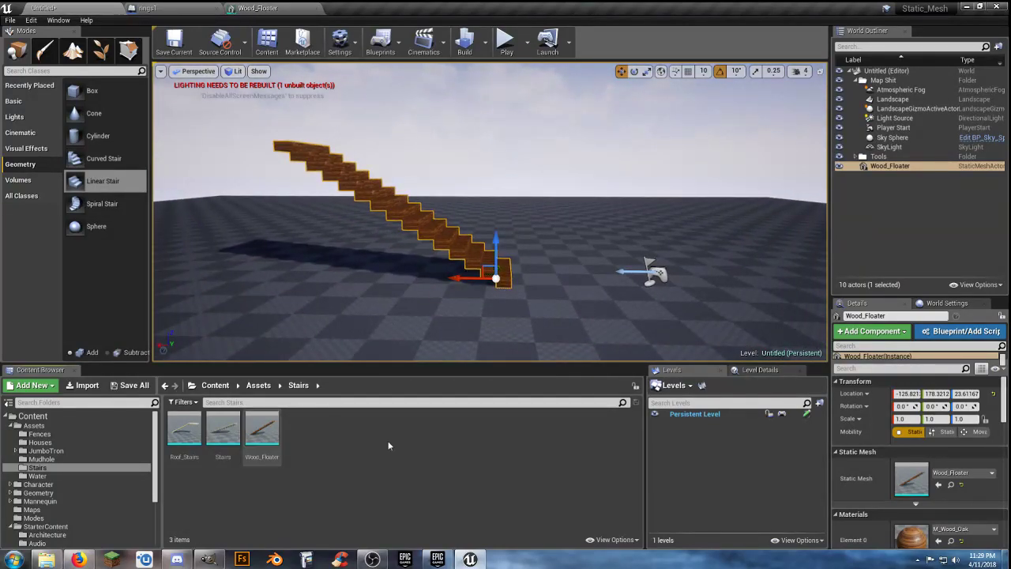
{"action": "scroll", "coordinate": [86, 509], "scroll_direction": "down", "scroll_amount": 3}
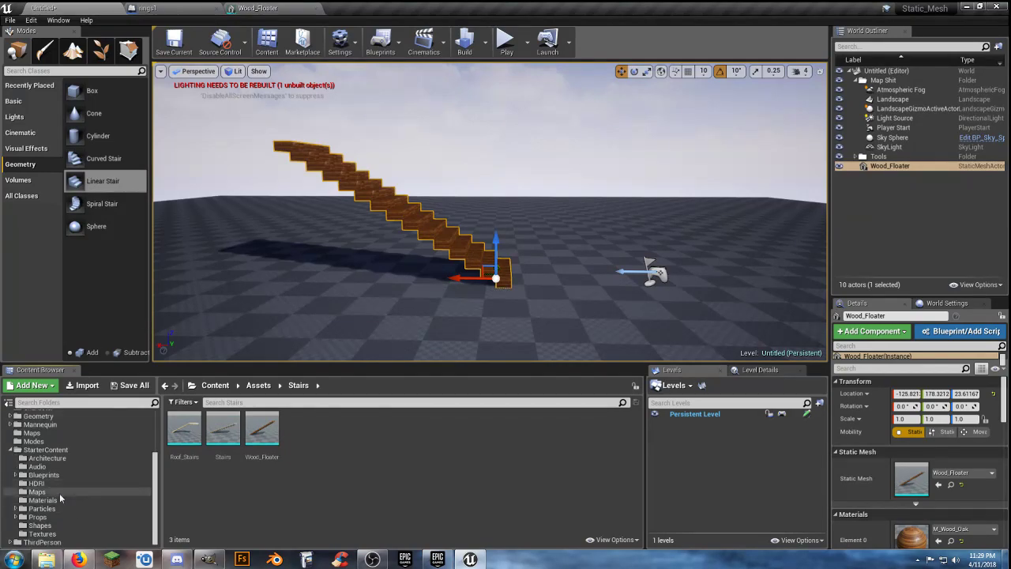
{"action": "left_click", "coordinate": [56, 500]}
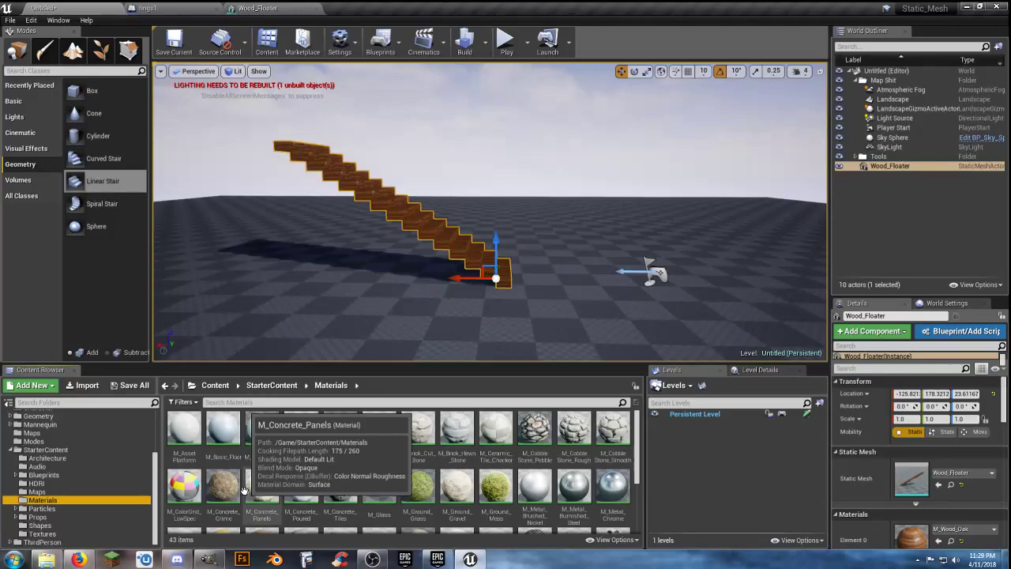
{"action": "mouse_move", "coordinate": [406, 328]}
{"action": "right_mouse_down"}
{"action": "mouse_move", "coordinate": [402, 305]}
{"action": "mouse_move", "coordinate": [397, 334]}
{"action": "right_mouse_up"}
{"action": "key", "text": "w"}
{"action": "right_click_drag", "start_coordinate": [318, 255], "coordinate": [320, 288]}
{"action": "key", "text": "s"}
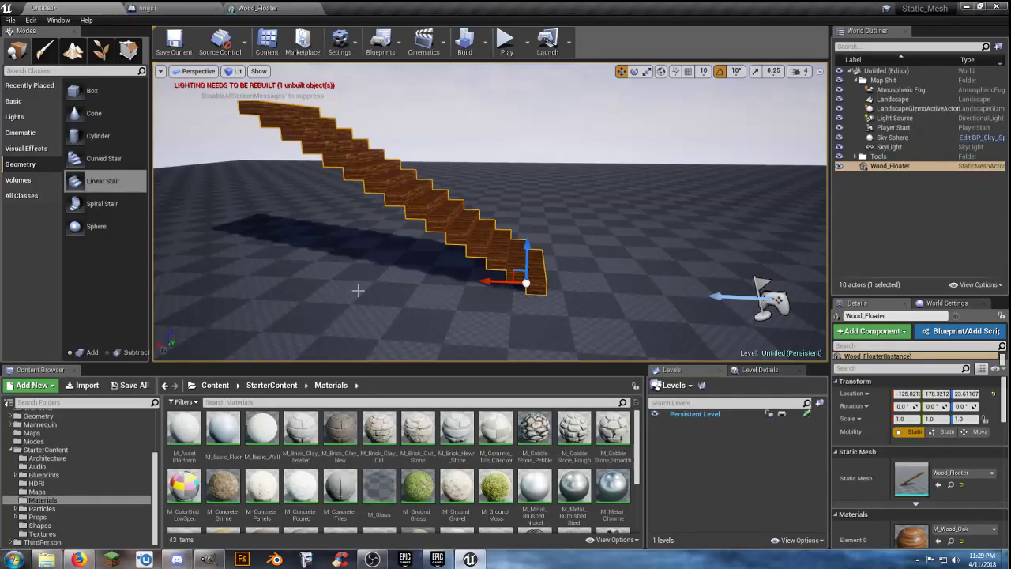
{"action": "key", "text": "w"}
{"action": "mouse_move", "coordinate": [391, 299]}
{"action": "right_mouse_down"}
{"action": "mouse_move", "coordinate": [390, 278]}
{"action": "mouse_move", "coordinate": [384, 293]}
{"action": "right_mouse_up"}
{"action": "key", "text": "s"}
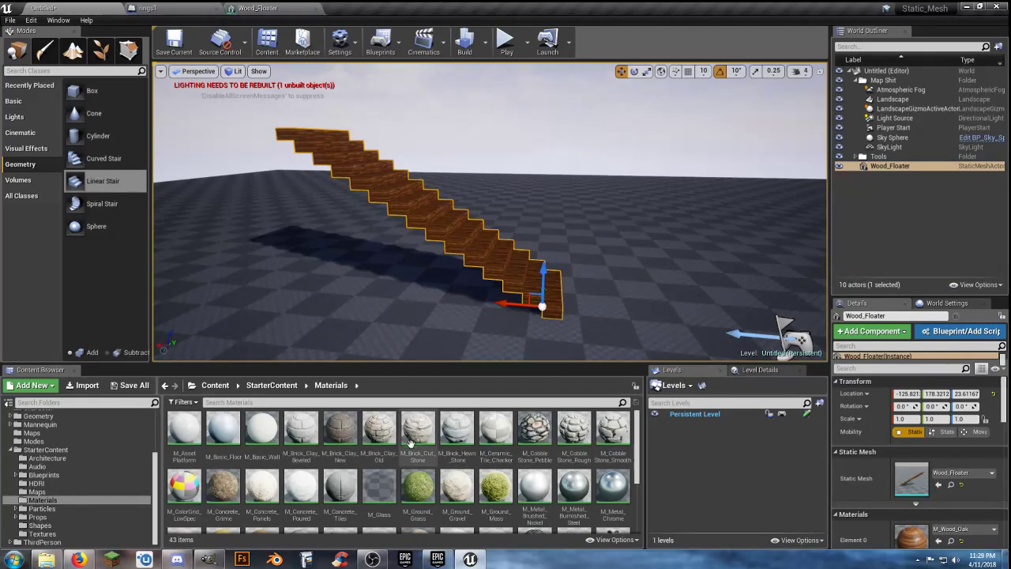
{"action": "scroll", "coordinate": [418, 474], "scroll_direction": "down", "scroll_amount": 3}
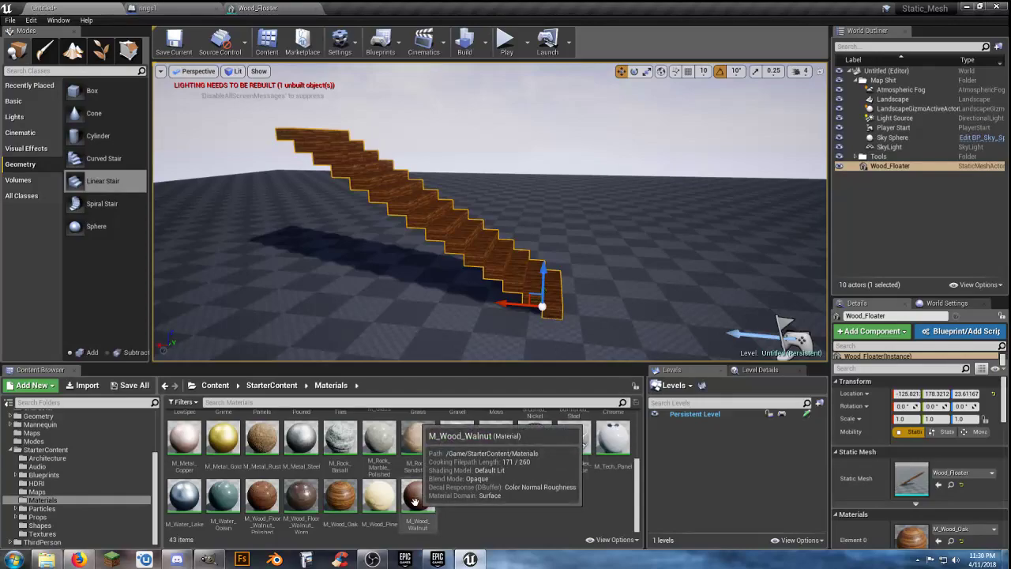
{"action": "left_click", "coordinate": [379, 496]}
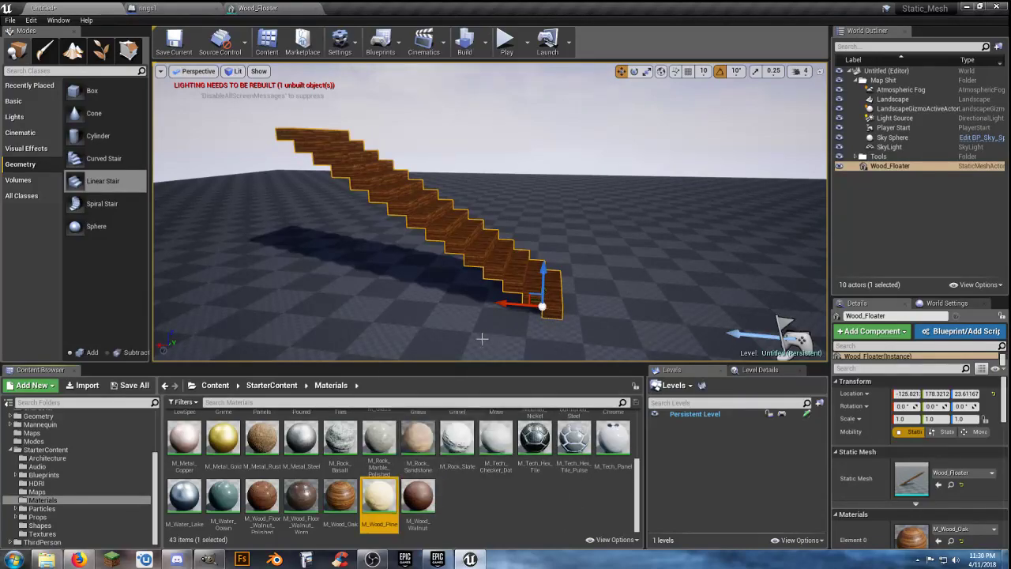
- Place an additive box brush with the M_Wood_Pine material on the ground beside the Wood_Floater stairs
{"action": "left_click_drag", "start_coordinate": [82, 91], "coordinate": [353, 313]}
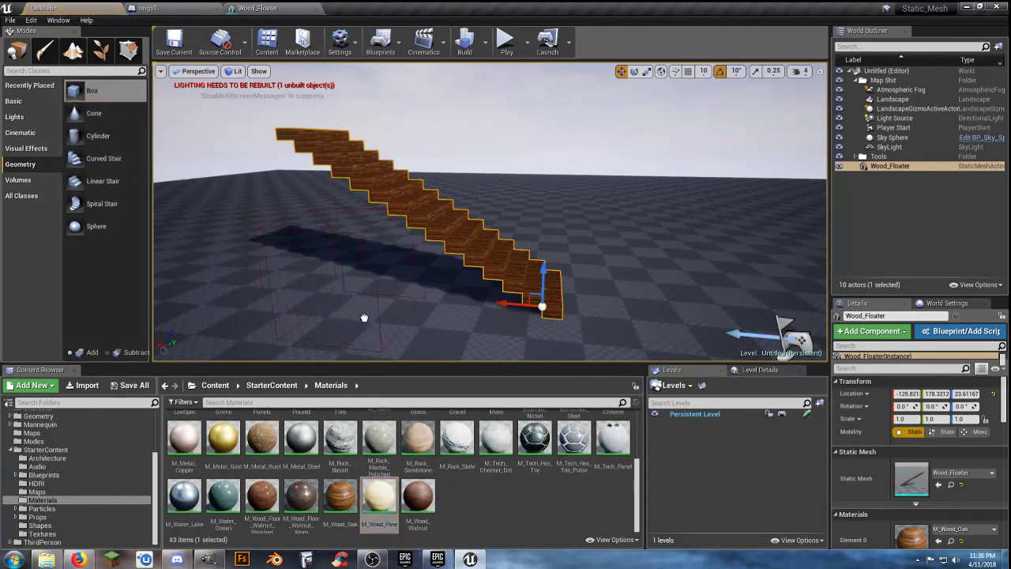
{"action": "left_click_drag", "start_coordinate": [407, 334], "coordinate": [409, 334]}
{"action": "mouse_move", "coordinate": [503, 318]}
{"action": "right_mouse_down"}
{"action": "mouse_move", "coordinate": [450, 336]}
{"action": "mouse_move", "coordinate": [360, 316]}
{"action": "right_mouse_up"}
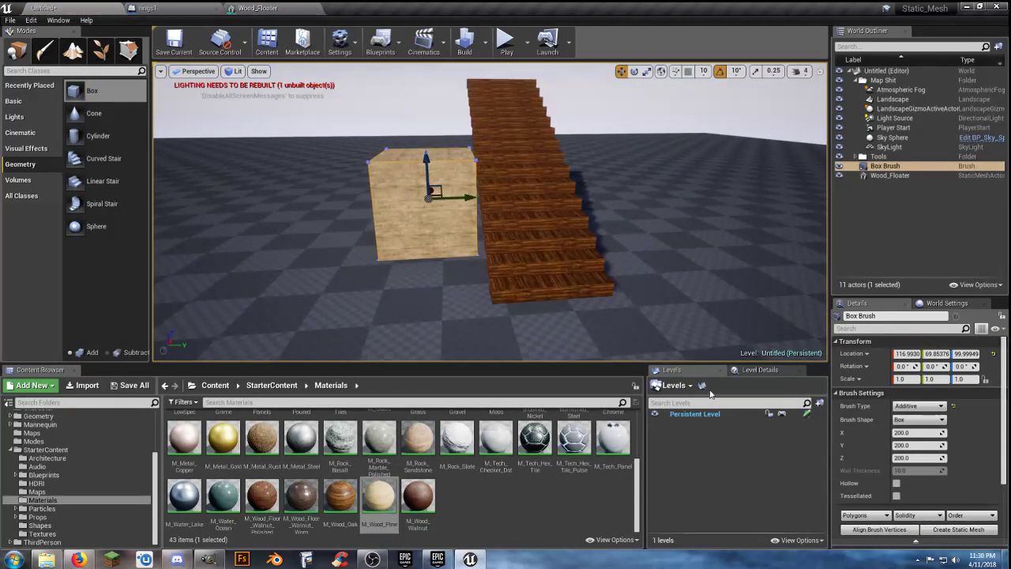
- Set the box brush's size to X 20, Y 20 and Z 100
{"action": "left_click", "coordinate": [906, 446]}
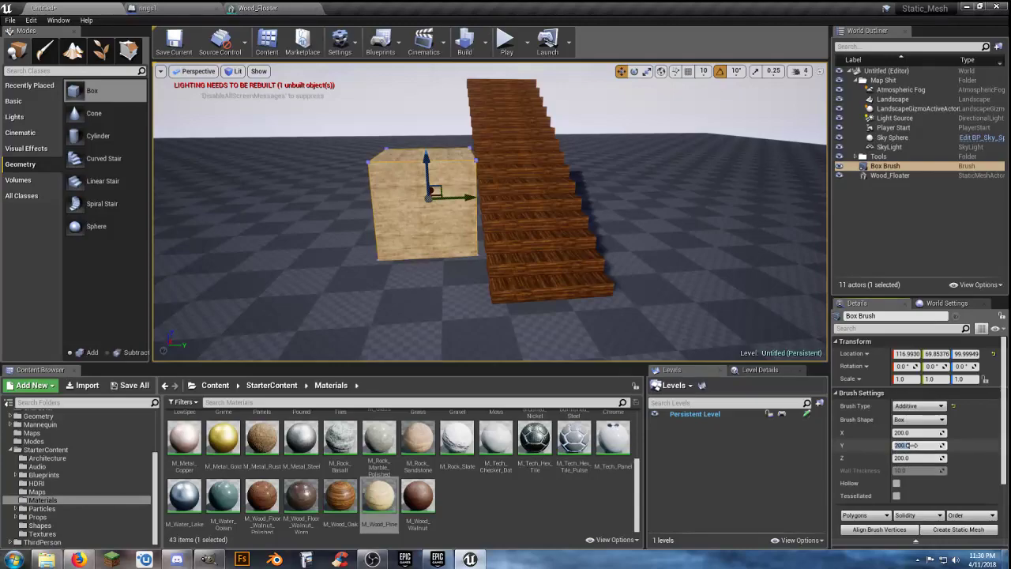
{"action": "type", "text": "20"}
{"action": "key", "text": "Tab"}
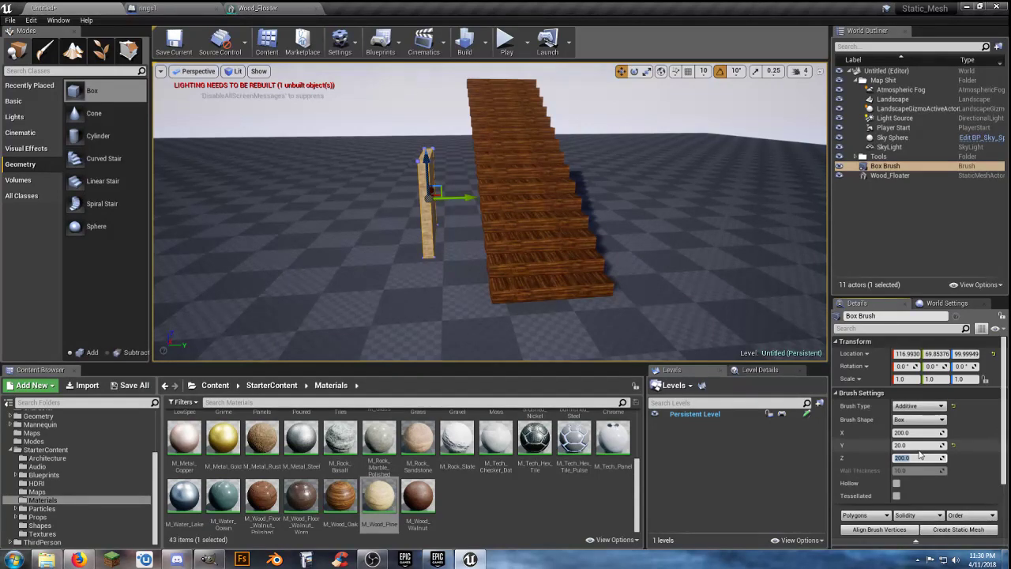
{"action": "key", "text": "Return"}
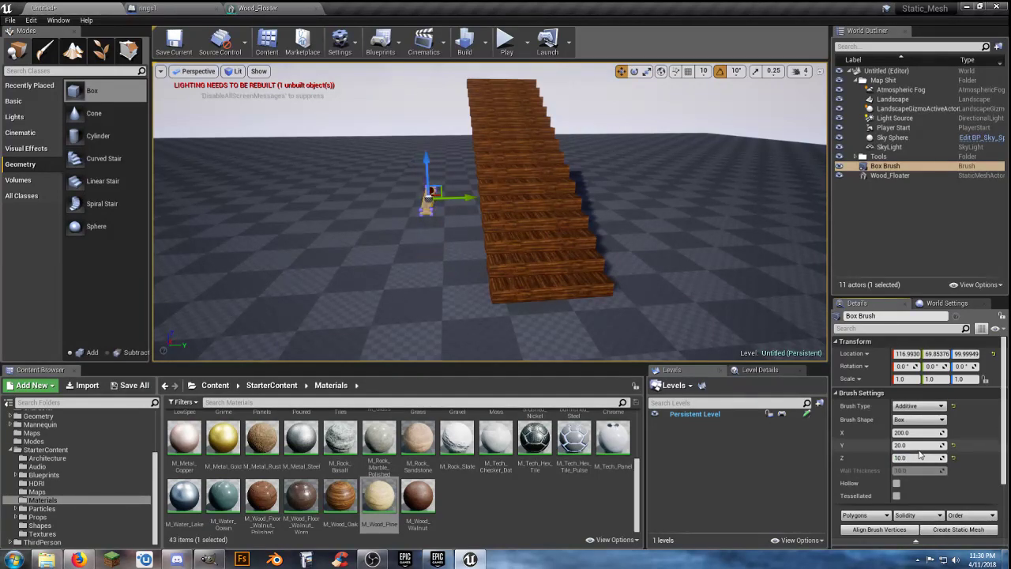
{"action": "left_click", "coordinate": [924, 457]}
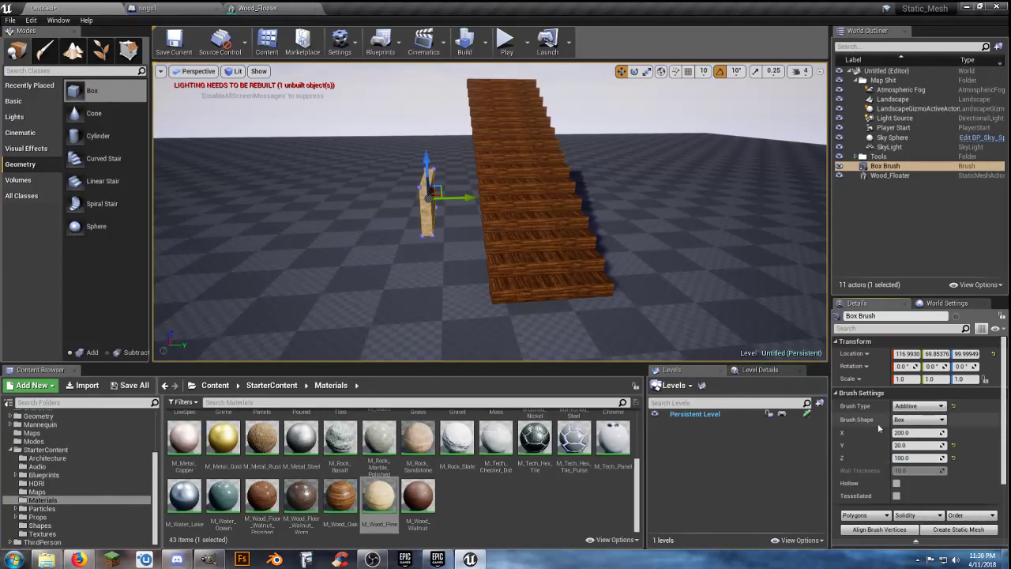
{"action": "left_click", "coordinate": [922, 432]}
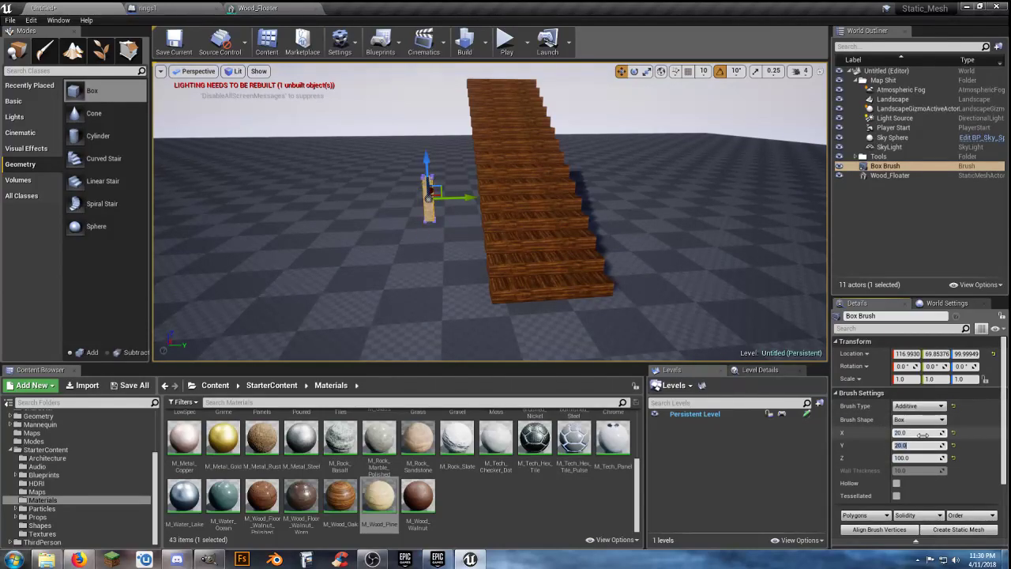
- Slim the box brush down to X 10 and Y 10
{"action": "key", "text": "a"}
{"action": "right_click_drag", "start_coordinate": [423, 263], "coordinate": [424, 263]}
{"action": "left_click", "coordinate": [920, 433]}
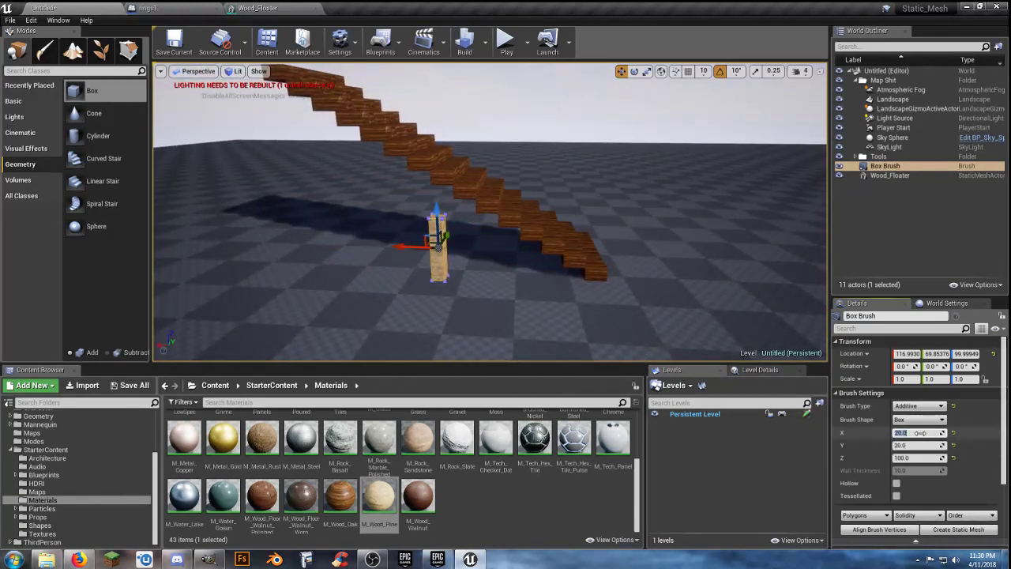
{"action": "type", "text": "10"}
{"action": "key", "text": "Tab"}
{"action": "type", "text": "10"}
{"action": "key", "text": "Tab"}
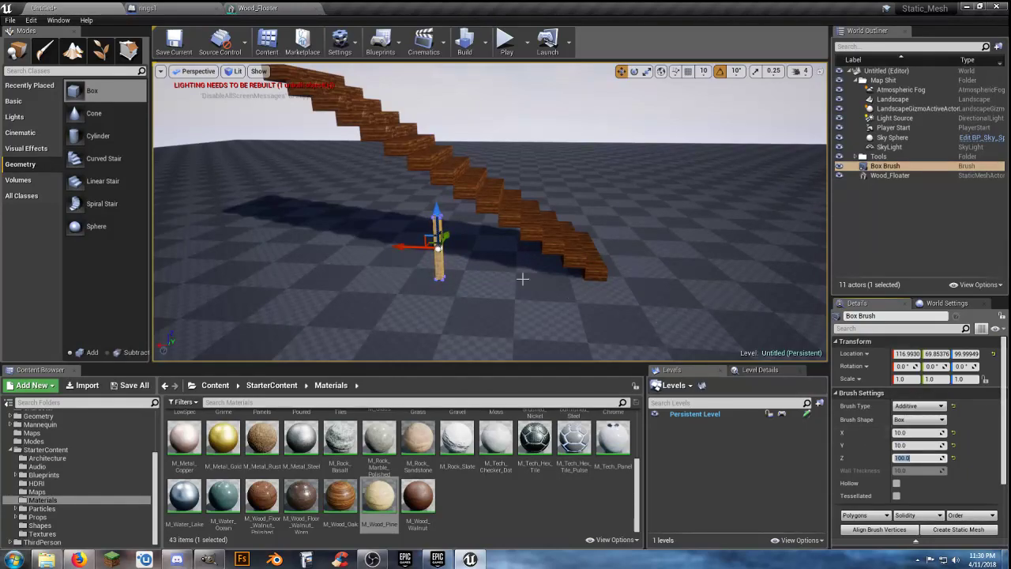
- Move the pine post onto the ground at the front corner of the stairs, against the side of the lowest step
{"action": "left_click_drag", "start_coordinate": [402, 248], "coordinate": [603, 263]}
{"action": "right_click_drag", "start_coordinate": [567, 282], "coordinate": [474, 294]}
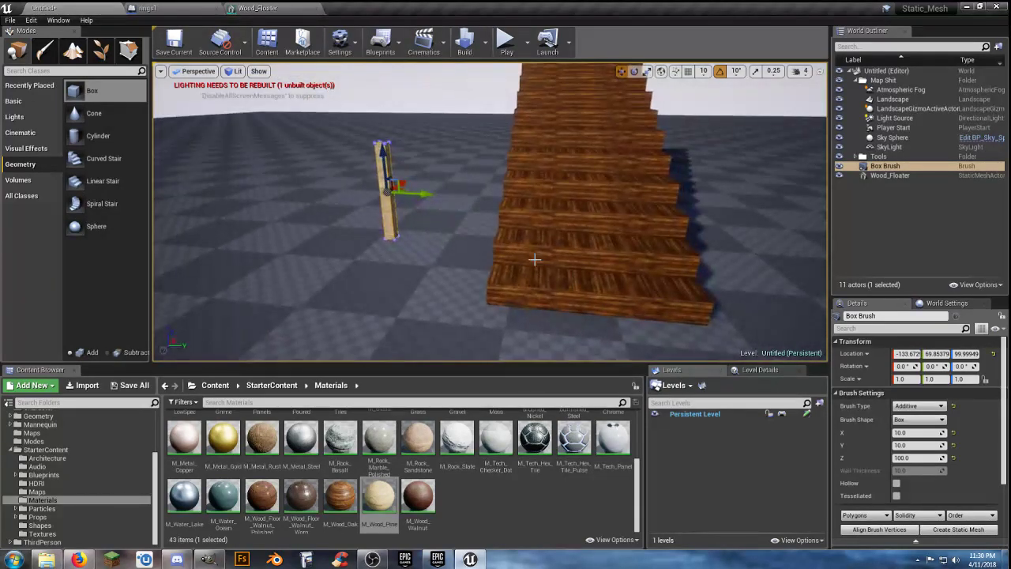
{"action": "left_click_drag", "start_coordinate": [426, 195], "coordinate": [506, 199]}
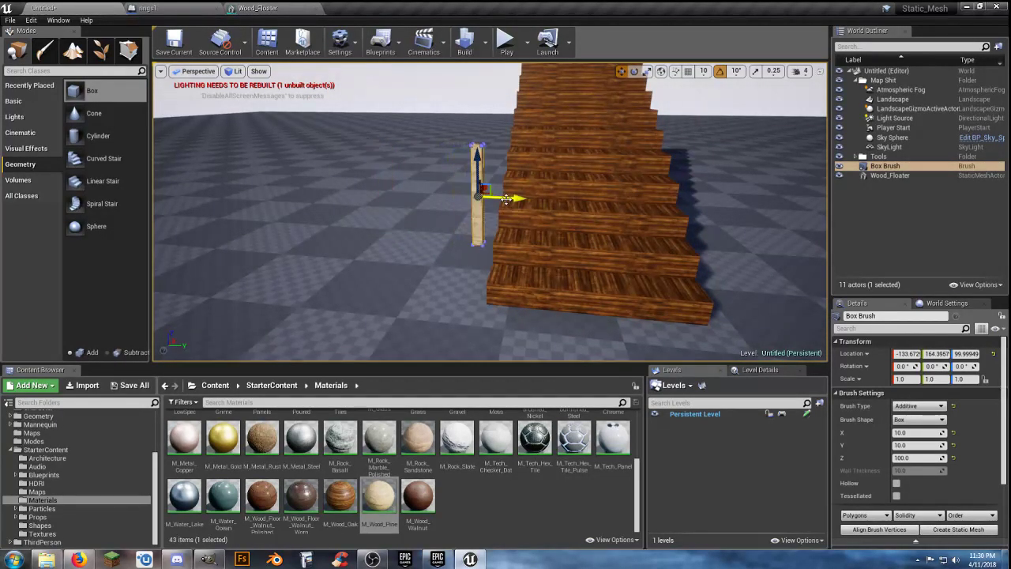
{"action": "left_click_drag", "start_coordinate": [473, 158], "coordinate": [487, 210]}
{"action": "left_click_drag", "start_coordinate": [520, 245], "coordinate": [529, 248]}
{"action": "right_click_drag", "start_coordinate": [543, 246], "coordinate": [546, 245]}
{"action": "left_click_drag", "start_coordinate": [552, 197], "coordinate": [574, 195]}
{"action": "right_click_drag", "start_coordinate": [574, 194], "coordinate": [574, 194]}
{"action": "right_click_drag", "start_coordinate": [558, 268], "coordinate": [557, 268]}
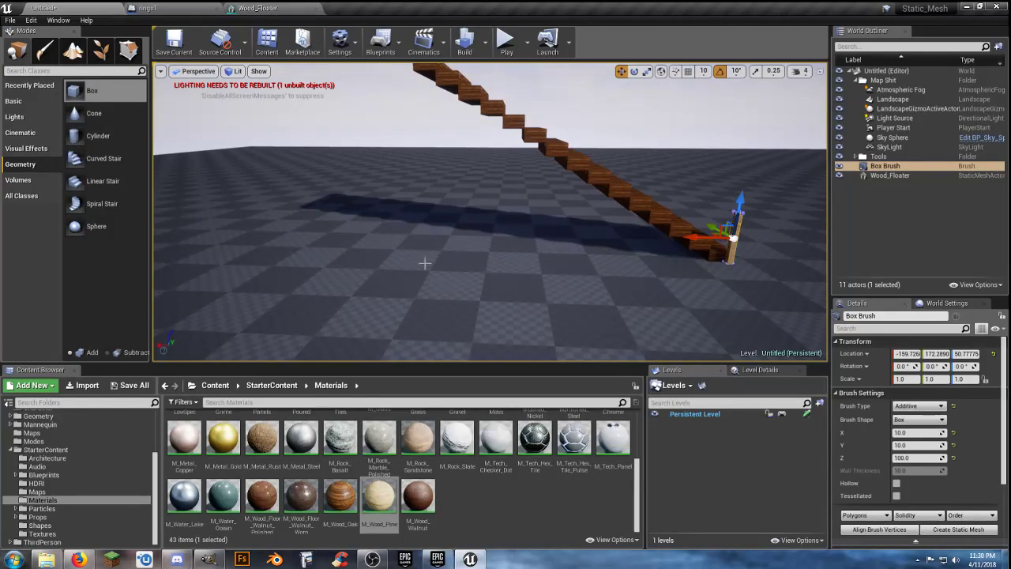
- Lengthen the box brush to X 700 and slide it along the side of the stairs
{"action": "right_click_drag", "start_coordinate": [523, 276], "coordinate": [524, 277]}
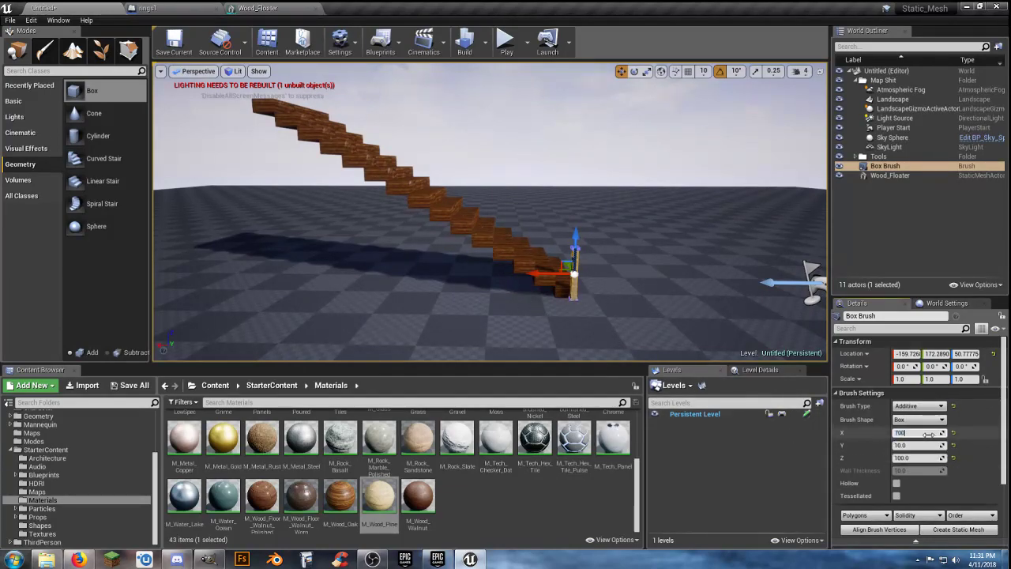
{"action": "key", "text": "Tab"}
{"action": "left_click_drag", "start_coordinate": [533, 276], "coordinate": [323, 268]}
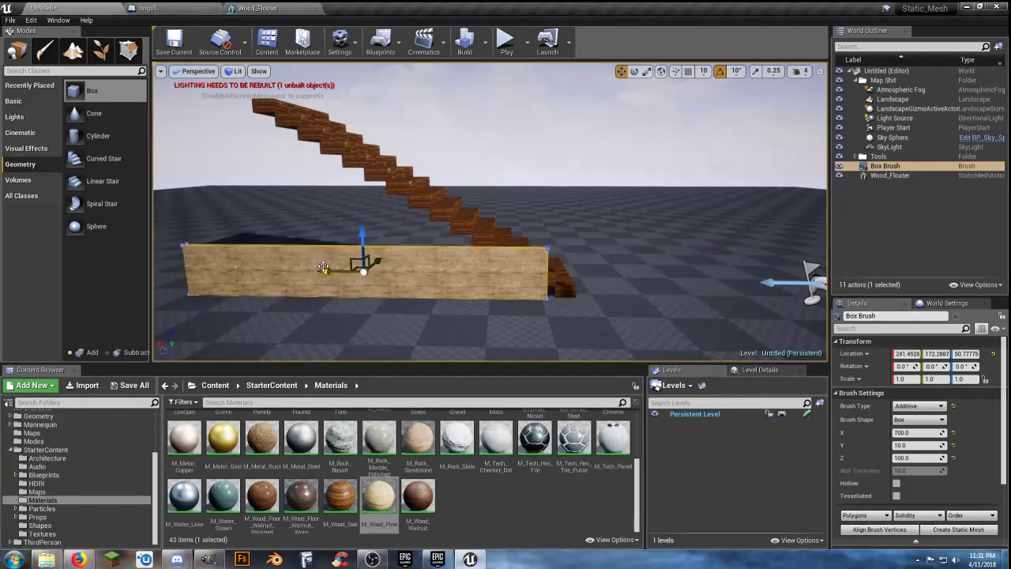
{"action": "left_click_drag", "start_coordinate": [326, 270], "coordinate": [355, 271]}
{"action": "right_click_drag", "start_coordinate": [354, 271], "coordinate": [316, 257]}
- Set the box brush's X size to 500 and align its front end with the lowest step of the stairs
{"action": "left_click", "coordinate": [910, 432]}
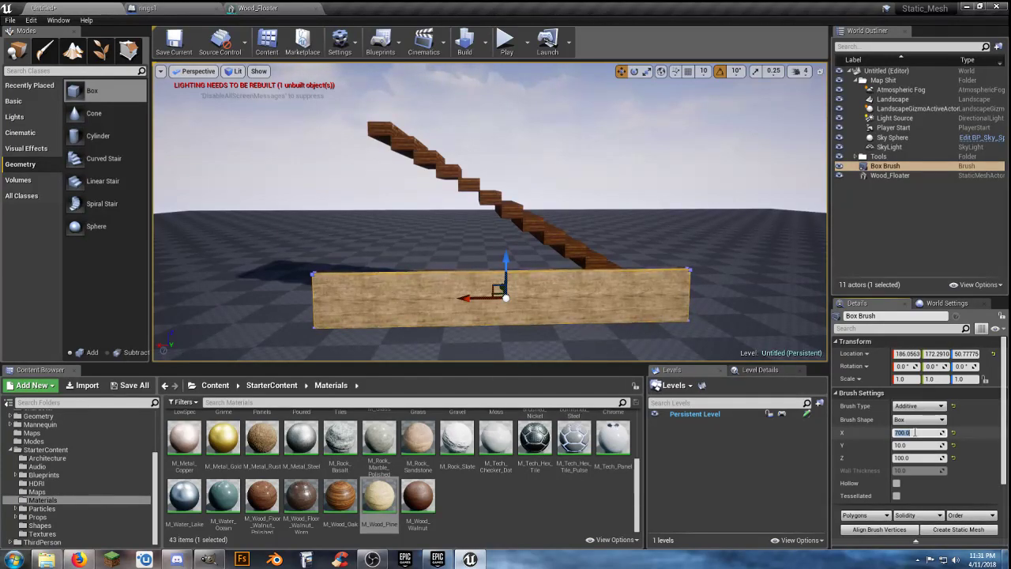
{"action": "key", "text": "Tab"}
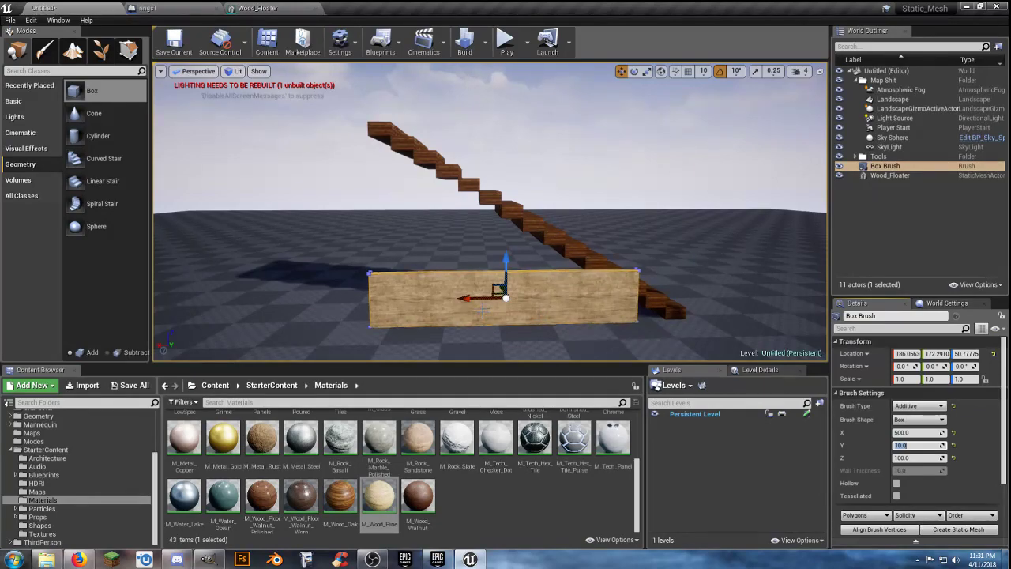
{"action": "left_click_drag", "start_coordinate": [464, 298], "coordinate": [504, 297]}
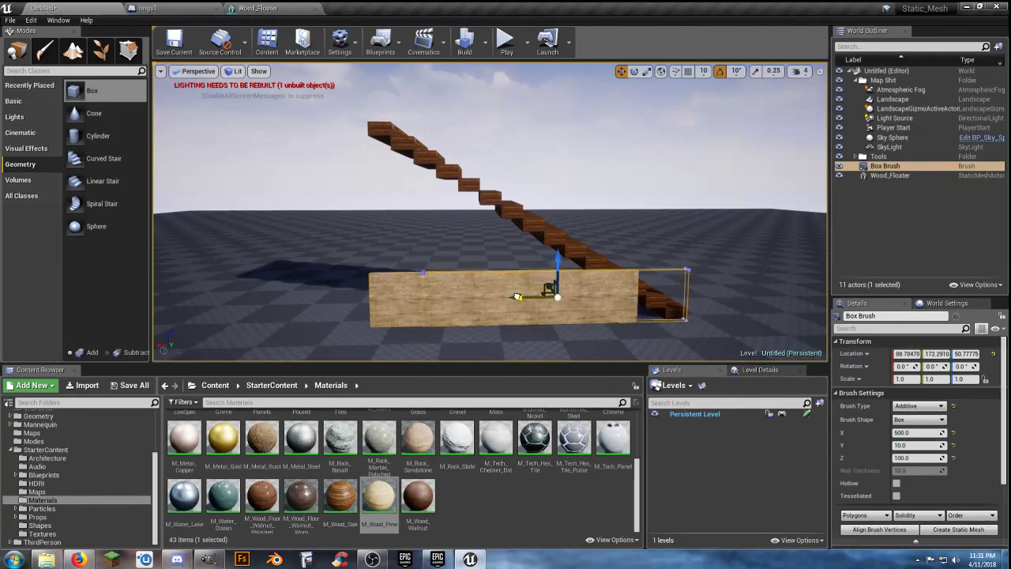
{"action": "key", "text": "w"}
{"action": "mouse_move", "coordinate": [646, 333]}
{"action": "right_mouse_down"}
{"action": "mouse_move", "coordinate": [703, 341]}
{"action": "mouse_move", "coordinate": [671, 352]}
{"action": "mouse_move", "coordinate": [646, 333]}
{"action": "right_mouse_up"}
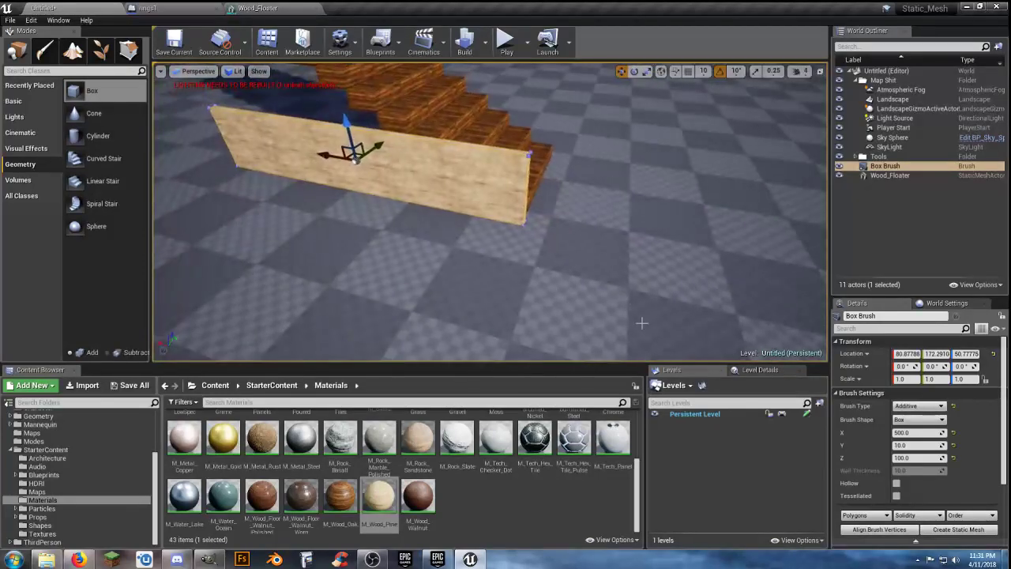
{"action": "left_click_drag", "start_coordinate": [319, 154], "coordinate": [323, 153]}
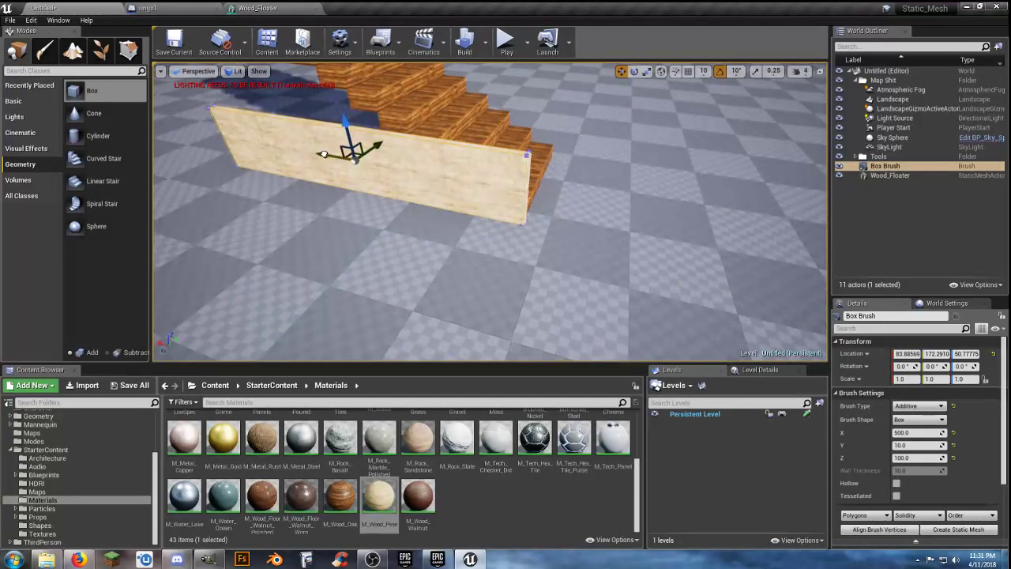
- In geometry editing mode, select the brush's far-end vertices and raise them so the panel slopes up alongside the stairs
{"action": "mouse_move", "coordinate": [507, 253]}
{"action": "right_mouse_down"}
{"action": "mouse_move", "coordinate": [500, 170]}
{"action": "mouse_move", "coordinate": [446, 182]}
{"action": "right_mouse_up"}
{"action": "key", "text": "s"}
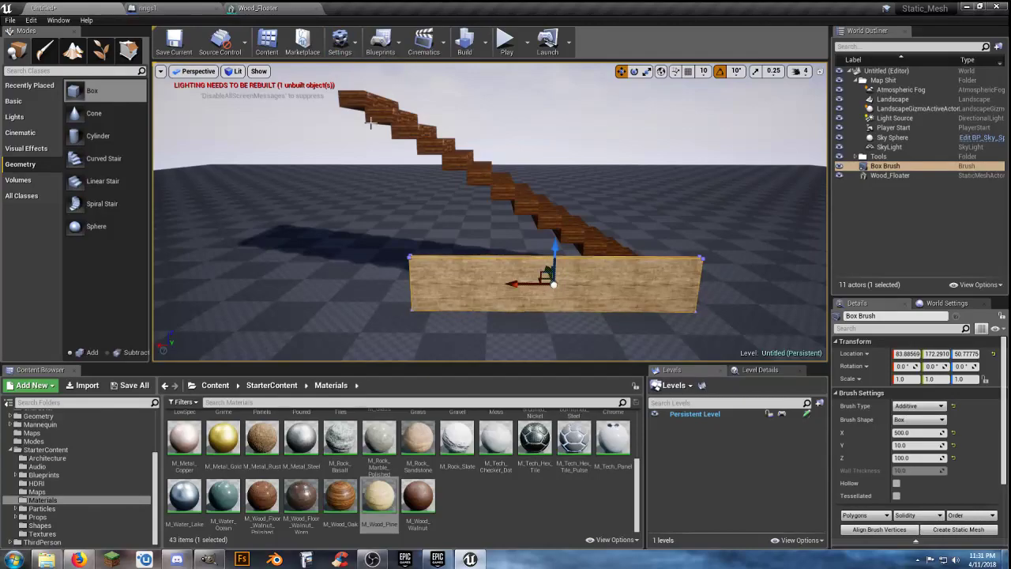
{"action": "key", "text": "d"}
{"action": "mouse_move", "coordinate": [559, 283]}
{"action": "right_mouse_down"}
{"action": "mouse_move", "coordinate": [553, 296]}
{"action": "mouse_move", "coordinate": [399, 348]}
{"action": "mouse_move", "coordinate": [550, 286]}
{"action": "right_mouse_up"}
{"action": "key", "text": "a"}
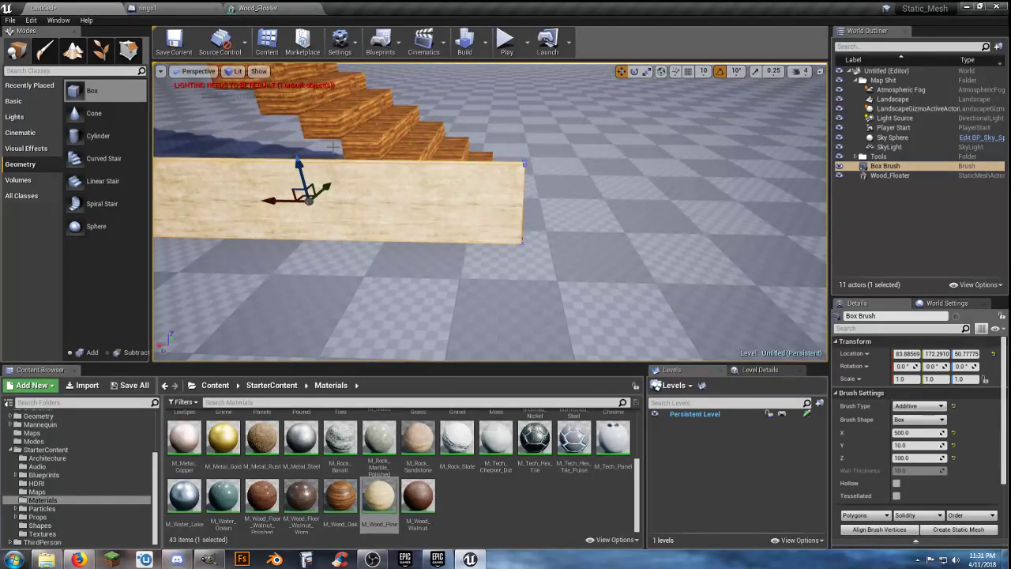
{"action": "left_click", "coordinate": [128, 50]}
{"action": "right_click_drag", "start_coordinate": [439, 278], "coordinate": [390, 314]}
{"action": "key", "text": "w"}
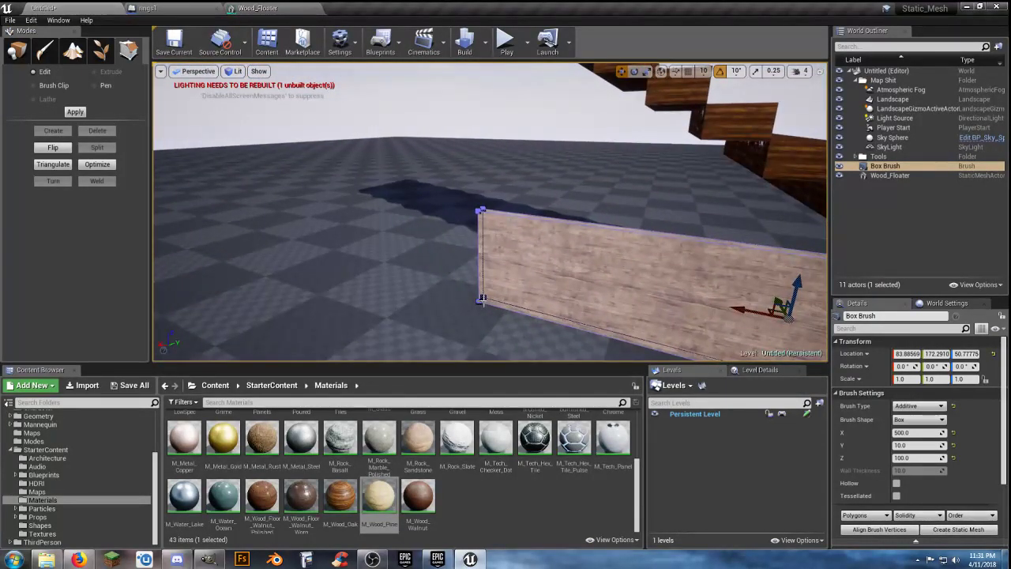
{"action": "left_click", "coordinate": [480, 299]}
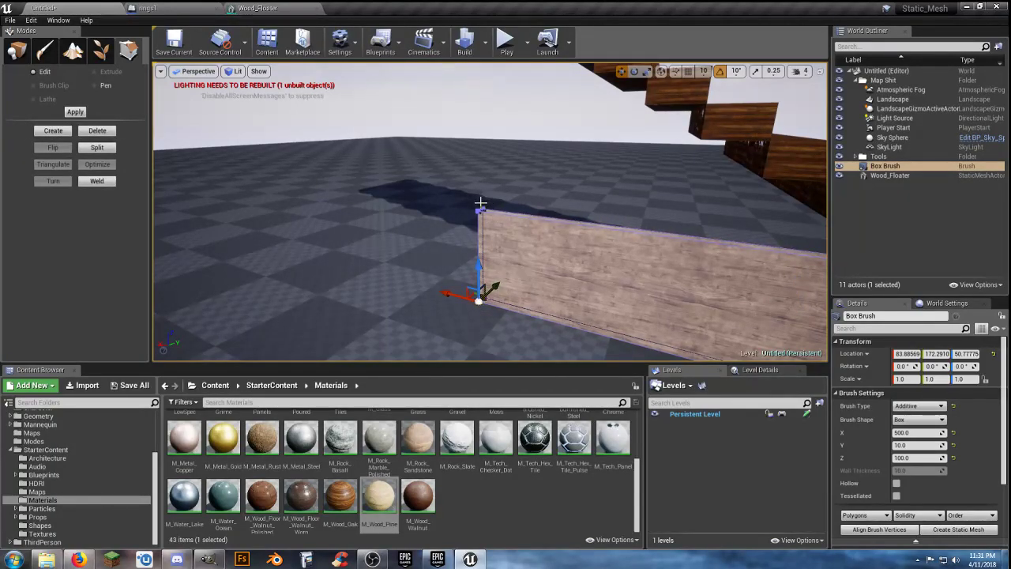
{"action": "left_click", "coordinate": [482, 209]}
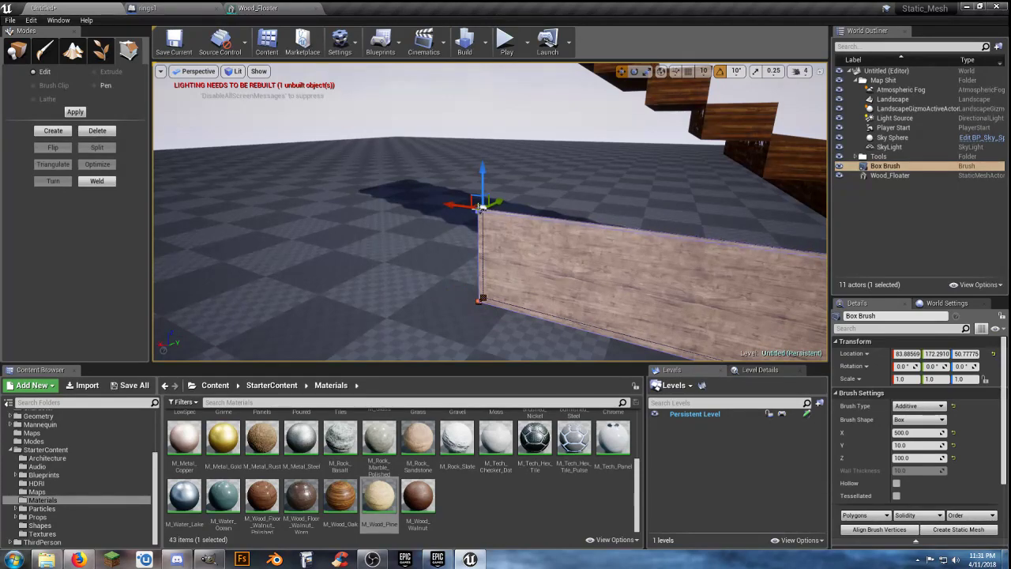
{"action": "key", "text": "s"}
{"action": "right_click_drag", "start_coordinate": [526, 301], "coordinate": [527, 302]}
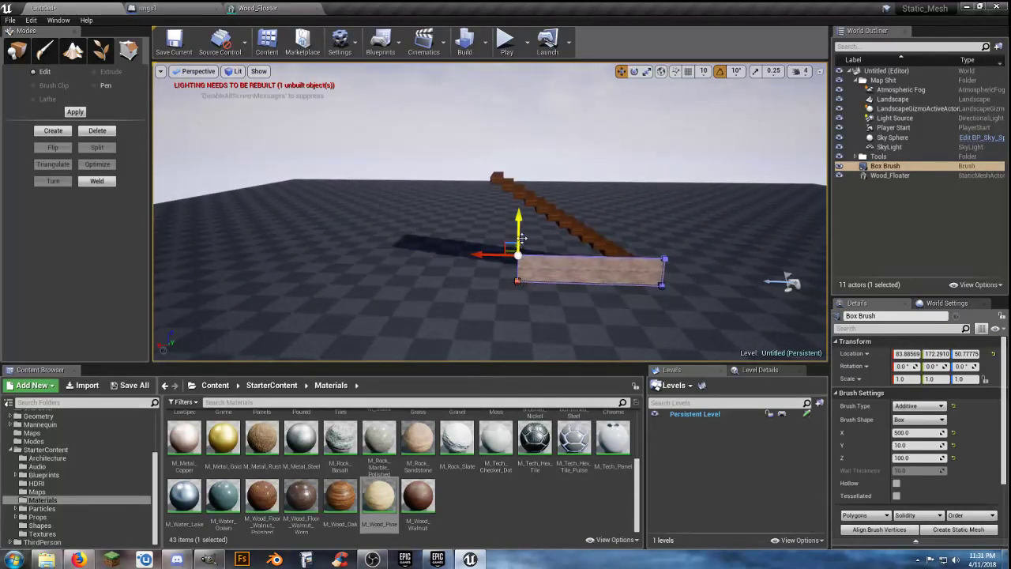
{"action": "left_click_drag", "start_coordinate": [518, 227], "coordinate": [518, 184]}
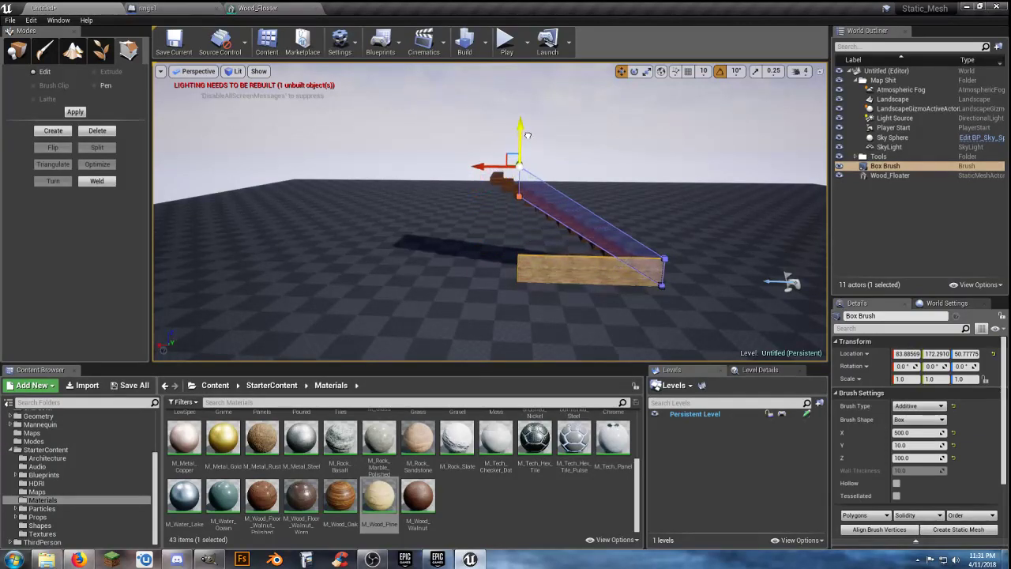
{"action": "left_click_drag", "start_coordinate": [525, 127], "coordinate": [525, 126]}
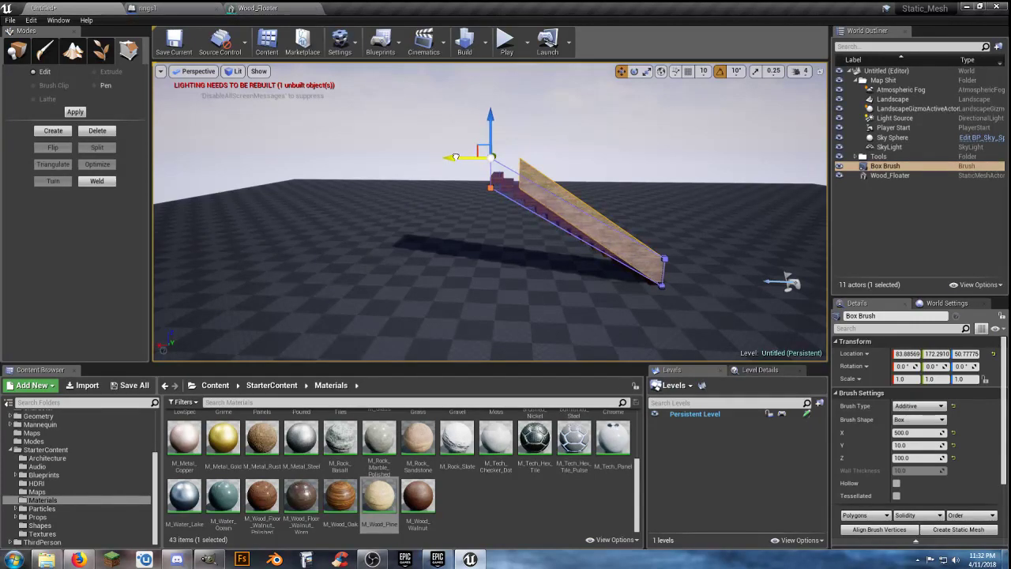
- Move the raised vertices horizontally to line up the panel's upper end with the stairs' top step, and return to Place mode
{"action": "mouse_move", "coordinate": [476, 183]}
{"action": "right_mouse_down"}
{"action": "mouse_move", "coordinate": [553, 183]}
{"action": "mouse_move", "coordinate": [593, 197]}
{"action": "right_mouse_up"}
{"action": "key", "text": "w"}
{"action": "right_click_drag", "start_coordinate": [491, 212], "coordinate": [510, 160]}
{"action": "key", "text": "w"}
{"action": "right_click_drag", "start_coordinate": [567, 173], "coordinate": [569, 169]}
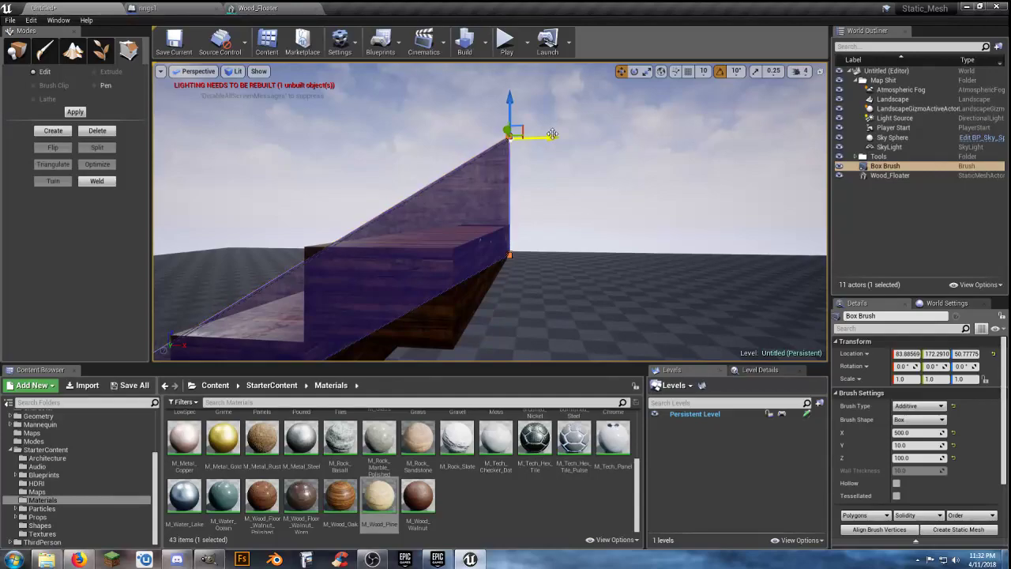
{"action": "mouse_move", "coordinate": [552, 135]}
{"action": "right_mouse_down"}
{"action": "mouse_move", "coordinate": [550, 176]}
{"action": "mouse_move", "coordinate": [545, 150]}
{"action": "mouse_move", "coordinate": [462, 173]}
{"action": "mouse_move", "coordinate": [419, 162]}
{"action": "mouse_move", "coordinate": [509, 188]}
{"action": "mouse_move", "coordinate": [488, 173]}
{"action": "right_mouse_up"}
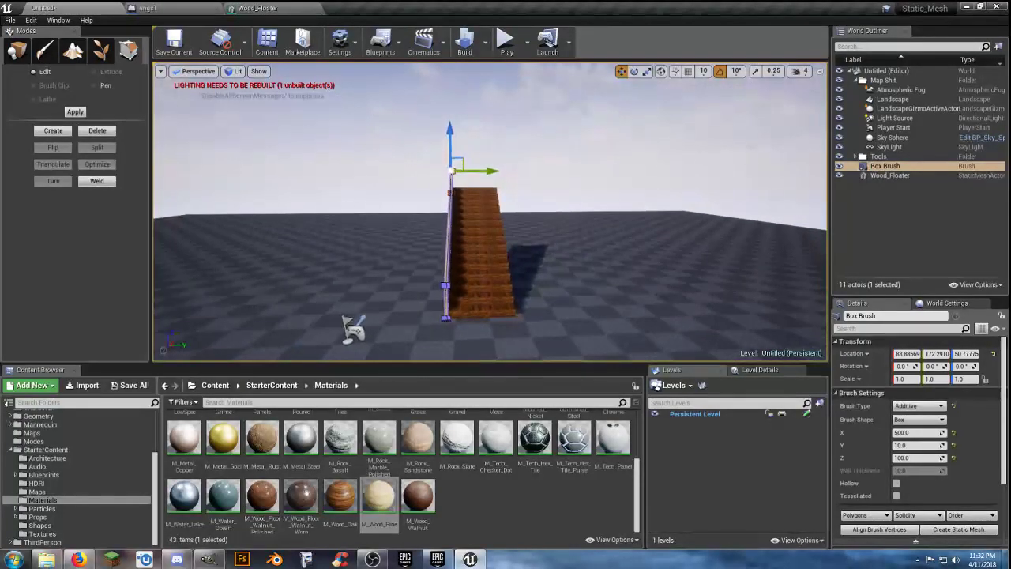
{"action": "left_click", "coordinate": [16, 50]}
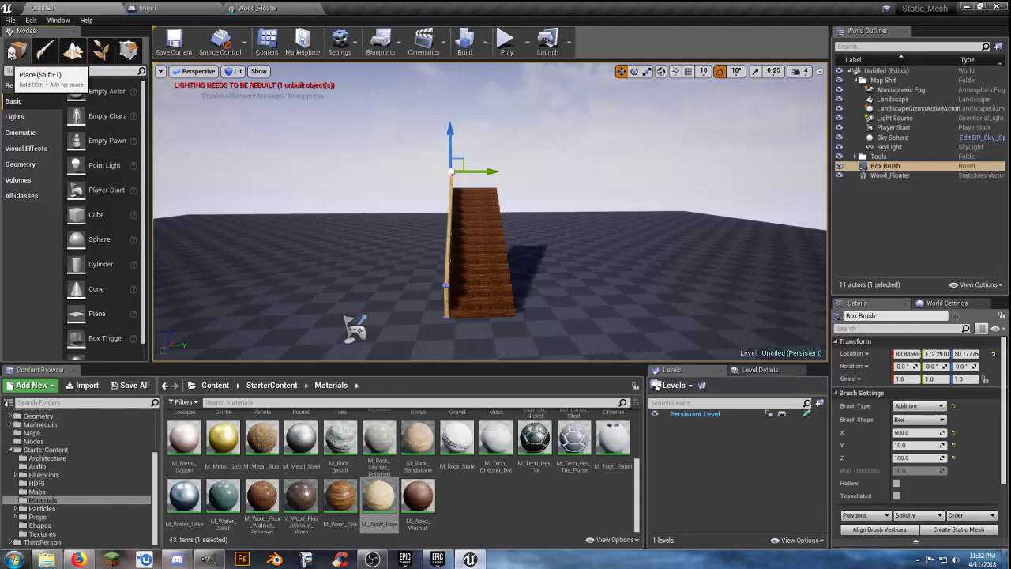
{"action": "left_click", "coordinate": [574, 167]}
{"action": "right_click_drag", "start_coordinate": [575, 167], "coordinate": [624, 180]}
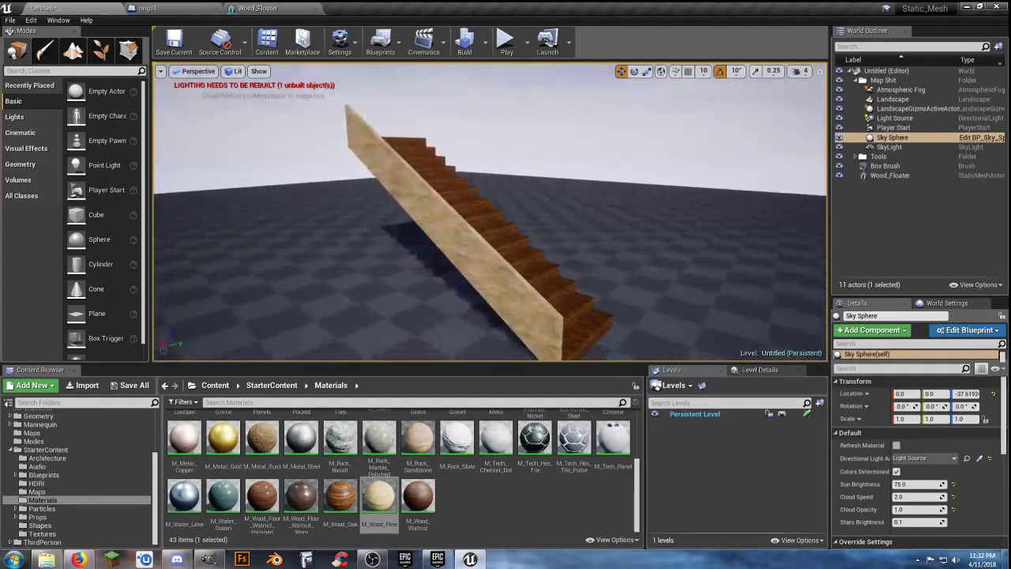
- Play the level and walk the character up the stairs along the pine side panel, checking how it looks and collides
{"action": "left_click", "coordinate": [519, 46]}
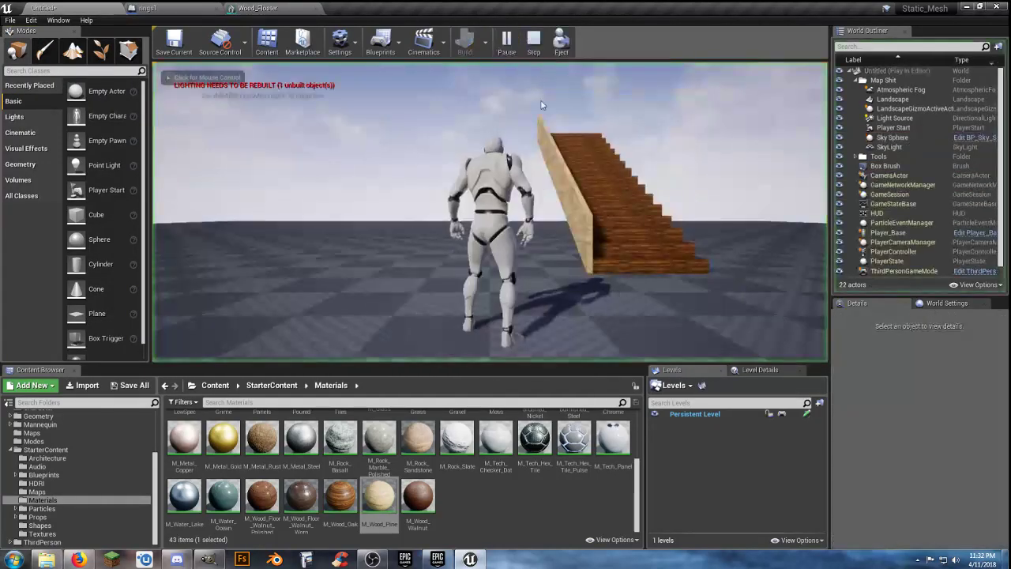
{"action": "key", "text": "w"}
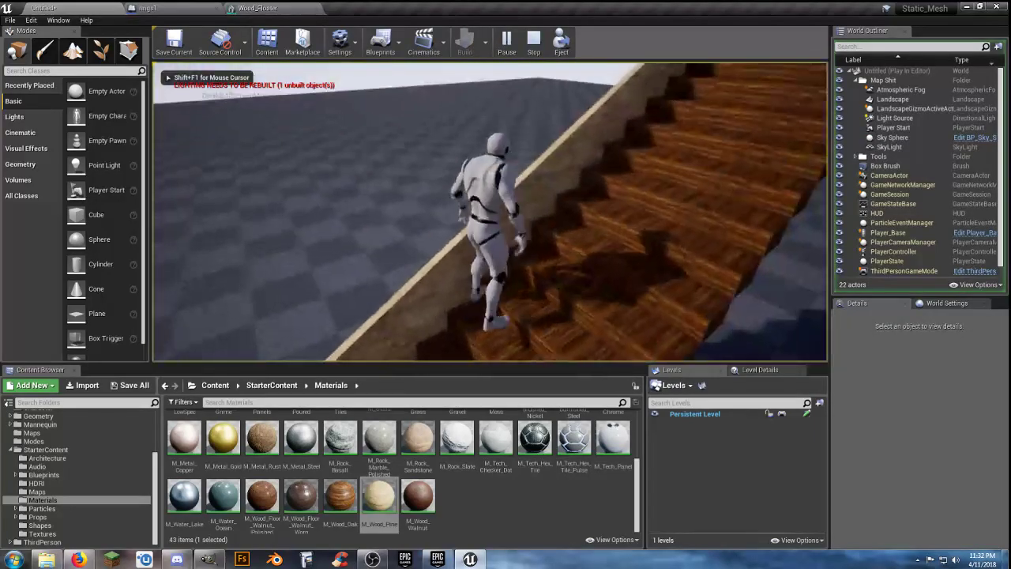
{"action": "key", "text": "w"}
{"action": "key", "text": "w"}
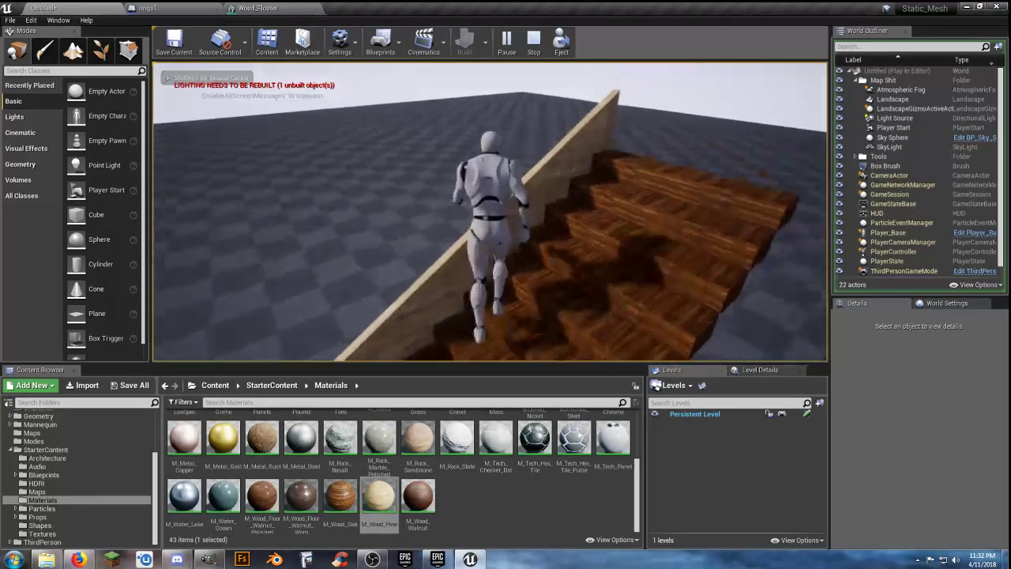
{"action": "key", "text": "w"}
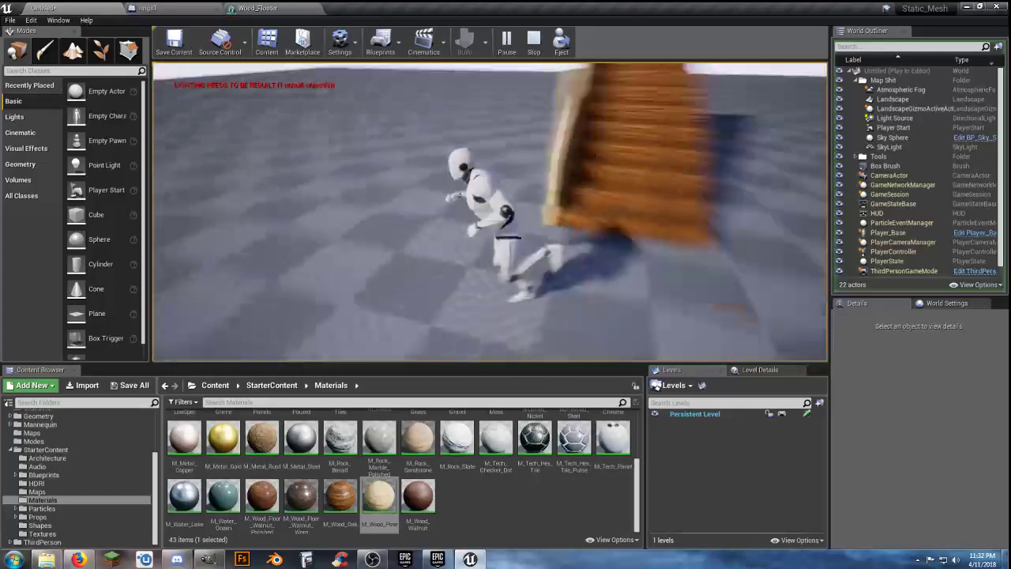
{"action": "key", "text": "s"}
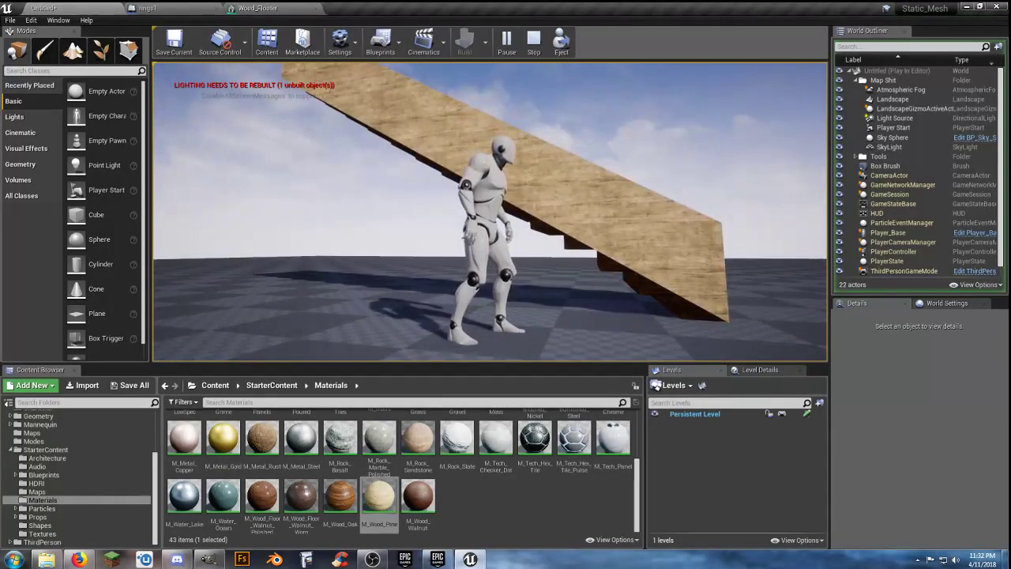
{"action": "key", "text": "Escape"}
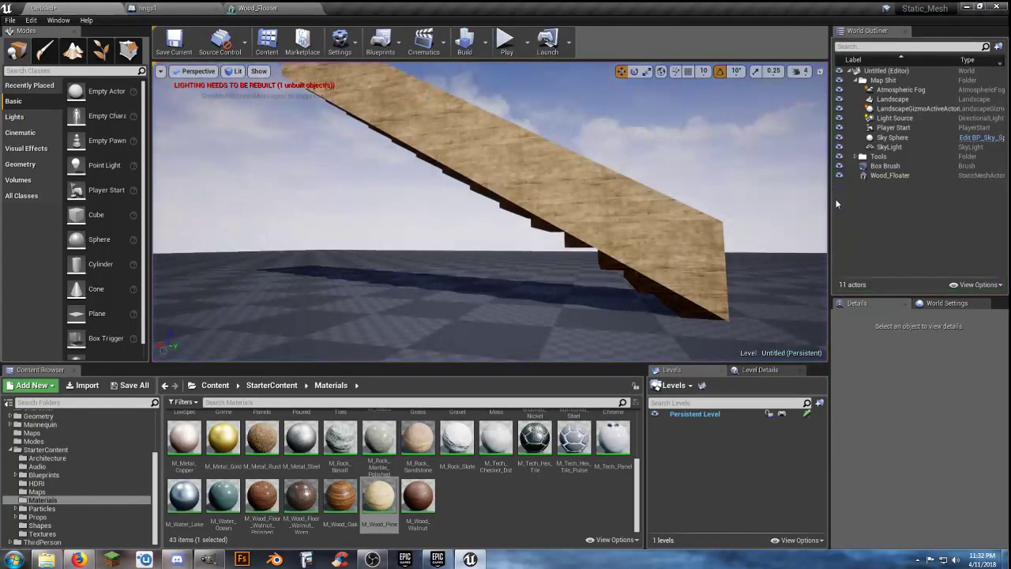
- Select the Box Brush side panel beside the stairs and switch to geometry editing mode
{"action": "right_click_drag", "start_coordinate": [724, 237], "coordinate": [746, 272]}
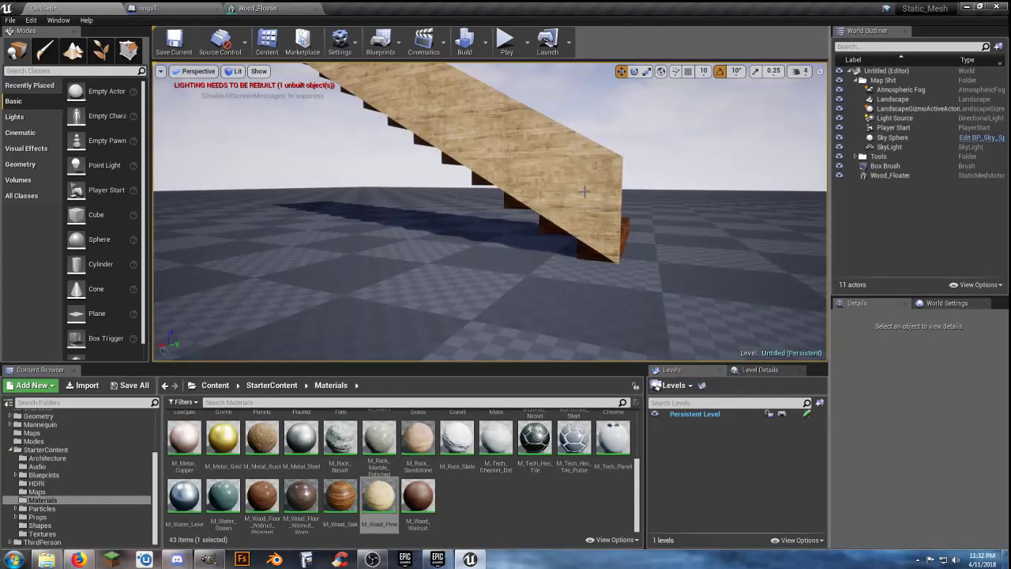
{"action": "left_click", "coordinate": [583, 193]}
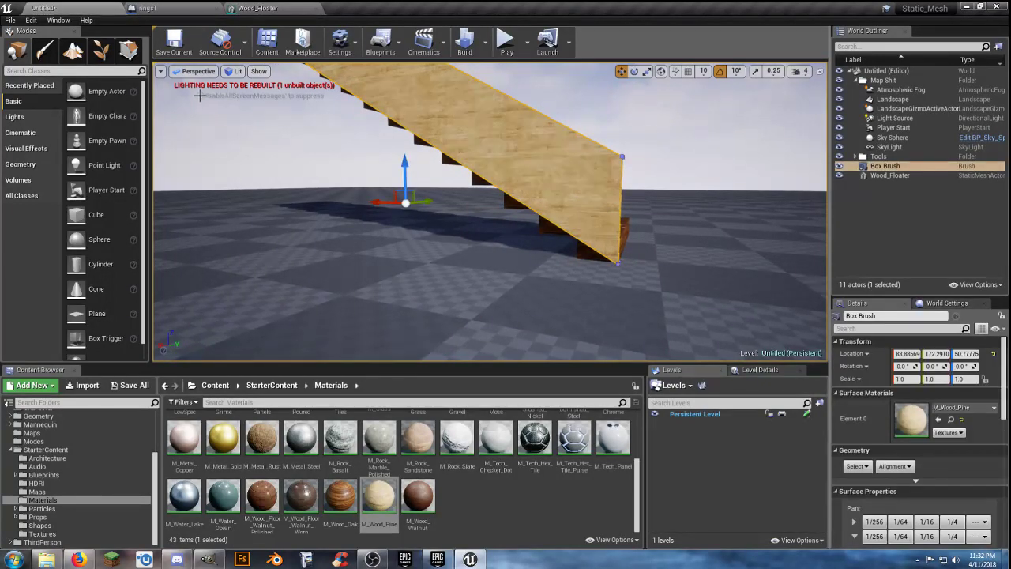
{"action": "left_click", "coordinate": [890, 175]}
{"action": "left_click", "coordinate": [884, 166]}
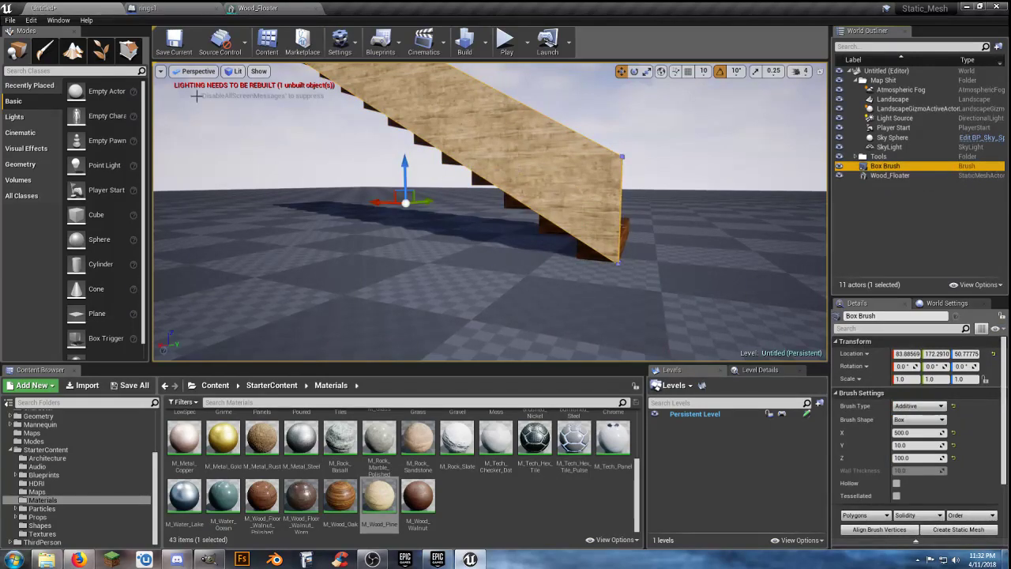
{"action": "left_click", "coordinate": [127, 50]}
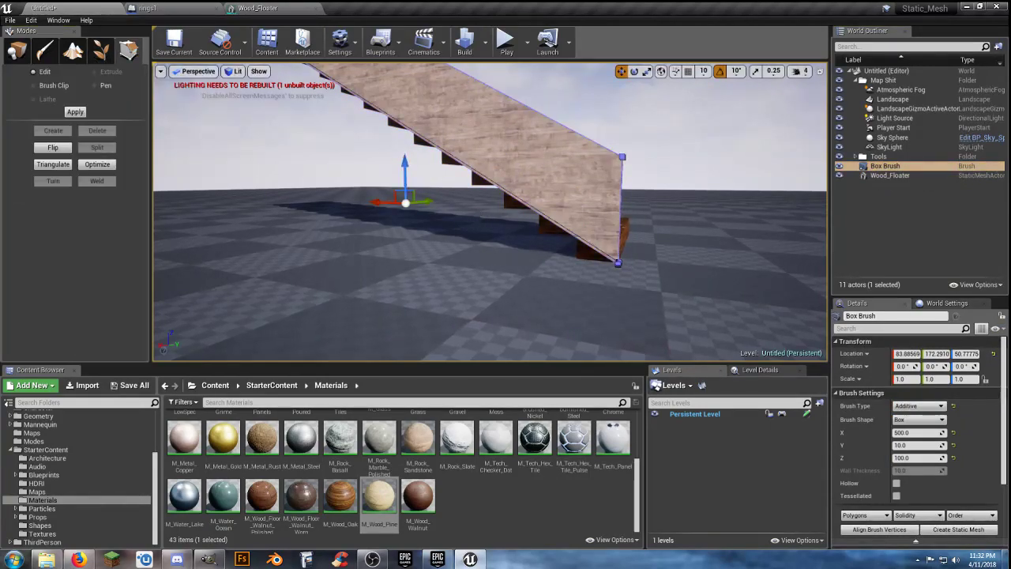
- Select the four vertices at the panel's lower front end and move them back along the stairs, behind the lowest step's front edge
{"action": "mouse_move", "coordinate": [412, 279]}
{"action": "right_mouse_down"}
{"action": "mouse_move", "coordinate": [395, 286]}
{"action": "mouse_move", "coordinate": [412, 280]}
{"action": "right_mouse_up"}
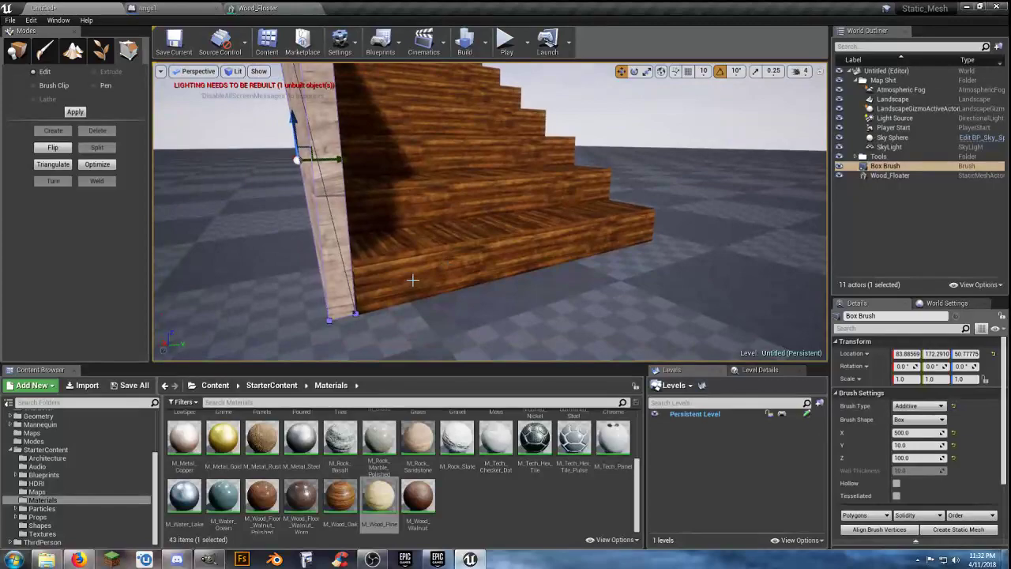
{"action": "left_click", "coordinate": [356, 314]}
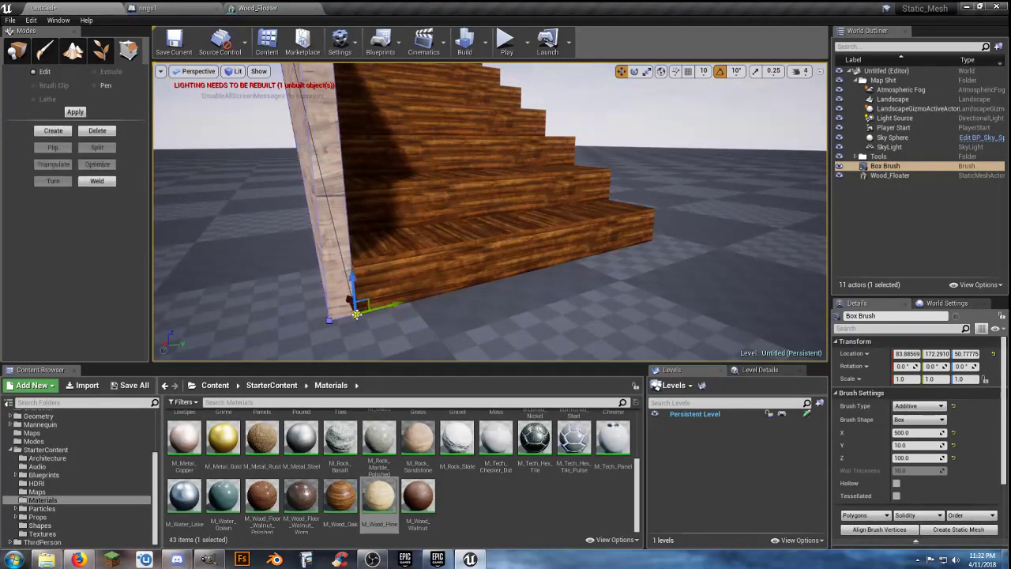
{"action": "left_click", "coordinate": [331, 321], "text": "ctrl"}
{"action": "mouse_move", "coordinate": [357, 335]}
{"action": "right_mouse_down"}
{"action": "mouse_move", "coordinate": [447, 340]}
{"action": "mouse_move", "coordinate": [361, 341]}
{"action": "right_mouse_up"}
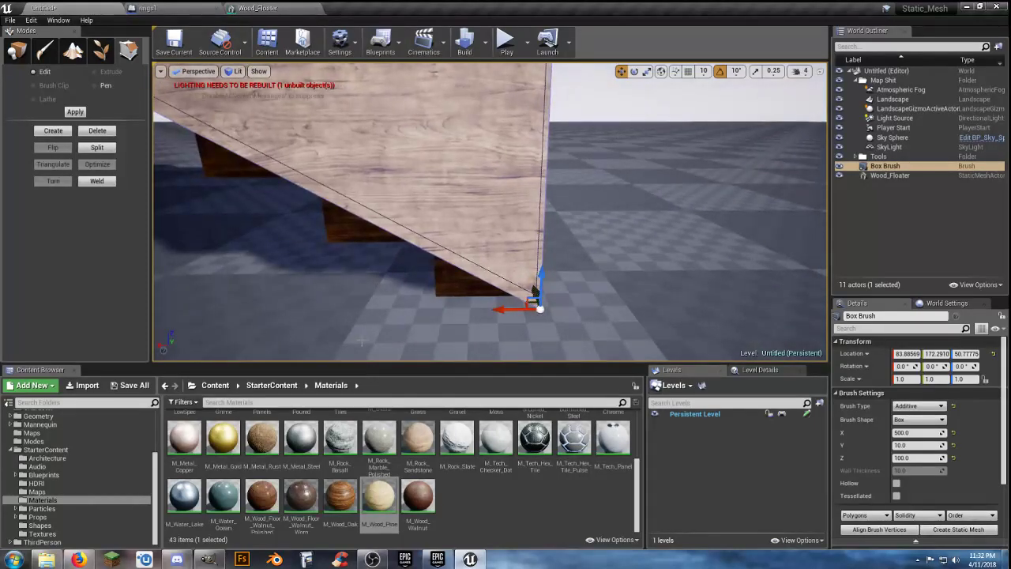
{"action": "right_click_drag", "start_coordinate": [504, 314], "coordinate": [476, 316]}
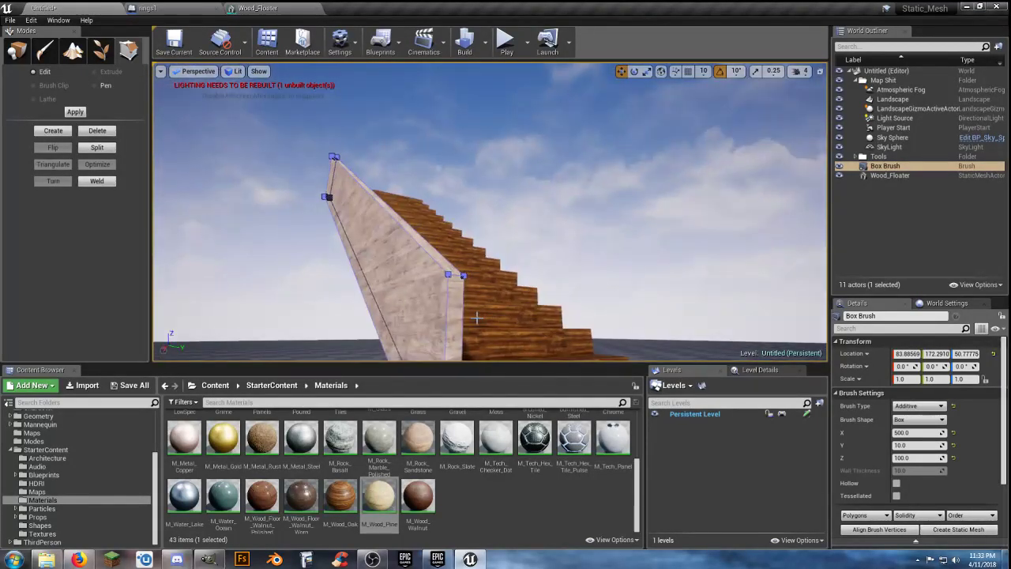
{"action": "left_click", "coordinate": [464, 277]}
{"action": "left_click", "coordinate": [448, 276], "text": "ctrl"}
{"action": "right_click_drag", "start_coordinate": [447, 277], "coordinate": [600, 301]}
{"action": "mouse_move", "coordinate": [521, 285]}
{"action": "right_mouse_down"}
{"action": "mouse_move", "coordinate": [541, 292]}
{"action": "mouse_move", "coordinate": [520, 285]}
{"action": "right_mouse_up"}
{"action": "right_click_drag", "start_coordinate": [630, 234], "coordinate": [609, 251]}
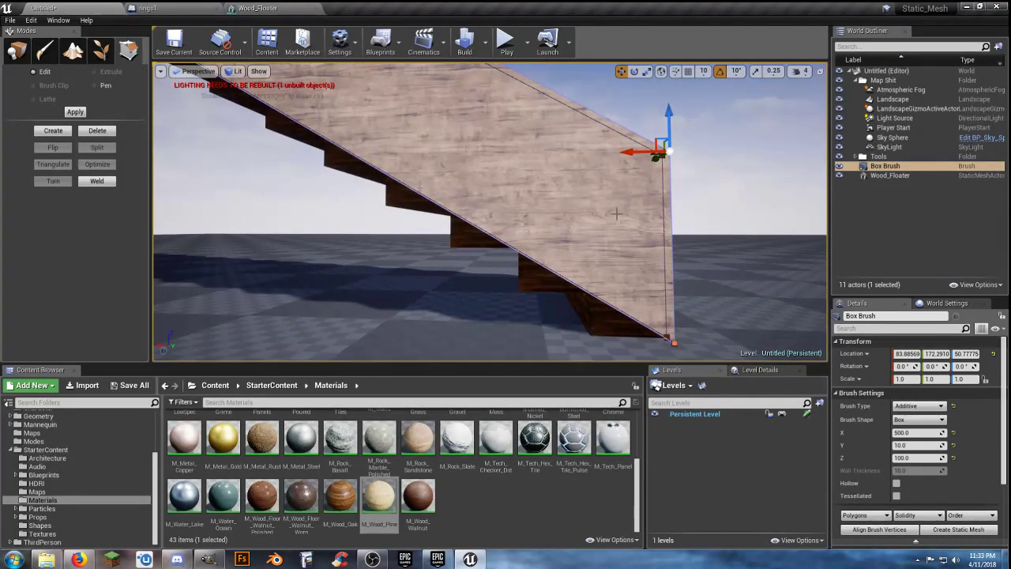
{"action": "left_click_drag", "start_coordinate": [629, 150], "coordinate": [556, 134]}
{"action": "mouse_move", "coordinate": [599, 189]}
{"action": "right_mouse_down"}
{"action": "mouse_move", "coordinate": [610, 167]}
{"action": "mouse_move", "coordinate": [584, 207]}
{"action": "mouse_move", "coordinate": [560, 213]}
{"action": "mouse_move", "coordinate": [598, 203]}
{"action": "right_mouse_up"}
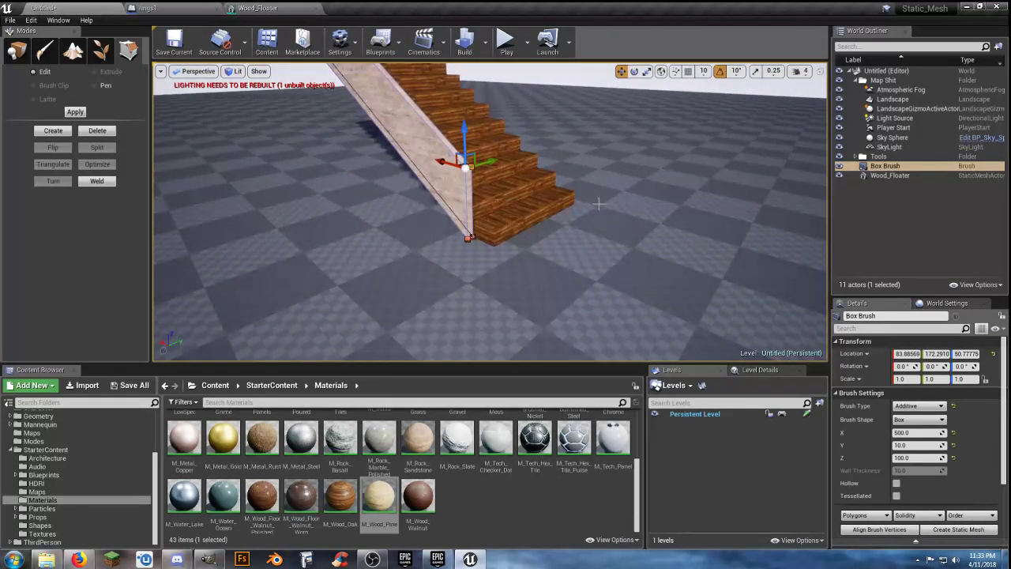
- Extrude the panel's front end face out to the lowest step's front with length 16 and 1 segment, and return to Place mode
{"action": "left_click", "coordinate": [468, 188]}
{"action": "mouse_move", "coordinate": [583, 197]}
{"action": "right_mouse_down"}
{"action": "mouse_move", "coordinate": [462, 207]}
{"action": "mouse_move", "coordinate": [426, 192]}
{"action": "right_mouse_up"}
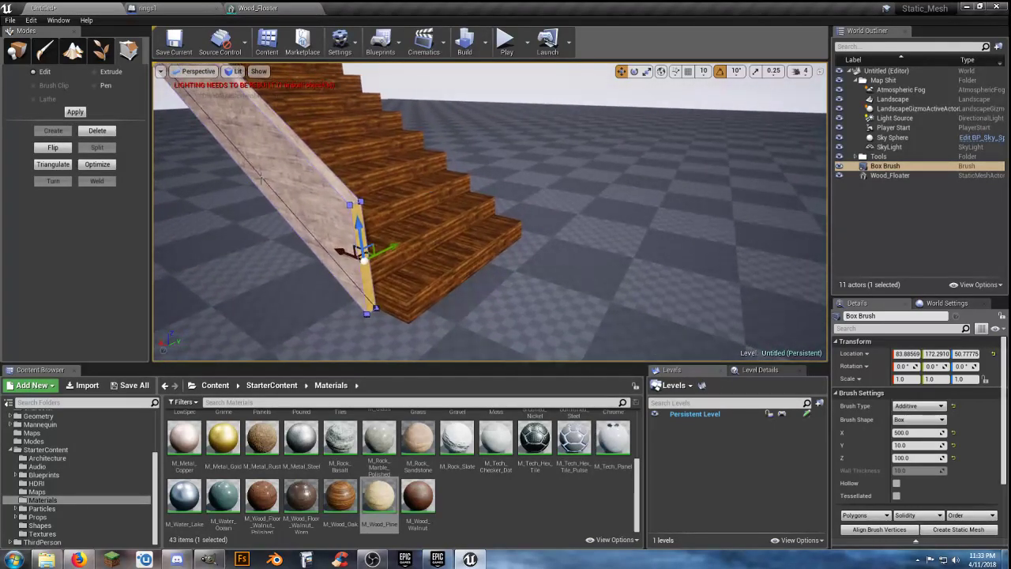
{"action": "left_click", "coordinate": [98, 72]}
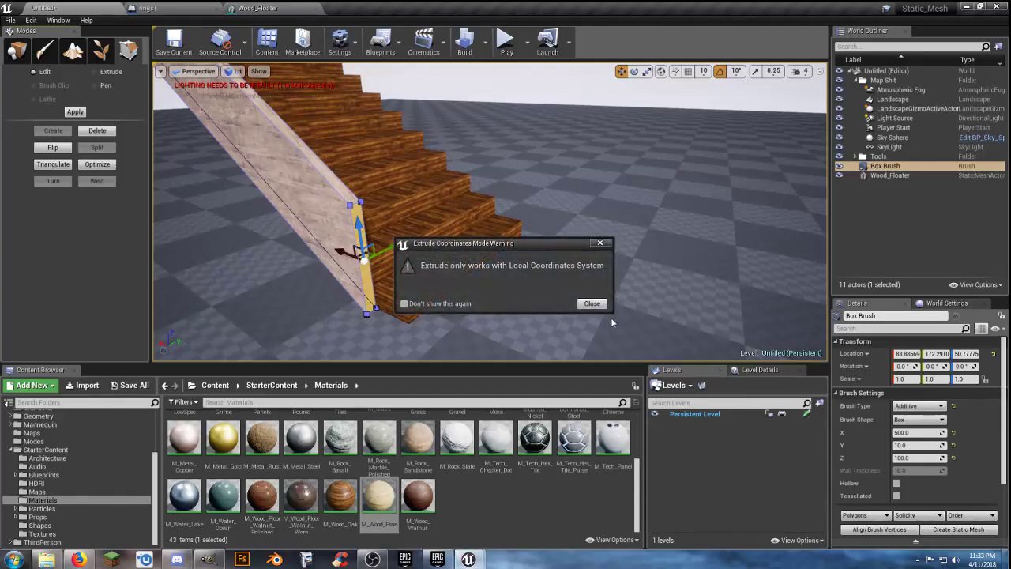
{"action": "left_click", "coordinate": [592, 303]}
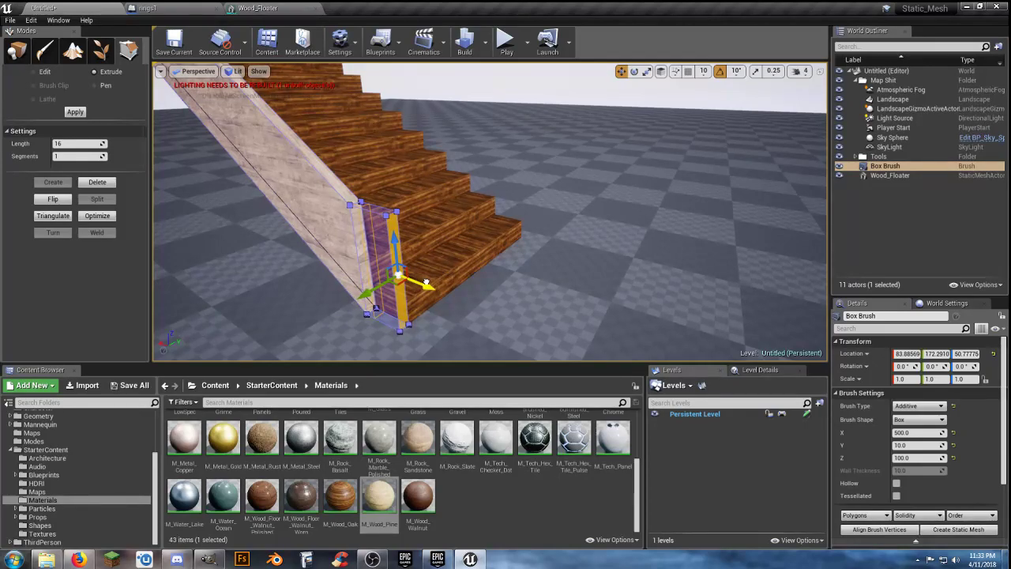
{"action": "mouse_move", "coordinate": [450, 281]}
{"action": "right_mouse_down"}
{"action": "mouse_move", "coordinate": [505, 281]}
{"action": "mouse_move", "coordinate": [470, 283]}
{"action": "mouse_move", "coordinate": [438, 158]}
{"action": "mouse_move", "coordinate": [430, 236]}
{"action": "mouse_move", "coordinate": [395, 272]}
{"action": "mouse_move", "coordinate": [575, 270]}
{"action": "mouse_move", "coordinate": [585, 276]}
{"action": "mouse_move", "coordinate": [573, 304]}
{"action": "mouse_move", "coordinate": [551, 255]}
{"action": "right_mouse_up"}
{"action": "key", "text": "s"}
{"action": "key", "text": "w"}
{"action": "key", "text": "d"}
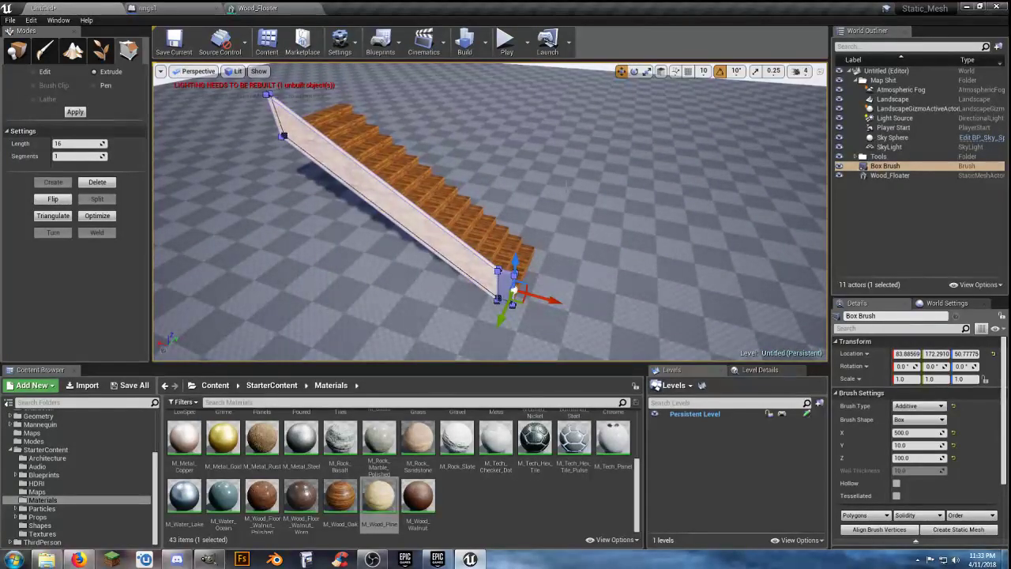
{"action": "left_click", "coordinate": [18, 51]}
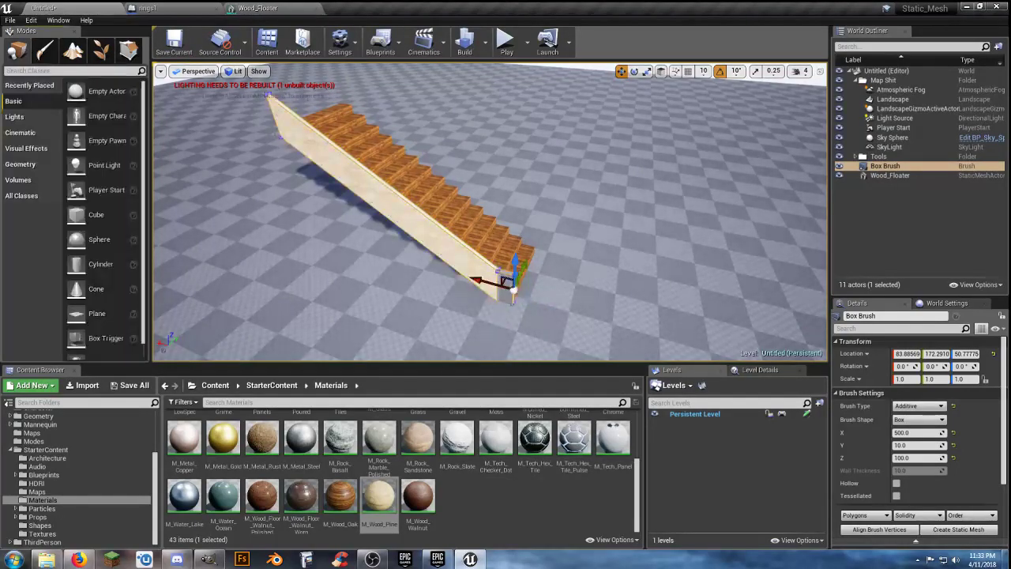
- Select the new extruded end's surfaces along with the rest of the panel and replace their empty material with M_Wood_Pine
{"action": "left_click", "coordinate": [537, 236]}
{"action": "key", "text": "w"}
{"action": "right_click_drag", "start_coordinate": [537, 236], "coordinate": [540, 281]}
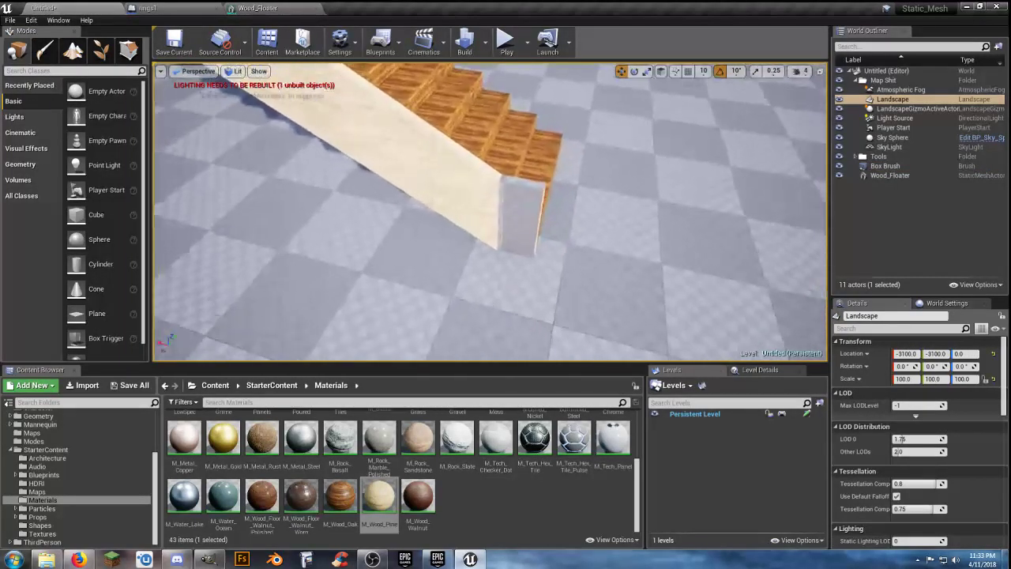
{"action": "left_click", "coordinate": [522, 216]}
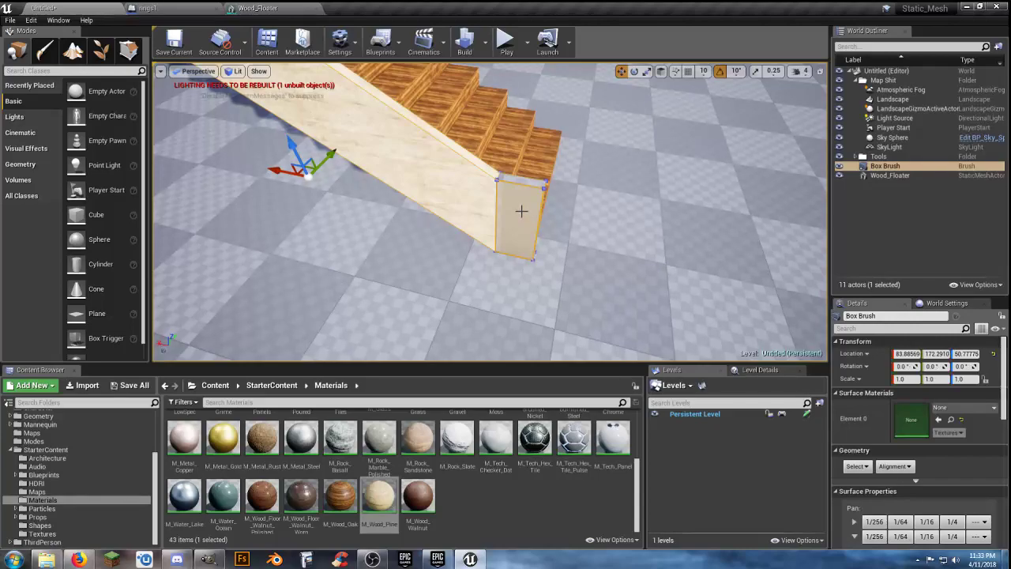
{"action": "right_click", "coordinate": [522, 214]}
{"action": "left_click", "coordinate": [537, 194]}
{"action": "left_click", "coordinate": [856, 466]}
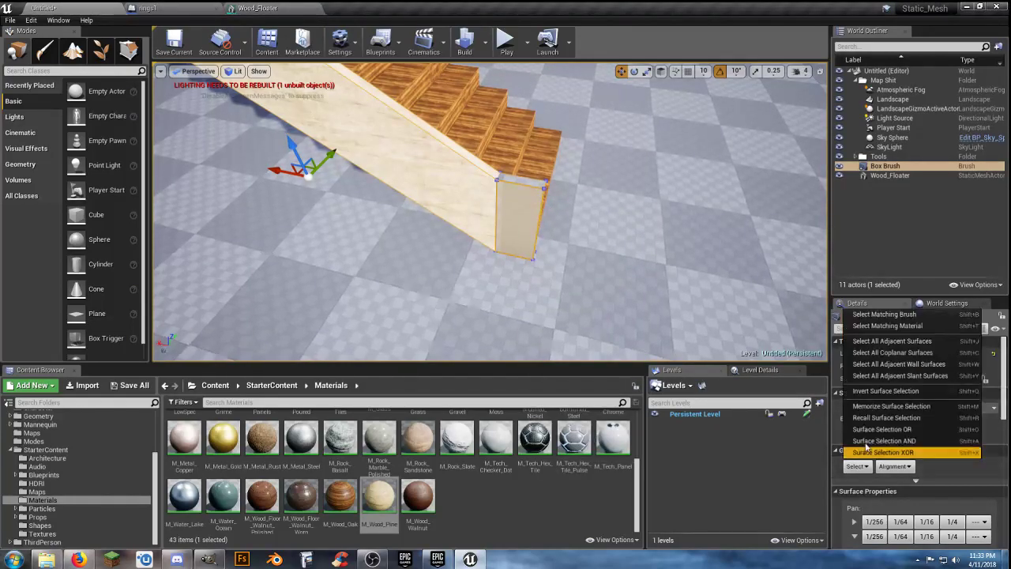
{"action": "left_click", "coordinate": [883, 353]}
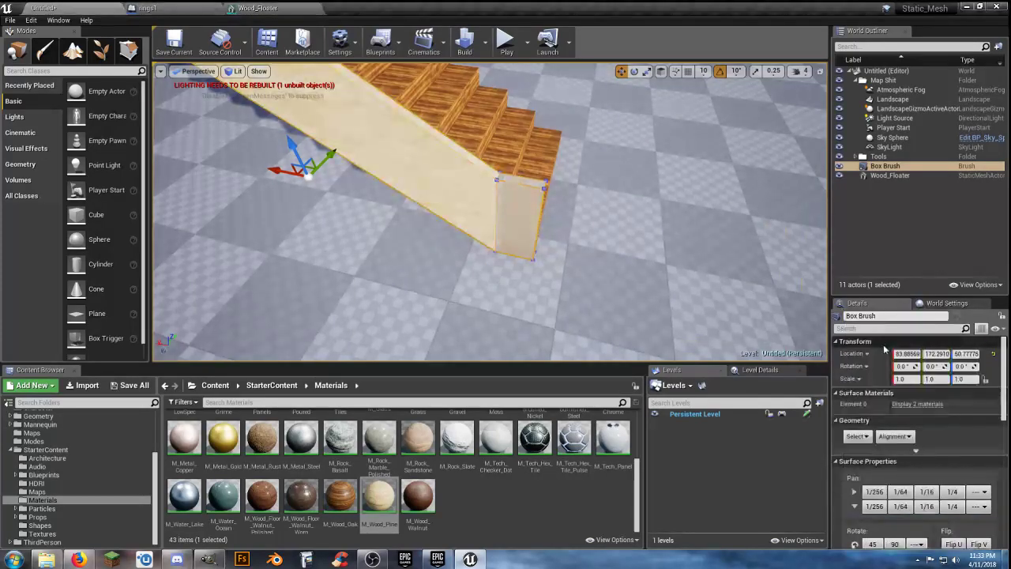
{"action": "left_click", "coordinate": [916, 404]}
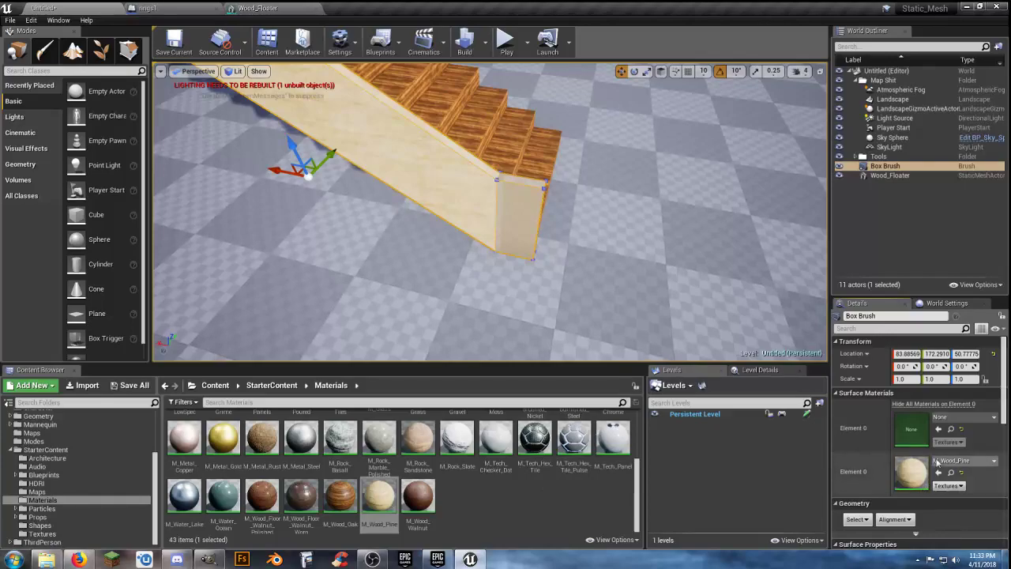
{"action": "left_click", "coordinate": [938, 429]}
{"action": "right_click_drag", "start_coordinate": [584, 237], "coordinate": [584, 190]}
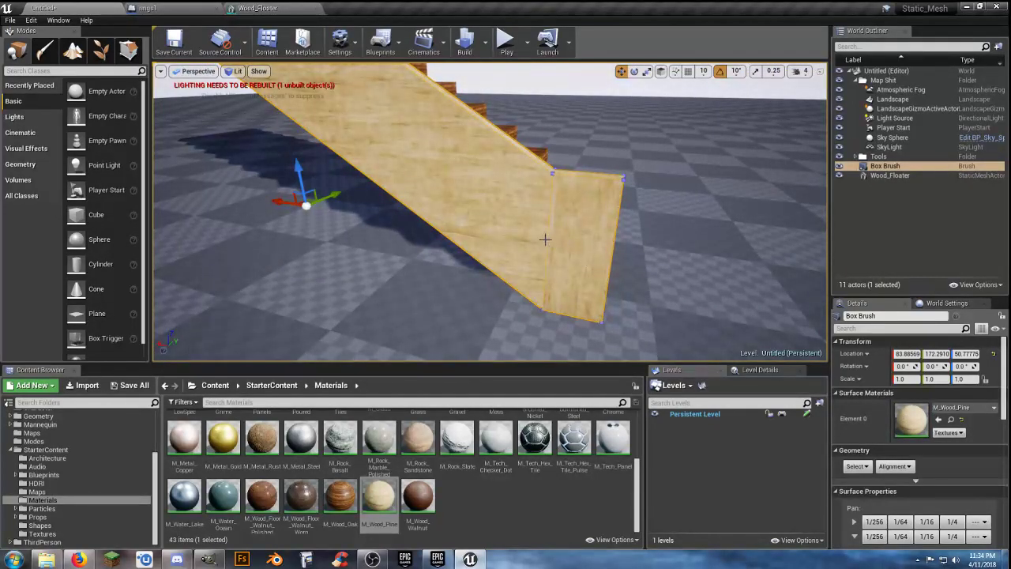
- Rotate the wood texture on the extruded end's side surface so its grain runs the same way as the panel's
{"action": "left_click", "coordinate": [593, 246]}
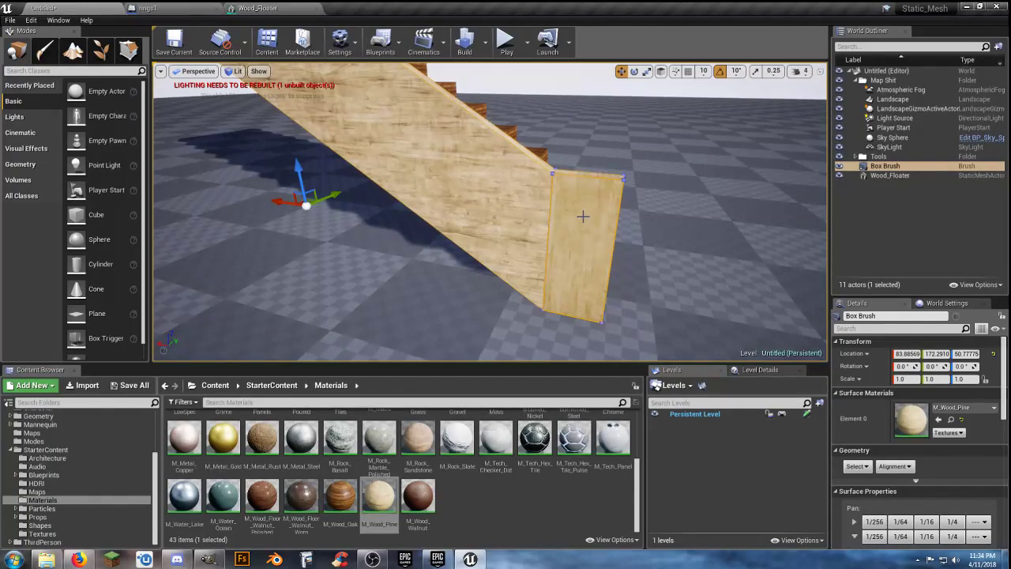
{"action": "scroll", "coordinate": [901, 490], "scroll_direction": "down", "scroll_amount": 2}
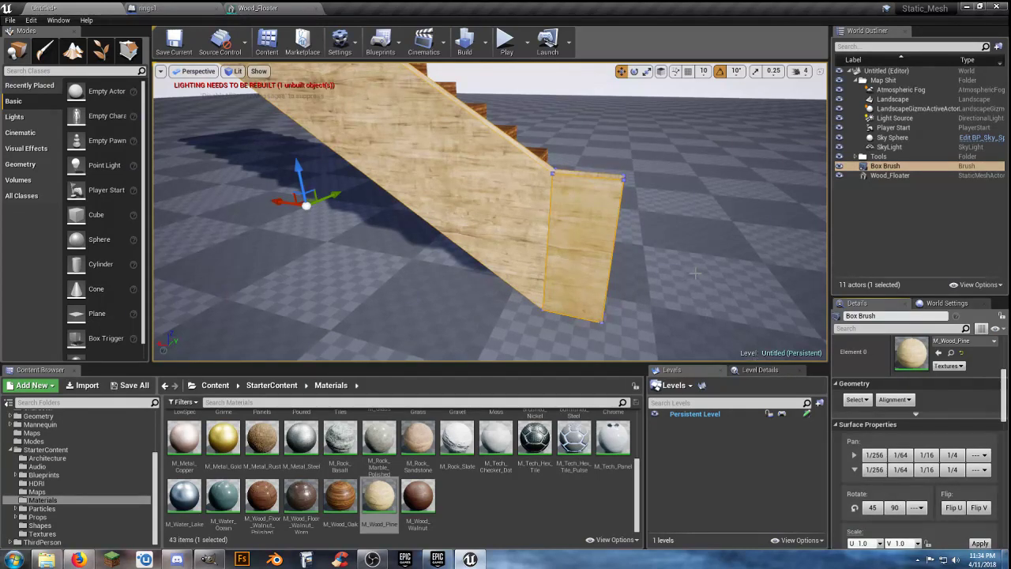
{"action": "left_click", "coordinate": [614, 273]}
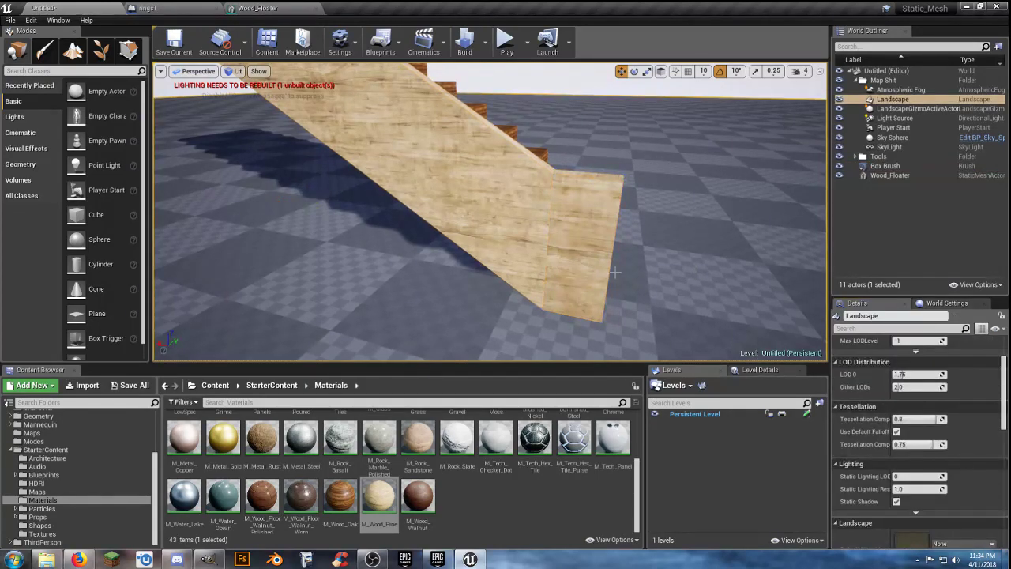
{"action": "left_click", "coordinate": [530, 235]}
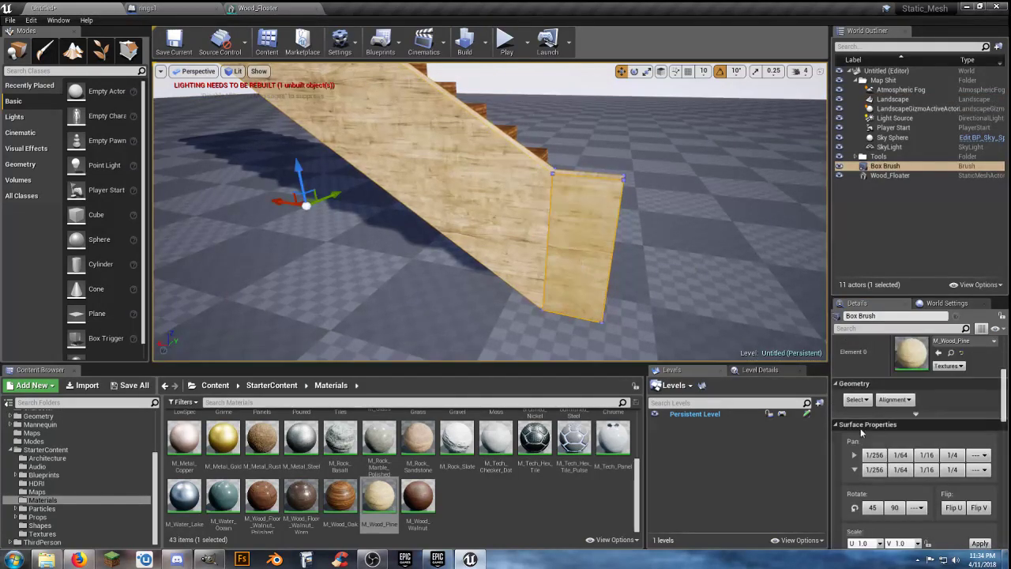
- Pan the extruded end's side texture in V by 1/256 and 1/64 increments and in U by 1/64 to match the panel's grain
{"action": "left_click", "coordinate": [880, 472]}
{"action": "left_click", "coordinate": [880, 472]}
{"action": "left_click", "coordinate": [904, 475]}
{"action": "left_click", "coordinate": [903, 474]}
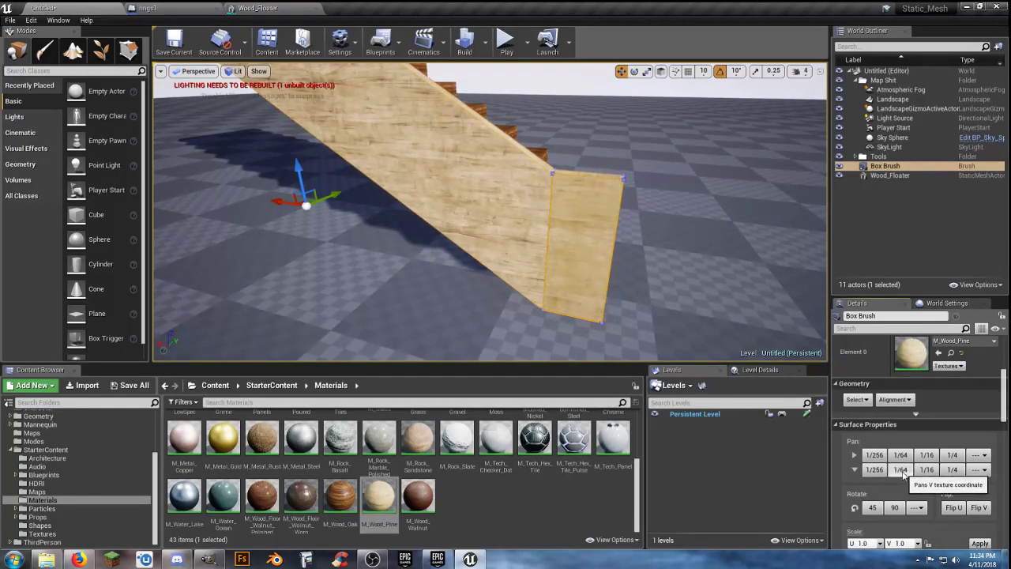
{"action": "left_click", "coordinate": [903, 472]}
{"action": "left_click", "coordinate": [903, 472]}
{"action": "left_click", "coordinate": [925, 471]}
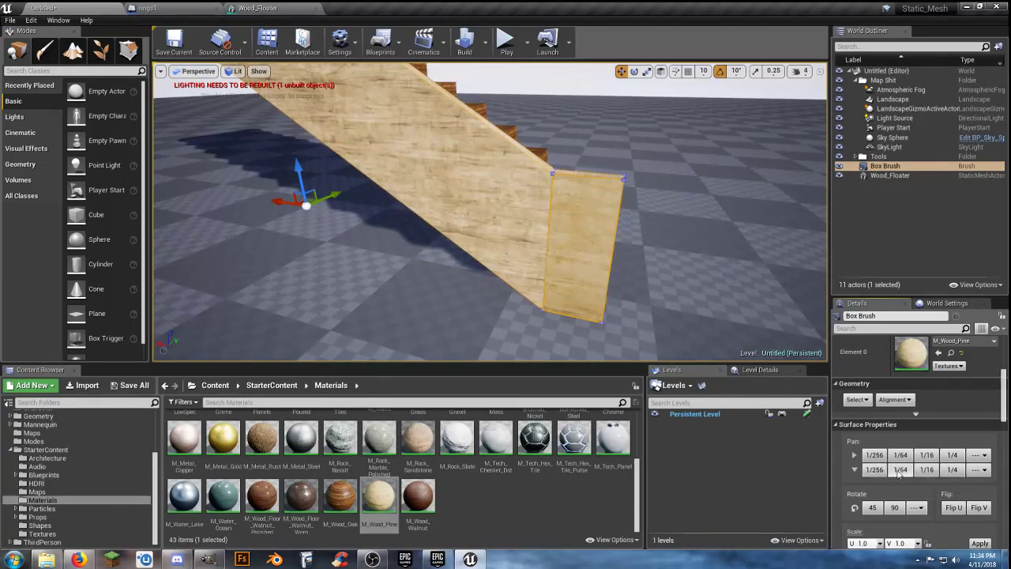
{"action": "left_click", "coordinate": [899, 456]}
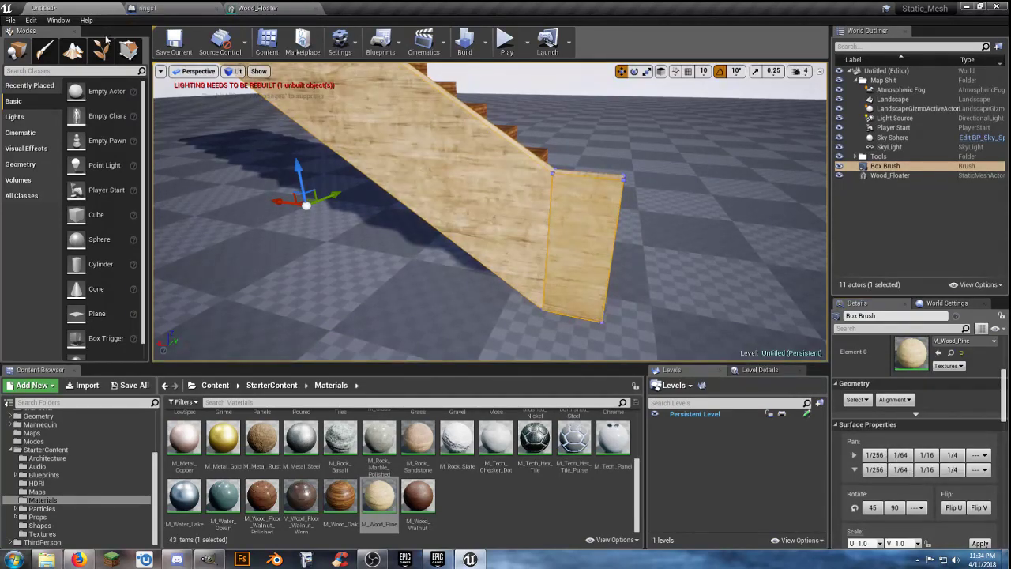
- In geometry editing mode, select the panel's two outer side polygons, merge them with Optimize, and return to Place mode
{"action": "left_click", "coordinate": [128, 51]}
{"action": "left_click", "coordinate": [593, 243]}
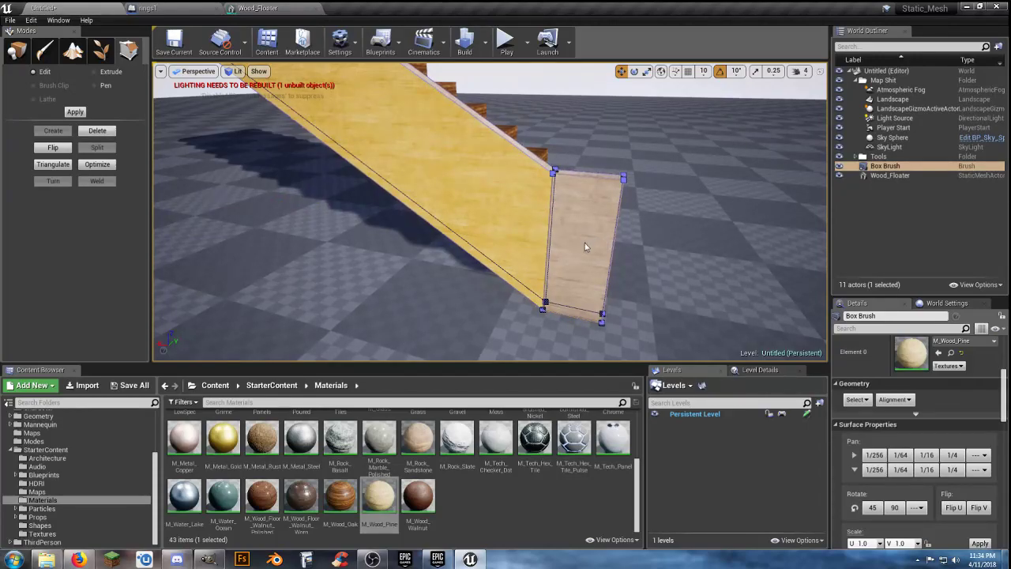
{"action": "left_click", "coordinate": [584, 242]}
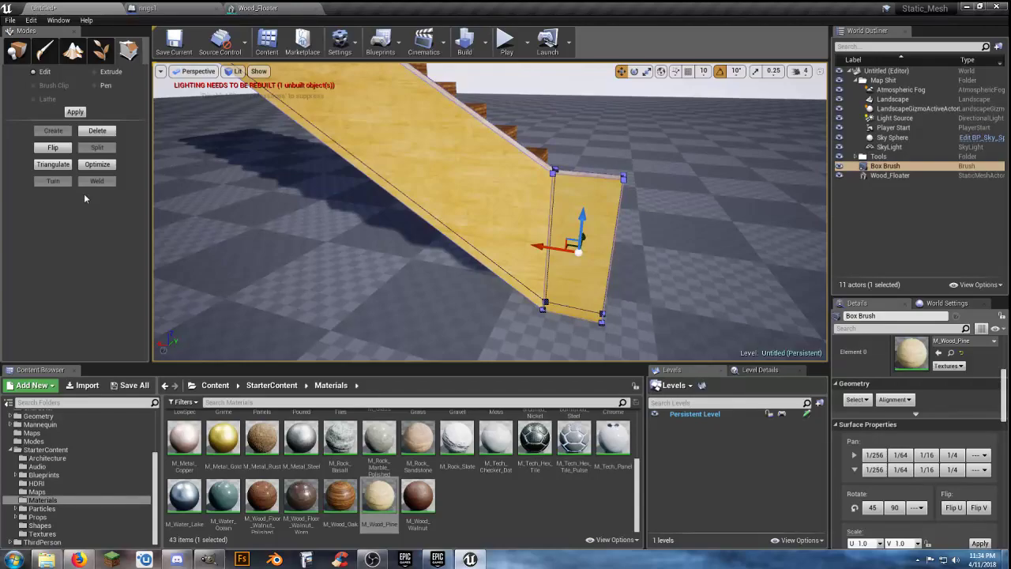
{"action": "left_click", "coordinate": [94, 166]}
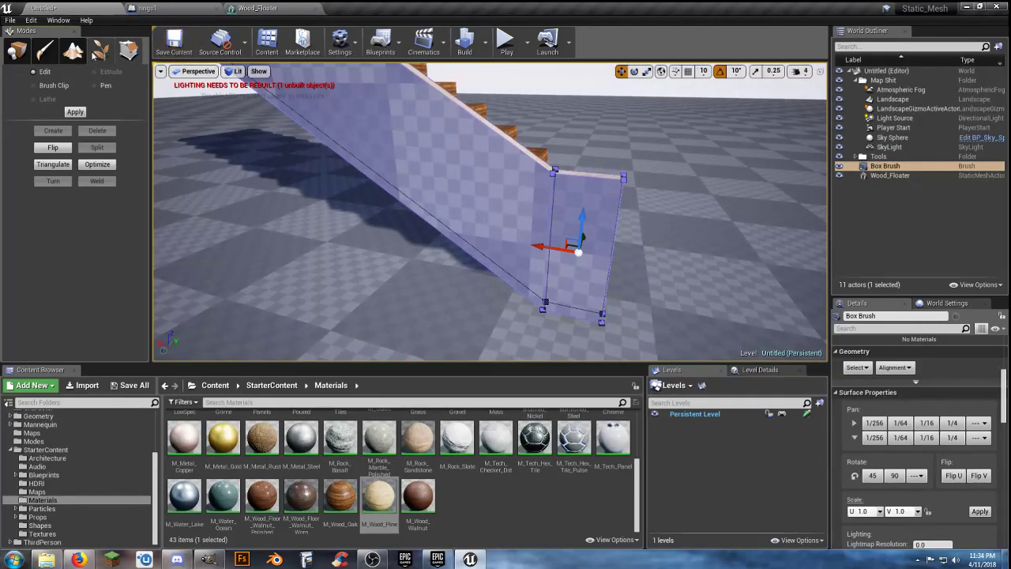
{"action": "left_click", "coordinate": [16, 50]}
- Select the optimized side surfaces and the adjacent panel surfaces, apply M_Wood_Pine in place of the empty material, and deselect the brush
{"action": "left_click", "coordinate": [489, 205]}
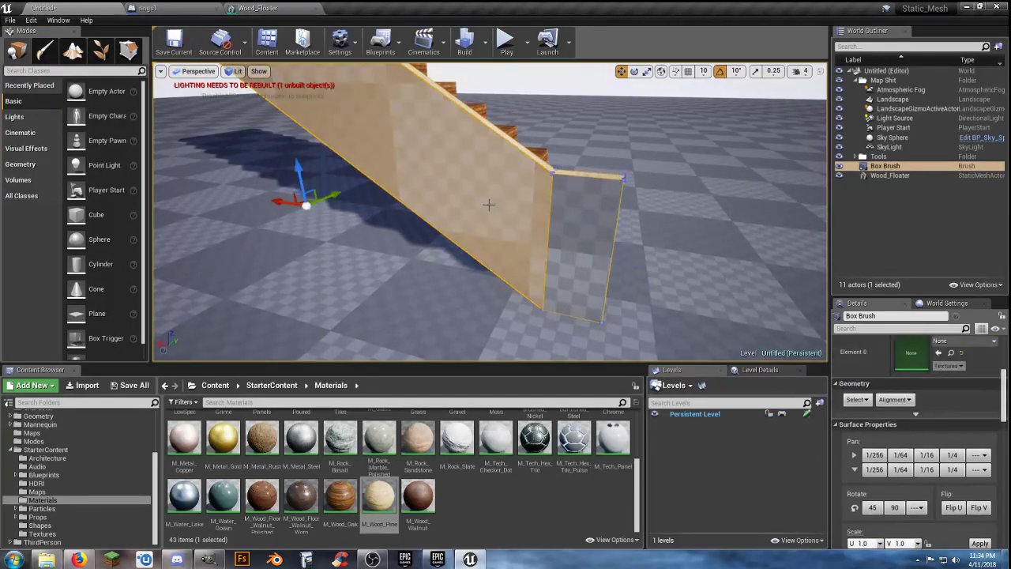
{"action": "left_click", "coordinate": [593, 221], "text": "ctrl"}
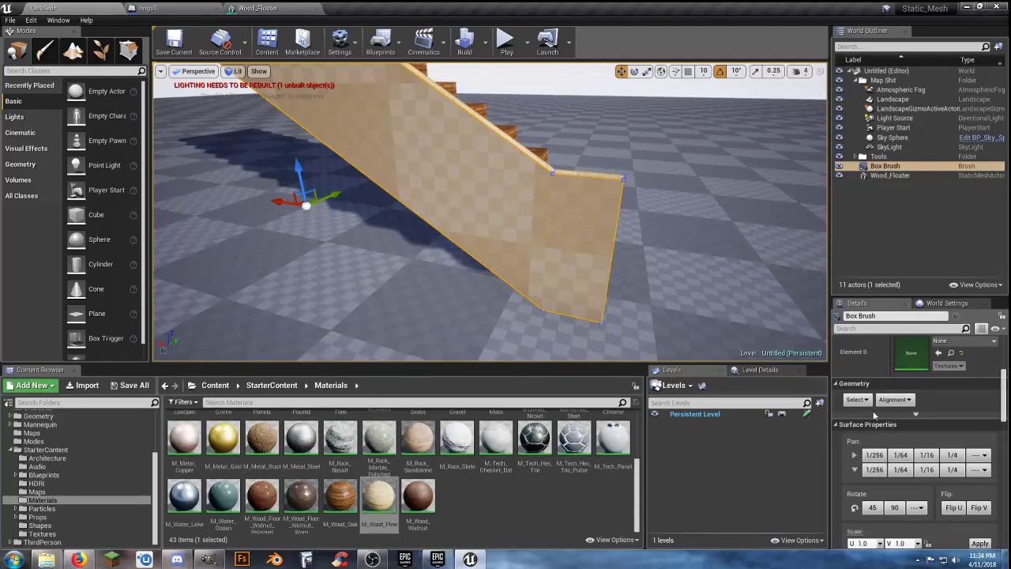
{"action": "left_click", "coordinate": [915, 413]}
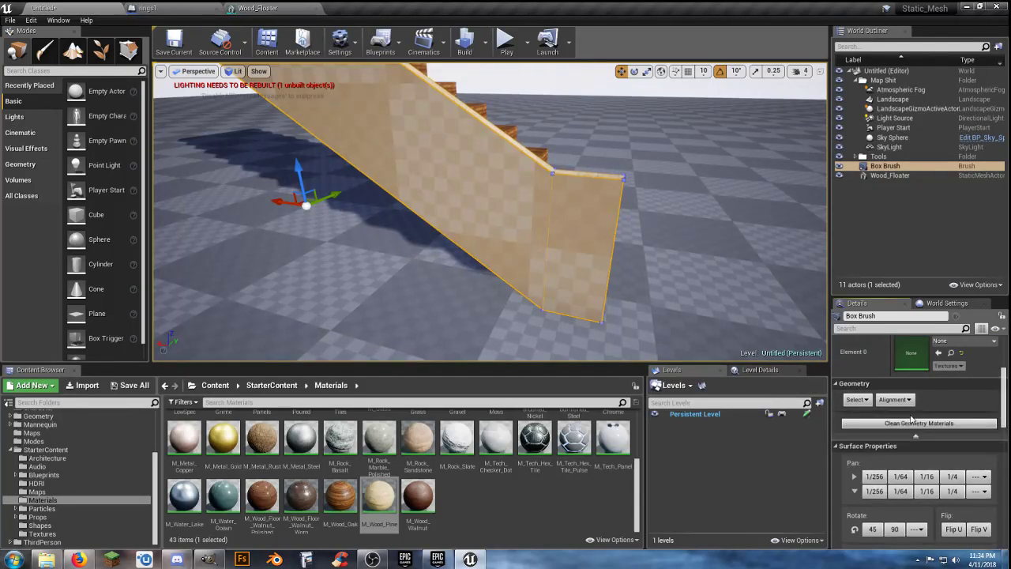
{"action": "left_click", "coordinate": [857, 399]}
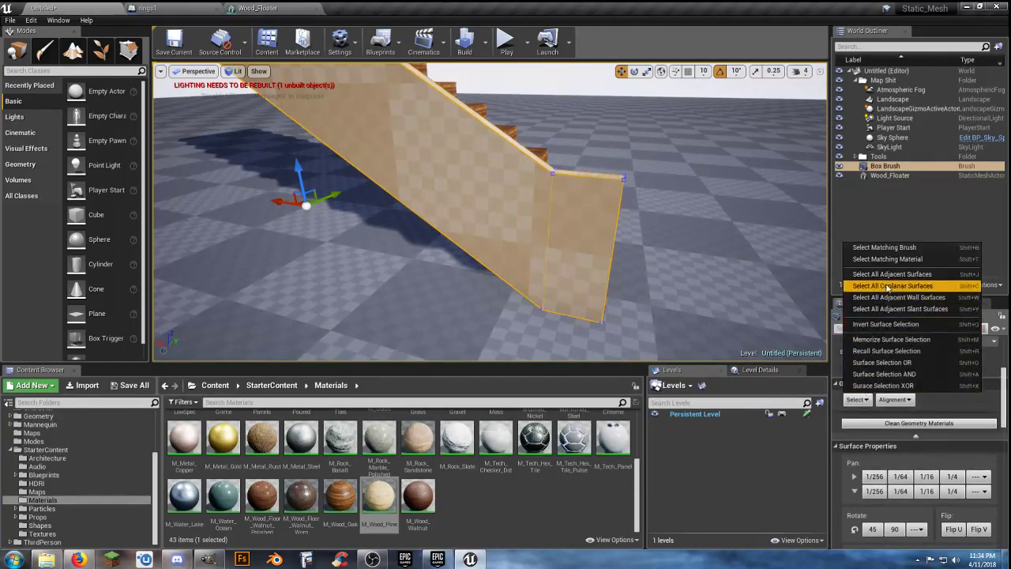
{"action": "left_click", "coordinate": [882, 260]}
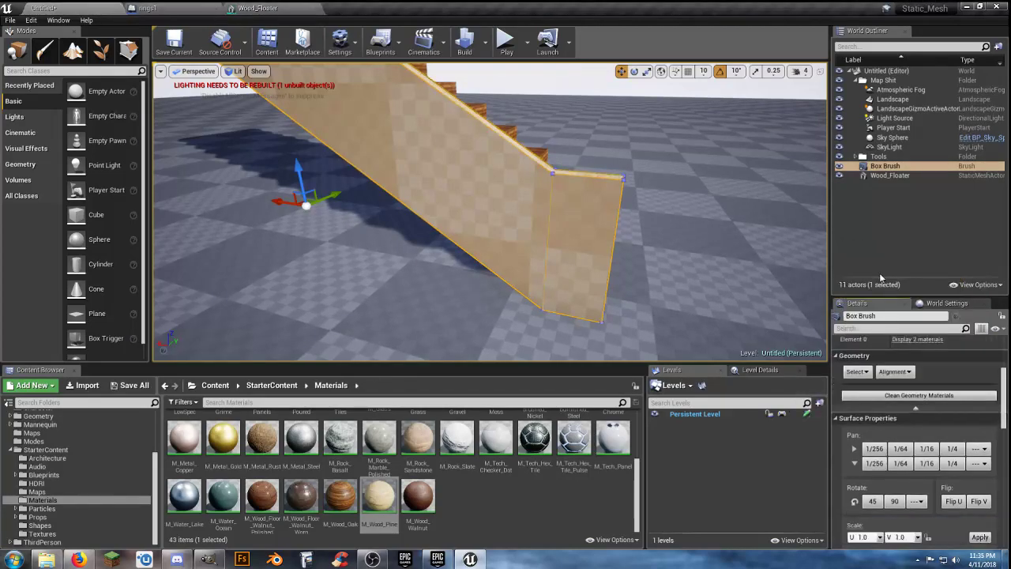
{"action": "left_click", "coordinate": [920, 395]}
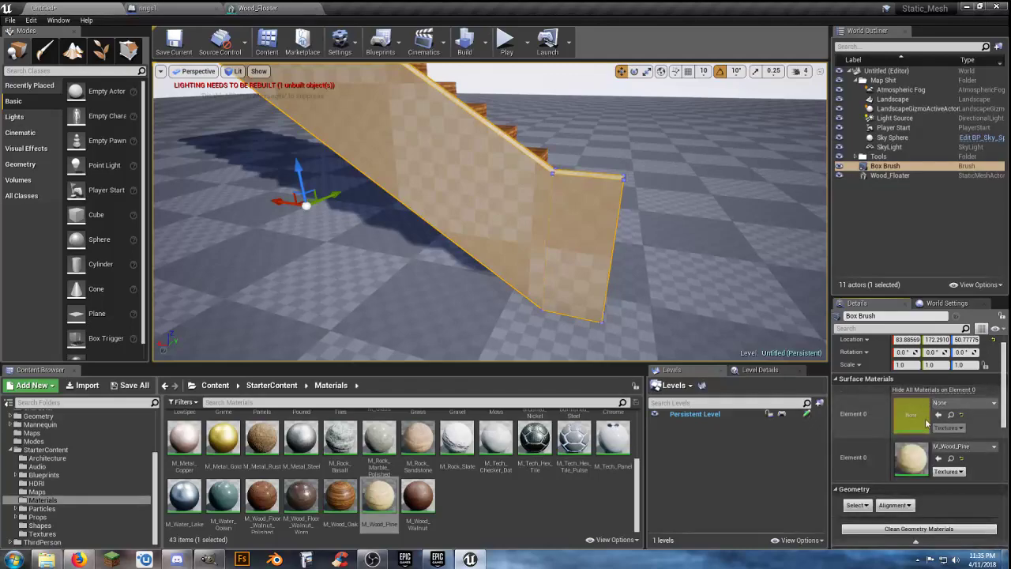
{"action": "left_click", "coordinate": [939, 415]}
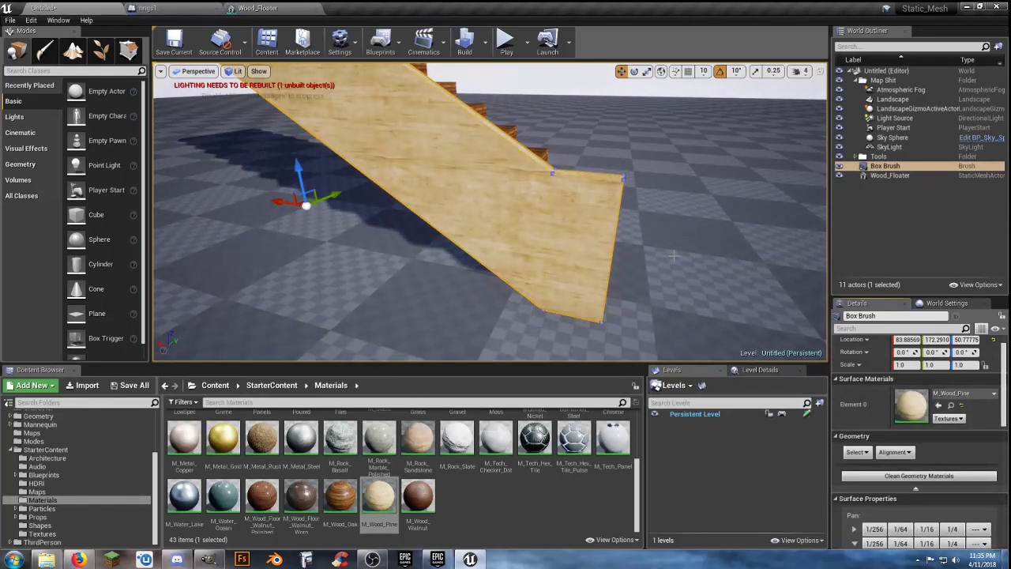
{"action": "left_click", "coordinate": [674, 256]}
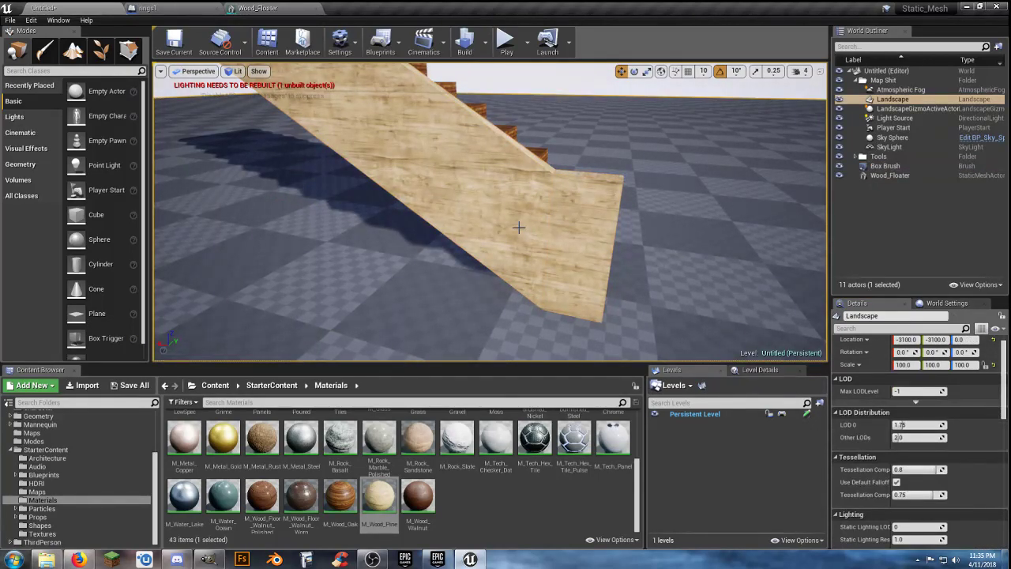
- Try optimizing the geometry of the pine side panel's bottom end face in Geometry Editing mode
{"action": "key", "text": "d"}
{"action": "right_click_drag", "start_coordinate": [668, 221], "coordinate": [458, 182]}
{"action": "key", "text": "w"}
{"action": "right_click_drag", "start_coordinate": [632, 232], "coordinate": [513, 249]}
{"action": "key", "text": "s"}
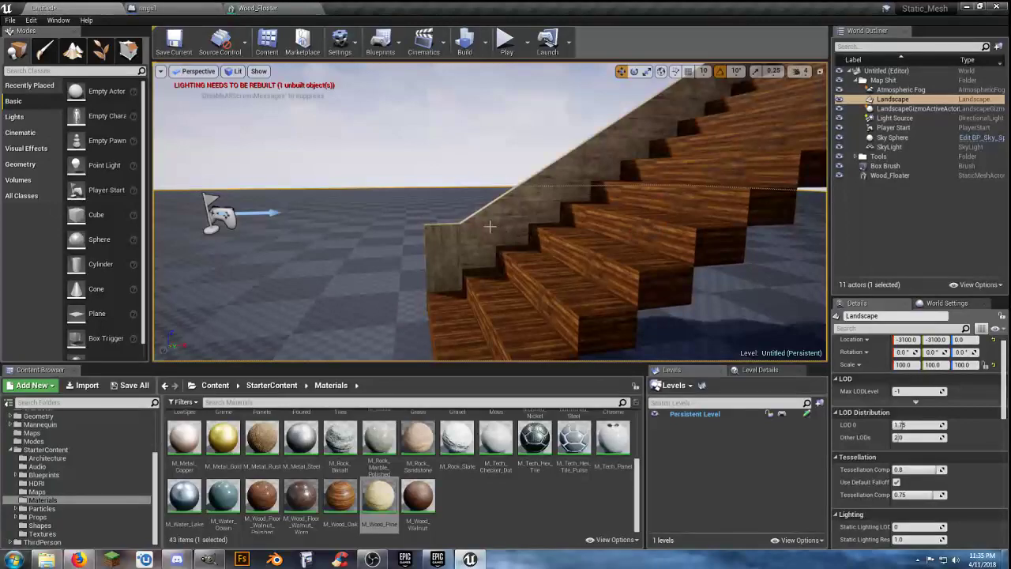
{"action": "left_click", "coordinate": [129, 50]}
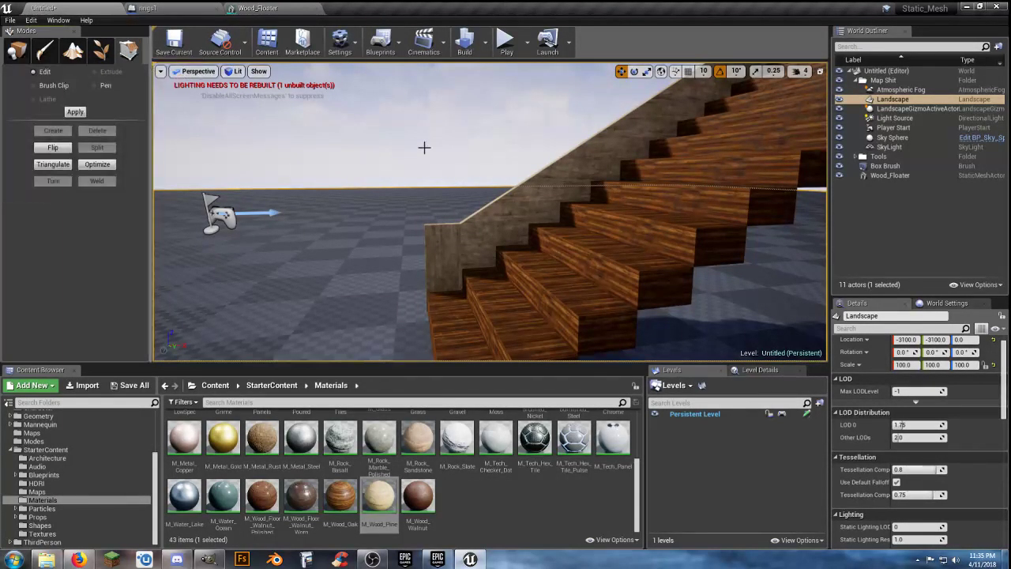
{"action": "left_click", "coordinate": [501, 212]}
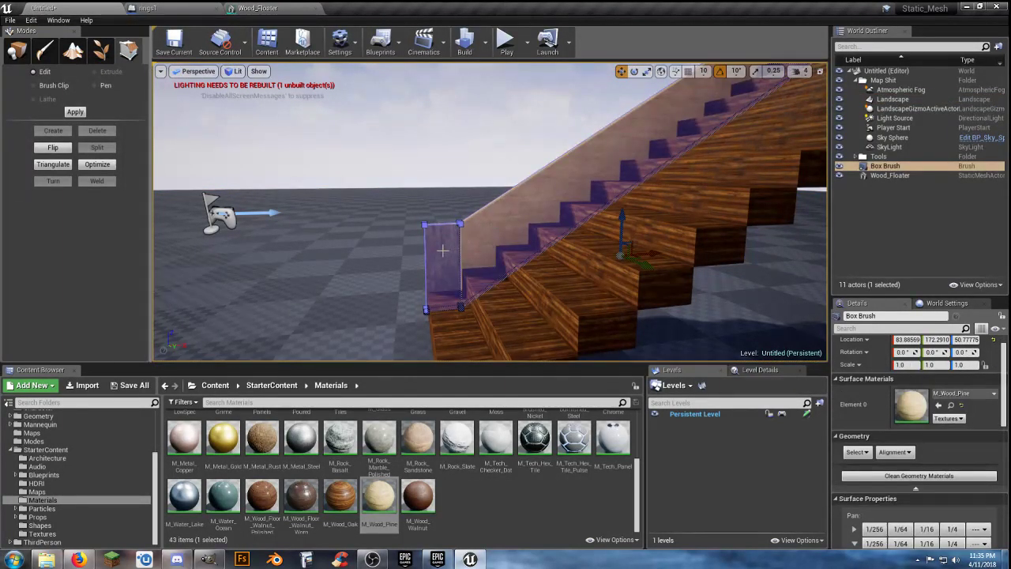
{"action": "left_click", "coordinate": [442, 250]}
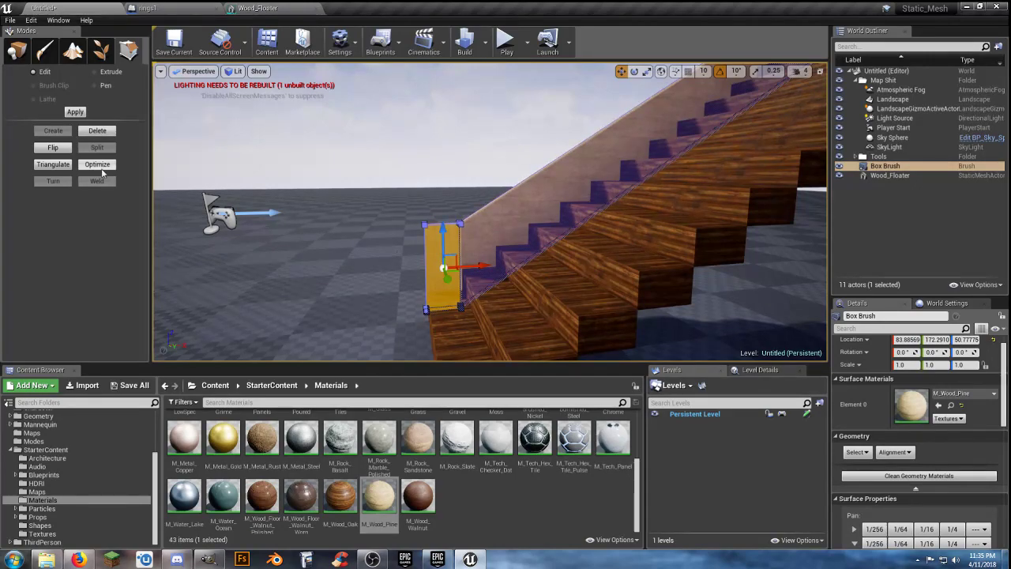
{"action": "left_click", "coordinate": [98, 166]}
{"action": "left_click", "coordinate": [385, 218]}
{"action": "right_click_drag", "start_coordinate": [407, 237], "coordinate": [377, 232]}
{"action": "key", "text": "w"}
{"action": "key", "text": "w"}
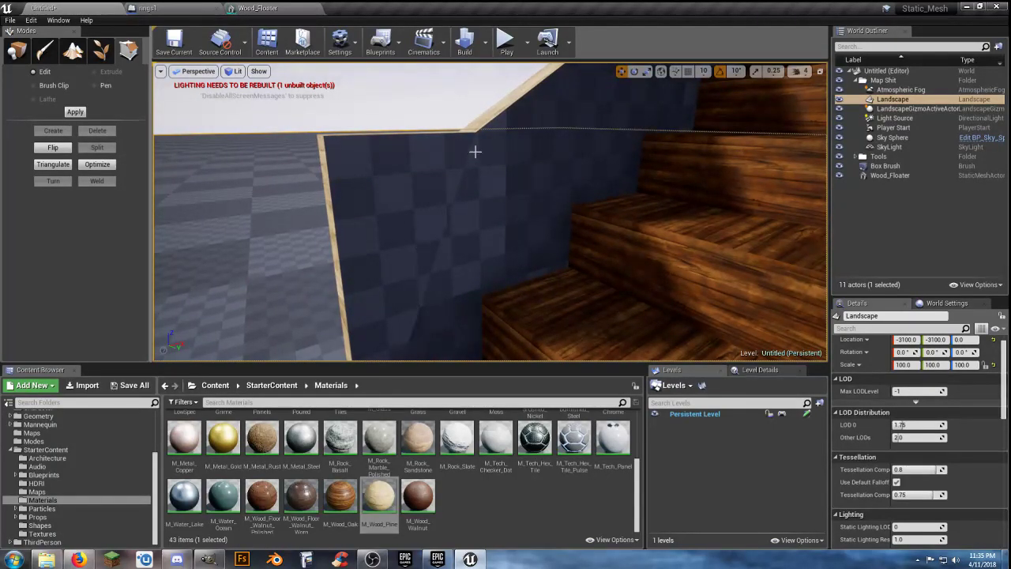
{"action": "key", "text": "s"}
{"action": "mouse_move", "coordinate": [438, 224]}
{"action": "right_mouse_down"}
{"action": "mouse_move", "coordinate": [442, 257]}
{"action": "mouse_move", "coordinate": [437, 224]}
{"action": "right_mouse_up"}
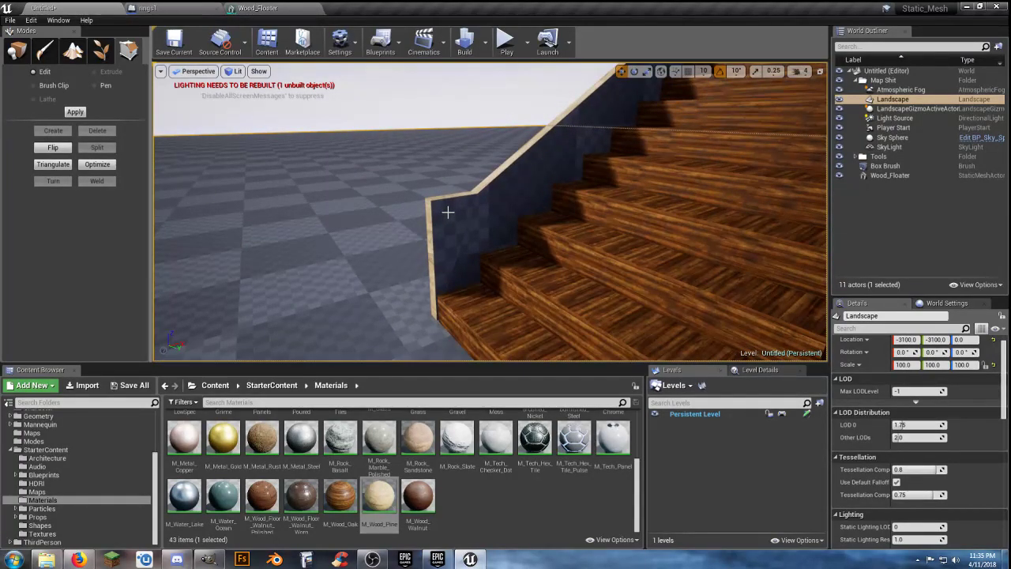
- Undo the Optimize modifier on the side panel brush and return to Place mode
{"action": "key", "text": "ctrl+z"}
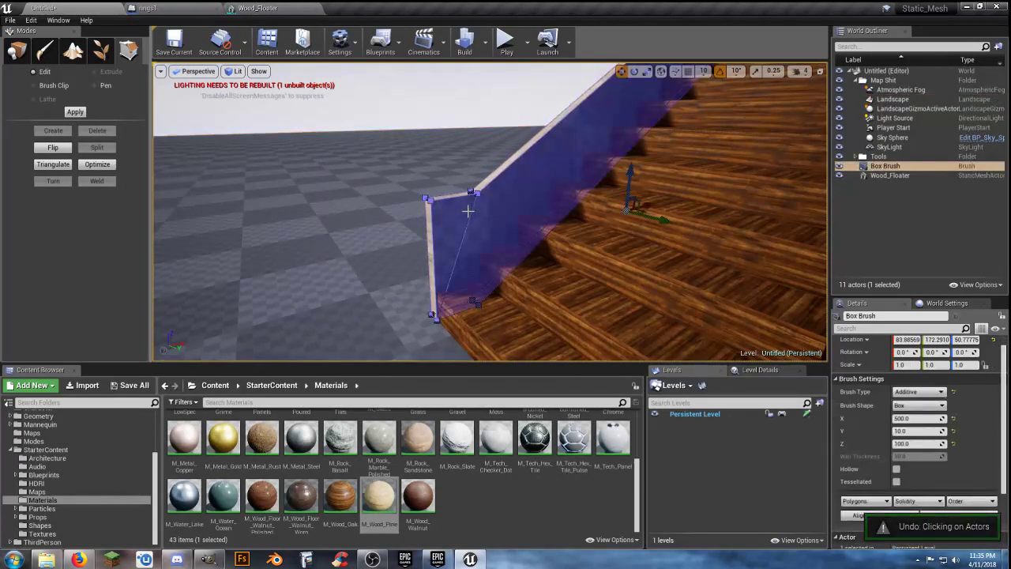
{"action": "key", "text": "ctrl+z"}
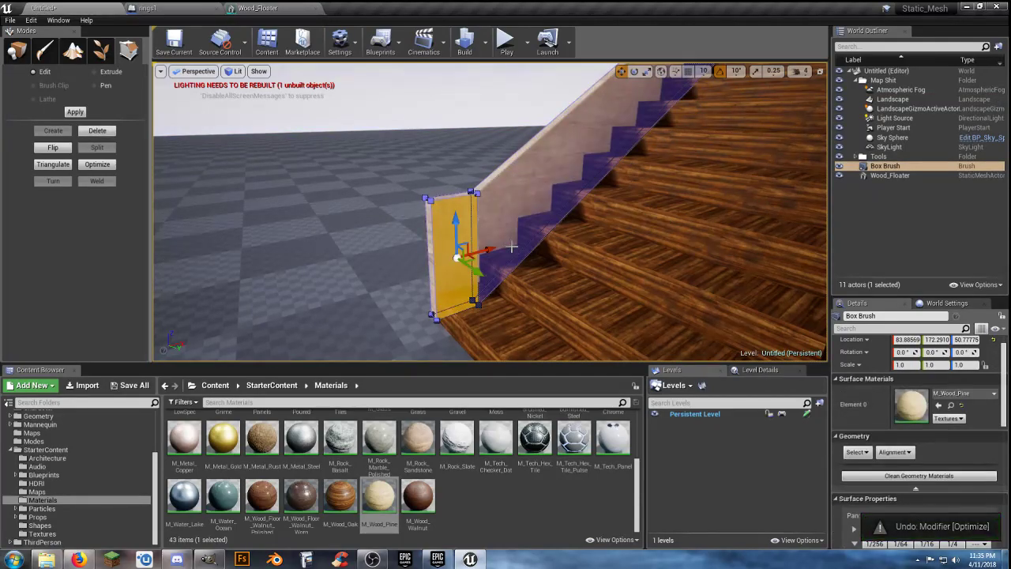
{"action": "left_click", "coordinate": [457, 161]}
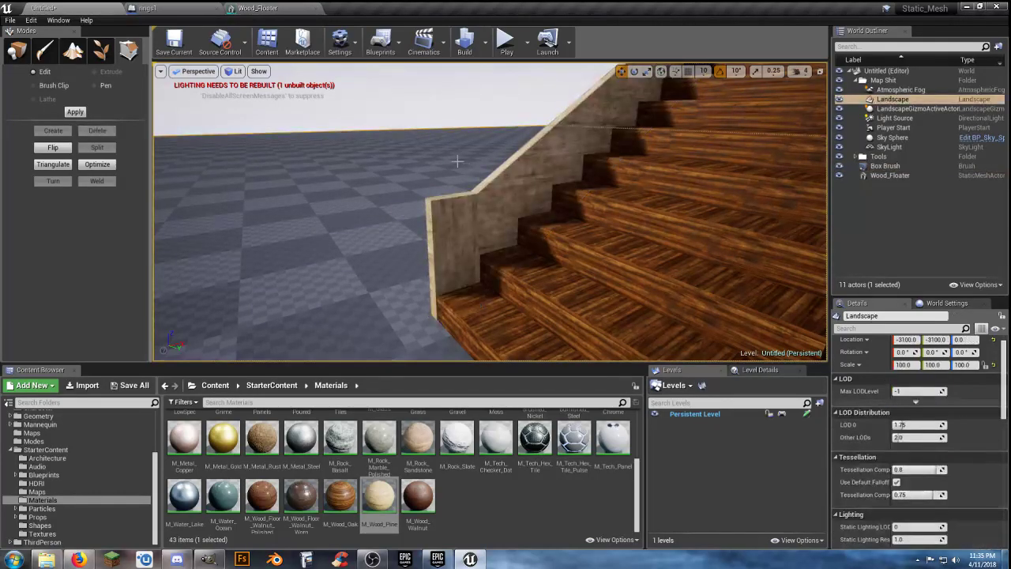
{"action": "left_click", "coordinate": [461, 234]}
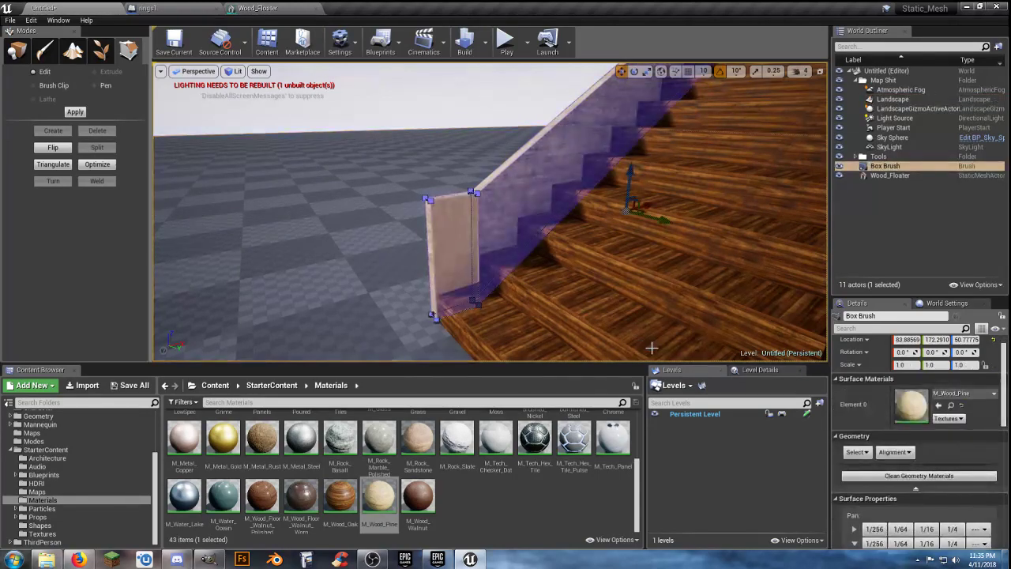
{"action": "left_click", "coordinate": [17, 51]}
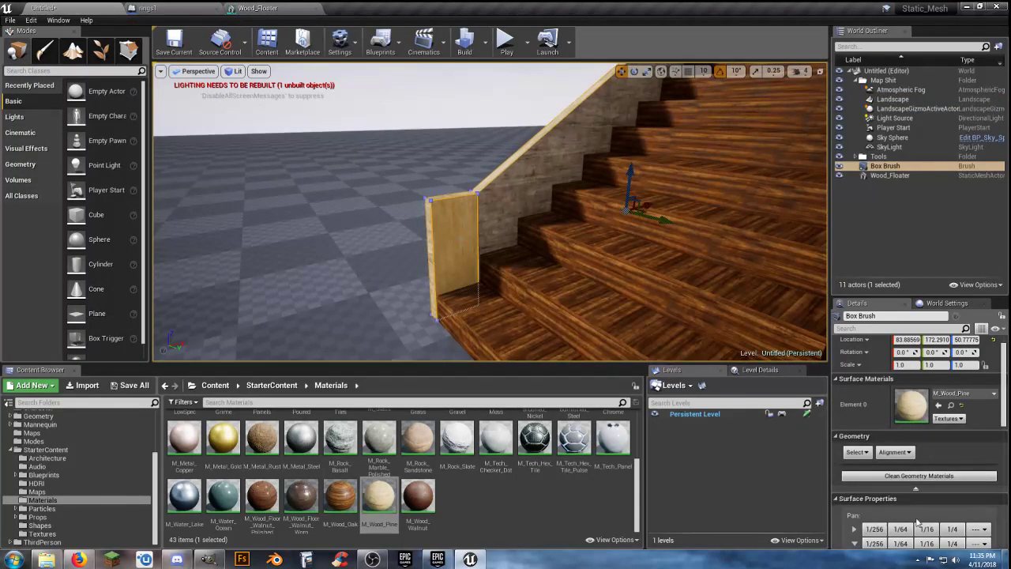
{"action": "scroll", "coordinate": [909, 519], "scroll_direction": "down", "scroll_amount": 3}
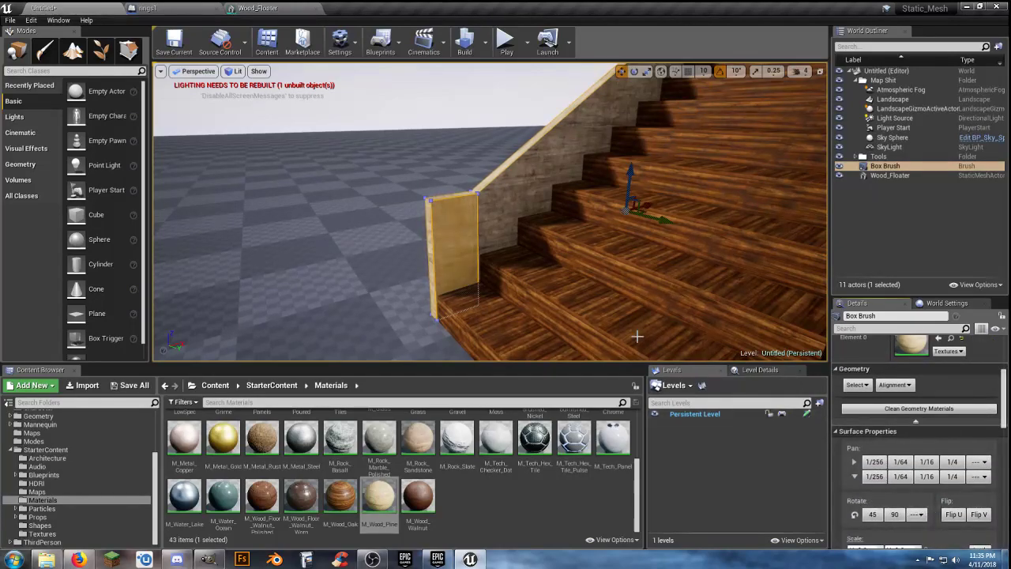
{"action": "left_click", "coordinate": [397, 200]}
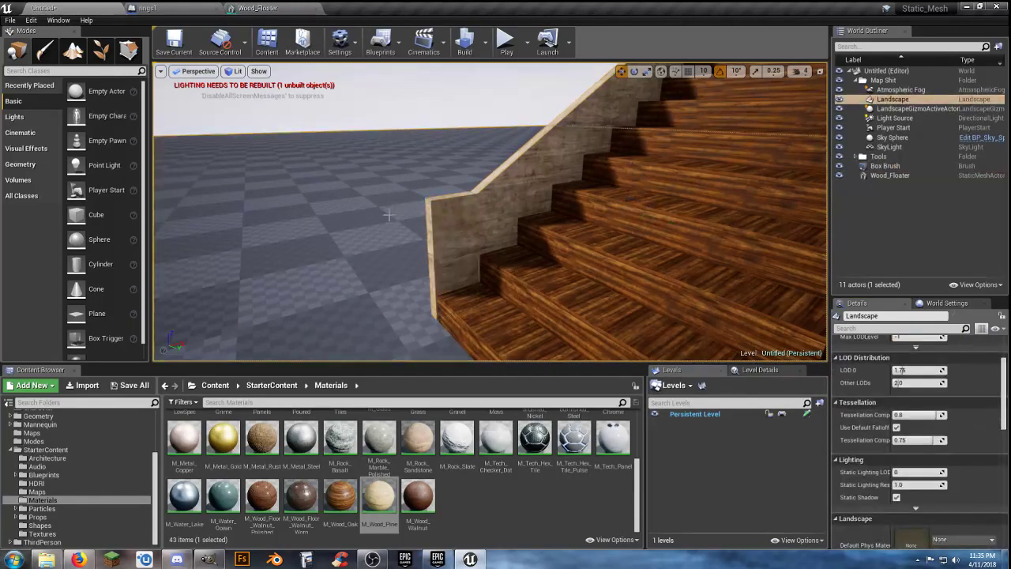
- Play the level, run the character around the foot of the staircase to check its side panel, and stop playing
{"action": "left_click", "coordinate": [506, 44]}
{"action": "left_click", "coordinate": [506, 142]}
{"action": "key", "text": "w"}
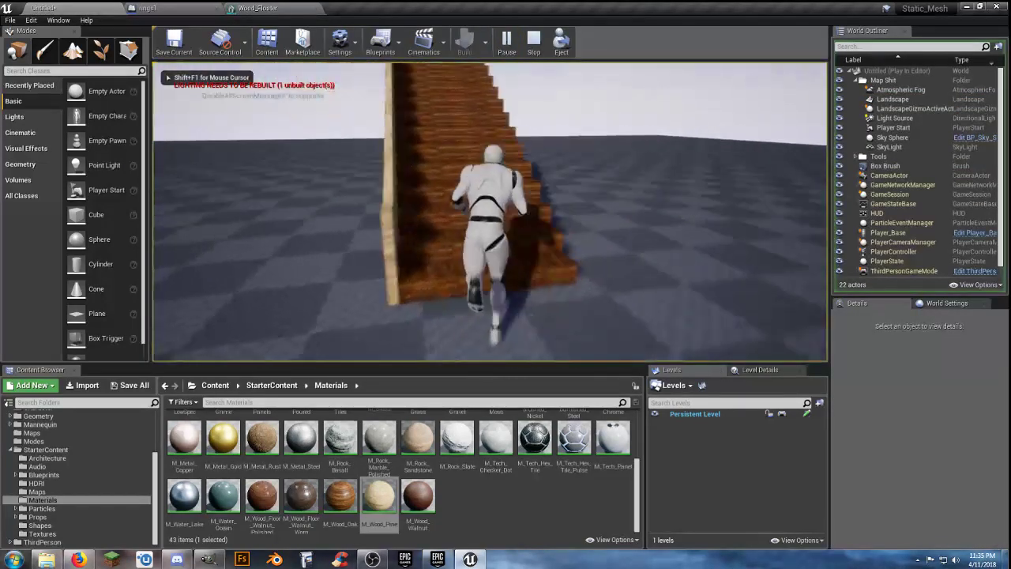
{"action": "key", "text": "a"}
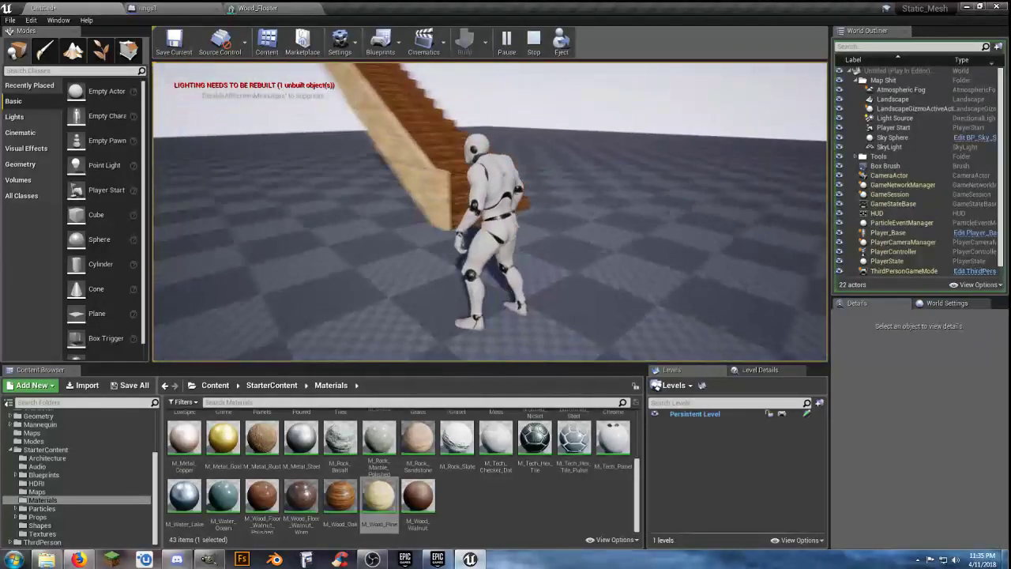
{"action": "key", "text": "Escape"}
- Duplicate the Box Brush side panel and move the copy along Y to the opposite side of the staircase
{"action": "left_click", "coordinate": [885, 166]}
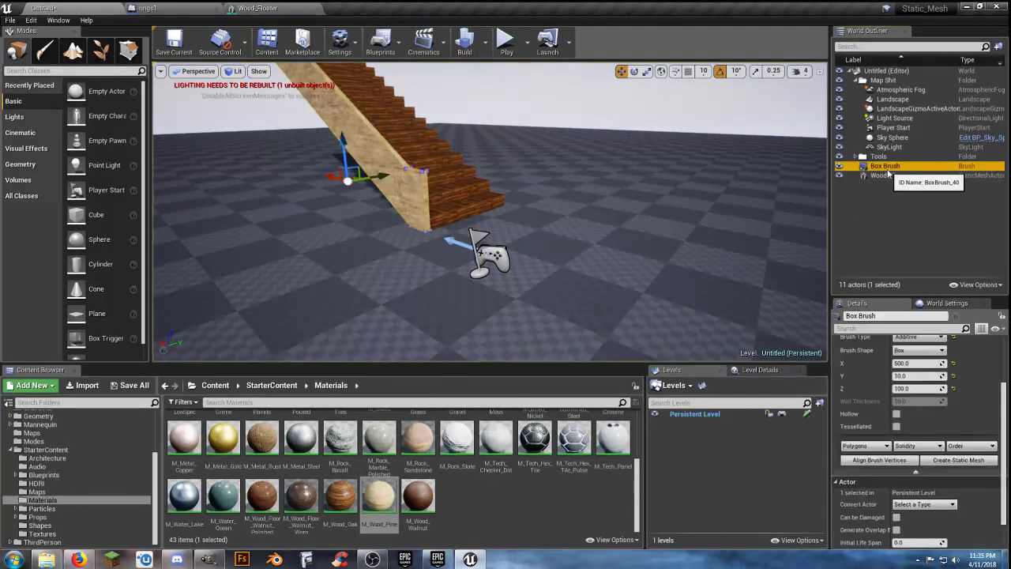
{"action": "mouse_move", "coordinate": [555, 201]}
{"action": "right_mouse_down"}
{"action": "mouse_move", "coordinate": [553, 183]}
{"action": "mouse_move", "coordinate": [510, 146]}
{"action": "mouse_move", "coordinate": [493, 145]}
{"action": "mouse_move", "coordinate": [462, 190]}
{"action": "mouse_move", "coordinate": [560, 192]}
{"action": "right_mouse_up"}
{"action": "key", "text": "d"}
{"action": "key", "text": "s"}
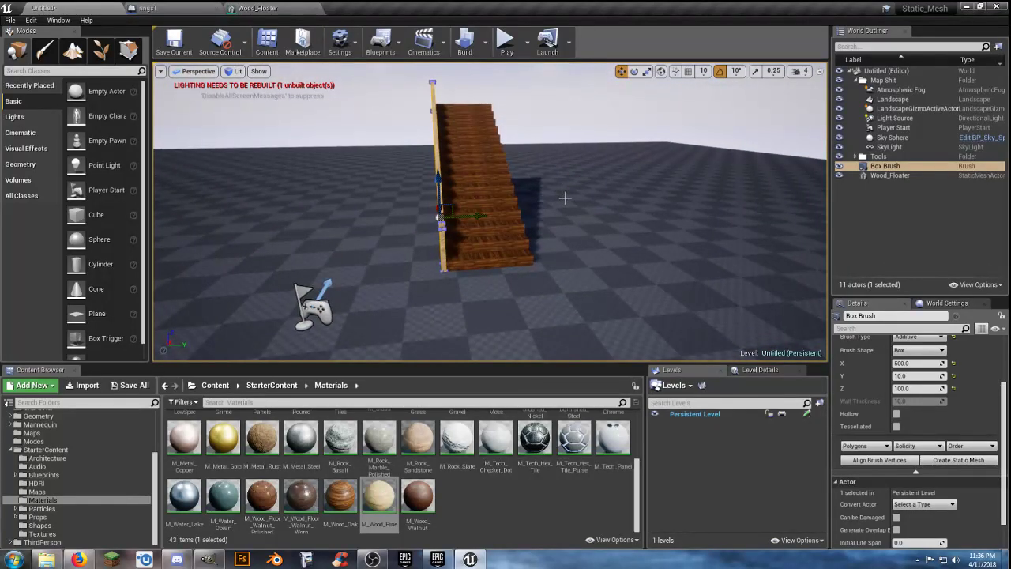
{"action": "key", "text": "ctrl+w"}
{"action": "left_click_drag", "start_coordinate": [481, 216], "coordinate": [542, 223]}
{"action": "key", "text": "w"}
{"action": "right_click_drag", "start_coordinate": [618, 249], "coordinate": [618, 269]}
{"action": "key", "text": "d"}
{"action": "right_click_drag", "start_coordinate": [451, 256], "coordinate": [451, 256]}
{"action": "key", "text": "s"}
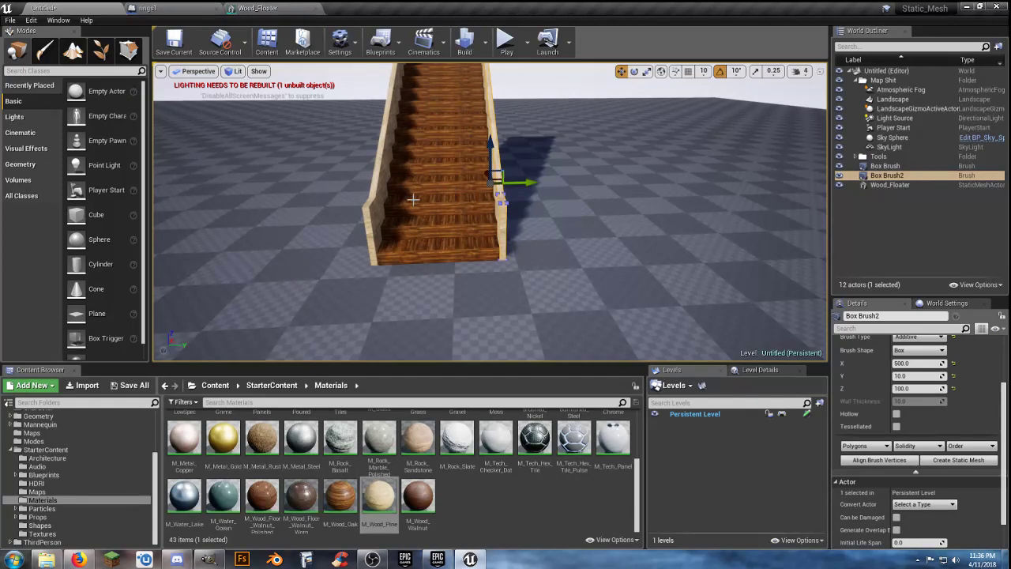
- Move the original Box Brush side panel outward along Y, away from the stairs, to about Y 151.7
{"action": "left_click", "coordinate": [377, 218]}
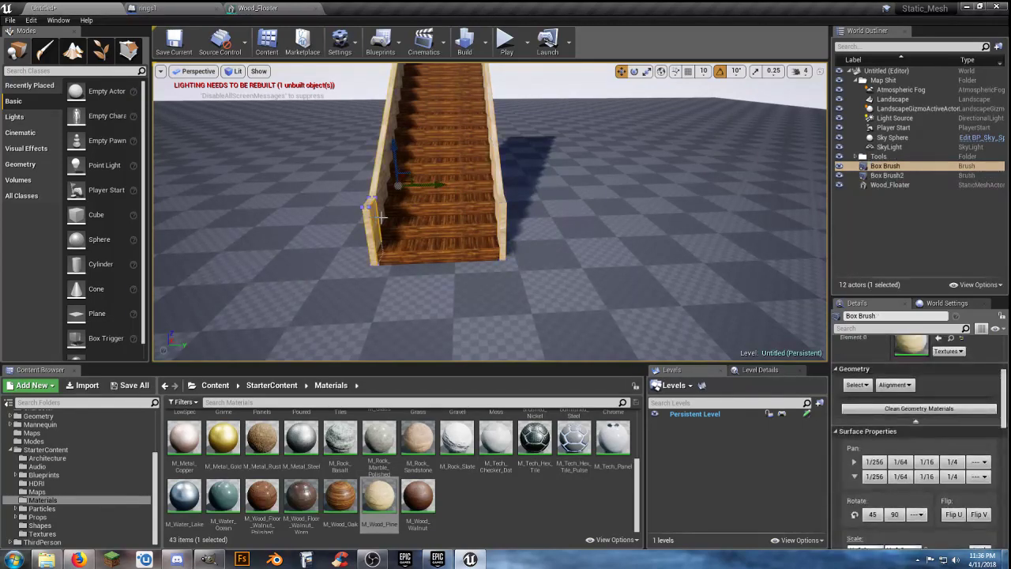
{"action": "scroll", "coordinate": [876, 364], "scroll_direction": "up", "scroll_amount": 5}
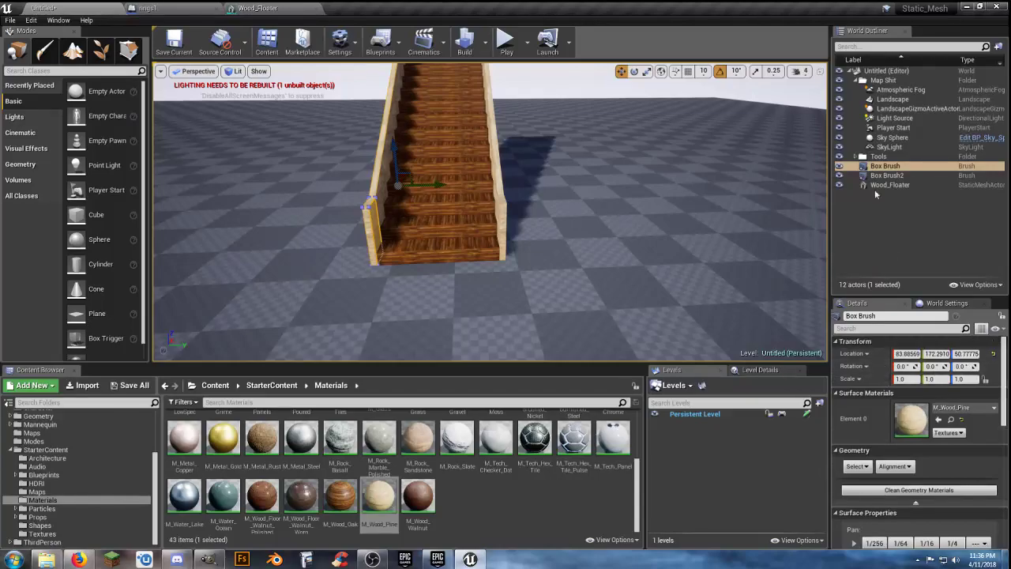
{"action": "left_click", "coordinate": [884, 166]}
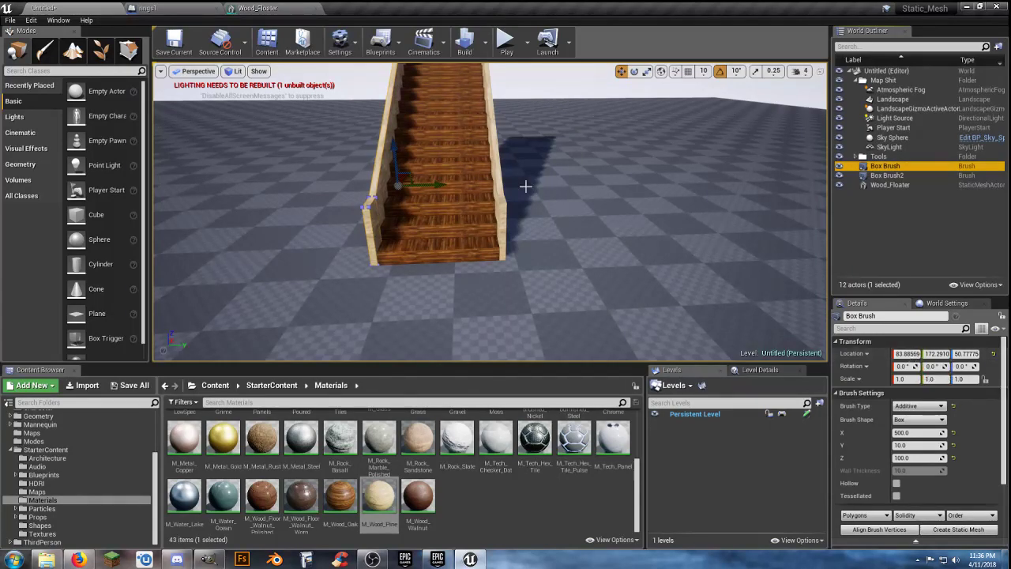
{"action": "left_click_drag", "start_coordinate": [444, 188], "coordinate": [430, 185]}
{"action": "key", "text": "a"}
{"action": "right_click_drag", "start_coordinate": [413, 213], "coordinate": [481, 204]}
{"action": "key", "text": "w"}
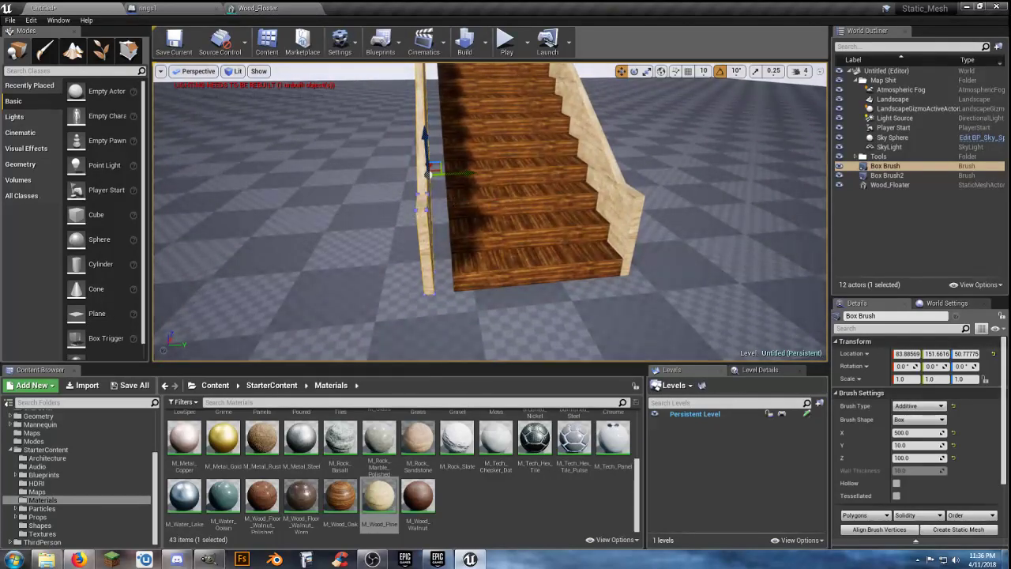
- Set the Wood_Floater staircase's X and Y location to 0
{"action": "left_click", "coordinate": [515, 209]}
{"action": "left_click", "coordinate": [906, 393]}
{"action": "type", "text": "0"}
{"action": "key", "text": "Tab"}
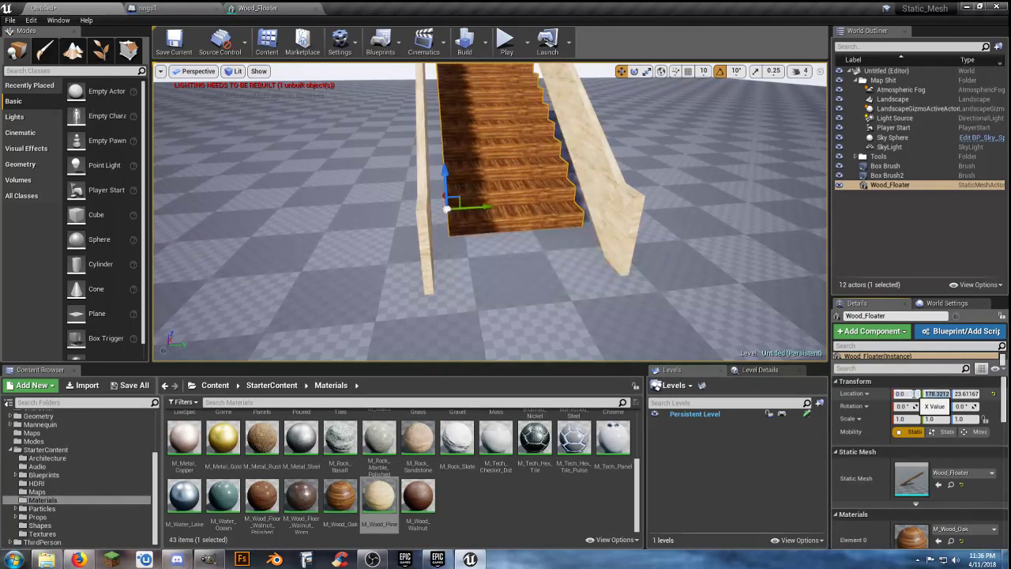
{"action": "type", "text": "0"}
{"action": "key", "text": "Tab"}
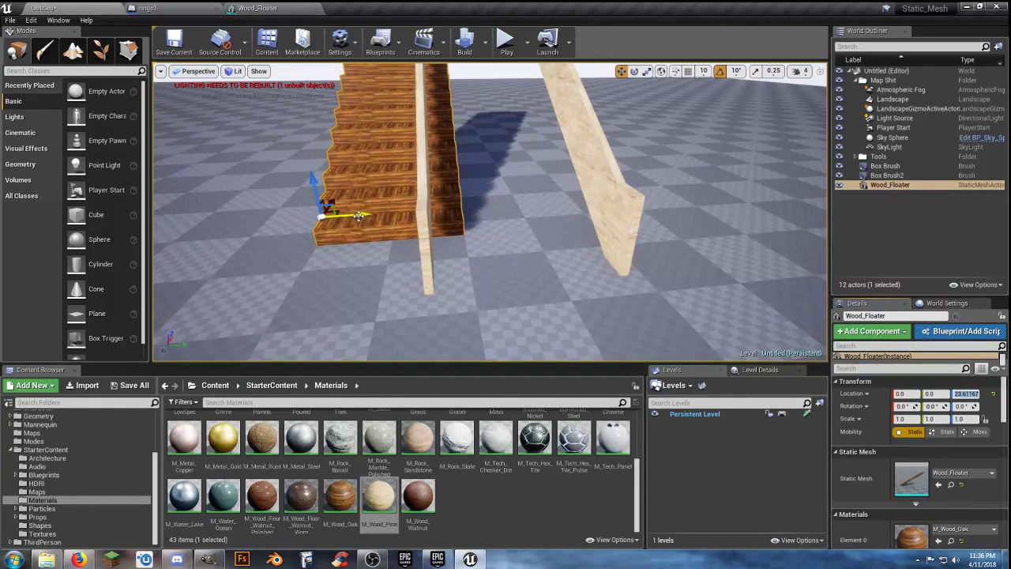
- Move the Wood_Floater staircase clear of the side panels, setting its location to Y -100 and Z 25
{"action": "left_click_drag", "start_coordinate": [359, 215], "coordinate": [286, 215]}
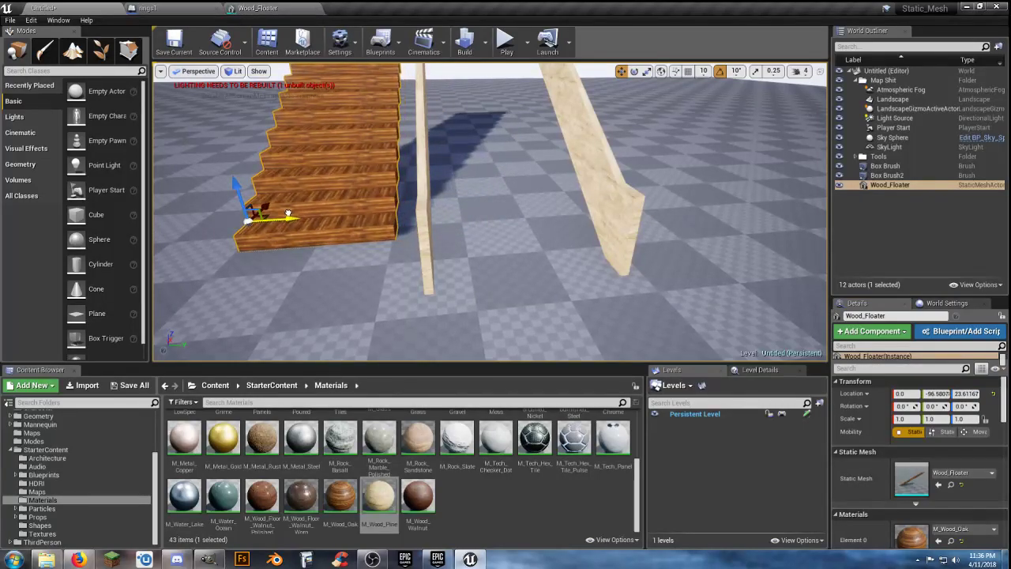
{"action": "left_click", "coordinate": [937, 393]}
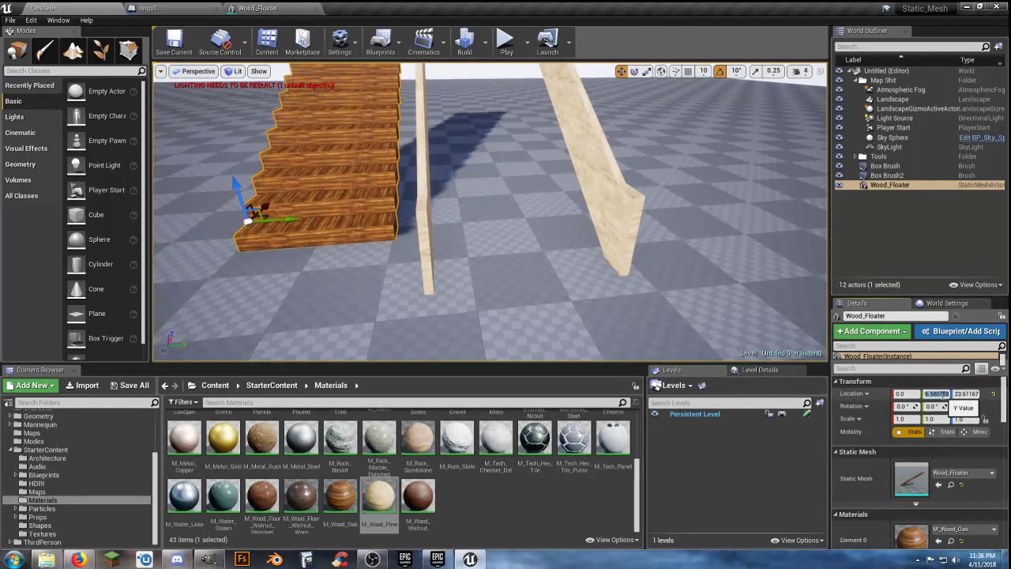
{"action": "key", "text": "Tab"}
{"action": "key", "text": "Return"}
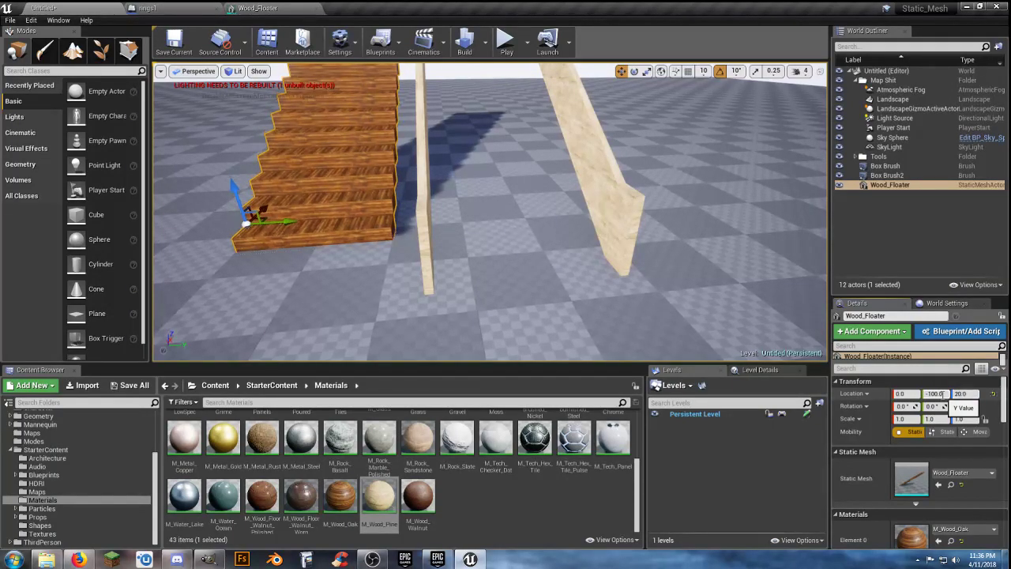
{"action": "left_click", "coordinate": [966, 393]}
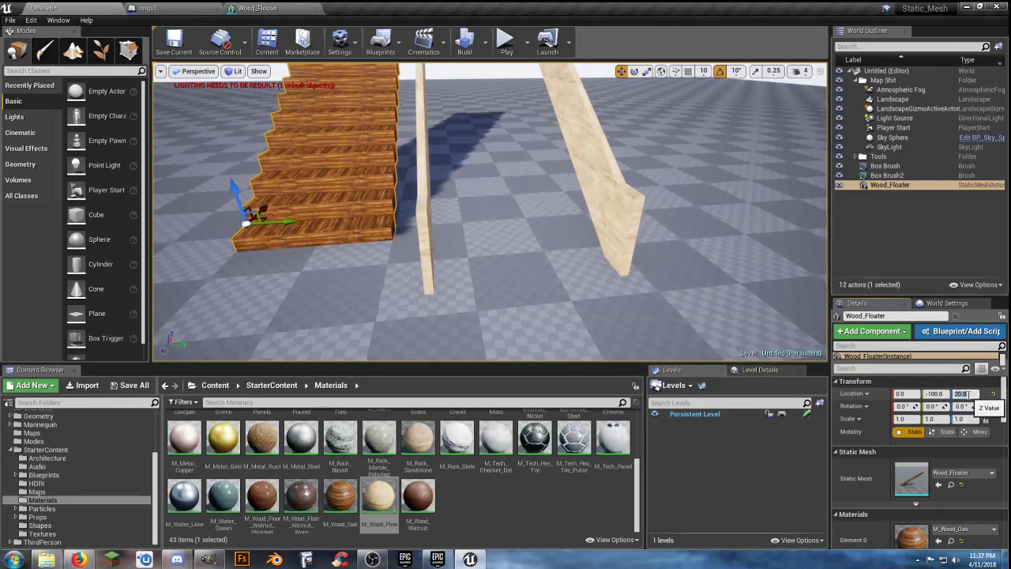
{"action": "key", "text": "Return"}
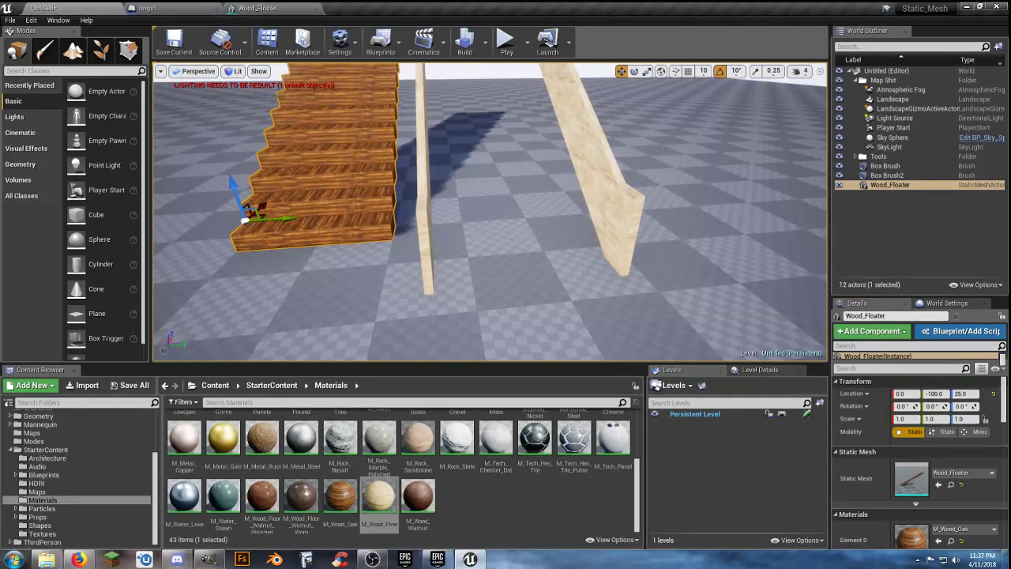
- Delete the duplicate side panel brush and place the remaining one along the staircase's side at about X 209, Y -95.5
{"action": "left_click", "coordinate": [425, 228]}
{"action": "left_click", "coordinate": [616, 216]}
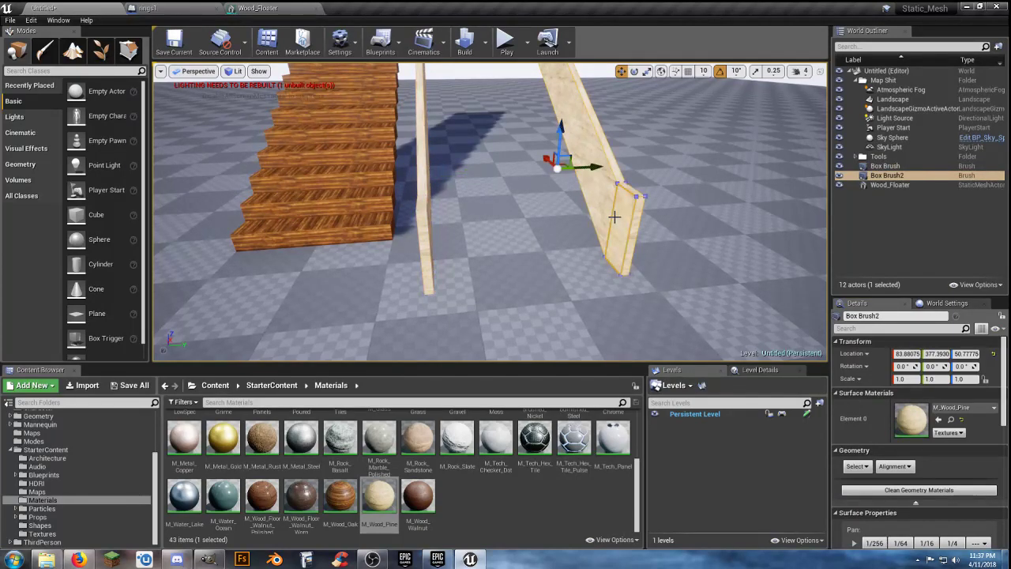
{"action": "left_click", "coordinate": [892, 168]}
{"action": "left_click", "coordinate": [895, 175]}
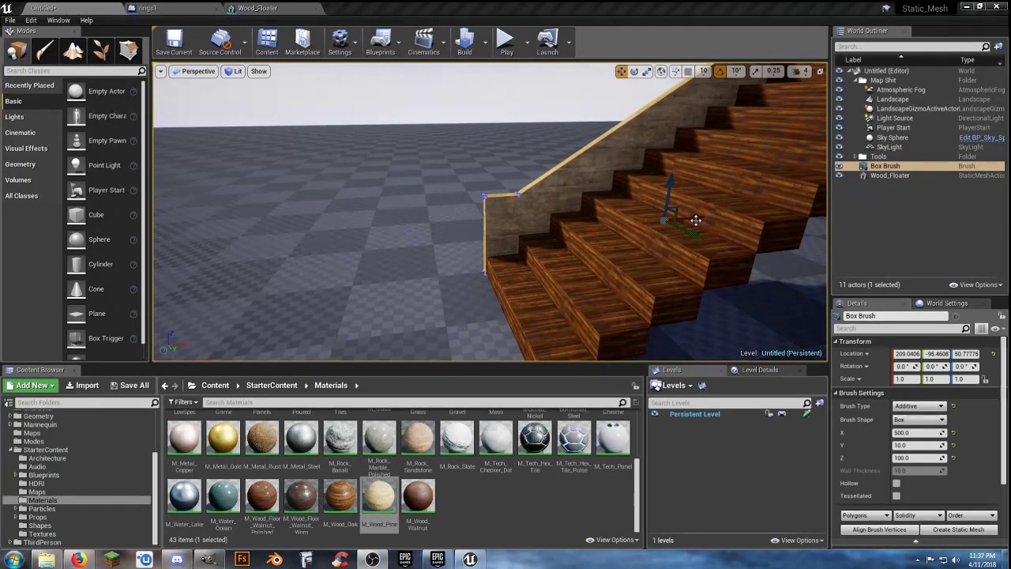
- Fine-tune the side panel along X to about 210.15 so its lower end lines up with the bottom step
{"action": "left_click_drag", "start_coordinate": [695, 220], "coordinate": [696, 220]}
{"action": "left_click", "coordinate": [695, 220]}
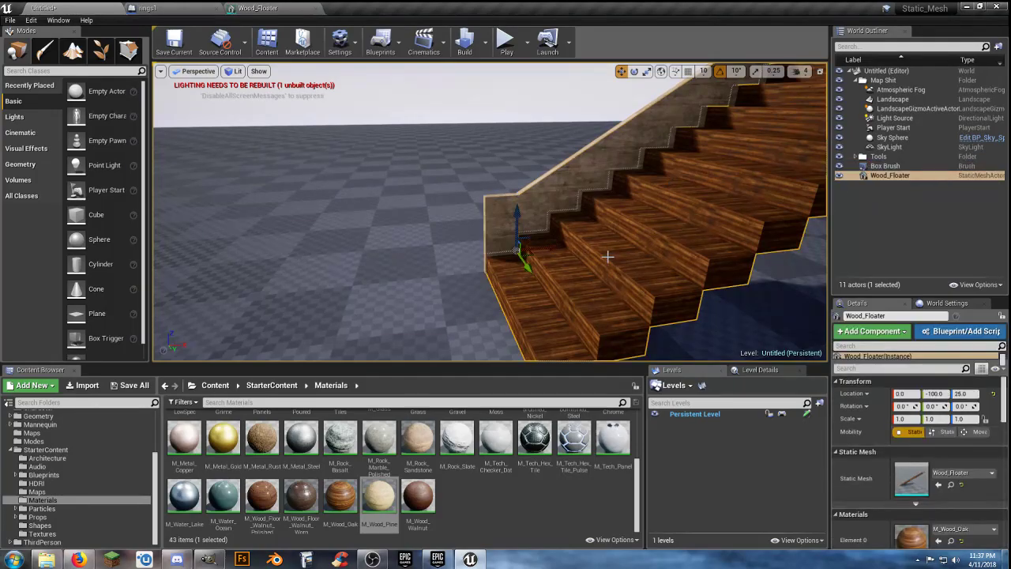
{"action": "key", "text": "f"}
{"action": "right_click_drag", "start_coordinate": [585, 238], "coordinate": [699, 242]}
{"action": "left_click", "coordinate": [884, 166]}
{"action": "right_click_drag", "start_coordinate": [569, 188], "coordinate": [582, 164]}
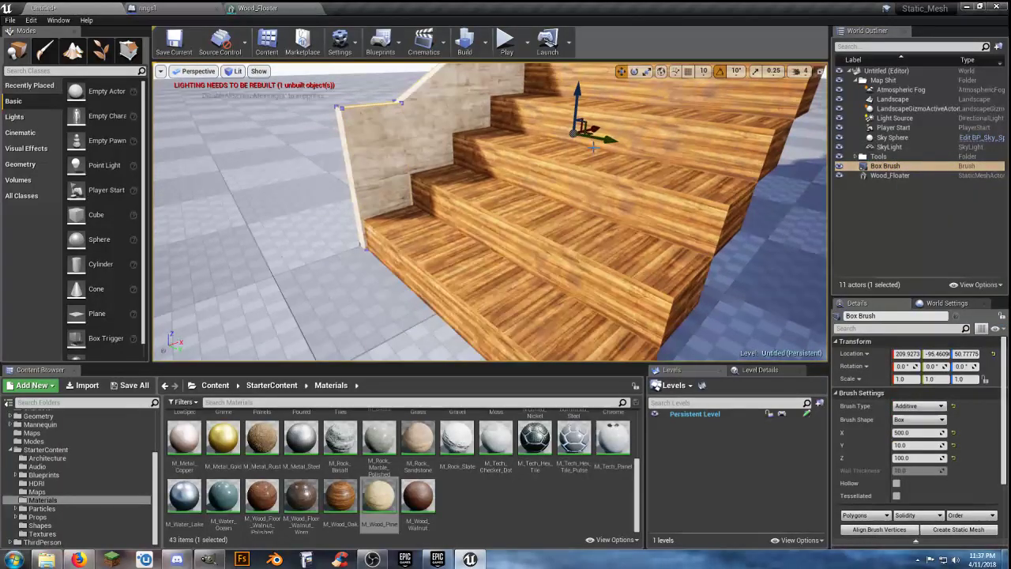
{"action": "left_click_drag", "start_coordinate": [597, 132], "coordinate": [597, 128]}
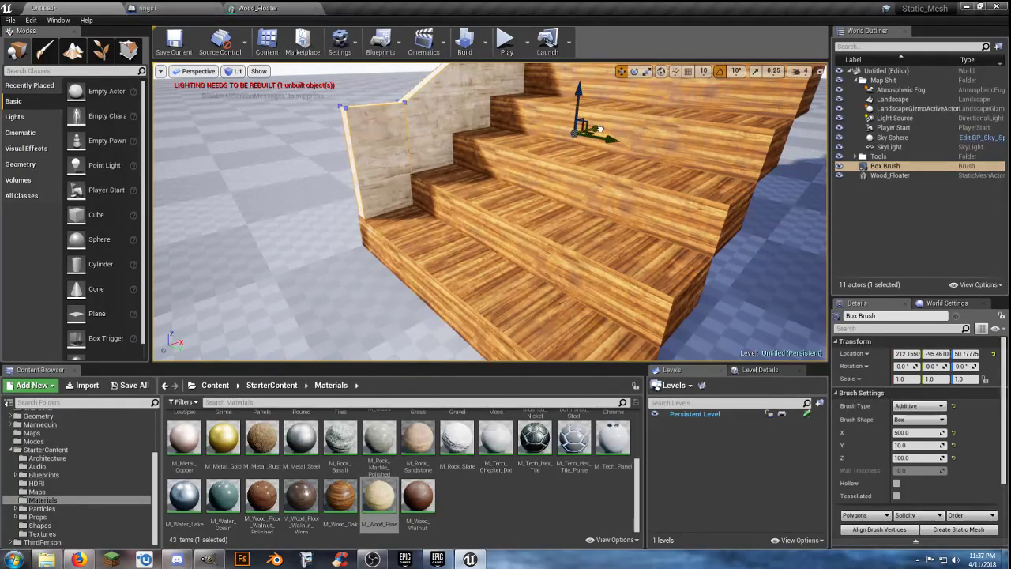
{"action": "left_click_drag", "start_coordinate": [599, 129], "coordinate": [596, 131]}
{"action": "right_click_drag", "start_coordinate": [556, 194], "coordinate": [442, 190]}
{"action": "right_click_drag", "start_coordinate": [603, 169], "coordinate": [598, 169]}
{"action": "left_click_drag", "start_coordinate": [683, 187], "coordinate": [682, 187]}
- Duplicate the pine side panel brush and place the copy along the opposite side of the staircase at about Y 96
{"action": "mouse_move", "coordinate": [582, 226]}
{"action": "right_mouse_down"}
{"action": "mouse_move", "coordinate": [671, 226]}
{"action": "mouse_move", "coordinate": [703, 237]}
{"action": "mouse_move", "coordinate": [719, 261]}
{"action": "mouse_move", "coordinate": [667, 267]}
{"action": "mouse_move", "coordinate": [581, 226]}
{"action": "right_mouse_up"}
{"action": "key", "text": "ctrl+w"}
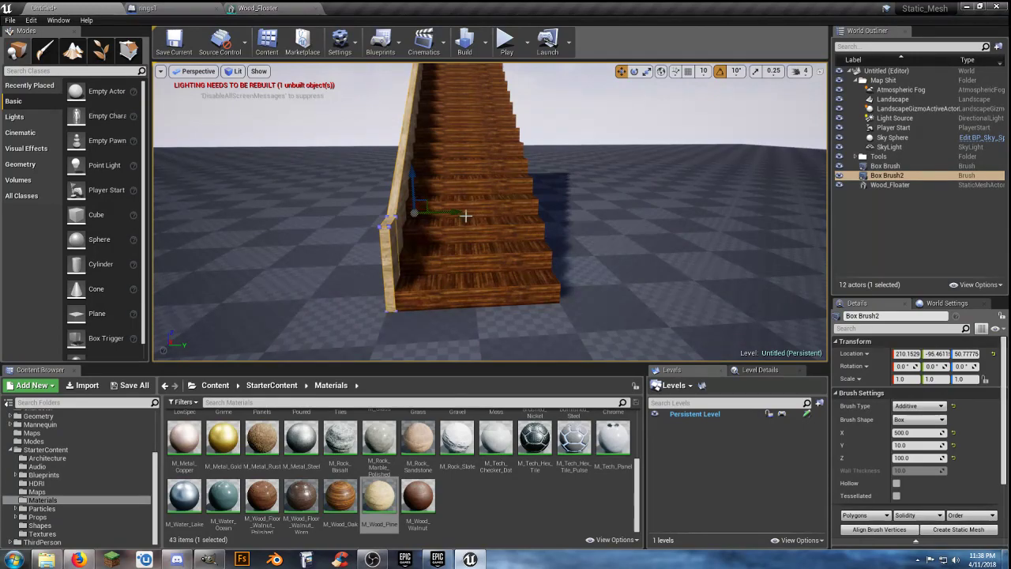
{"action": "left_click_drag", "start_coordinate": [452, 213], "coordinate": [532, 208]}
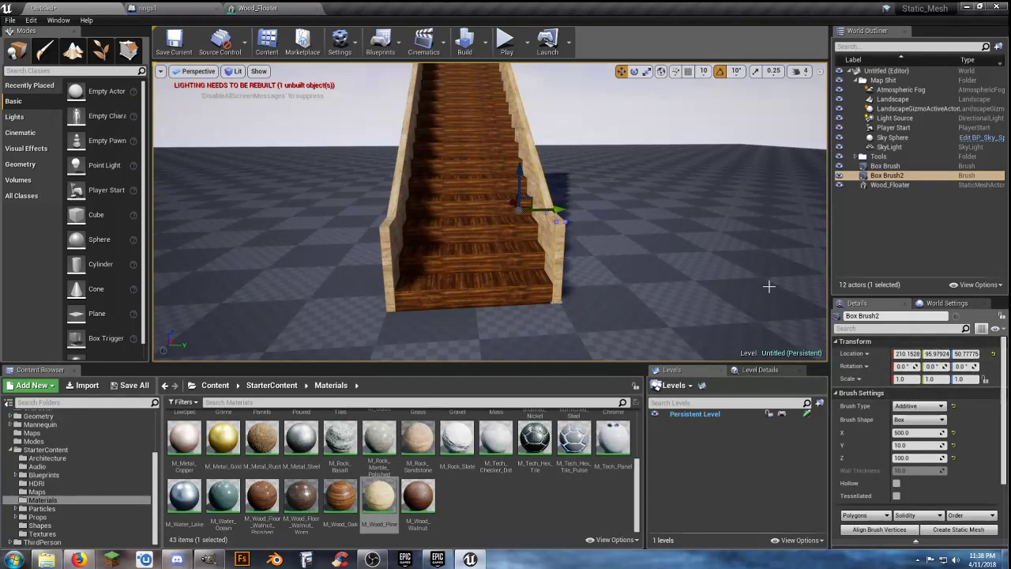
{"action": "left_click_drag", "start_coordinate": [559, 211], "coordinate": [562, 210]}
- Set the Y location to 95 for the copied side panel and to -95 for the original one
{"action": "left_click", "coordinate": [939, 353]}
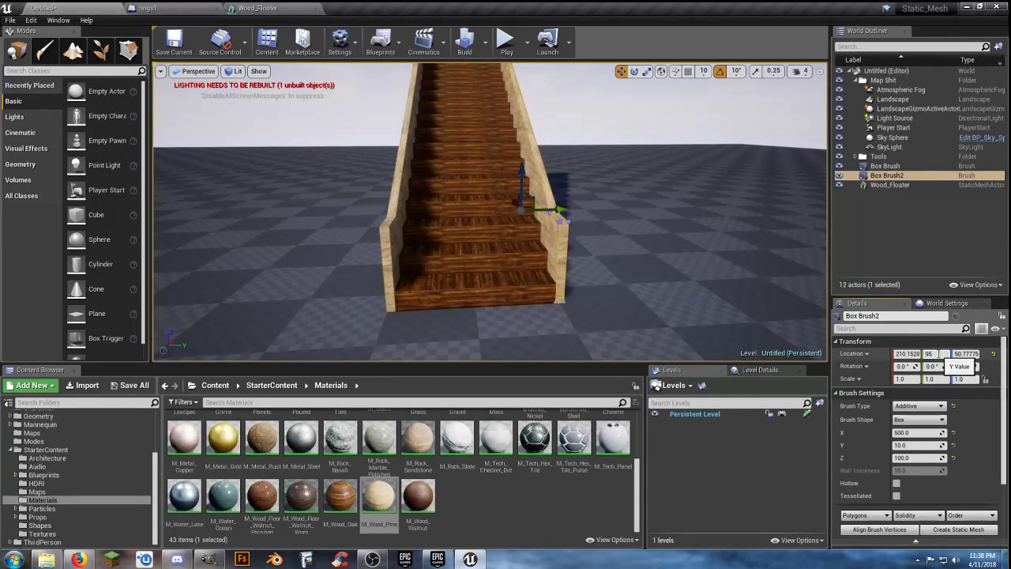
{"action": "type", "text": "95"}
{"action": "key", "text": "Tab"}
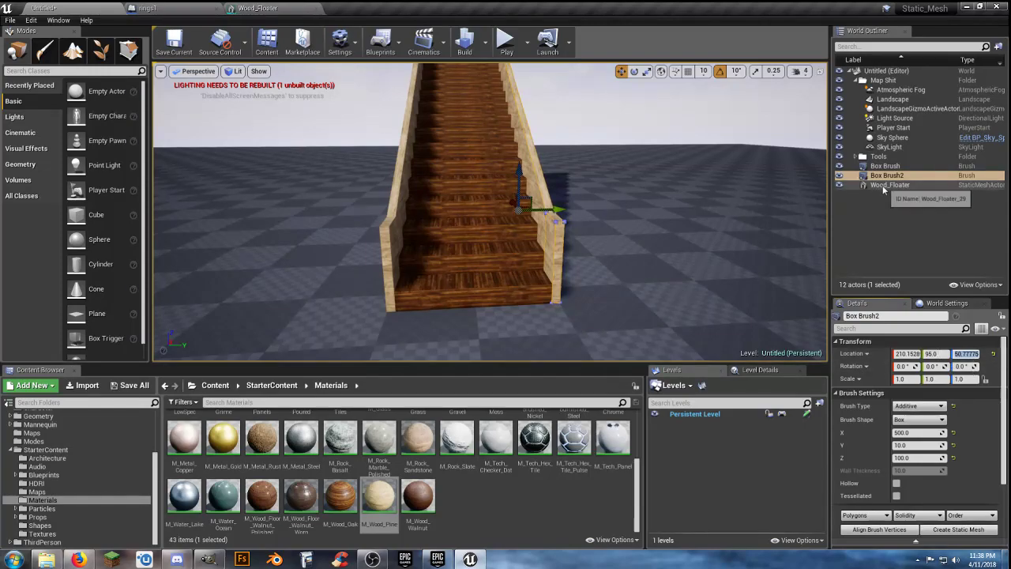
{"action": "left_click", "coordinate": [912, 167]}
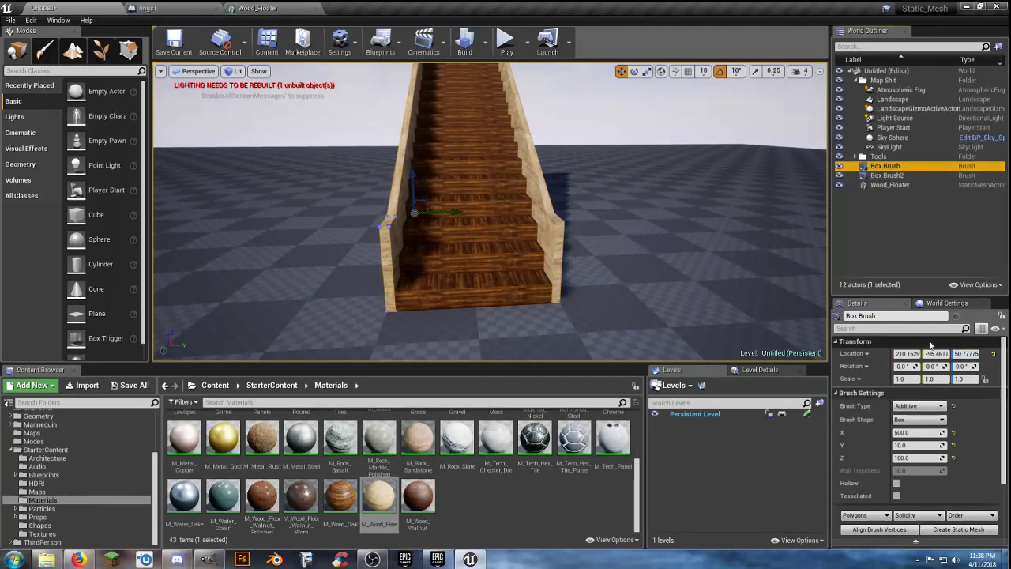
{"action": "left_click", "coordinate": [939, 353]}
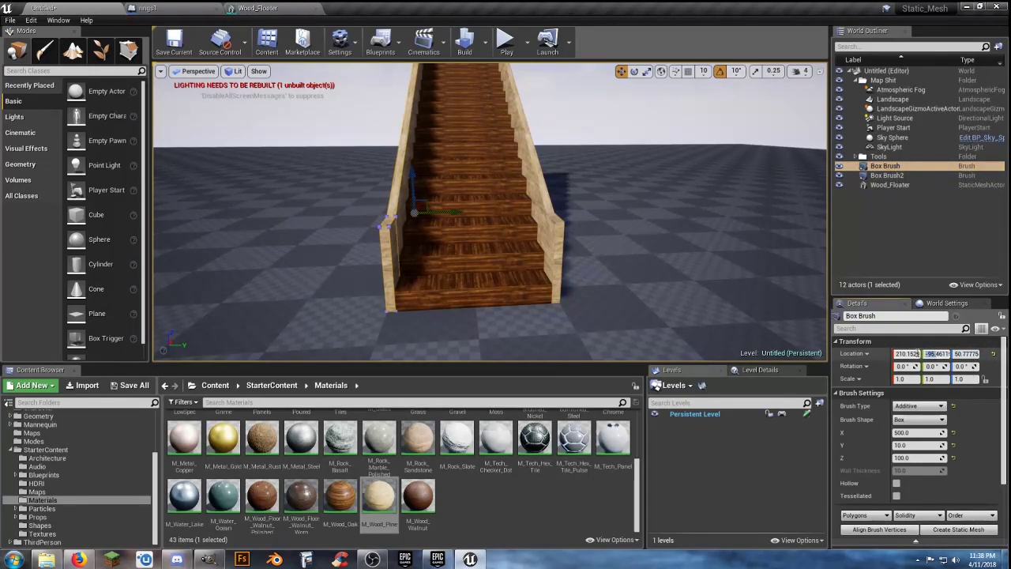
- Select both side panel brushes and try an X location of 0.01 for them
{"action": "left_click", "coordinate": [916, 354]}
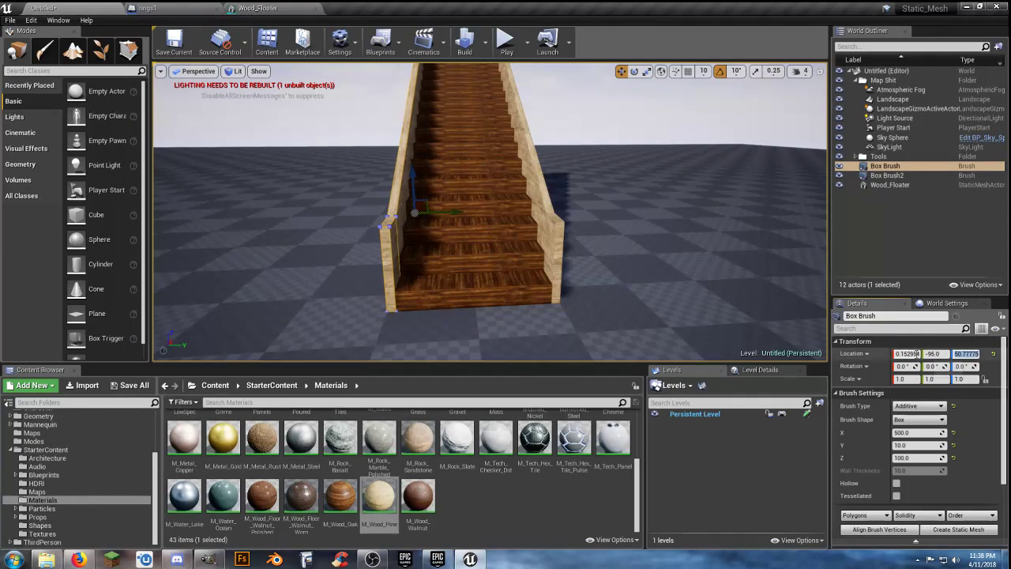
{"action": "left_click", "coordinate": [908, 353]}
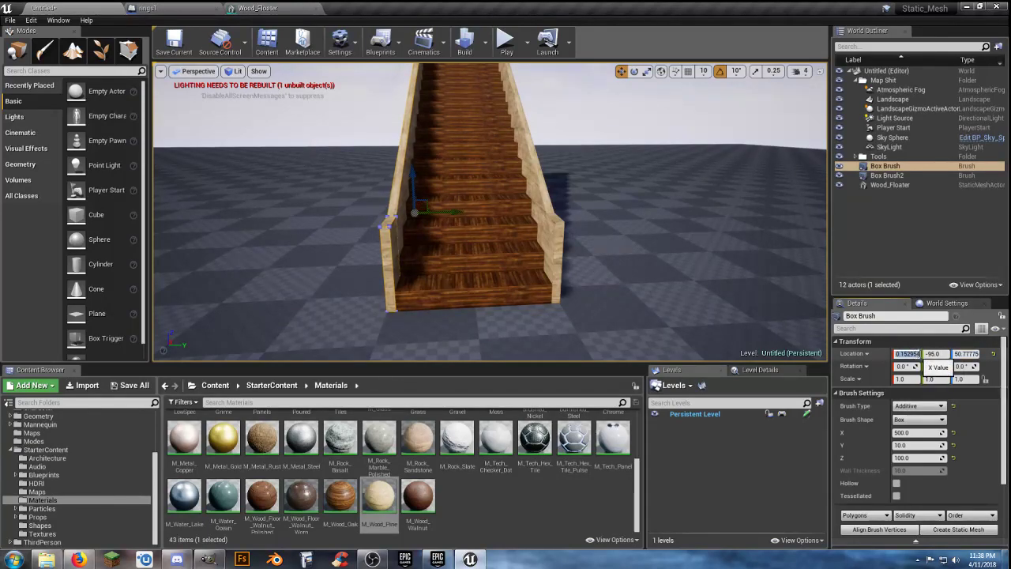
{"action": "left_click", "coordinate": [887, 176], "text": "ctrl"}
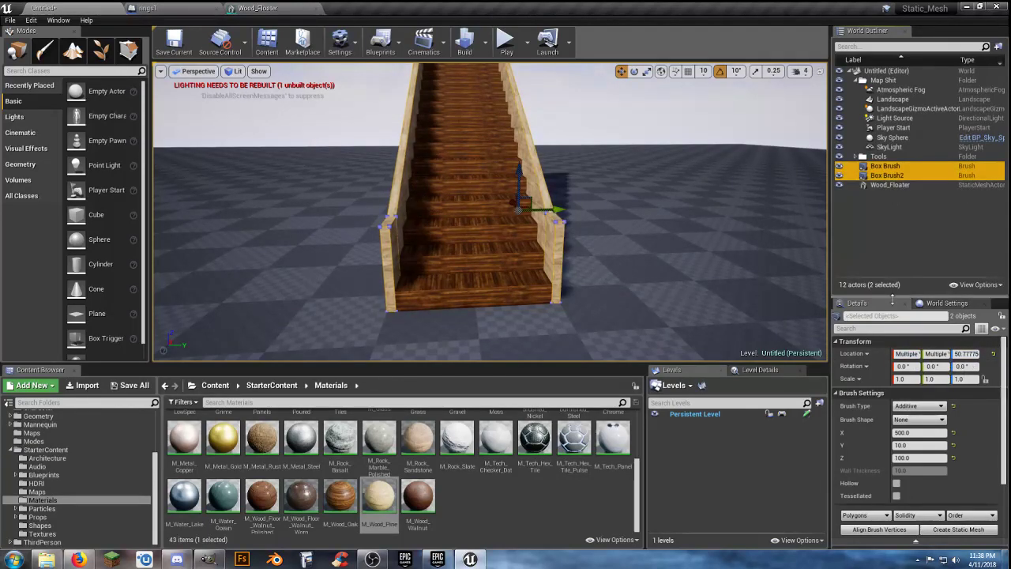
{"action": "left_click", "coordinate": [906, 354]}
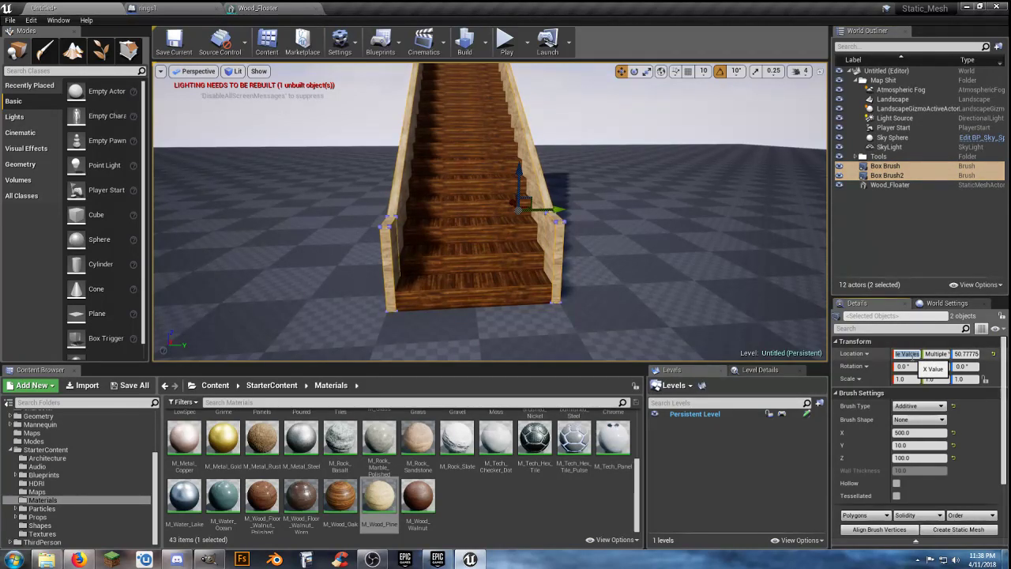
{"action": "key", "text": "Tab"}
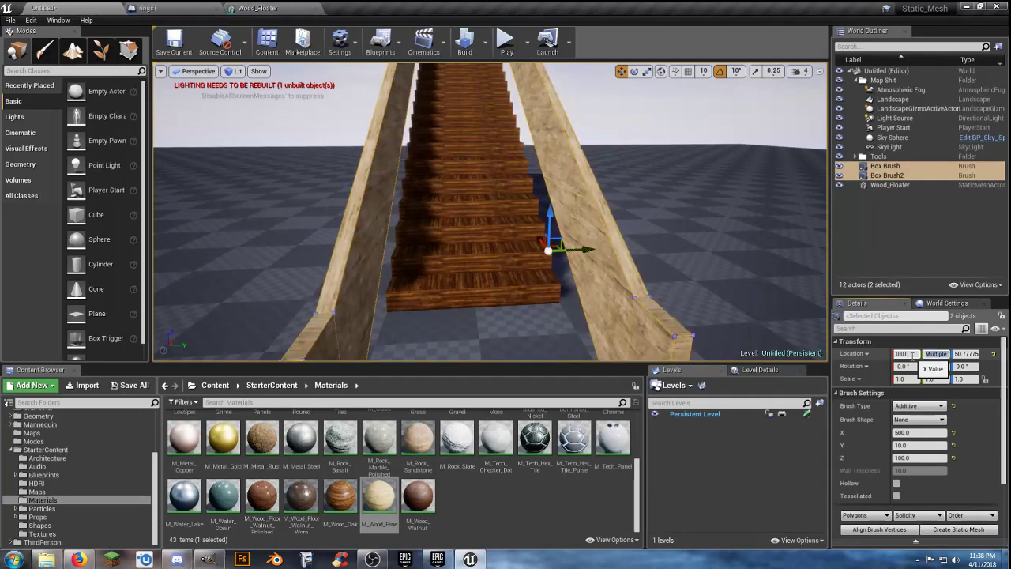
- Move both side panels together along X to about 208.43 so they line up with the steps again
{"action": "key", "text": "a"}
{"action": "mouse_move", "coordinate": [498, 278]}
{"action": "right_mouse_down"}
{"action": "mouse_move", "coordinate": [711, 276]}
{"action": "mouse_move", "coordinate": [494, 280]}
{"action": "right_mouse_up"}
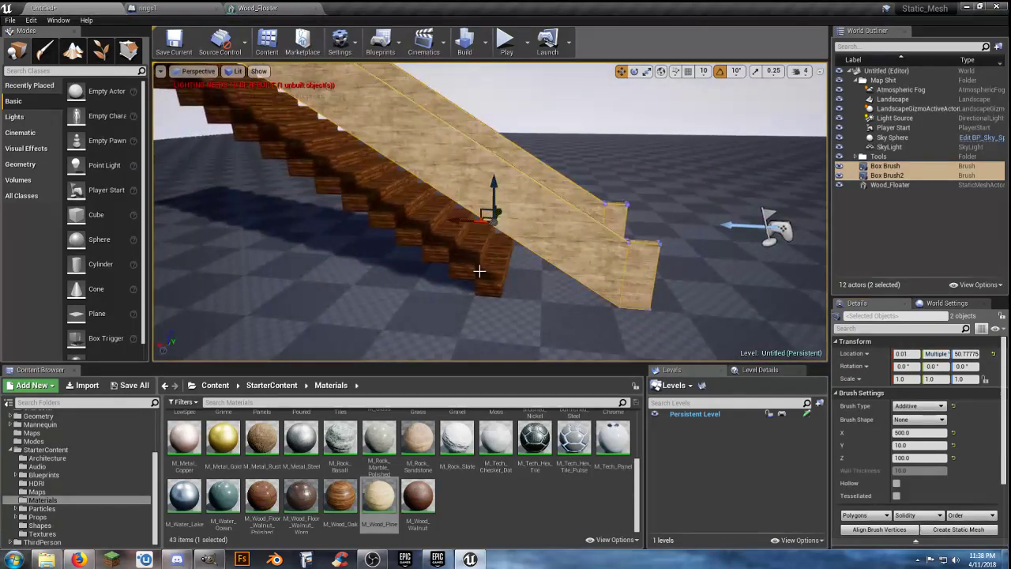
{"action": "left_click_drag", "start_coordinate": [472, 221], "coordinate": [367, 218]}
{"action": "mouse_move", "coordinate": [508, 247]}
{"action": "right_mouse_down"}
{"action": "mouse_move", "coordinate": [383, 249]}
{"action": "mouse_move", "coordinate": [558, 257]}
{"action": "right_mouse_up"}
{"action": "key", "text": "d"}
{"action": "key", "text": "w"}
{"action": "key", "text": "s"}
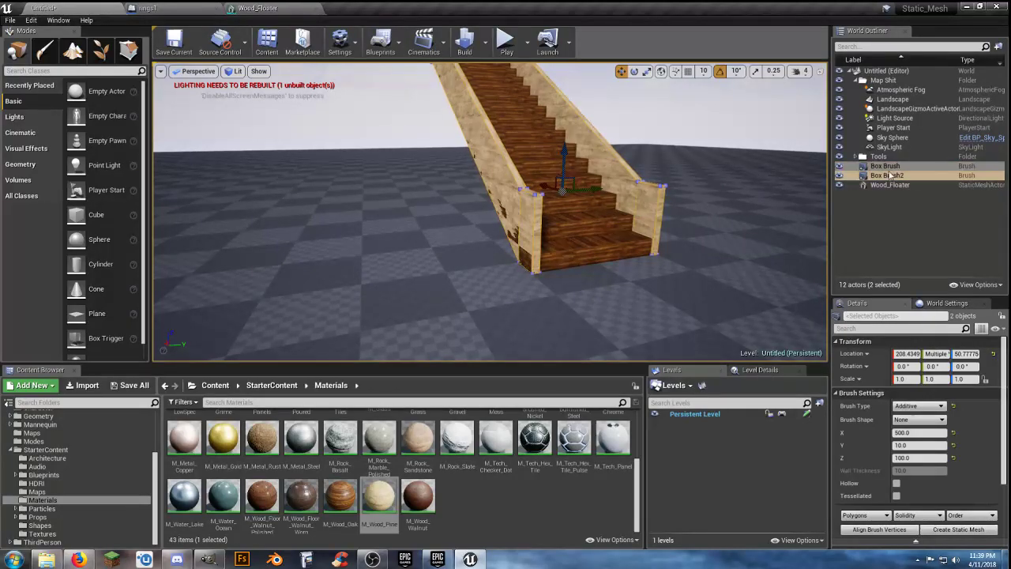
- Set the Y location of Box Brush to -96 and of Box Brush2 to 96
{"action": "left_click", "coordinate": [885, 166]}
{"action": "left_click", "coordinate": [944, 354]}
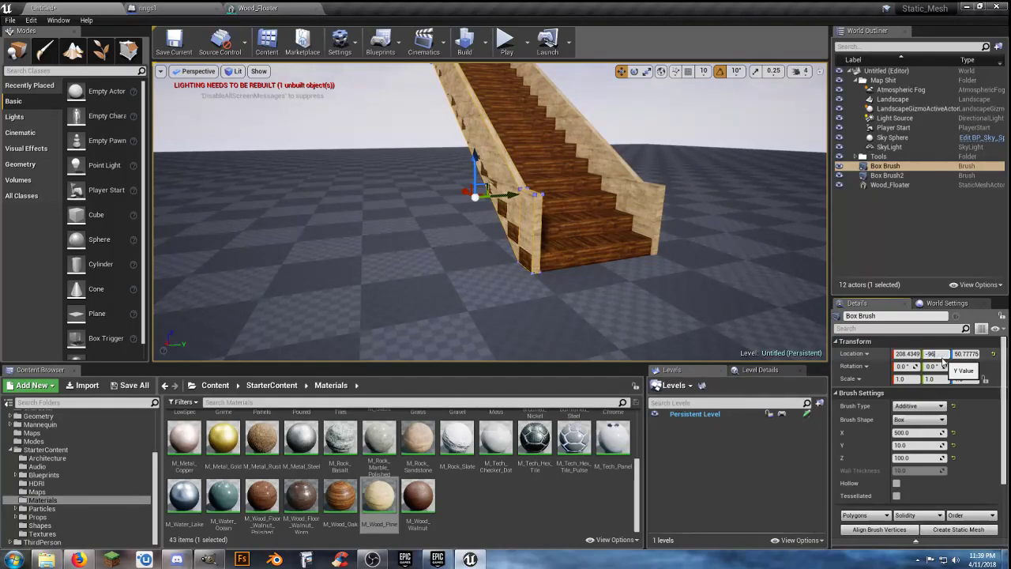
{"action": "right_click_drag", "start_coordinate": [576, 258], "coordinate": [522, 258]}
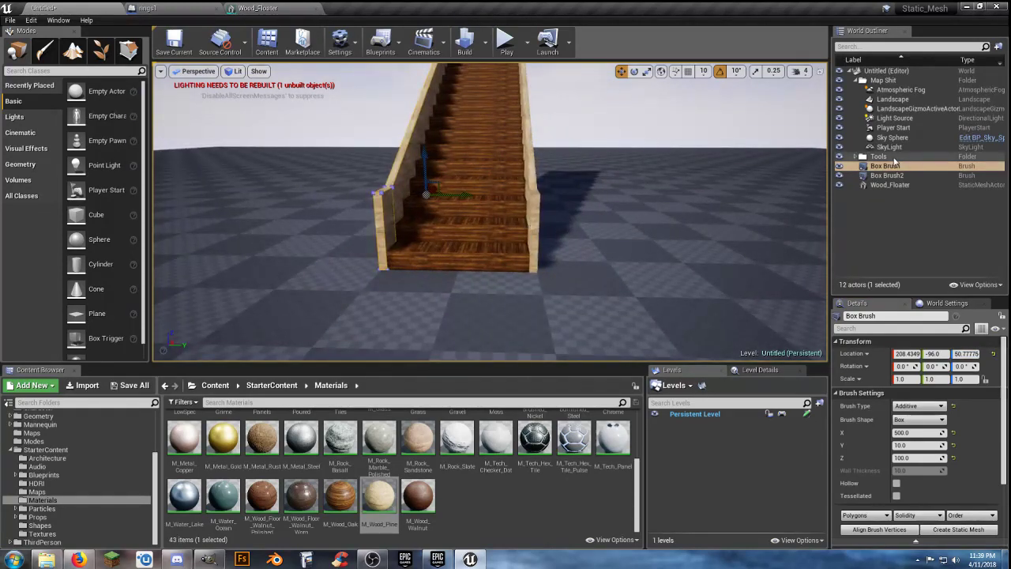
{"action": "left_click", "coordinate": [887, 176]}
{"action": "left_click", "coordinate": [936, 354]}
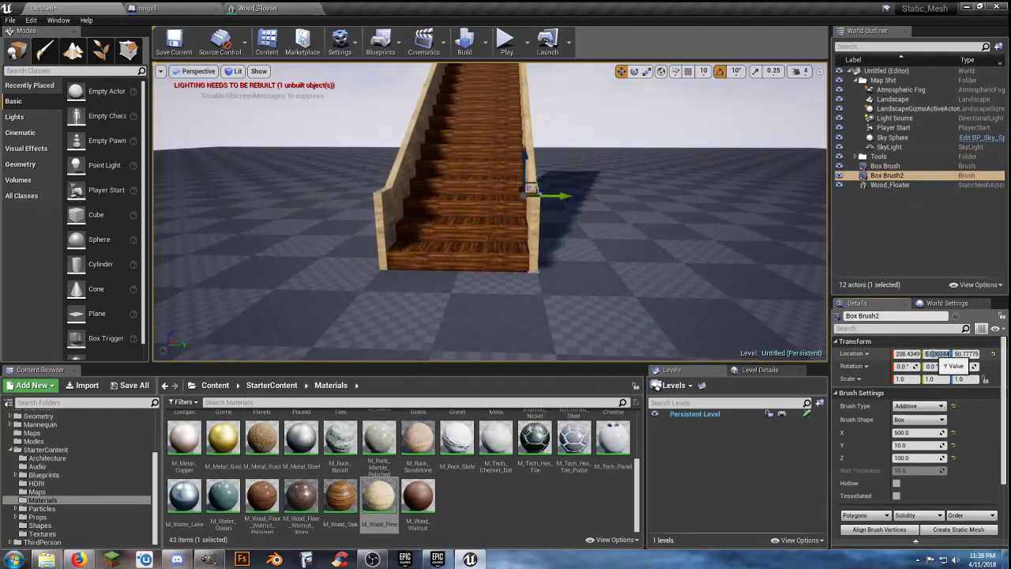
{"action": "key", "text": "Tab"}
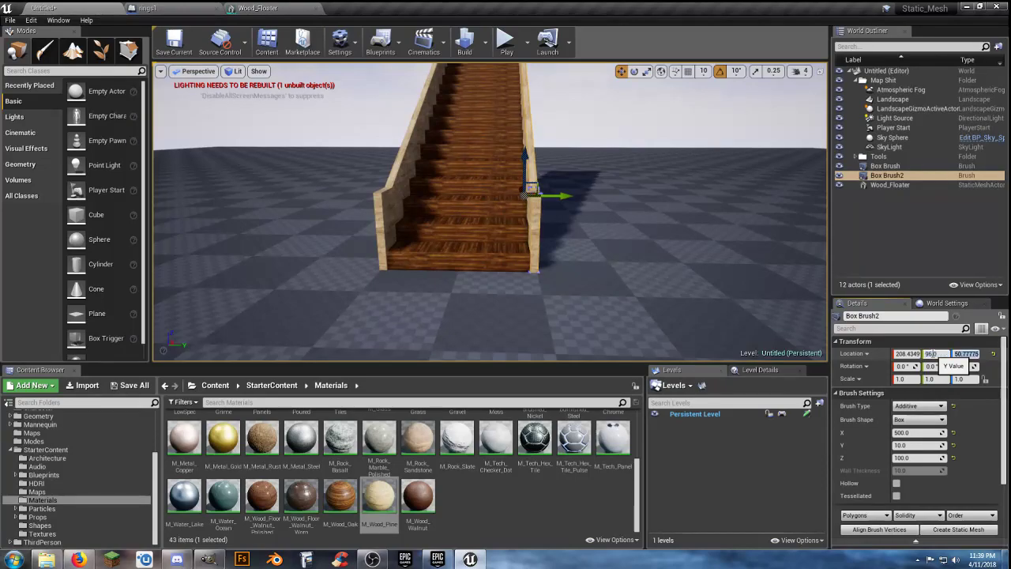
{"action": "mouse_move", "coordinate": [522, 275]}
{"action": "right_mouse_down"}
{"action": "mouse_move", "coordinate": [649, 257]}
{"action": "mouse_move", "coordinate": [644, 236]}
{"action": "right_mouse_up"}
{"action": "key", "text": "a"}
{"action": "key", "text": "s"}
{"action": "key", "text": "d"}
{"action": "right_click_drag", "start_coordinate": [584, 273], "coordinate": [468, 295]}
{"action": "key", "text": "s"}
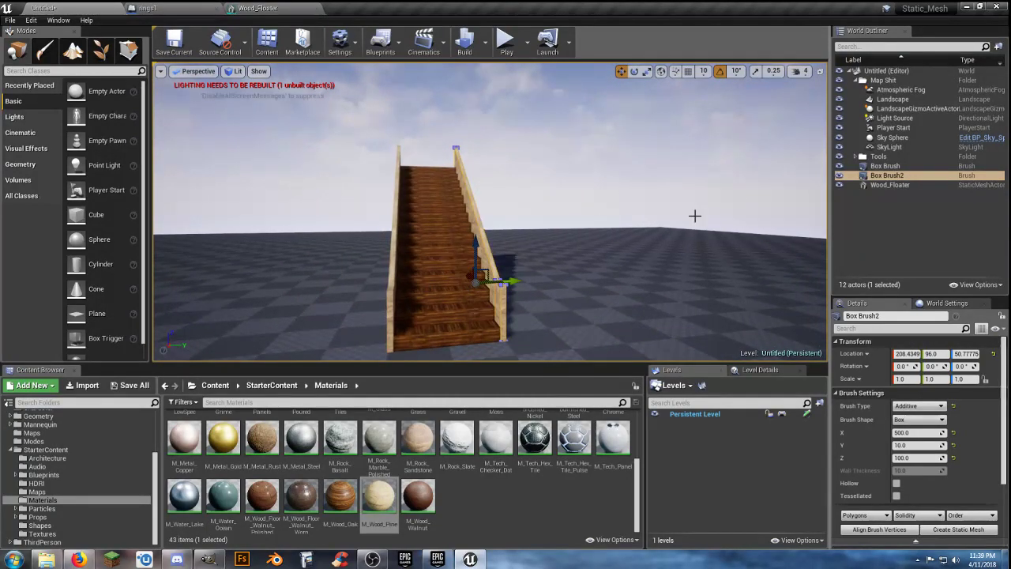
- Convert both side panel brushes into one static mesh named Stair_Rails in the Assets/Stairs folder
{"action": "left_click", "coordinate": [885, 166]}
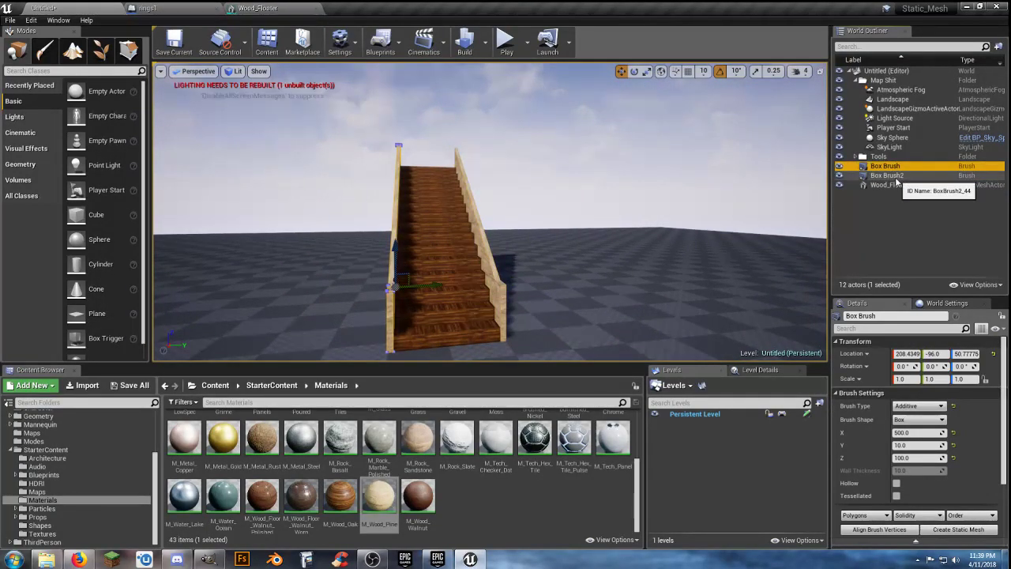
{"action": "left_click", "coordinate": [889, 176], "text": "ctrl"}
{"action": "right_click_drag", "start_coordinate": [582, 244], "coordinate": [578, 246]}
{"action": "key", "text": "s"}
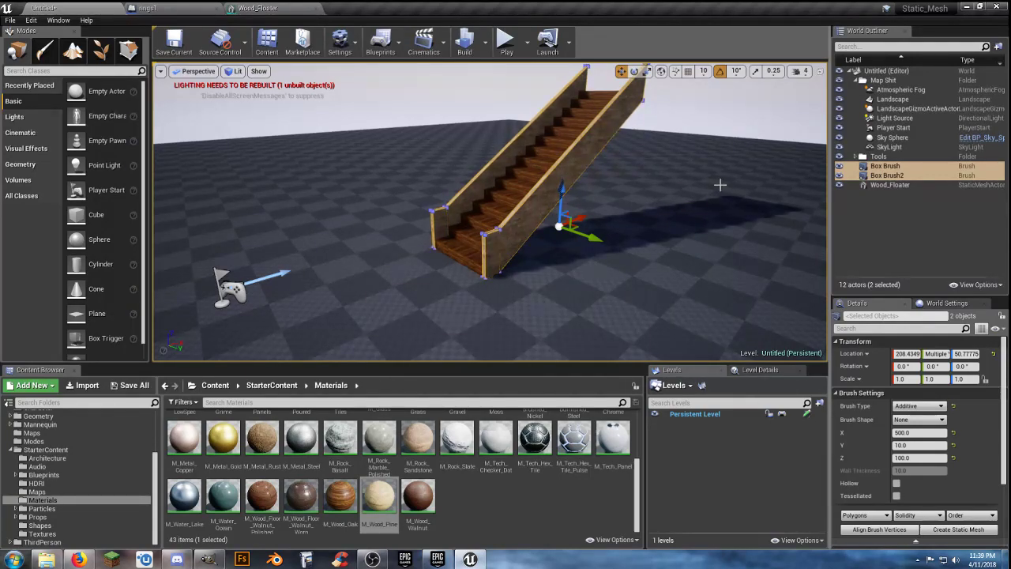
{"action": "left_click", "coordinate": [957, 530]}
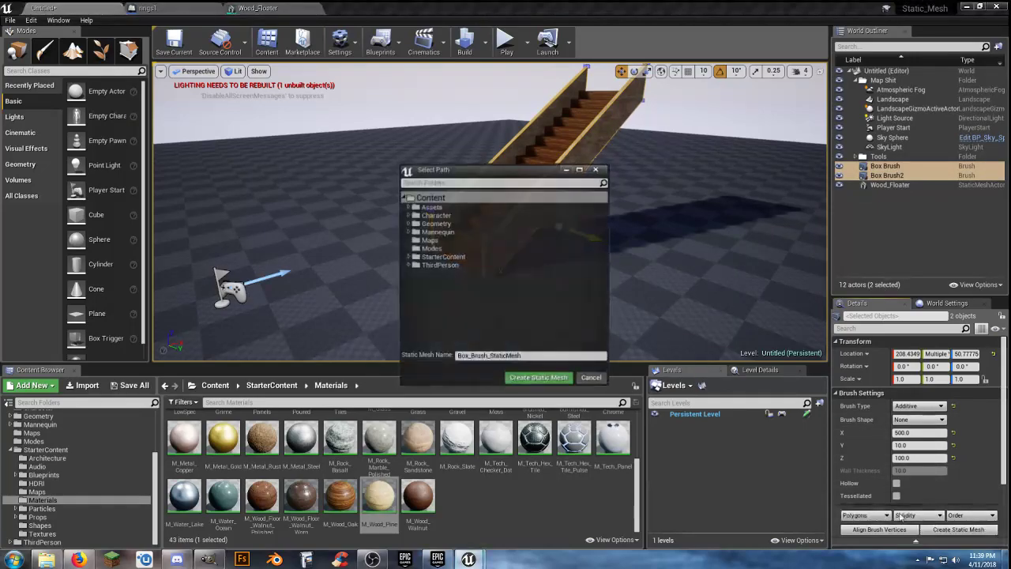
{"action": "left_click", "coordinate": [406, 206]}
{"action": "left_click", "coordinate": [435, 249]}
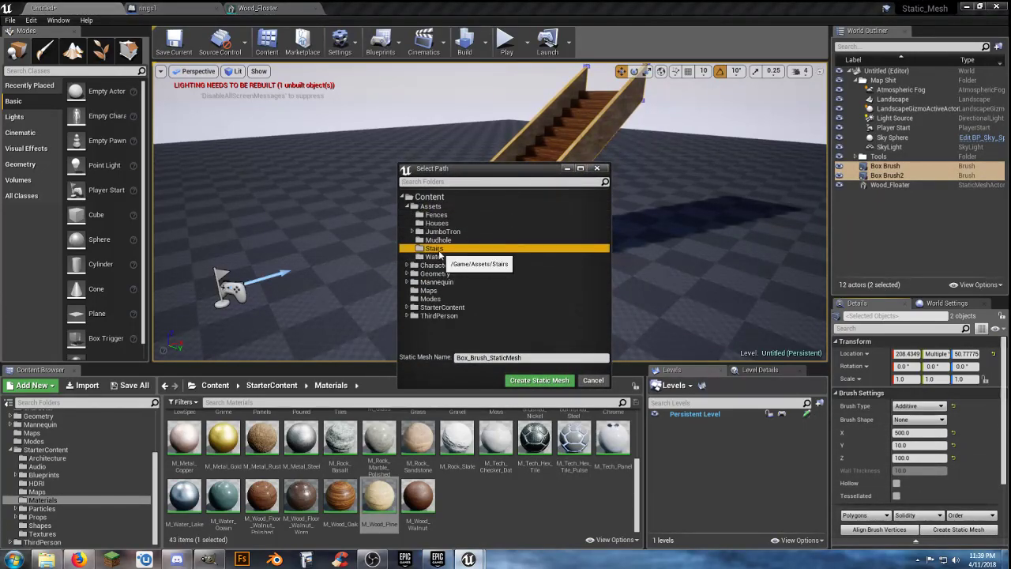
{"action": "left_click", "coordinate": [545, 357]}
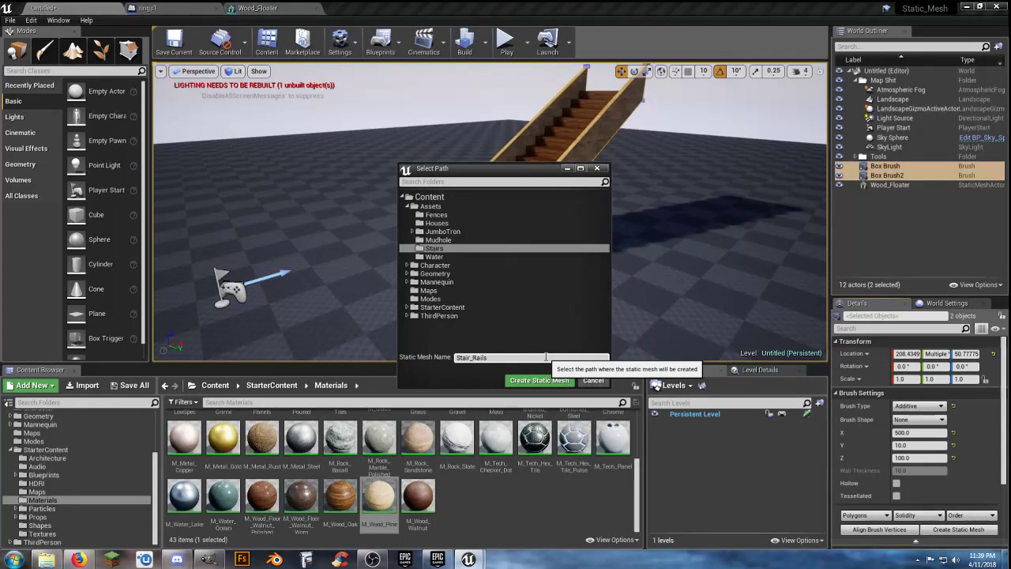
{"action": "left_click", "coordinate": [532, 380]}
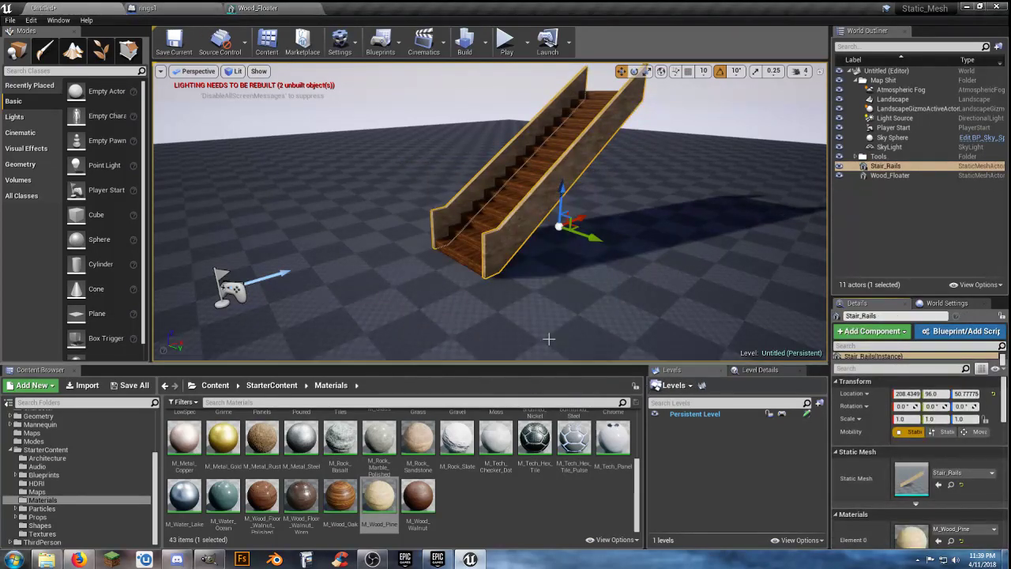
- Find the Stair_Rails mesh in the Assets/Stairs folder and open it in the static mesh editor
{"action": "left_click", "coordinate": [891, 176]}
{"action": "left_click", "coordinate": [886, 167]}
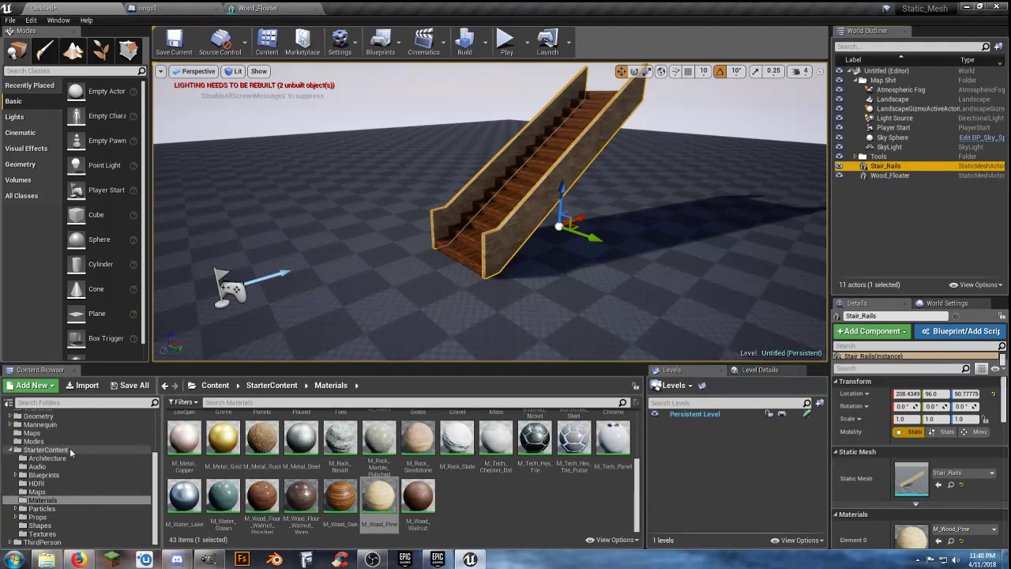
{"action": "scroll", "coordinate": [70, 451], "scroll_direction": "up", "scroll_amount": 3}
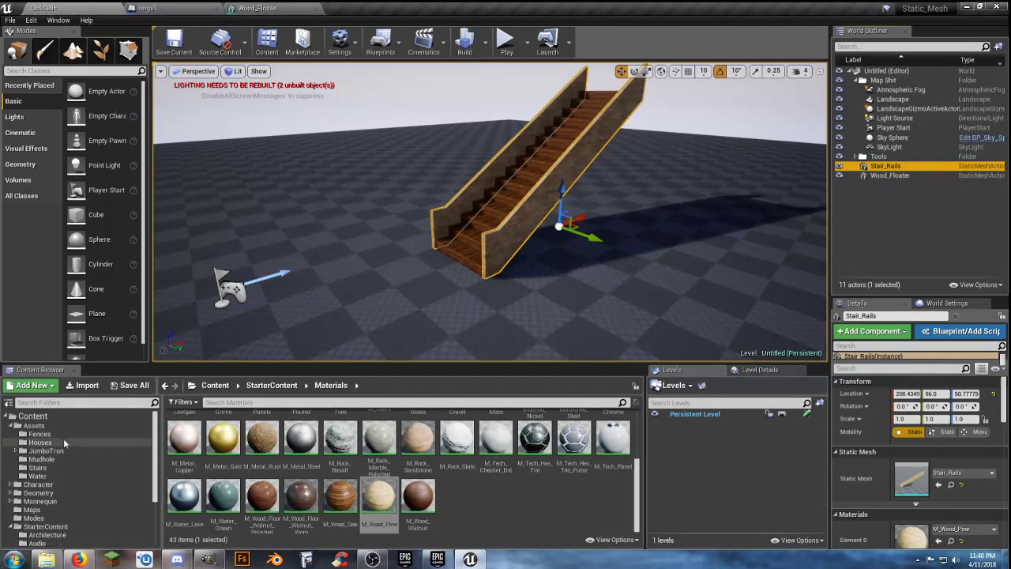
{"action": "left_click", "coordinate": [53, 468]}
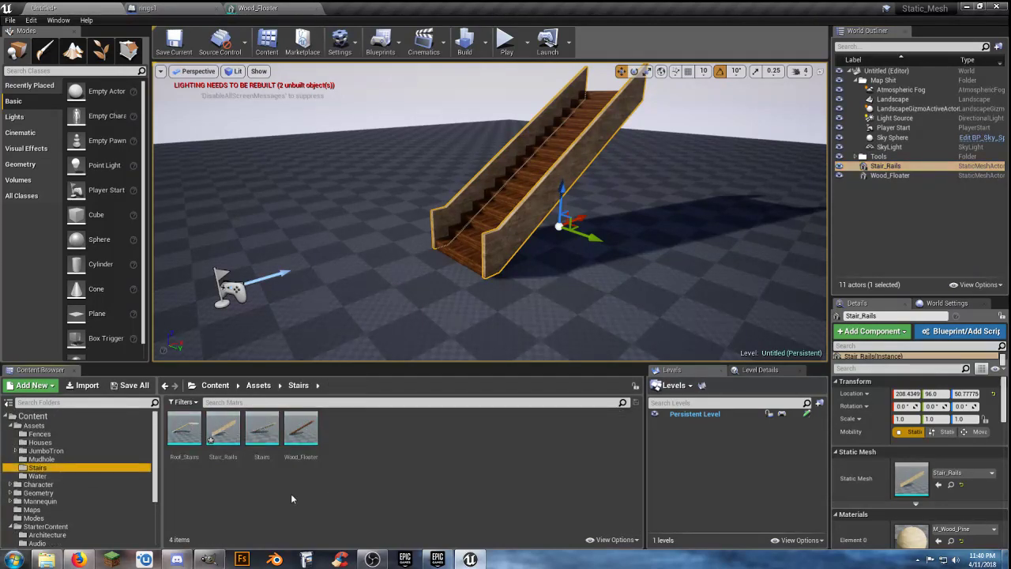
{"action": "left_click_drag", "start_coordinate": [223, 431], "coordinate": [704, 290]}
{"action": "key", "text": "ctrl+e"}
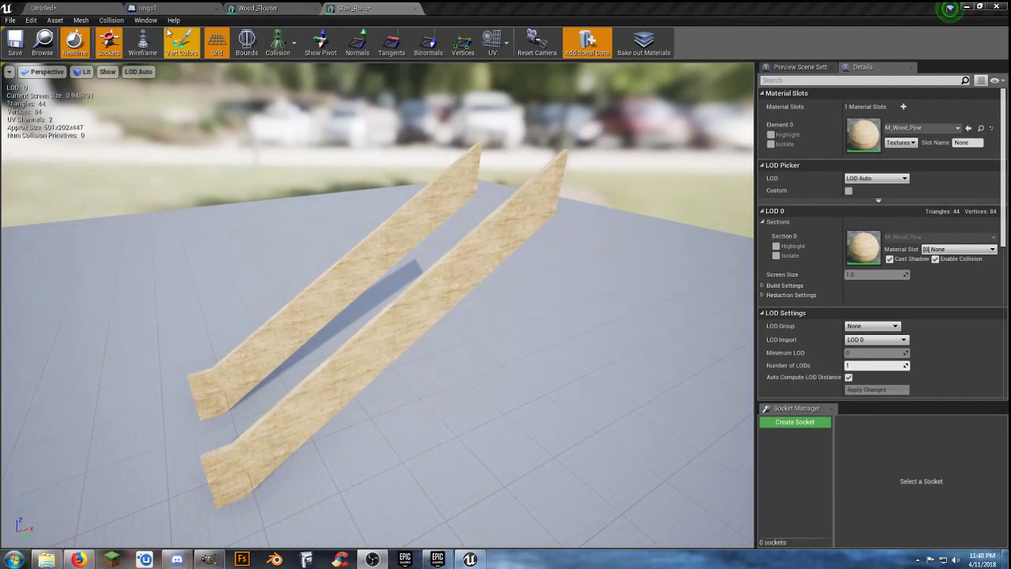
- Try a 26DOP simplified collision on the Stair_Rails mesh, inspect its outline, and remove that collision
{"action": "left_click", "coordinate": [111, 20]}
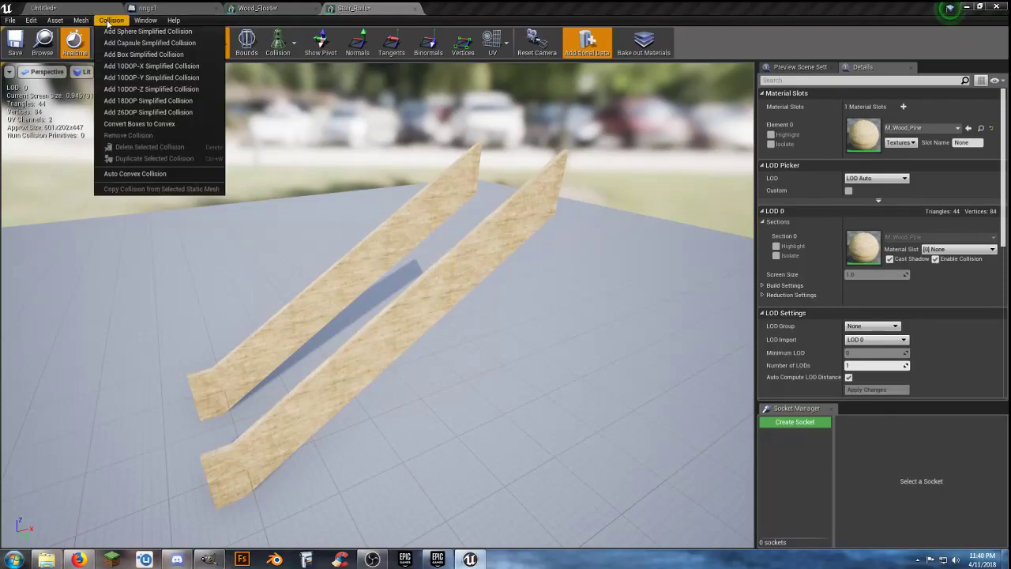
{"action": "left_click", "coordinate": [133, 115]}
{"action": "mouse_move", "coordinate": [366, 254]}
{"action": "left_mouse_down"}
{"action": "mouse_move", "coordinate": [504, 249]}
{"action": "mouse_move", "coordinate": [384, 248]}
{"action": "left_mouse_up"}
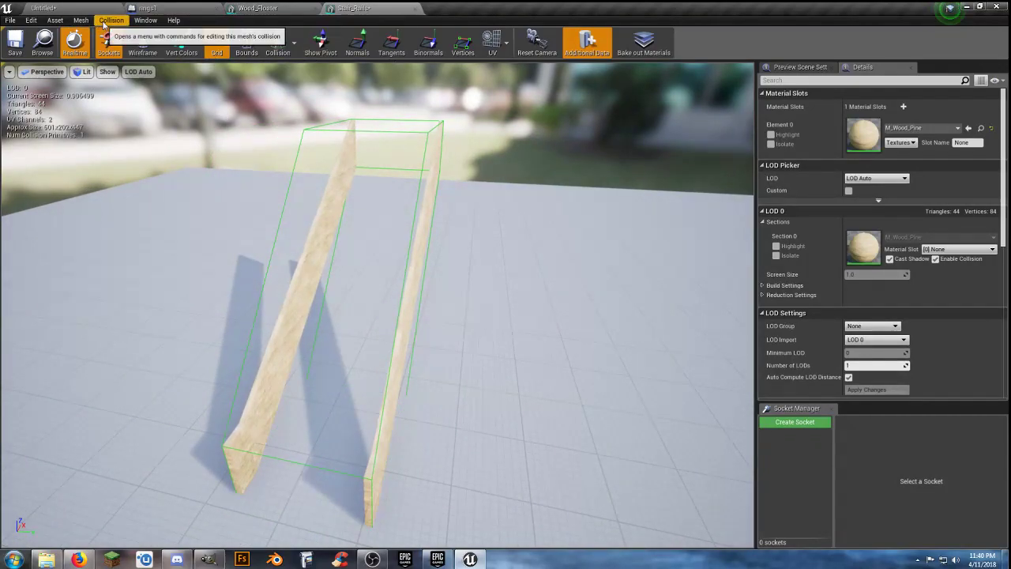
{"action": "left_click", "coordinate": [111, 20]}
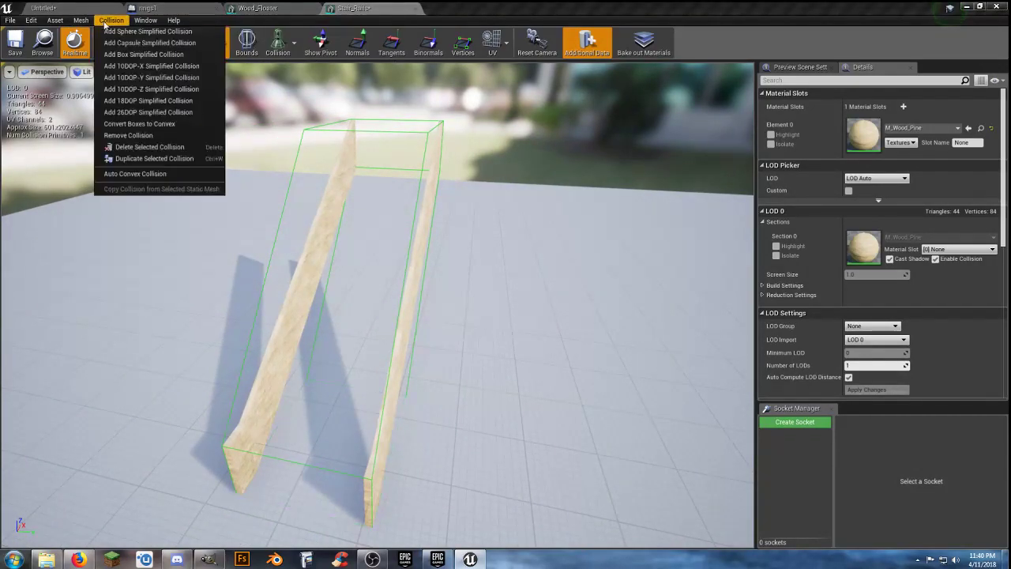
{"action": "left_click", "coordinate": [126, 135]}
{"action": "left_click", "coordinate": [113, 22]}
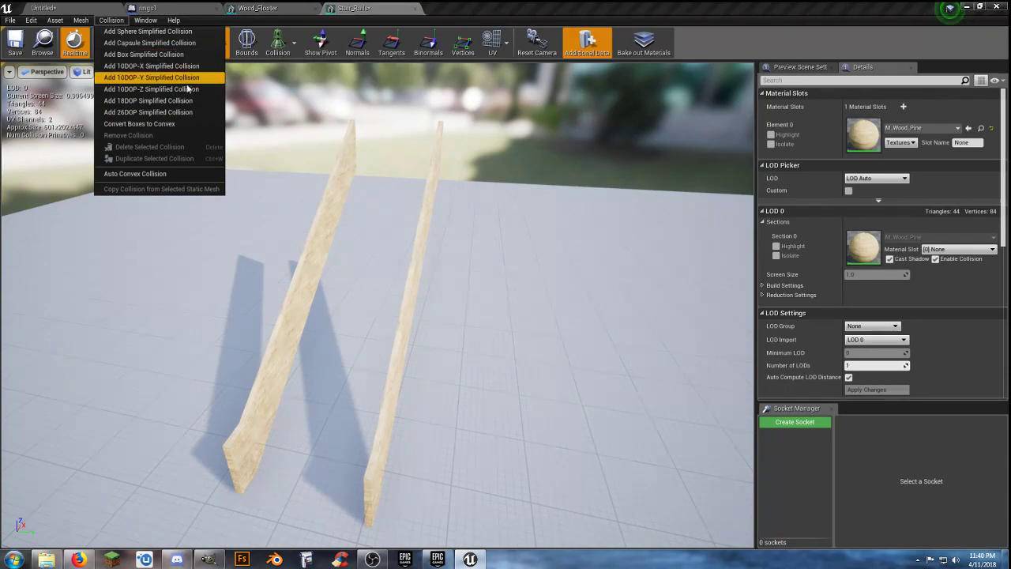
{"action": "left_click", "coordinate": [184, 174]}
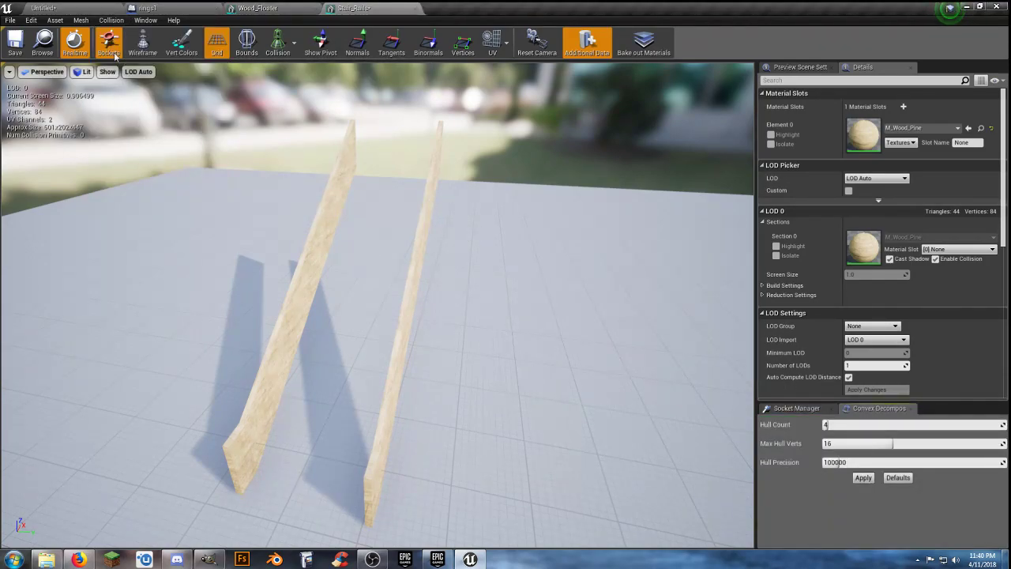
{"action": "left_click", "coordinate": [110, 19]}
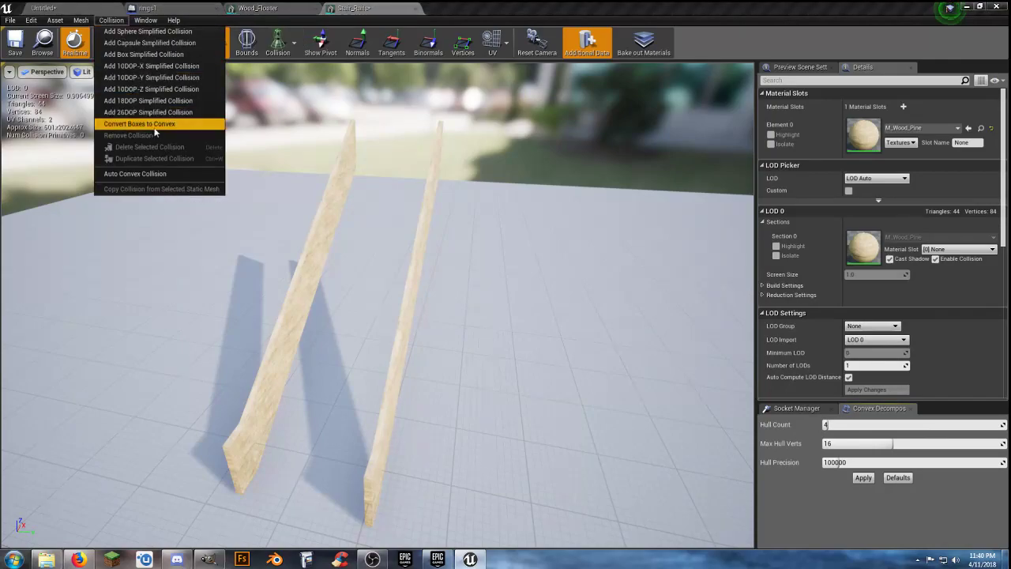
{"action": "left_click", "coordinate": [497, 13]}
- Set the Stair_Rails mesh's Collision Complexity to Use Complex Collision As Simple
{"action": "scroll", "coordinate": [968, 361], "scroll_direction": "down", "scroll_amount": 5}
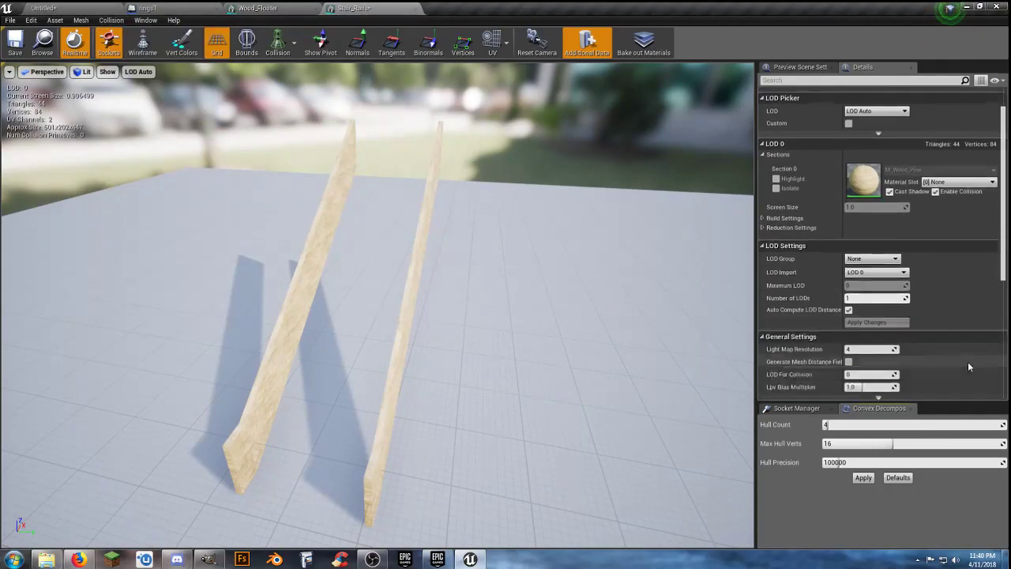
{"action": "left_click", "coordinate": [871, 311]}
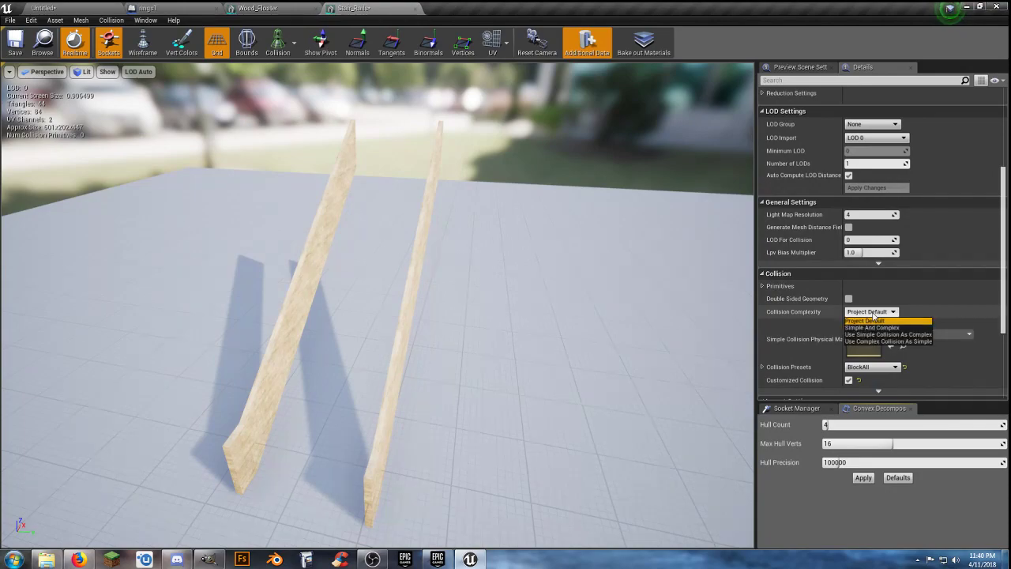
{"action": "left_click", "coordinate": [877, 340]}
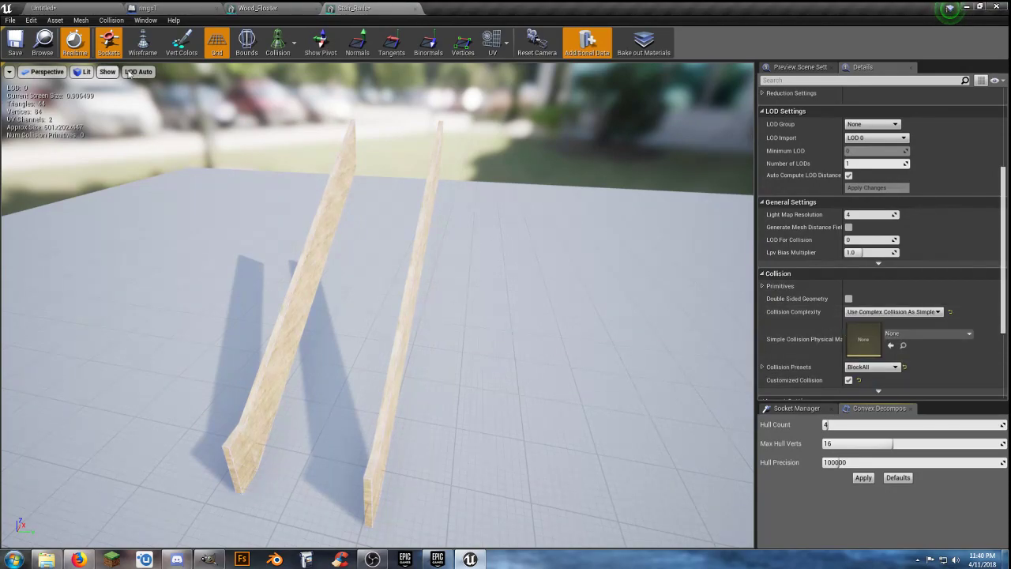
- Close the Stair_Rails, Wood_Floater and rings1 editors to return to the level
{"action": "left_click", "coordinate": [414, 9]}
{"action": "left_click", "coordinate": [315, 9]}
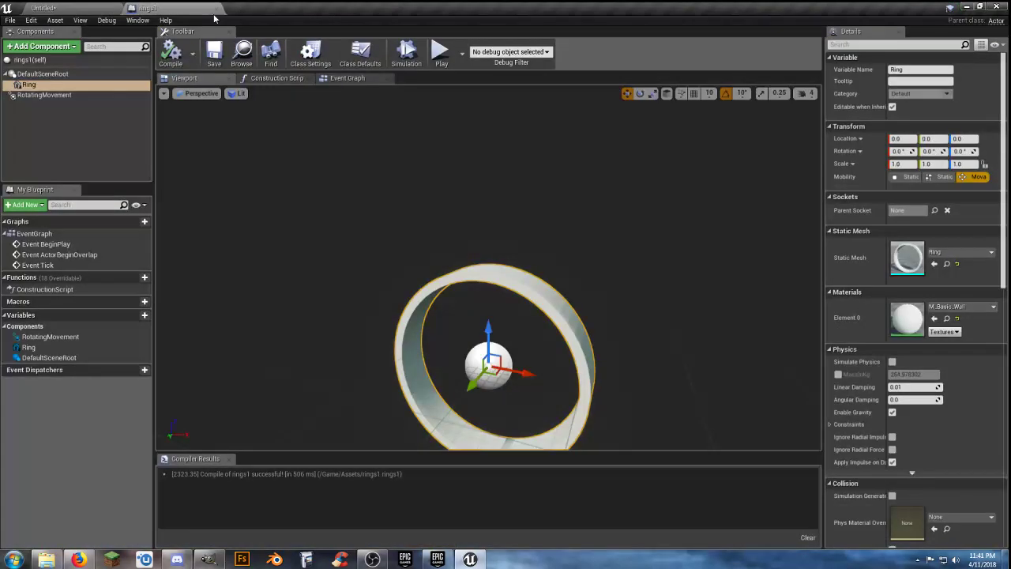
{"action": "left_click", "coordinate": [218, 8]}
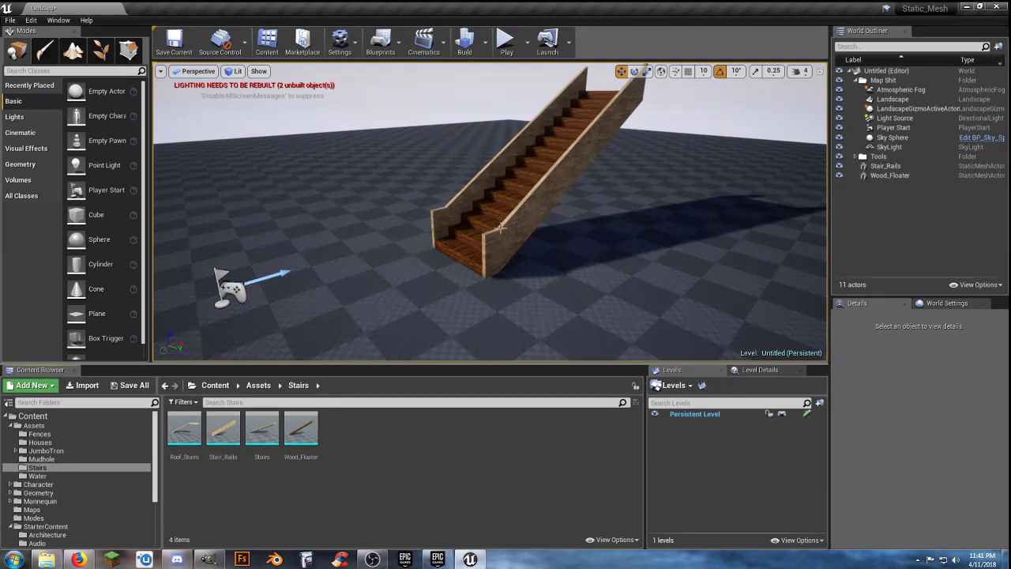
- Play the level to test the stair and side panel collision by walking up the steps and jumping onto a panel, and stop the session
{"action": "left_click", "coordinate": [506, 41]}
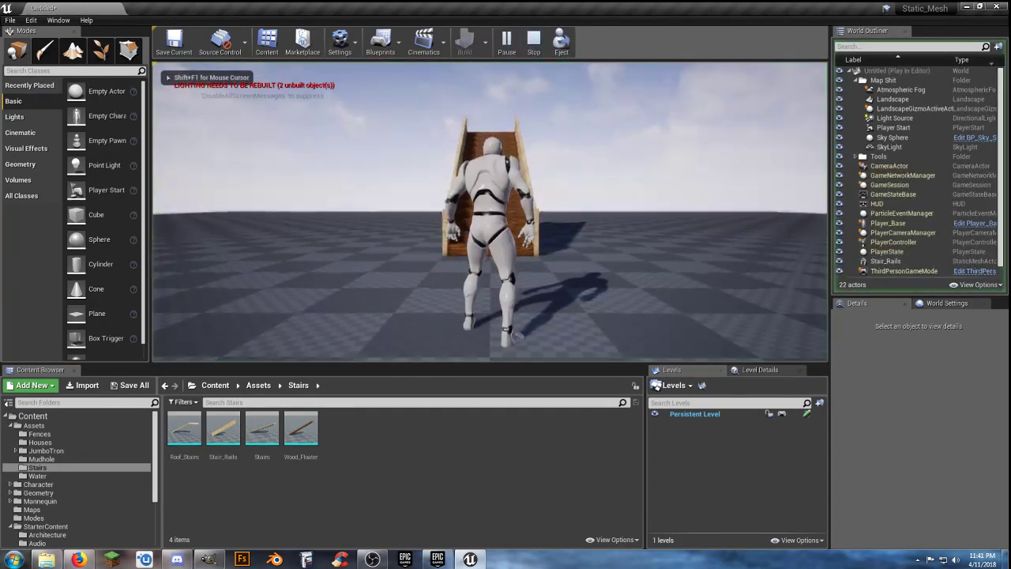
{"action": "key", "text": "w"}
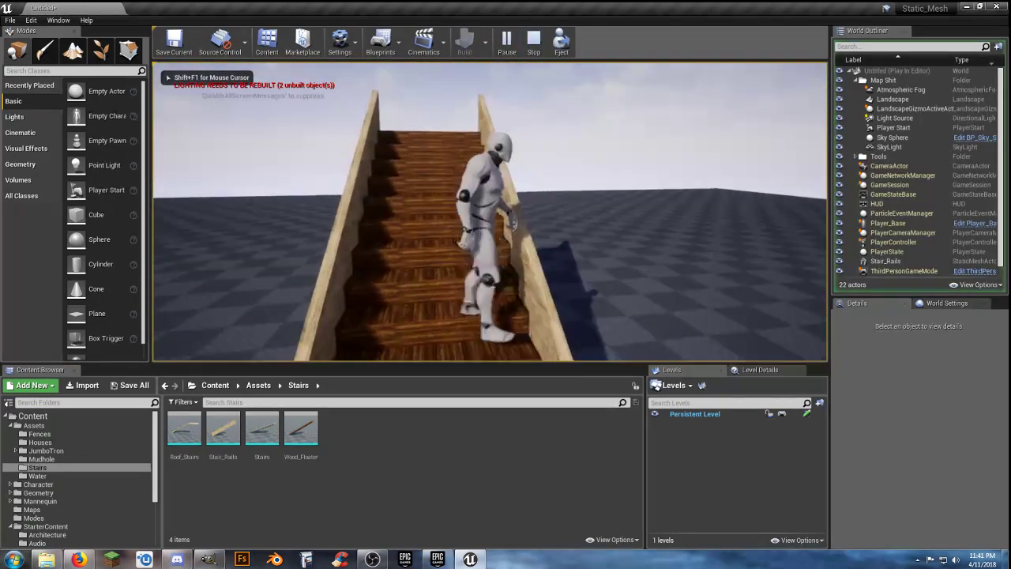
{"action": "key", "text": "space"}
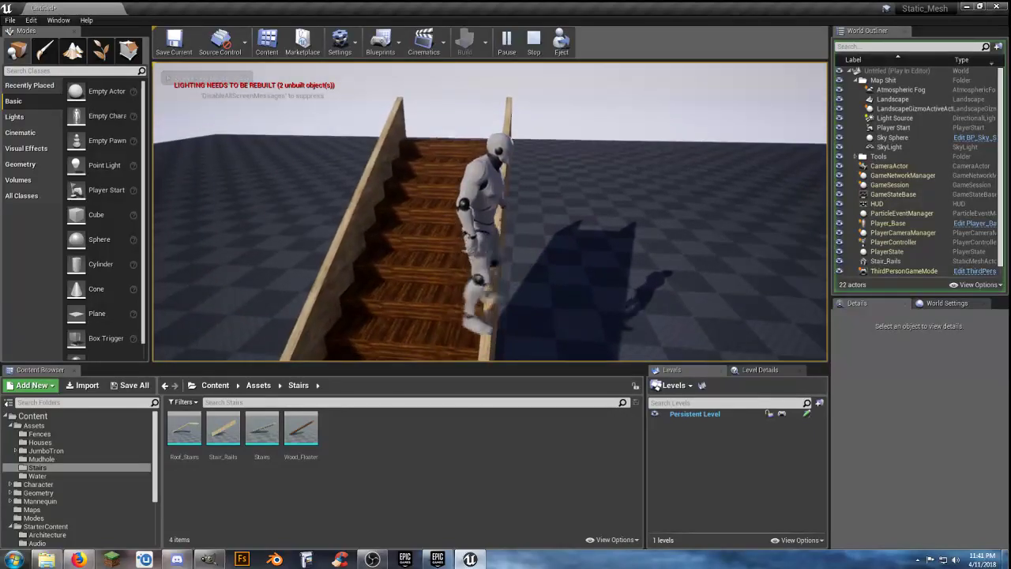
{"action": "key", "text": "w"}
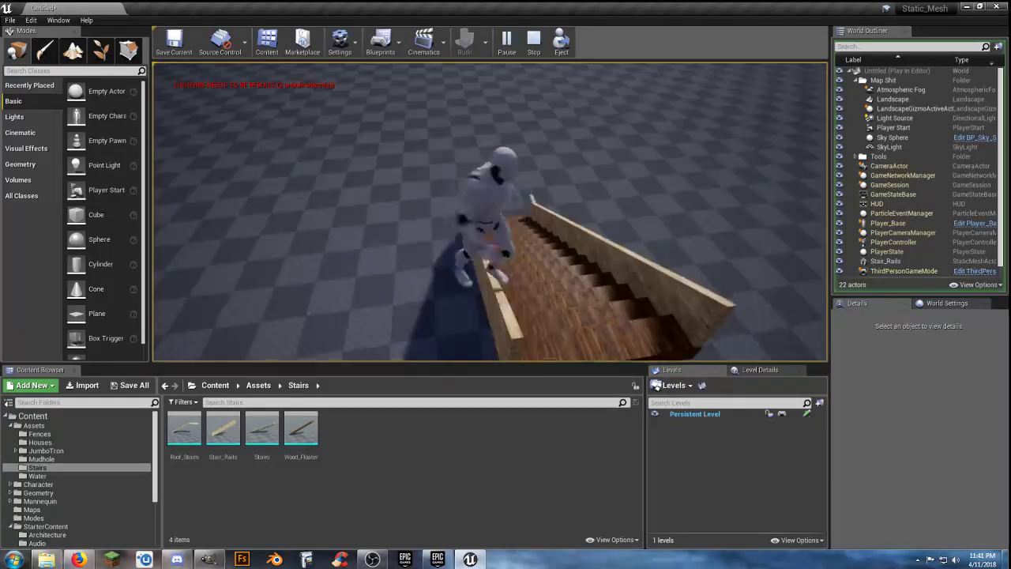
{"action": "key", "text": "w"}
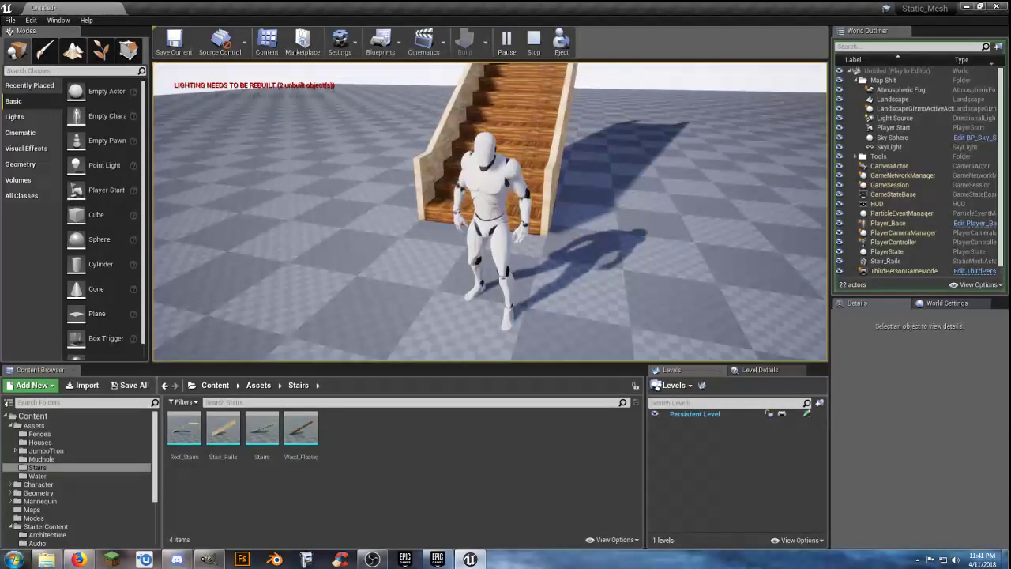
{"action": "key", "text": "w"}
{"action": "key", "text": "w"}
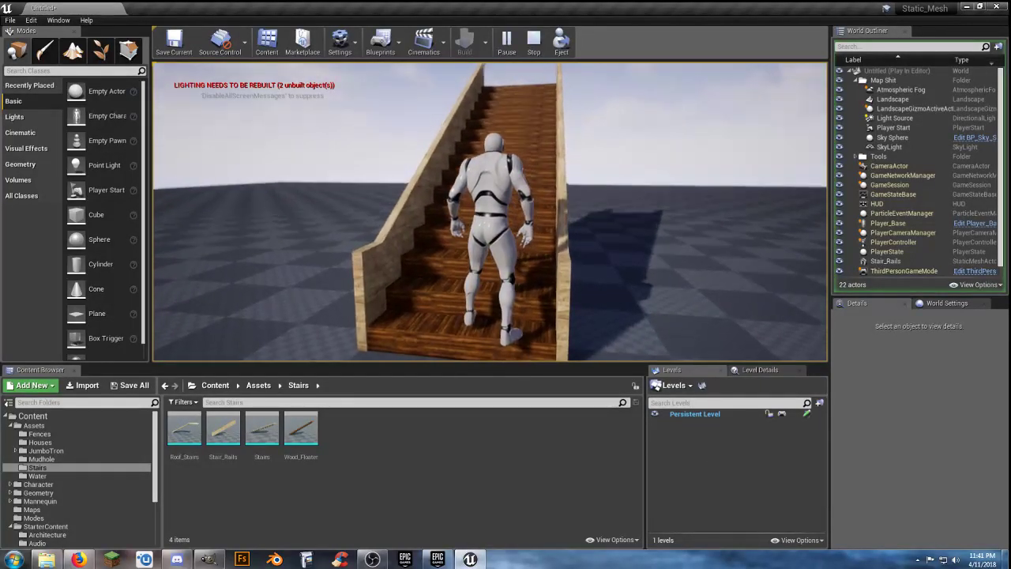
{"action": "key", "text": "s"}
{"action": "key", "text": "a"}
{"action": "key", "text": "s"}
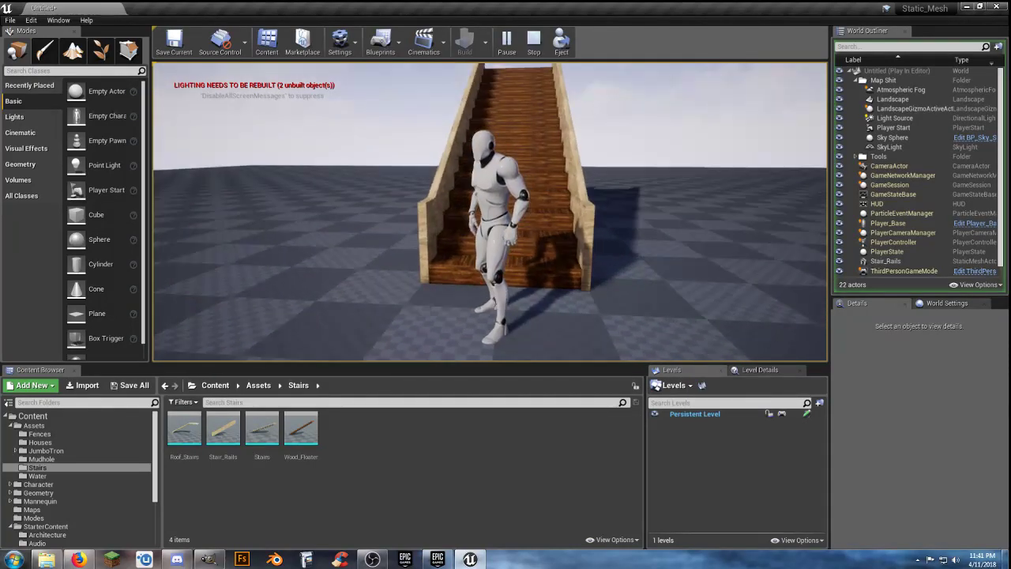
{"action": "key", "text": "Escape"}
- Convert the Stair_Rails and Wood_Floater actors into one static mesh named Floater_Rails in the Assets/Stairs folder
{"action": "key", "text": "w"}
{"action": "right_click_drag", "start_coordinate": [668, 218], "coordinate": [667, 217]}
{"action": "key", "text": "s"}
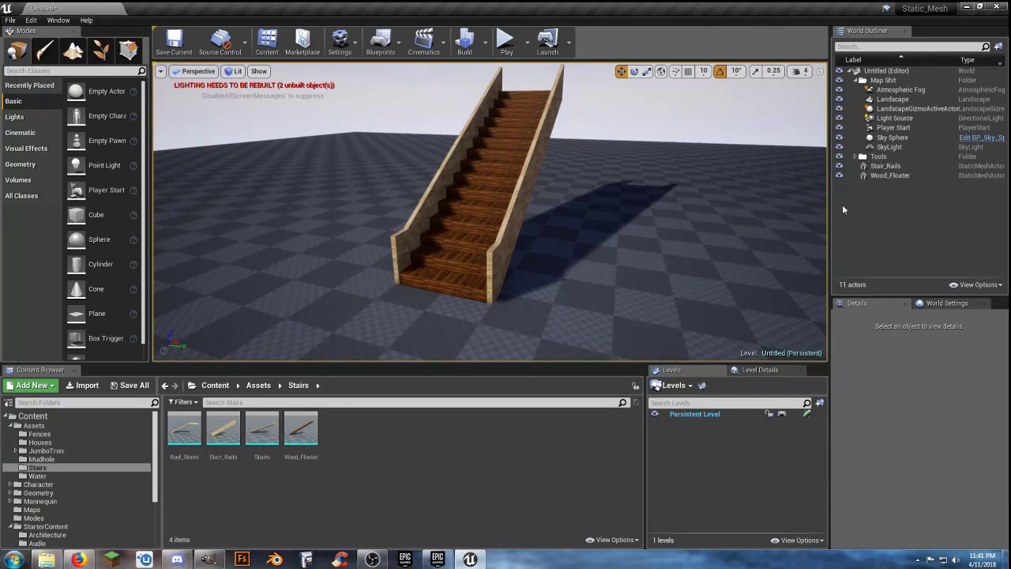
{"action": "left_click", "coordinate": [886, 165]}
{"action": "left_click", "coordinate": [891, 176], "text": "ctrl"}
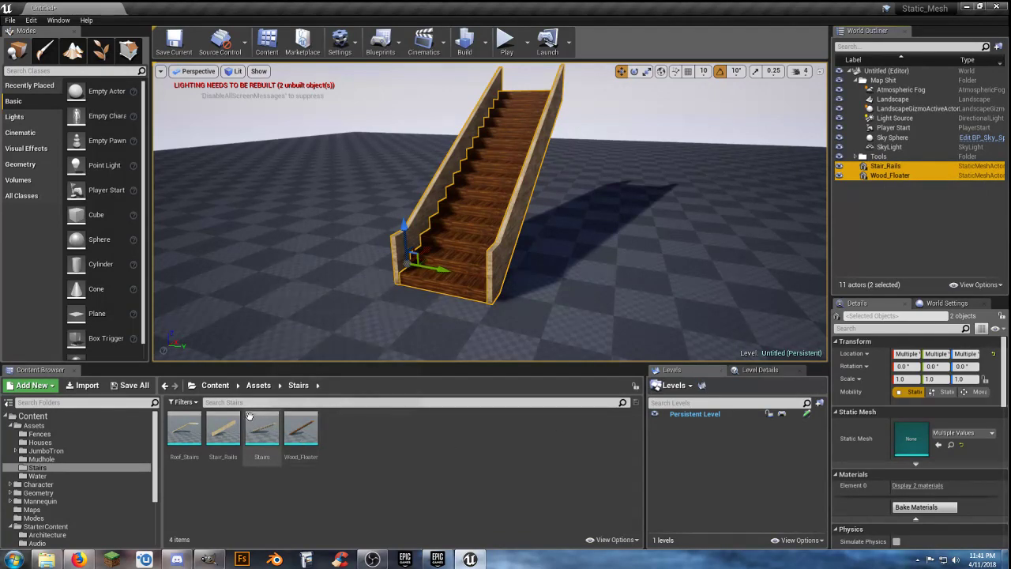
{"action": "right_click", "coordinate": [897, 177]}
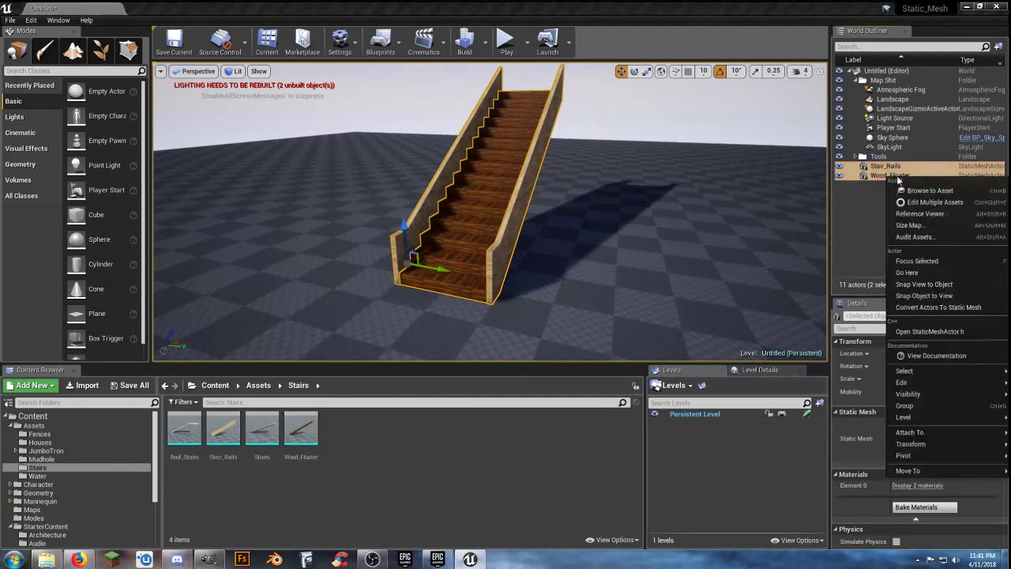
{"action": "left_click", "coordinate": [905, 308]}
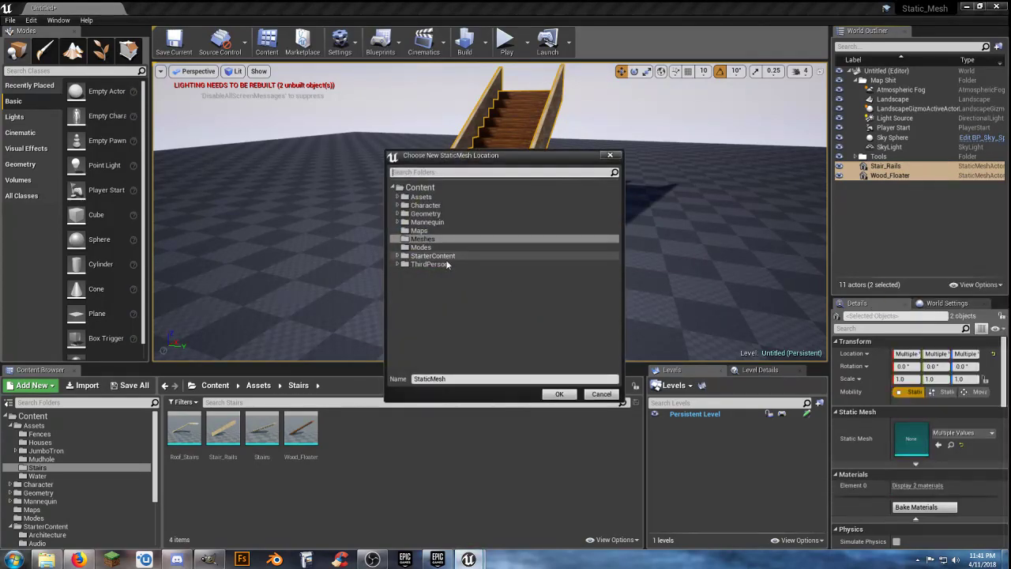
{"action": "left_click", "coordinate": [397, 198]}
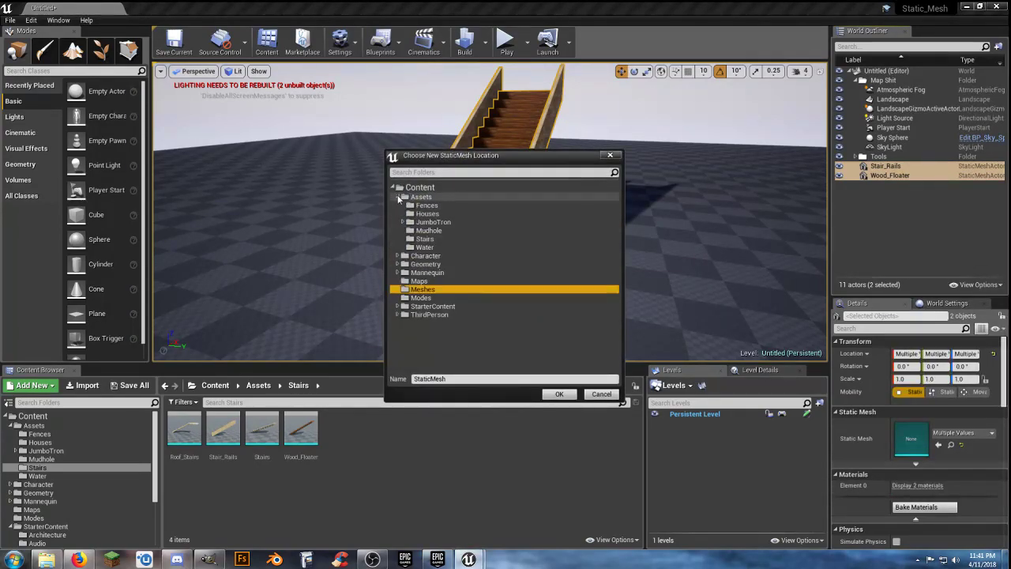
{"action": "left_click", "coordinate": [456, 379]}
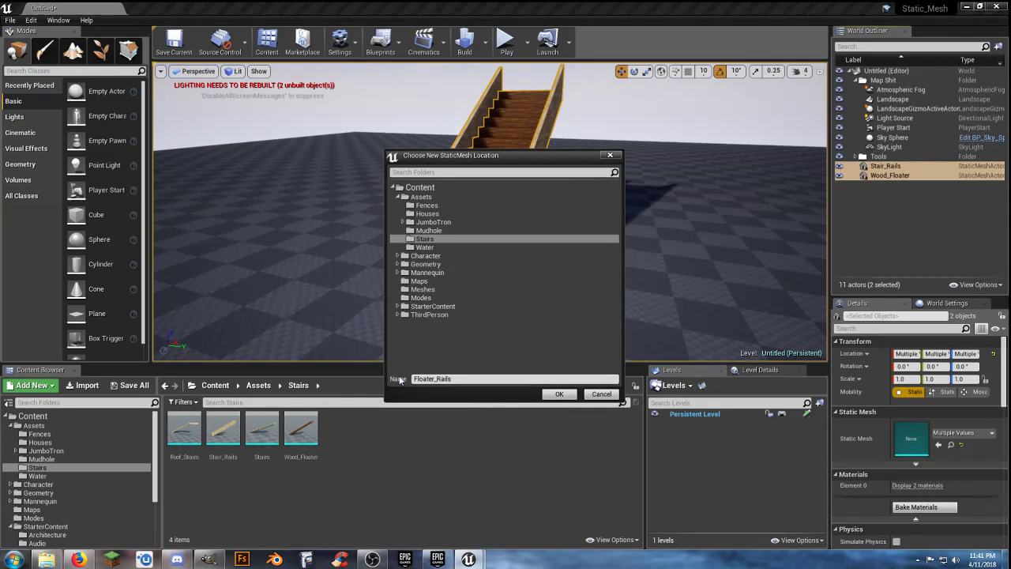
{"action": "left_click", "coordinate": [560, 395]}
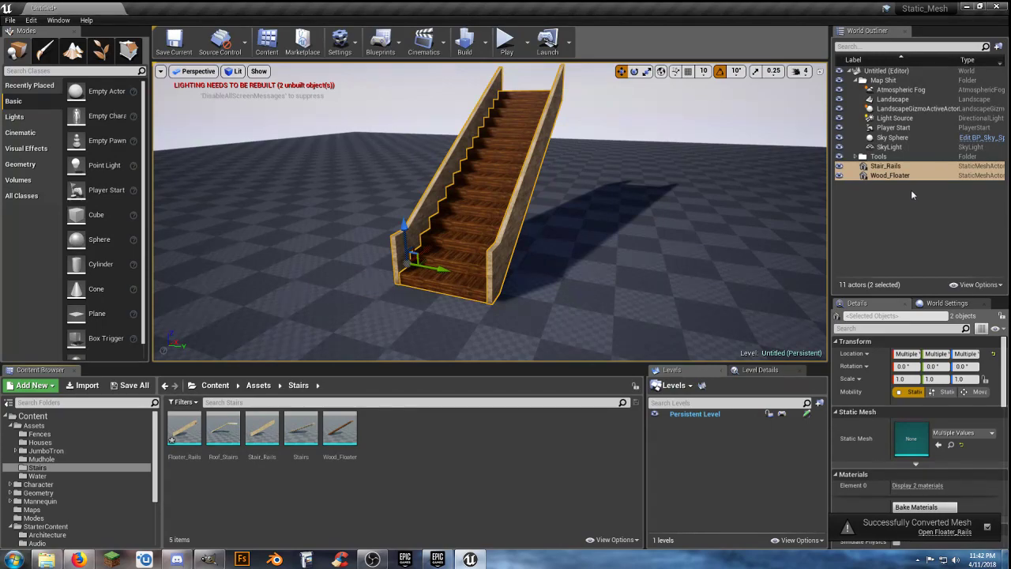
- Replace the Stair_Rails and Wood_Floater actors in the level with the combined Floater_Rails mesh
{"action": "left_click", "coordinate": [885, 166]}
{"action": "left_click", "coordinate": [892, 176]}
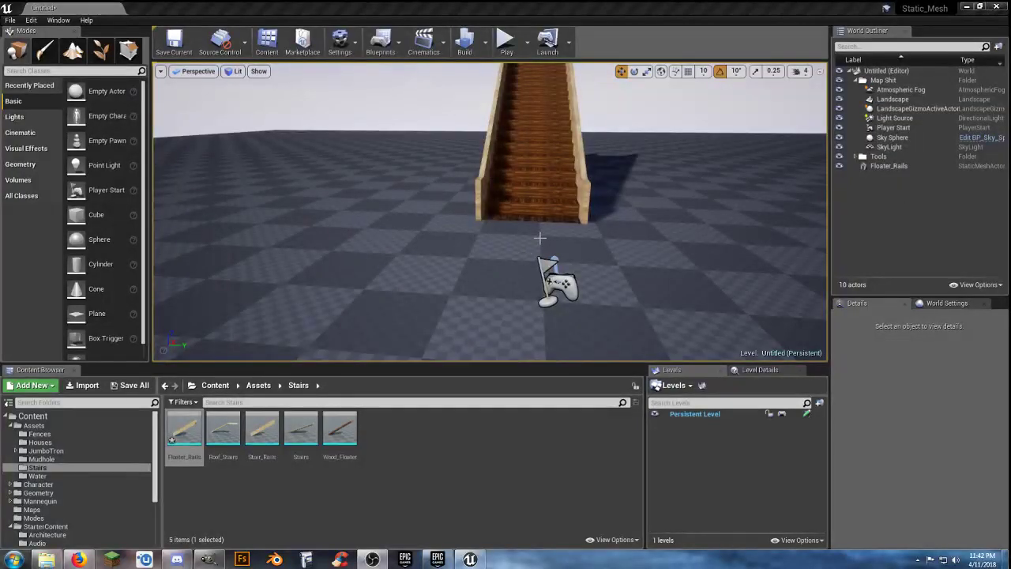
- Examine the placed Floater_Rails staircase and its position relative to the player start
{"action": "key", "text": "w"}
{"action": "right_click_drag", "start_coordinate": [540, 238], "coordinate": [570, 178]}
{"action": "key", "text": "s"}
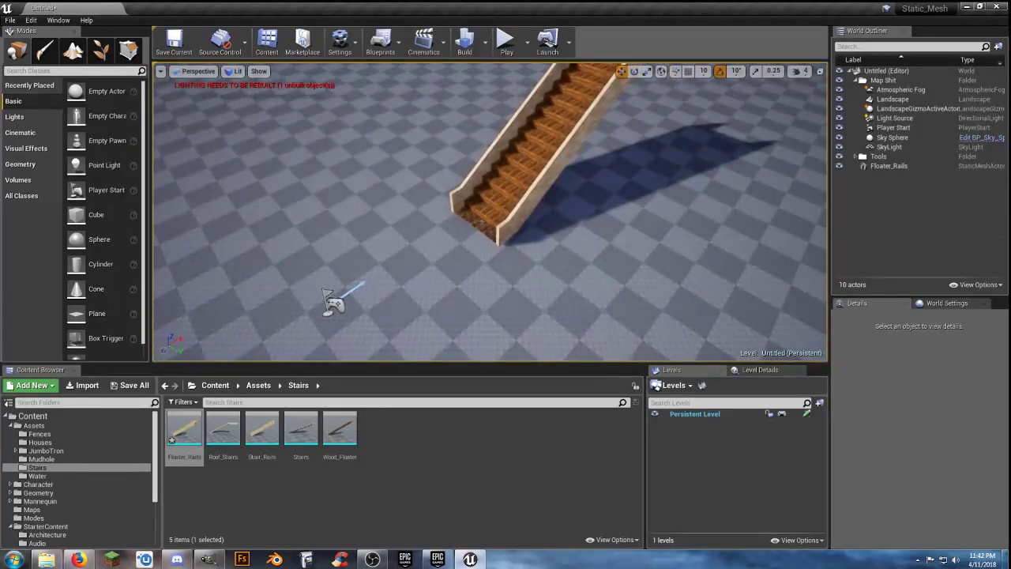
{"action": "left_click", "coordinate": [515, 188]}
{"action": "left_click_drag", "start_coordinate": [507, 175], "coordinate": [510, 168]}
{"action": "key", "text": "w"}
{"action": "right_click_drag", "start_coordinate": [500, 174], "coordinate": [560, 167]}
{"action": "key", "text": "a"}
{"action": "key", "text": "d"}
{"action": "key", "text": "w"}
{"action": "key", "text": "a"}
- Play the level to check the Floater_Rails mesh's default collision by running the character into the stairs, and stop the session
{"action": "left_click", "coordinate": [506, 40]}
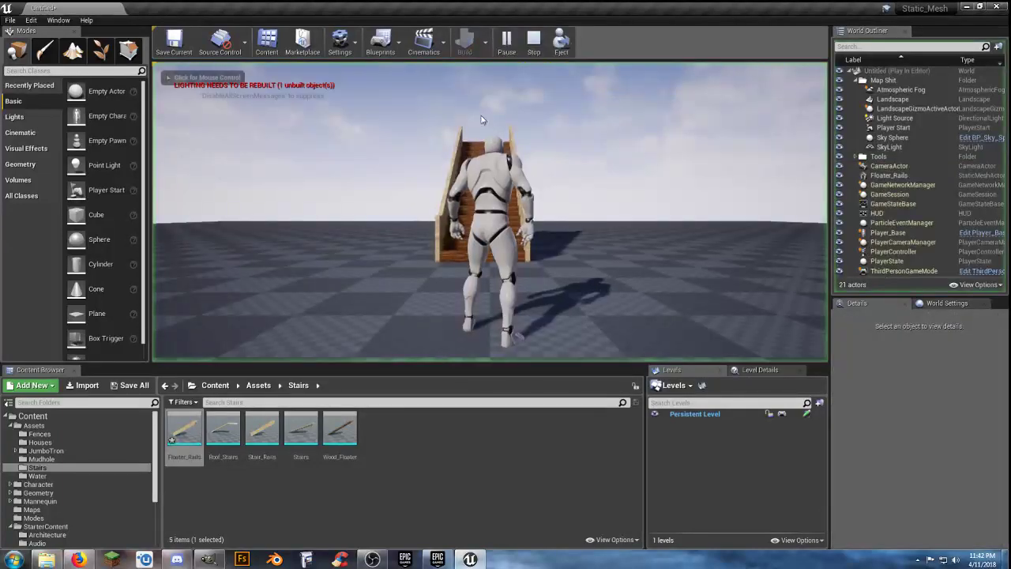
{"action": "key", "text": "w"}
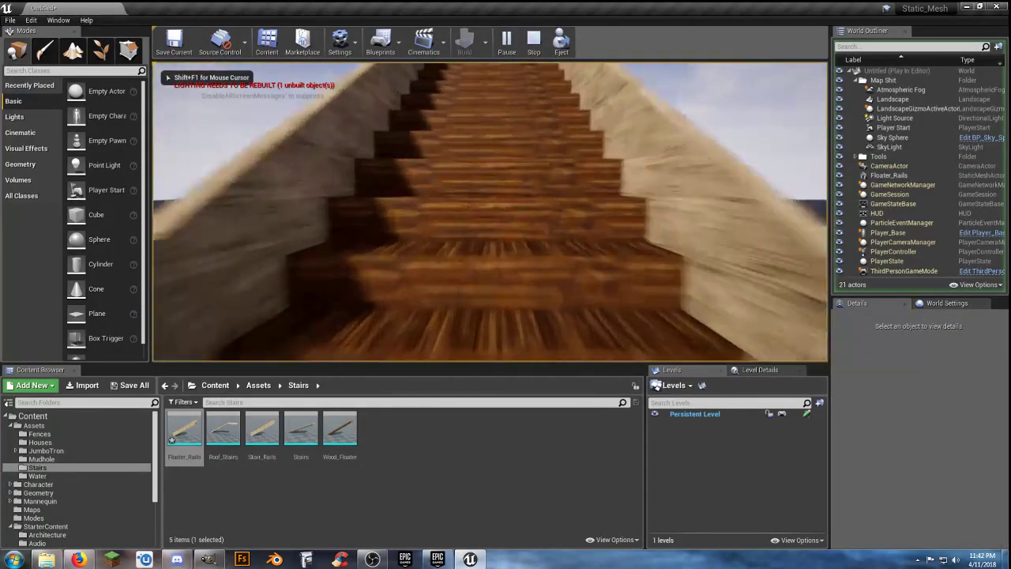
{"action": "key", "text": "w"}
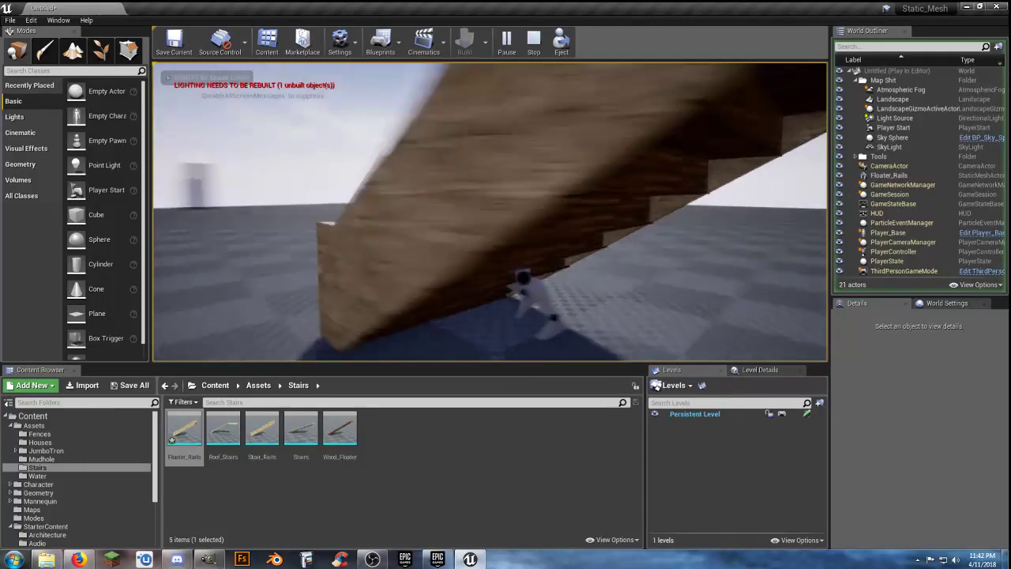
{"action": "key", "text": "Escape"}
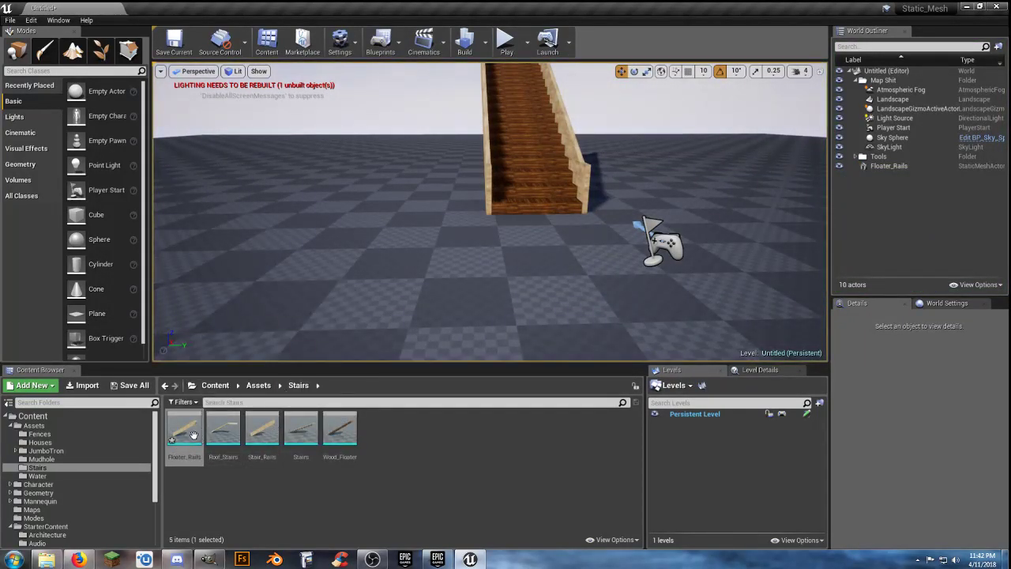
- Set the Floater_Rails mesh's Collision Complexity to Use Complex Collision As Simple in its mesh editor, and close the editor
{"action": "double_click", "coordinate": [186, 433]}
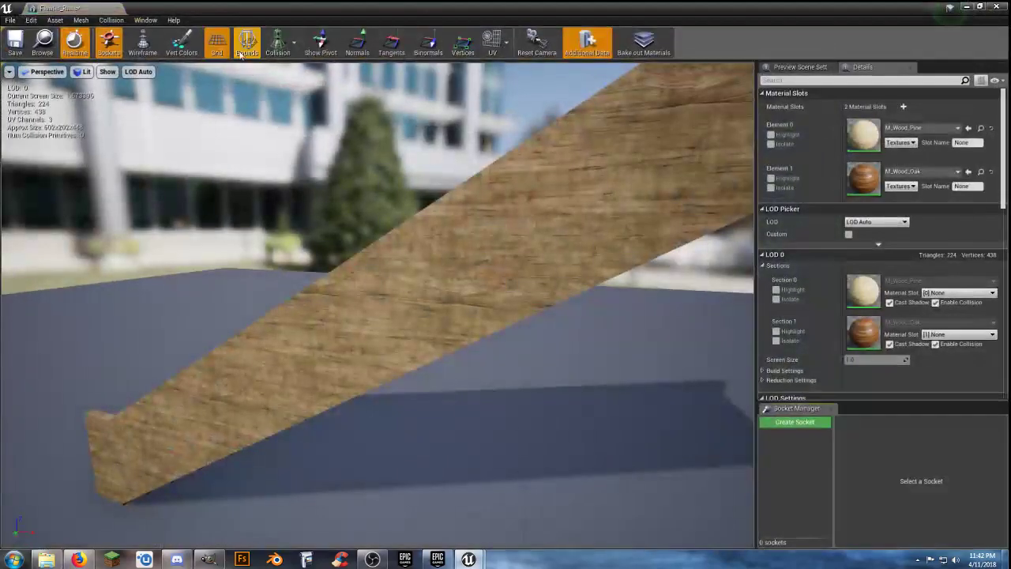
{"action": "scroll", "coordinate": [819, 311], "scroll_direction": "down", "scroll_amount": 12}
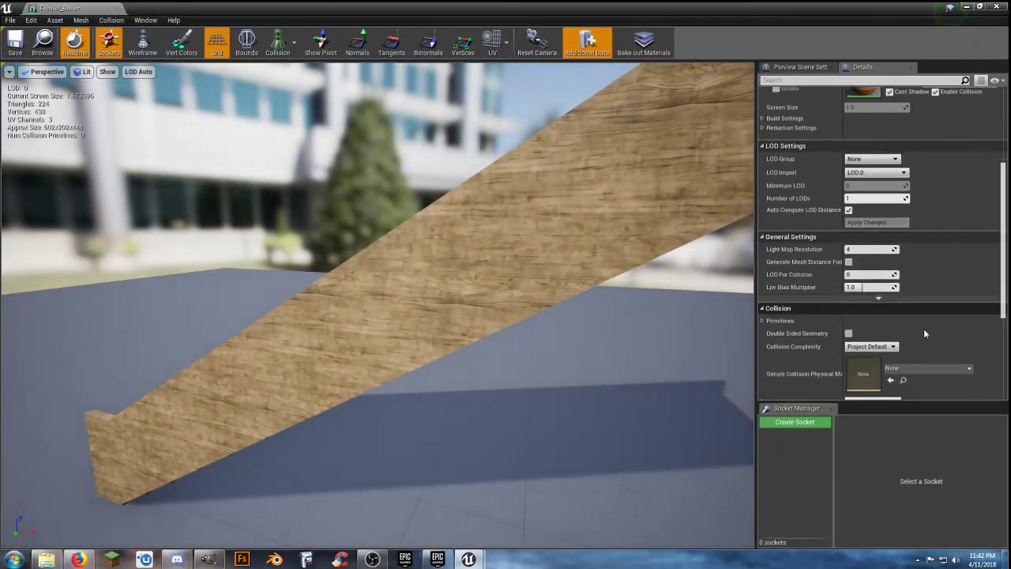
{"action": "left_click", "coordinate": [871, 279]}
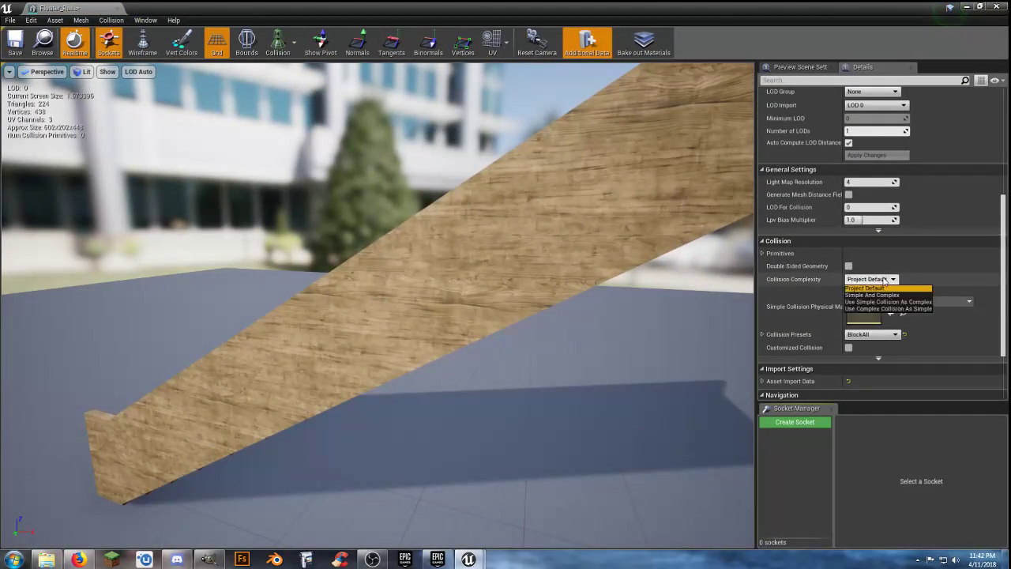
{"action": "left_click", "coordinate": [875, 311]}
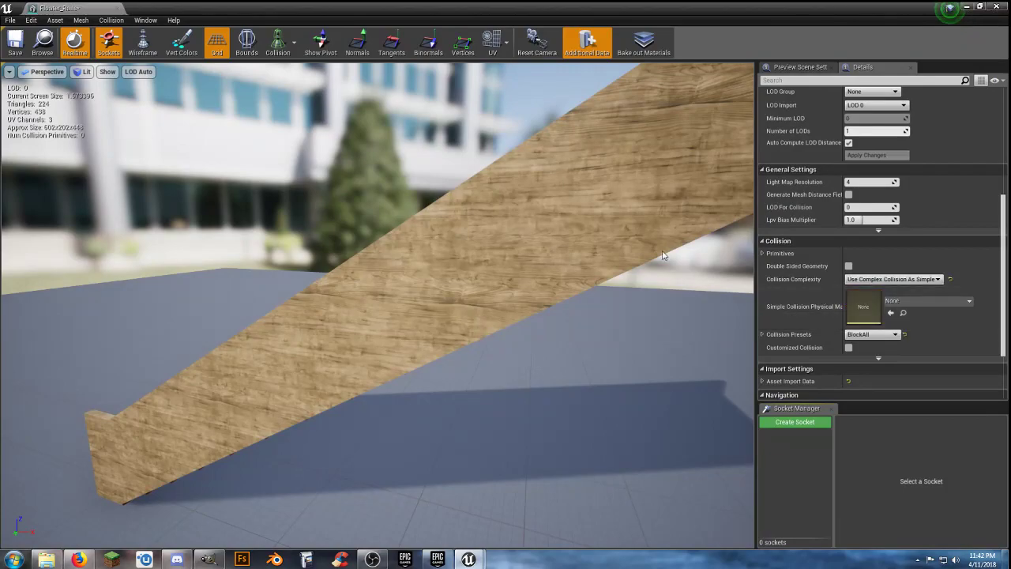
{"action": "left_click", "coordinate": [118, 8]}
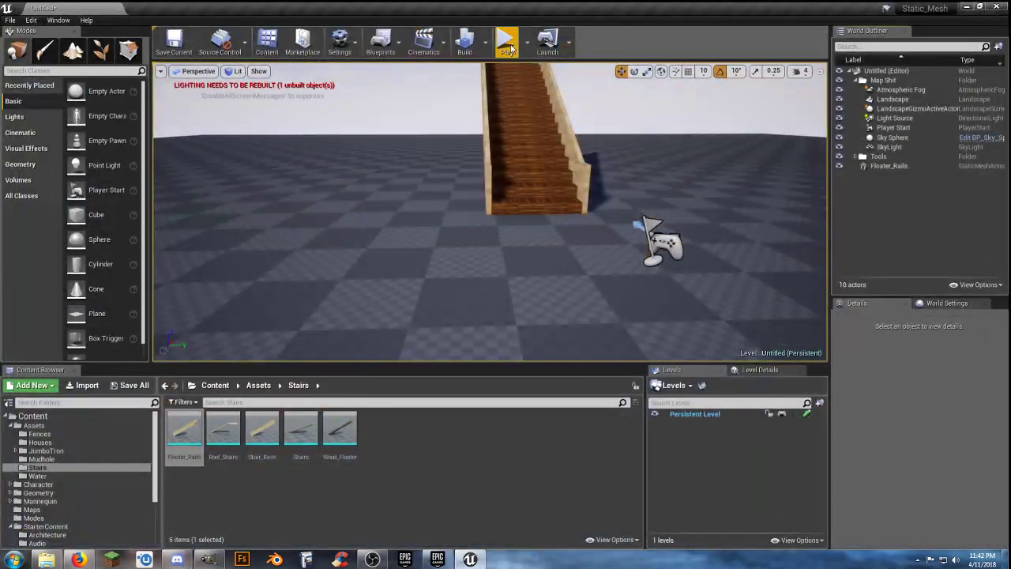
- Play the level to test the Floater_Rails collision by running the character up the stairs, and stop the session
{"action": "left_click", "coordinate": [506, 41]}
{"action": "left_click", "coordinate": [503, 170]}
{"action": "key", "text": "w"}
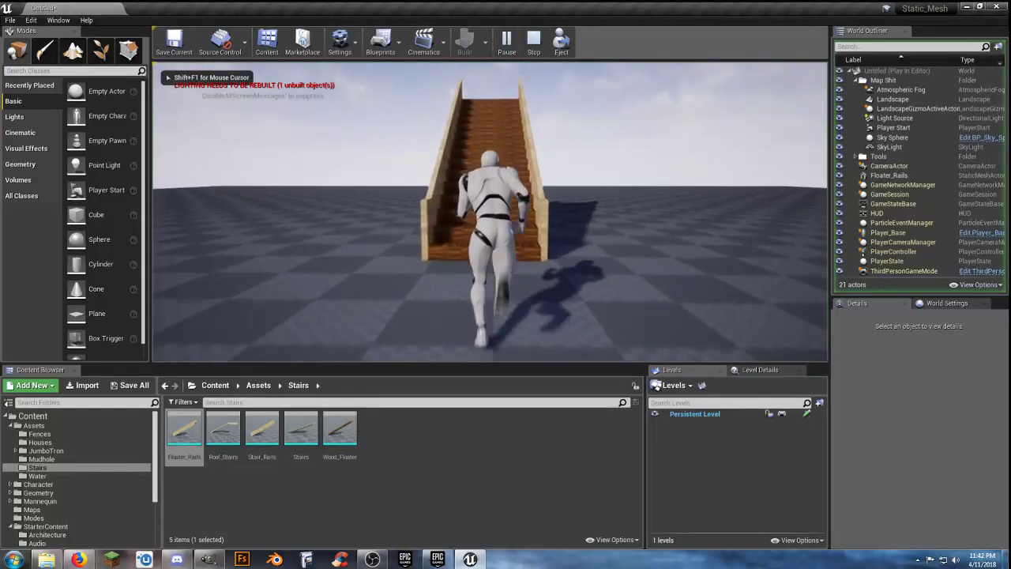
{"action": "key", "text": "w"}
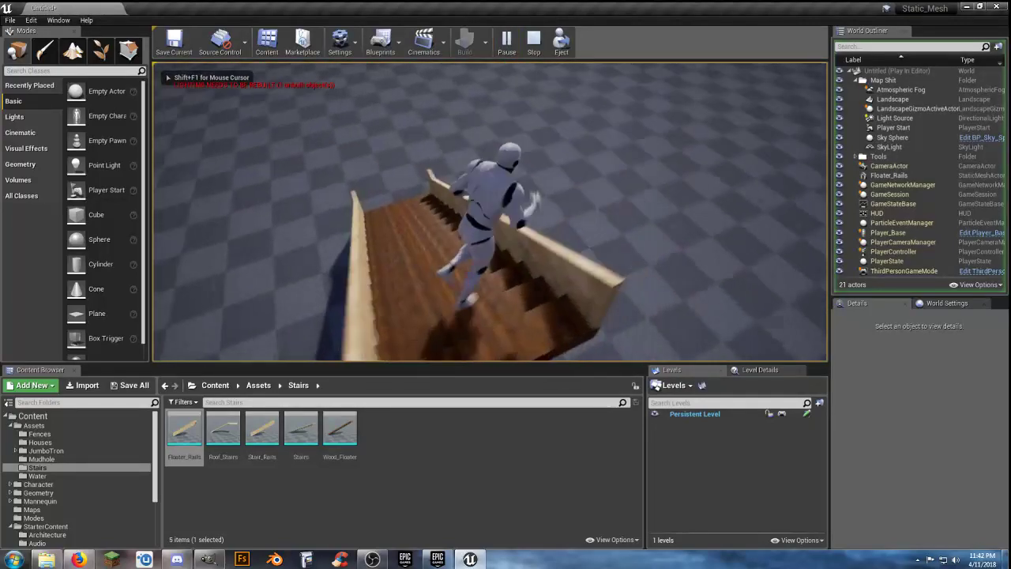
{"action": "key", "text": "Escape"}
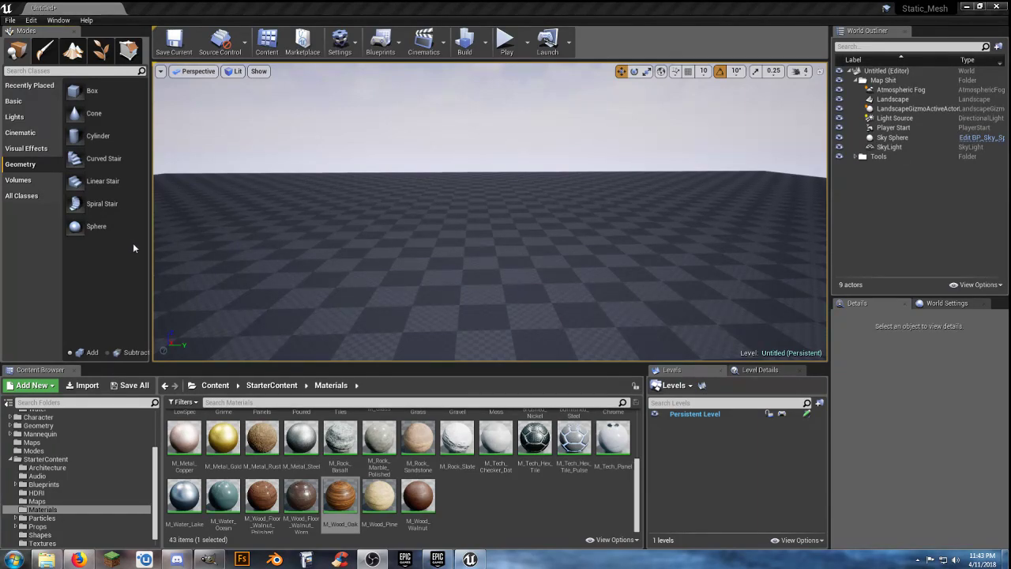
- Place a box brush with the M_Wood_Oak material in the level and set its location to 0, 0, 100
{"action": "left_click", "coordinate": [341, 499]}
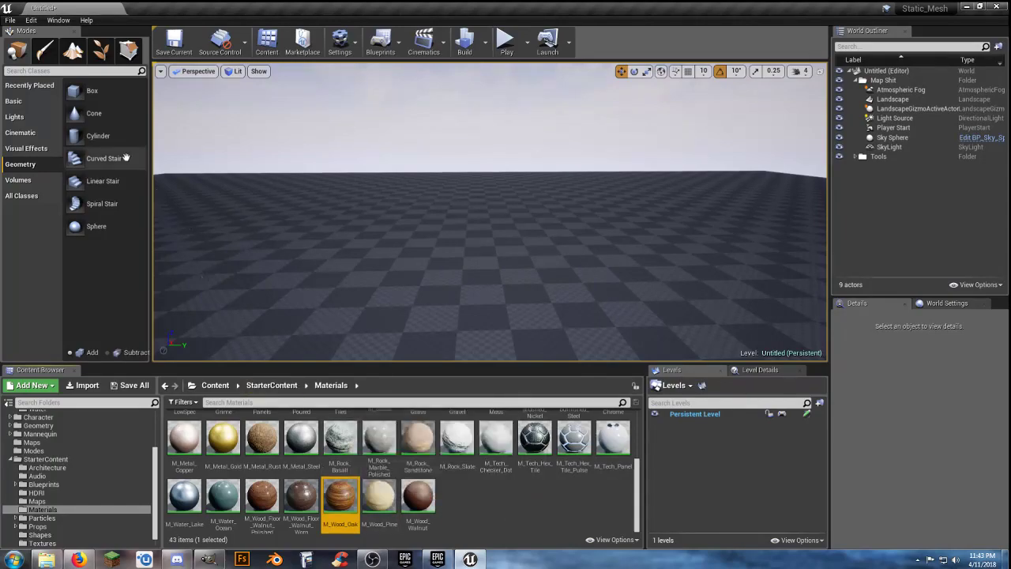
{"action": "mouse_move", "coordinate": [74, 92]}
{"action": "left_mouse_down"}
{"action": "mouse_move", "coordinate": [447, 250]}
{"action": "mouse_move", "coordinate": [450, 273]}
{"action": "left_mouse_up"}
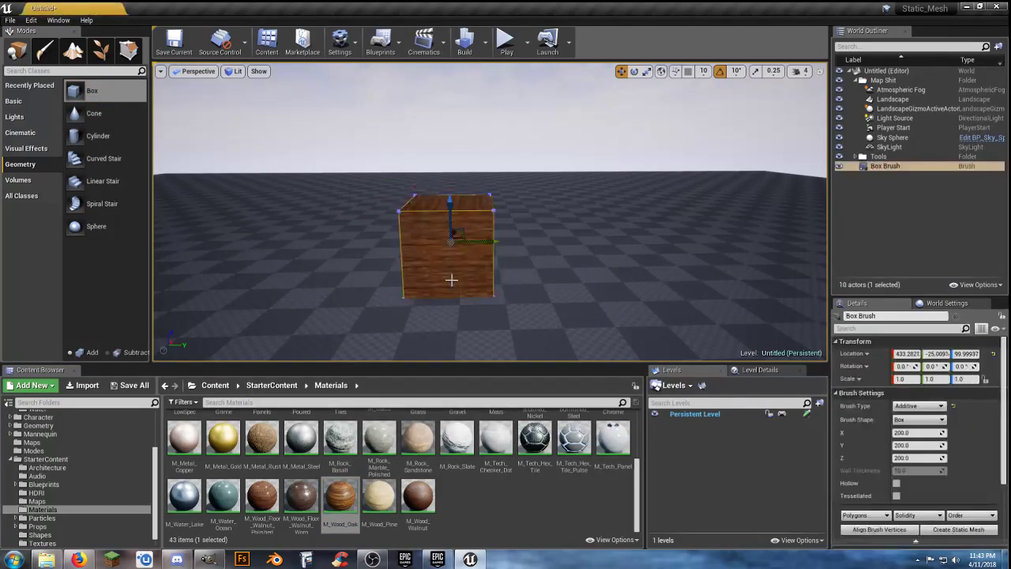
{"action": "left_click", "coordinate": [915, 354]}
{"action": "type", "text": "0"}
{"action": "key", "text": "Tab"}
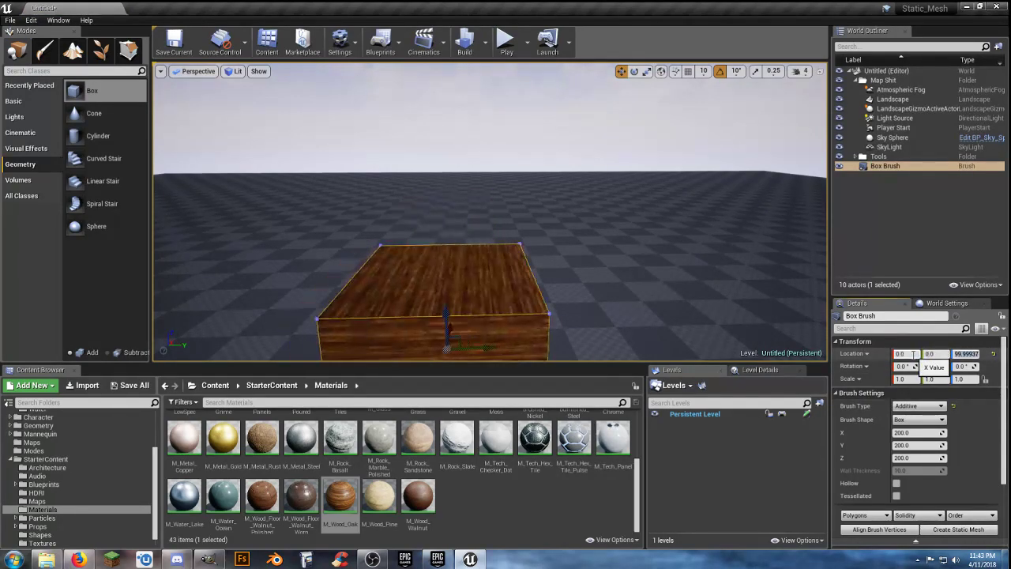
{"action": "type", "text": "0"}
{"action": "key", "text": "Tab"}
{"action": "type", "text": "100"}
- Flatten the oak box brush to a Z size of 10 and set its Z location to 5
{"action": "key", "text": "s"}
{"action": "right_click_drag", "start_coordinate": [638, 218], "coordinate": [635, 308]}
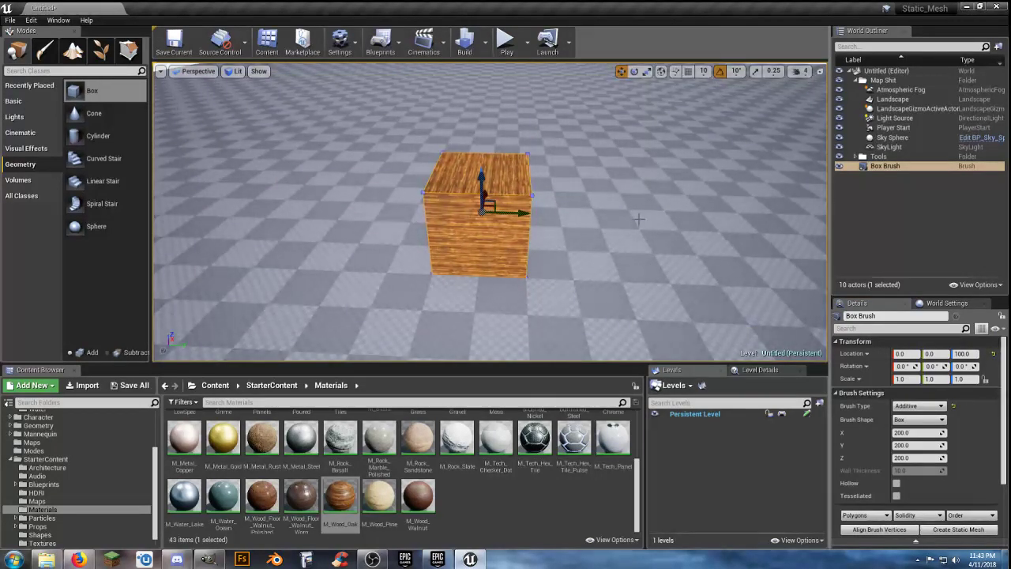
{"action": "left_click", "coordinate": [915, 458]}
{"action": "type", "text": "10"}
{"action": "key", "text": "Return"}
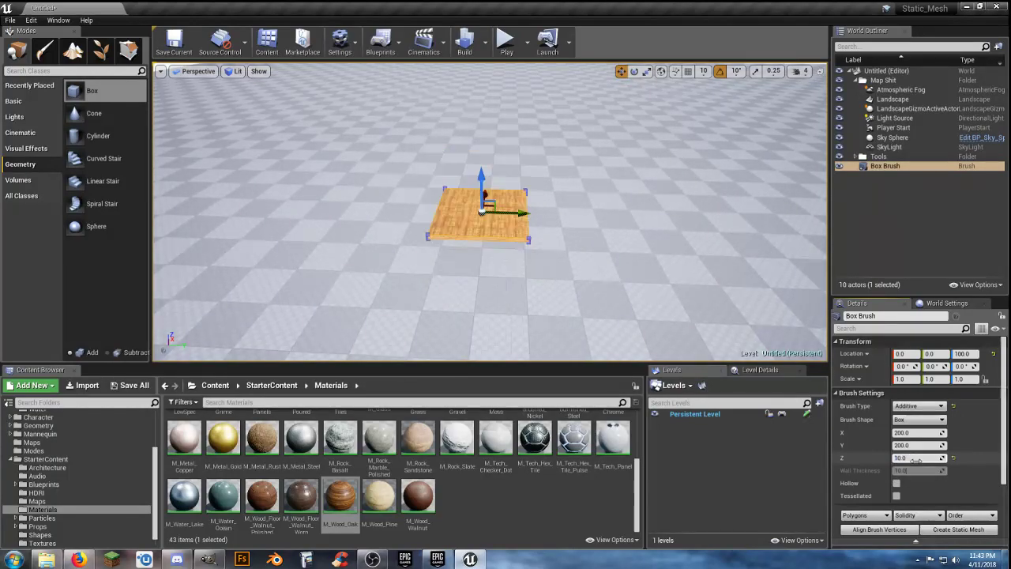
{"action": "left_click", "coordinate": [975, 354]}
{"action": "type", "text": "5"}
{"action": "key", "text": "Return"}
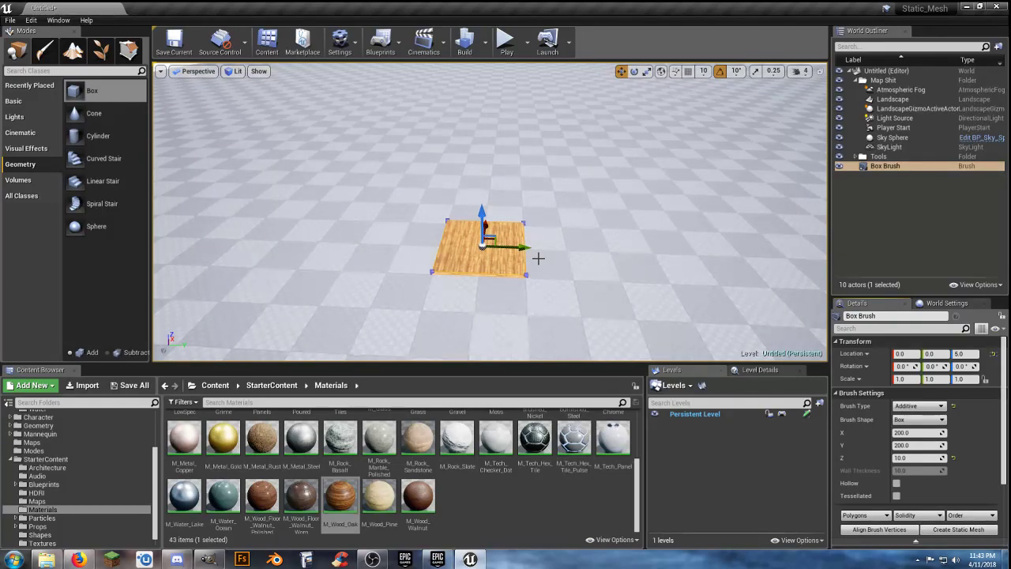
- Examine the flat oak box brush from several sides and its position relative to the player start
{"action": "right_click_drag", "start_coordinate": [498, 289], "coordinate": [521, 277]}
{"action": "key", "text": "w"}
{"action": "key", "text": "s"}
{"action": "key", "text": "a"}
{"action": "key", "text": "d"}
{"action": "key", "text": "s"}
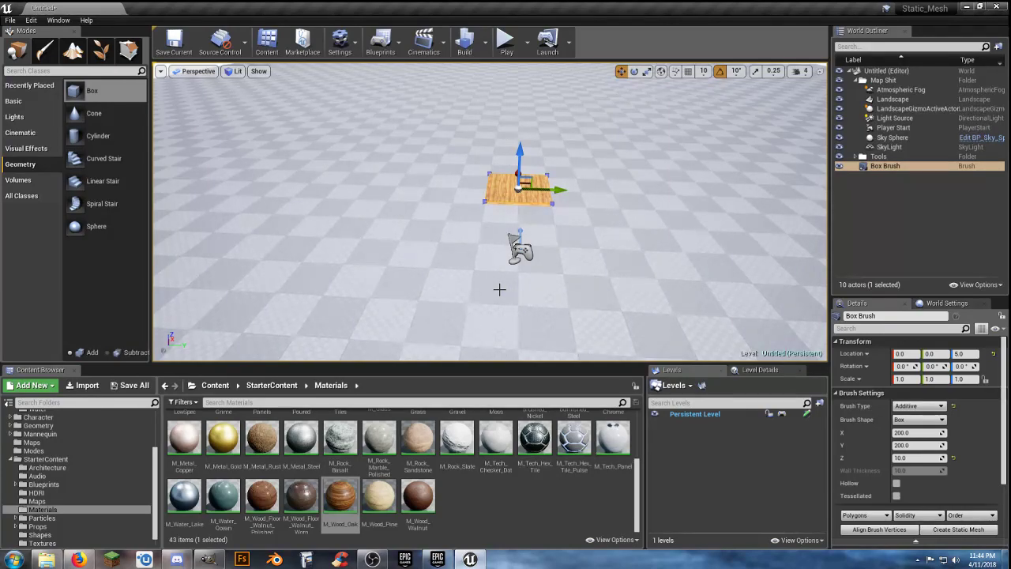
{"action": "mouse_move", "coordinate": [608, 231]}
{"action": "right_mouse_down"}
{"action": "mouse_move", "coordinate": [602, 189]}
{"action": "mouse_move", "coordinate": [569, 170]}
{"action": "mouse_move", "coordinate": [466, 253]}
{"action": "mouse_move", "coordinate": [442, 257]}
{"action": "mouse_move", "coordinate": [525, 219]}
{"action": "mouse_move", "coordinate": [507, 167]}
{"action": "right_mouse_up"}
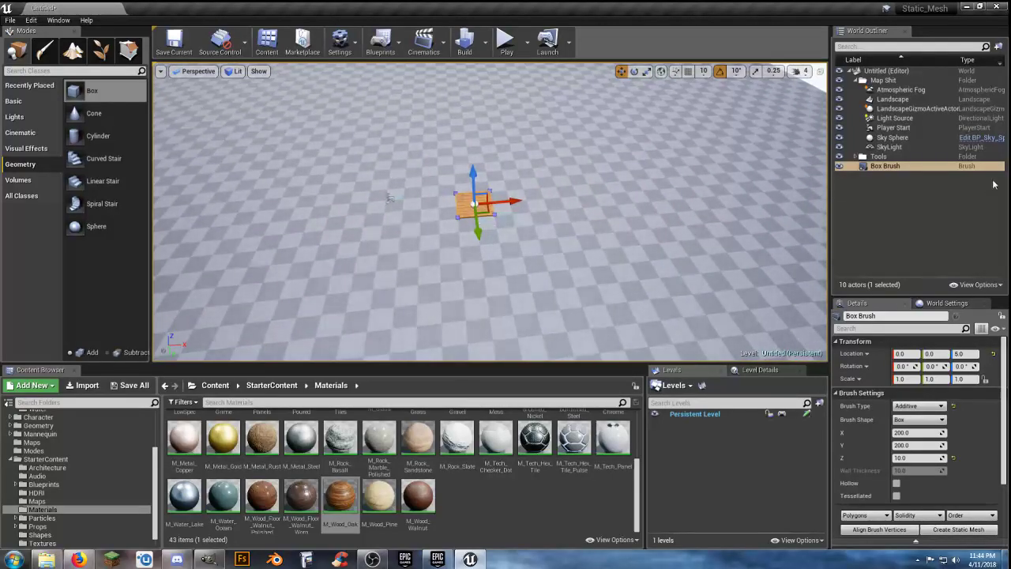
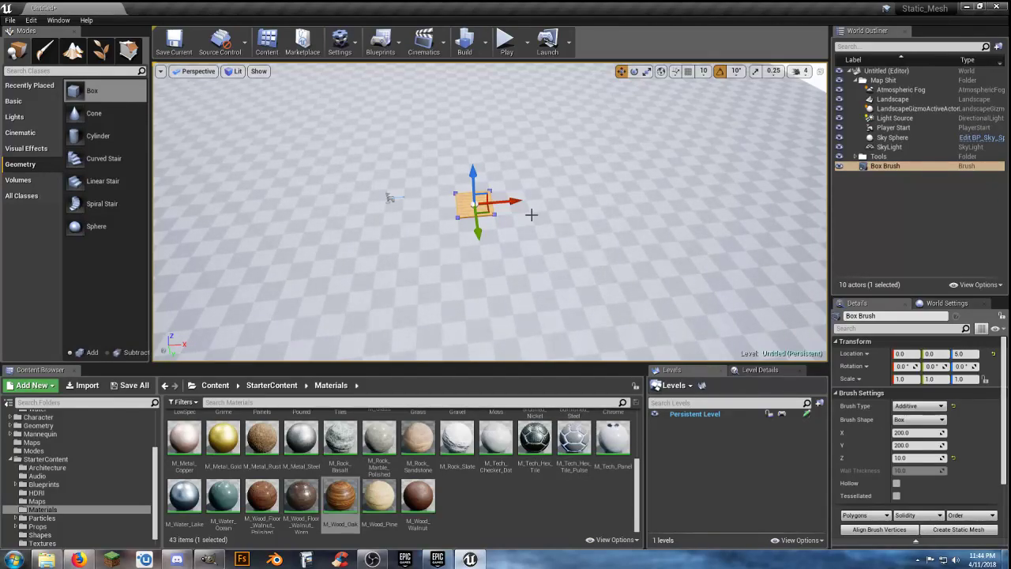
{"action": "mouse_move", "coordinate": [513, 253]}
{"action": "right_mouse_down"}
{"action": "mouse_move", "coordinate": [624, 258]}
{"action": "mouse_move", "coordinate": [442, 236]}
{"action": "mouse_move", "coordinate": [529, 229]}
{"action": "mouse_move", "coordinate": [507, 254]}
{"action": "mouse_move", "coordinate": [514, 275]}
{"action": "right_mouse_up"}
{"action": "key", "text": "a"}
{"action": "key", "text": "w"}
{"action": "key", "text": "d"}
{"action": "key", "text": "s"}
{"action": "key", "text": "d"}
{"action": "key", "text": "a"}
{"action": "key", "text": "a"}
{"action": "key", "text": "w"}
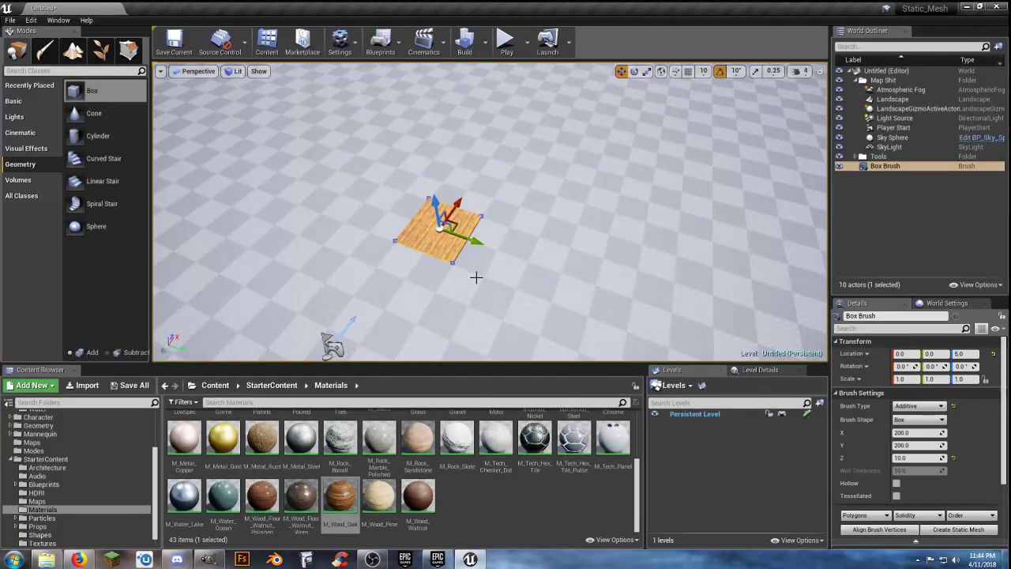
{"action": "key", "text": "a"}
{"action": "right_click_drag", "start_coordinate": [476, 268], "coordinate": [533, 264]}
{"action": "key", "text": "d"}
{"action": "key", "text": "a"}
{"action": "key", "text": "s"}
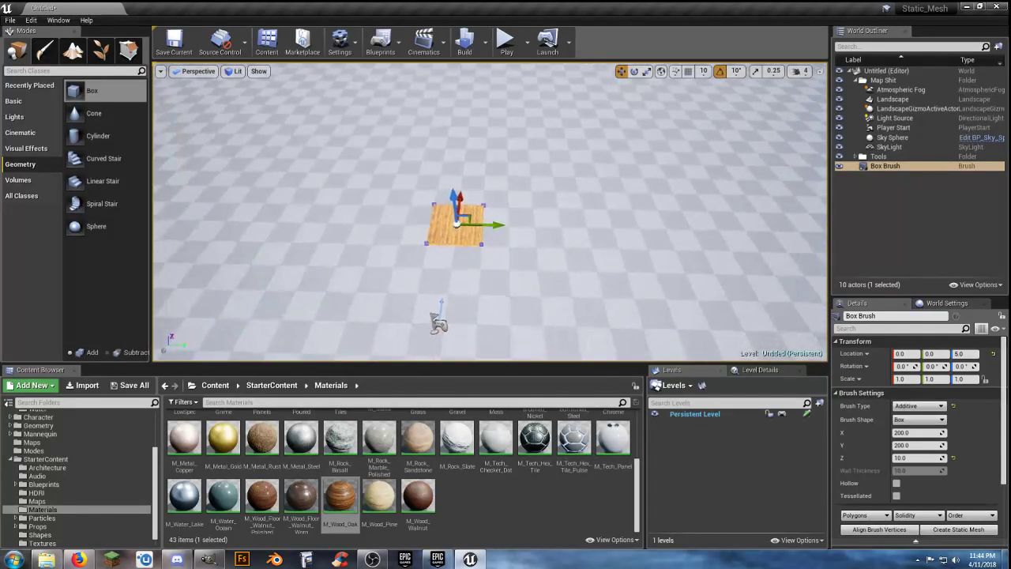
- Enlarge the oak box brush to an X size of 2000 and a Y size of 1000
{"action": "left_click", "coordinate": [912, 433]}
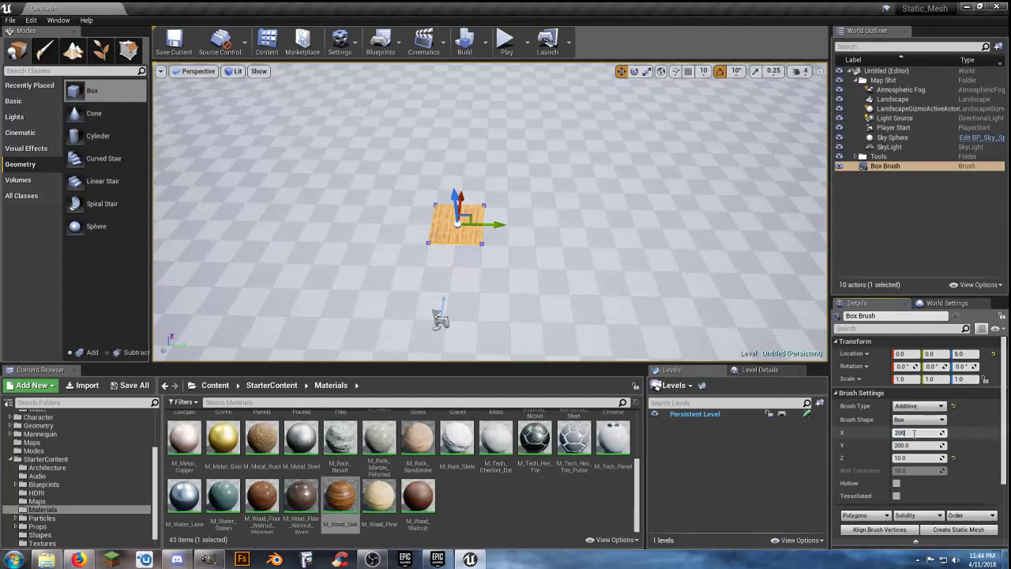
{"action": "key", "text": "Tab"}
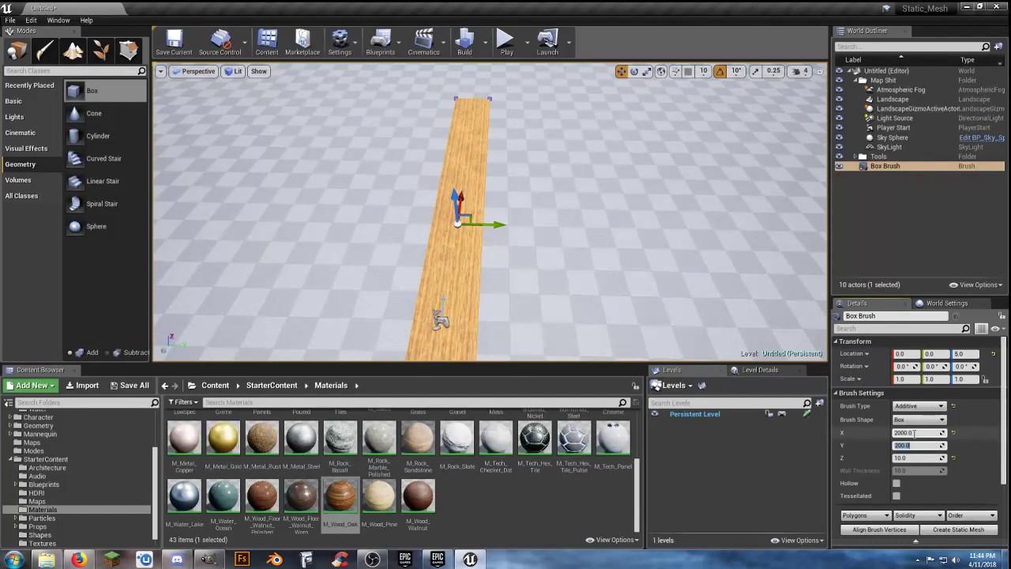
{"action": "key", "text": "Tab"}
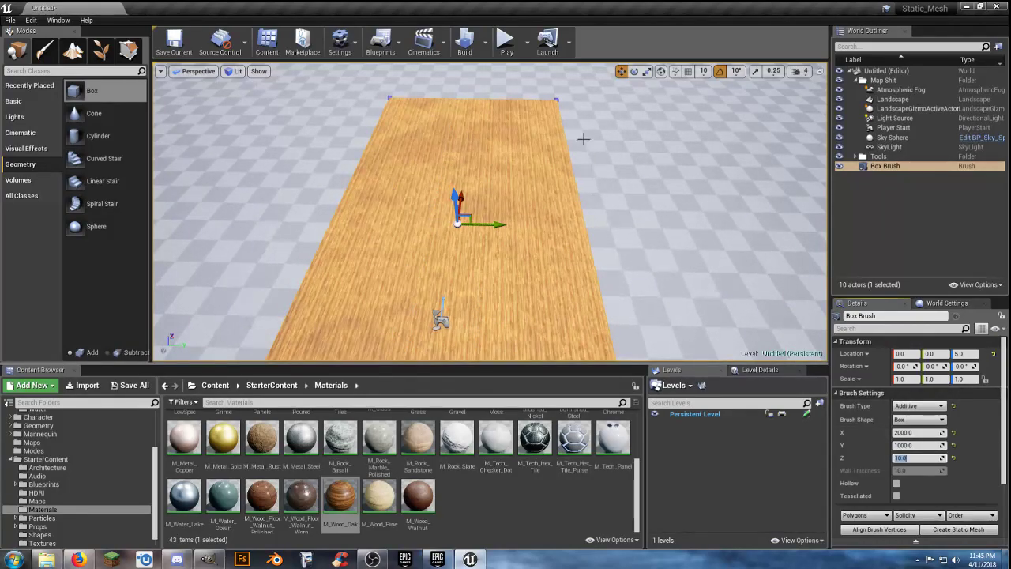
- Play the level to check the oak platform's size by running the character across and off it, and stop the session
{"action": "left_click", "coordinate": [506, 42]}
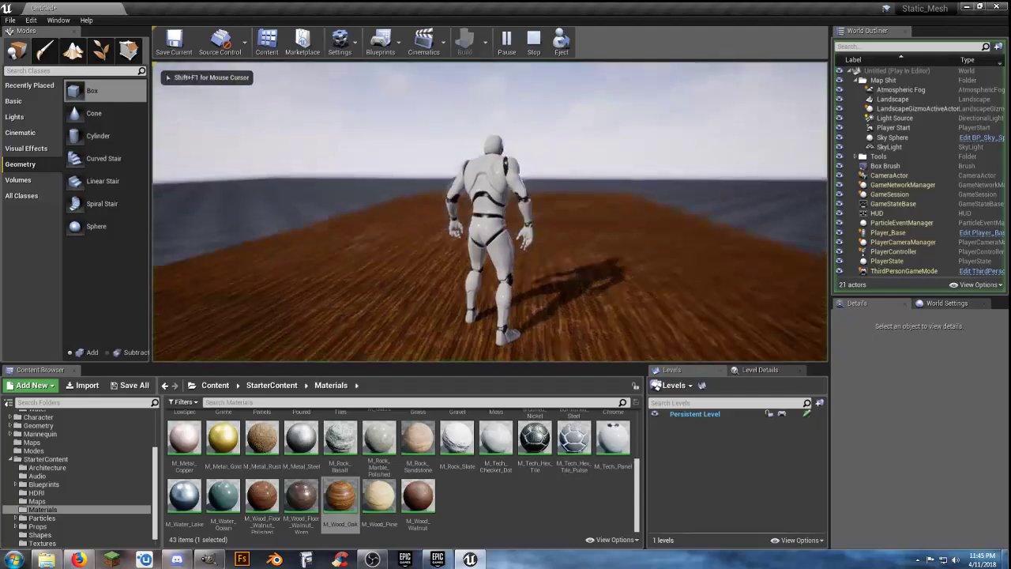
{"action": "key", "text": "w"}
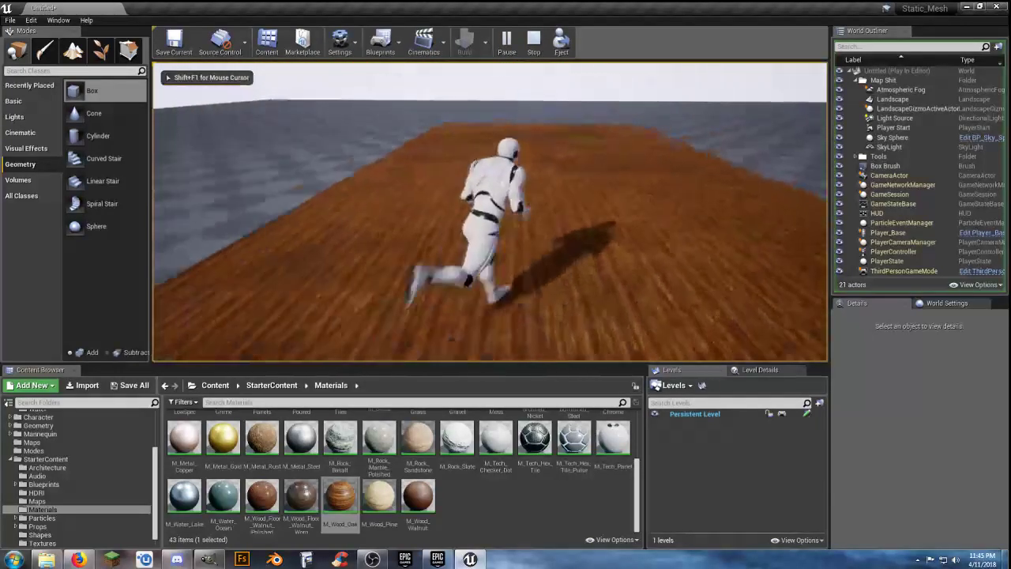
{"action": "key", "text": "d"}
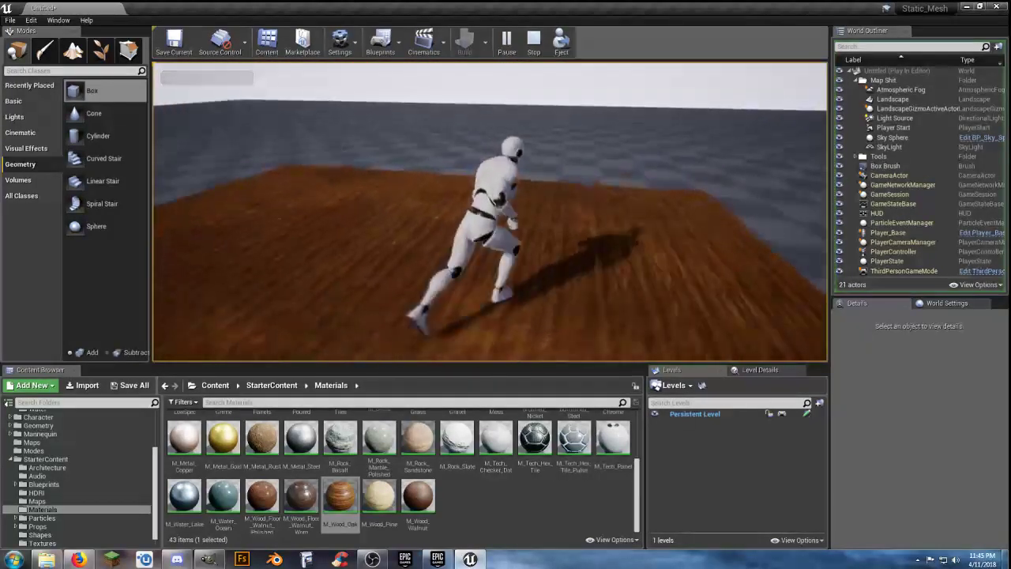
{"action": "key", "text": "w"}
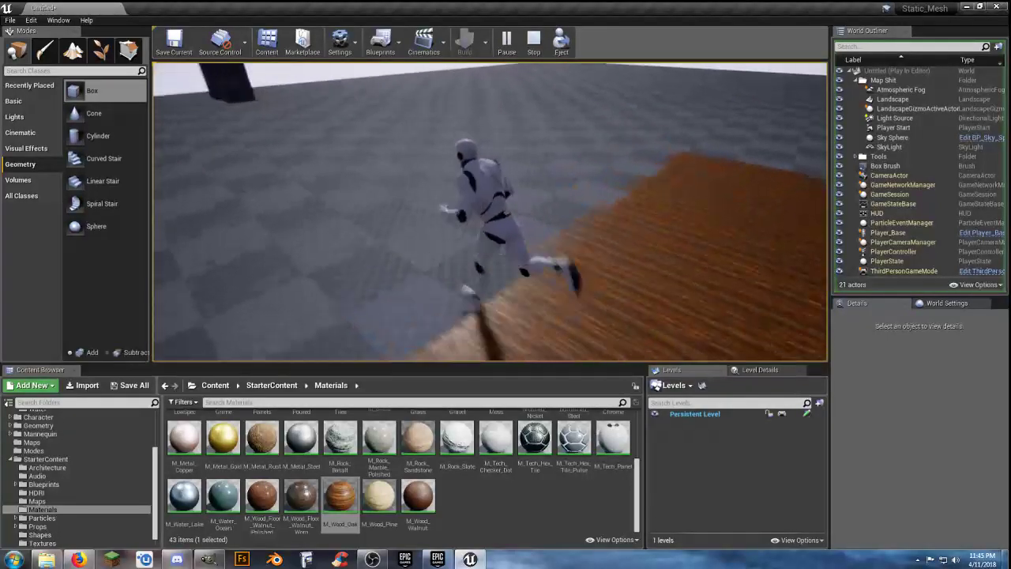
{"action": "key", "text": "d"}
{"action": "key", "text": "a"}
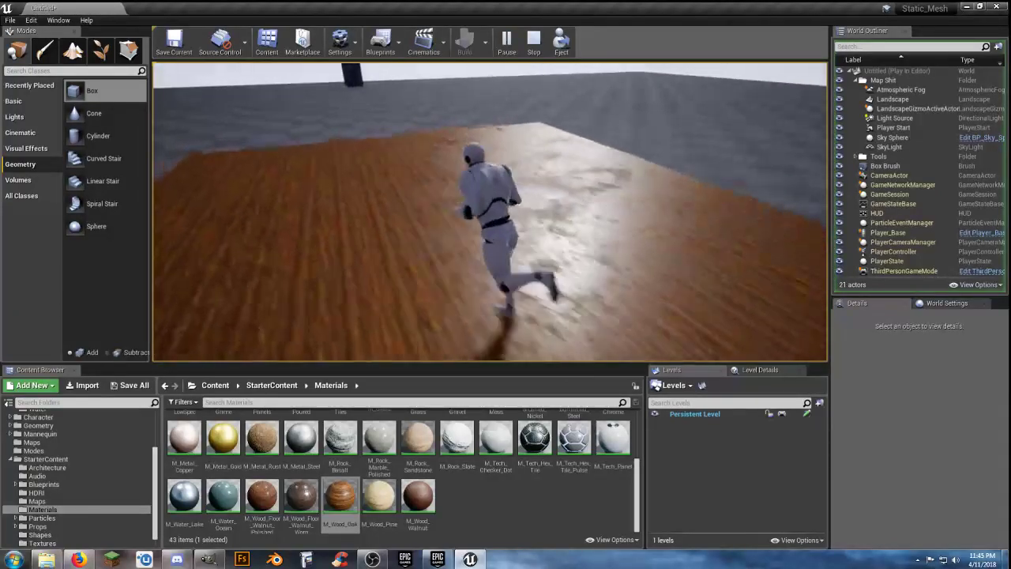
{"action": "key", "text": "a"}
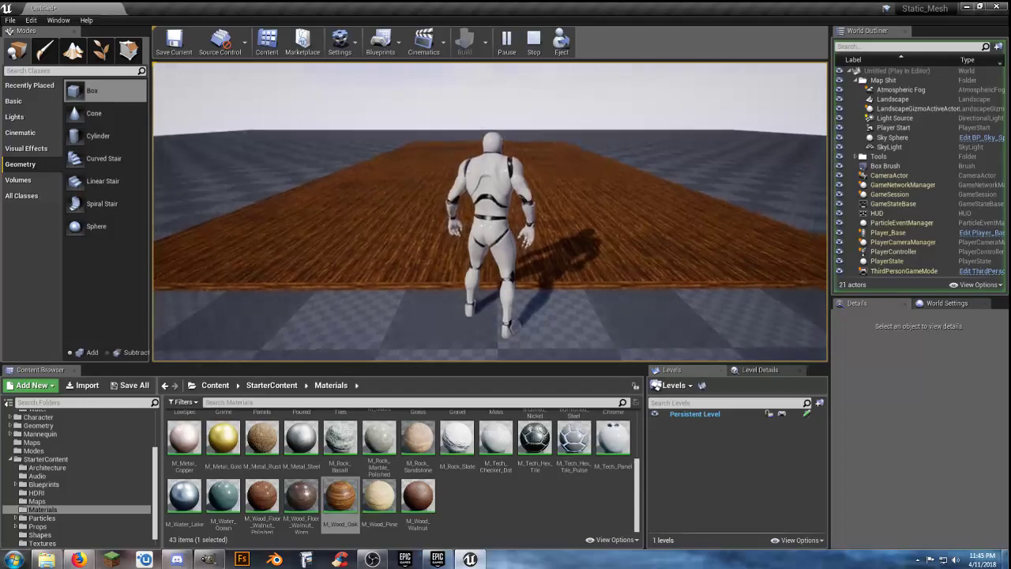
{"action": "key", "text": "Escape"}
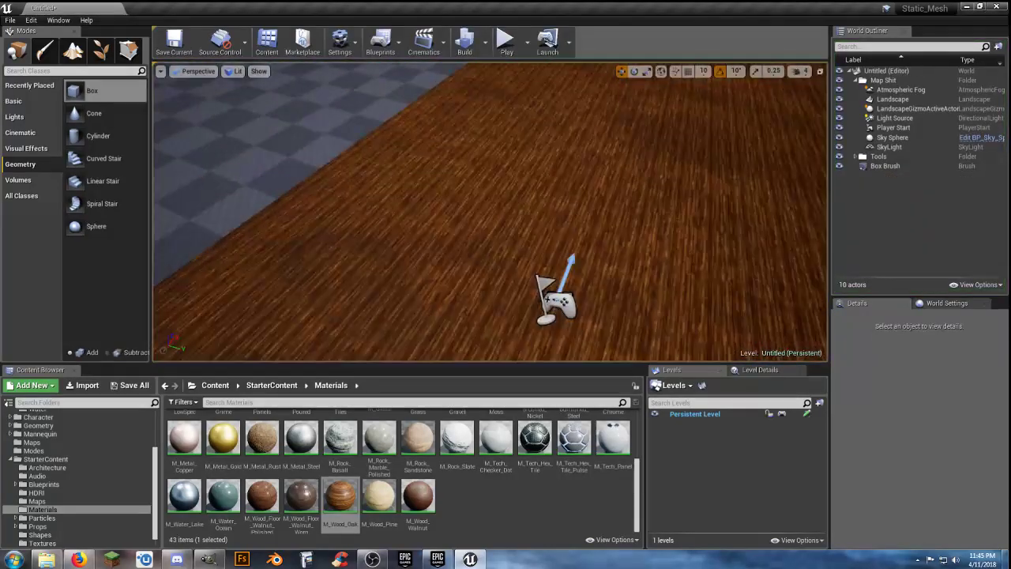
- Place a second box brush with the M_Metal_Chrome material on the oak platform and set its X and Y location to 0
{"action": "key", "text": "s"}
{"action": "right_click_drag", "start_coordinate": [273, 249], "coordinate": [351, 248]}
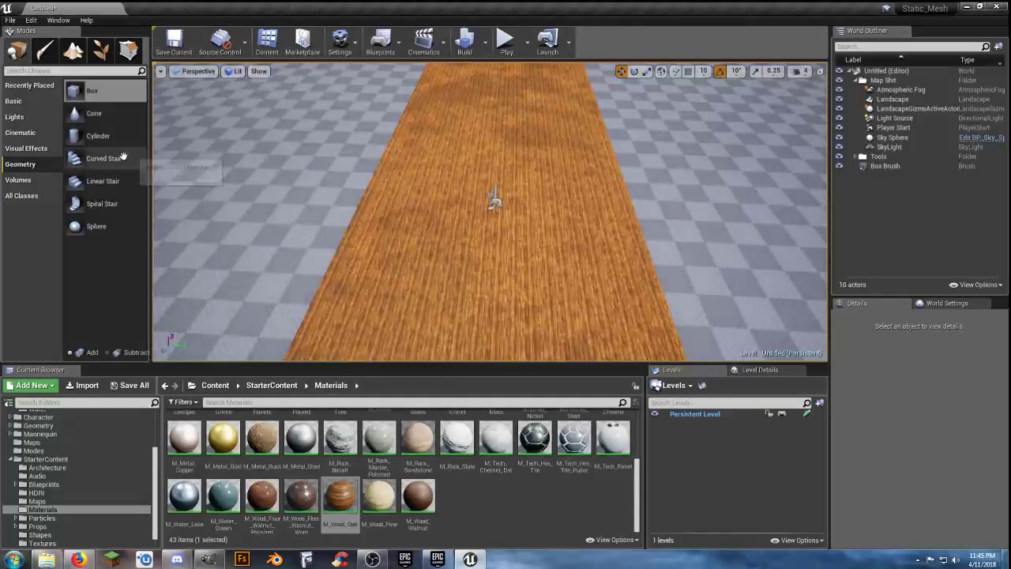
{"action": "scroll", "coordinate": [573, 484], "scroll_direction": "up", "scroll_amount": 3}
{"action": "left_click", "coordinate": [613, 486]}
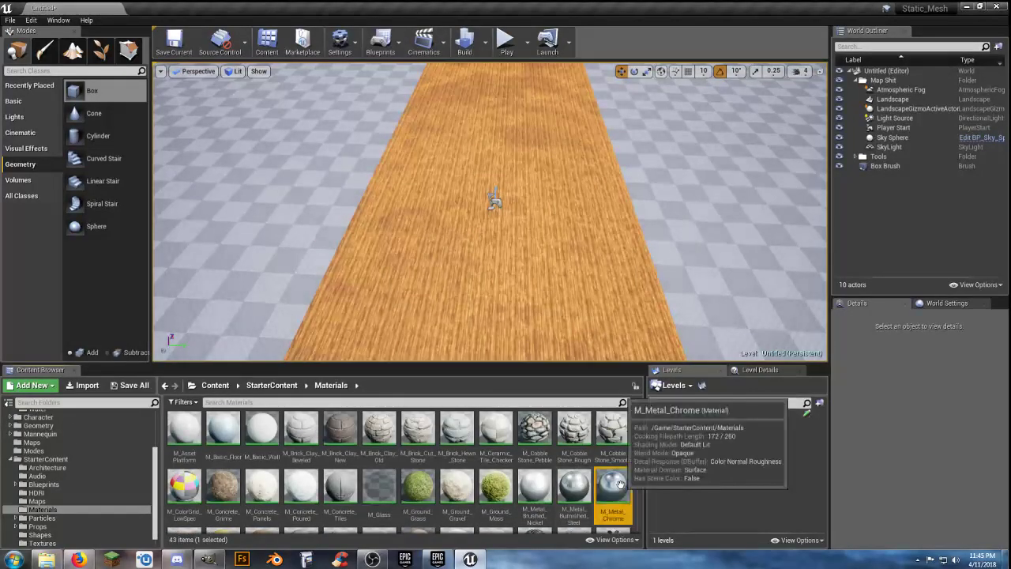
{"action": "mouse_move", "coordinate": [81, 91]}
{"action": "left_mouse_down"}
{"action": "mouse_move", "coordinate": [203, 132]}
{"action": "mouse_move", "coordinate": [416, 169]}
{"action": "left_mouse_up"}
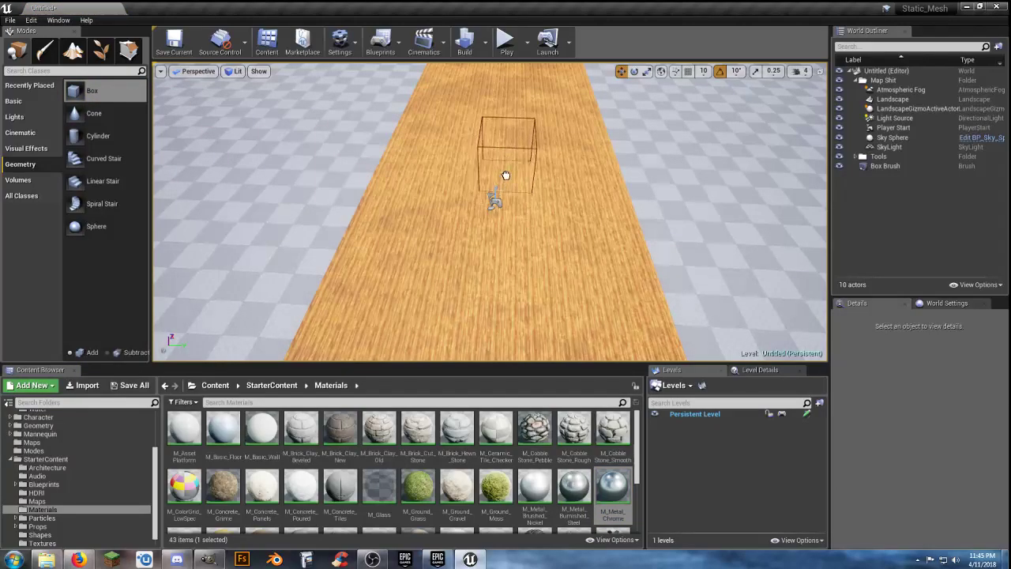
{"action": "left_click_drag", "start_coordinate": [504, 161], "coordinate": [504, 162]}
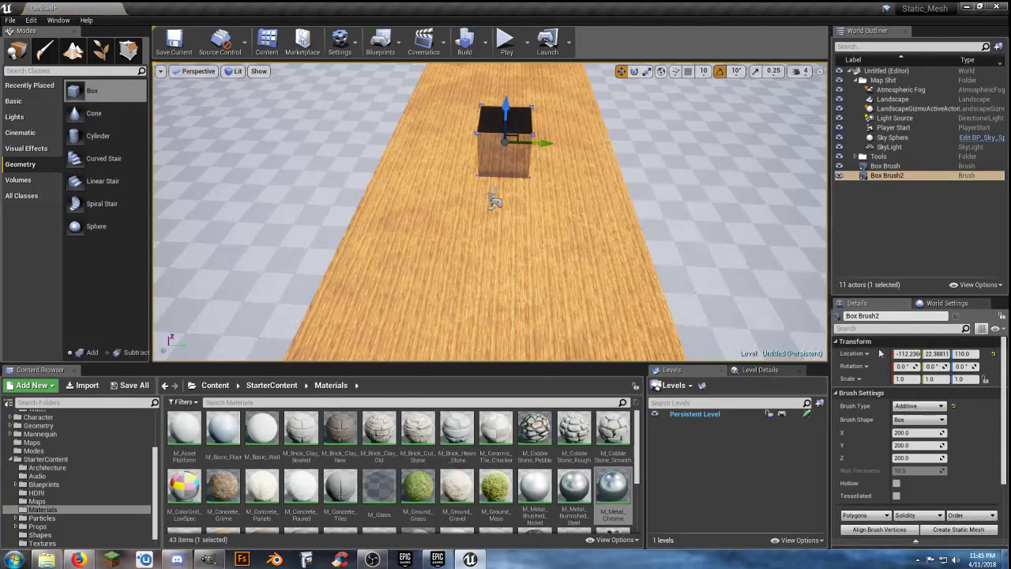
{"action": "key", "text": "Tab"}
{"action": "type", "text": "0"}
{"action": "key", "text": "Tab"}
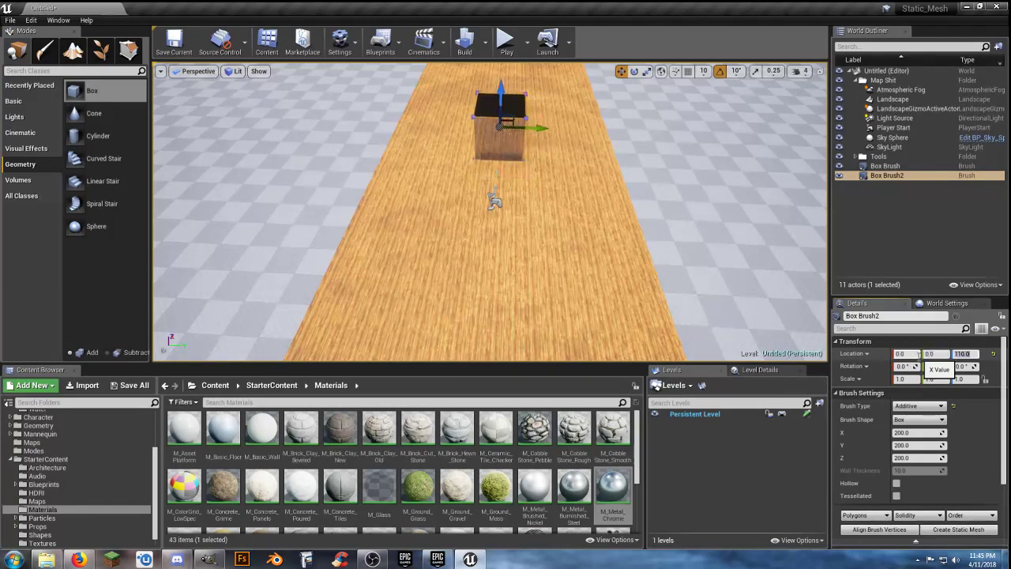
- Set the chrome box brush's Z size to 400 and its Z location to 210
{"action": "mouse_move", "coordinate": [641, 179]}
{"action": "right_mouse_down"}
{"action": "mouse_move", "coordinate": [395, 178]}
{"action": "mouse_move", "coordinate": [434, 186]}
{"action": "mouse_move", "coordinate": [537, 173]}
{"action": "mouse_move", "coordinate": [601, 154]}
{"action": "mouse_move", "coordinate": [628, 177]}
{"action": "mouse_move", "coordinate": [638, 165]}
{"action": "right_mouse_up"}
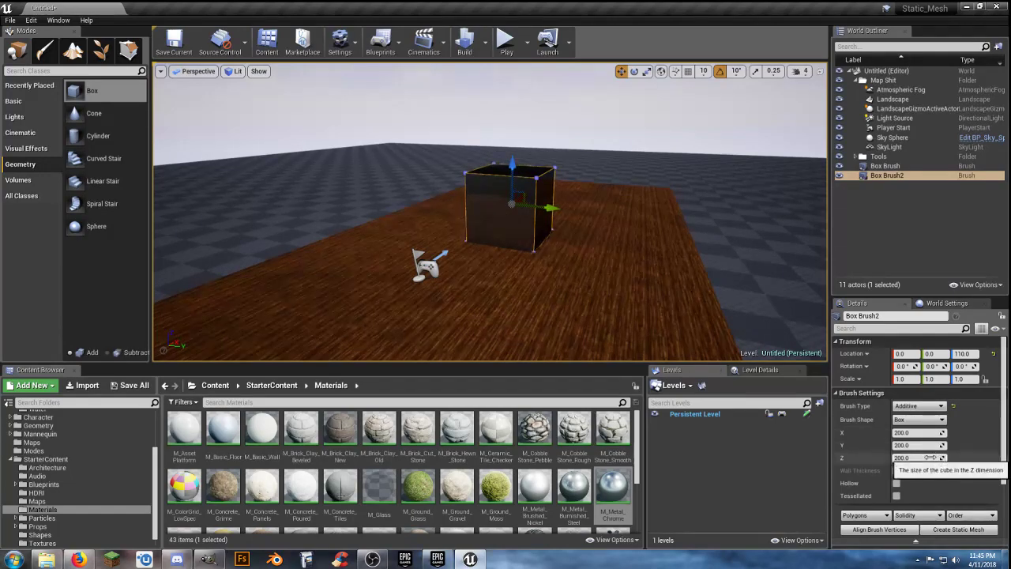
{"action": "left_click", "coordinate": [921, 457]}
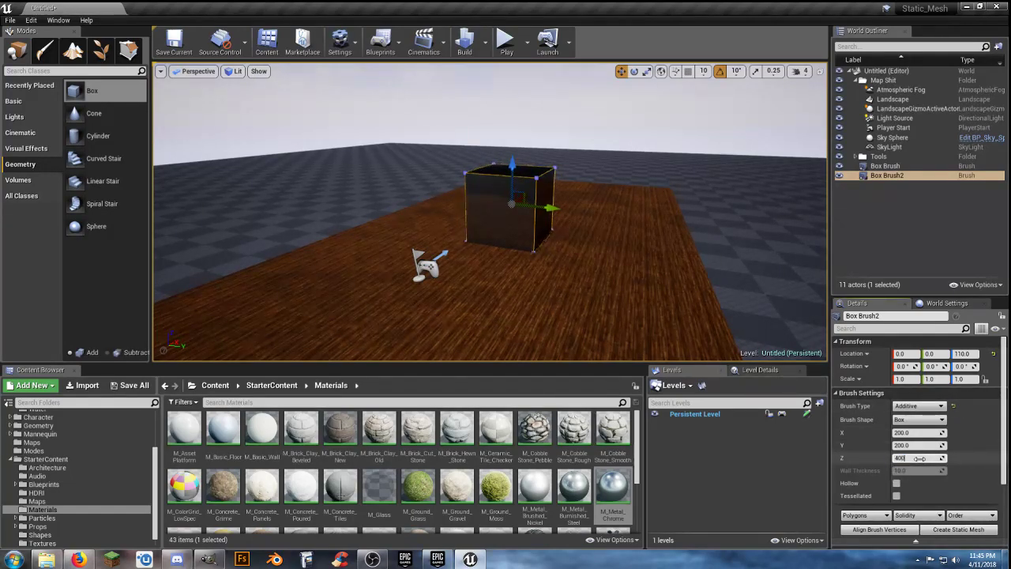
{"action": "key", "text": "Return"}
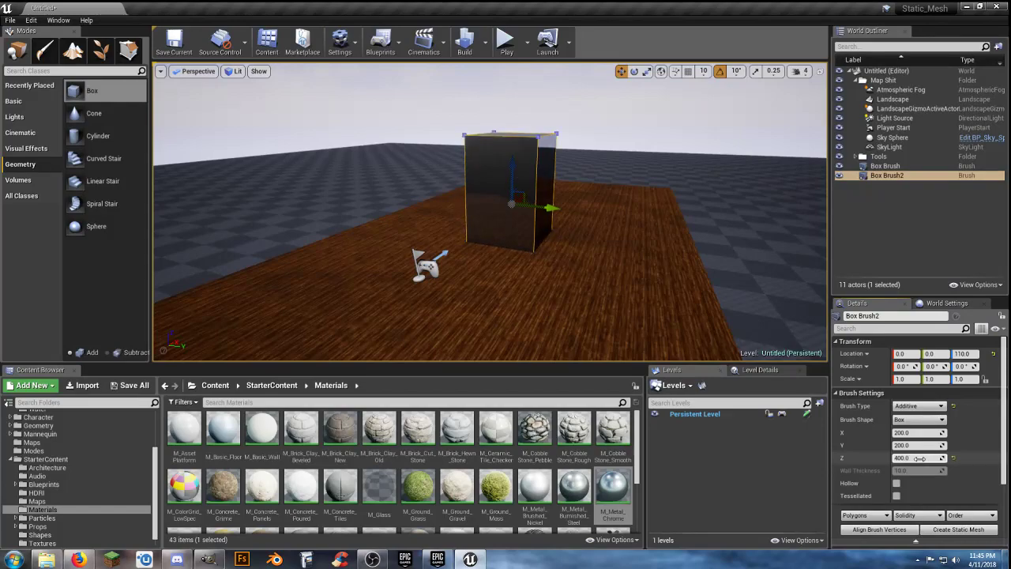
{"action": "left_click", "coordinate": [972, 354]}
{"action": "type", "text": "210"}
{"action": "key", "text": "Return"}
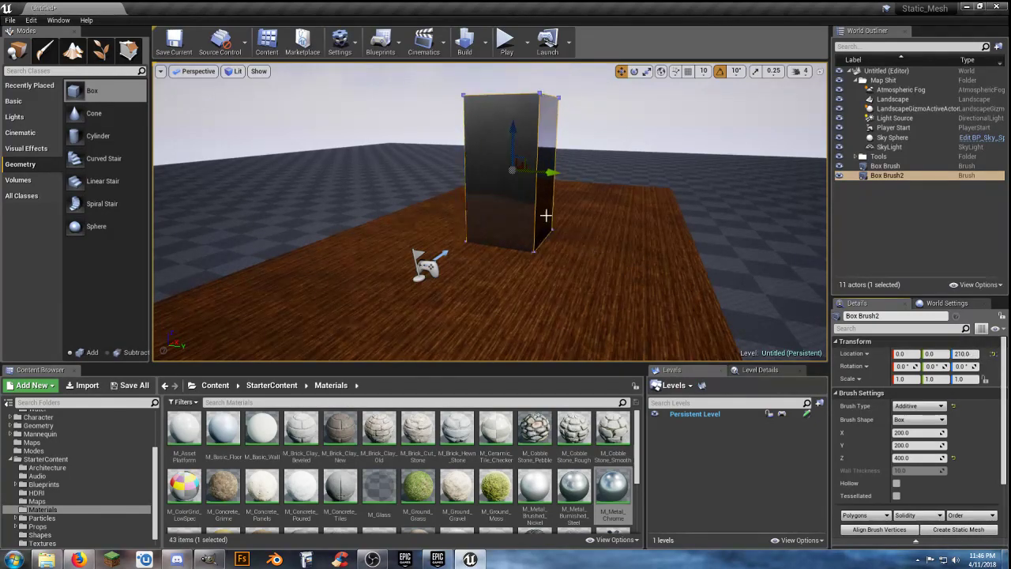
- Narrow the chrome box brush into a thin pole with X and Y sizes of 10
{"action": "left_click", "coordinate": [914, 432]}
{"action": "type", "text": "10"}
{"action": "key", "text": "Return"}
{"action": "key", "text": "Tab"}
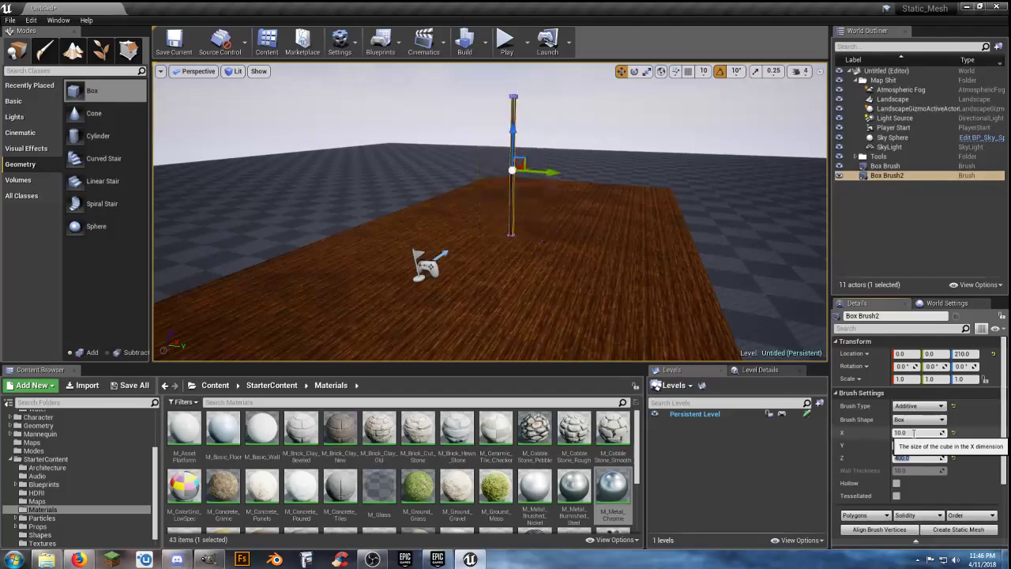
{"action": "right_click_drag", "start_coordinate": [650, 272], "coordinate": [714, 252]}
{"action": "key", "text": "s"}
{"action": "right_click_drag", "start_coordinate": [591, 257], "coordinate": [591, 267]}
{"action": "key", "text": "w"}
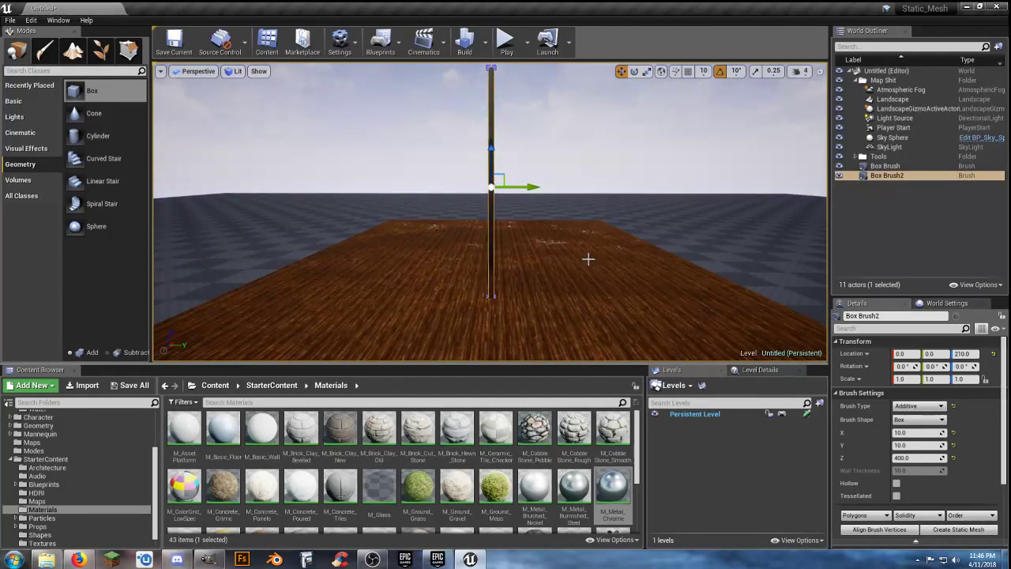
- Move the chrome pole to the platform's side edge by setting its Y location to -495
{"action": "left_click_drag", "start_coordinate": [533, 188], "coordinate": [259, 175]}
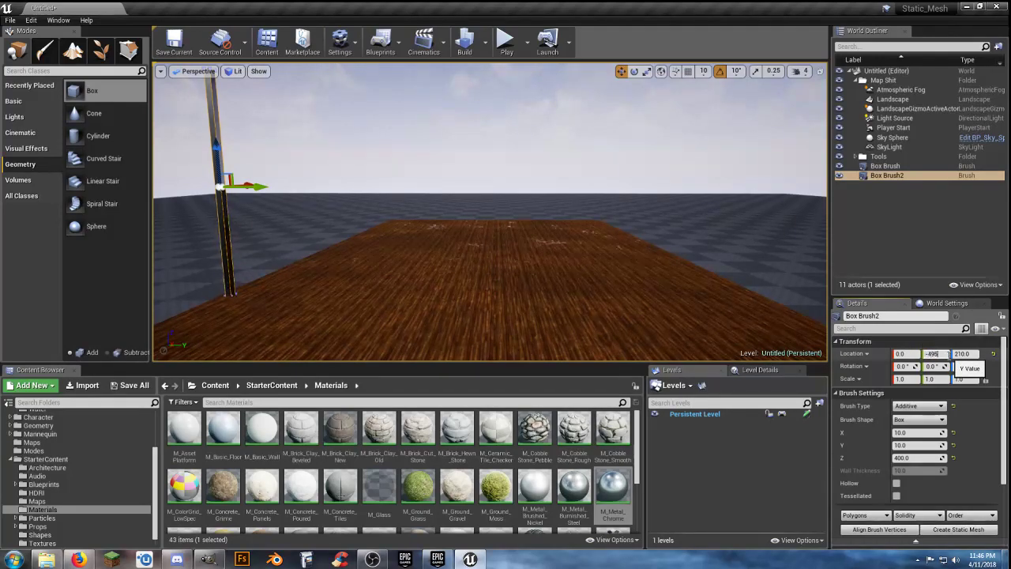
{"action": "left_click", "coordinate": [949, 354]}
{"action": "type", "text": "-495"}
{"action": "key", "text": "Tab"}
- Duplicate the chrome pole and place the copy on the platform's opposite edge at Y location 495
{"action": "mouse_move", "coordinate": [454, 273]}
{"action": "right_mouse_down"}
{"action": "mouse_move", "coordinate": [395, 298]}
{"action": "mouse_move", "coordinate": [359, 339]}
{"action": "mouse_move", "coordinate": [442, 343]}
{"action": "mouse_move", "coordinate": [340, 349]}
{"action": "mouse_move", "coordinate": [335, 334]}
{"action": "mouse_move", "coordinate": [451, 276]}
{"action": "right_mouse_up"}
{"action": "key", "text": "w"}
{"action": "key", "text": "s"}
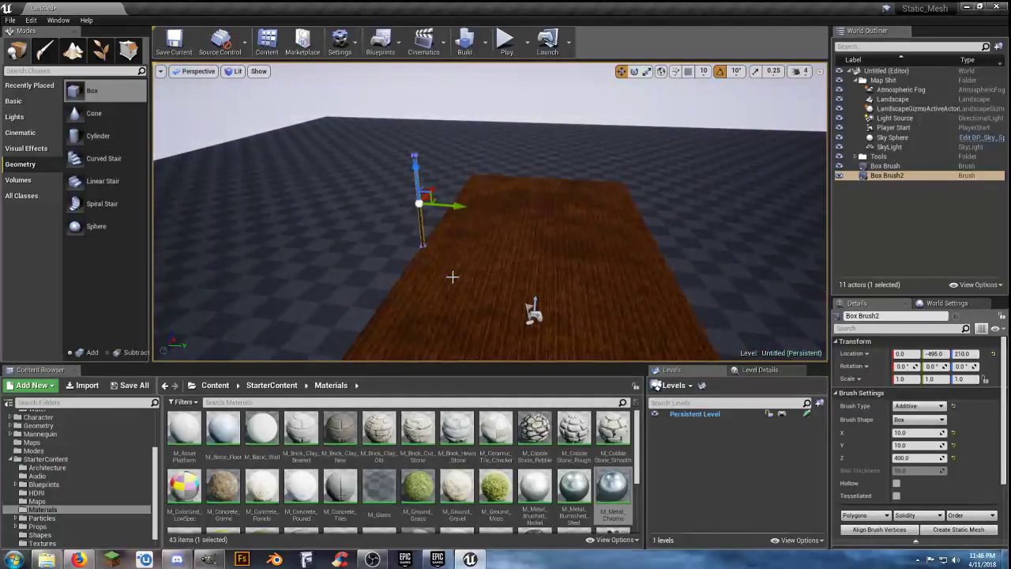
{"action": "key", "text": "ctrl+w"}
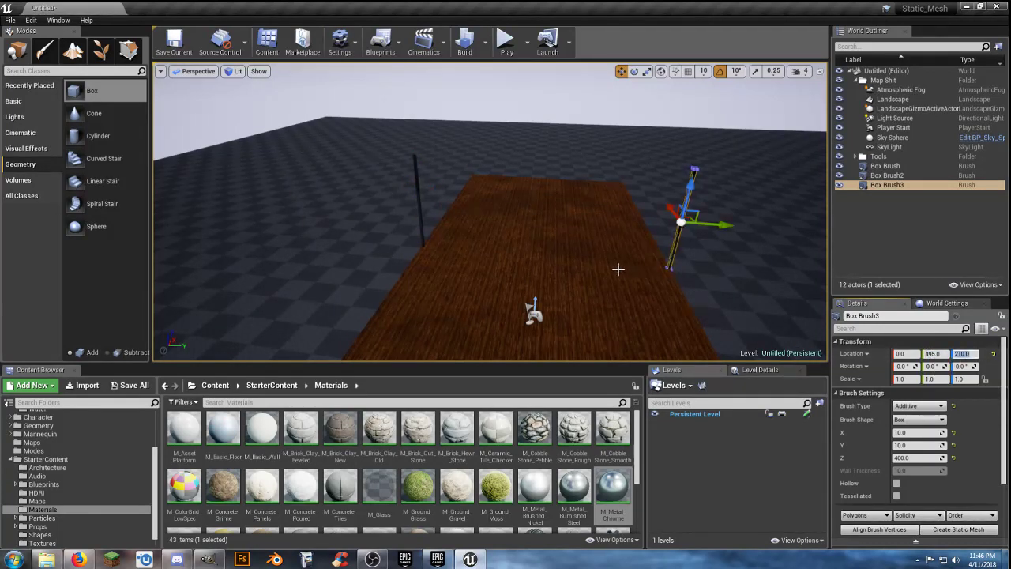
- Duplicate the Box Brush2 pole and move the copy inward along the platform to Y location -125
{"action": "left_click", "coordinate": [904, 176]}
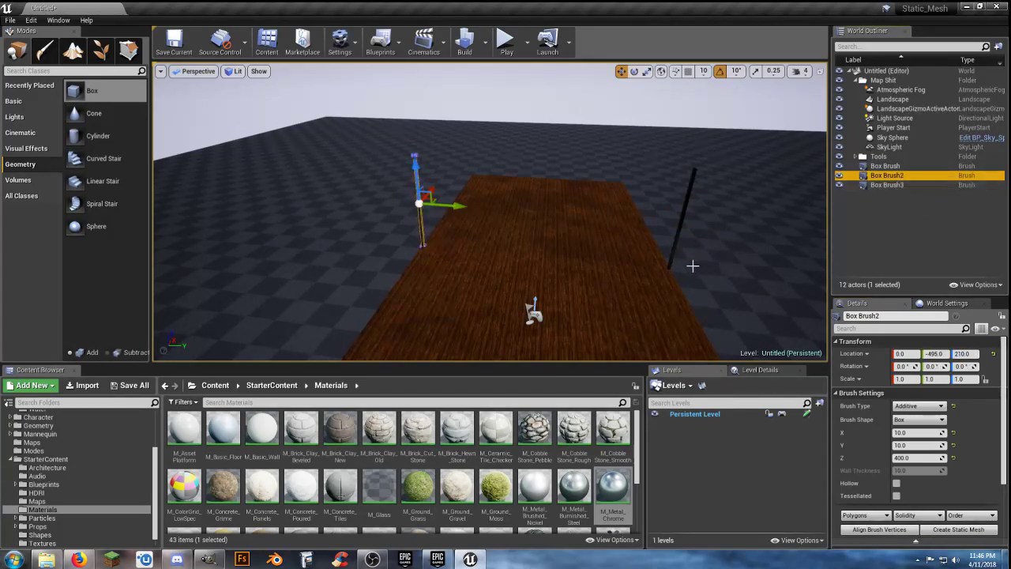
{"action": "key", "text": "ctrl+w"}
{"action": "mouse_move", "coordinate": [459, 212]}
{"action": "left_mouse_down"}
{"action": "mouse_move", "coordinate": [572, 214]}
{"action": "mouse_move", "coordinate": [555, 220]}
{"action": "left_mouse_up"}
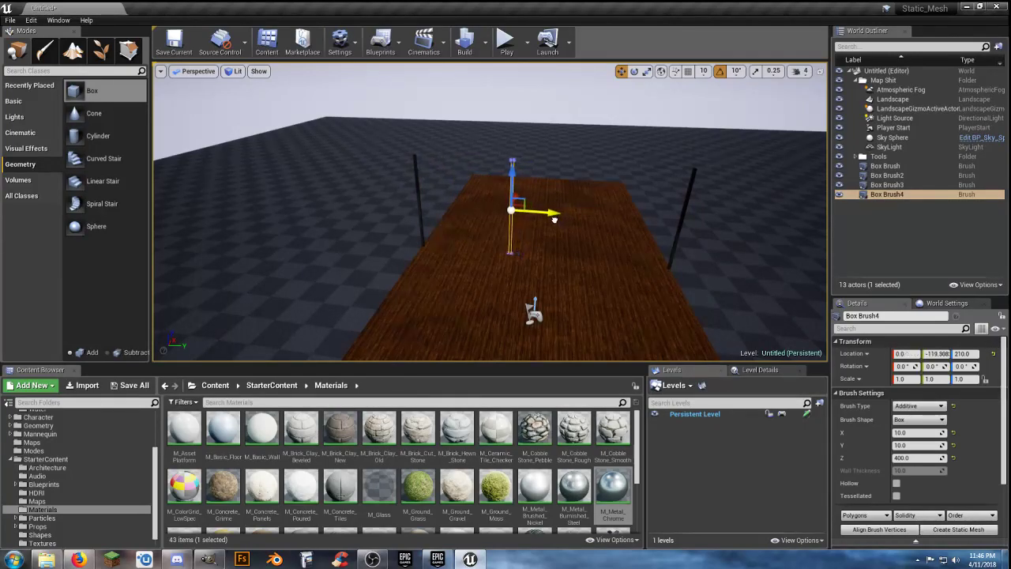
{"action": "right_click_drag", "start_coordinate": [586, 243], "coordinate": [588, 285]}
{"action": "right_click_drag", "start_coordinate": [547, 245], "coordinate": [547, 245]}
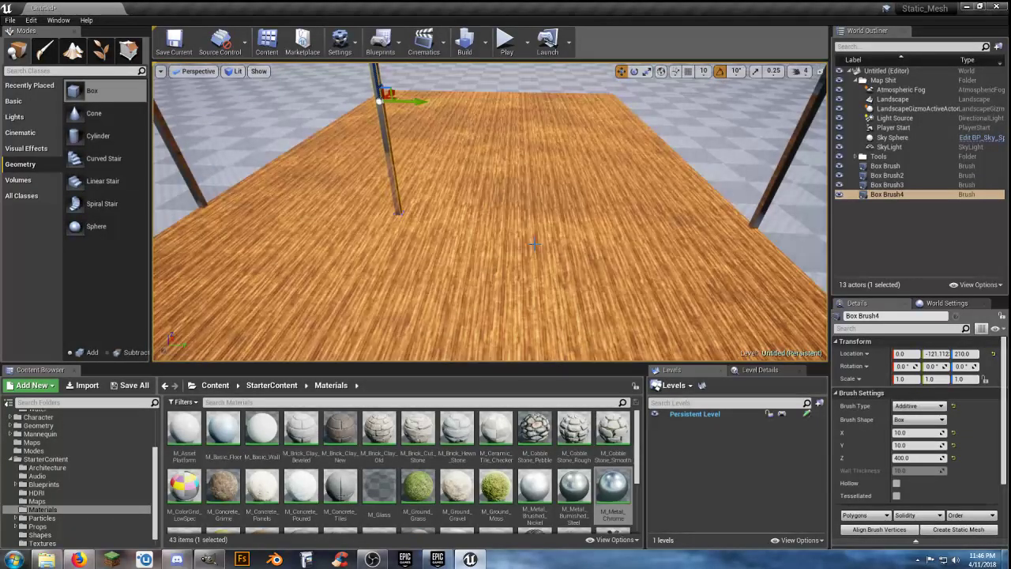
{"action": "mouse_move", "coordinate": [525, 230]}
{"action": "right_mouse_down"}
{"action": "mouse_move", "coordinate": [514, 237]}
{"action": "mouse_move", "coordinate": [525, 230]}
{"action": "right_mouse_up"}
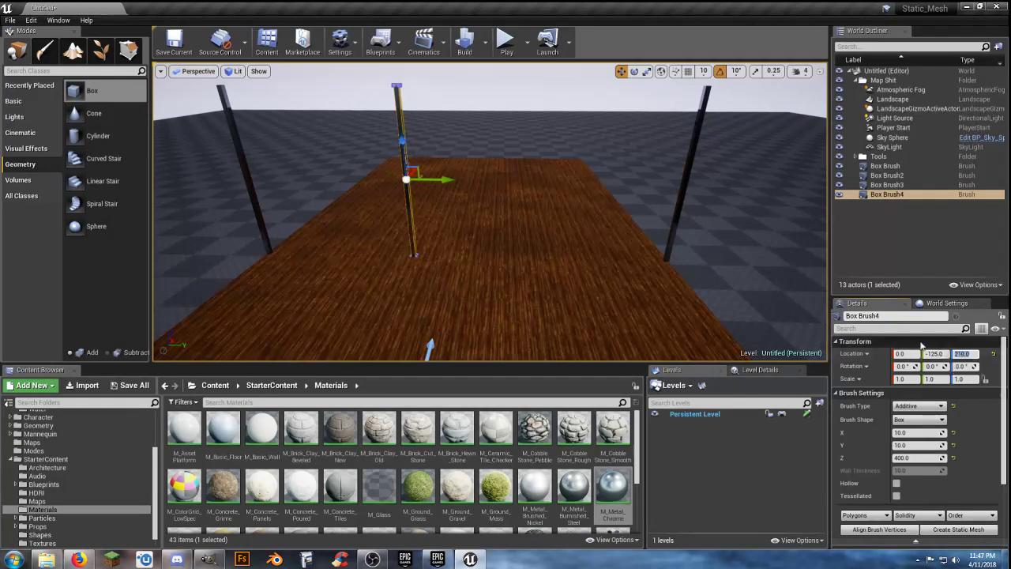
- Duplicate the inner Box Brush4 pole and set the copy's Y location to 125
{"action": "left_click", "coordinate": [891, 196]}
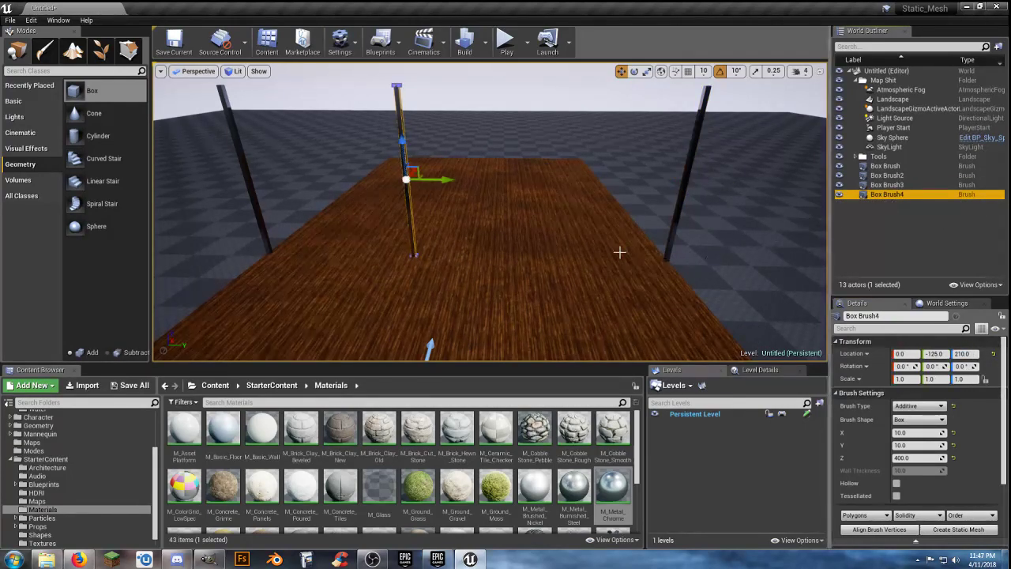
{"action": "key", "text": "ctrl+w"}
{"action": "left_click_drag", "start_coordinate": [449, 180], "coordinate": [527, 180]}
{"action": "left_click", "coordinate": [943, 353]}
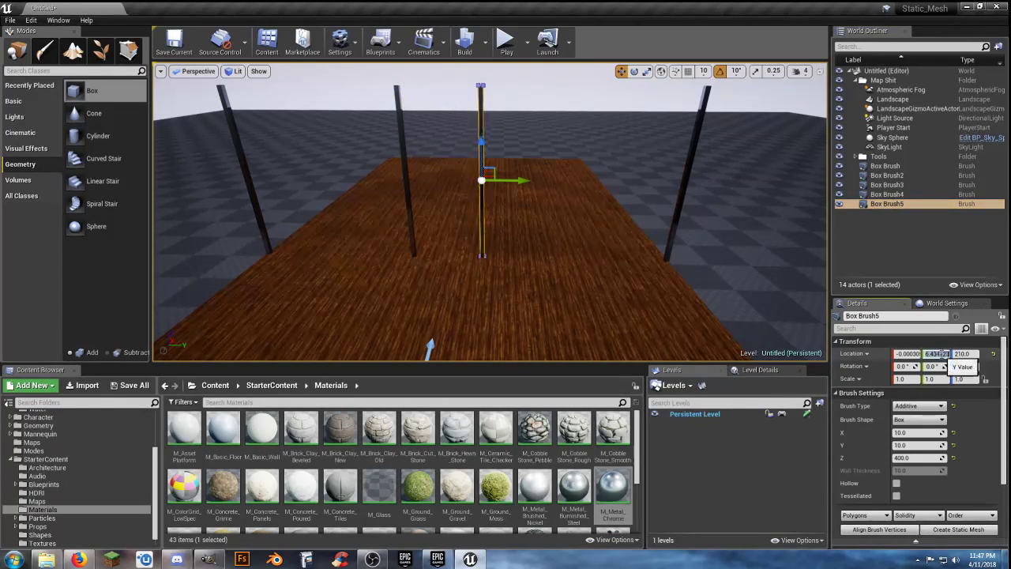
{"action": "type", "text": "125"}
{"action": "key", "text": "Tab"}
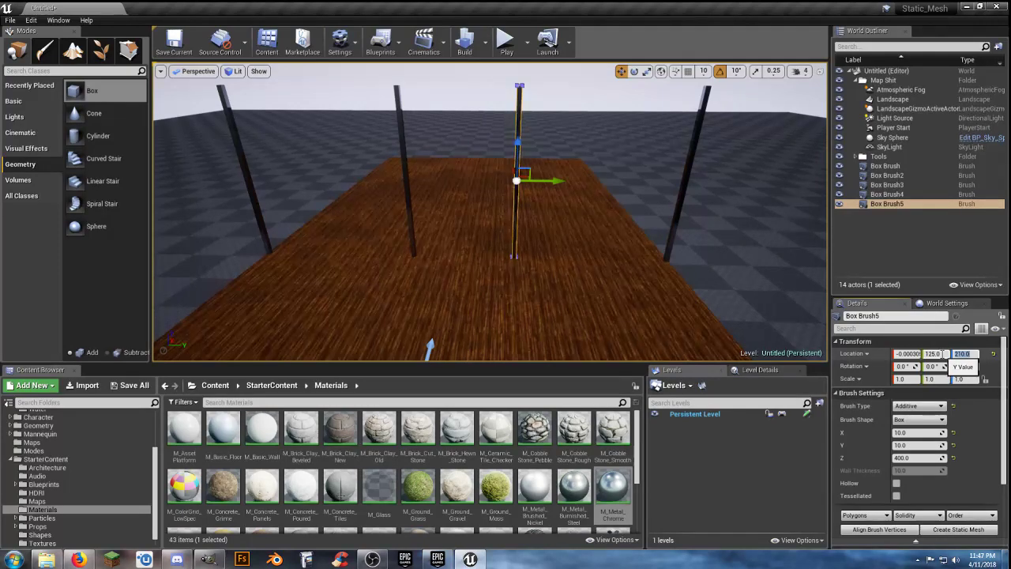
- Play the level to check the pole spacing by running the character back and forth near the poles, and stop the session
{"action": "left_click", "coordinate": [506, 41]}
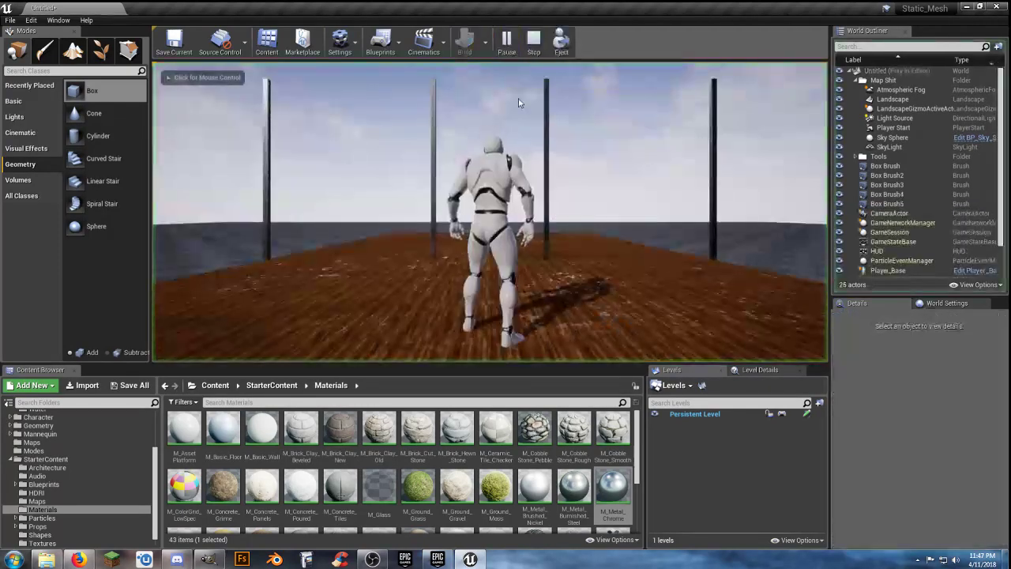
{"action": "left_click", "coordinate": [519, 103]}
{"action": "key", "text": "w"}
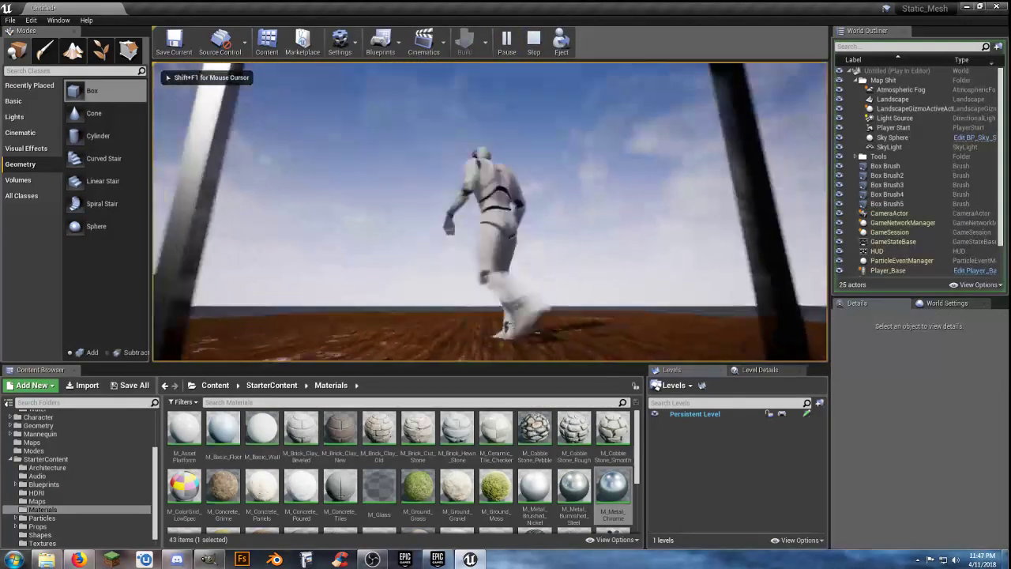
{"action": "key", "text": "s"}
{"action": "key", "text": "w"}
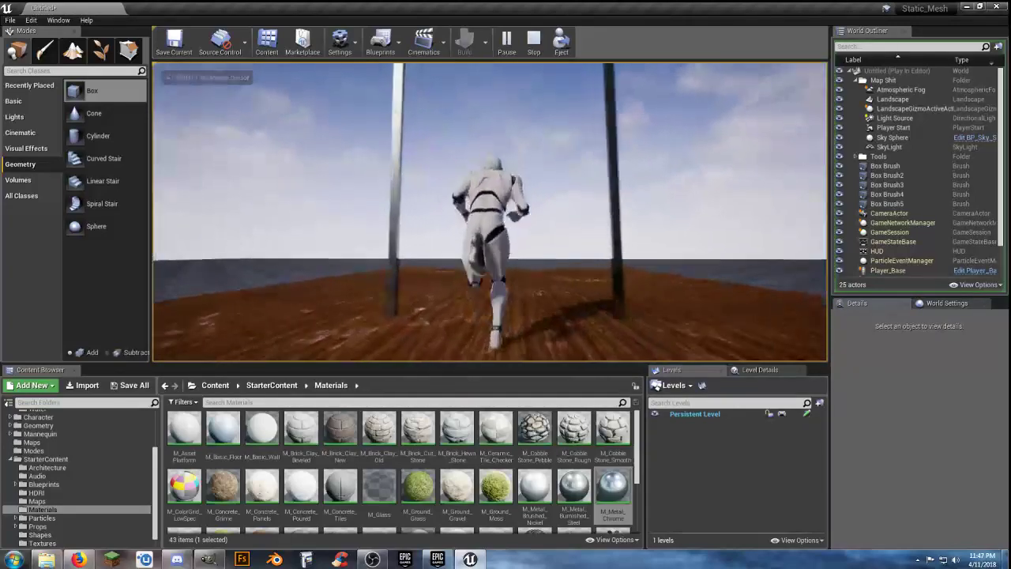
{"action": "key", "text": "s"}
{"action": "key", "text": "w"}
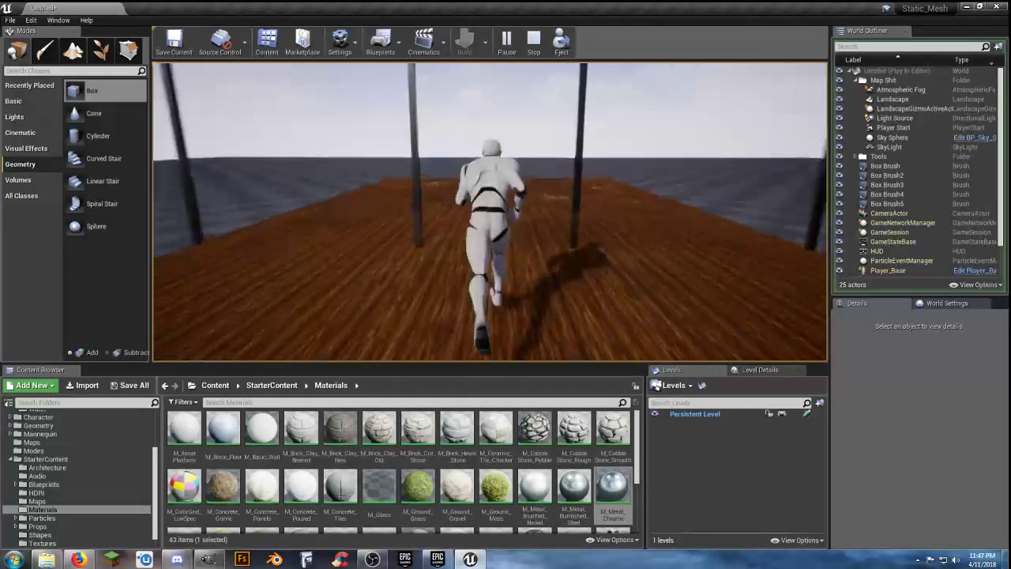
{"action": "key", "text": "s"}
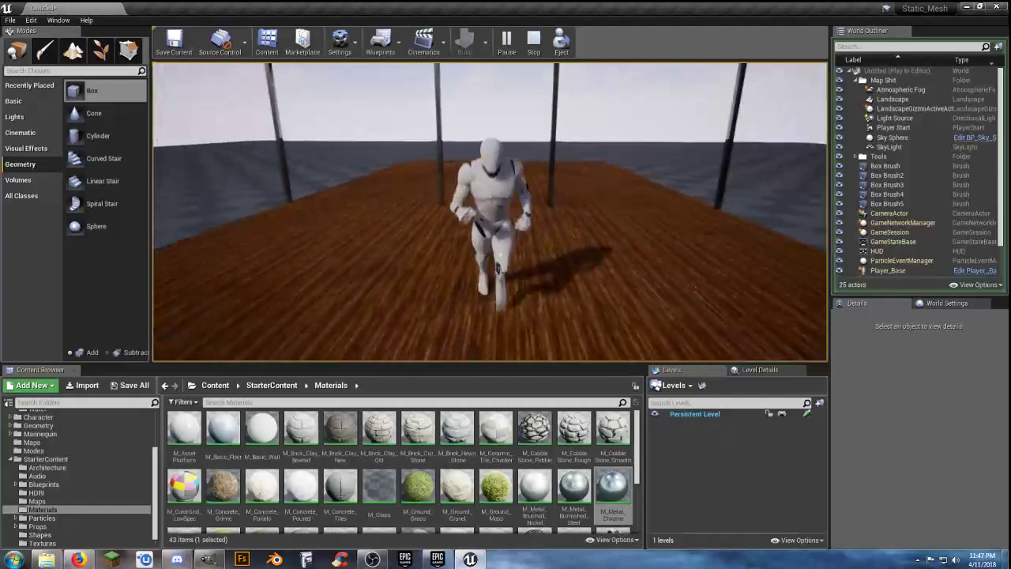
{"action": "key", "text": "Escape"}
- Place a new chrome box brush on the platform in front of the poles and set its Z size to 10
{"action": "right_click_drag", "start_coordinate": [532, 192], "coordinate": [532, 265]}
{"action": "key", "text": "s"}
{"action": "mouse_move", "coordinate": [531, 198]}
{"action": "right_mouse_down"}
{"action": "mouse_move", "coordinate": [530, 252]}
{"action": "mouse_move", "coordinate": [518, 198]}
{"action": "right_mouse_up"}
{"action": "key", "text": "w"}
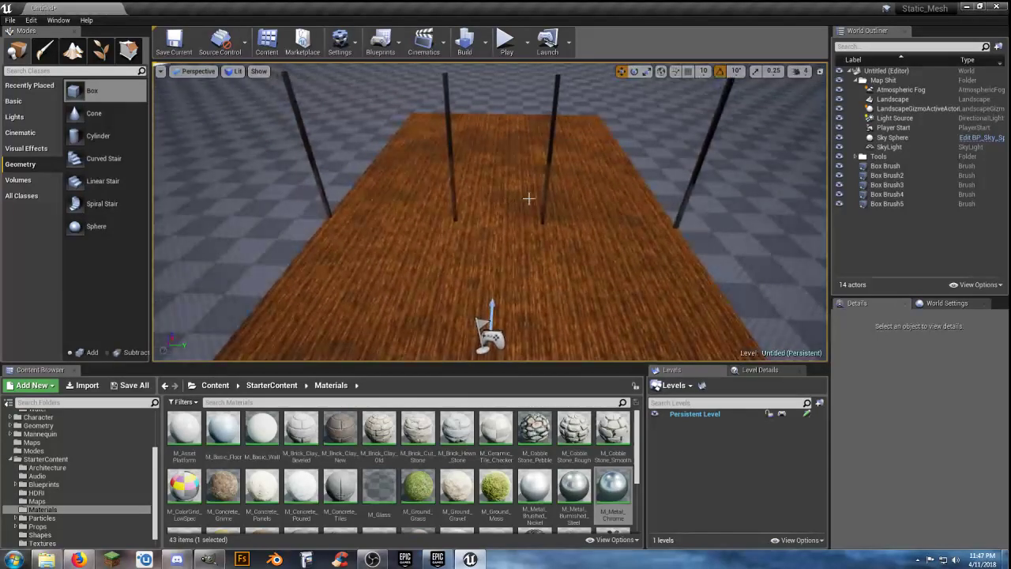
{"action": "mouse_move", "coordinate": [78, 94]}
{"action": "left_mouse_down"}
{"action": "mouse_move", "coordinate": [274, 167]}
{"action": "mouse_move", "coordinate": [529, 237]}
{"action": "mouse_move", "coordinate": [489, 250]}
{"action": "mouse_move", "coordinate": [501, 257]}
{"action": "left_mouse_up"}
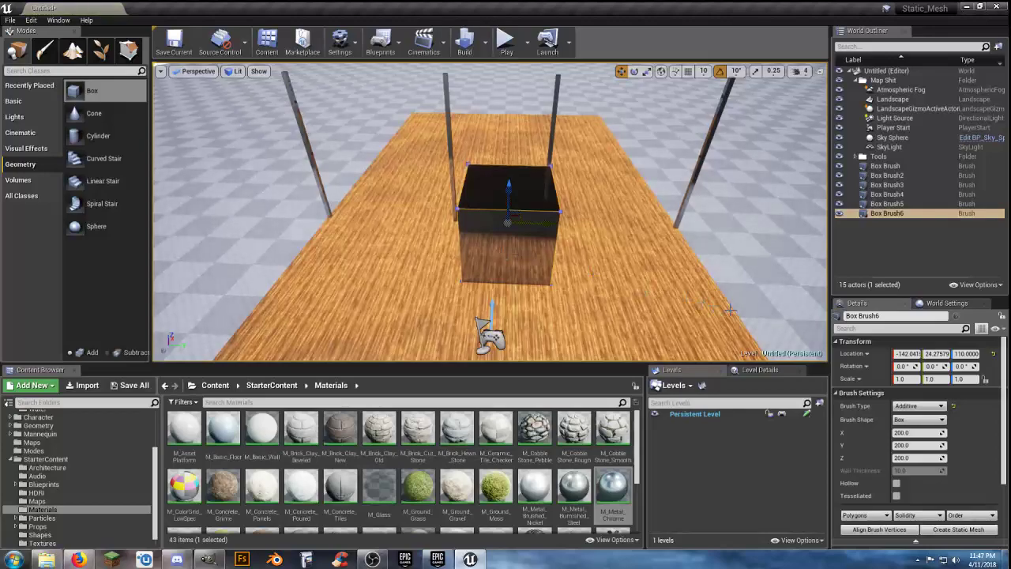
{"action": "left_click", "coordinate": [918, 457]}
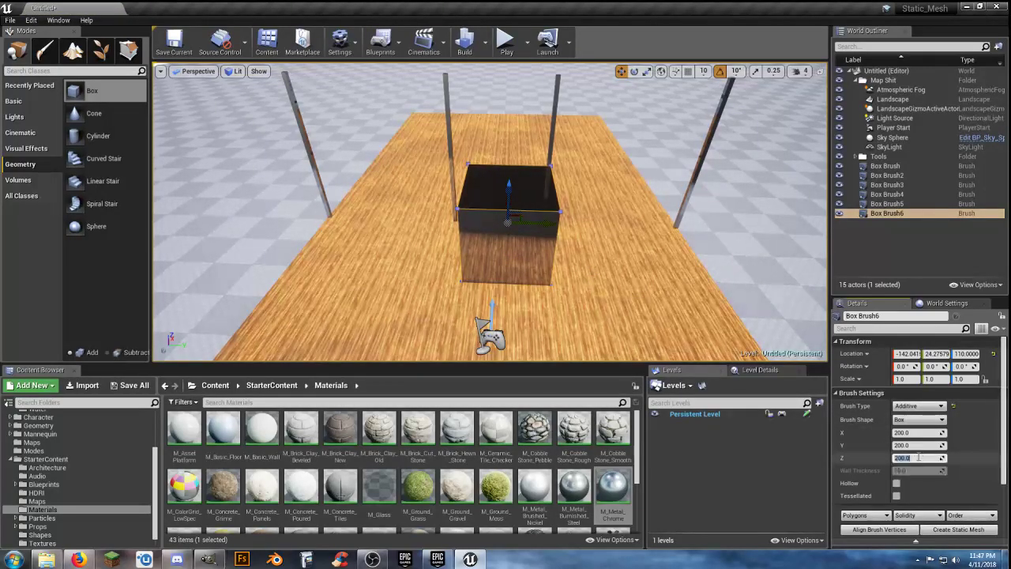
{"action": "type", "text": "10"}
{"action": "key", "text": "Return"}
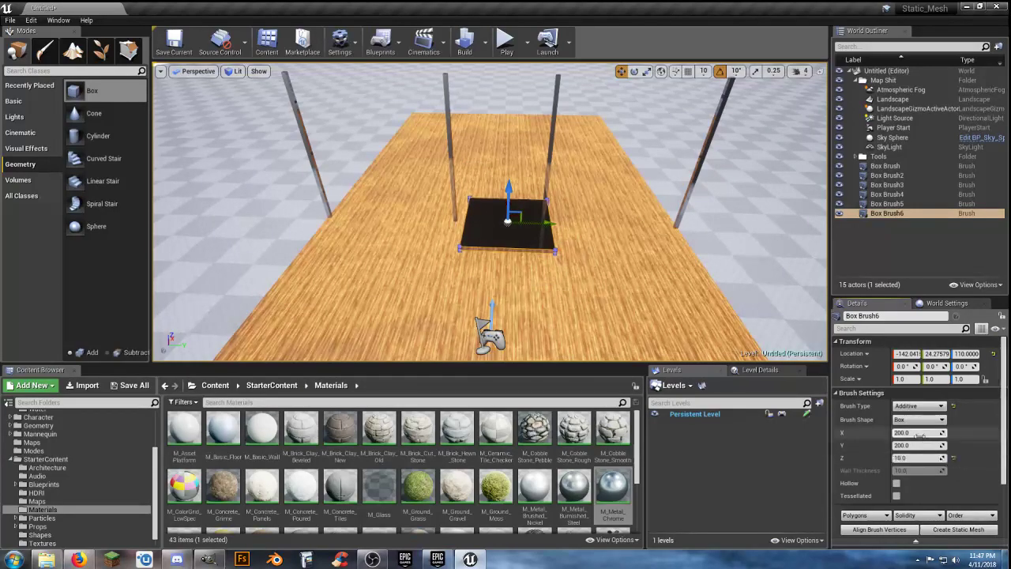
- Shape the new chrome box brush into a crossbar with an X size of 10 and a Y size of 1000
{"action": "left_click", "coordinate": [920, 434]}
{"action": "type", "text": "10"}
{"action": "key", "text": "Tab"}
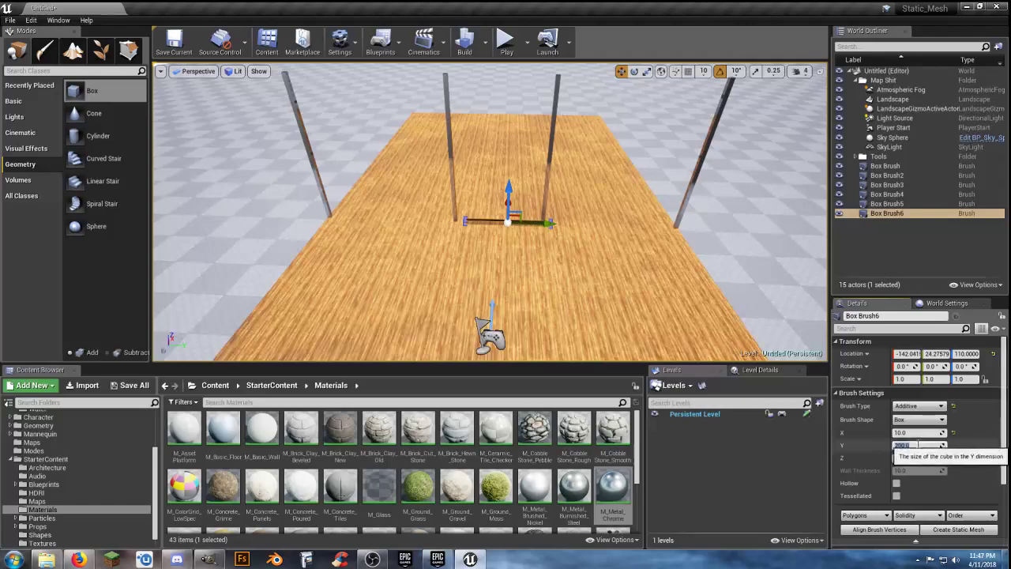
{"action": "type", "text": "1000"}
{"action": "key", "text": "Tab"}
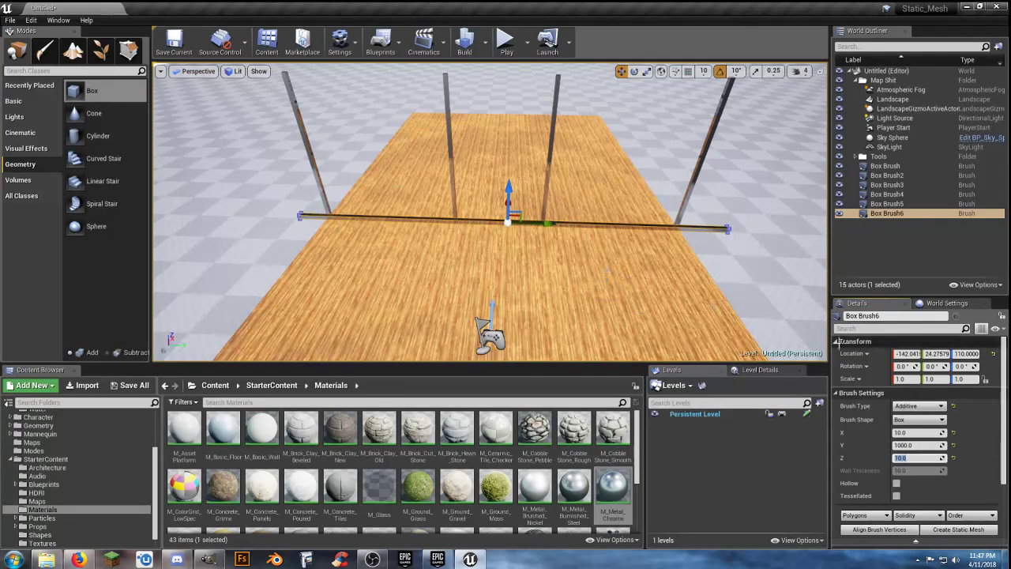
- Position the crossbar across the tops of the poles at X 0, Y 0 and Z 405
{"action": "left_click", "coordinate": [907, 353]}
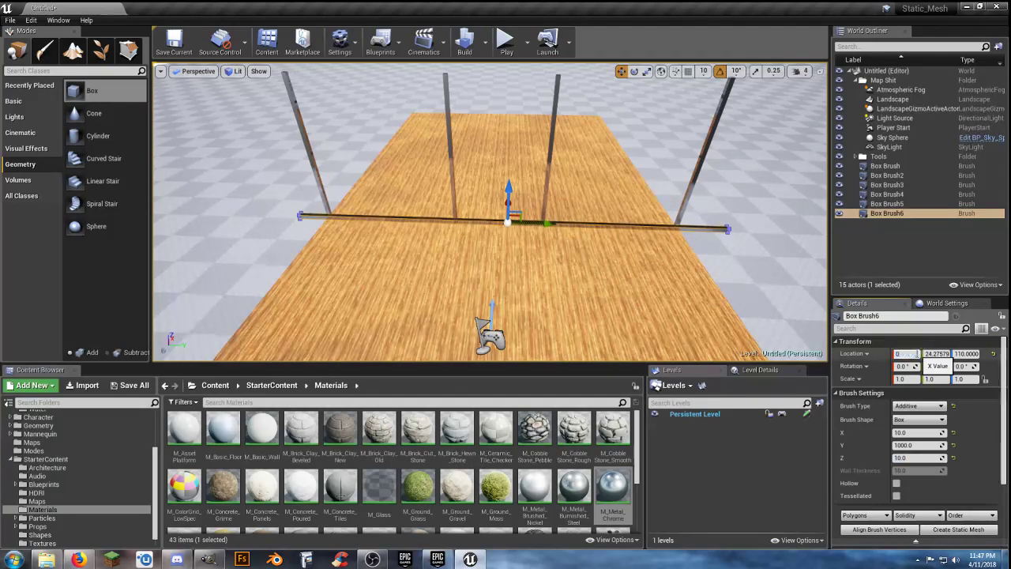
{"action": "type", "text": "0"}
{"action": "key", "text": "Tab"}
{"action": "key", "text": "Tab"}
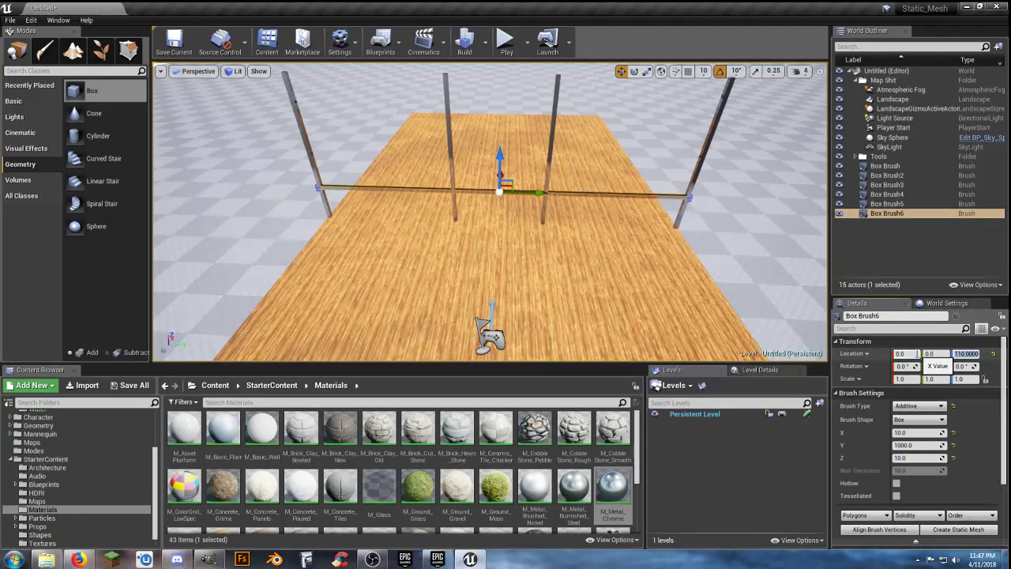
{"action": "type", "text": "400"}
{"action": "key", "text": "Return"}
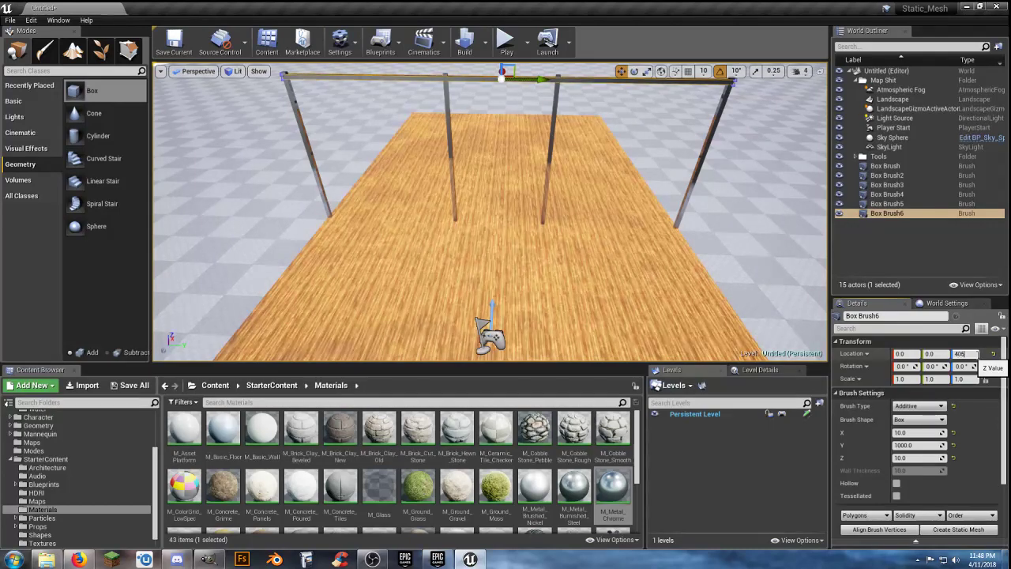
{"action": "key", "text": "Return"}
- Duplicate the top crossbar and lower the copy to a Z location of 220
{"action": "right_click_drag", "start_coordinate": [744, 229], "coordinate": [685, 204]}
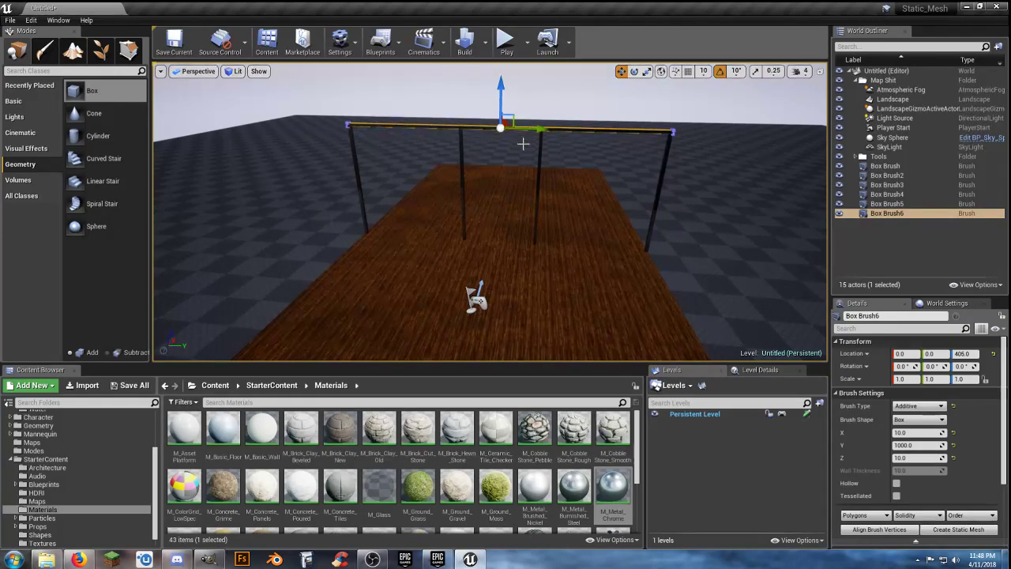
{"action": "key", "text": "ctrl+w"}
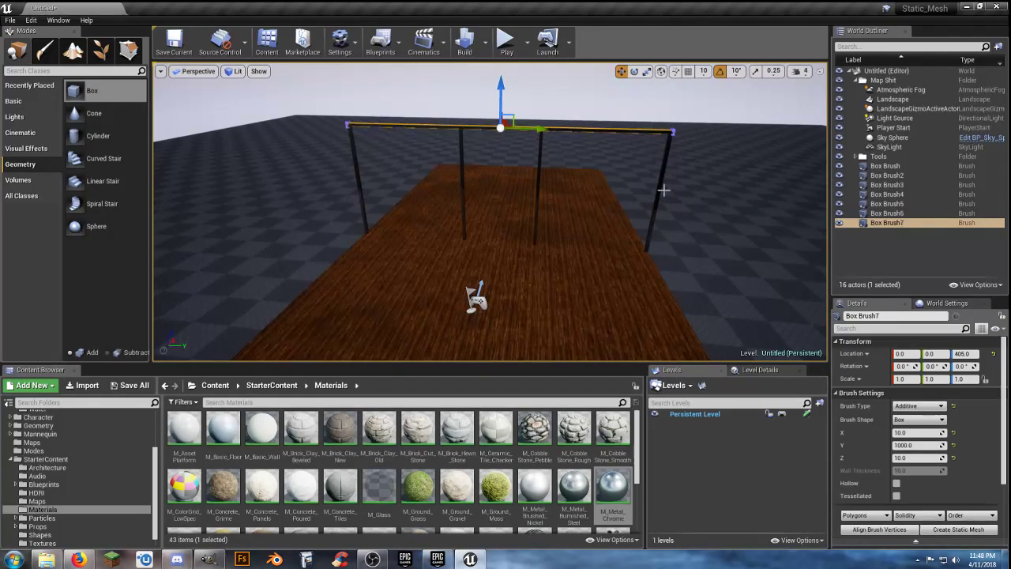
{"action": "left_click_drag", "start_coordinate": [501, 97], "coordinate": [509, 131]}
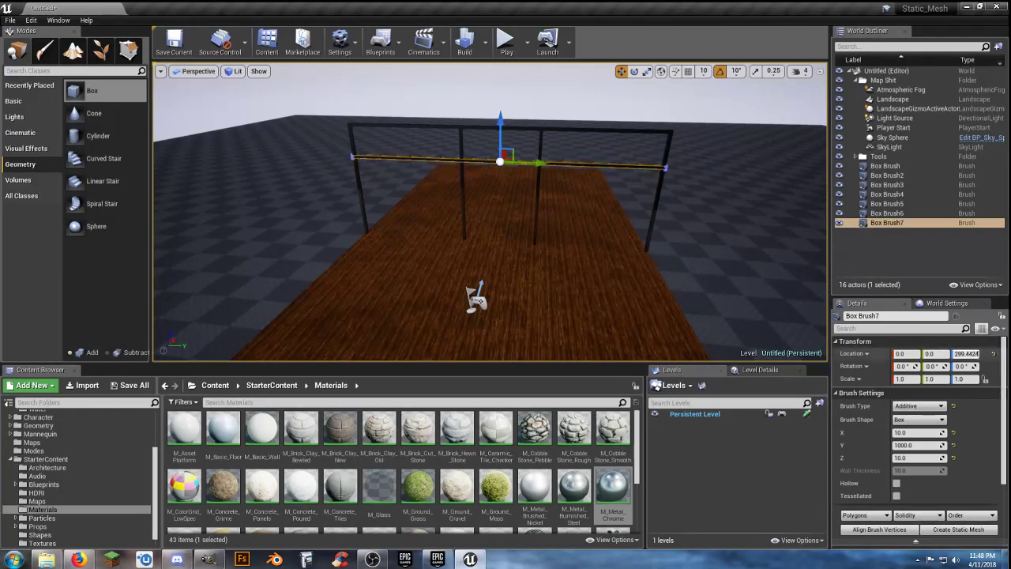
{"action": "type", "text": "2"}
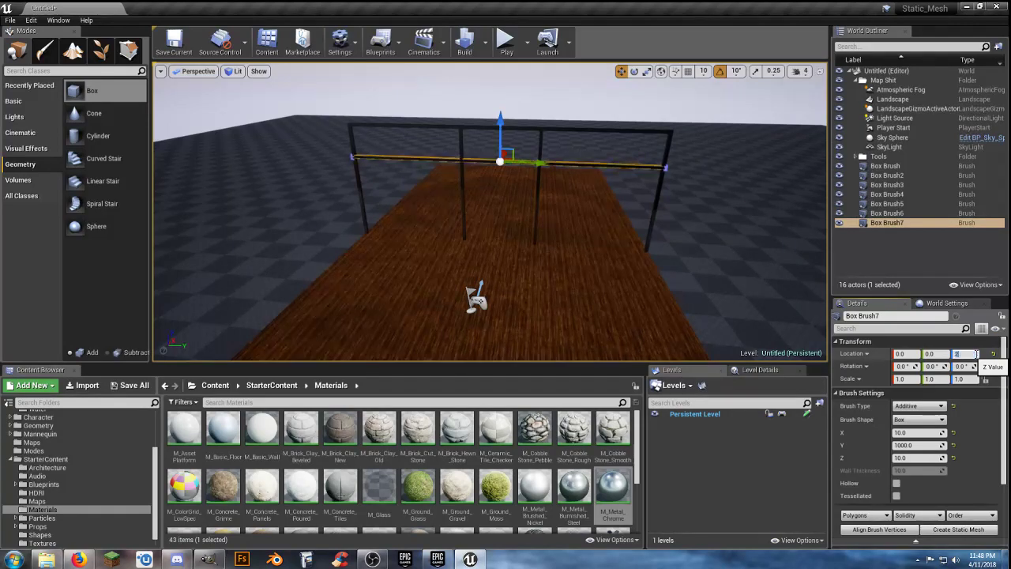
{"action": "type", "text": "20"}
{"action": "key", "text": "Return"}
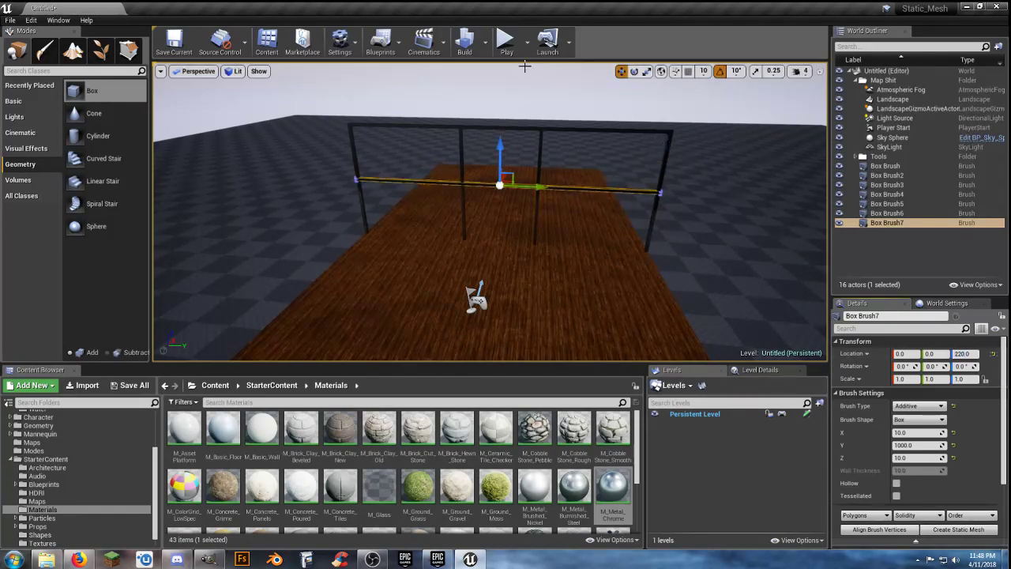
- Play the level to check the lower crossbar's height against the character, and stop the session
{"action": "left_click", "coordinate": [503, 45]}
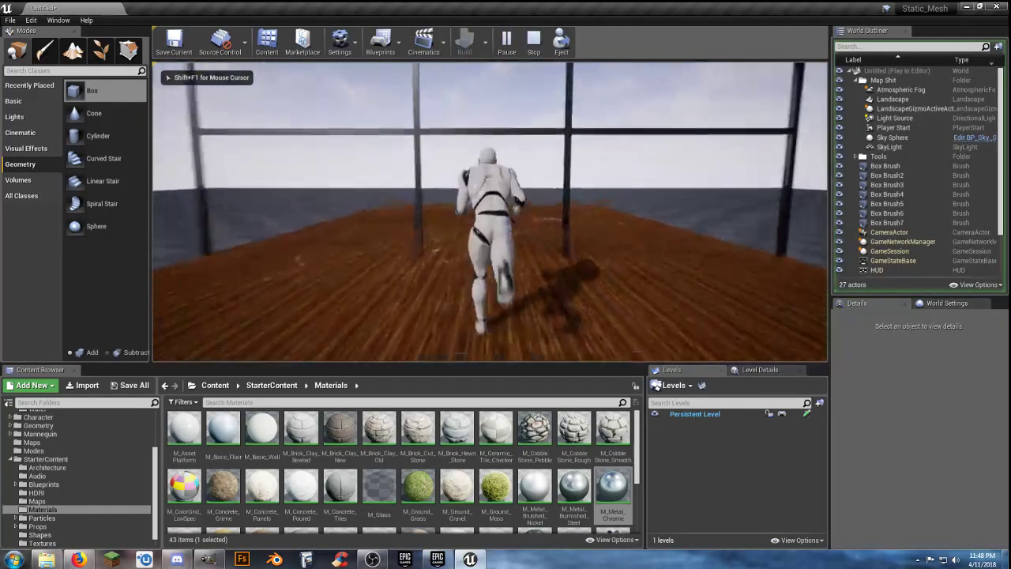
{"action": "key", "text": "s"}
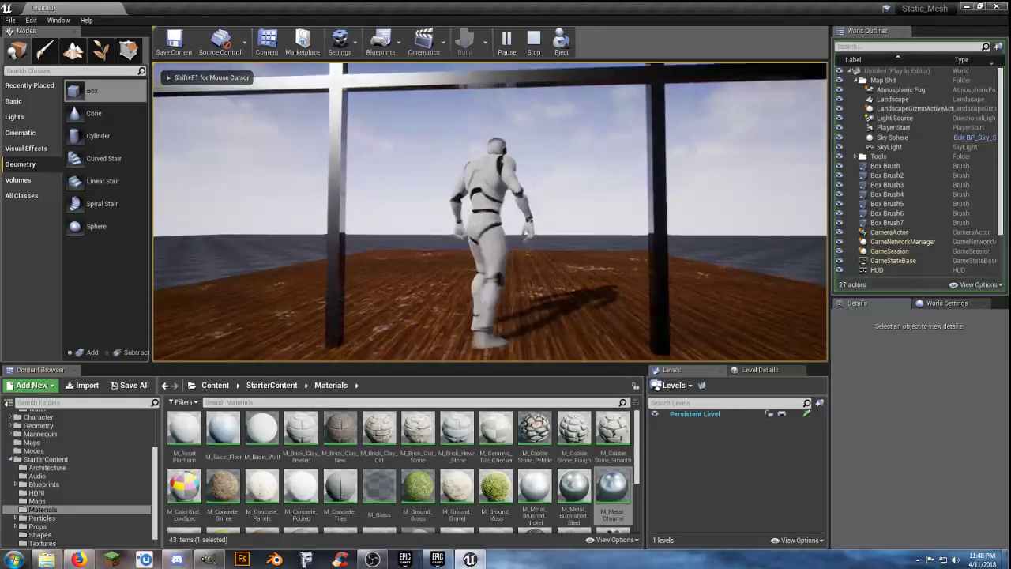
{"action": "key", "text": "d"}
{"action": "key", "text": "Escape"}
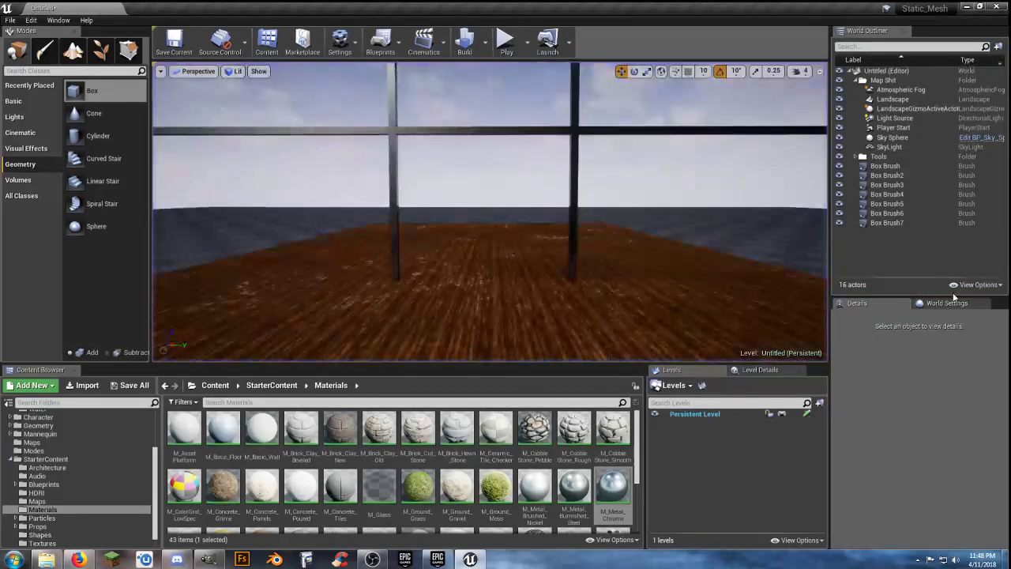
- Raise the lower crossbar, Box Brush7, to a Z location of 230
{"action": "left_click", "coordinate": [891, 223]}
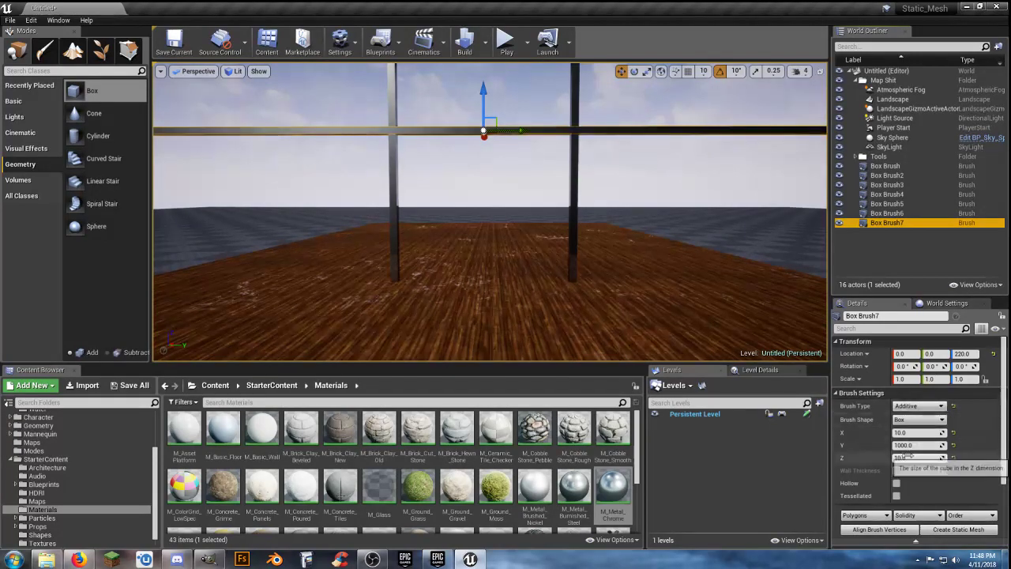
{"action": "left_click", "coordinate": [975, 354]}
{"action": "type", "text": "23"}
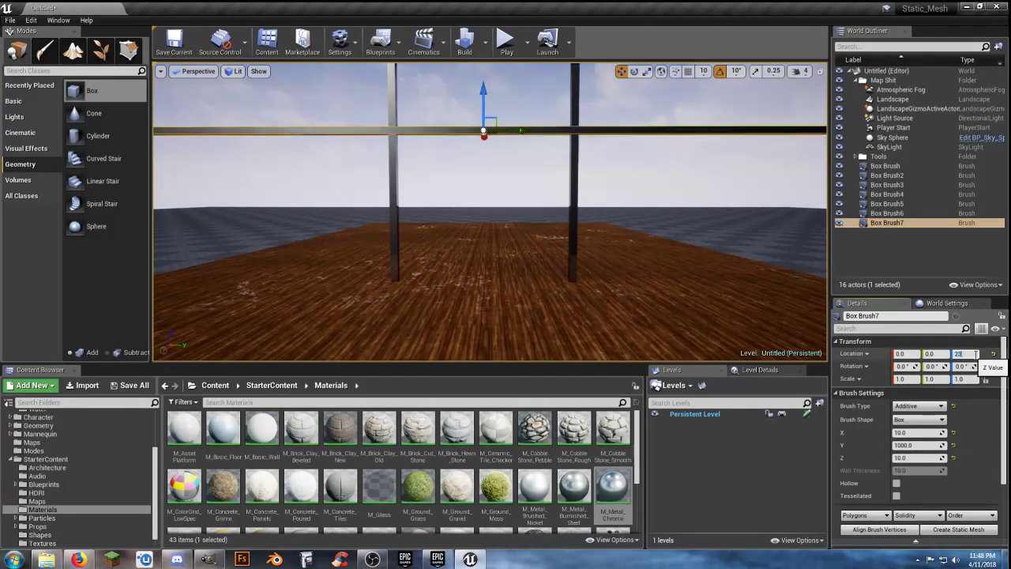
{"action": "type", "text": "0"}
{"action": "key", "text": "Return"}
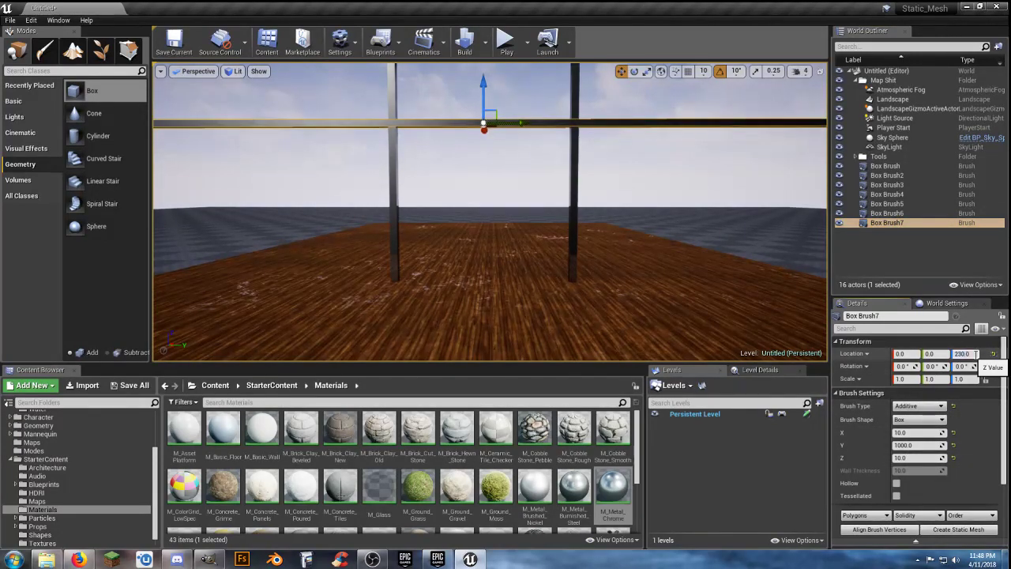
- Play the level to check the raised middle crossbar against the character's height, and stop the session
{"action": "left_click", "coordinate": [506, 43]}
{"action": "key", "text": "s"}
{"action": "key", "text": "w"}
{"action": "key", "text": "s"}
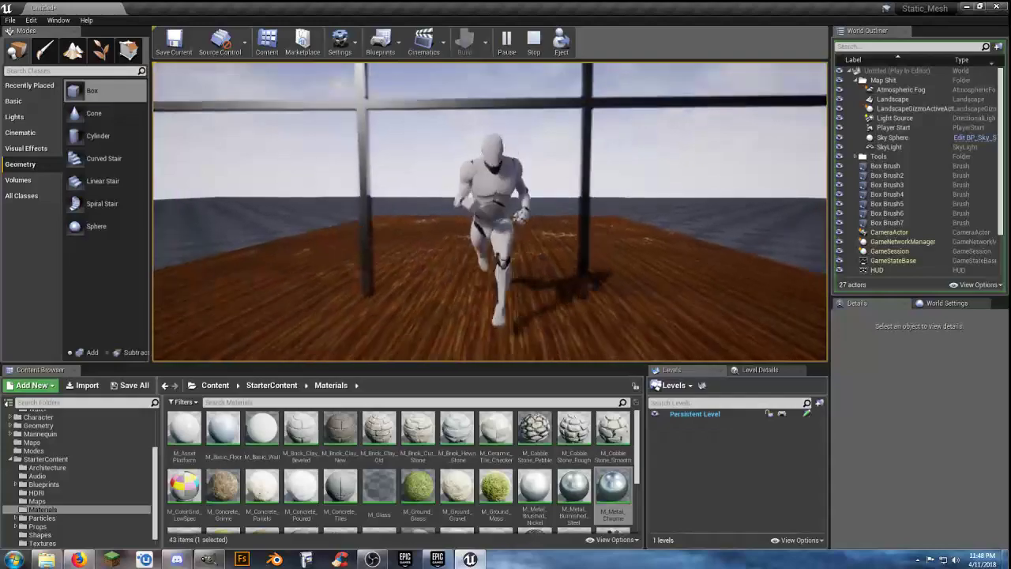
{"action": "key", "text": "Escape"}
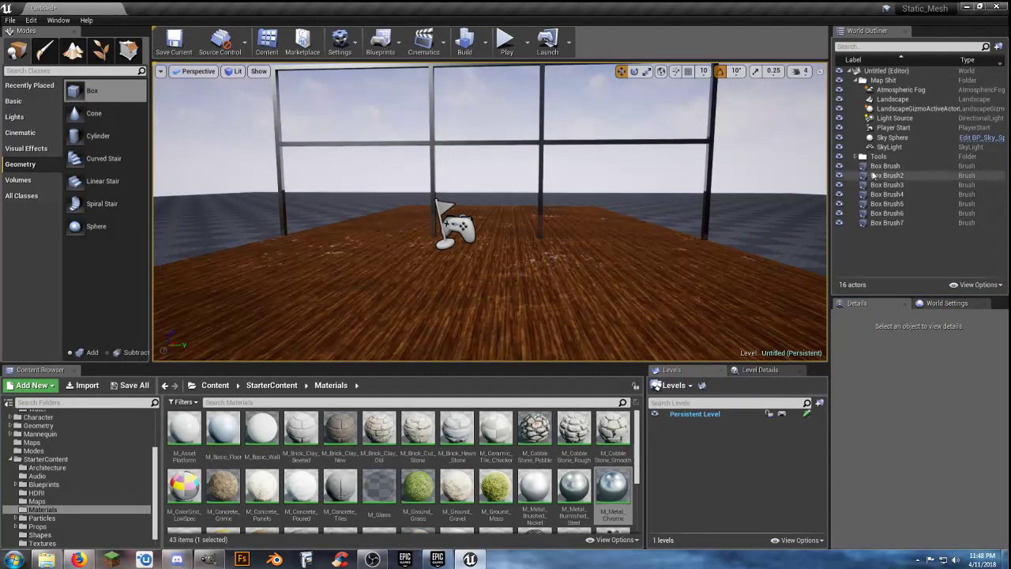
- Duplicate the top crossbar, Box Brush6, and lower the copy to the platform at a Z location of 15
{"action": "left_click", "coordinate": [895, 213]}
{"action": "left_click", "coordinate": [897, 204]}
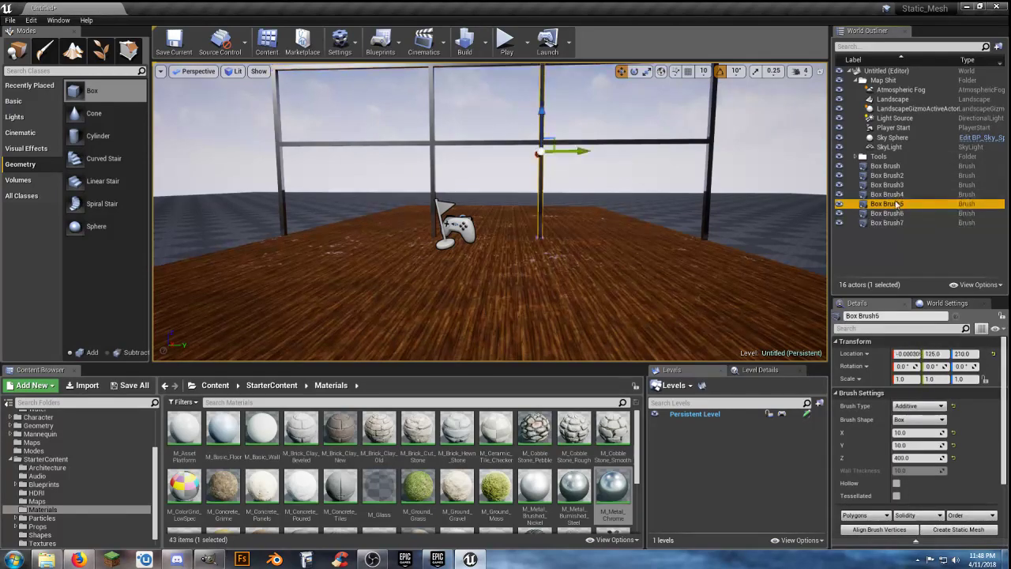
{"action": "left_click", "coordinate": [893, 214]}
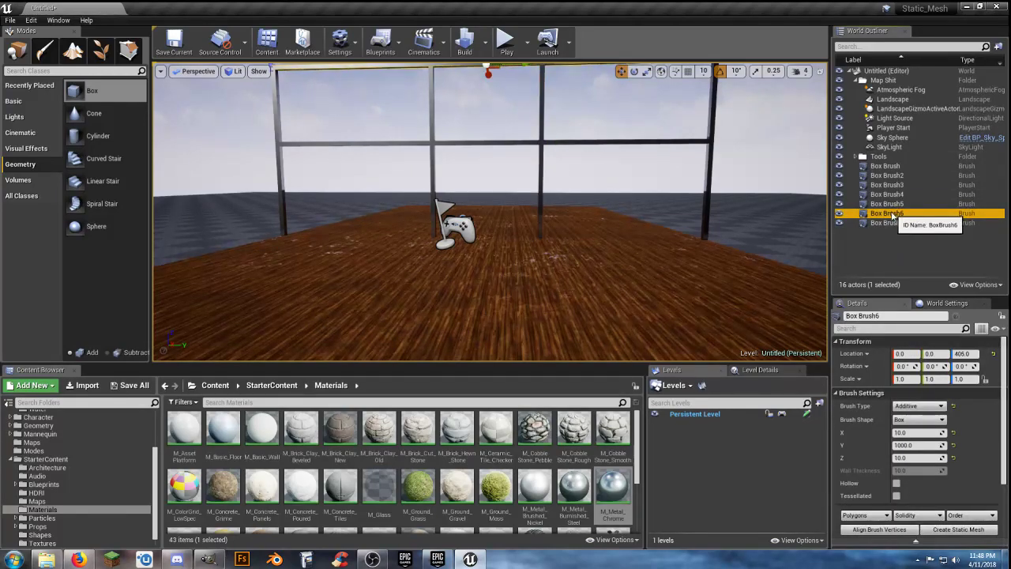
{"action": "key", "text": "ctrl+w"}
{"action": "right_click_drag", "start_coordinate": [617, 172], "coordinate": [624, 146]}
{"action": "left_click_drag", "start_coordinate": [473, 80], "coordinate": [472, 247]}
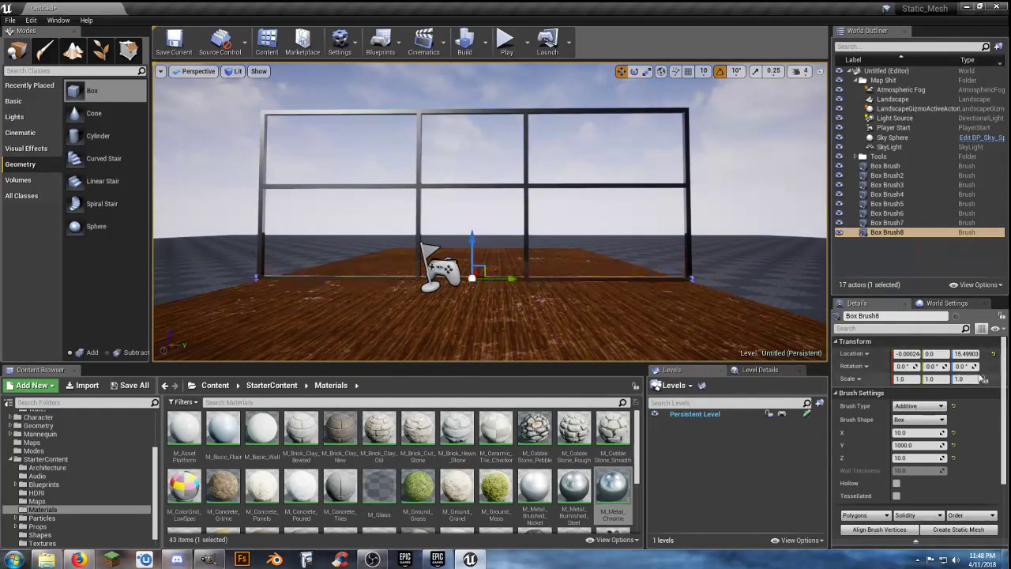
{"action": "type", "text": "15"}
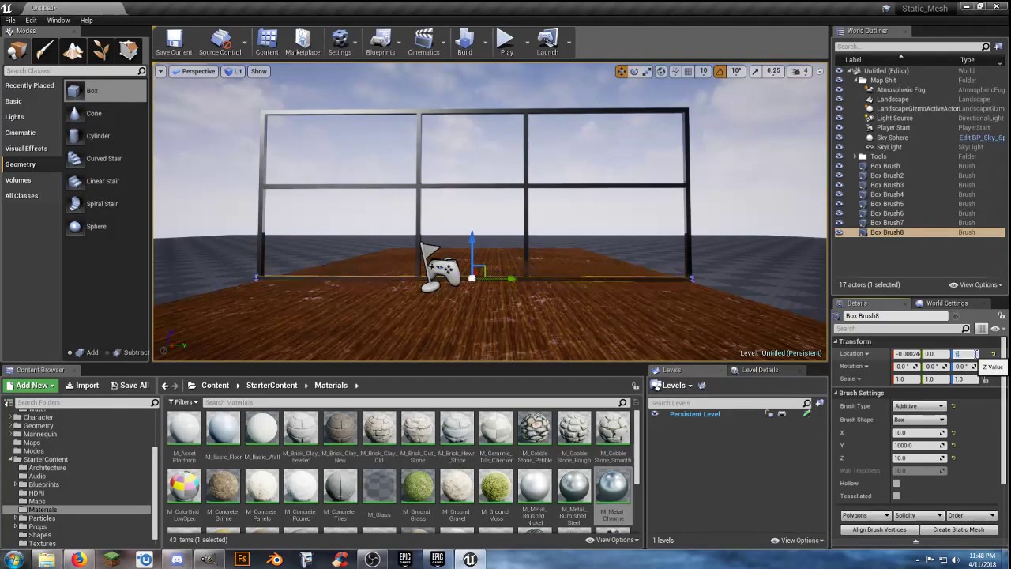
{"action": "key", "text": "Return"}
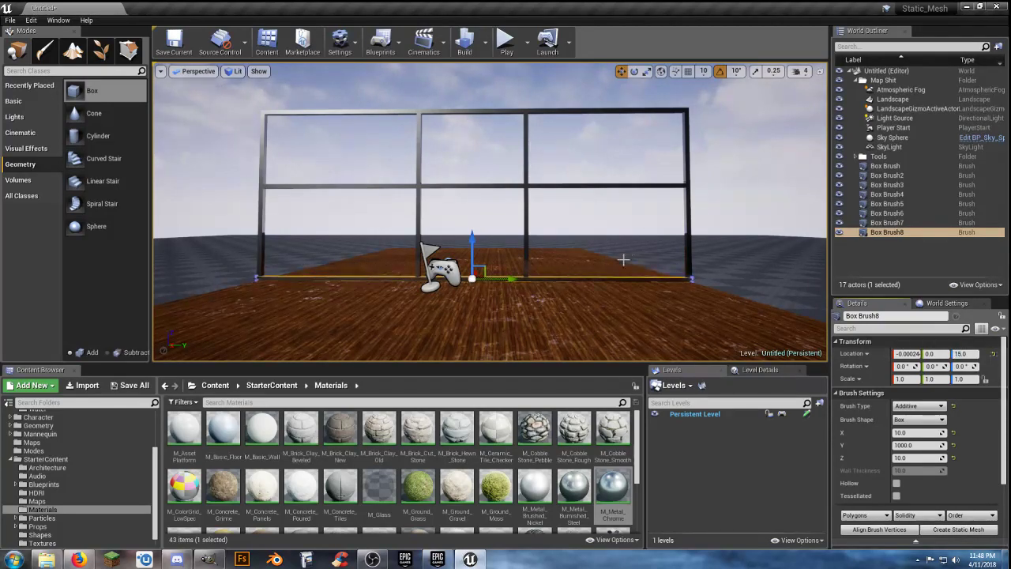
- Shorten the floor crossbar to a Y size of 380 and move it along Y to about 311, between the two poles on the positive Y side
{"action": "right_click_drag", "start_coordinate": [616, 250], "coordinate": [622, 276]}
{"action": "key", "text": "w"}
{"action": "key", "text": "s"}
{"action": "mouse_move", "coordinate": [542, 213]}
{"action": "right_mouse_down"}
{"action": "mouse_move", "coordinate": [542, 271]}
{"action": "mouse_move", "coordinate": [505, 271]}
{"action": "right_mouse_up"}
{"action": "key", "text": "d"}
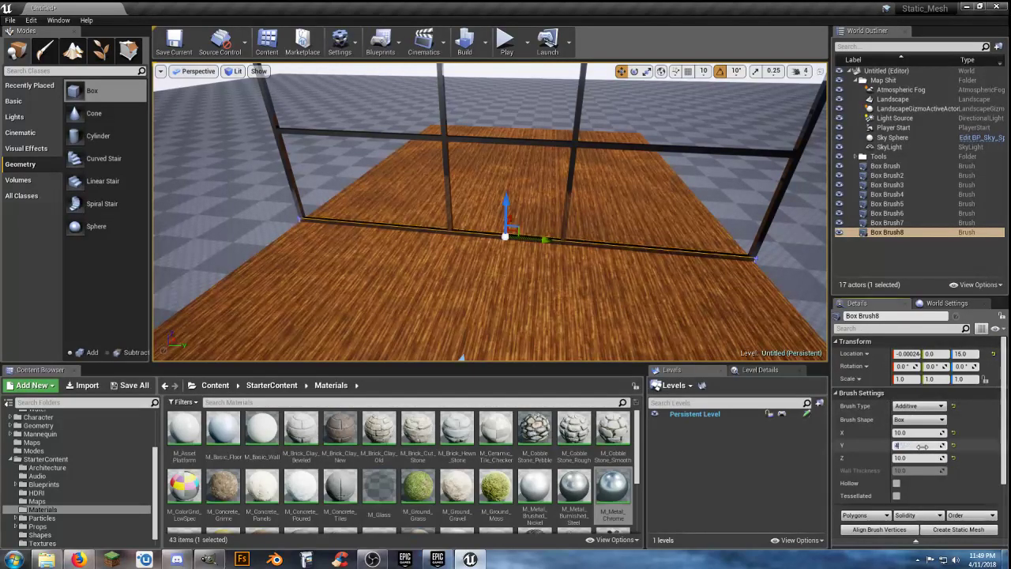
{"action": "key", "text": "Return"}
{"action": "left_click_drag", "start_coordinate": [537, 239], "coordinate": [541, 240]}
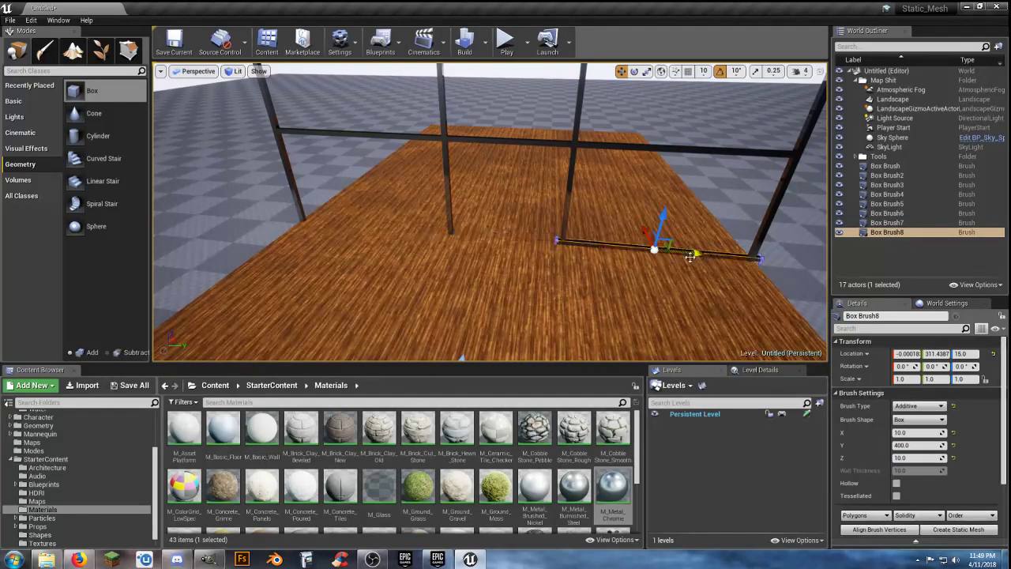
{"action": "left_click", "coordinate": [915, 445]}
{"action": "type", "text": "380"}
{"action": "key", "text": "Tab"}
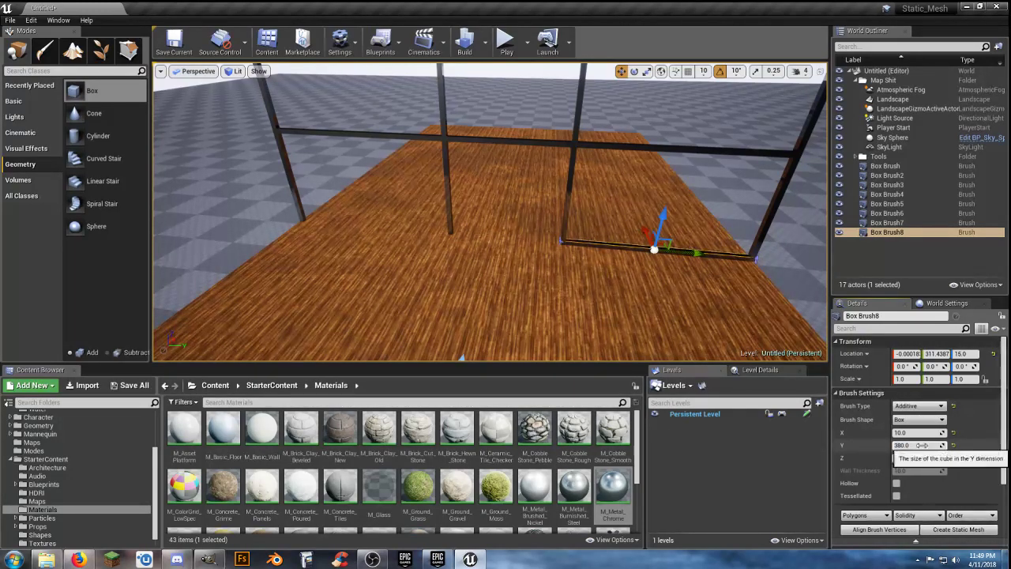
- Align the short floor crossbar with its two poles at X 0 and Y 310
{"action": "key", "text": "d"}
{"action": "mouse_move", "coordinate": [699, 283]}
{"action": "right_mouse_down"}
{"action": "mouse_move", "coordinate": [633, 315]}
{"action": "mouse_move", "coordinate": [714, 286]}
{"action": "right_mouse_up"}
{"action": "key", "text": "a"}
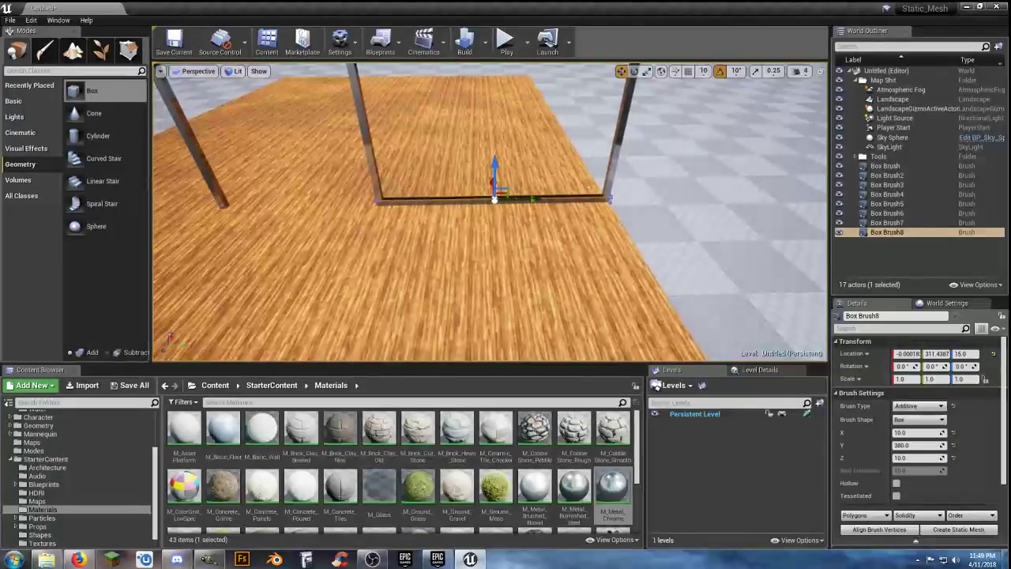
{"action": "left_click", "coordinate": [908, 354]}
{"action": "type", "text": "00"}
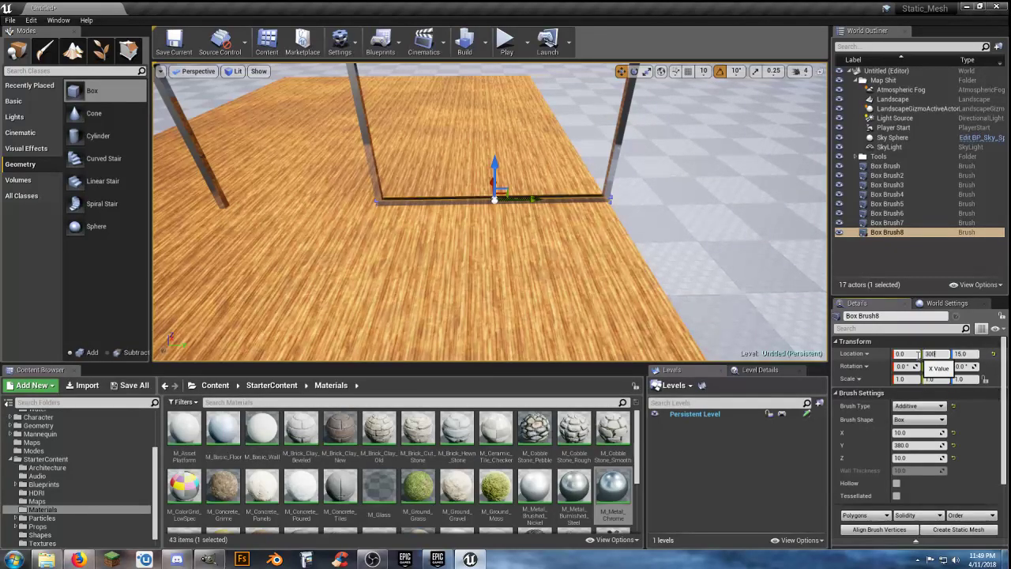
{"action": "key", "text": "Tab"}
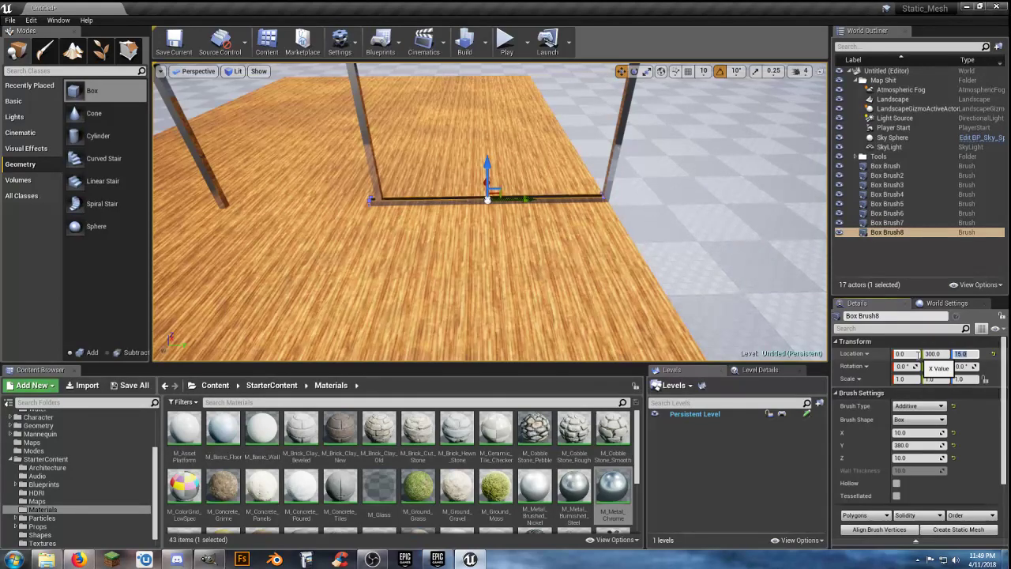
{"action": "left_click", "coordinate": [935, 353]}
{"action": "type", "text": "310"}
{"action": "key", "text": "Tab"}
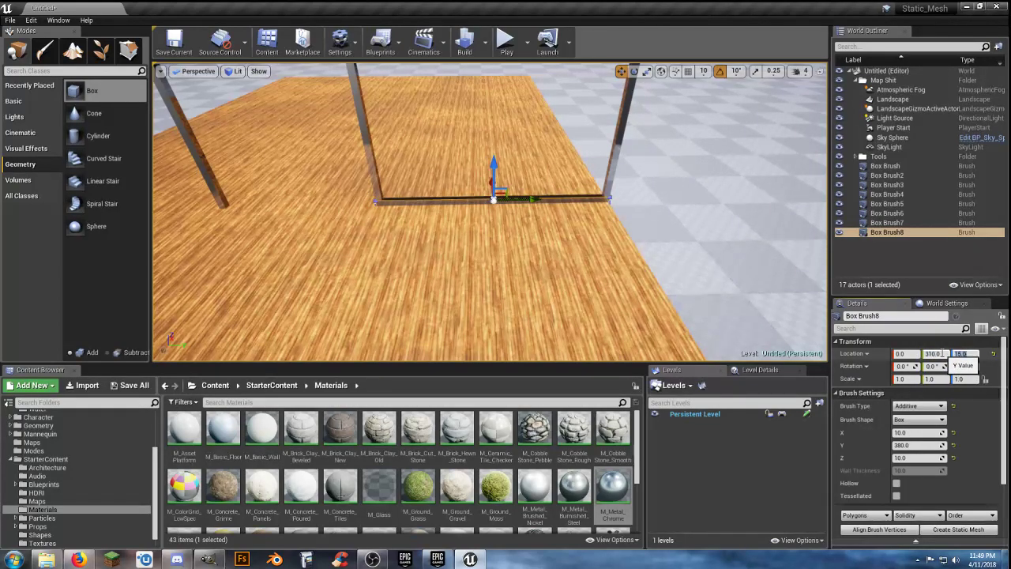
- Duplicate the short floor crossbar, Box Brush8, and mirror the copy to the opposite side at a Y location of -310
{"action": "mouse_move", "coordinate": [668, 228]}
{"action": "right_mouse_down"}
{"action": "mouse_move", "coordinate": [576, 225]}
{"action": "mouse_move", "coordinate": [661, 224]}
{"action": "right_mouse_up"}
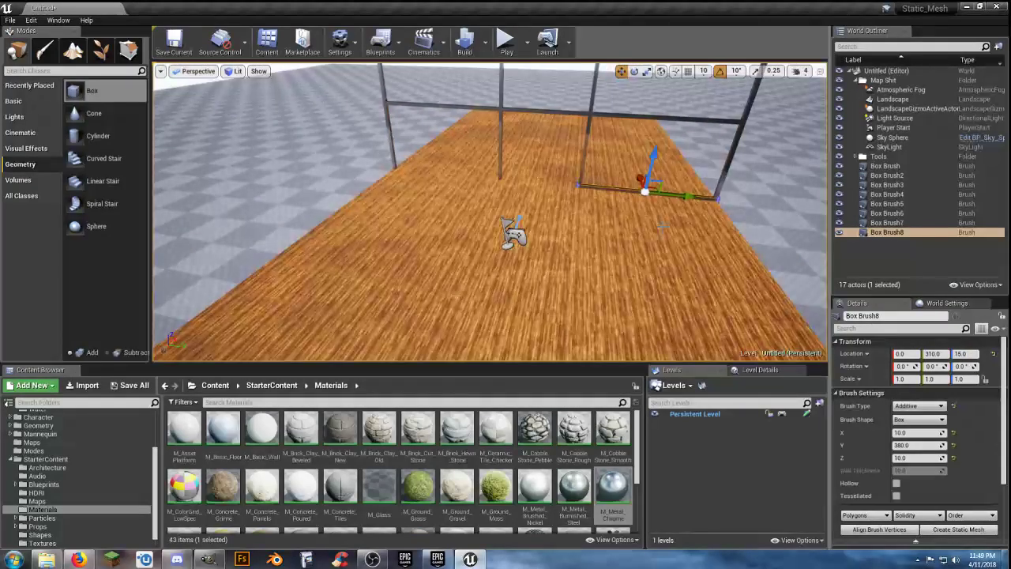
{"action": "left_click", "coordinate": [887, 232]}
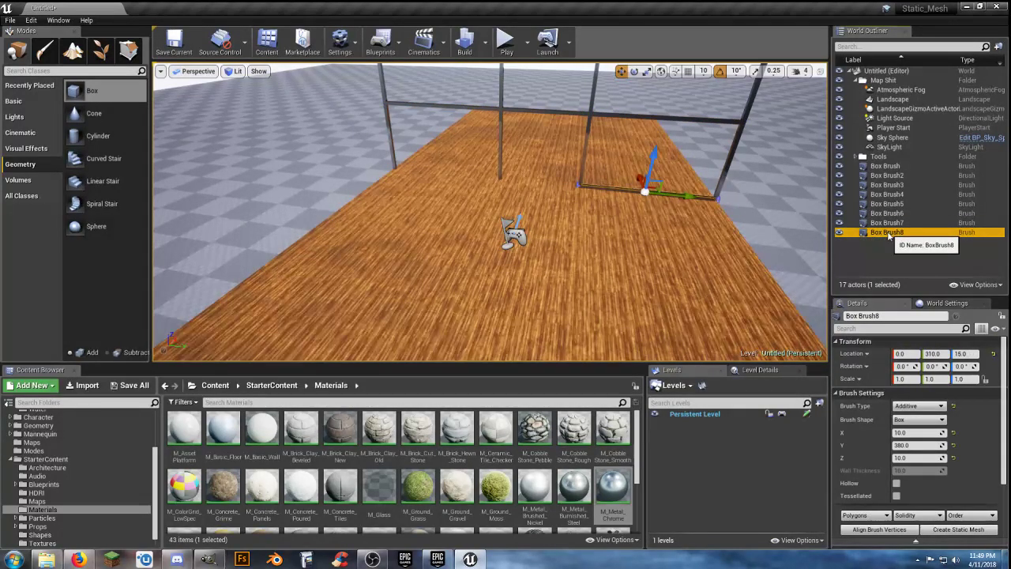
{"action": "key", "text": "ctrl+w"}
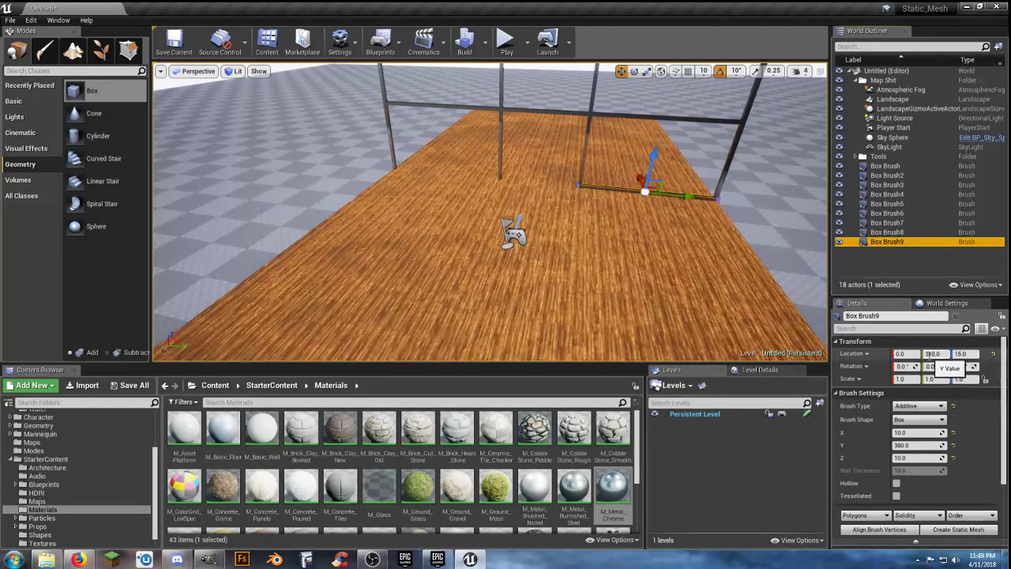
{"action": "left_click", "coordinate": [930, 354]}
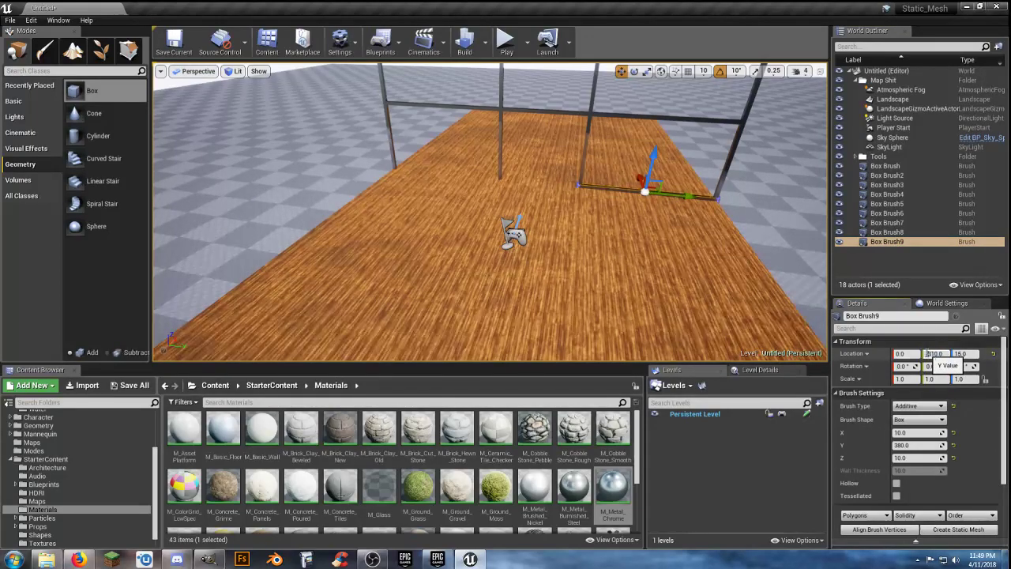
{"action": "type", "text": "-"}
{"action": "key", "text": "Tab"}
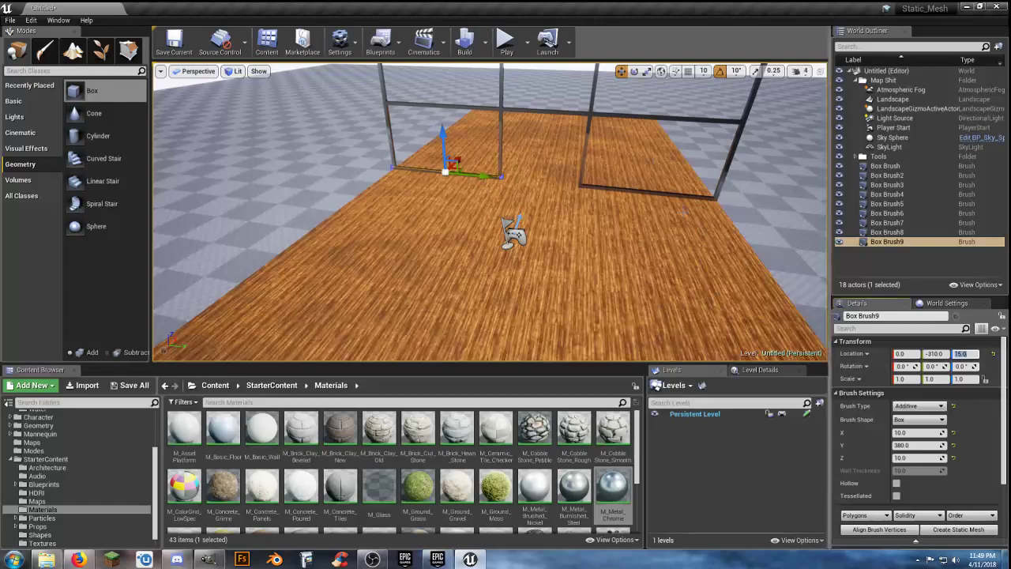
- Play the level, run the character around the frame's central doorway to check the layout, and stop the session
{"action": "left_click", "coordinate": [506, 41]}
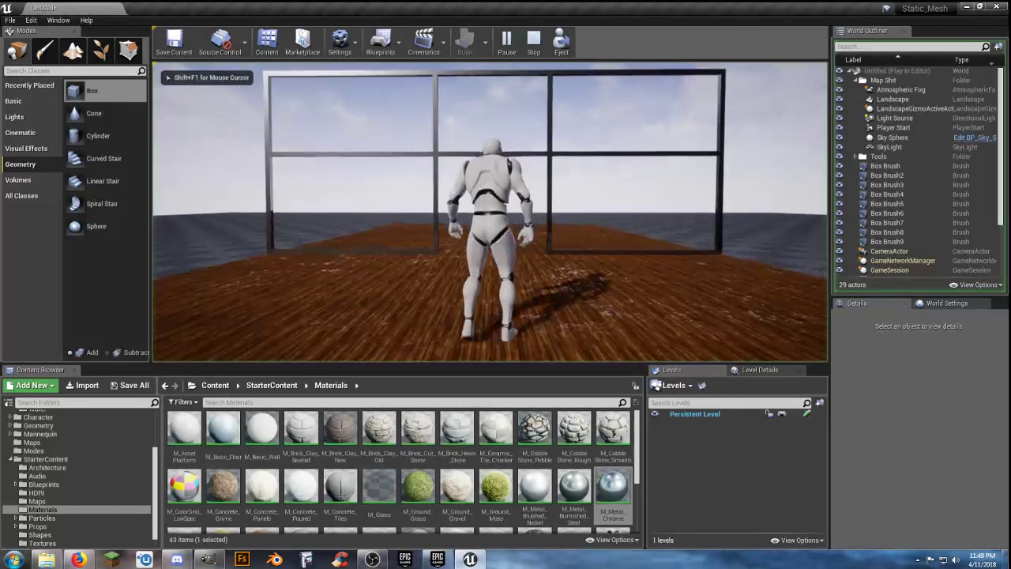
{"action": "key", "text": "w"}
{"action": "key", "text": "a"}
{"action": "key", "text": "w"}
{"action": "key", "text": "s"}
{"action": "key", "text": "w"}
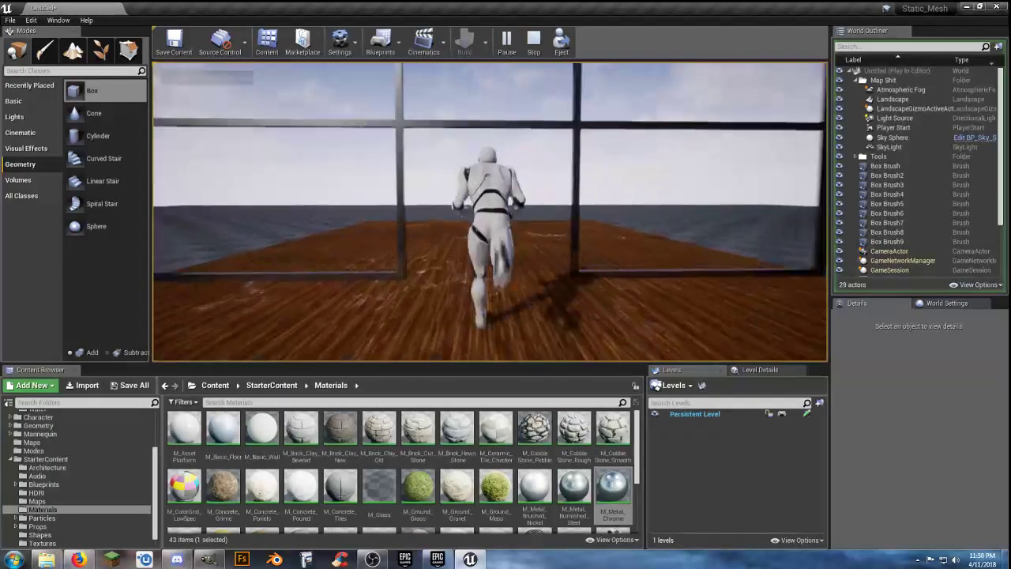
{"action": "key", "text": "s"}
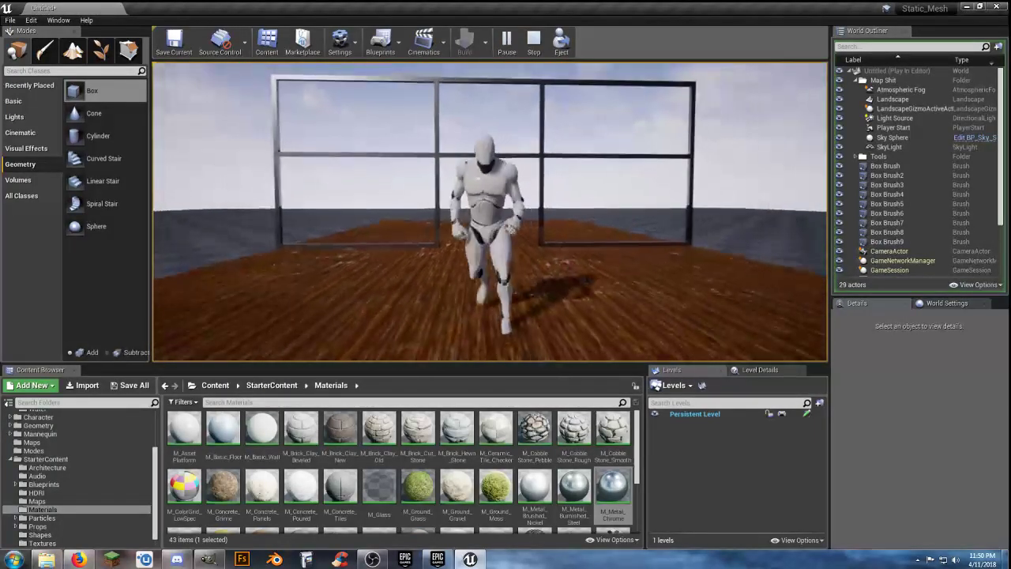
{"action": "key", "text": "w"}
{"action": "key", "text": "Escape"}
- Place a new box brush with the M_Glass material on the platform at the frame's central doorway
{"action": "right_click_drag", "start_coordinate": [490, 213], "coordinate": [490, 245]}
{"action": "key", "text": "s"}
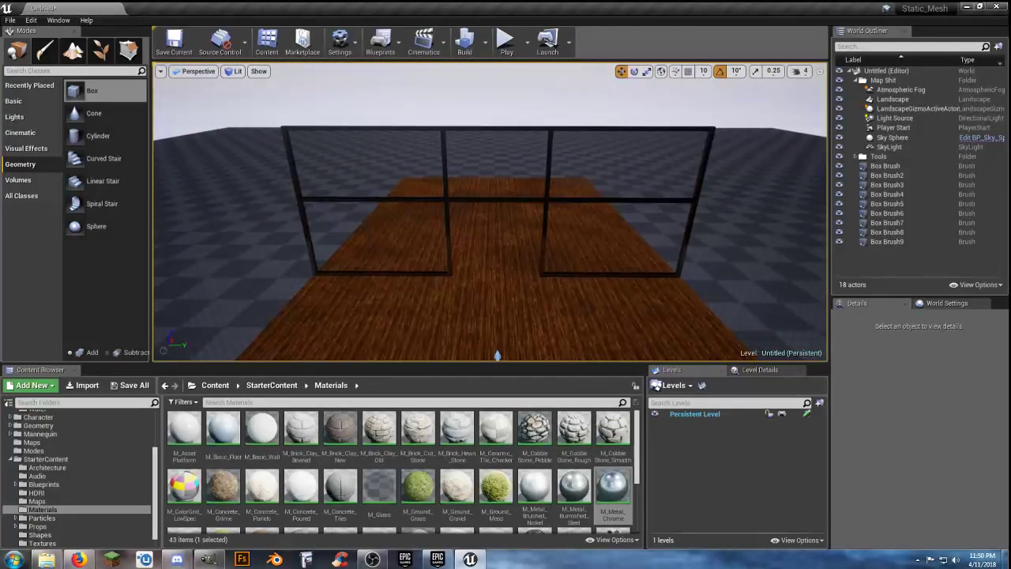
{"action": "key", "text": "w"}
{"action": "right_click_drag", "start_coordinate": [512, 256], "coordinate": [517, 304]}
{"action": "key", "text": "s"}
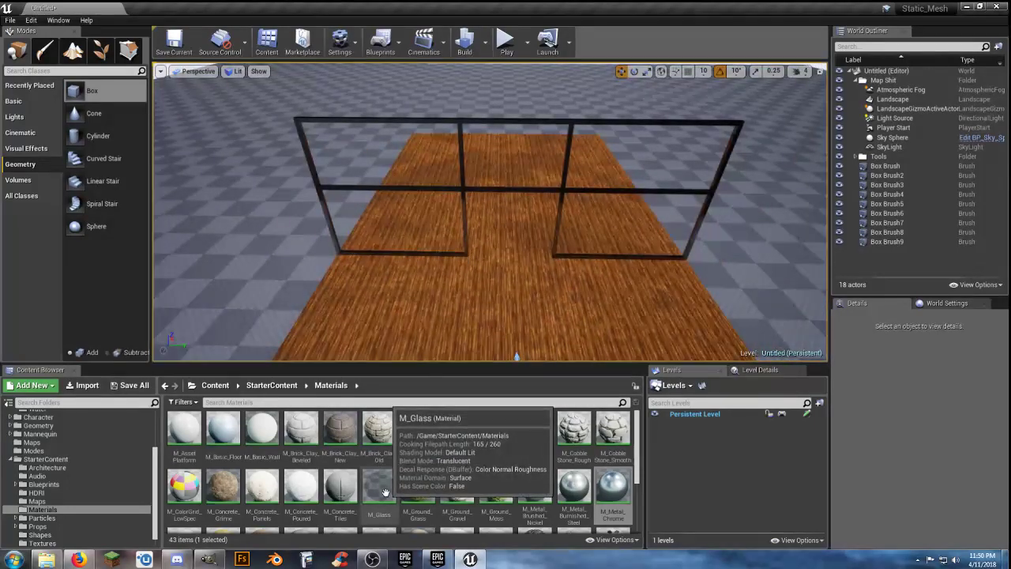
{"action": "left_click", "coordinate": [381, 488]}
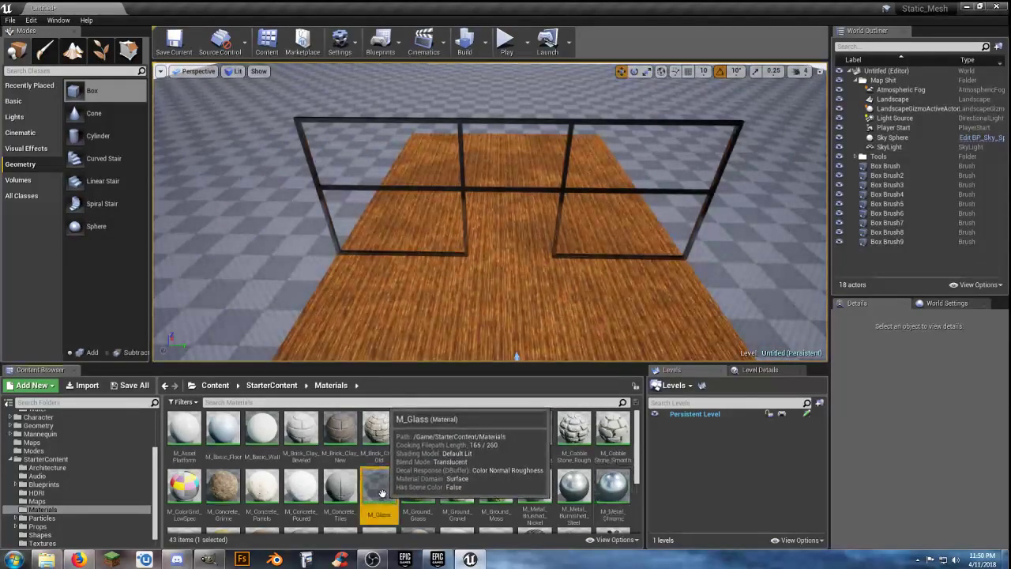
{"action": "left_click_drag", "start_coordinate": [79, 91], "coordinate": [430, 262]}
{"action": "left_click_drag", "start_coordinate": [505, 265], "coordinate": [505, 265]}
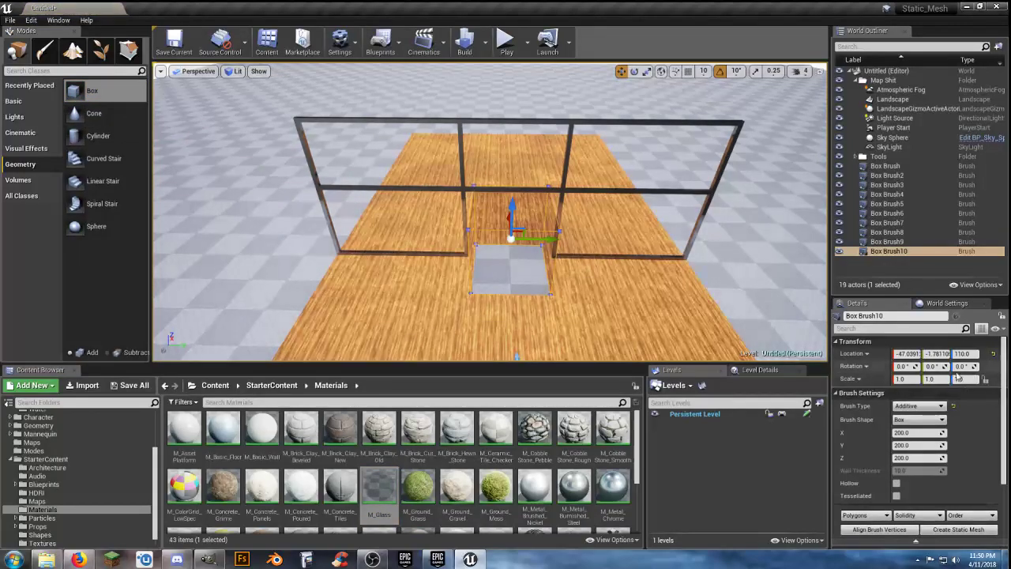
- Center the glass box at X 0 and Y 0 and raise it to a Z of about 224
{"action": "type", "text": "0"}
{"action": "key", "text": "Tab"}
{"action": "type", "text": "0"}
{"action": "key", "text": "Tab"}
{"action": "mouse_move", "coordinate": [439, 293]}
{"action": "right_mouse_down"}
{"action": "mouse_move", "coordinate": [454, 323]}
{"action": "mouse_move", "coordinate": [489, 328]}
{"action": "mouse_move", "coordinate": [491, 341]}
{"action": "mouse_move", "coordinate": [474, 313]}
{"action": "mouse_move", "coordinate": [439, 305]}
{"action": "mouse_move", "coordinate": [487, 297]}
{"action": "right_mouse_up"}
{"action": "key", "text": "w"}
{"action": "key", "text": "d"}
{"action": "key", "text": "s"}
{"action": "right_click_drag", "start_coordinate": [518, 250], "coordinate": [534, 231]}
{"action": "left_click_drag", "start_coordinate": [484, 234], "coordinate": [512, 264]}
{"action": "mouse_move", "coordinate": [512, 263]}
{"action": "right_mouse_down"}
{"action": "mouse_move", "coordinate": [525, 251]}
{"action": "mouse_move", "coordinate": [592, 273]}
{"action": "mouse_move", "coordinate": [538, 287]}
{"action": "right_mouse_up"}
{"action": "key", "text": "w"}
{"action": "key", "text": "a"}
{"action": "key", "text": "s"}
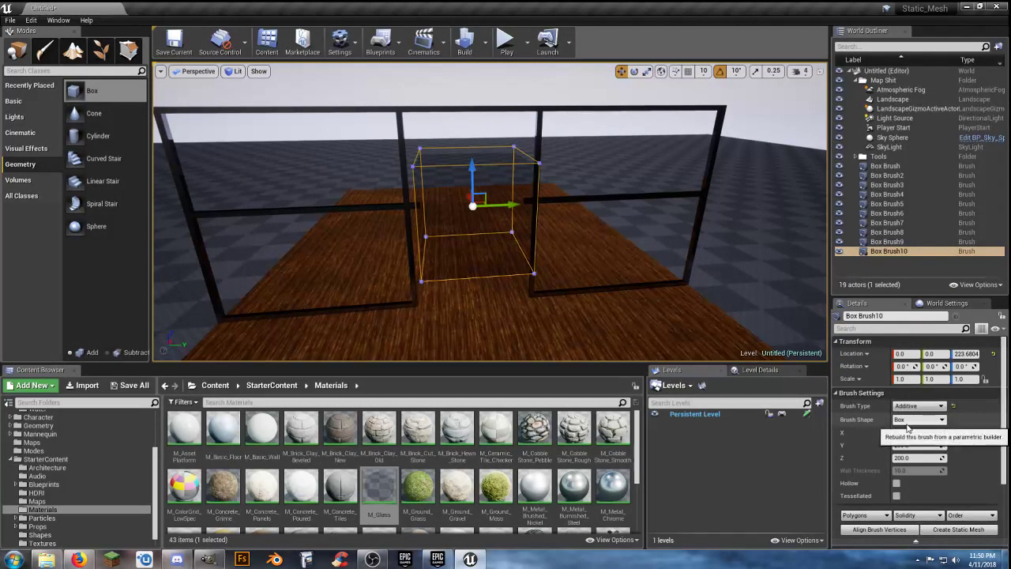
- Raise the glass box to a Z of about 320, into the upper opening between the two middle poles
{"action": "right_click_drag", "start_coordinate": [604, 271], "coordinate": [586, 271]}
{"action": "key", "text": "s"}
{"action": "right_click_drag", "start_coordinate": [554, 179], "coordinate": [537, 180]}
{"action": "key", "text": "s"}
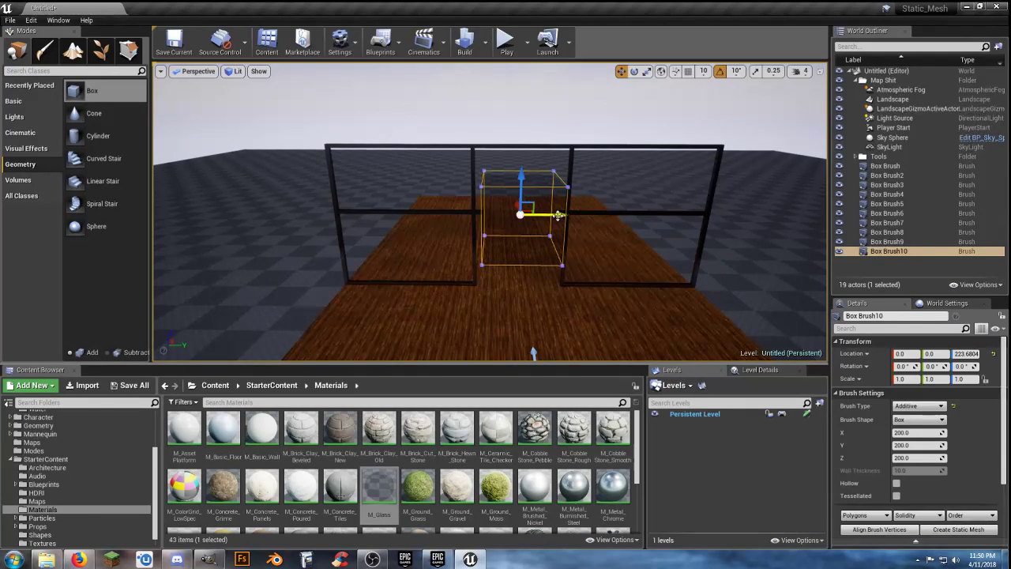
{"action": "mouse_move", "coordinate": [522, 180]}
{"action": "left_mouse_down"}
{"action": "mouse_move", "coordinate": [521, 152]}
{"action": "mouse_move", "coordinate": [505, 218]}
{"action": "left_mouse_up"}
{"action": "key", "text": "w"}
{"action": "right_click_drag", "start_coordinate": [496, 252], "coordinate": [496, 253]}
{"action": "key", "text": "a"}
{"action": "left_click_drag", "start_coordinate": [548, 142], "coordinate": [548, 134]}
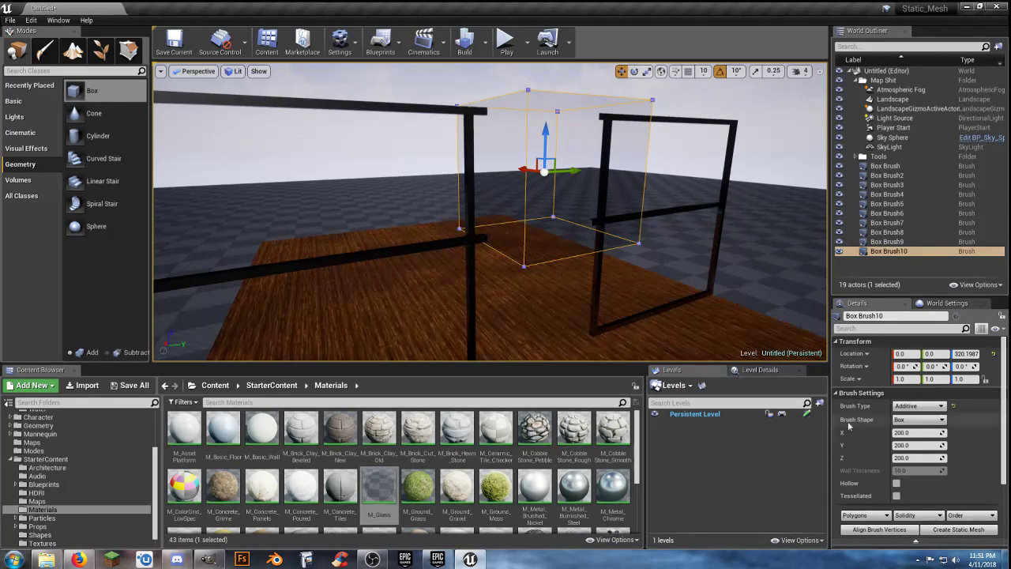
- Thin the glass box into a panel with an X size of 5
{"action": "left_click", "coordinate": [917, 433]}
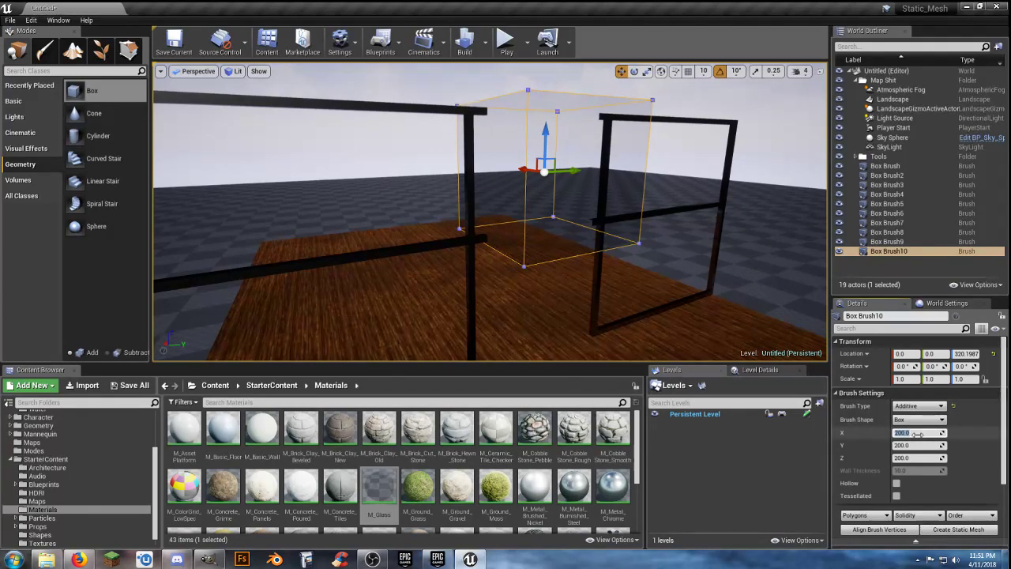
{"action": "type", "text": "5"}
{"action": "key", "text": "Tab"}
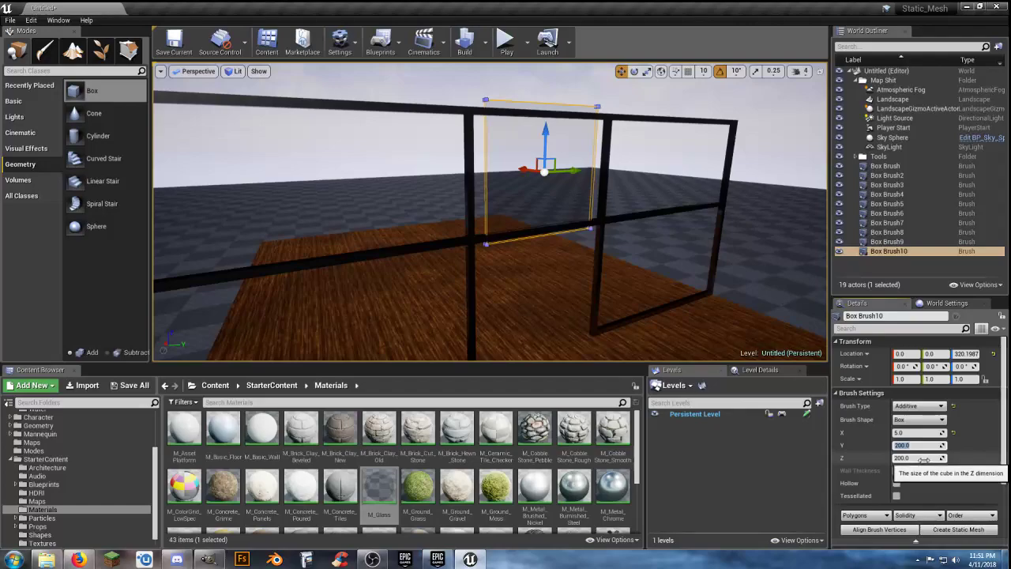
- Widen the glass panel between the middle poles, entering a Y size of 210 and raising it to 230
{"action": "right_click_drag", "start_coordinate": [571, 242], "coordinate": [569, 241]}
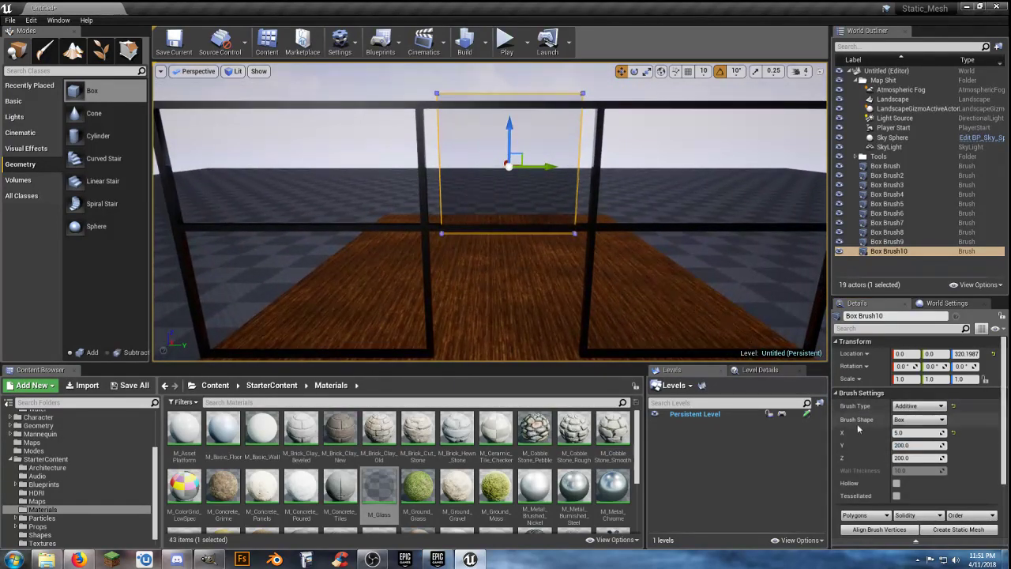
{"action": "left_click", "coordinate": [914, 445]}
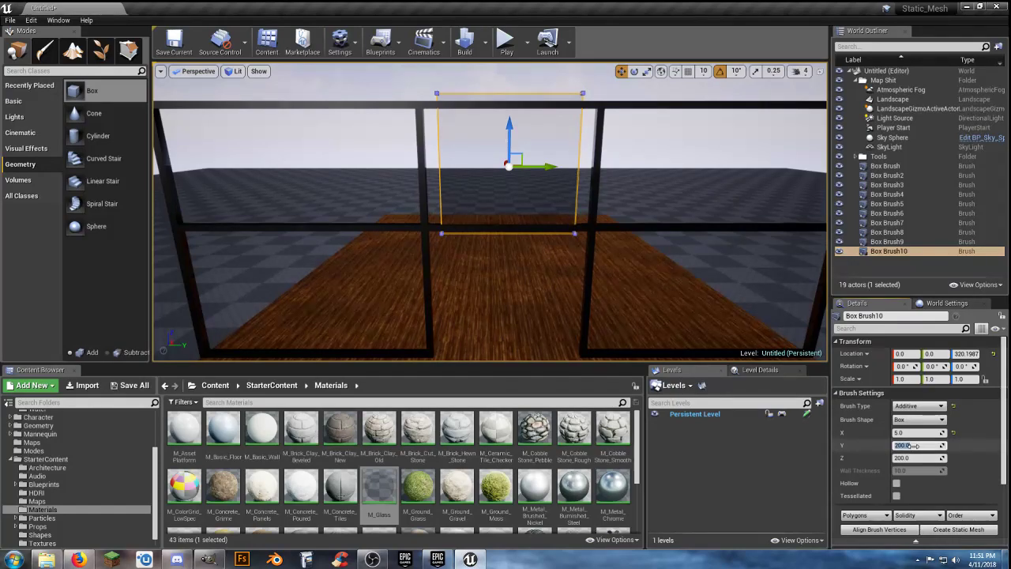
{"action": "type", "text": "210"}
{"action": "key", "text": "Tab"}
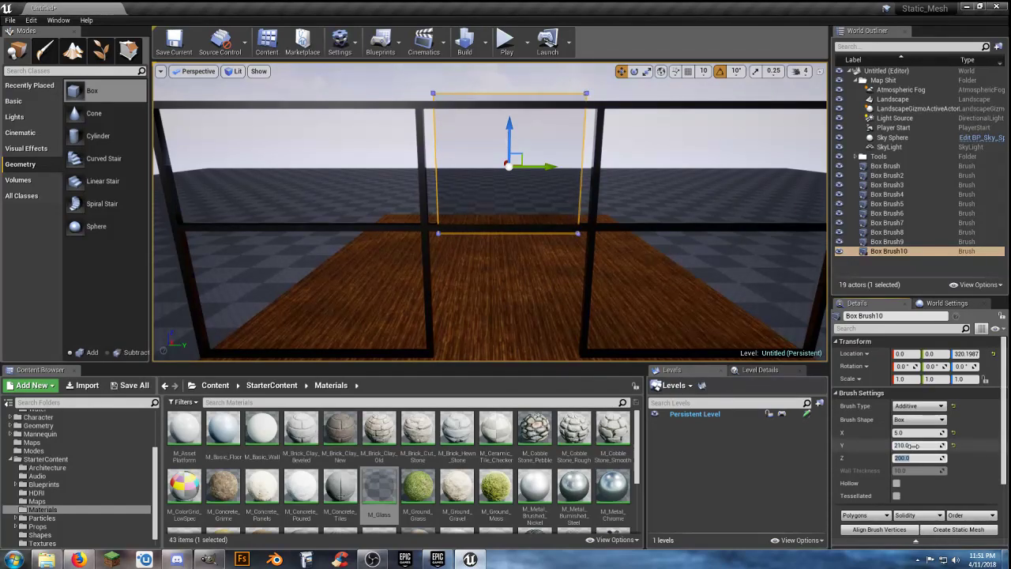
{"action": "left_click", "coordinate": [910, 446]}
{"action": "key", "text": "Tab"}
{"action": "left_click", "coordinate": [912, 446]}
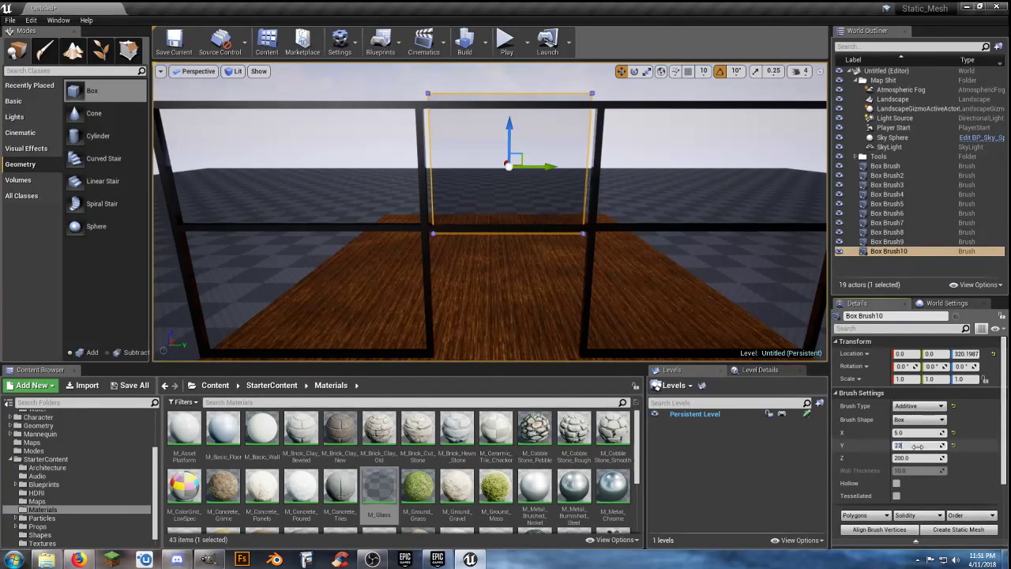
{"action": "key", "text": "Tab"}
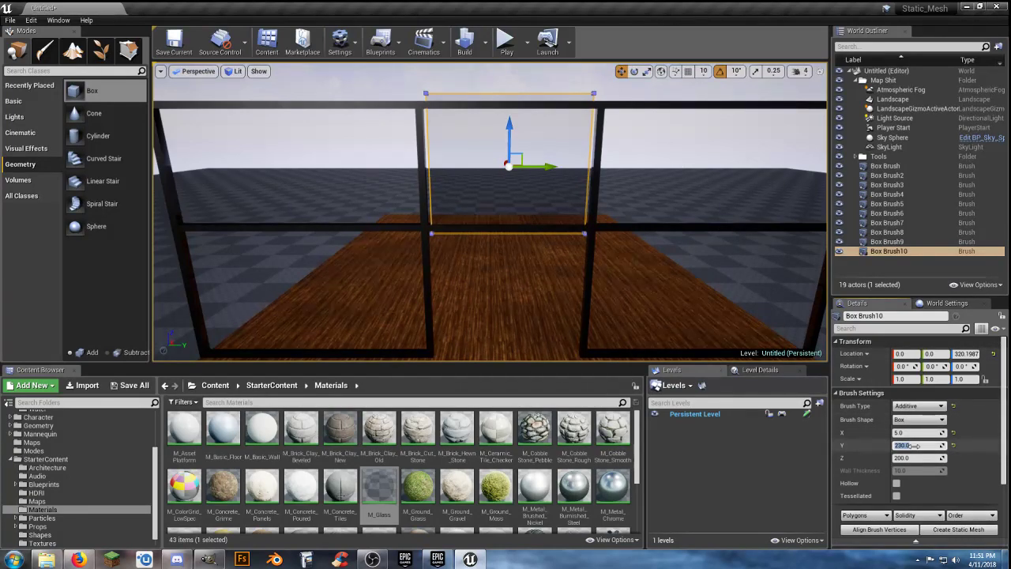
- Increase the glass panel's Y size to 240 and further to 250, checking its fit against the poles
{"action": "left_click", "coordinate": [912, 446]}
{"action": "type", "text": "240"}
{"action": "key", "text": "Tab"}
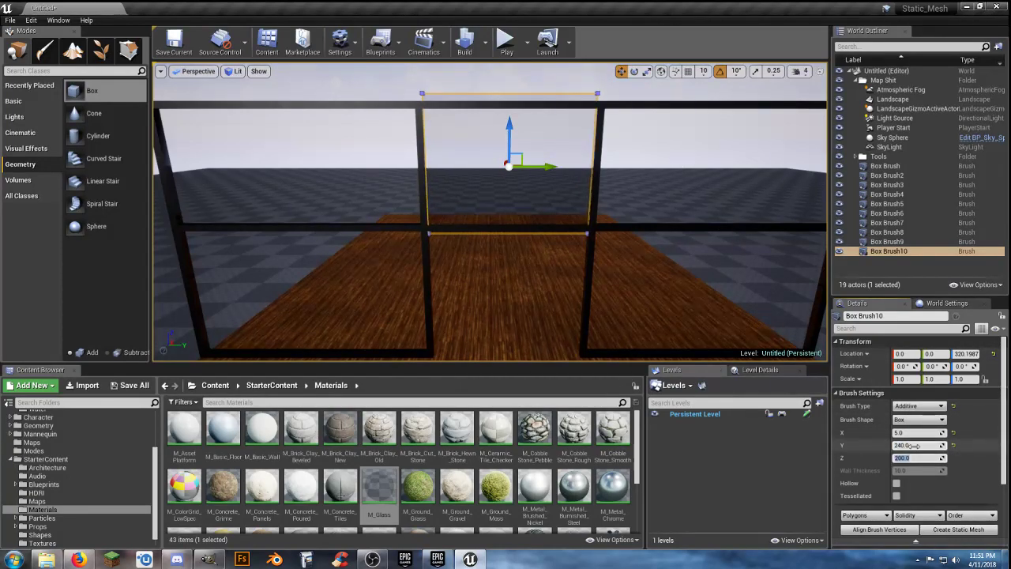
{"action": "left_click", "coordinate": [914, 446]}
{"action": "key", "text": "Tab"}
{"action": "right_click_drag", "start_coordinate": [622, 284], "coordinate": [640, 272]}
{"action": "key", "text": "w"}
{"action": "key", "text": "s"}
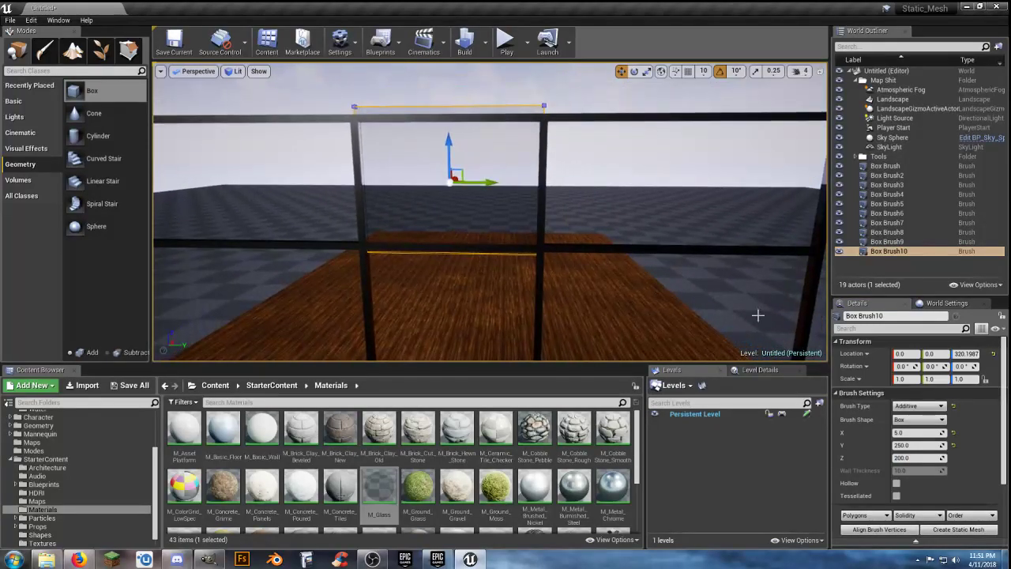
- Reduce the glass panel's Y size to 245
{"action": "left_click", "coordinate": [916, 445]}
{"action": "type", "text": "245"}
{"action": "key", "text": "Tab"}
- Check the panel's edge against the pole and reduce its Y size to 240
{"action": "key", "text": "a"}
{"action": "right_click_drag", "start_coordinate": [583, 280], "coordinate": [668, 323]}
{"action": "key", "text": "w"}
{"action": "key", "text": "w"}
{"action": "key", "text": "s"}
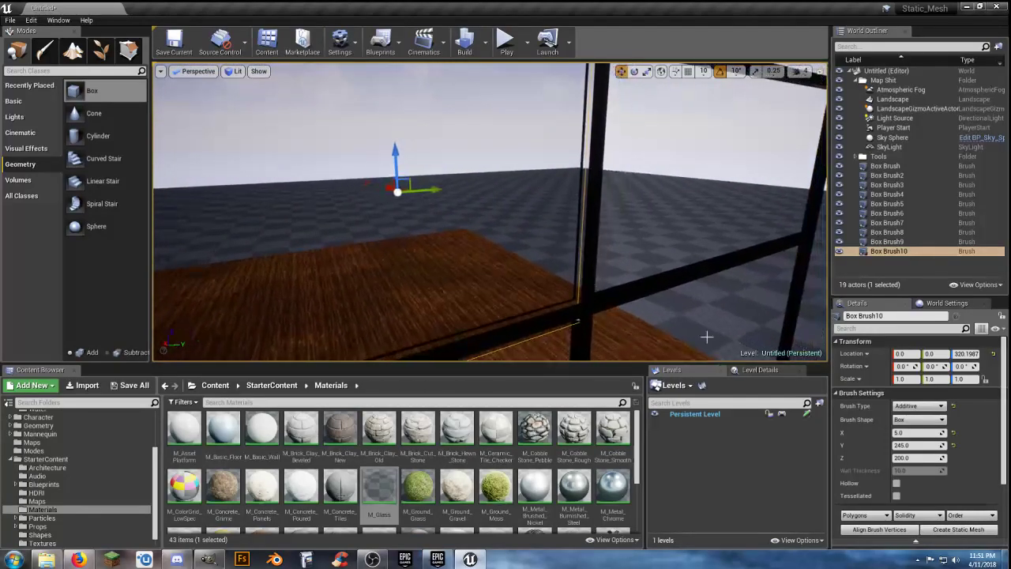
{"action": "left_click", "coordinate": [909, 446]}
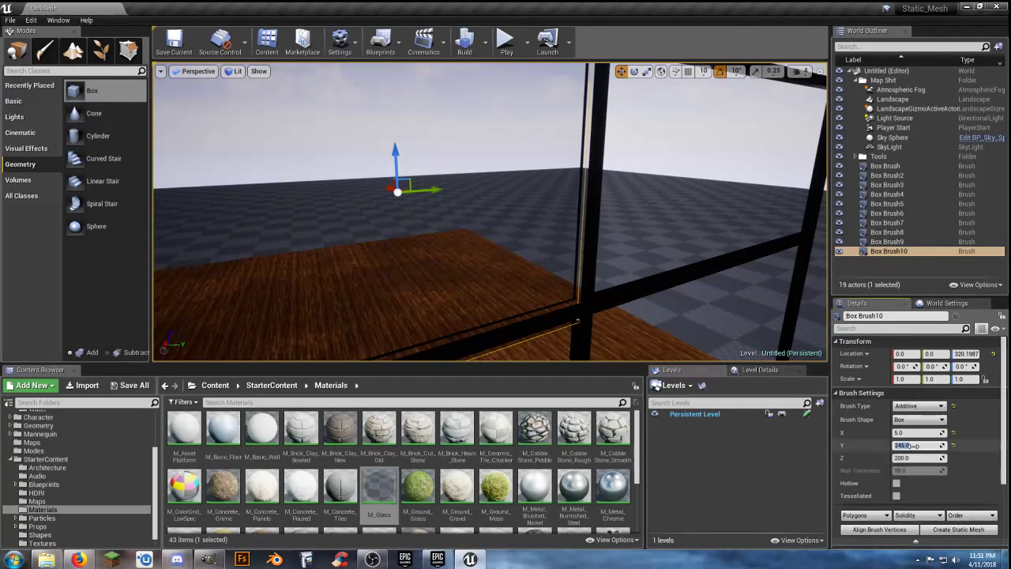
{"action": "key", "text": "Tab"}
- Increase the glass panel's height to a Z size of 235
{"action": "right_click_drag", "start_coordinate": [624, 292], "coordinate": [509, 289]}
{"action": "key", "text": "s"}
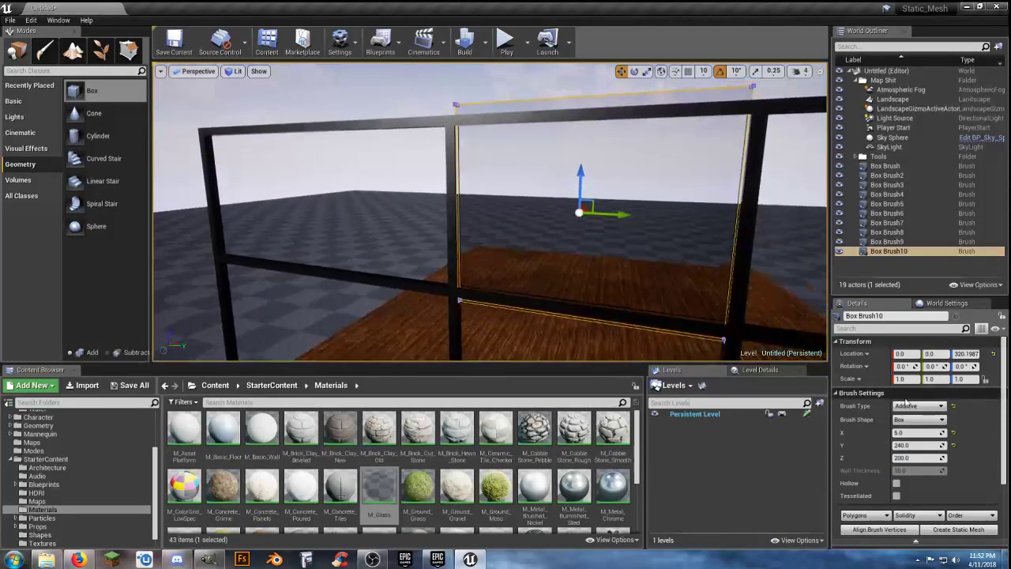
{"action": "left_click", "coordinate": [915, 456]}
{"action": "type", "text": "235"}
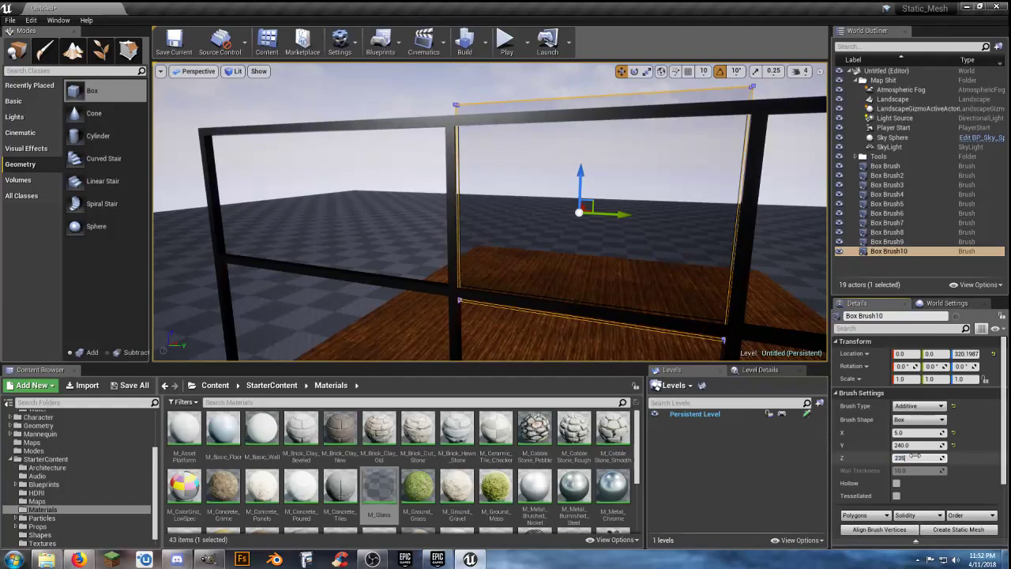
{"action": "key", "text": "Return"}
- Narrow the glass panel to a Y size of 235
{"action": "right_click_drag", "start_coordinate": [580, 275], "coordinate": [595, 282]}
{"action": "left_click", "coordinate": [929, 446]}
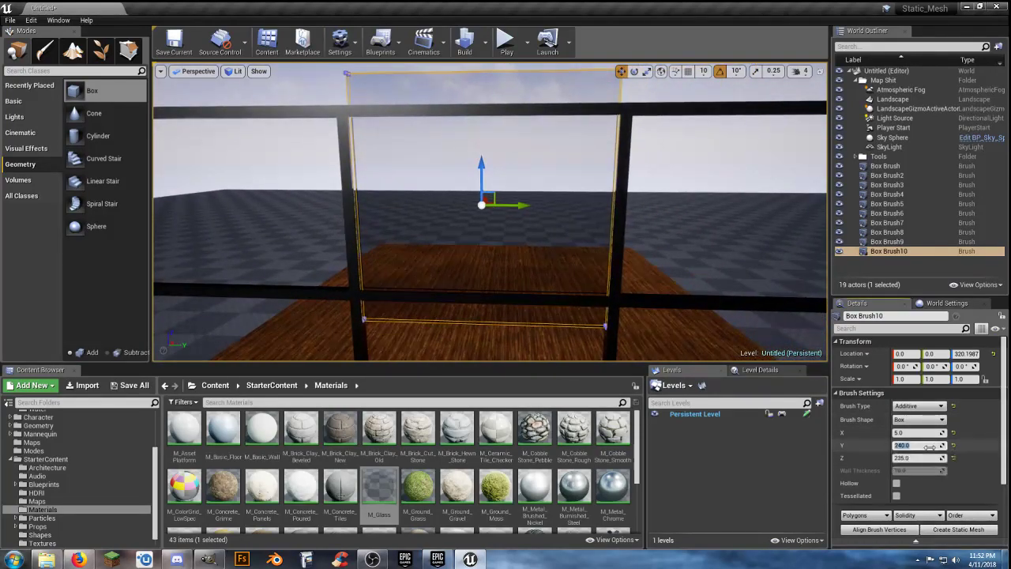
{"action": "type", "text": "235"}
{"action": "key", "text": "Tab"}
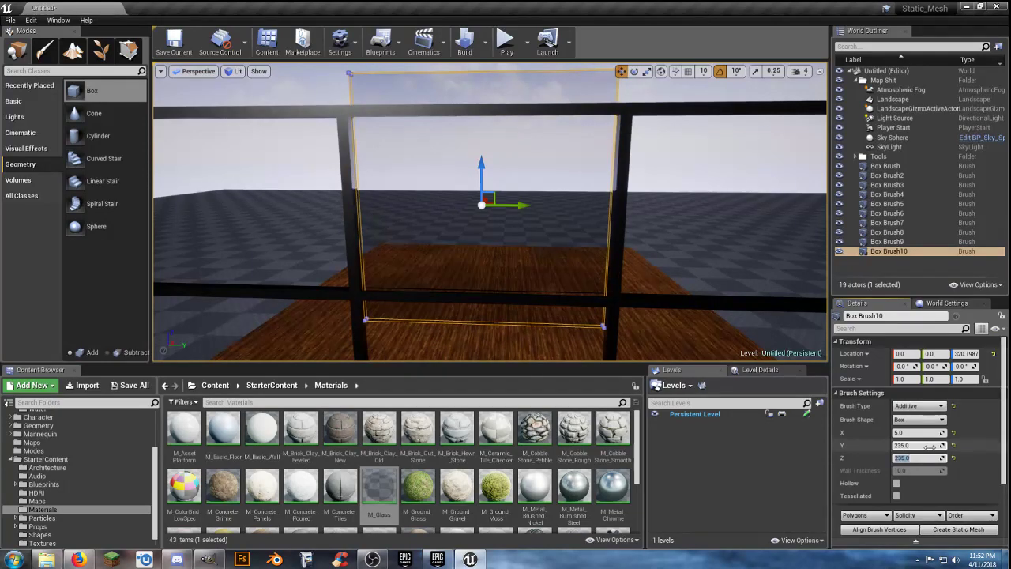
- Try shifting the glass panel sideways by nudging it along Y and entering a Y location of 82
{"action": "key", "text": "a"}
{"action": "mouse_move", "coordinate": [490, 257]}
{"action": "right_mouse_down"}
{"action": "mouse_move", "coordinate": [534, 260]}
{"action": "mouse_move", "coordinate": [500, 192]}
{"action": "right_mouse_up"}
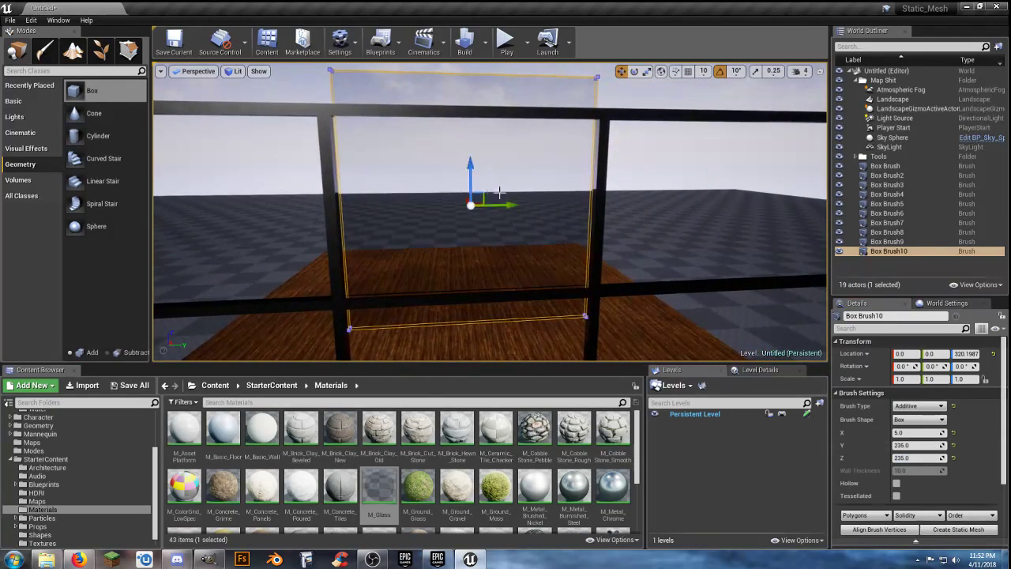
{"action": "left_click_drag", "start_coordinate": [506, 205], "coordinate": [505, 204]}
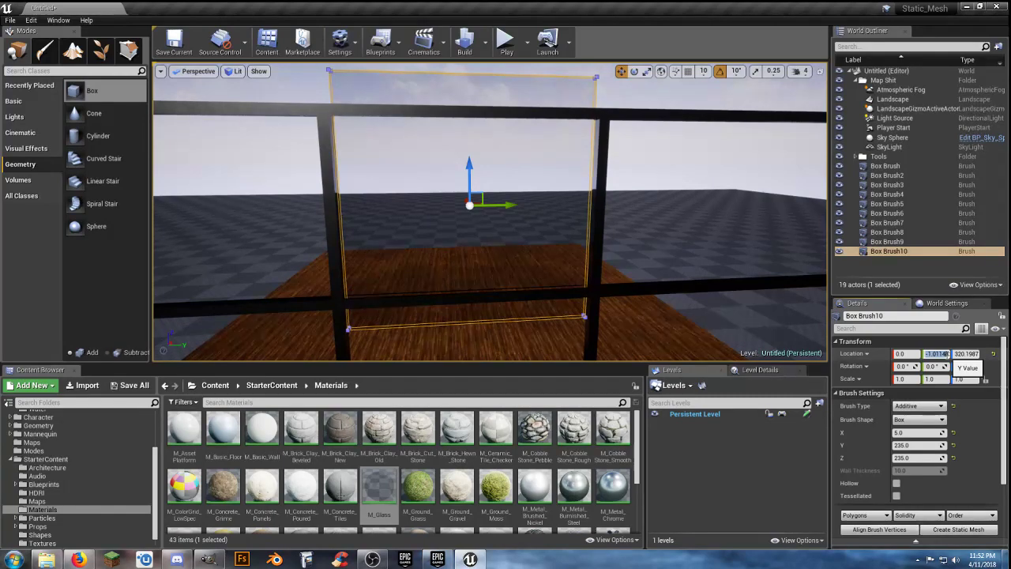
{"action": "type", "text": "82"}
{"action": "key", "text": "Tab"}
{"action": "mouse_move", "coordinate": [624, 266]}
{"action": "right_mouse_down"}
{"action": "mouse_move", "coordinate": [596, 299]}
{"action": "mouse_move", "coordinate": [620, 300]}
{"action": "mouse_move", "coordinate": [623, 266]}
{"action": "right_mouse_up"}
{"action": "key", "text": "s"}
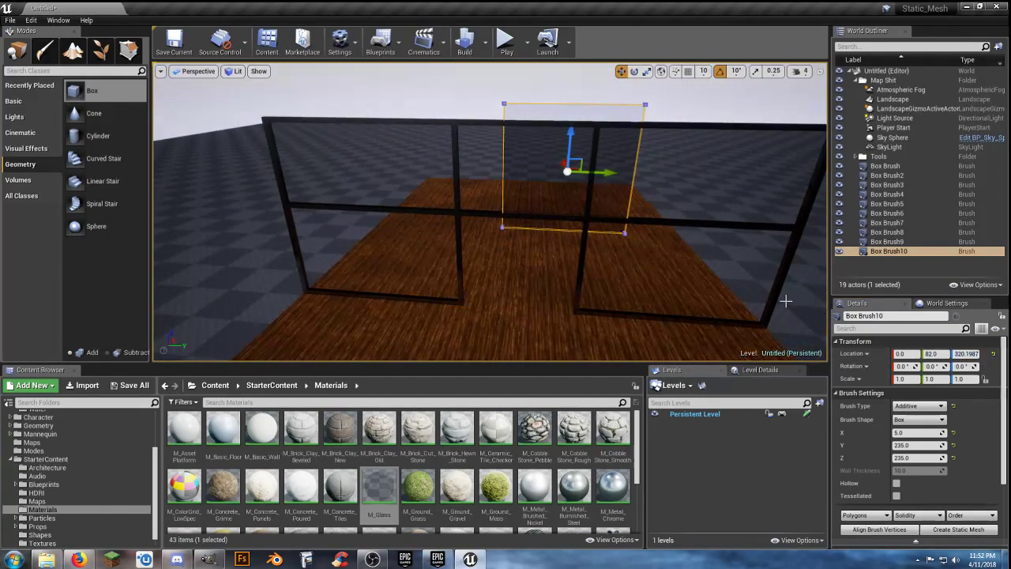
- Center the glass panel between the middle poles again with a Y location of 0
{"action": "left_click", "coordinate": [933, 354]}
{"action": "type", "text": "0"}
{"action": "key", "text": "Return"}
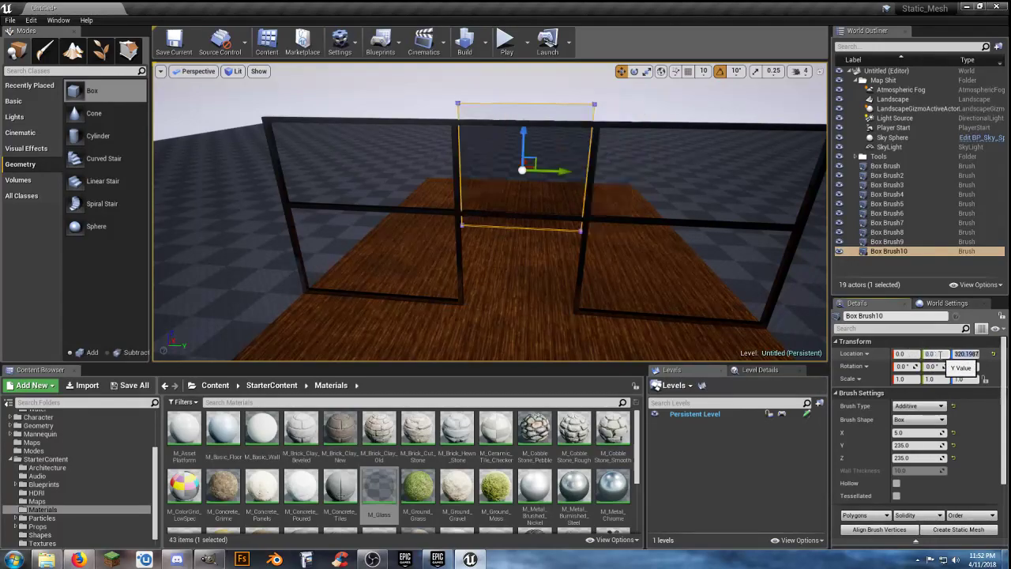
- Set the glass panel's Y size to 239 so it spans the gap between the two middle poles
{"action": "mouse_move", "coordinate": [553, 284]}
{"action": "right_mouse_down"}
{"action": "mouse_move", "coordinate": [545, 277]}
{"action": "mouse_move", "coordinate": [556, 269]}
{"action": "mouse_move", "coordinate": [531, 243]}
{"action": "mouse_move", "coordinate": [466, 248]}
{"action": "mouse_move", "coordinate": [561, 251]}
{"action": "mouse_move", "coordinate": [485, 256]}
{"action": "right_mouse_up"}
{"action": "key", "text": "w"}
{"action": "key", "text": "a"}
{"action": "key", "text": "s"}
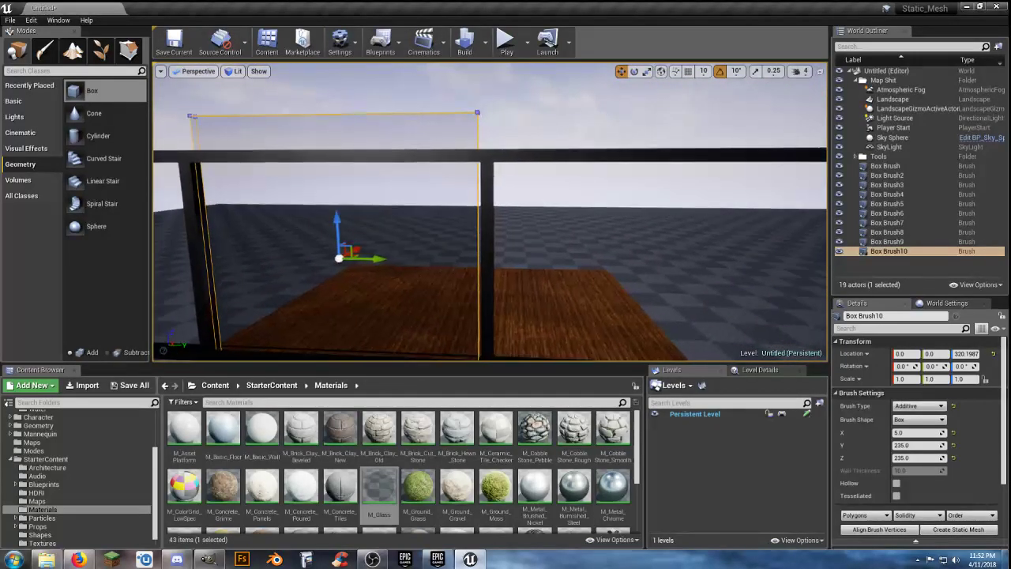
{"action": "left_click", "coordinate": [915, 446]}
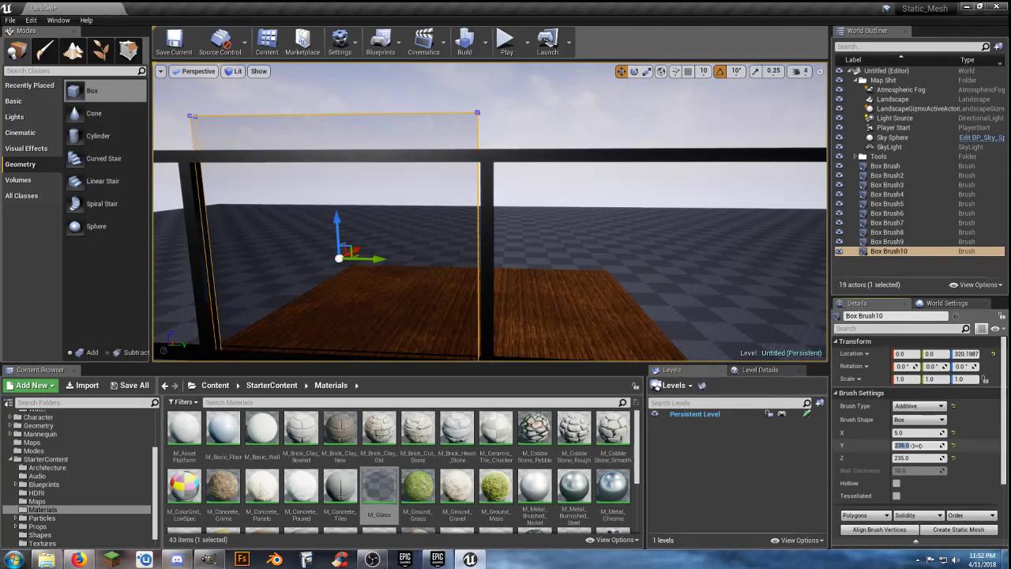
{"action": "key", "text": "Tab"}
{"action": "left_click", "coordinate": [915, 446]}
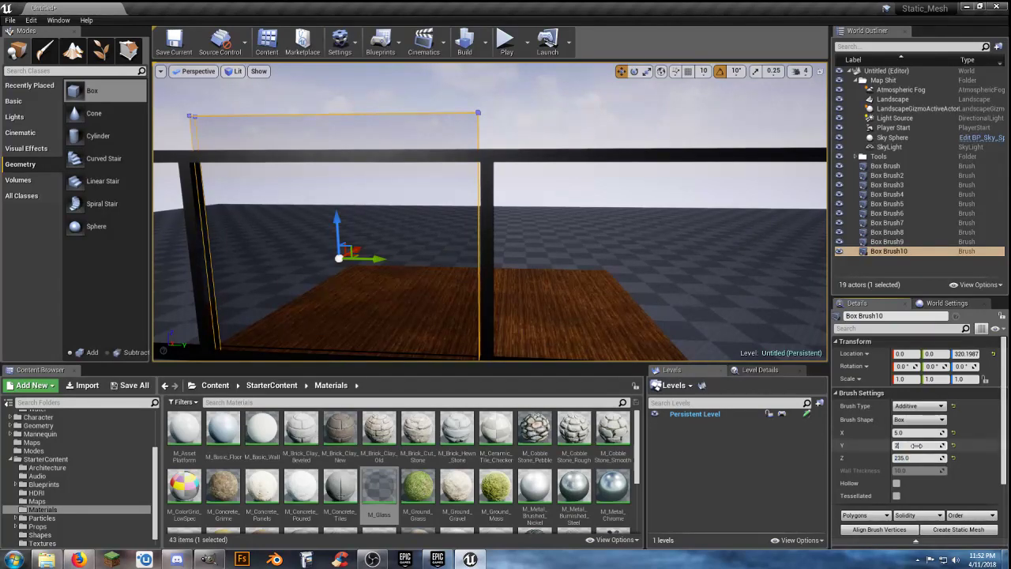
{"action": "key", "text": "Tab"}
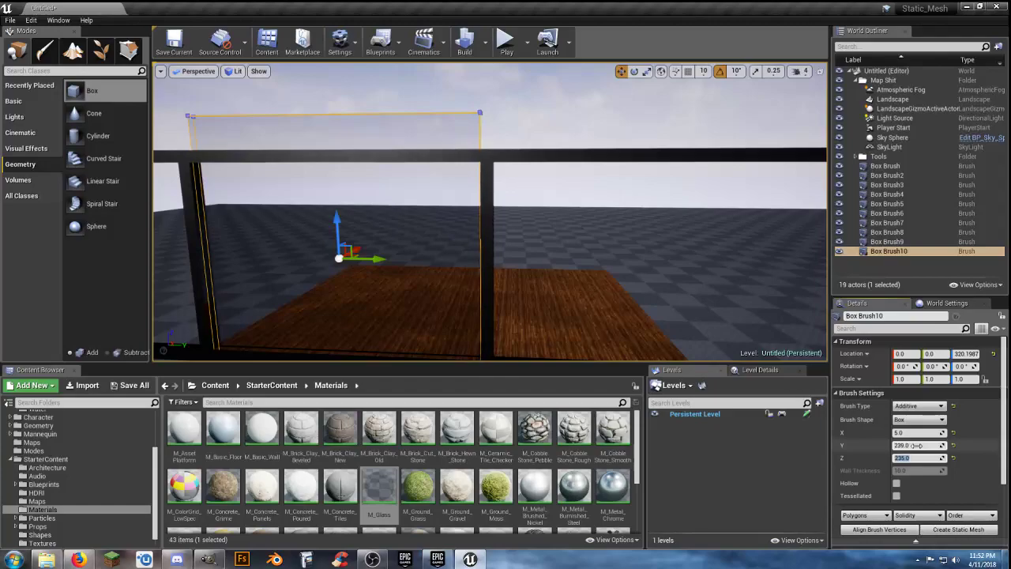
- Reduce the glass panel's height to a Z size of 200
{"action": "mouse_move", "coordinate": [521, 273]}
{"action": "right_mouse_down"}
{"action": "mouse_move", "coordinate": [545, 270]}
{"action": "mouse_move", "coordinate": [521, 274]}
{"action": "mouse_move", "coordinate": [540, 289]}
{"action": "mouse_move", "coordinate": [537, 281]}
{"action": "mouse_move", "coordinate": [627, 280]}
{"action": "right_mouse_up"}
{"action": "right_click_drag", "start_coordinate": [560, 284], "coordinate": [560, 285]}
{"action": "left_click", "coordinate": [921, 458]}
{"action": "type", "text": "200"}
{"action": "key", "text": "Return"}
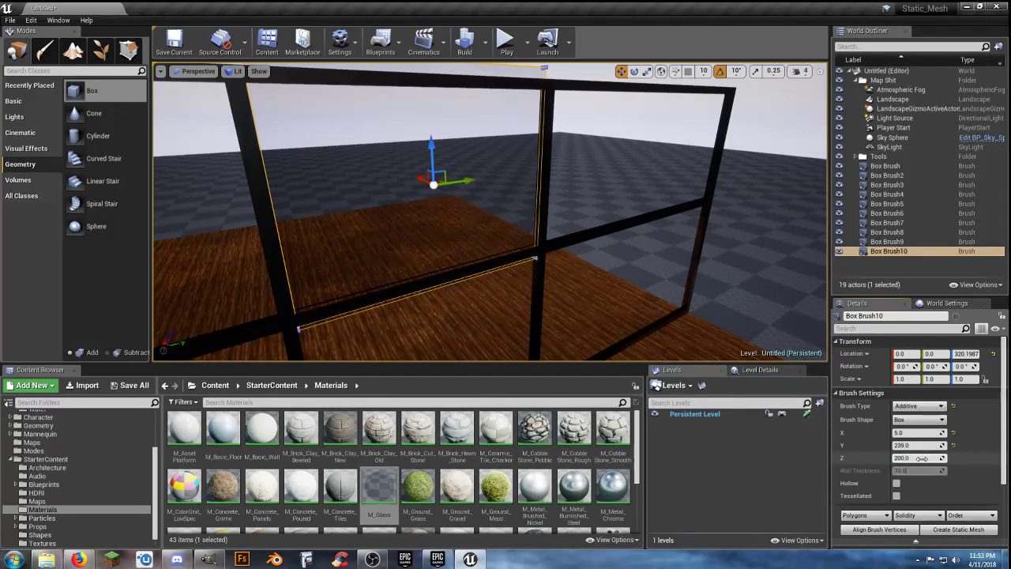
- Lower the glass panel's Z size to 180 and further to 140
{"action": "left_click", "coordinate": [922, 457]}
{"action": "type", "text": "1"}
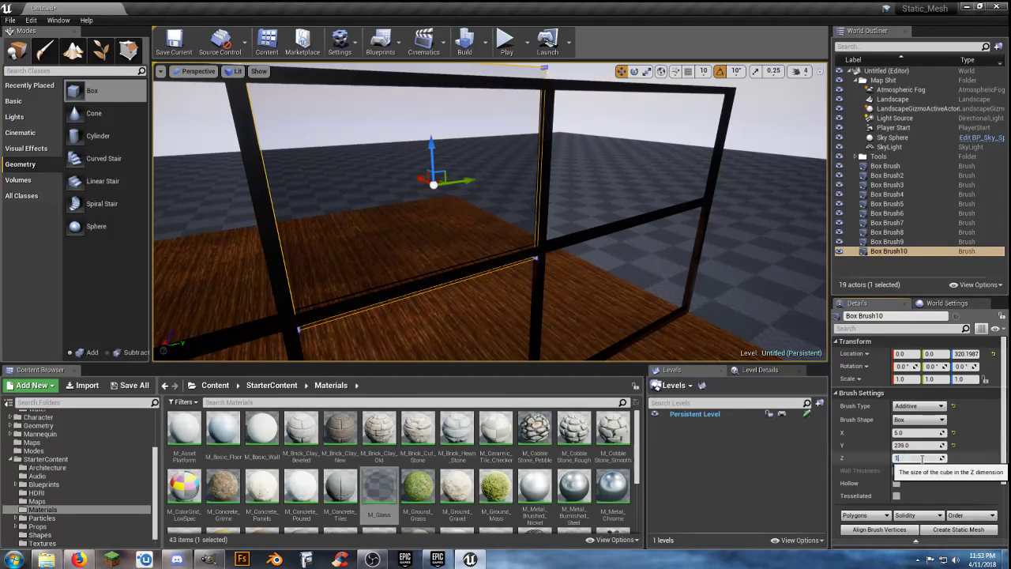
{"action": "key", "text": "Return"}
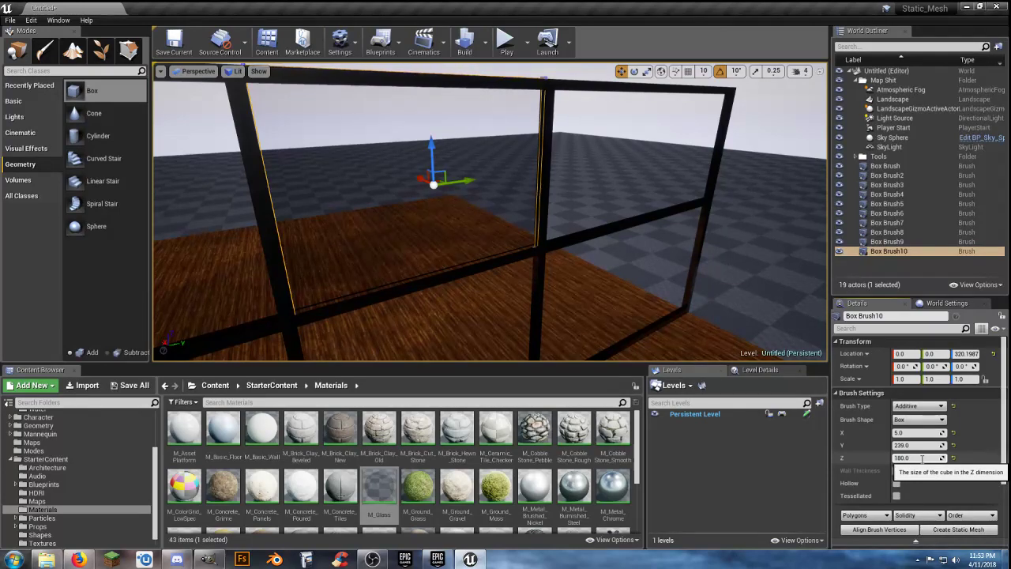
{"action": "left_click", "coordinate": [922, 457]}
{"action": "type", "text": "1"}
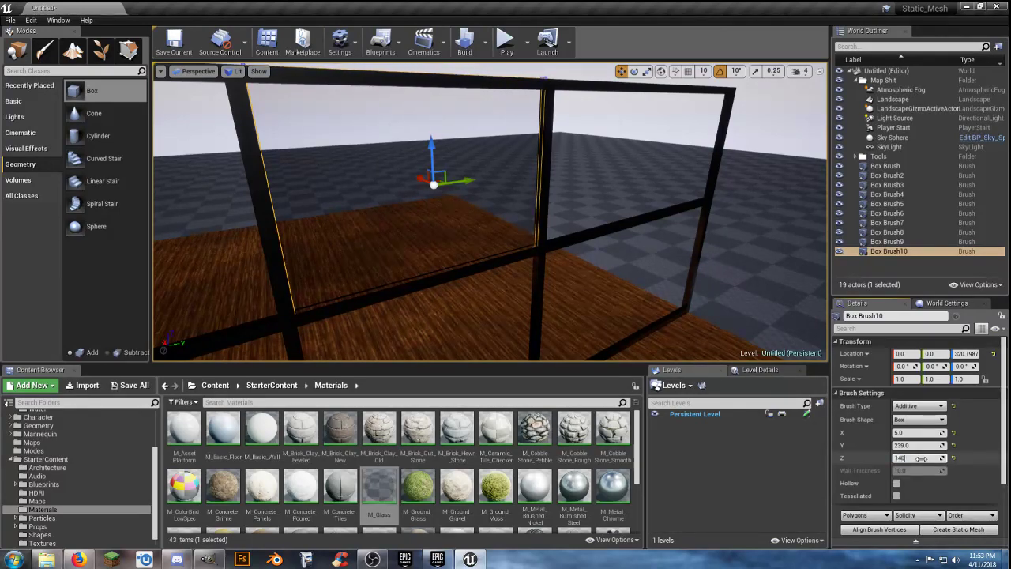
{"action": "type", "text": "40"}
{"action": "key", "text": "Return"}
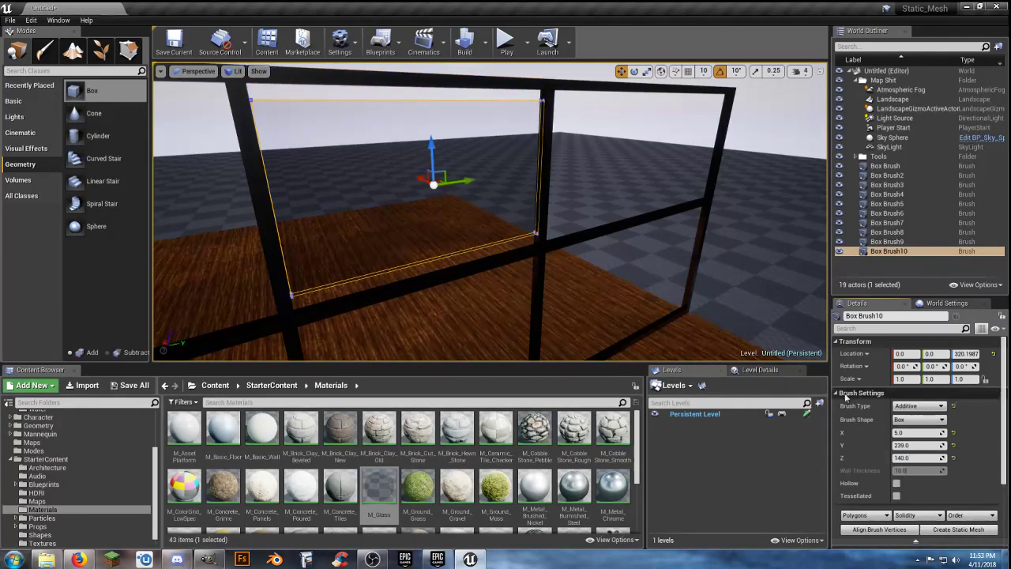
- Set the glass panel's Z size to 150
{"action": "left_click", "coordinate": [916, 458]}
{"action": "type", "text": "15"}
{"action": "key", "text": "Return"}
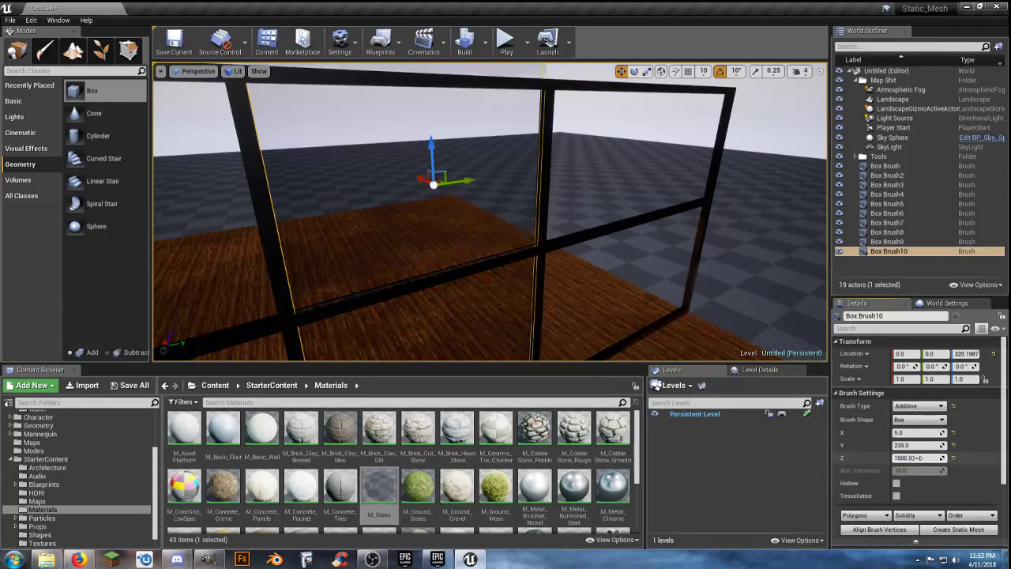
{"action": "left_click", "coordinate": [918, 457]}
{"action": "type", "text": "150"}
{"action": "key", "text": "Return"}
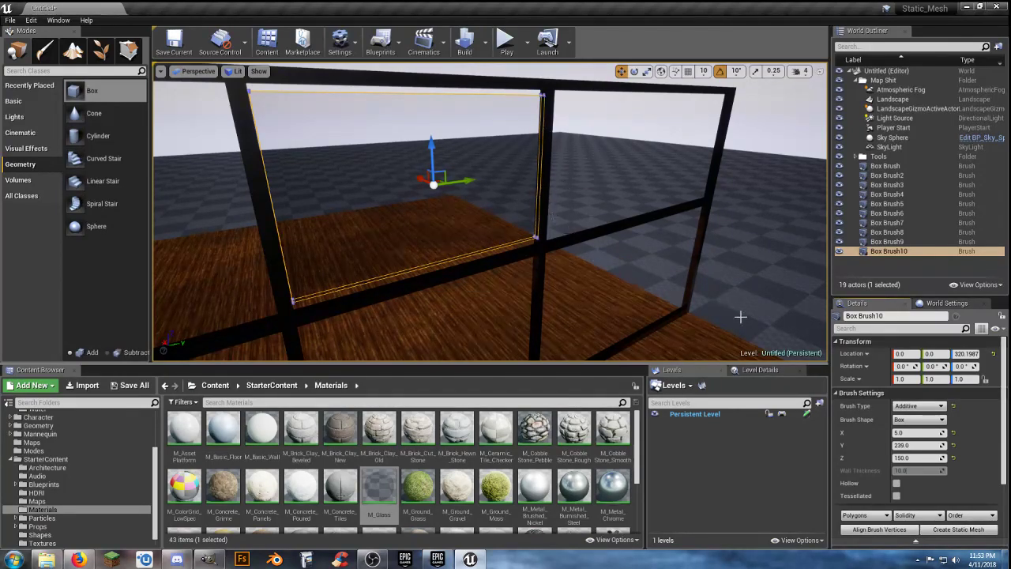
- Increase the glass panel's Z size to 155 and further to 158
{"action": "left_click", "coordinate": [915, 458]}
{"action": "type", "text": "155"}
{"action": "key", "text": "Tab"}
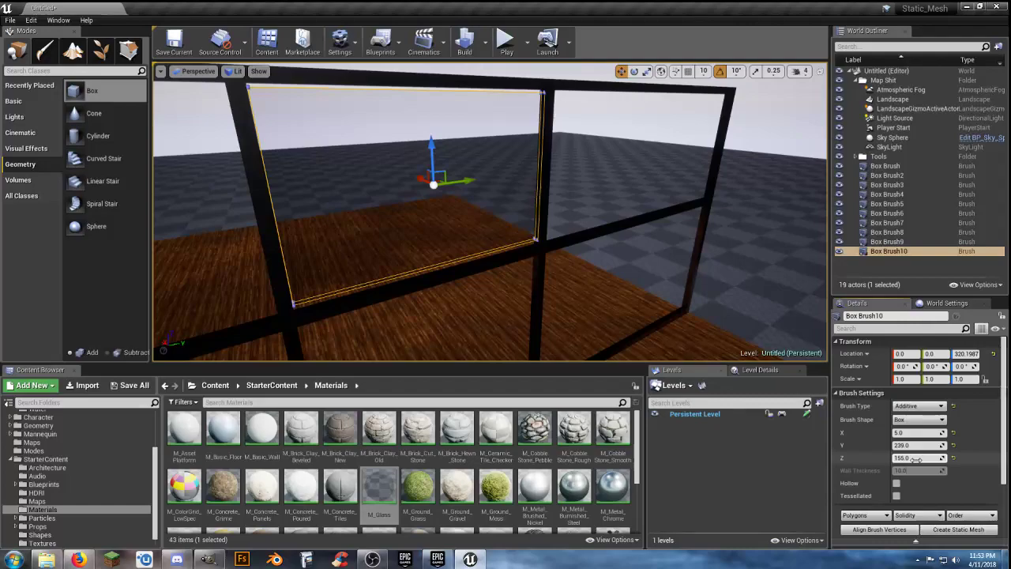
{"action": "type", "text": "158"}
{"action": "key", "text": "Return"}
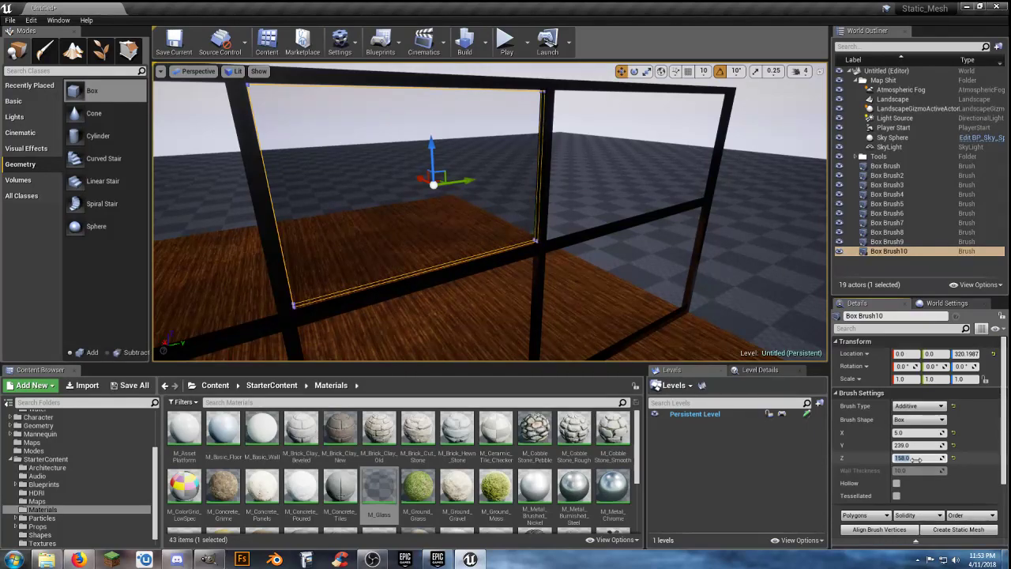
- Set the glass panel's Z size to 160 to match the height of the upper opening
{"action": "left_click", "coordinate": [913, 459]}
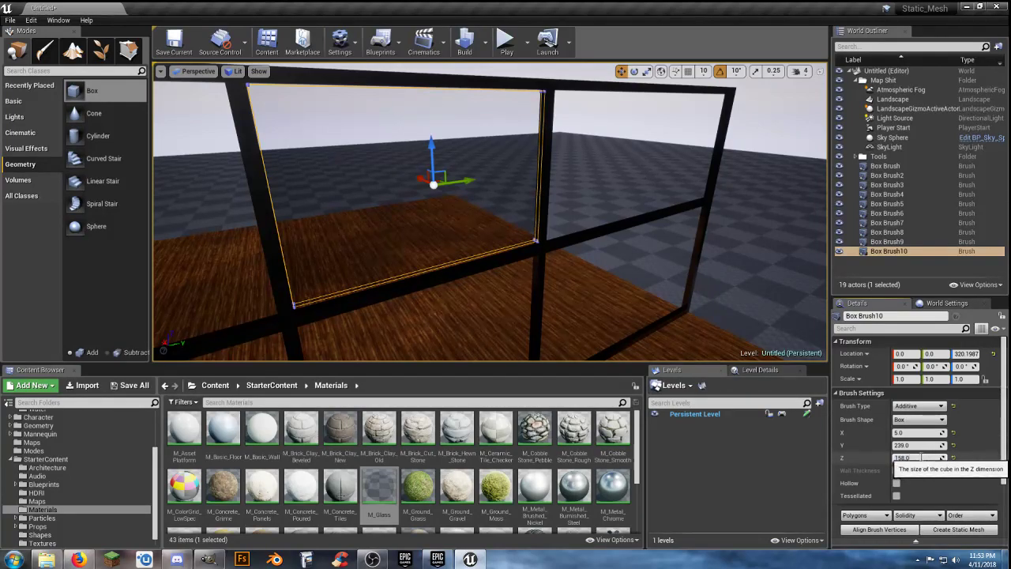
{"action": "double_click", "coordinate": [910, 458]}
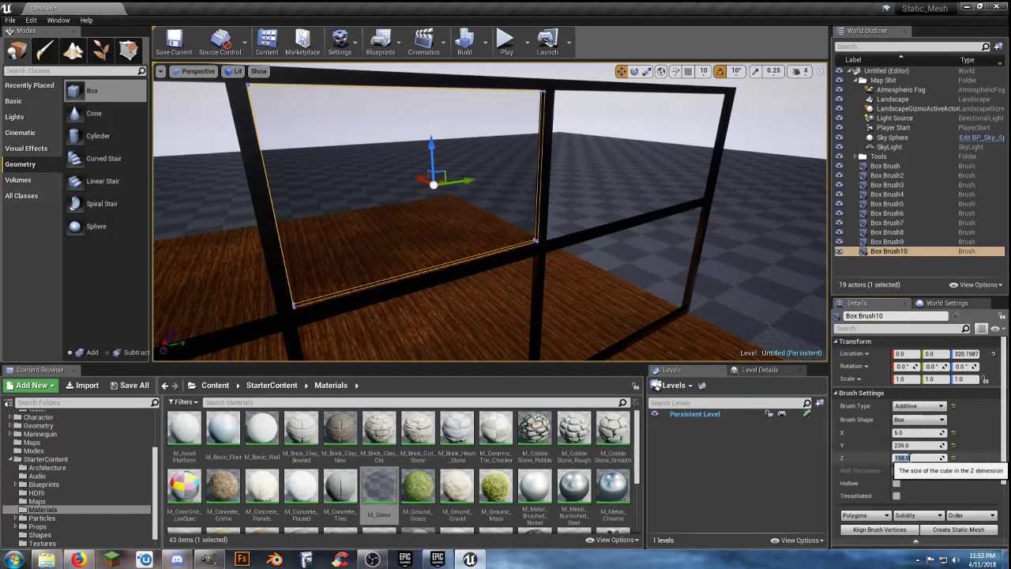
{"action": "type", "text": "160"}
{"action": "key", "text": "Return"}
- Check the panel's top edge against the upper crossbar and set its Z location to 315
{"action": "mouse_move", "coordinate": [542, 341]}
{"action": "right_mouse_down"}
{"action": "mouse_move", "coordinate": [555, 338]}
{"action": "mouse_move", "coordinate": [620, 229]}
{"action": "mouse_move", "coordinate": [624, 304]}
{"action": "mouse_move", "coordinate": [659, 348]}
{"action": "mouse_move", "coordinate": [632, 150]}
{"action": "mouse_move", "coordinate": [458, 146]}
{"action": "mouse_move", "coordinate": [514, 309]}
{"action": "right_mouse_up"}
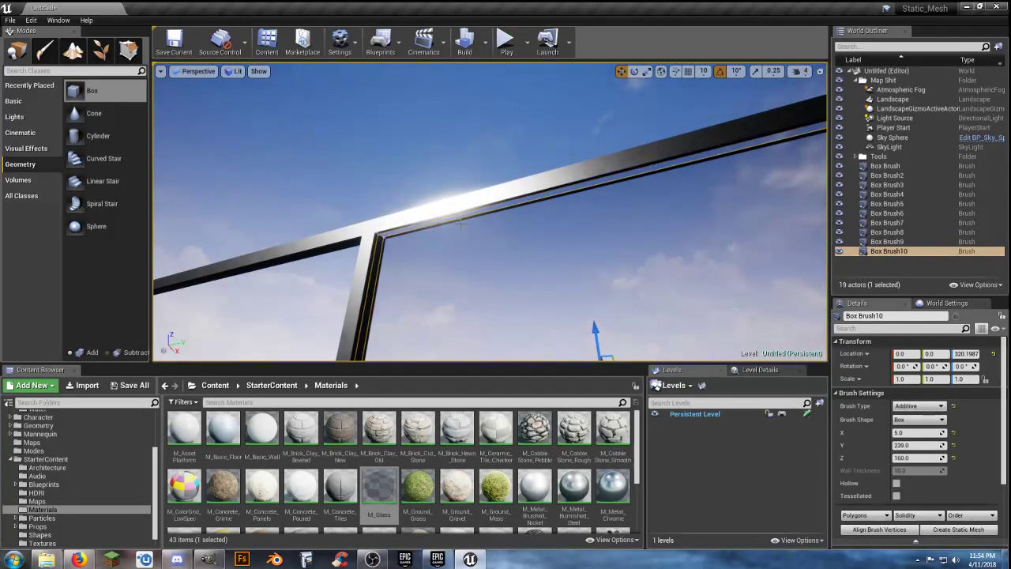
{"action": "mouse_move", "coordinate": [698, 158]}
{"action": "right_mouse_down"}
{"action": "mouse_move", "coordinate": [671, 198]}
{"action": "mouse_move", "coordinate": [699, 339]}
{"action": "mouse_move", "coordinate": [688, 335]}
{"action": "mouse_move", "coordinate": [657, 214]}
{"action": "mouse_move", "coordinate": [670, 190]}
{"action": "right_mouse_up"}
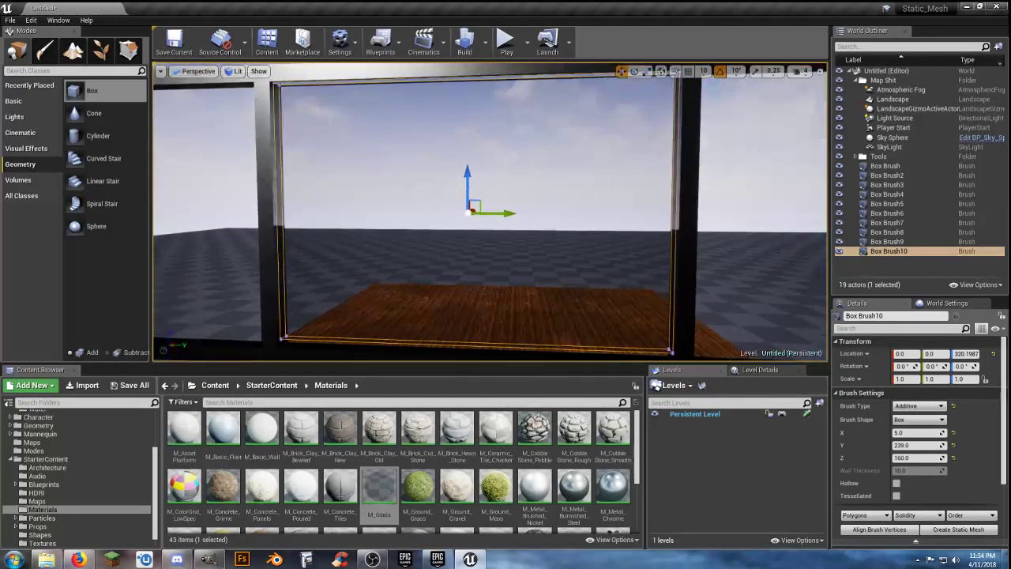
{"action": "left_click", "coordinate": [970, 354]}
{"action": "type", "text": "315"}
{"action": "key", "text": "Return"}
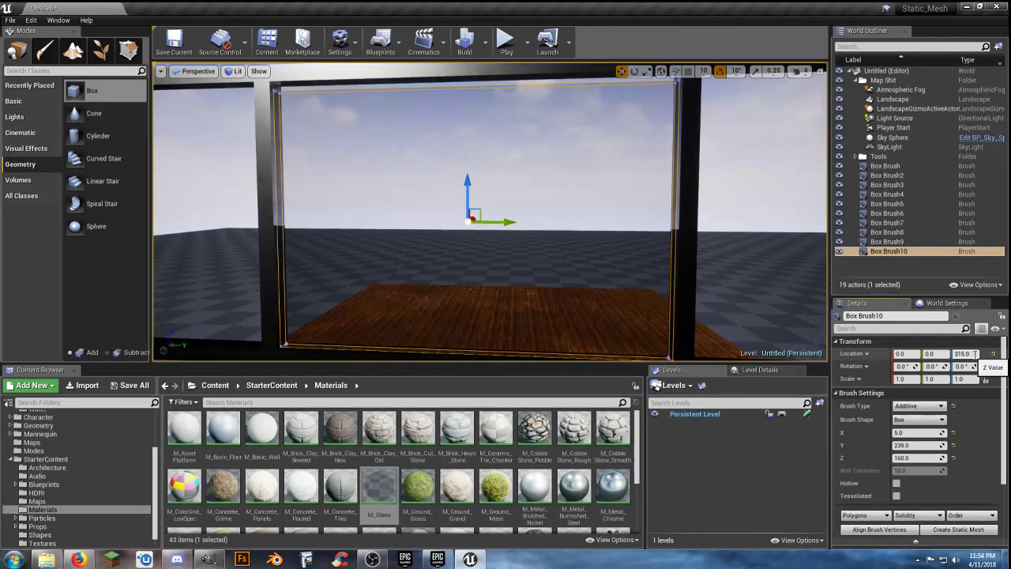
- Raise the glass panel in the middle upper opening to a Z location of about 317.2
{"action": "mouse_move", "coordinate": [605, 258]}
{"action": "right_mouse_down"}
{"action": "mouse_move", "coordinate": [671, 261]}
{"action": "mouse_move", "coordinate": [605, 244]}
{"action": "right_mouse_up"}
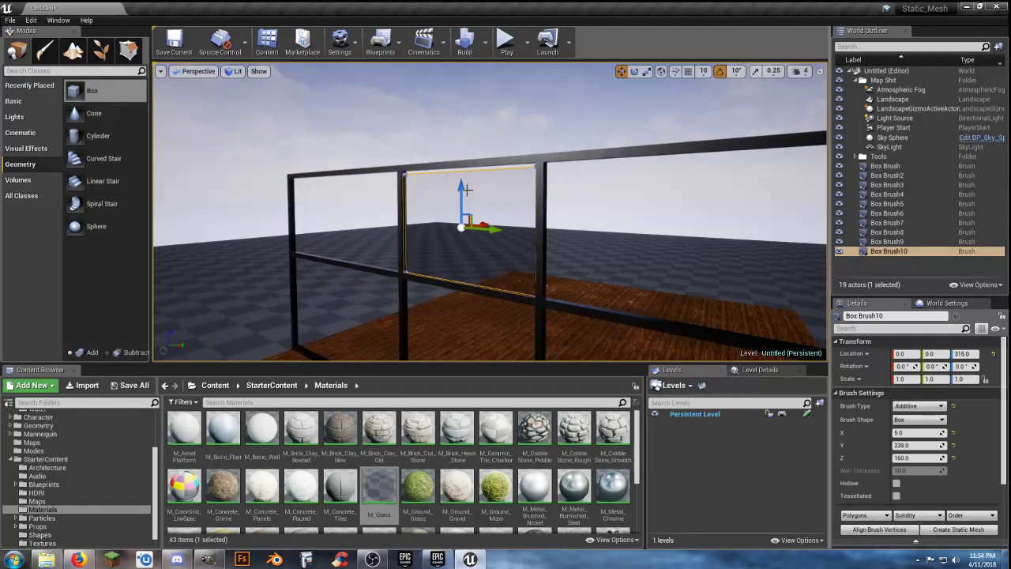
{"action": "left_click_drag", "start_coordinate": [463, 190], "coordinate": [463, 189]}
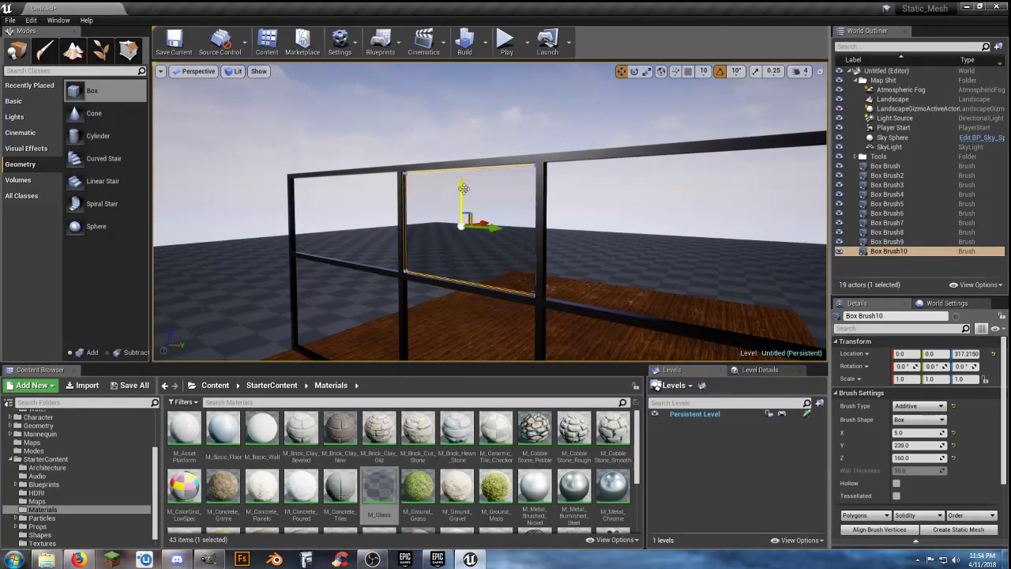
{"action": "mouse_move", "coordinate": [493, 313]}
{"action": "right_mouse_down"}
{"action": "mouse_move", "coordinate": [483, 344]}
{"action": "mouse_move", "coordinate": [506, 356]}
{"action": "mouse_move", "coordinate": [466, 305]}
{"action": "mouse_move", "coordinate": [471, 268]}
{"action": "mouse_move", "coordinate": [473, 281]}
{"action": "right_mouse_up"}
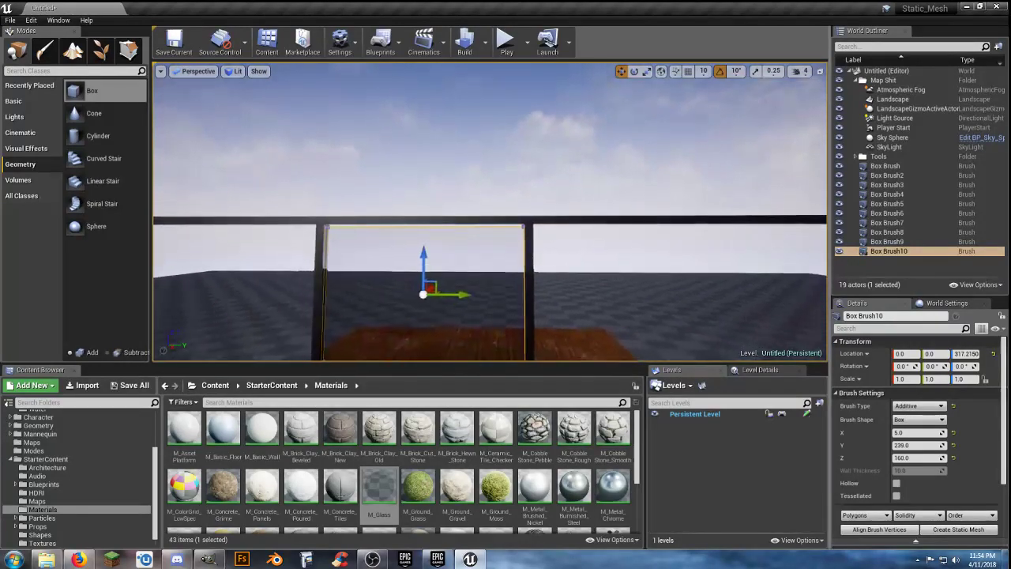
- Try a Y size of 242 on the glass panel, check its fit between the poles and undo the change
{"action": "left_click", "coordinate": [916, 445]}
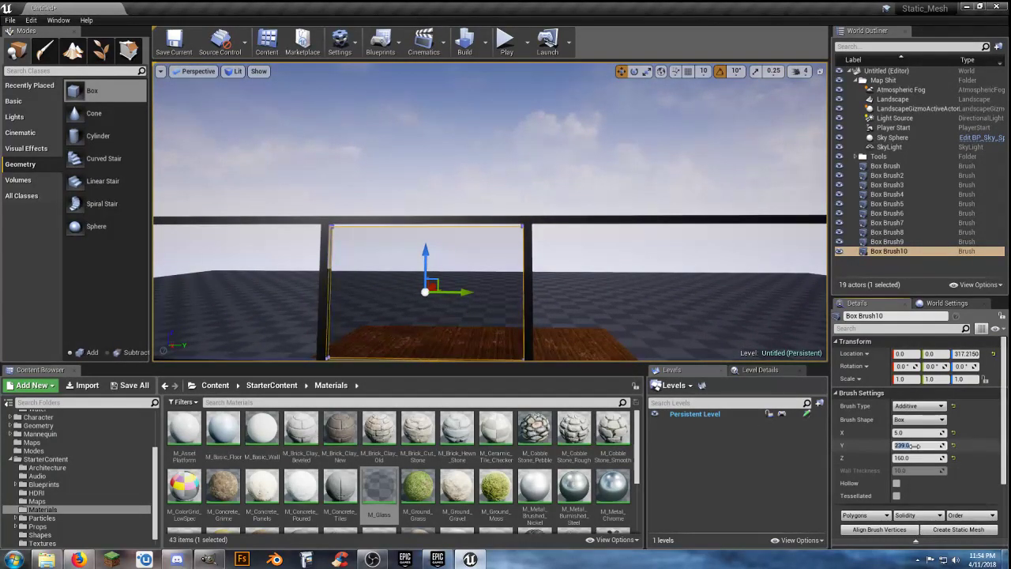
{"action": "type", "text": "242"}
{"action": "key", "text": "Tab"}
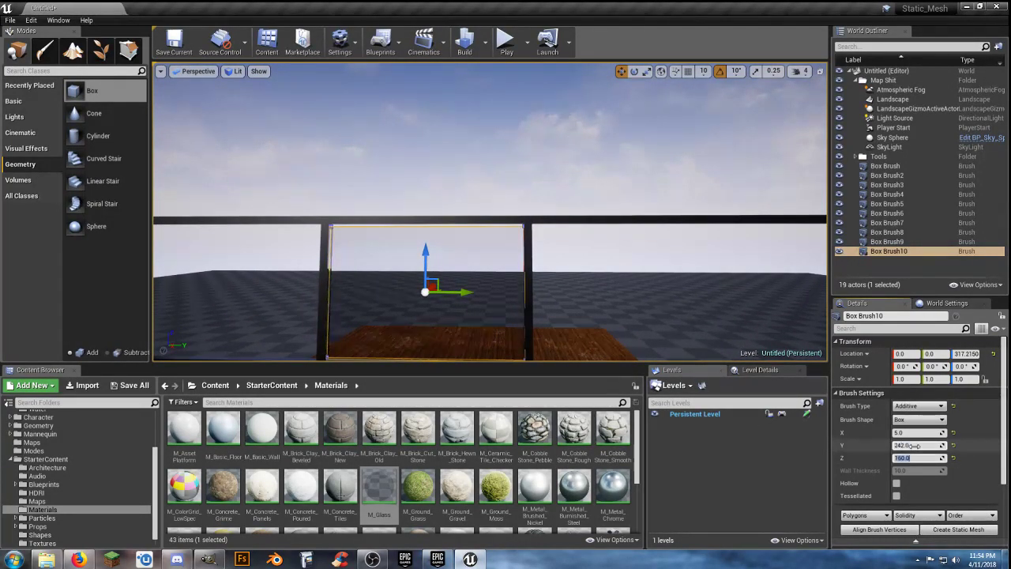
{"action": "right_click_drag", "start_coordinate": [507, 337], "coordinate": [469, 267]}
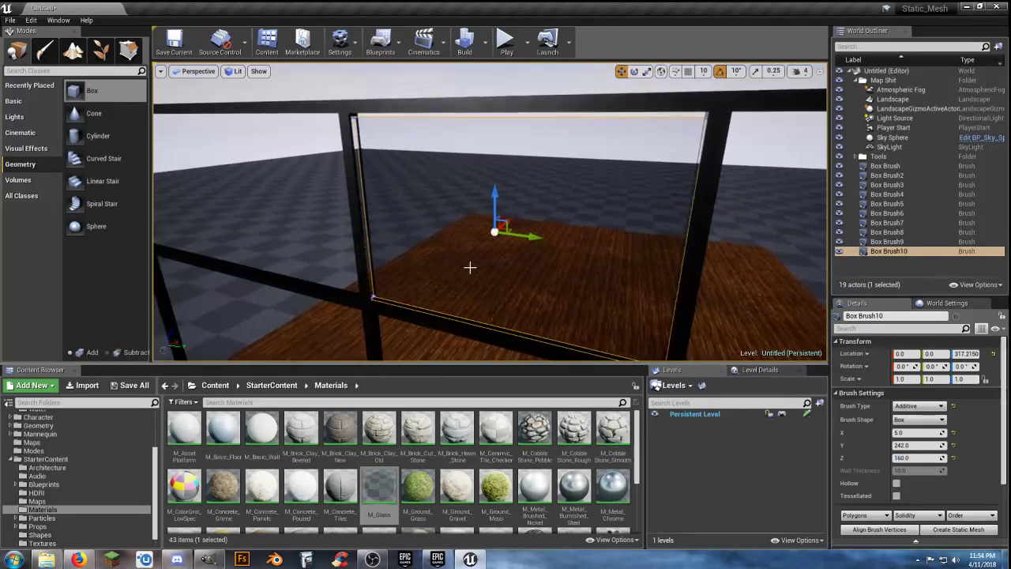
{"action": "right_click_drag", "start_coordinate": [562, 260], "coordinate": [564, 261]}
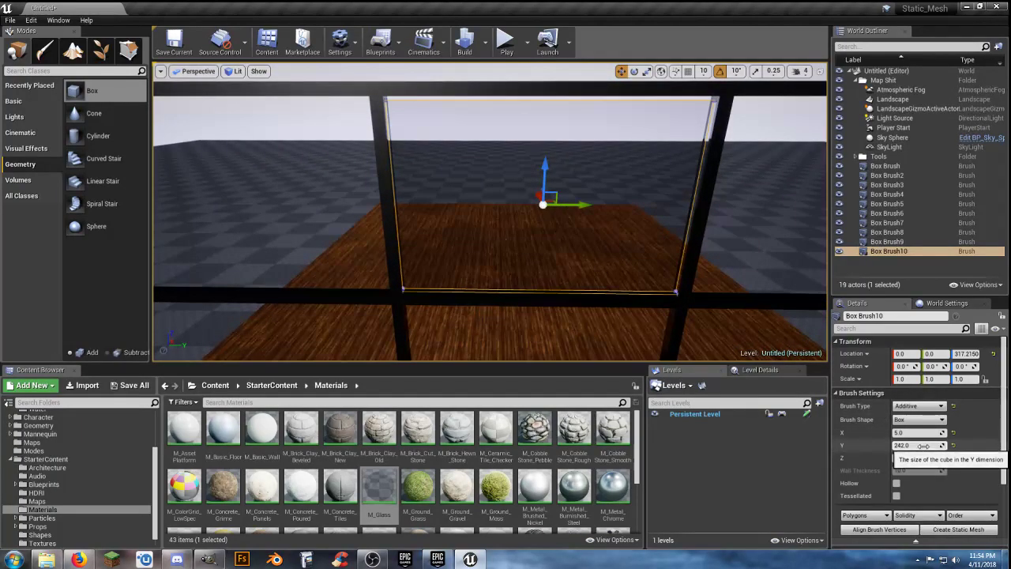
{"action": "key", "text": "ctrl+z"}
- Set the glass panel's Z size to 163 and raise it to a Z location of about 317.6
{"action": "left_click", "coordinate": [915, 458]}
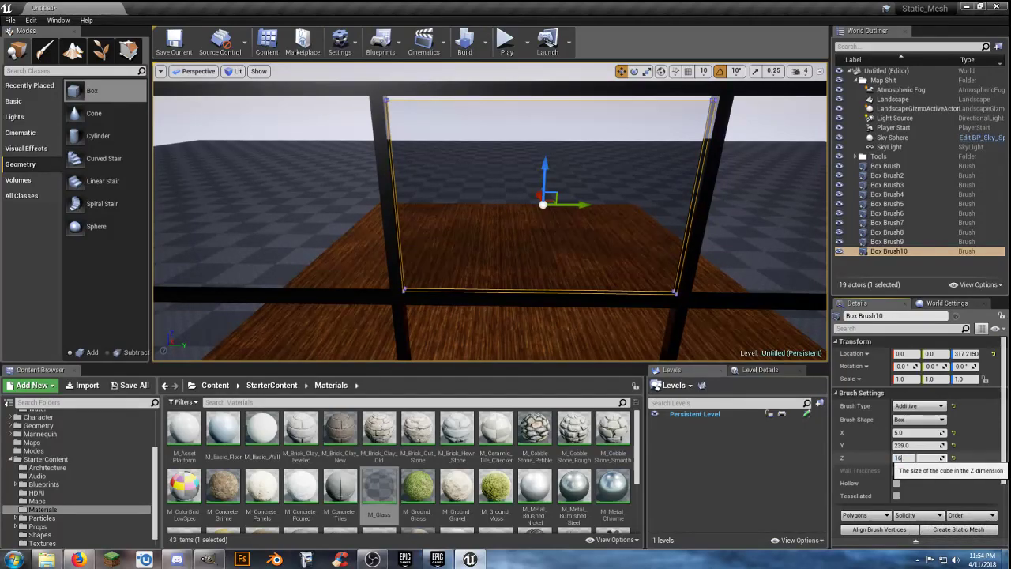
{"action": "type", "text": "163"}
{"action": "key", "text": "Return"}
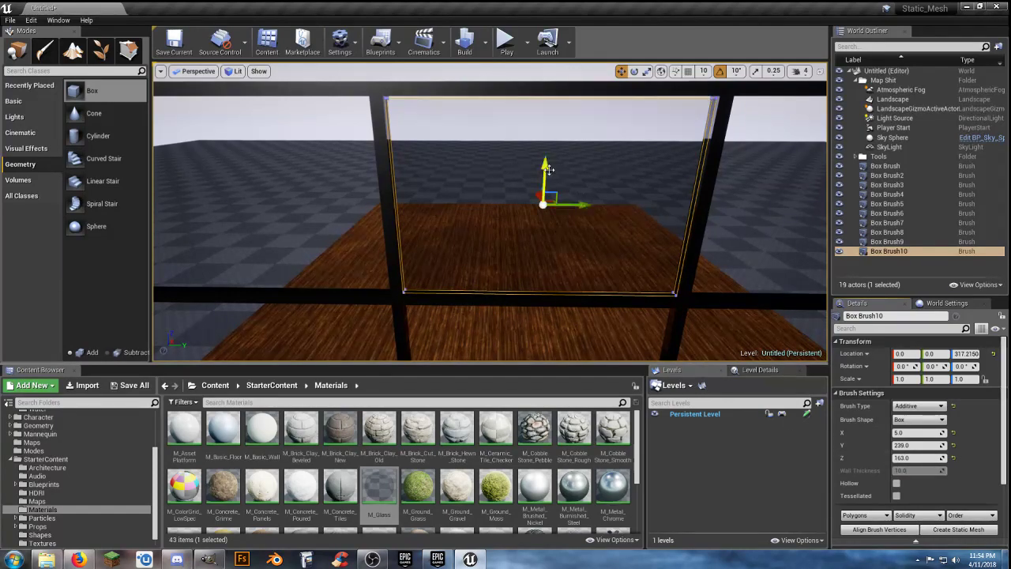
{"action": "left_click_drag", "start_coordinate": [543, 165], "coordinate": [543, 164]}
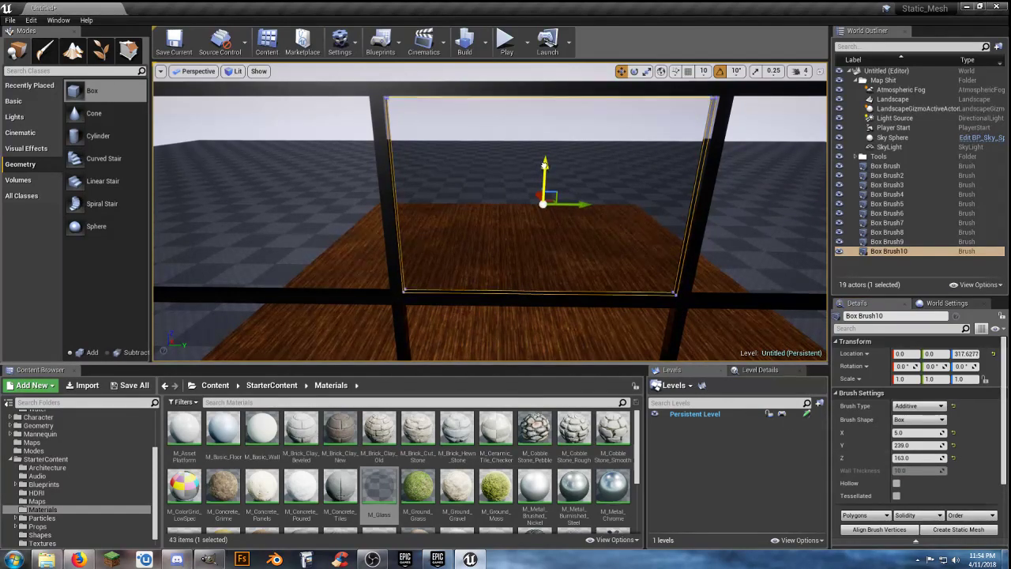
{"action": "key", "text": "s"}
{"action": "mouse_move", "coordinate": [621, 197]}
{"action": "right_mouse_down"}
{"action": "mouse_move", "coordinate": [619, 189]}
{"action": "mouse_move", "coordinate": [622, 197]}
{"action": "right_mouse_up"}
{"action": "key", "text": "w"}
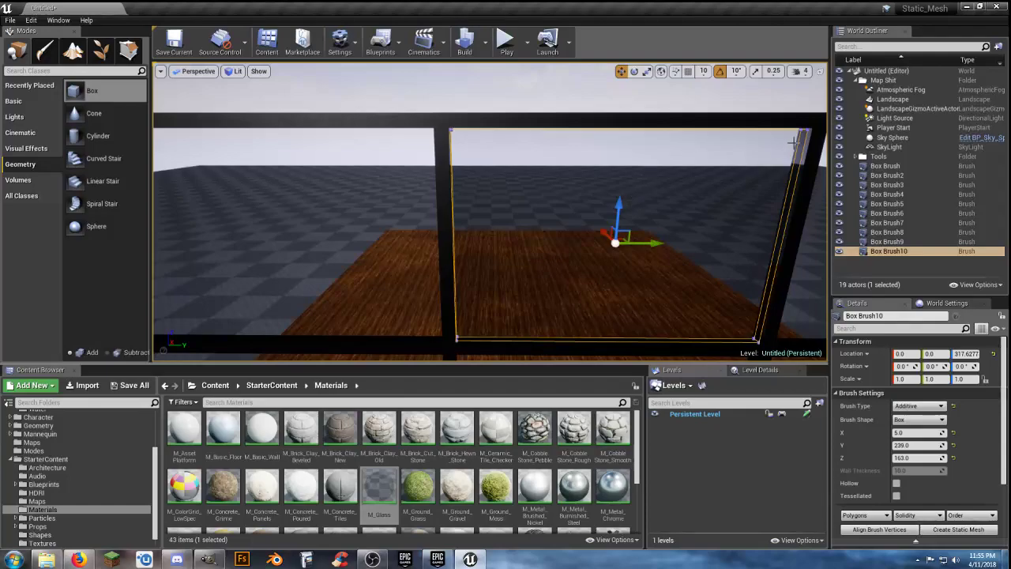
- Duplicate the glass panel into the upper right opening of the frame and set the copy's Y location to 300
{"action": "key", "text": "s"}
{"action": "right_click_drag", "start_coordinate": [595, 149], "coordinate": [594, 149]}
{"action": "key", "text": "d"}
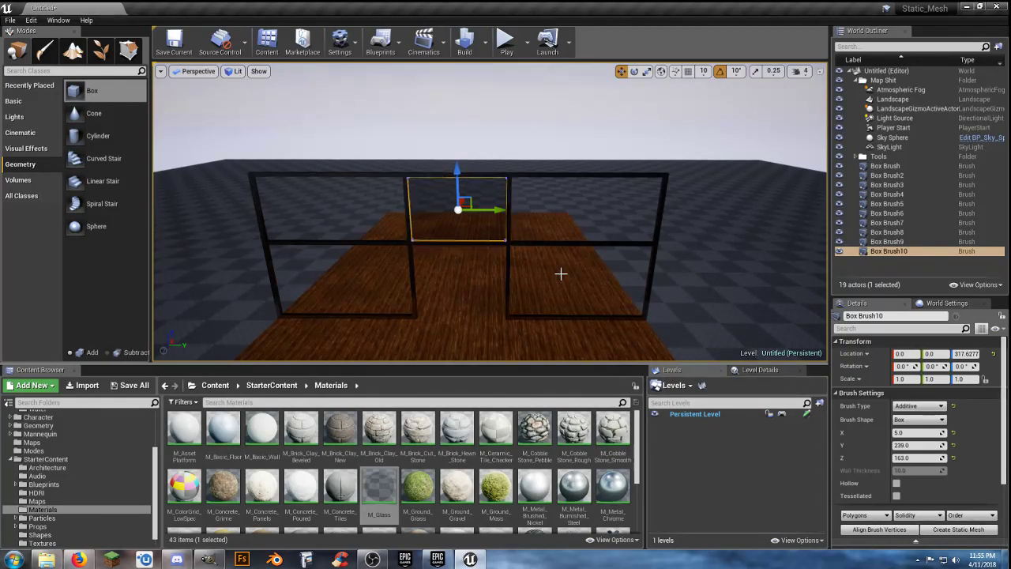
{"action": "key", "text": "ctrl+w"}
{"action": "left_click_drag", "start_coordinate": [494, 209], "coordinate": [622, 209]}
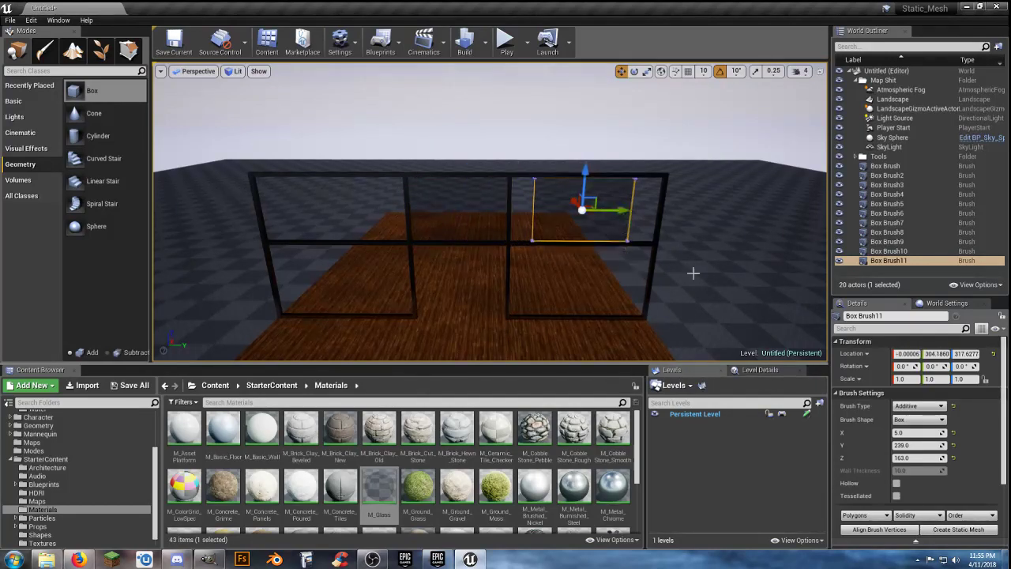
{"action": "left_click", "coordinate": [938, 353]}
{"action": "type", "text": "300"}
{"action": "key", "text": "Return"}
- Stretch the copied glass panel along Y to a scale of about 1.36
{"action": "key", "text": "d"}
{"action": "mouse_move", "coordinate": [735, 268]}
{"action": "right_mouse_down"}
{"action": "mouse_move", "coordinate": [703, 269]}
{"action": "mouse_move", "coordinate": [678, 292]}
{"action": "right_mouse_up"}
{"action": "key", "text": "w"}
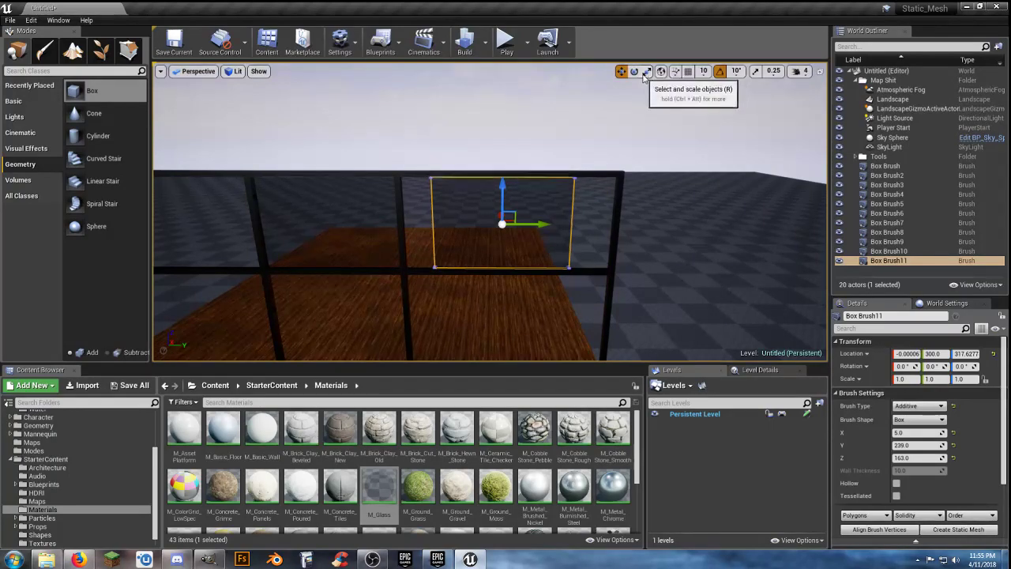
{"action": "left_click", "coordinate": [647, 71]}
{"action": "mouse_move", "coordinate": [545, 222]}
{"action": "left_mouse_down"}
{"action": "mouse_move", "coordinate": [588, 222]}
{"action": "mouse_move", "coordinate": [550, 221]}
{"action": "left_mouse_up"}
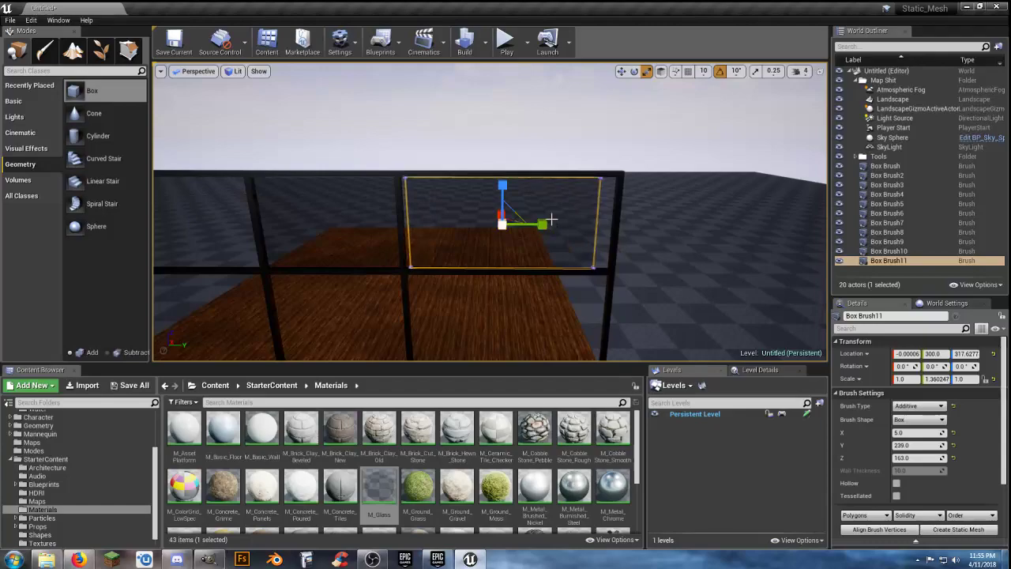
- Widen the upper right panel to a Y scale of about 1.43 and shift it to a Y location of about 309.2
{"action": "left_click", "coordinate": [621, 71]}
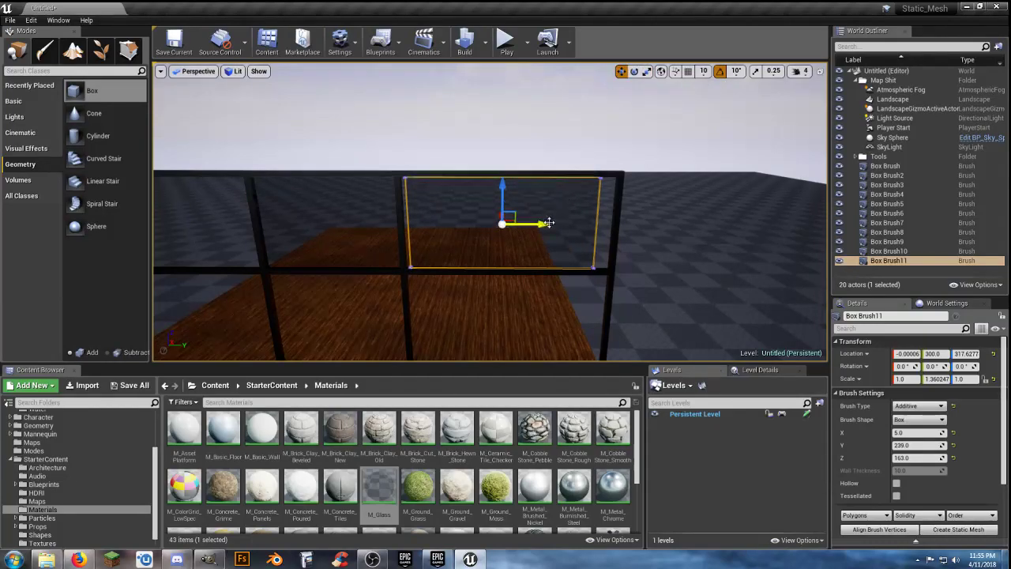
{"action": "left_click_drag", "start_coordinate": [549, 223], "coordinate": [557, 224]}
{"action": "left_click", "coordinate": [646, 71]}
{"action": "left_click_drag", "start_coordinate": [553, 221], "coordinate": [567, 222]}
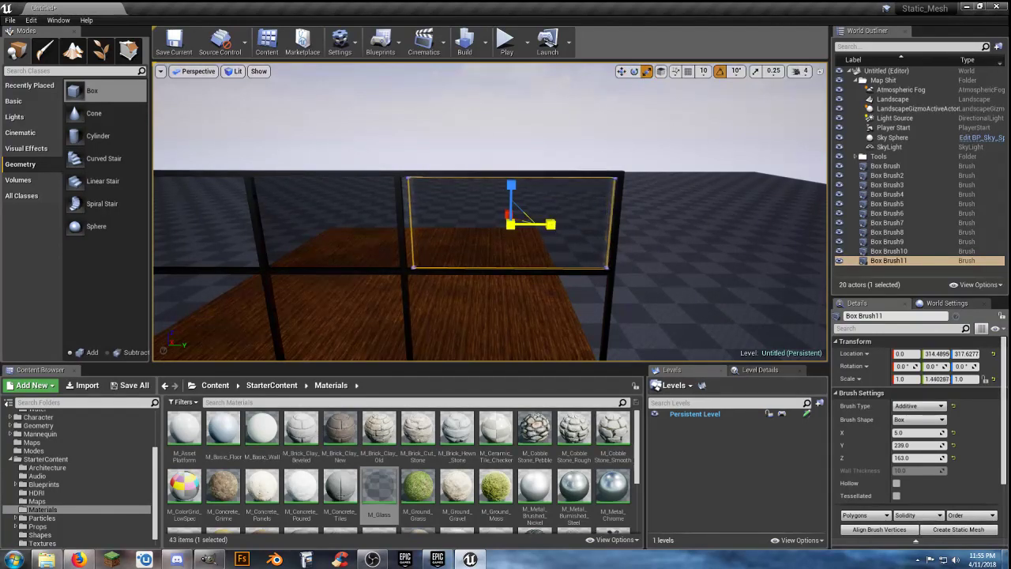
{"action": "left_click", "coordinate": [621, 71]}
{"action": "left_click_drag", "start_coordinate": [557, 223], "coordinate": [551, 226]}
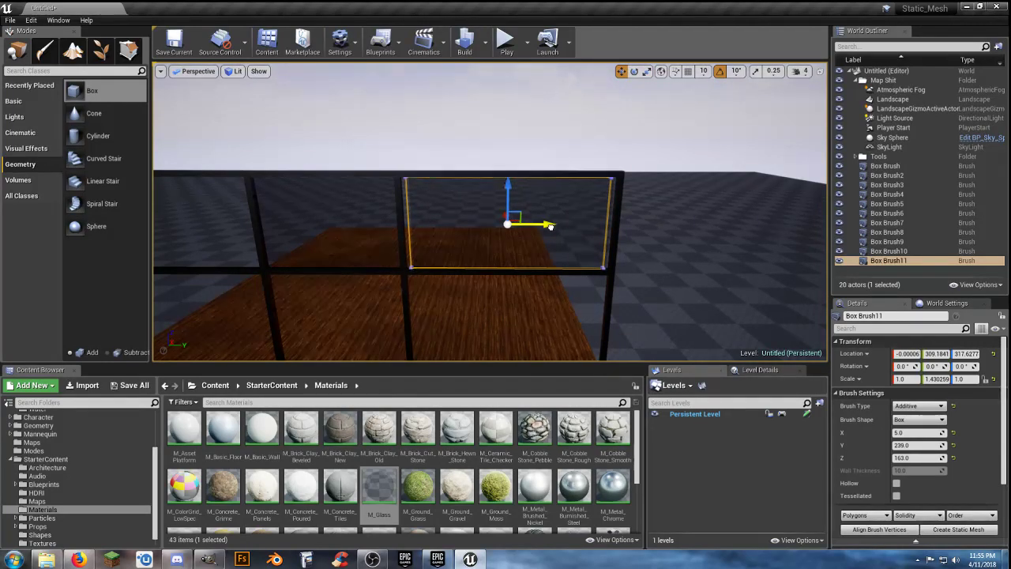
- Scale the upper right panel along Y to about 1.48 and set its location to X 0 and Y 310
{"action": "key", "text": "w"}
{"action": "right_click_drag", "start_coordinate": [562, 237], "coordinate": [621, 276]}
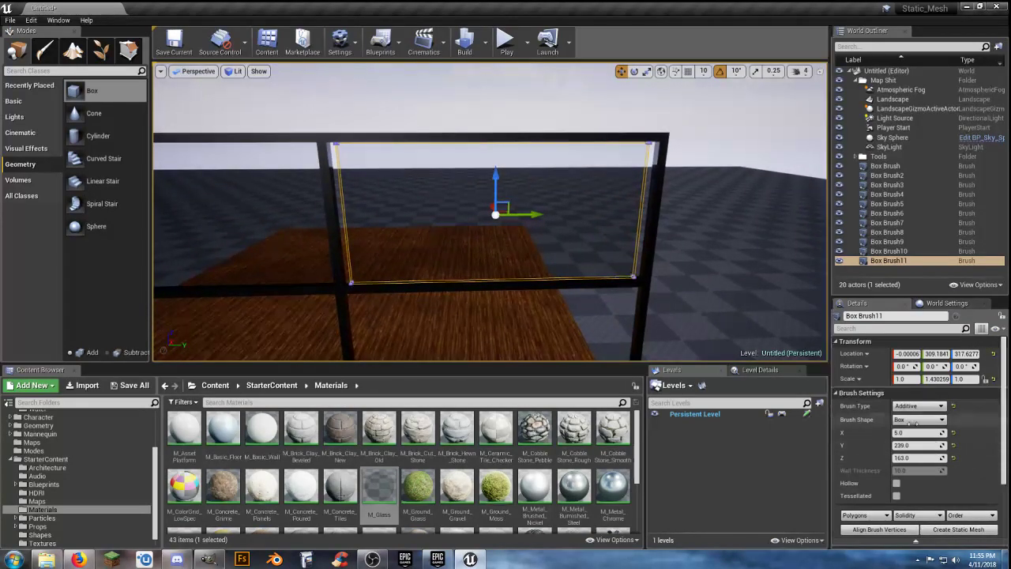
{"action": "left_click", "coordinate": [646, 71]}
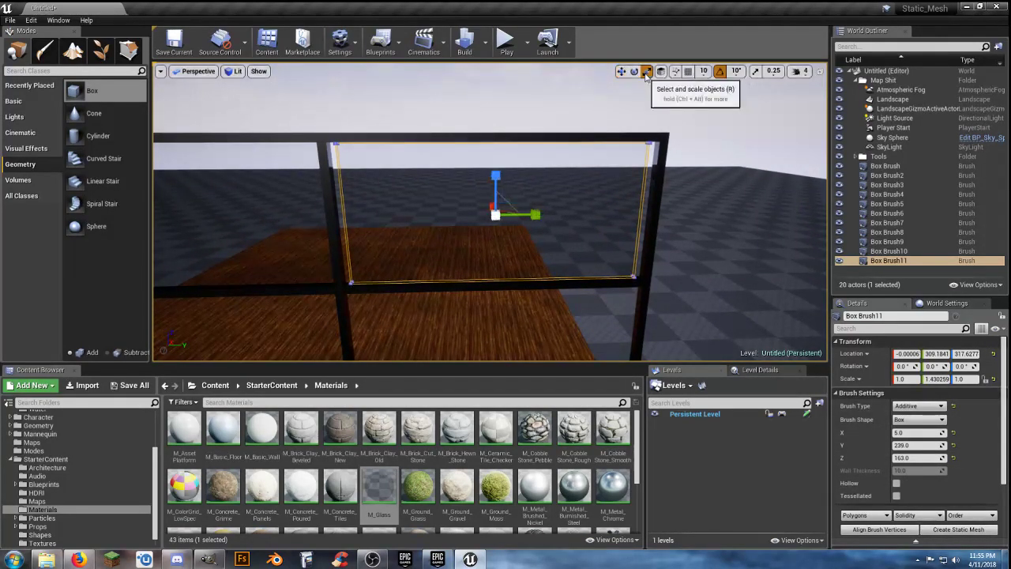
{"action": "left_click_drag", "start_coordinate": [535, 215], "coordinate": [535, 215]}
{"action": "scroll", "coordinate": [663, 222], "scroll_direction": "down", "scroll_amount": 5}
{"action": "left_click", "coordinate": [621, 71]}
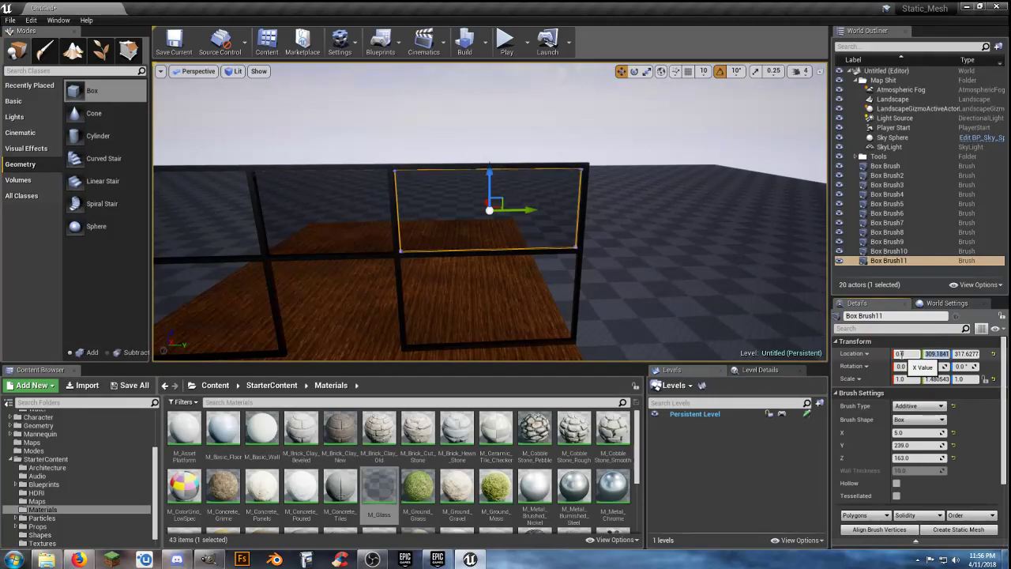
{"action": "type", "text": "0"}
{"action": "key", "text": "Tab"}
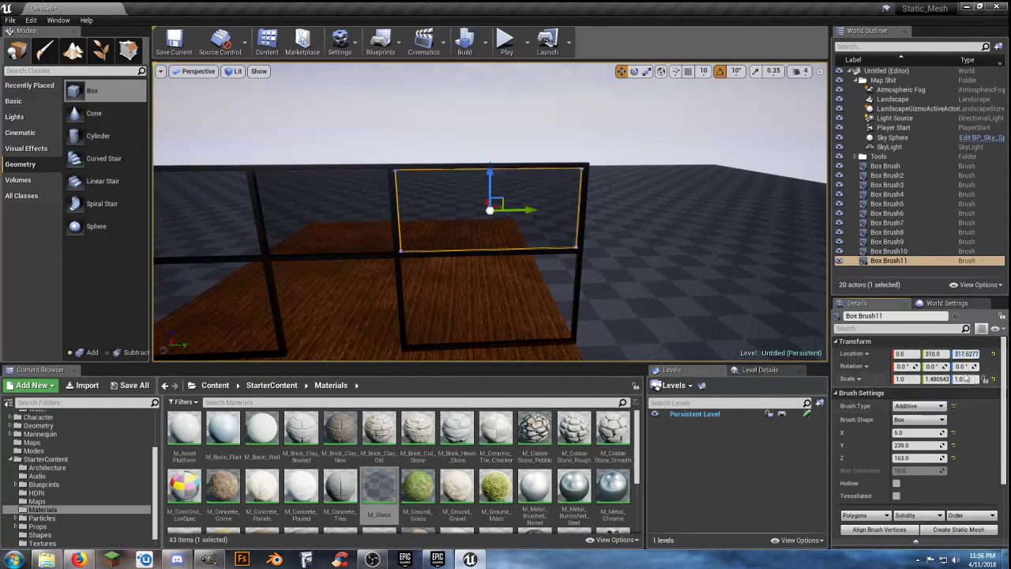
- Duplicate the upper right glass panel, try lowering the copy into the opening below and undo the move
{"action": "left_click", "coordinate": [889, 251]}
{"action": "left_click", "coordinate": [891, 261]}
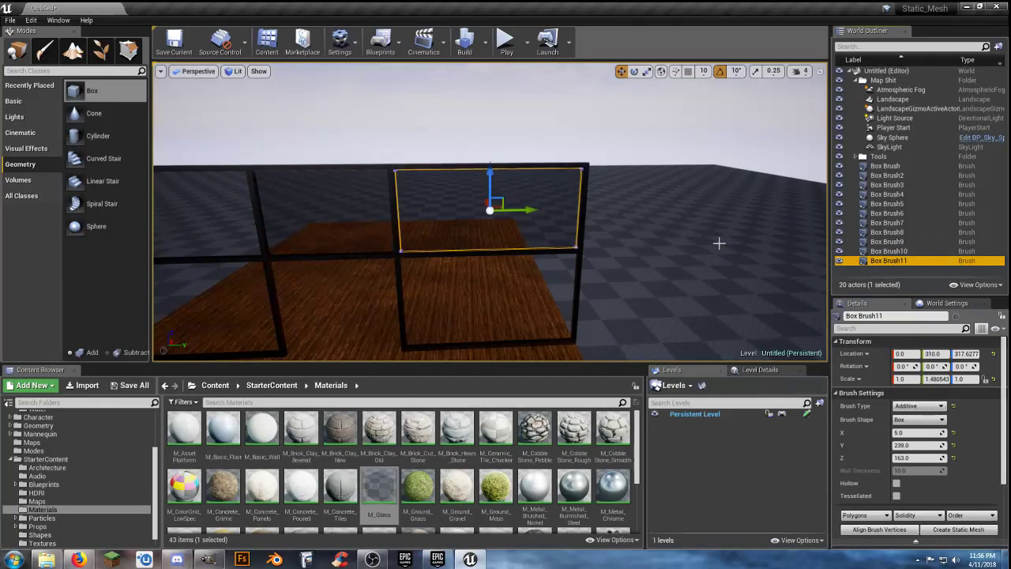
{"action": "key", "text": "ctrl+w"}
{"action": "left_click_drag", "start_coordinate": [491, 172], "coordinate": [506, 268]}
{"action": "key", "text": "ctrl+z"}
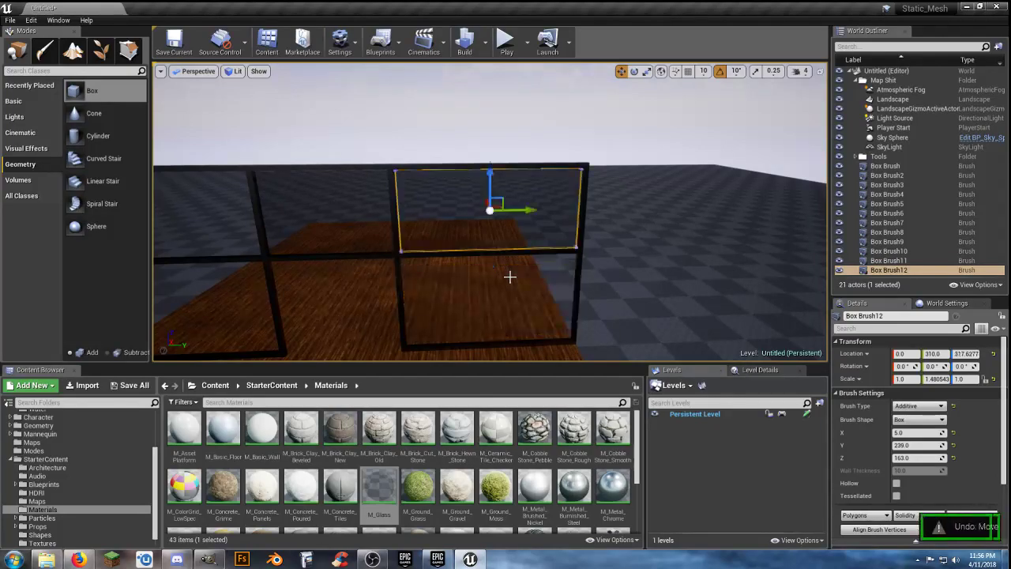
{"action": "key", "text": "ctrl+z"}
- Move the copied panel along Y into the upper left opening, to a Y location of about -308.6
{"action": "left_click_drag", "start_coordinate": [302, 217], "coordinate": [290, 216]}
{"action": "mouse_move", "coordinate": [519, 221]}
{"action": "right_mouse_down"}
{"action": "mouse_move", "coordinate": [507, 221]}
{"action": "mouse_move", "coordinate": [519, 220]}
{"action": "right_mouse_up"}
{"action": "key", "text": "a"}
{"action": "left_click_drag", "start_coordinate": [573, 216], "coordinate": [504, 212]}
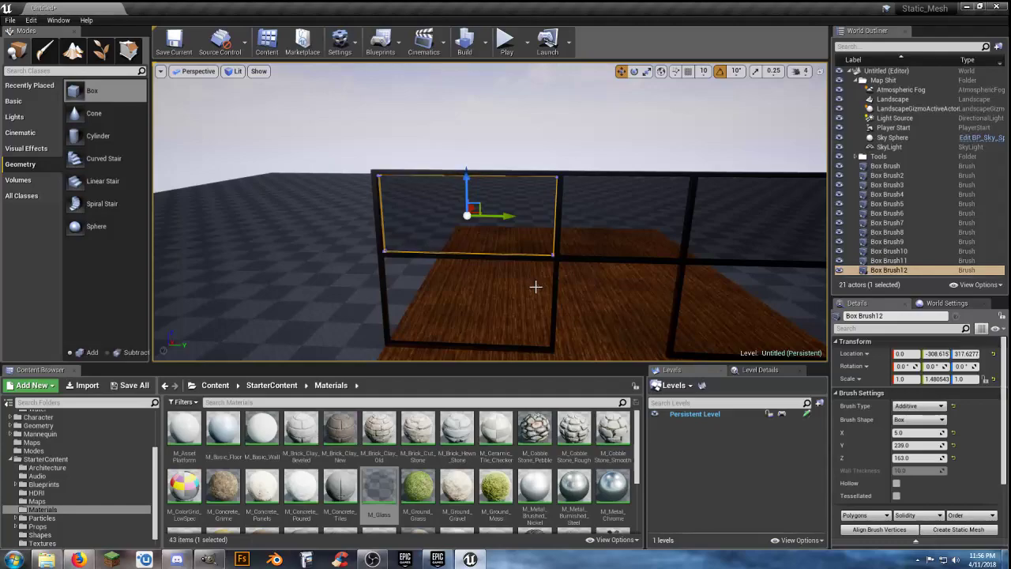
- Duplicate the upper left glass panel and lower the copy into the opening below, to a Z location of about 121
{"action": "key", "text": "ctrl+w"}
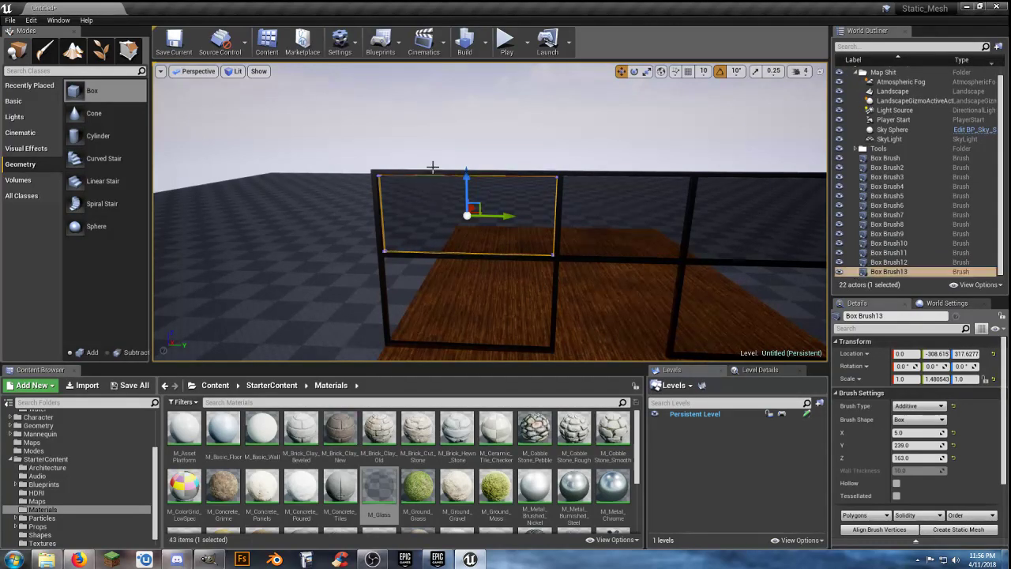
{"action": "left_click_drag", "start_coordinate": [472, 177], "coordinate": [463, 270]}
{"action": "mouse_move", "coordinate": [515, 259]}
{"action": "right_mouse_down"}
{"action": "mouse_move", "coordinate": [507, 309]}
{"action": "mouse_move", "coordinate": [515, 277]}
{"action": "mouse_move", "coordinate": [598, 237]}
{"action": "right_mouse_up"}
{"action": "key", "text": "w"}
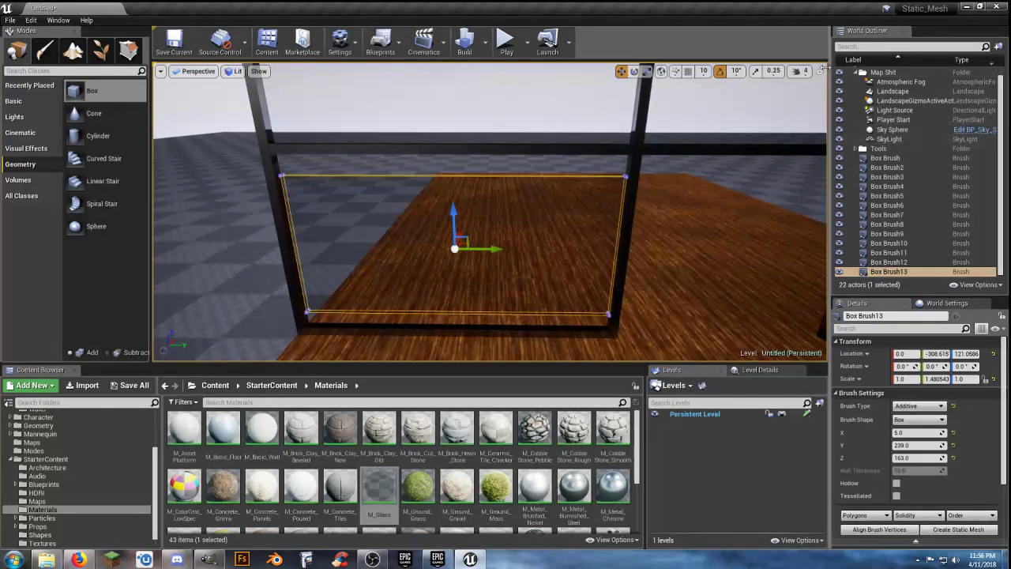
- Stretch the lower left panel to a Z scale of about 1.25 and raise it to a Z location of about 122.8
{"action": "left_click", "coordinate": [645, 72]}
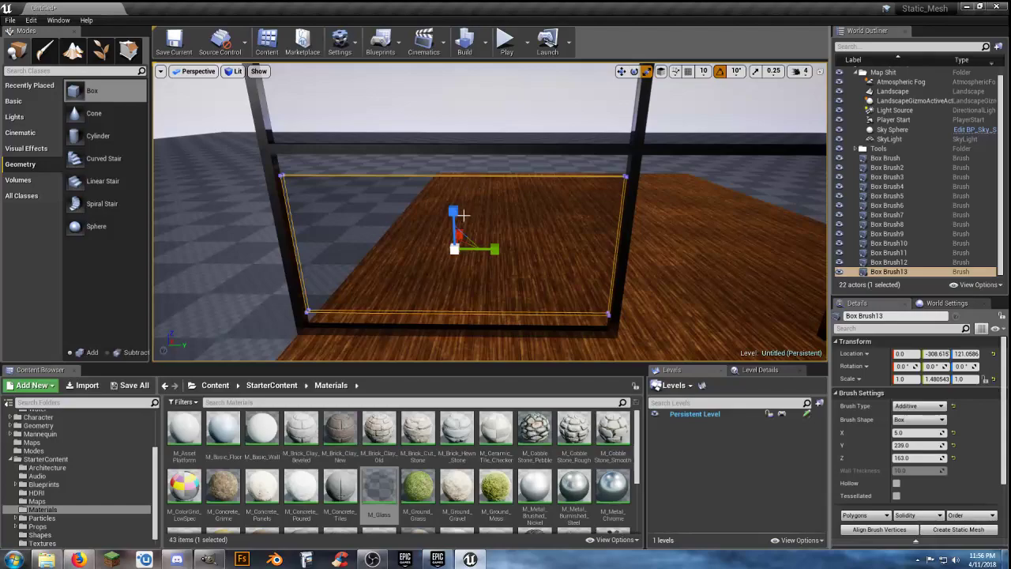
{"action": "mouse_move", "coordinate": [456, 211]}
{"action": "left_mouse_down"}
{"action": "mouse_move", "coordinate": [457, 195]}
{"action": "mouse_move", "coordinate": [453, 206]}
{"action": "left_mouse_up"}
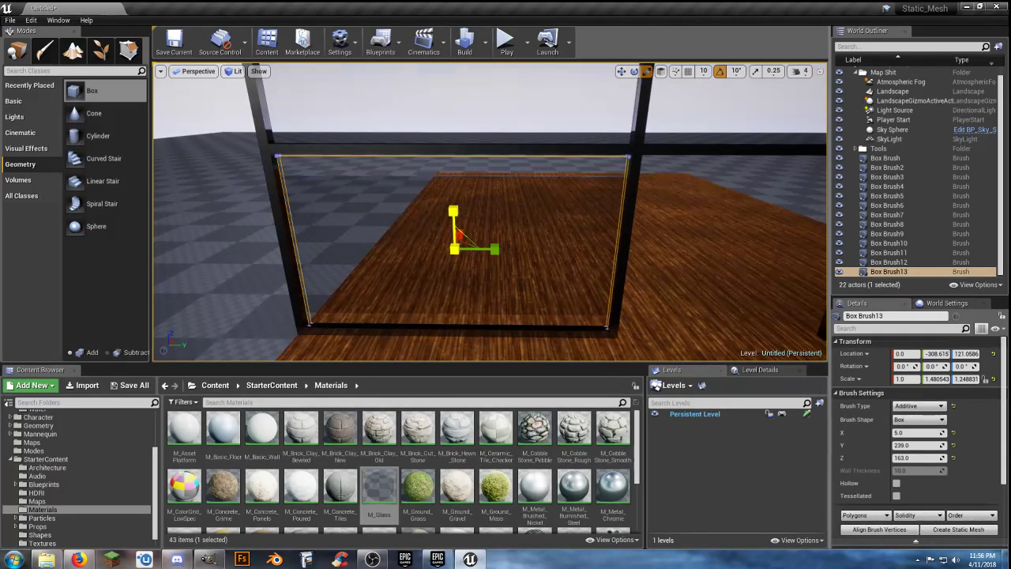
{"action": "key", "text": "w"}
{"action": "left_click_drag", "start_coordinate": [457, 204], "coordinate": [455, 206]}
{"action": "mouse_move", "coordinate": [456, 205]}
{"action": "right_mouse_down"}
{"action": "mouse_move", "coordinate": [498, 248]}
{"action": "mouse_move", "coordinate": [459, 235]}
{"action": "right_mouse_up"}
{"action": "key", "text": "w"}
{"action": "key", "text": "s"}
{"action": "key", "text": "d"}
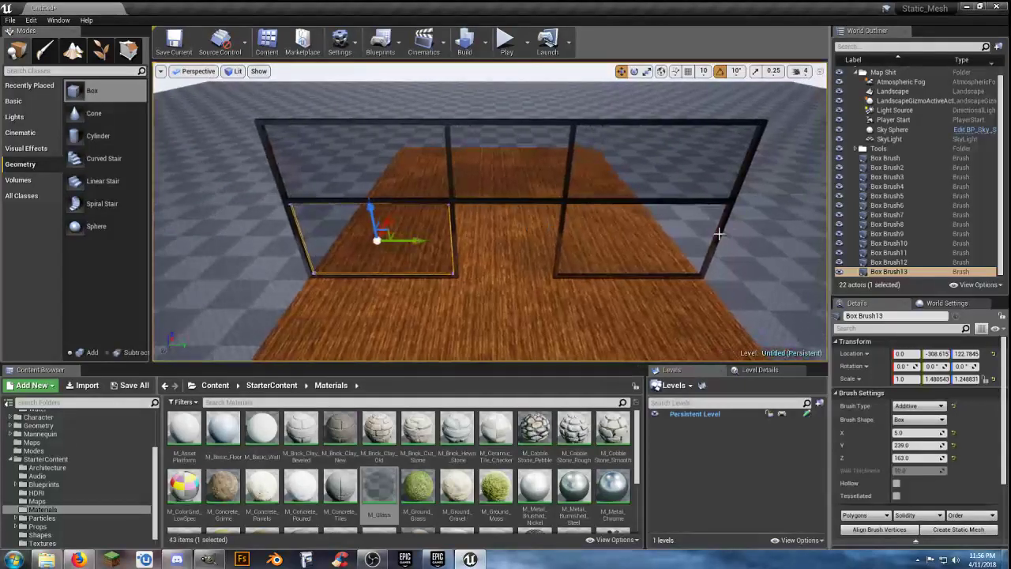
- Duplicate the lower left glass panel and move the copy into the lower right opening, to a Y location of about 310.1
{"action": "left_click", "coordinate": [881, 267]}
{"action": "left_click", "coordinate": [887, 273]}
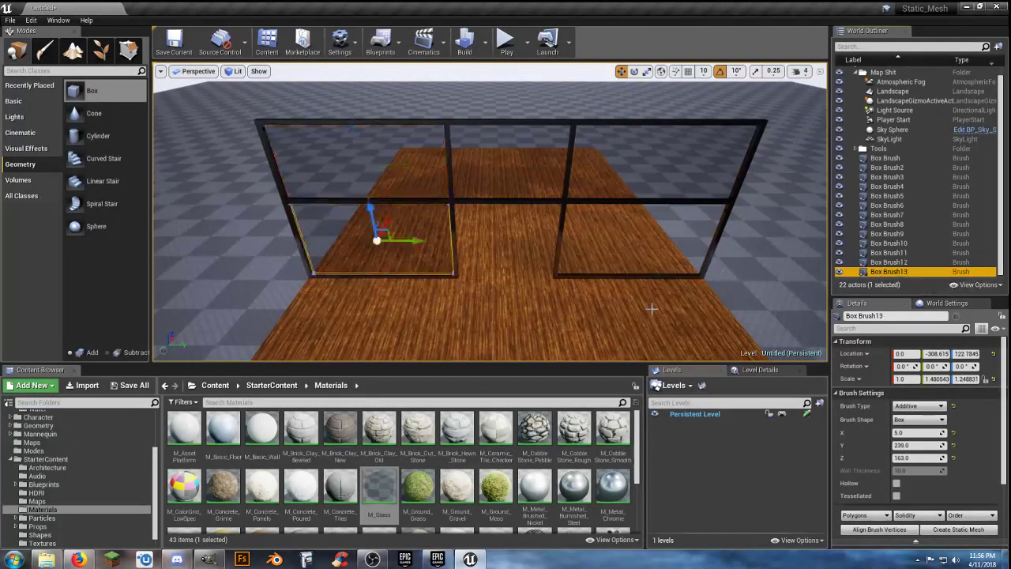
{"action": "key", "text": "ctrl+w"}
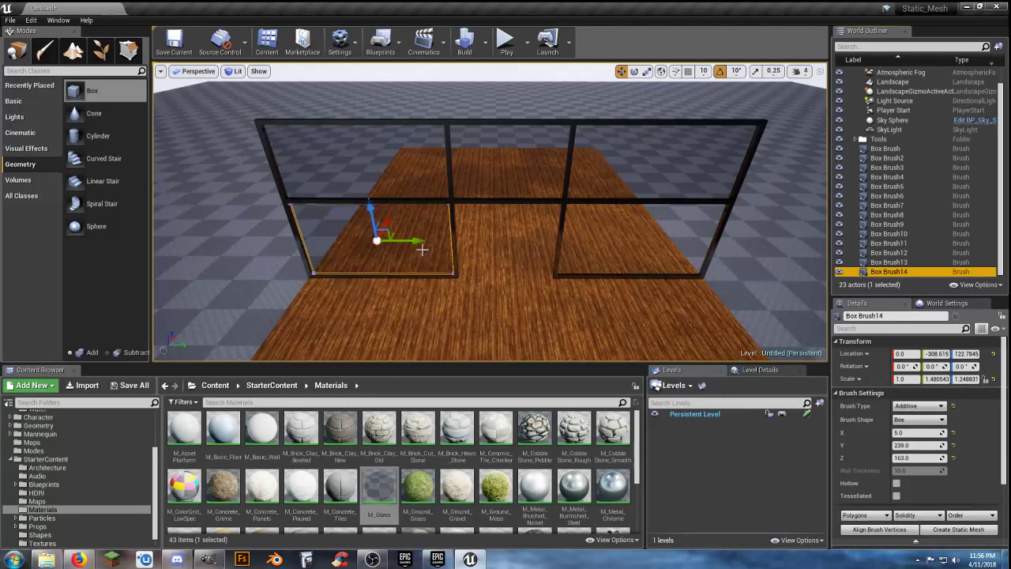
{"action": "left_click_drag", "start_coordinate": [417, 238], "coordinate": [468, 238]}
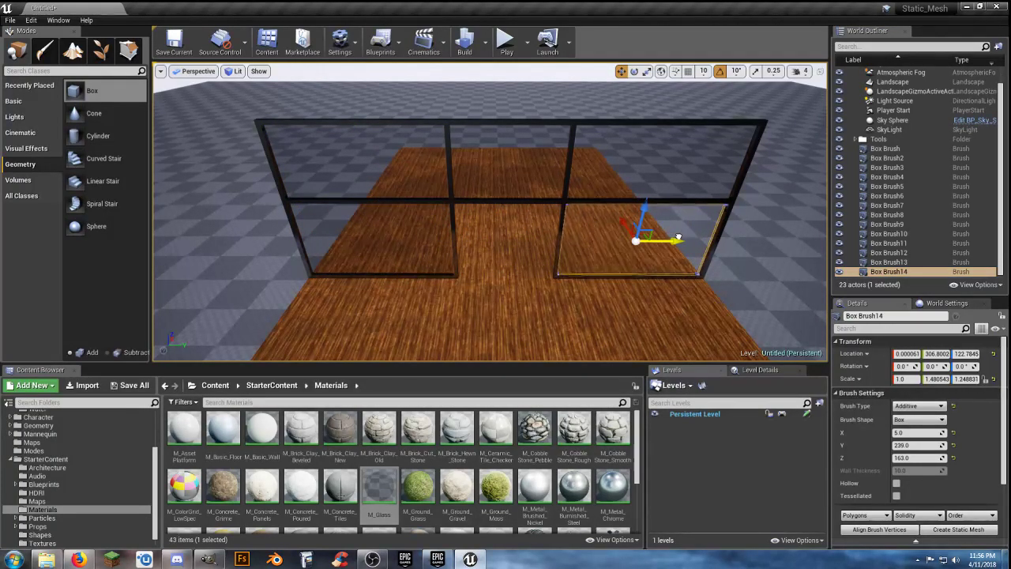
{"action": "scroll", "coordinate": [680, 235], "scroll_direction": "down", "scroll_amount": 5}
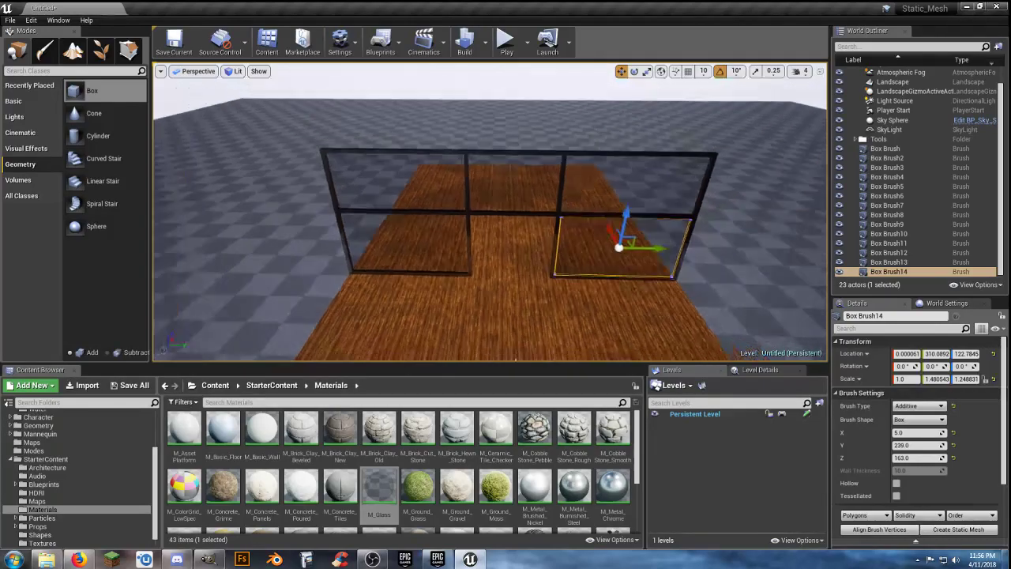
- Play the level to view the framed glass structure in game
{"action": "left_click", "coordinate": [506, 43]}
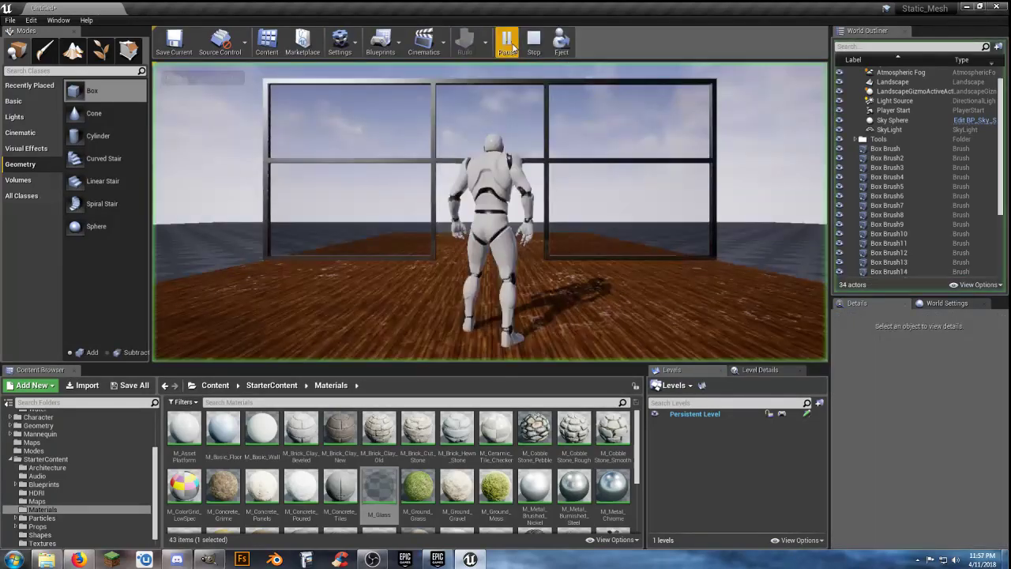
- Run the character up to the glass panels and through the doorway to test the structure's collision, ending the play session
{"action": "left_click", "coordinate": [507, 183]}
{"action": "key", "text": "w"}
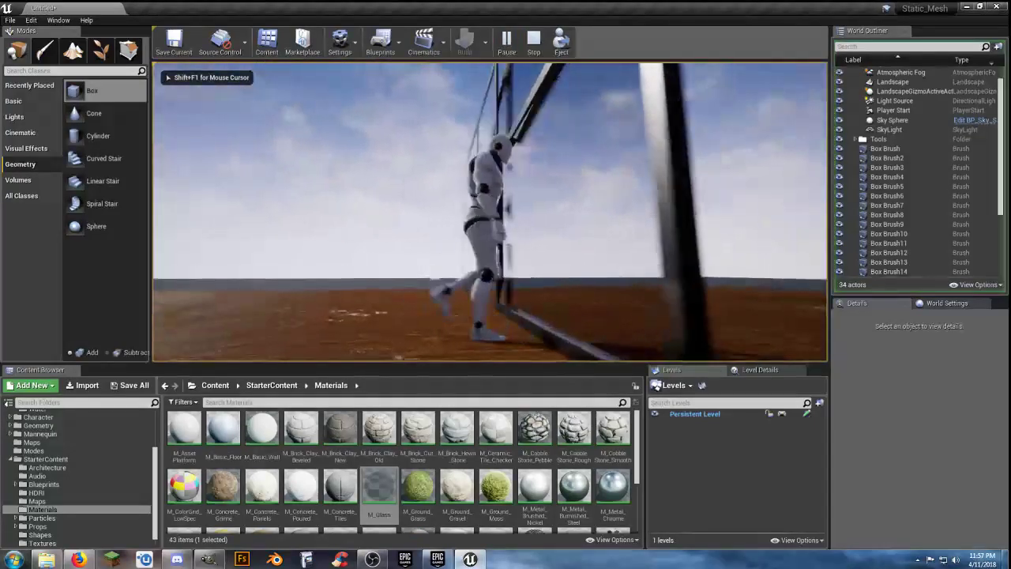
{"action": "key", "text": "w"}
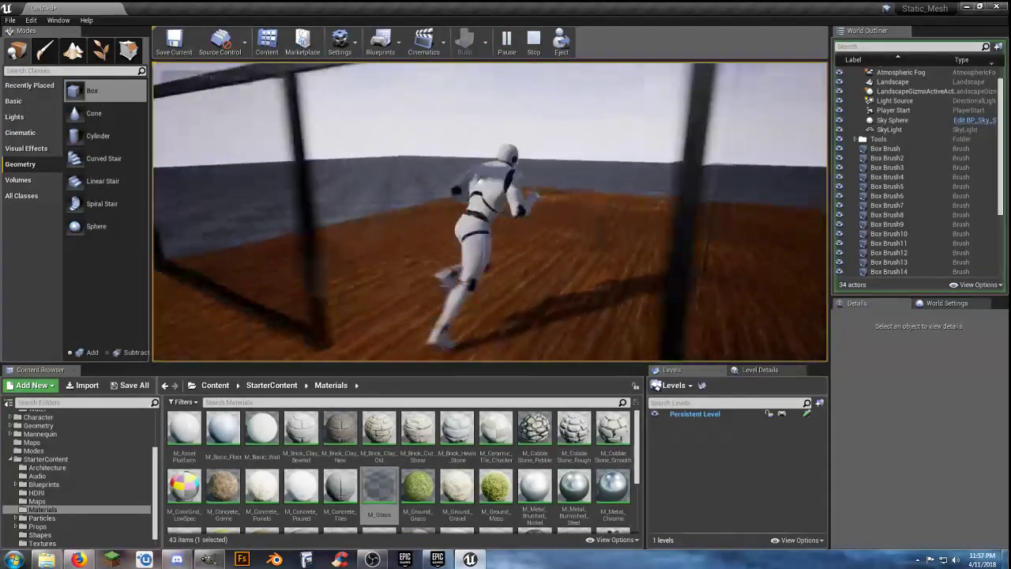
{"action": "key", "text": "w"}
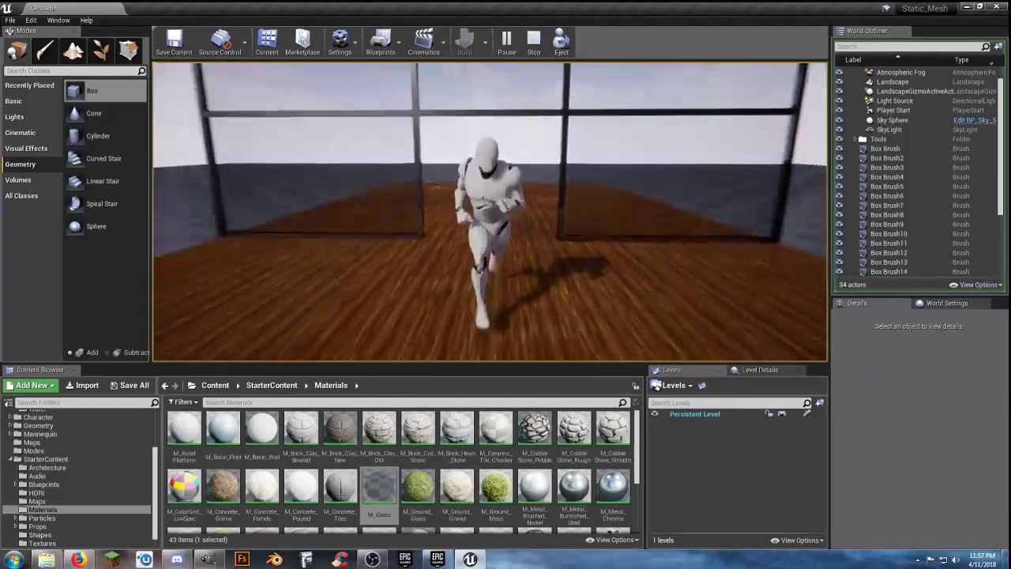
{"action": "key", "text": "w"}
{"action": "key", "text": "s"}
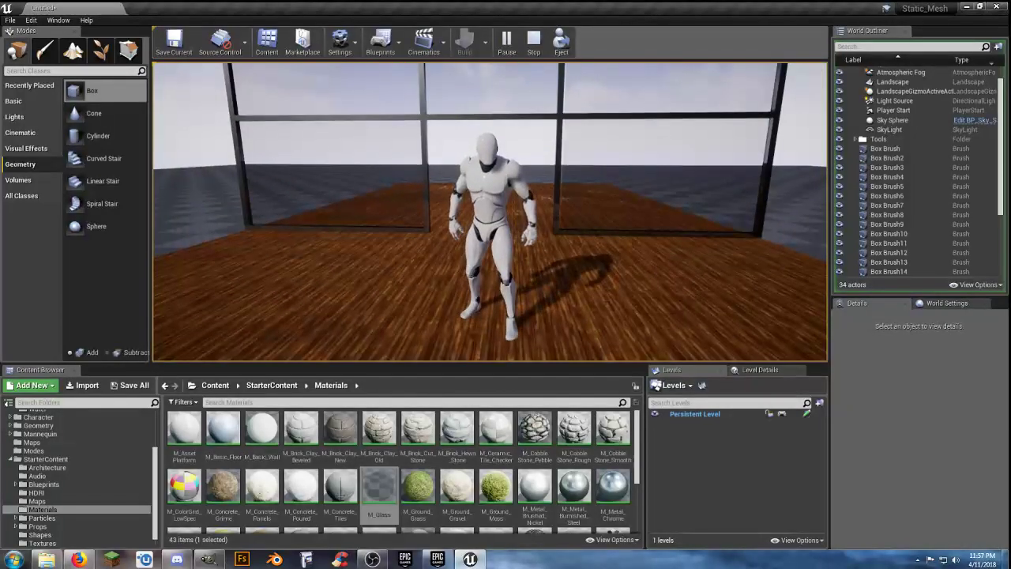
{"action": "key", "text": "Escape"}
- Convert the frame and glass brushes, Box Brush2 through Box Brush14, into a static mesh named Store_Front in the Assets folder
{"action": "key", "text": "w"}
{"action": "right_click_drag", "start_coordinate": [471, 228], "coordinate": [464, 279]}
{"action": "key", "text": "s"}
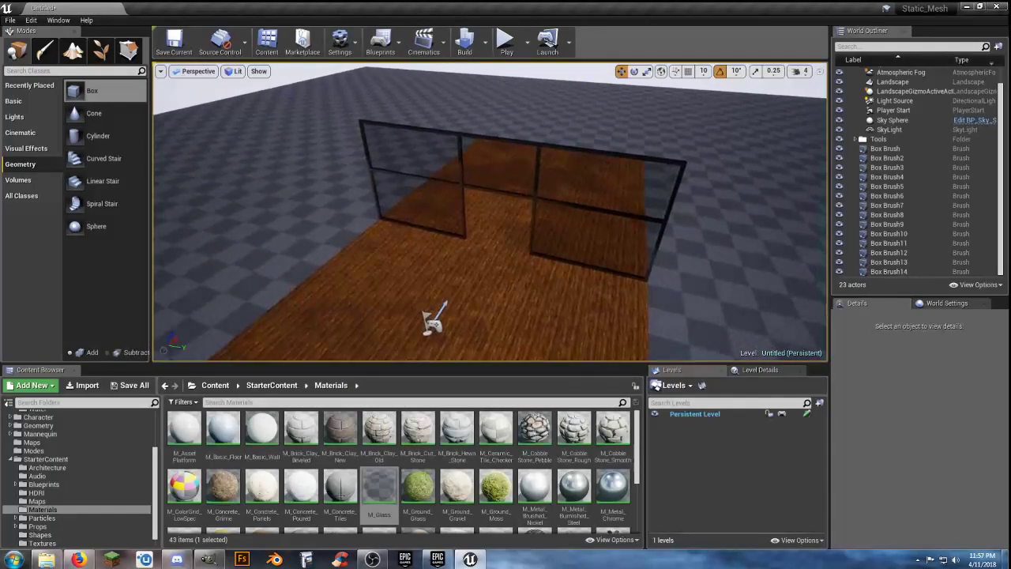
{"action": "left_click", "coordinate": [890, 150]}
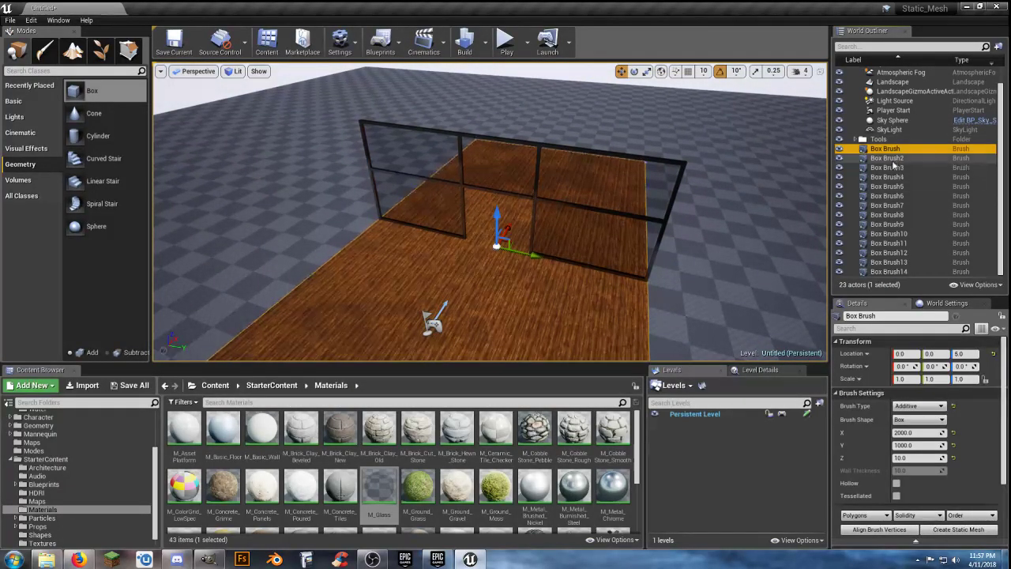
{"action": "left_click", "coordinate": [889, 158]}
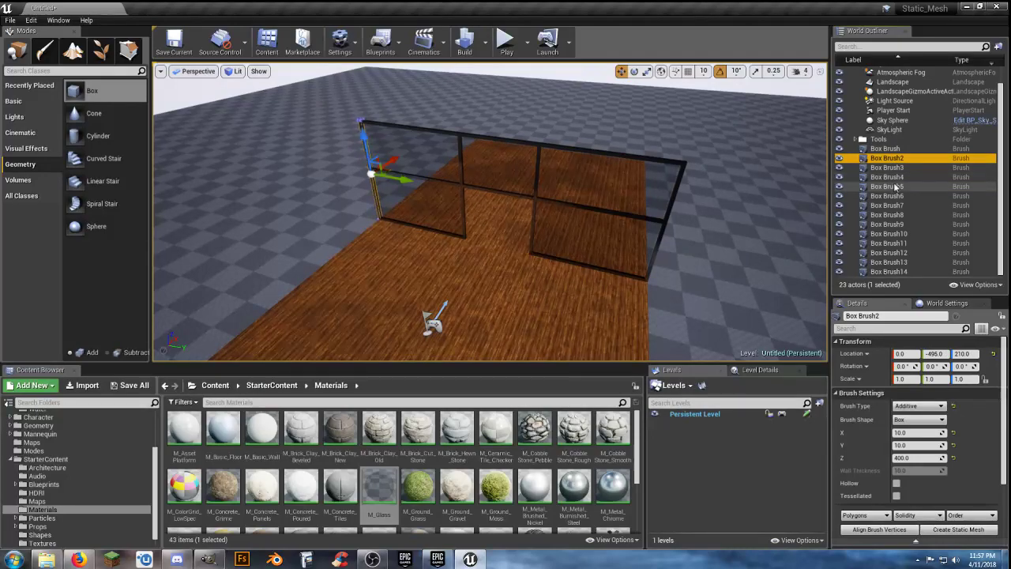
{"action": "left_click", "coordinate": [895, 271], "text": "shift"}
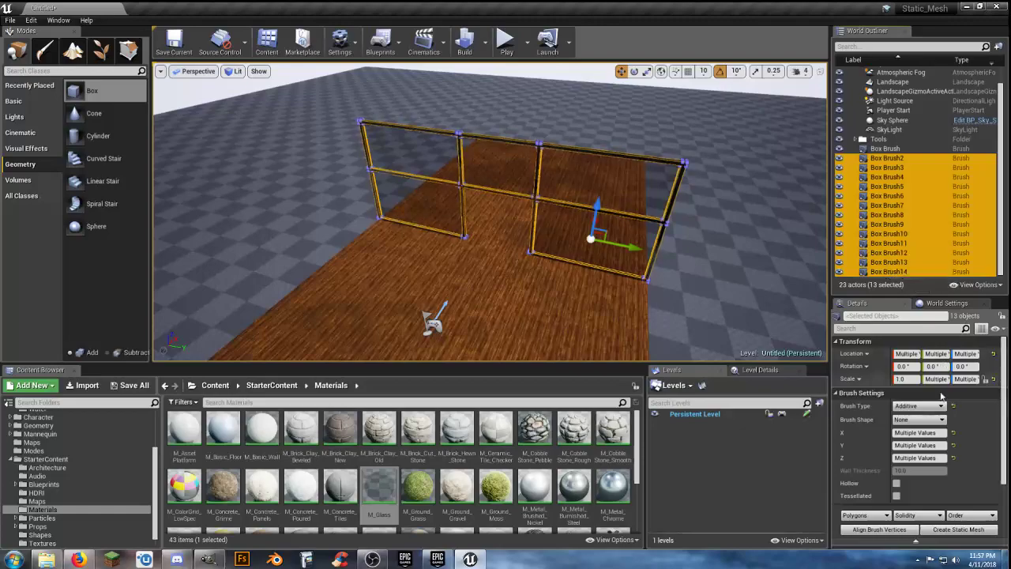
{"action": "left_click", "coordinate": [958, 529]}
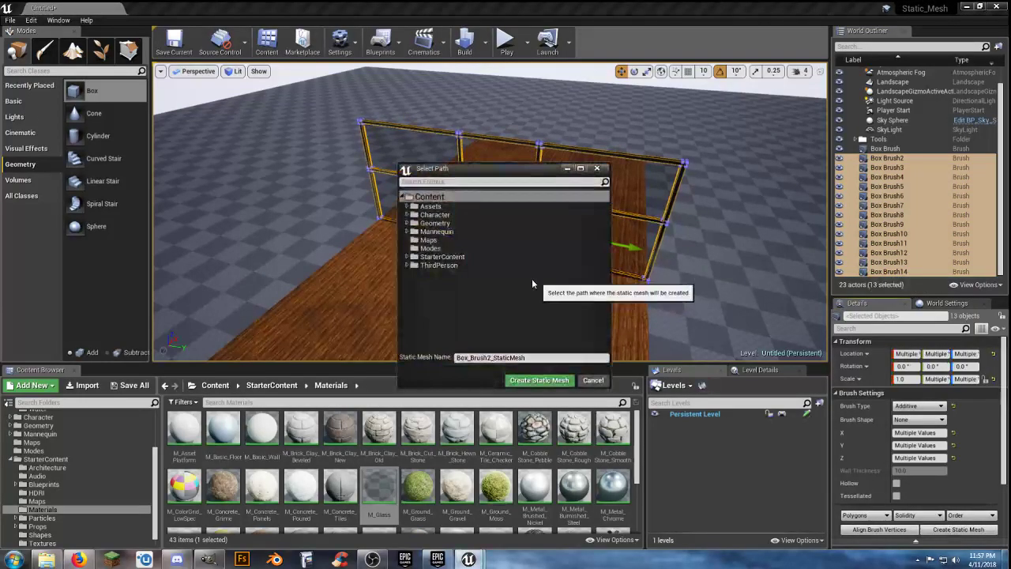
{"action": "left_click", "coordinate": [406, 206]}
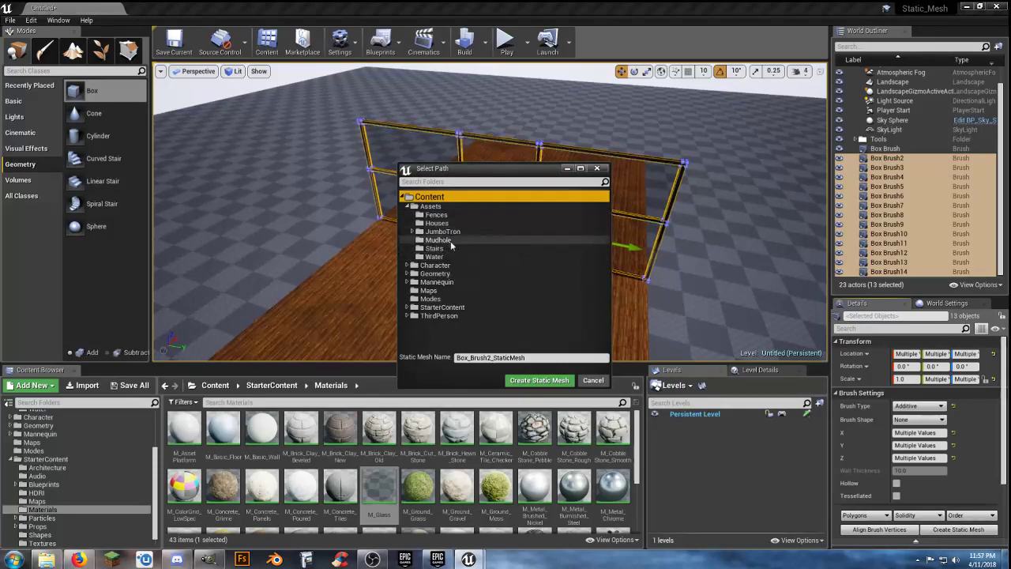
{"action": "left_click", "coordinate": [433, 206]}
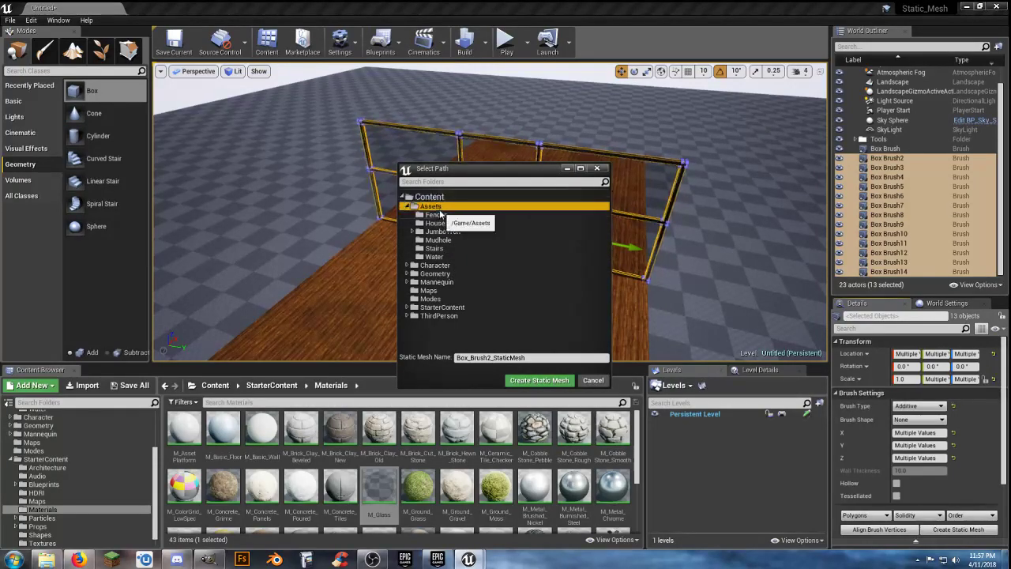
{"action": "left_click", "coordinate": [540, 357]}
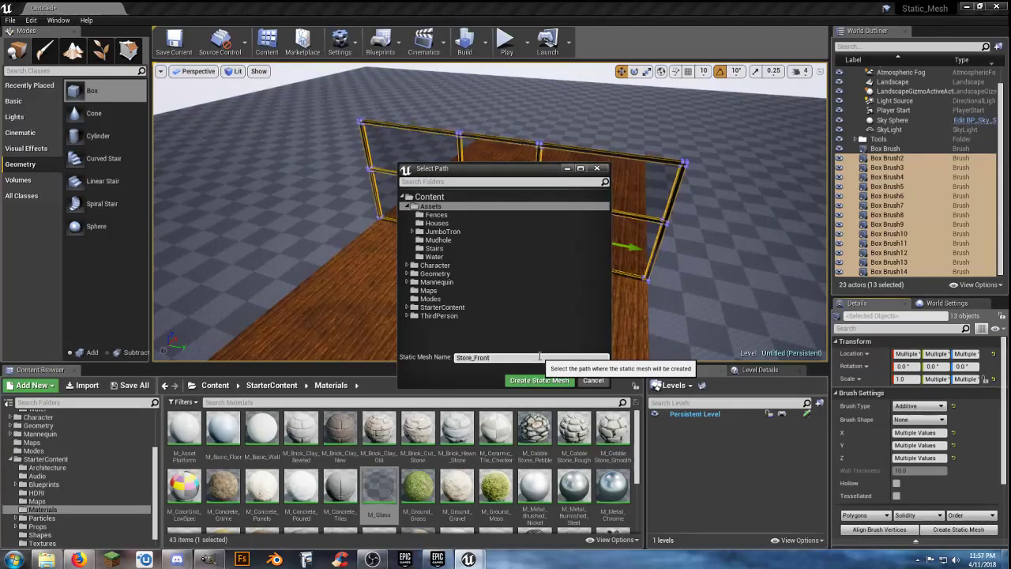
{"action": "left_click", "coordinate": [539, 380]}
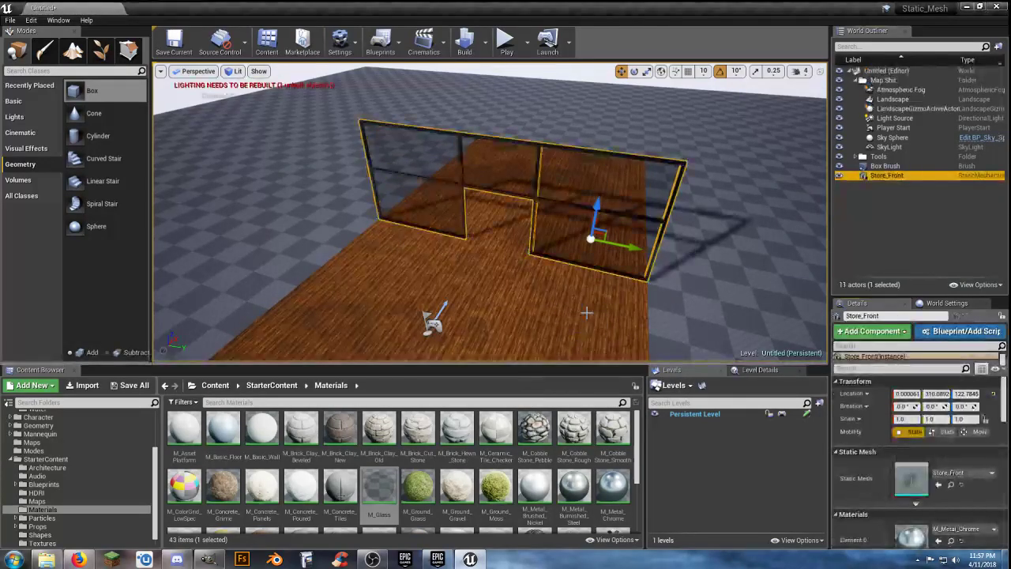
- Move the Store_Front mesh to the end of the oak platform, at an X location of about -995.6
{"action": "right_click_drag", "start_coordinate": [441, 166], "coordinate": [315, 209]}
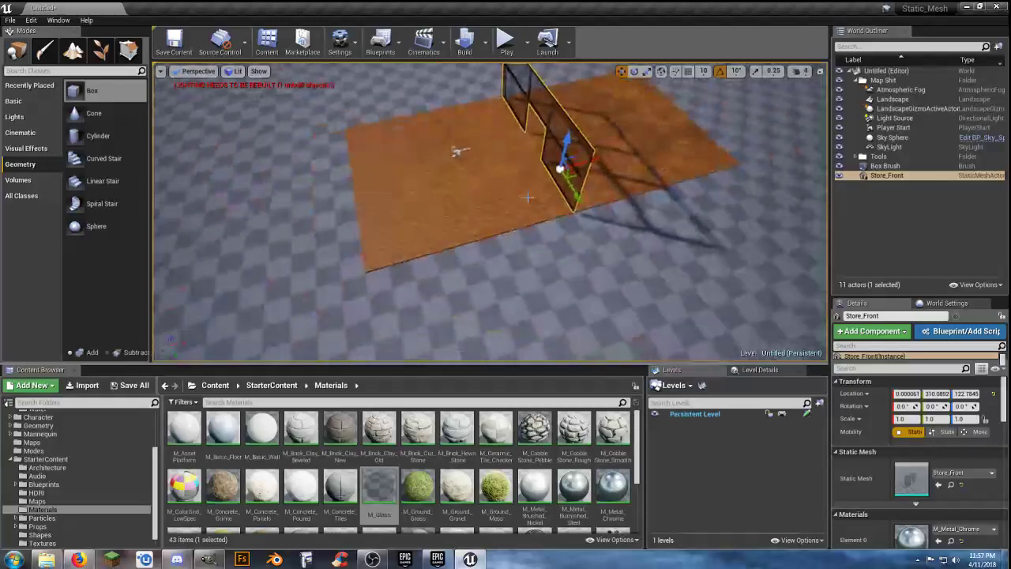
{"action": "left_click_drag", "start_coordinate": [595, 161], "coordinate": [394, 200]}
{"action": "right_click_drag", "start_coordinate": [394, 200], "coordinate": [326, 162]}
{"action": "key", "text": "w"}
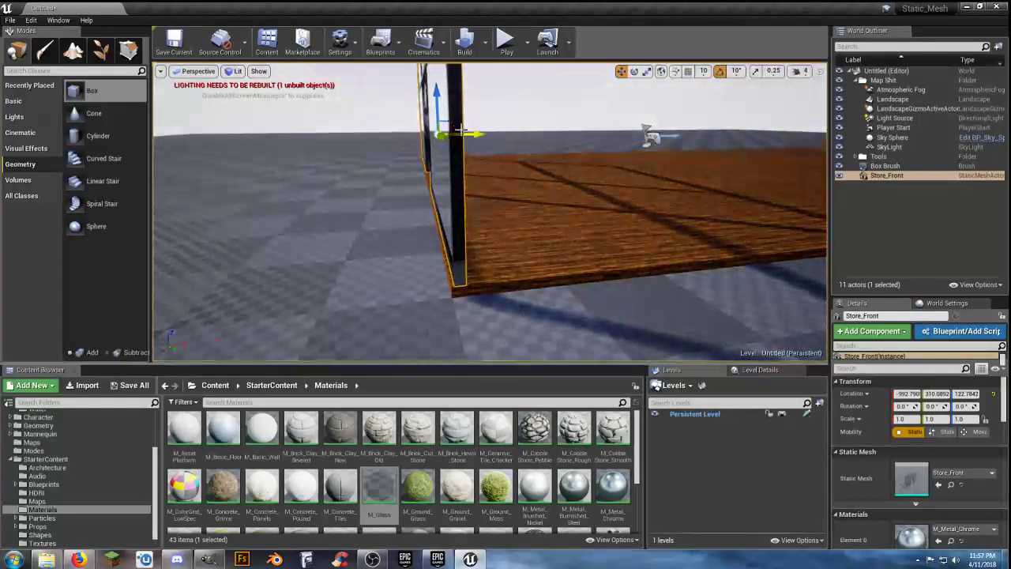
{"action": "left_click_drag", "start_coordinate": [480, 134], "coordinate": [474, 134]}
{"action": "right_click_drag", "start_coordinate": [474, 134], "coordinate": [538, 210]}
{"action": "key", "text": "s"}
{"action": "key", "text": "w"}
{"action": "key", "text": "s"}
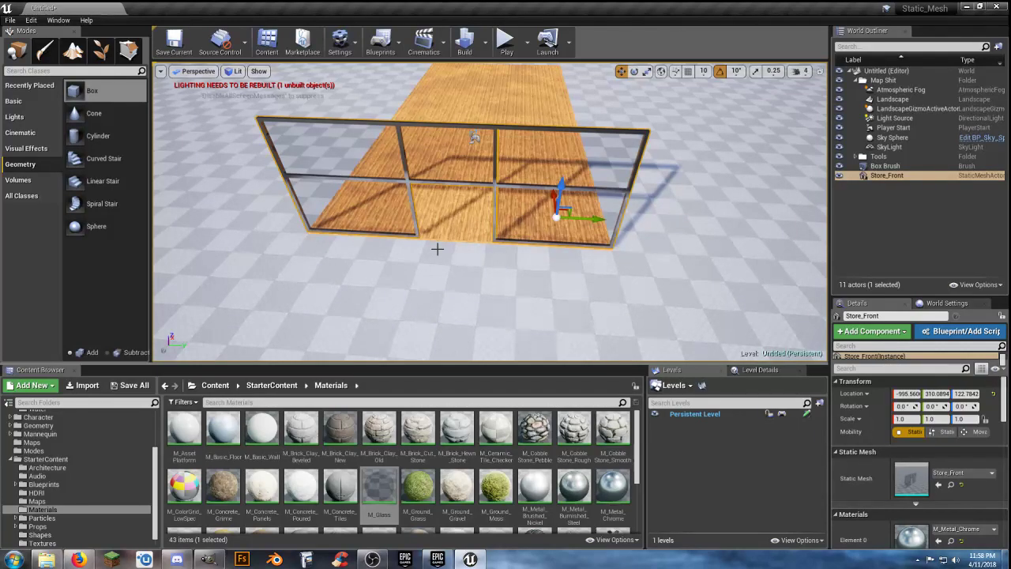
- Play the level and run the character into the relocated store front to test its collision, ending the play session
{"action": "left_click", "coordinate": [504, 40]}
{"action": "left_click", "coordinate": [501, 150]}
{"action": "key", "text": "w"}
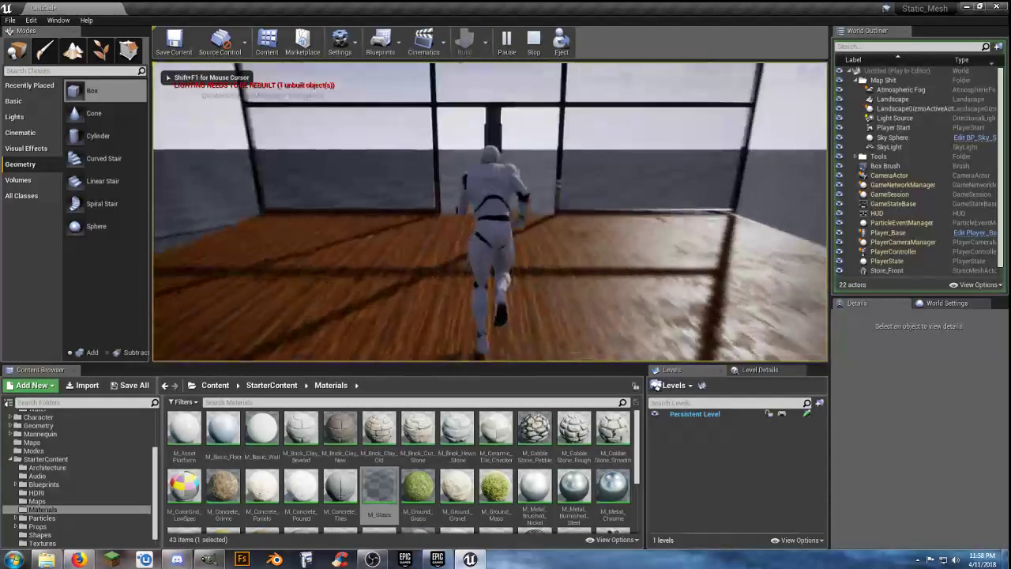
{"action": "key", "text": "w"}
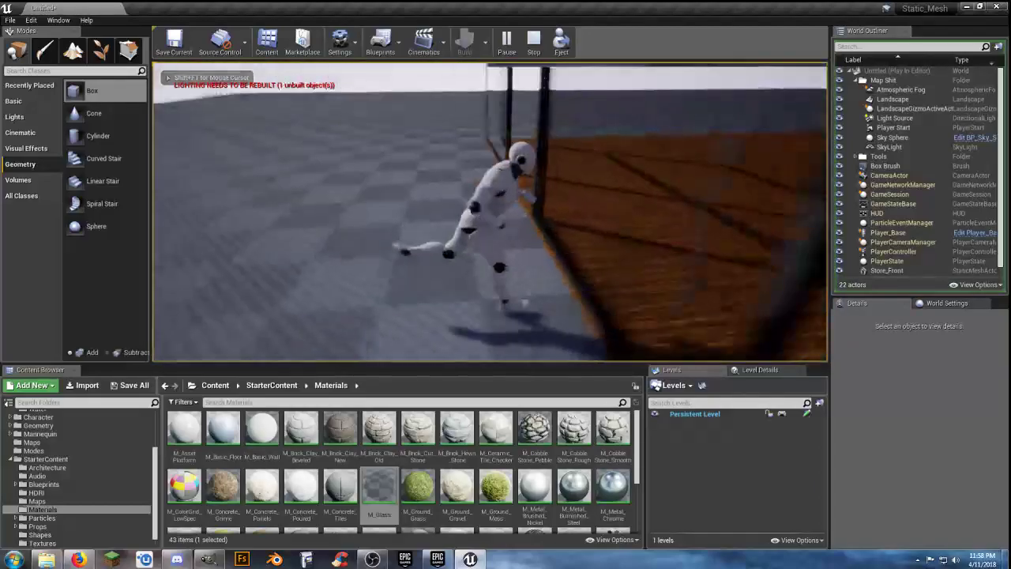
{"action": "key", "text": "w"}
{"action": "key", "text": "Escape"}
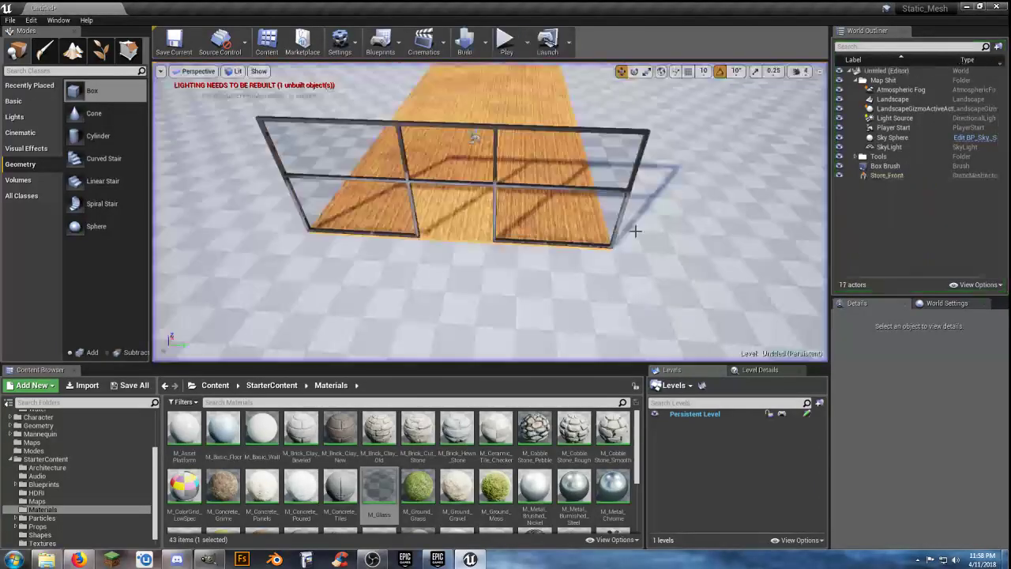
- Open the Store_Front mesh from the Assets folder in the static mesh editor
{"action": "left_click", "coordinate": [71, 475]}
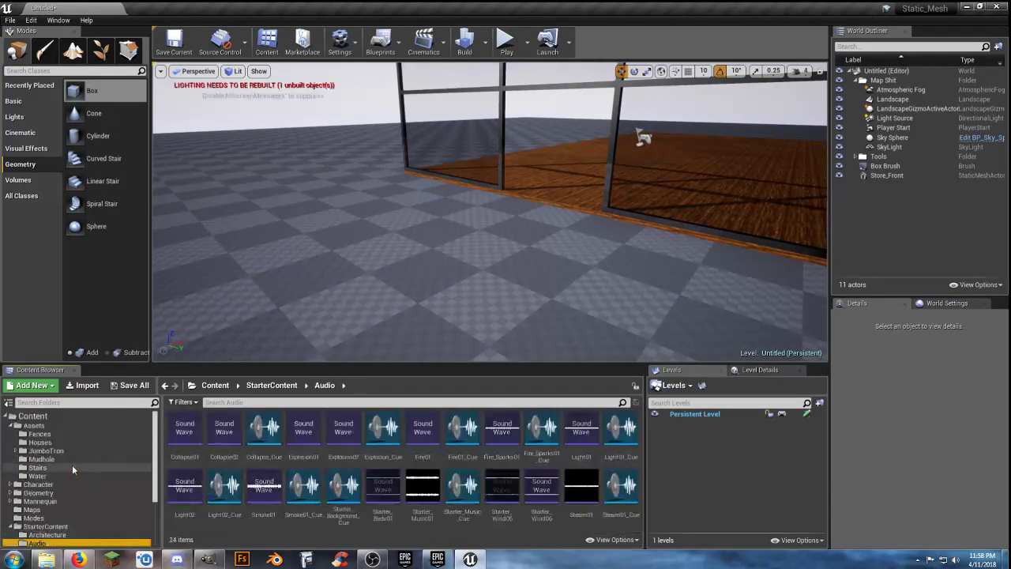
{"action": "left_click", "coordinate": [49, 426]}
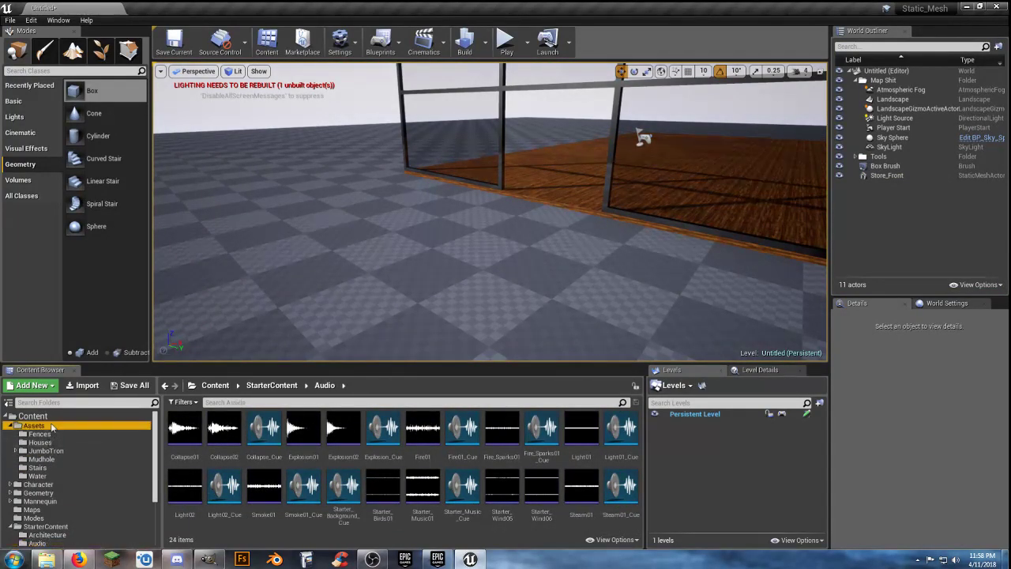
{"action": "left_click", "coordinate": [540, 430]}
{"action": "double_click", "coordinate": [539, 431]}
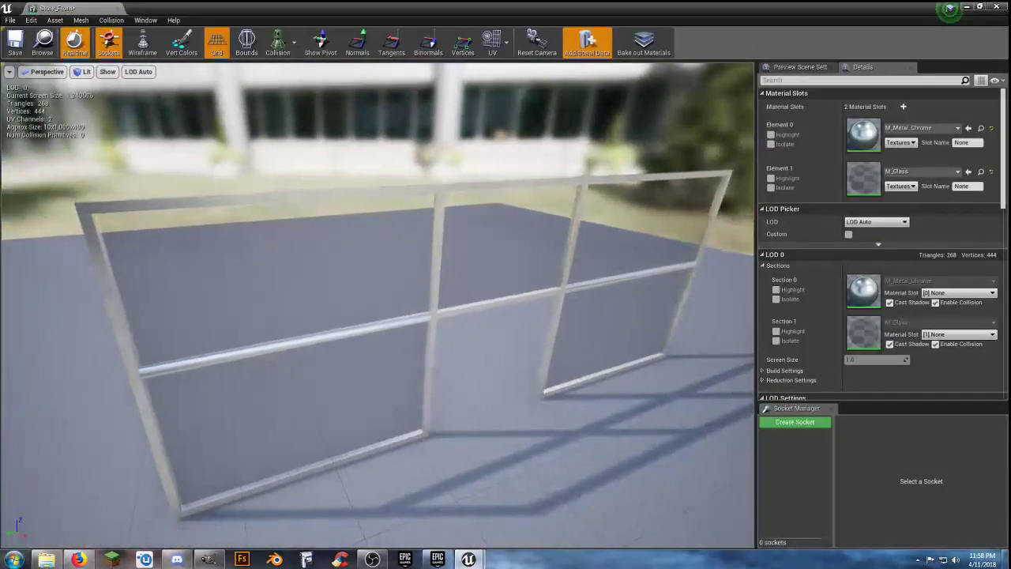
- Try a 26DOP simplified collision on the mesh, examine how its hull covers the frame and doorway, and remove it
{"action": "left_click", "coordinate": [112, 20]}
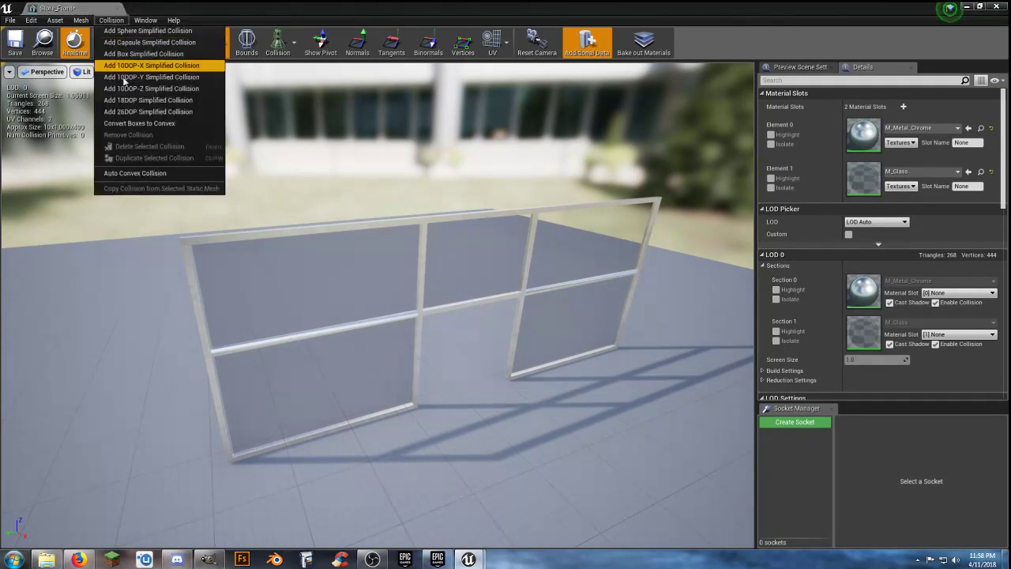
{"action": "left_click", "coordinate": [131, 117]}
{"action": "key", "text": "w"}
{"action": "right_click_drag", "start_coordinate": [397, 279], "coordinate": [446, 264]}
{"action": "right_click_drag", "start_coordinate": [393, 421], "coordinate": [387, 421]}
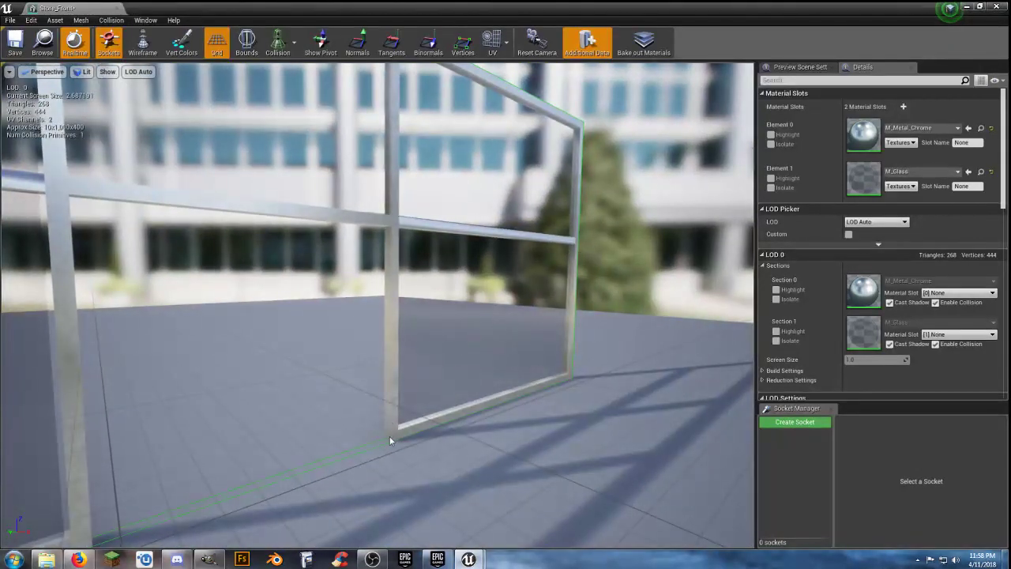
{"action": "key", "text": "s"}
{"action": "right_click_drag", "start_coordinate": [264, 396], "coordinate": [300, 423]}
{"action": "key", "text": "w"}
{"action": "key", "text": "a"}
{"action": "key", "text": "d"}
{"action": "key", "text": "a"}
{"action": "key", "text": "d"}
{"action": "right_click_drag", "start_coordinate": [371, 344], "coordinate": [311, 333]}
{"action": "key", "text": "w"}
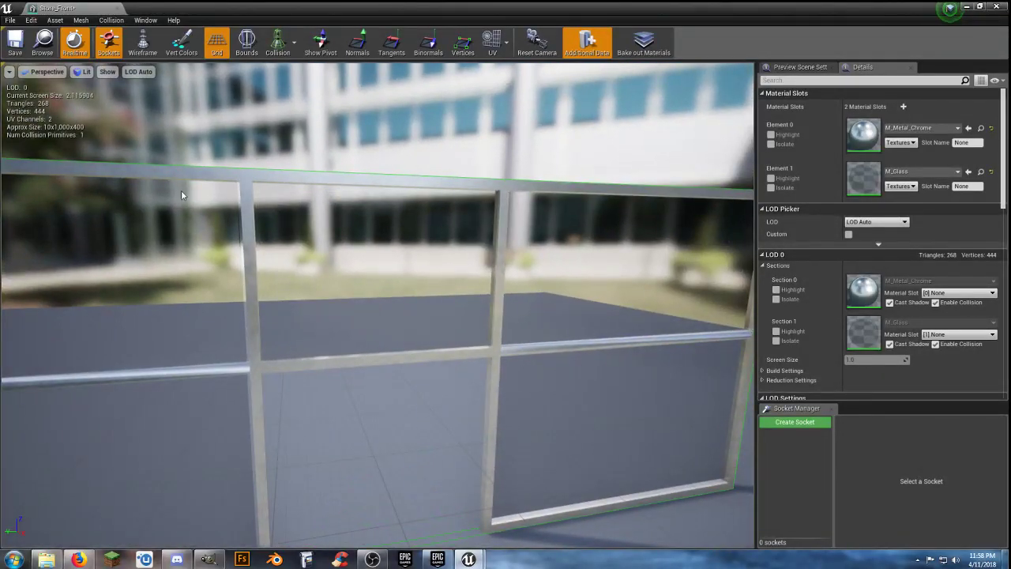
{"action": "left_click", "coordinate": [109, 21]}
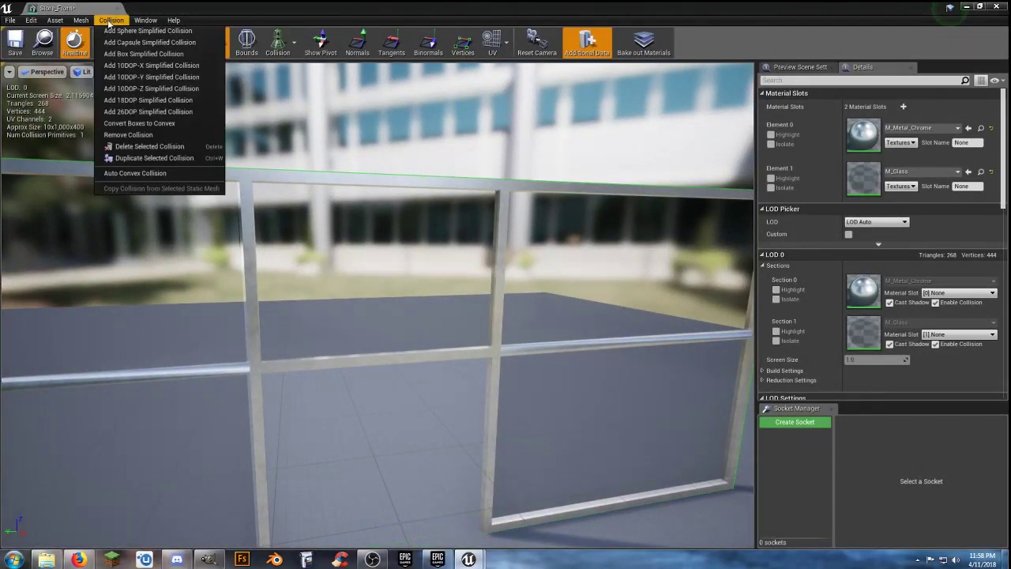
{"action": "left_click", "coordinate": [152, 135]}
- Set the mesh's Collision Complexity to Use Complex Collision As Simple, save the mesh and close its editor
{"action": "scroll", "coordinate": [817, 314], "scroll_direction": "down", "scroll_amount": 10}
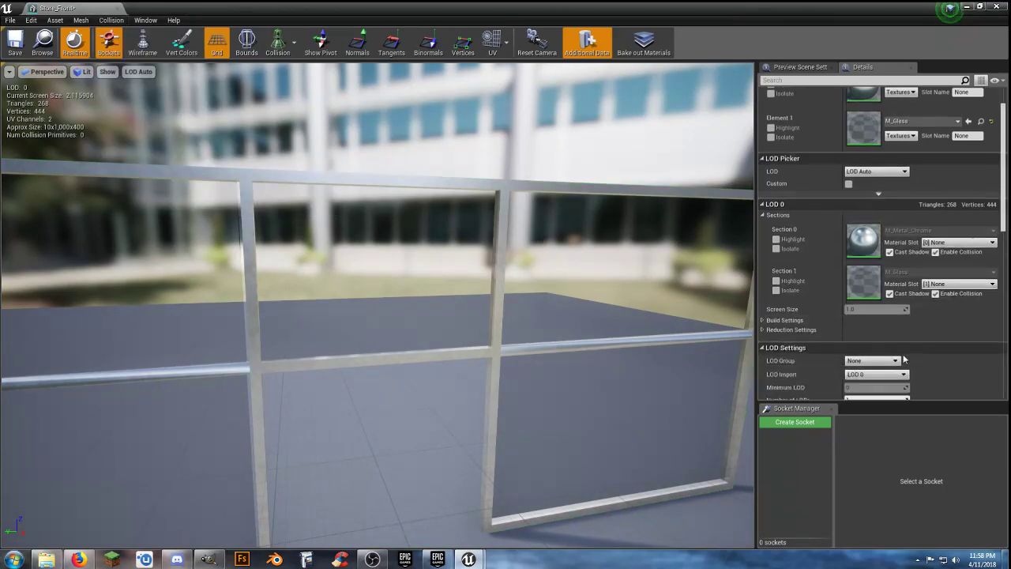
{"action": "scroll", "coordinate": [911, 357], "scroll_direction": "down", "scroll_amount": 1}
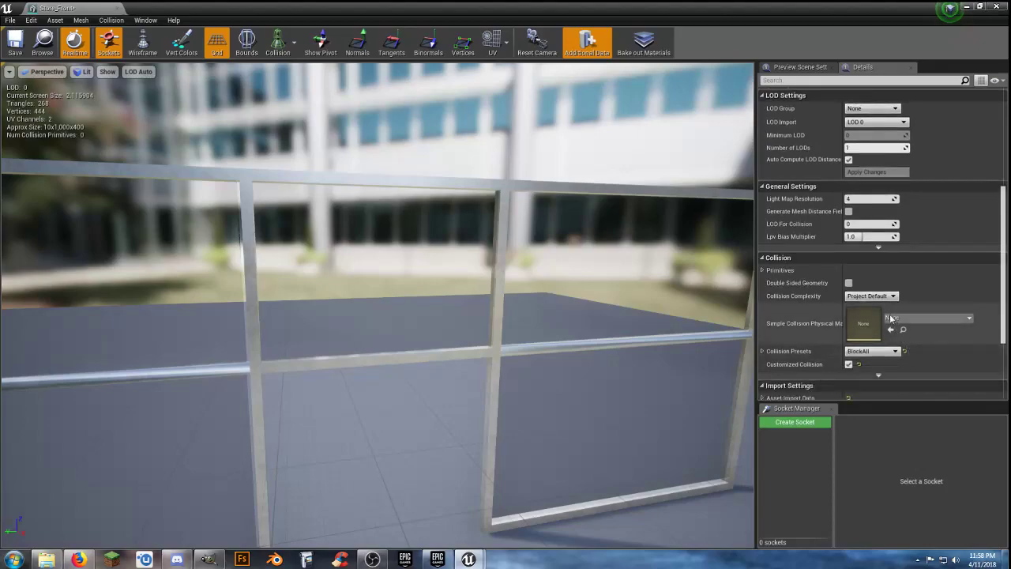
{"action": "left_click", "coordinate": [868, 295]}
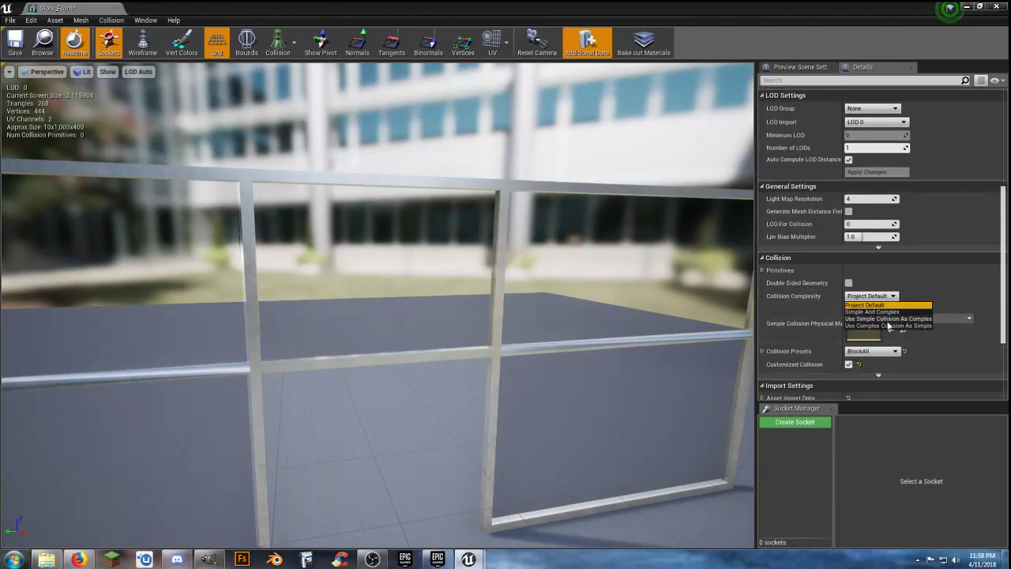
{"action": "left_click", "coordinate": [888, 318]}
{"action": "left_click", "coordinate": [900, 296]}
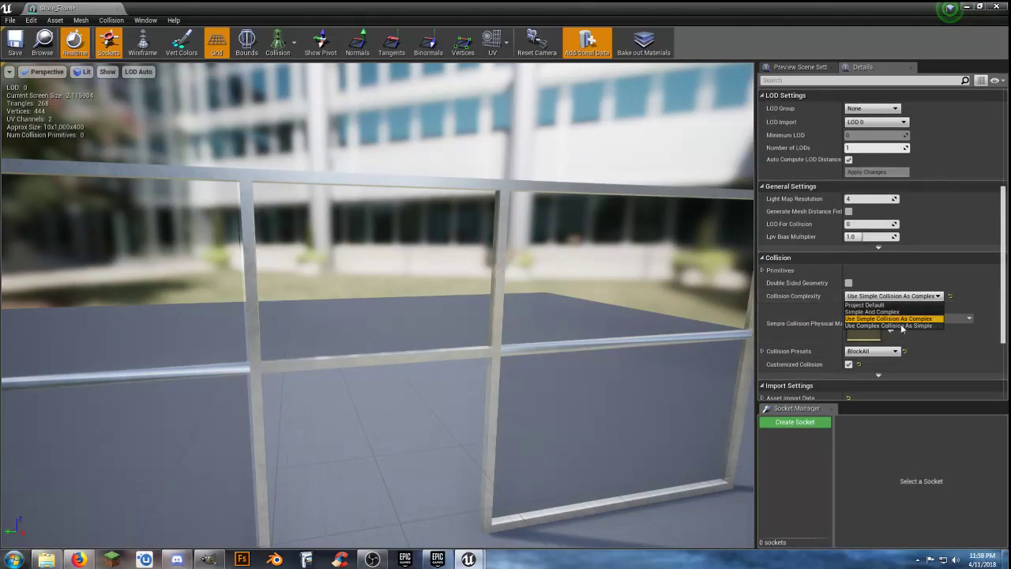
{"action": "left_click", "coordinate": [900, 325]}
{"action": "left_click_drag", "start_coordinate": [385, 186], "coordinate": [347, 225]}
{"action": "left_click", "coordinate": [23, 48]}
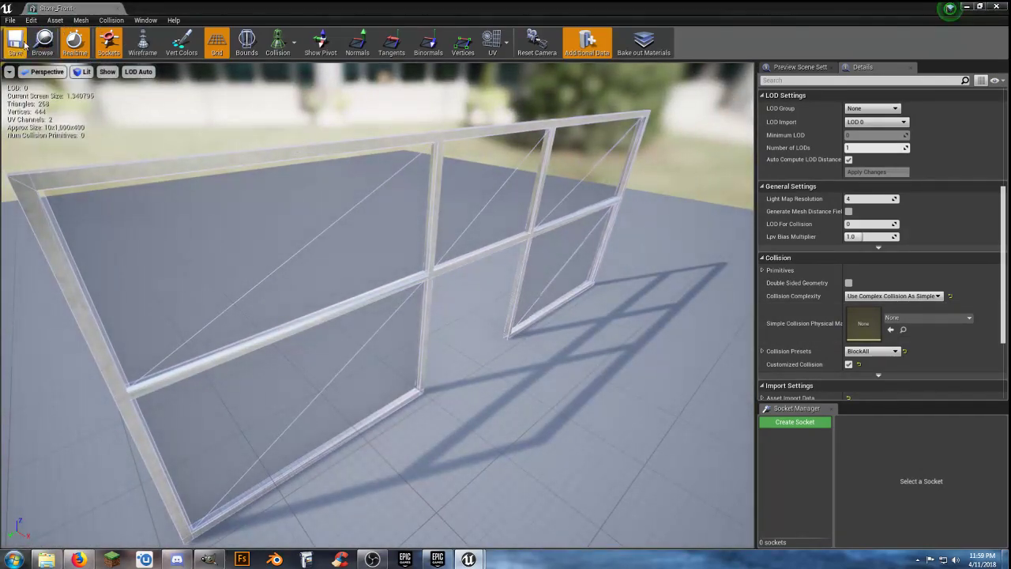
{"action": "left_click", "coordinate": [116, 8]}
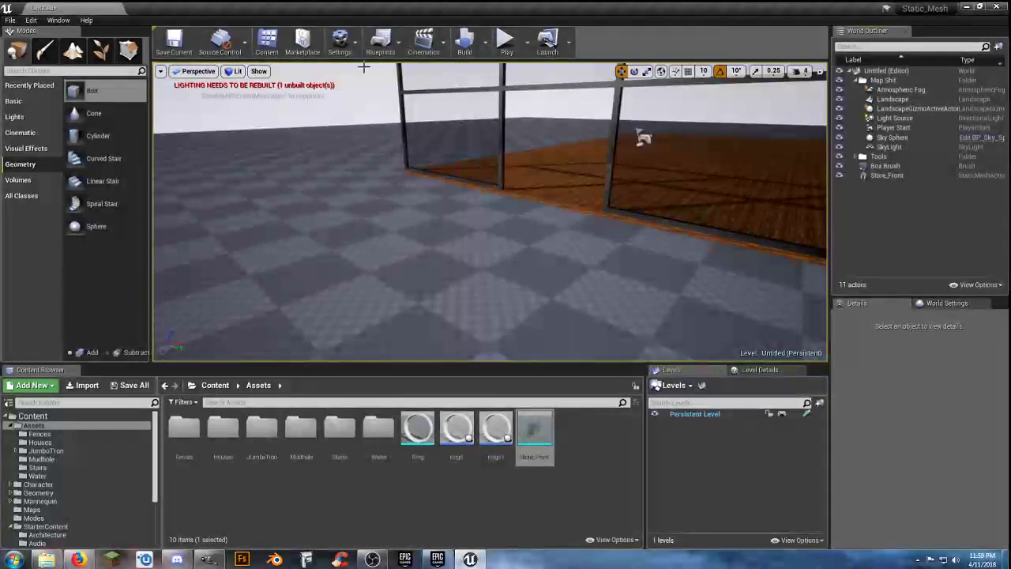
- Play the level, run the character through the store front's doorway and against its glass panels to test the collision, and end the session
{"action": "left_click", "coordinate": [506, 41]}
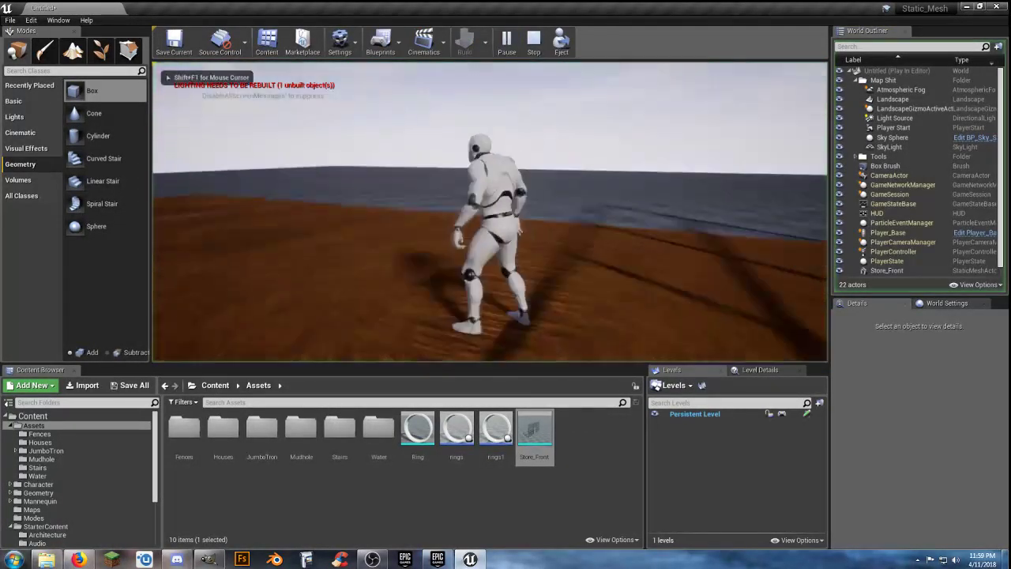
{"action": "key", "text": "w"}
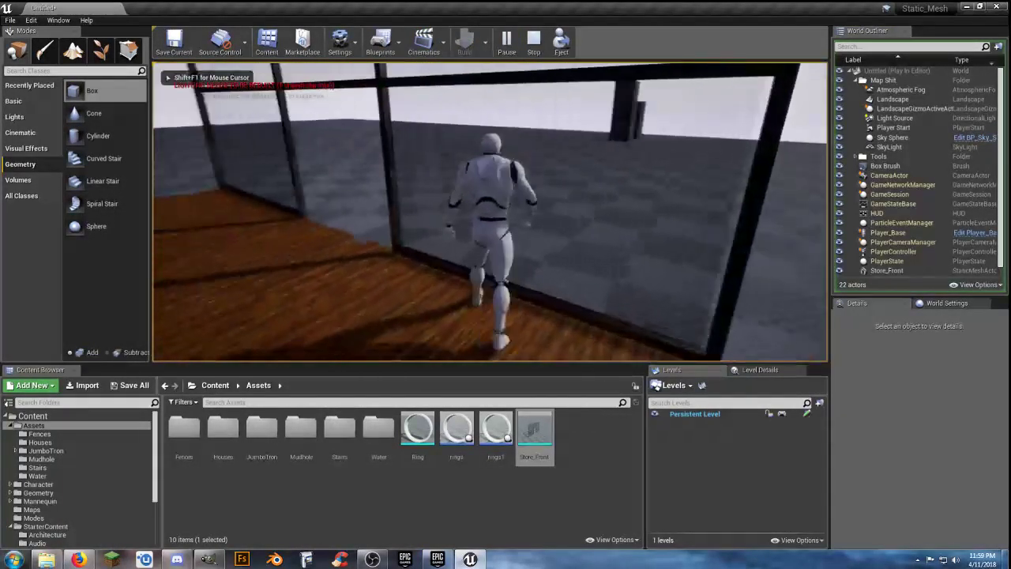
{"action": "key", "text": "w"}
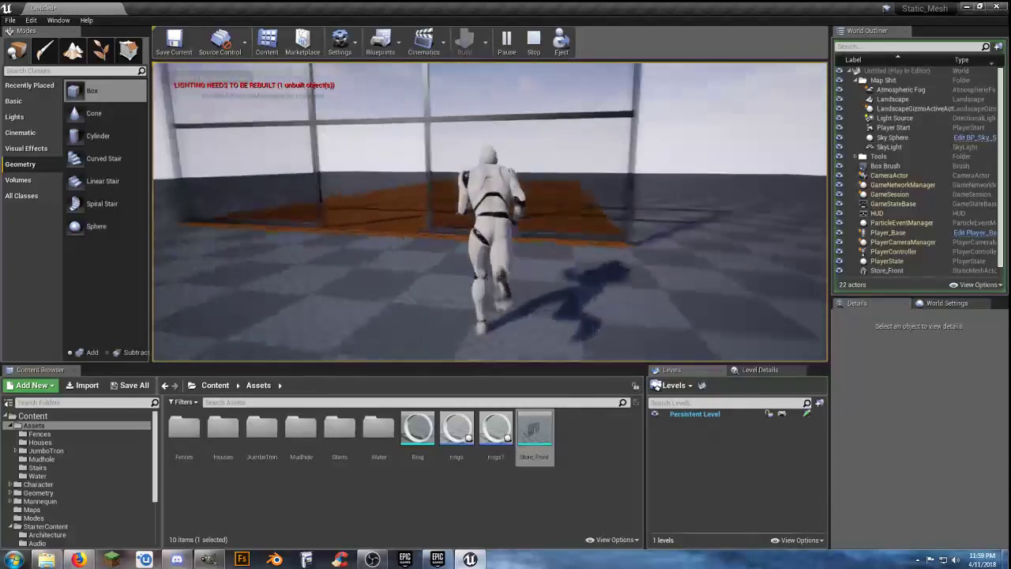
{"action": "key", "text": "s"}
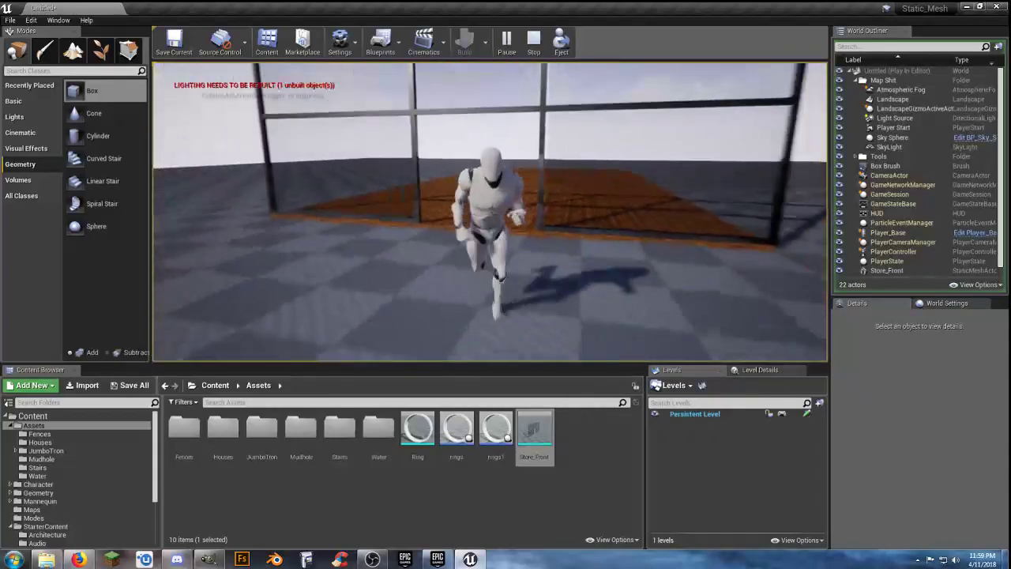
{"action": "key", "text": "w"}
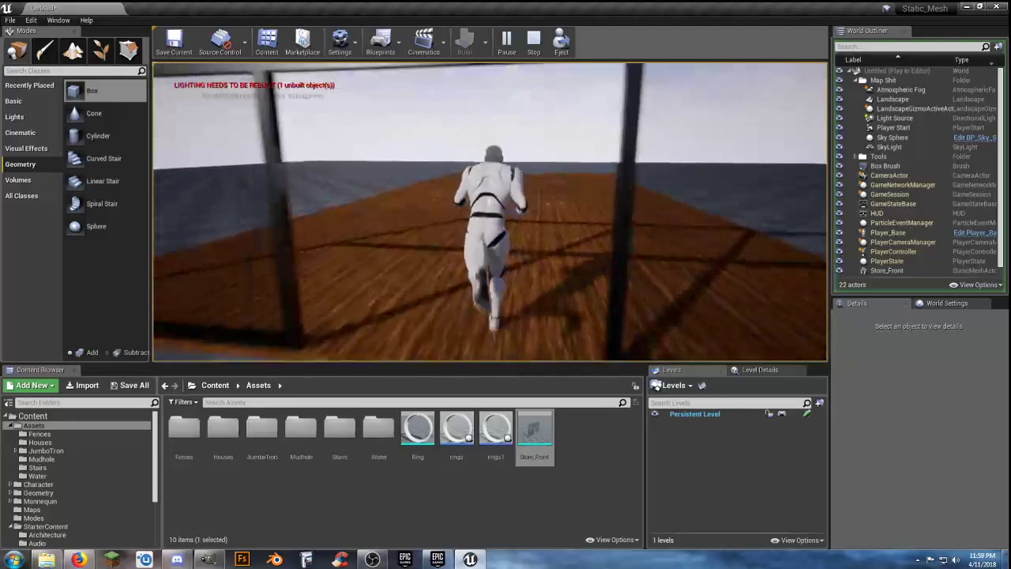
{"action": "key", "text": "s"}
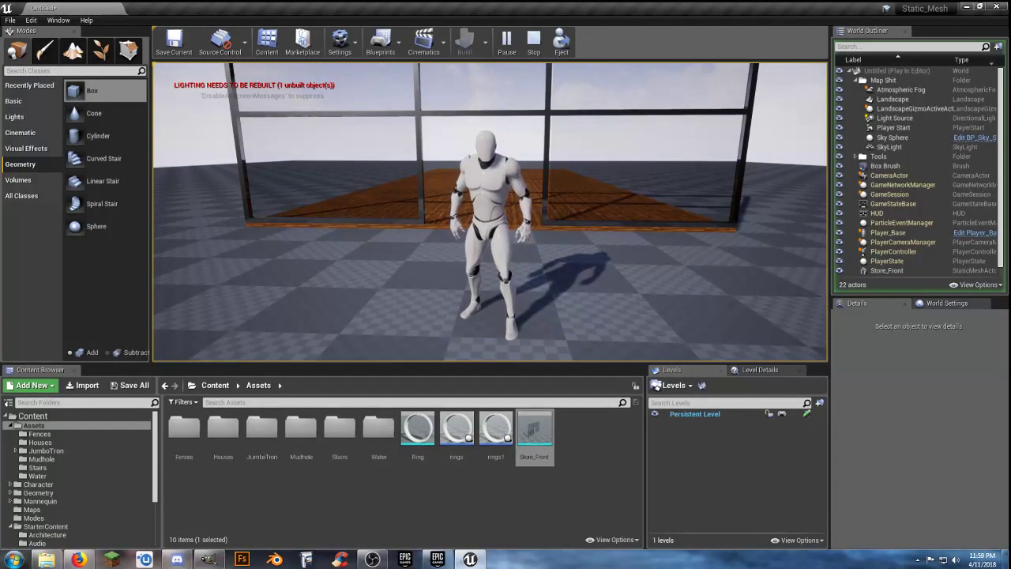
{"action": "key", "text": "w"}
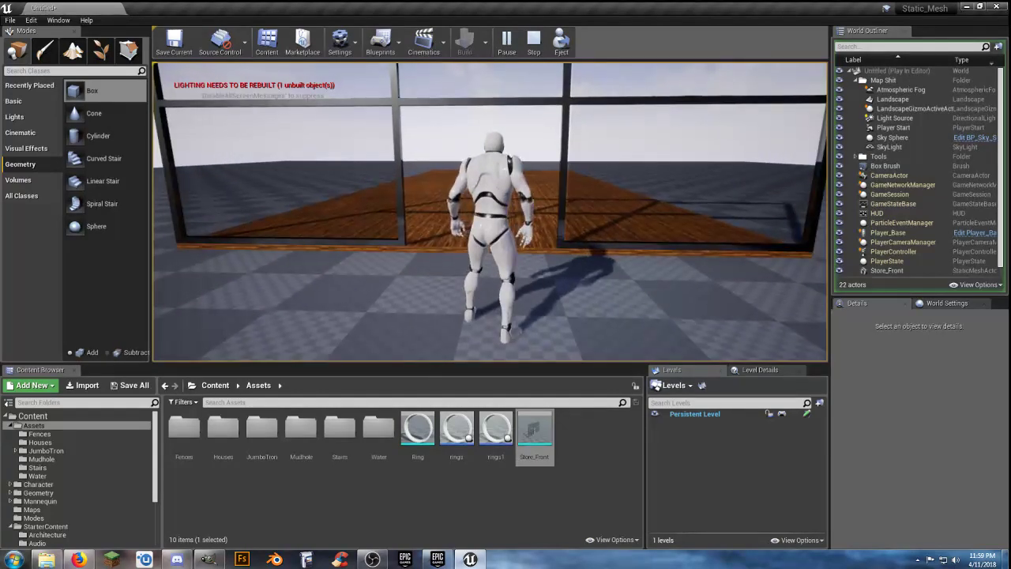
{"action": "key", "text": "s"}
{"action": "key", "text": "w"}
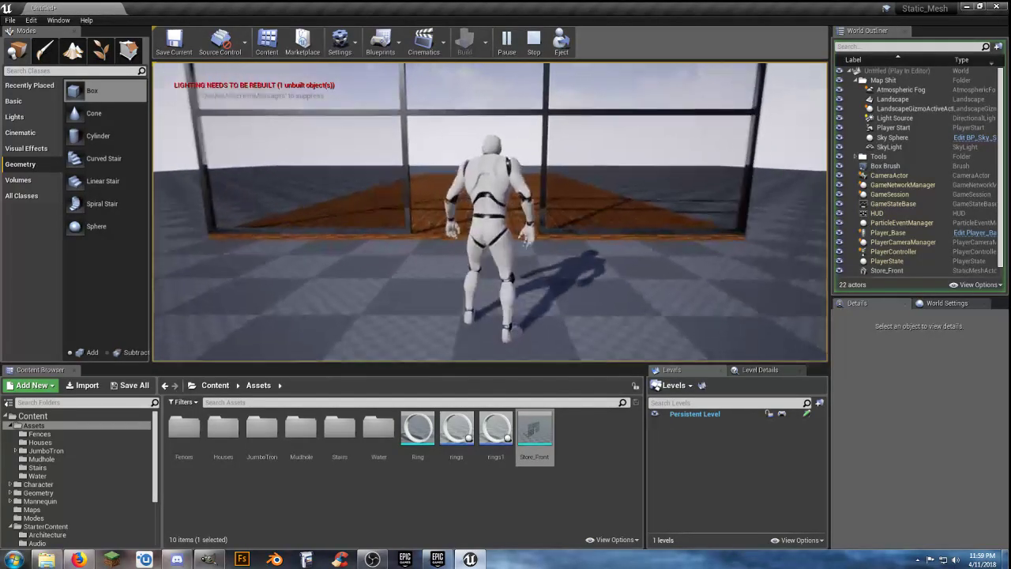
{"action": "key", "text": "w"}
{"action": "key", "text": "d"}
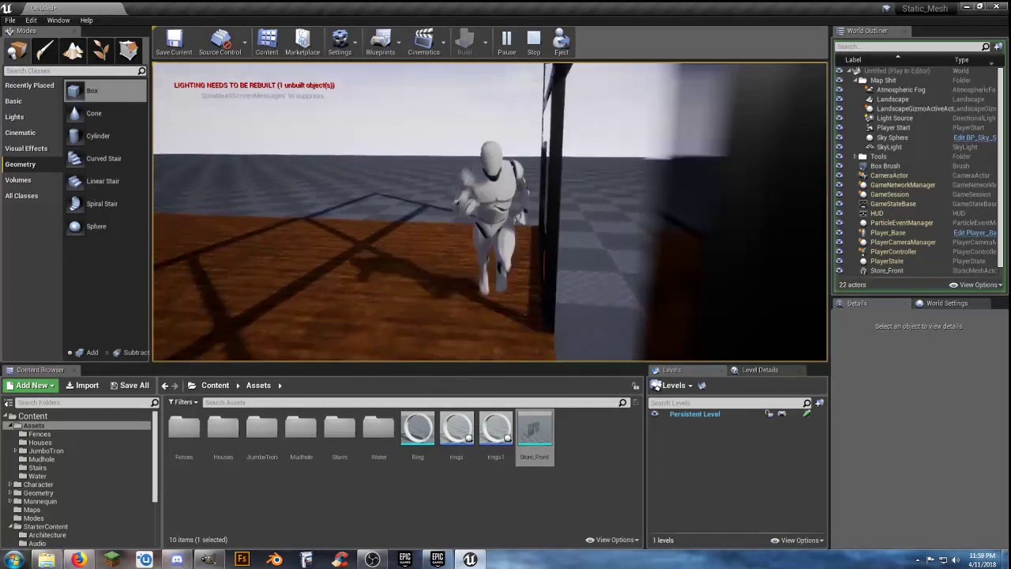
{"action": "key", "text": "a"}
{"action": "key", "text": "w"}
{"action": "key", "text": "space"}
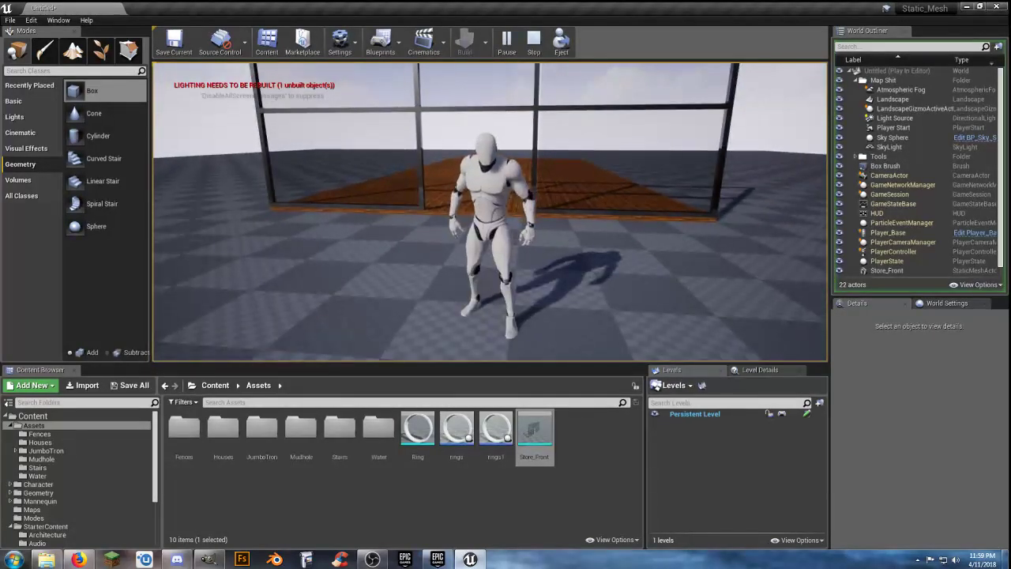
{"action": "key", "text": "w"}
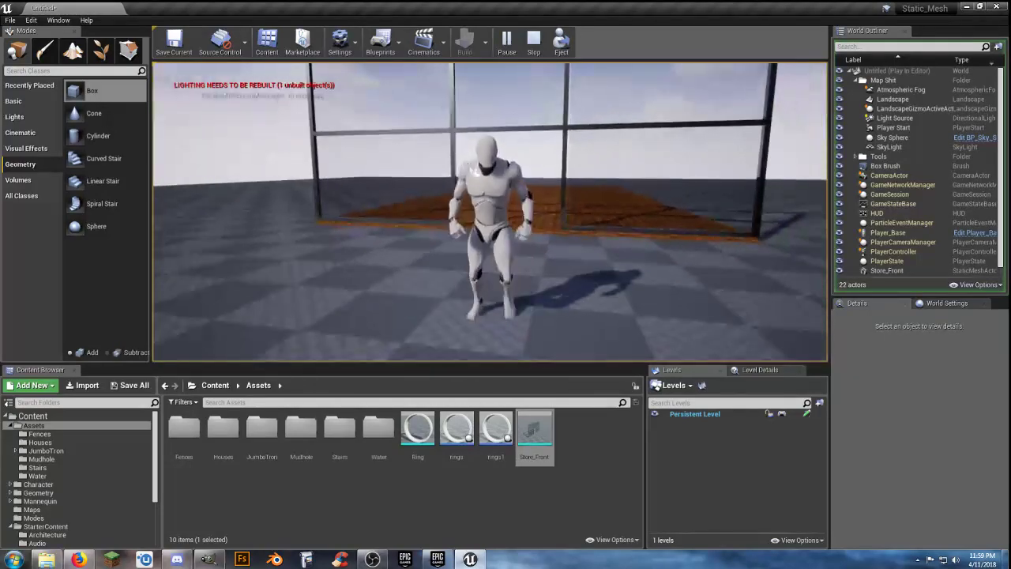
{"action": "key", "text": "Escape"}
- Place an additive box brush with the StarterContent material M_Wood_Pine on the oak platform
{"action": "right_click_drag", "start_coordinate": [474, 228], "coordinate": [261, 276]}
{"action": "key", "text": "w"}
{"action": "key", "text": "s"}
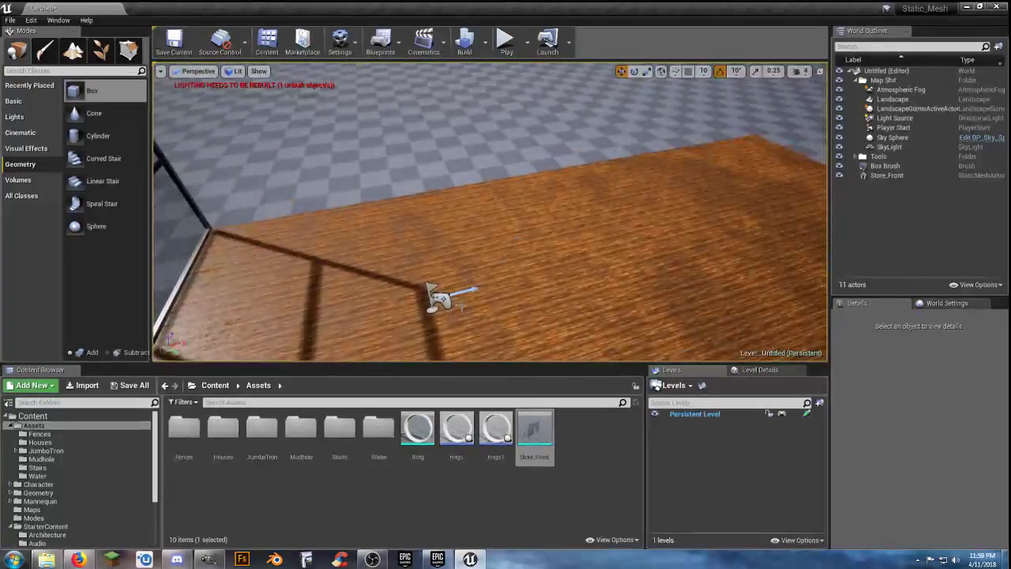
{"action": "scroll", "coordinate": [75, 486], "scroll_direction": "down", "scroll_amount": 3}
{"action": "left_click", "coordinate": [57, 500]}
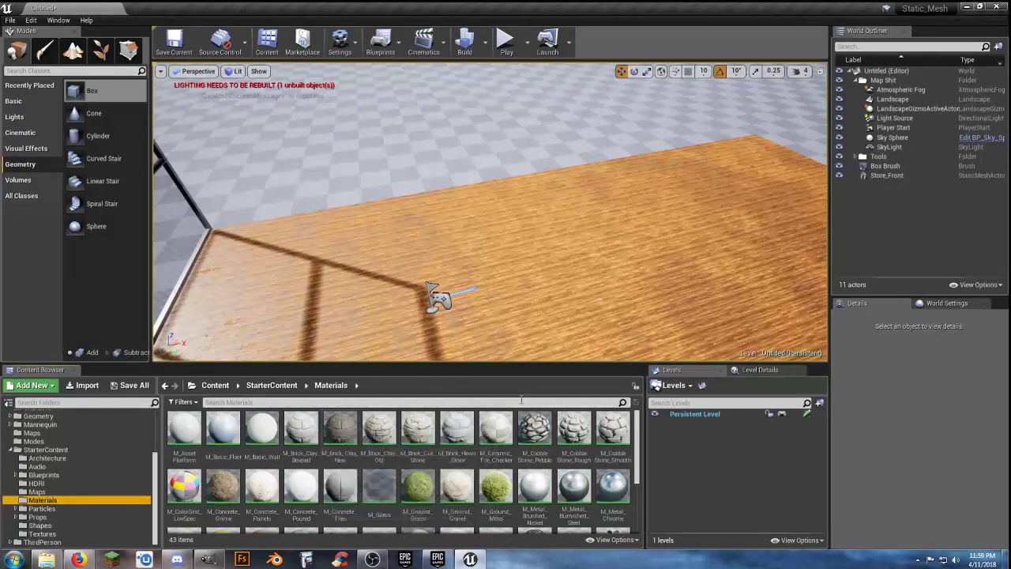
{"action": "scroll", "coordinate": [497, 486], "scroll_direction": "down", "scroll_amount": 3}
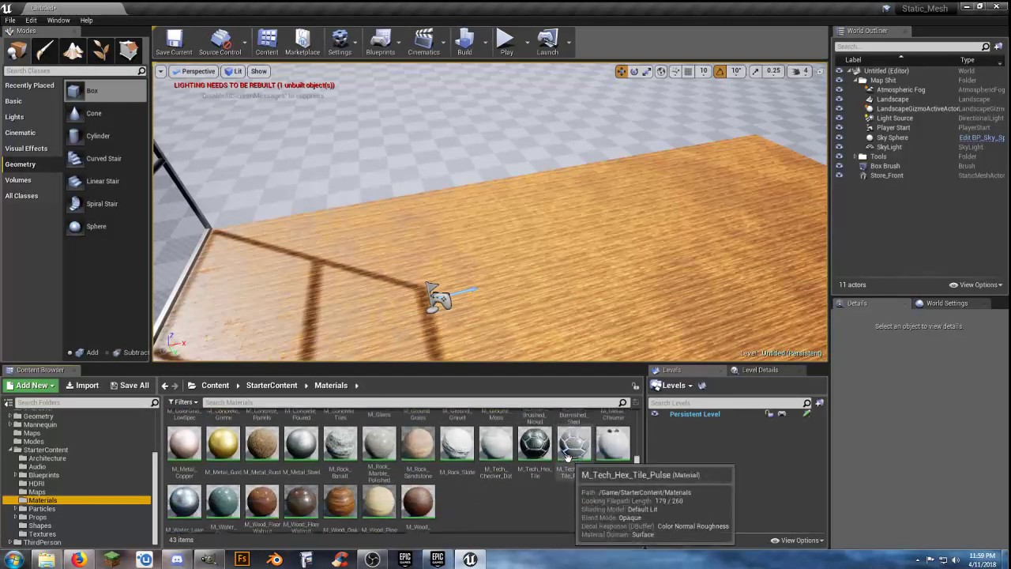
{"action": "right_click_drag", "start_coordinate": [502, 348], "coordinate": [431, 340]}
{"action": "left_click", "coordinate": [379, 498]}
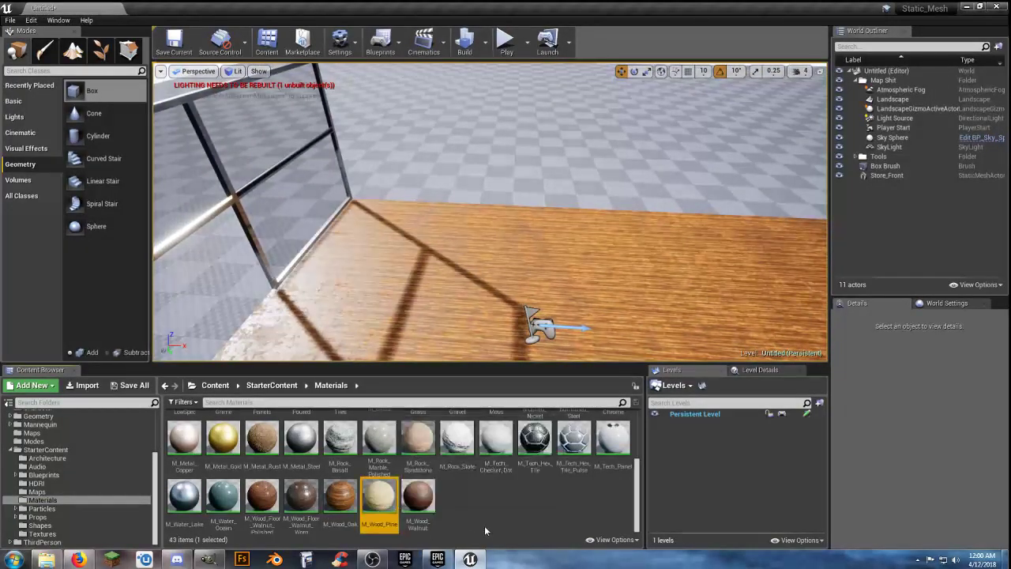
{"action": "mouse_move", "coordinate": [87, 90]}
{"action": "left_mouse_down"}
{"action": "mouse_move", "coordinate": [609, 215]}
{"action": "mouse_move", "coordinate": [714, 233]}
{"action": "mouse_move", "coordinate": [711, 225]}
{"action": "left_mouse_up"}
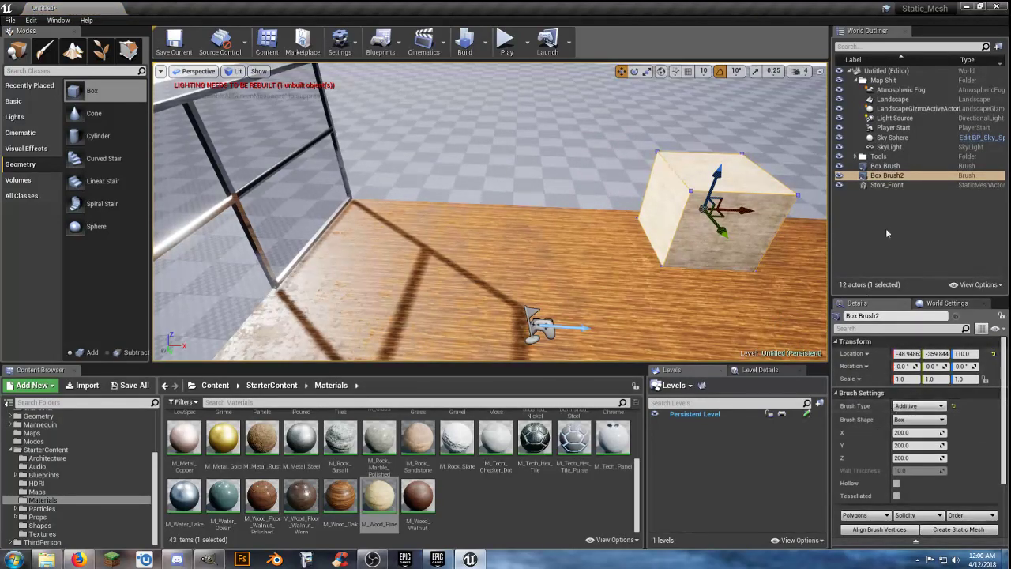
{"action": "mouse_move", "coordinate": [681, 277]}
{"action": "right_mouse_down"}
{"action": "mouse_move", "coordinate": [668, 282]}
{"action": "mouse_move", "coordinate": [743, 332]}
{"action": "right_mouse_up"}
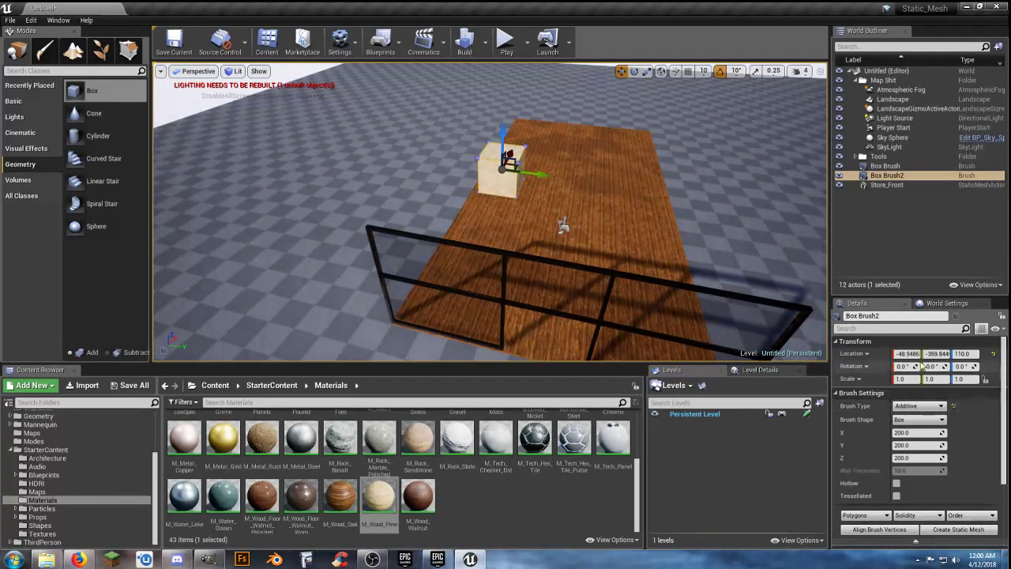
- Set the pine box brush's location to X 0, Y 0, Z 210
{"action": "left_click", "coordinate": [906, 353]}
{"action": "type", "text": "0"}
{"action": "key", "text": "Tab"}
{"action": "type", "text": "0"}
{"action": "key", "text": "Tab"}
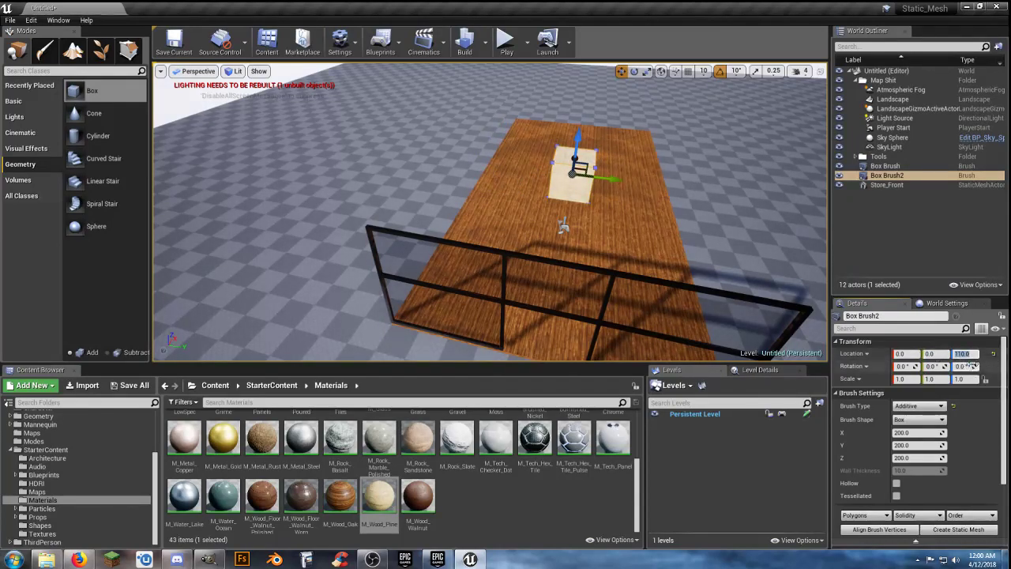
{"action": "type", "text": "210"}
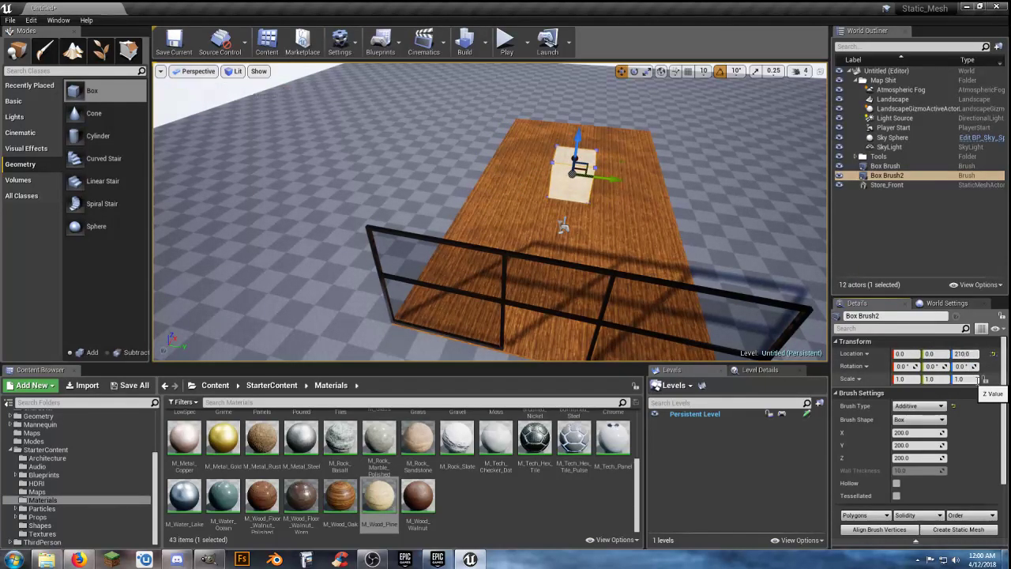
{"action": "key", "text": "Return"}
- Size the pine box brush into a long wall with X 2000, Y 20 and Z 400
{"action": "left_click", "coordinate": [914, 457]}
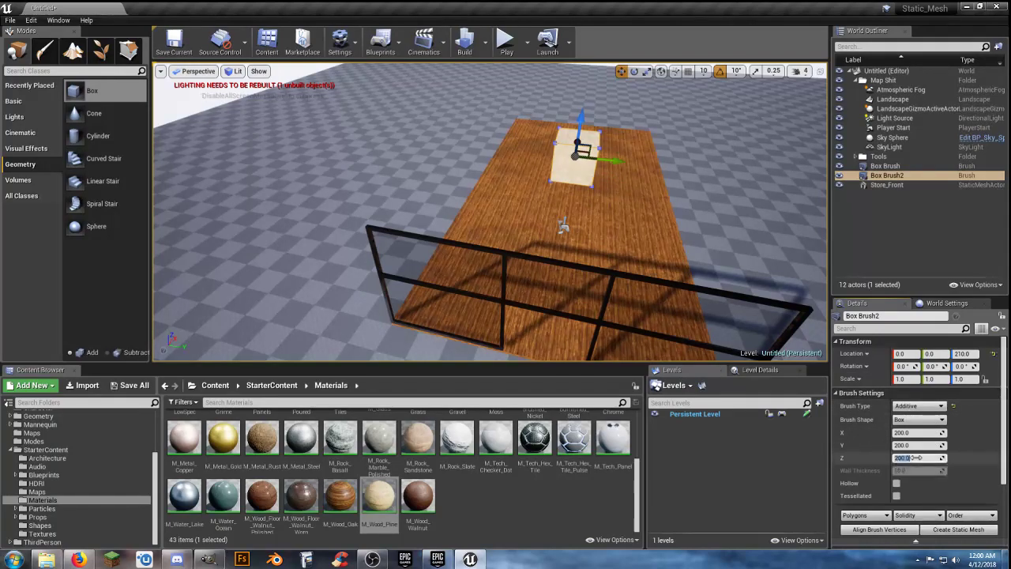
{"action": "type", "text": "400"}
{"action": "key", "text": "Tab"}
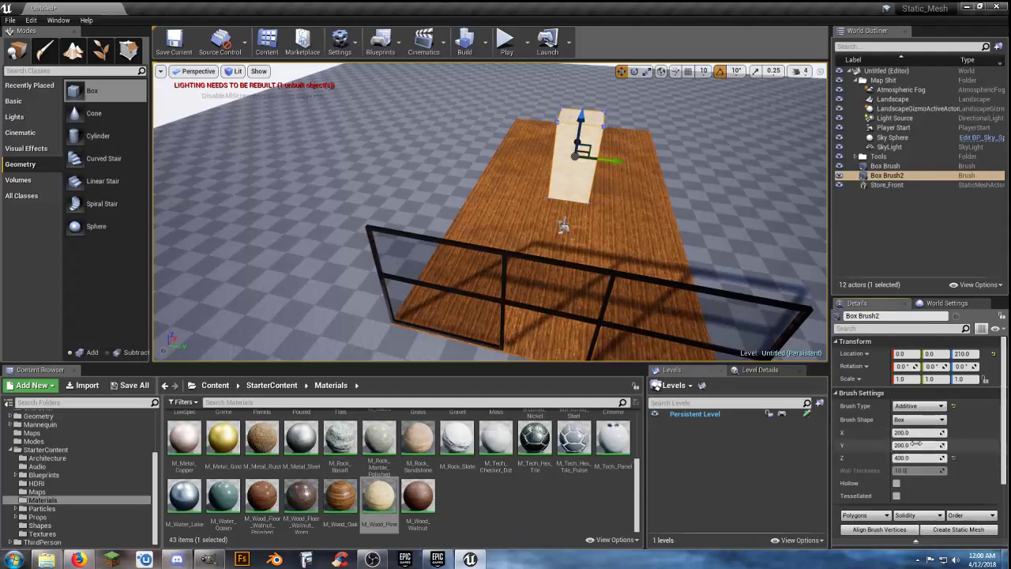
{"action": "left_click", "coordinate": [915, 444]}
{"action": "type", "text": "20"}
{"action": "key", "text": "Tab"}
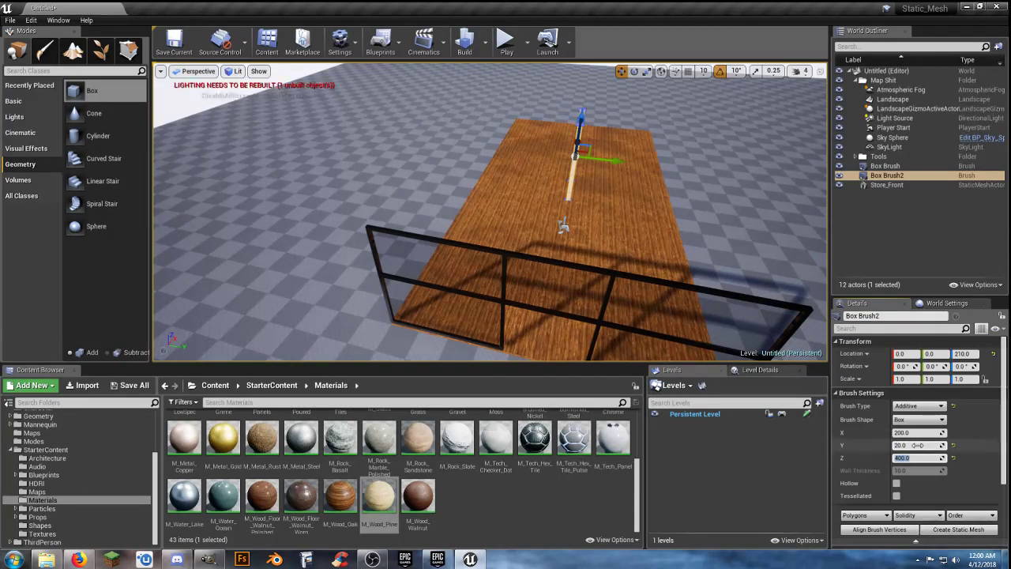
{"action": "left_click", "coordinate": [918, 435]}
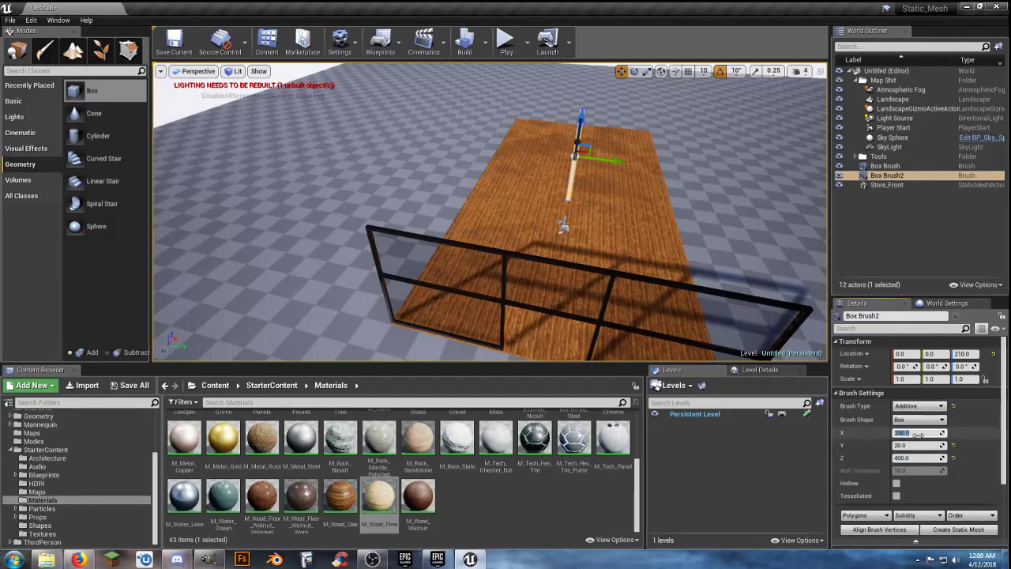
{"action": "type", "text": "2000"}
{"action": "key", "text": "Tab"}
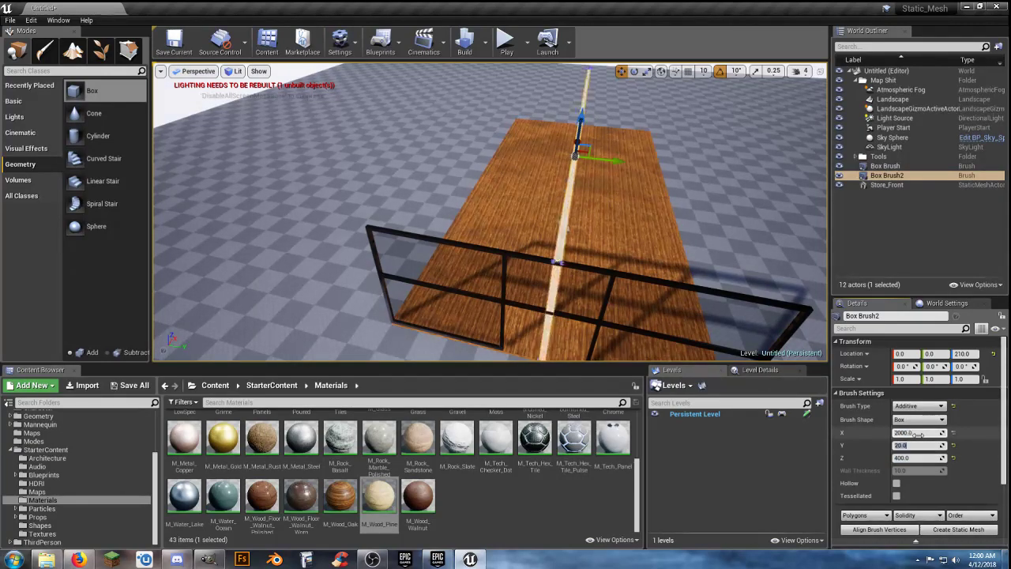
- Move the pine wall along Y to the platform's side edge at about -491 and set its X length to 1990
{"action": "left_click_drag", "start_coordinate": [626, 158], "coordinate": [520, 149]}
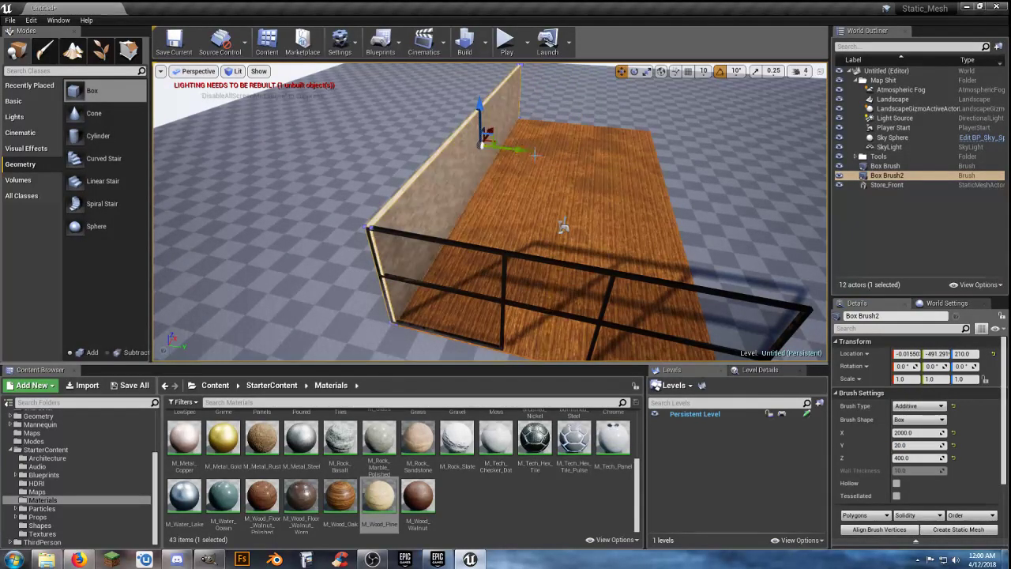
{"action": "right_click_drag", "start_coordinate": [536, 161], "coordinate": [580, 169]}
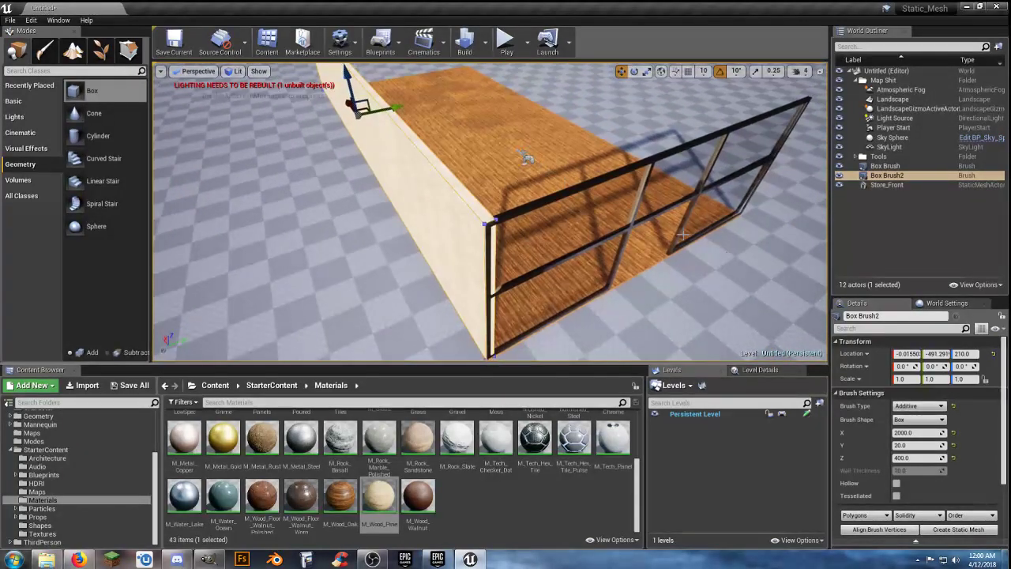
{"action": "left_click", "coordinate": [919, 432]}
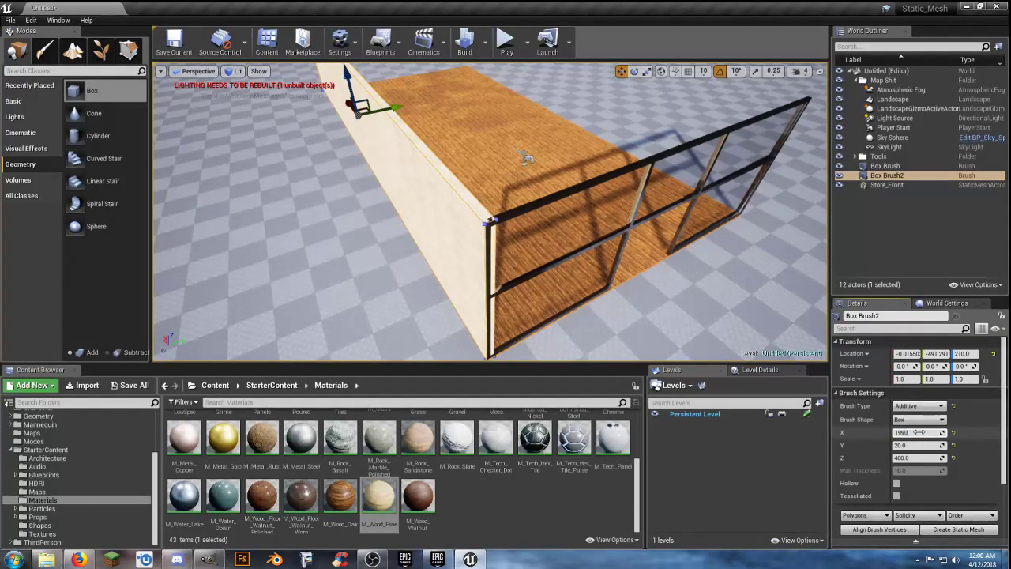
- Thin the pine wall to Y 10 and align it behind the store front's corner post at location X 0, Y -490
{"action": "right_click_drag", "start_coordinate": [600, 313], "coordinate": [622, 210]}
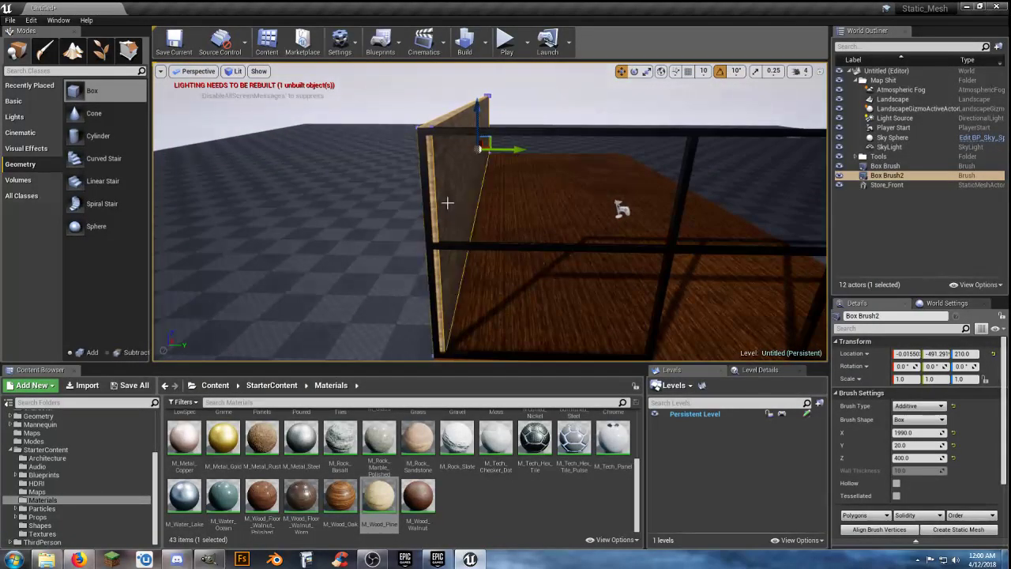
{"action": "right_click_drag", "start_coordinate": [459, 241], "coordinate": [458, 246]}
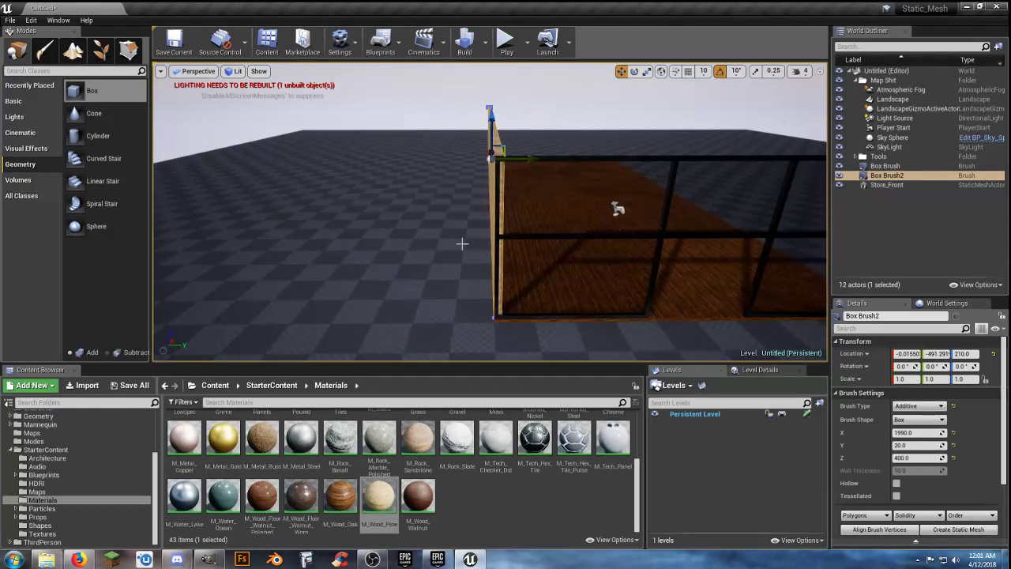
{"action": "left_click", "coordinate": [914, 446]}
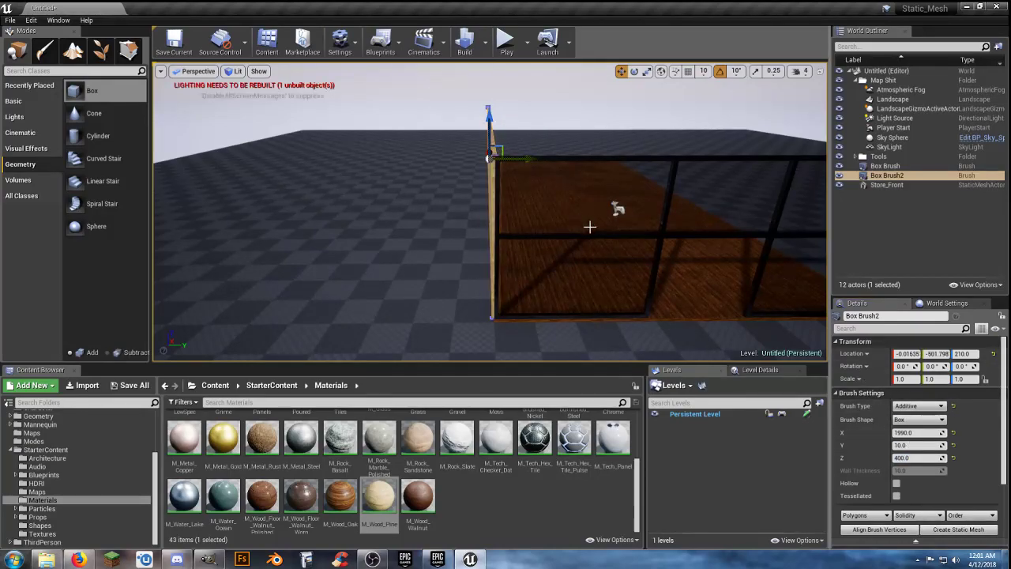
{"action": "right_click_drag", "start_coordinate": [581, 233], "coordinate": [602, 234]}
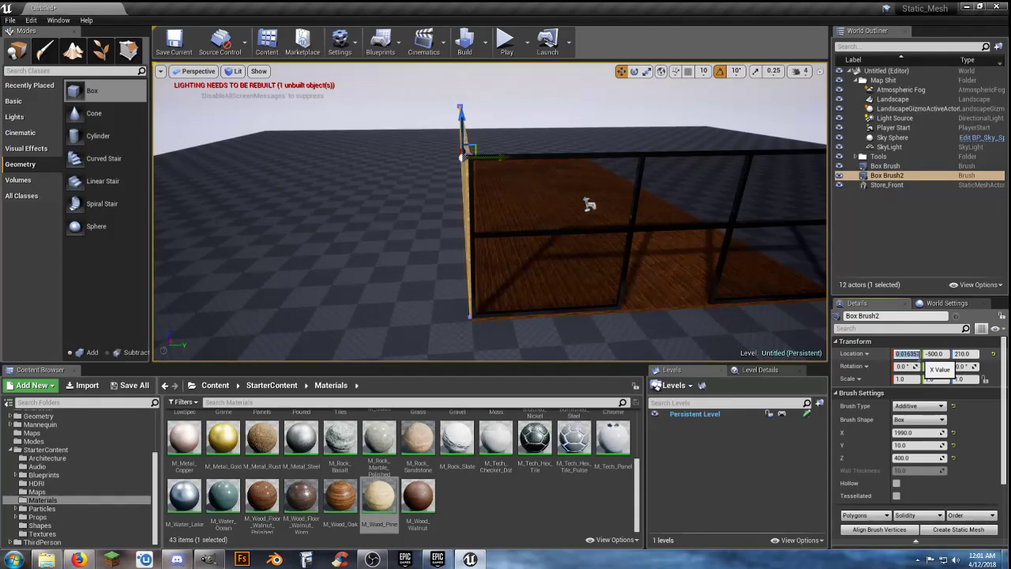
{"action": "key", "text": "a"}
{"action": "right_click_drag", "start_coordinate": [538, 288], "coordinate": [540, 317]}
{"action": "key", "text": "w"}
{"action": "key", "text": "s"}
{"action": "key", "text": "d"}
{"action": "key", "text": "s"}
{"action": "key", "text": "s"}
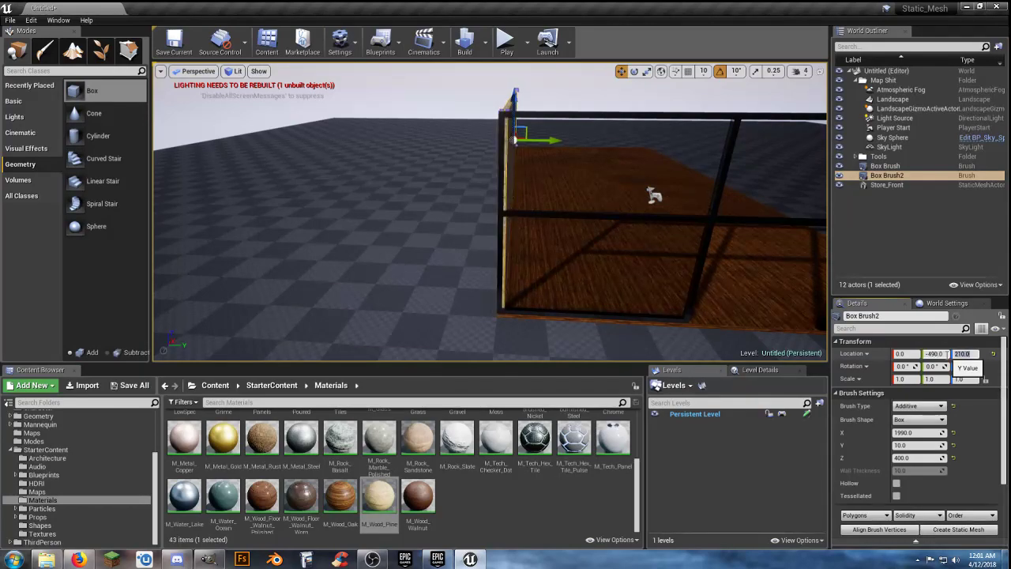
- Duplicate the pine wall and place the copy along the platform's opposite side at location Y 490
{"action": "key", "text": "a"}
{"action": "right_click_drag", "start_coordinate": [711, 253], "coordinate": [675, 213]}
{"action": "key", "text": "w"}
{"action": "key", "text": "d"}
{"action": "key", "text": "s"}
{"action": "key", "text": "d"}
{"action": "key", "text": "s"}
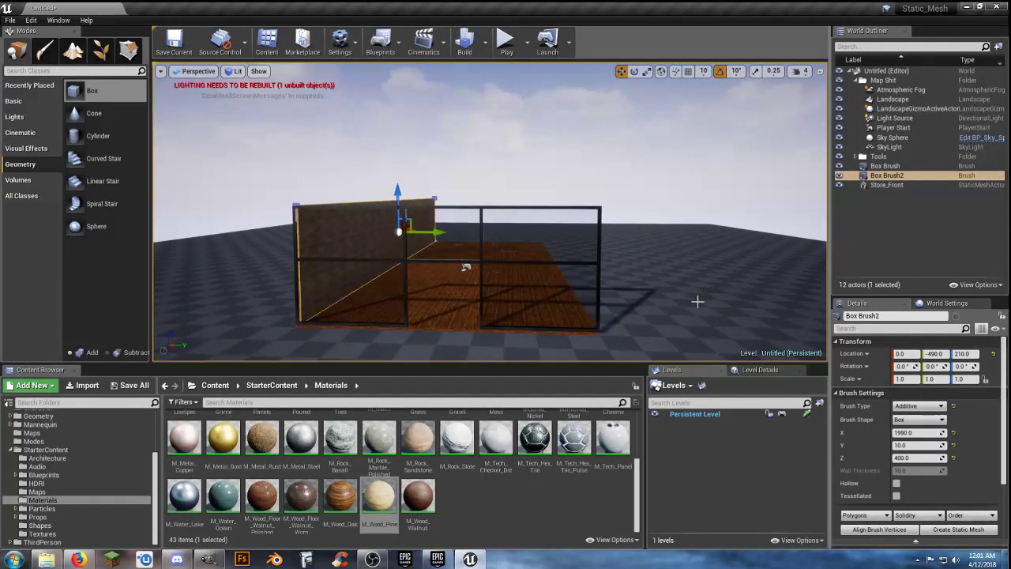
{"action": "key", "text": "ctrl+w"}
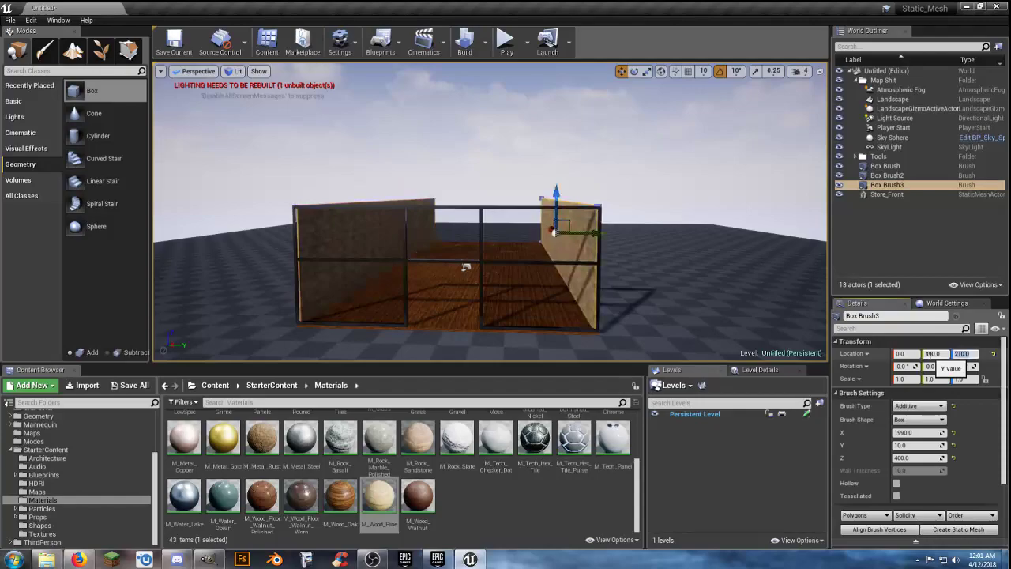
{"action": "mouse_move", "coordinate": [695, 285]}
{"action": "right_mouse_down"}
{"action": "mouse_move", "coordinate": [698, 239]}
{"action": "mouse_move", "coordinate": [695, 320]}
{"action": "mouse_move", "coordinate": [336, 340]}
{"action": "mouse_move", "coordinate": [438, 340]}
{"action": "mouse_move", "coordinate": [525, 398]}
{"action": "right_mouse_up"}
{"action": "key", "text": "w"}
{"action": "key", "text": "s"}
{"action": "key", "text": "w"}
{"action": "key", "text": "a"}
{"action": "key", "text": "s"}
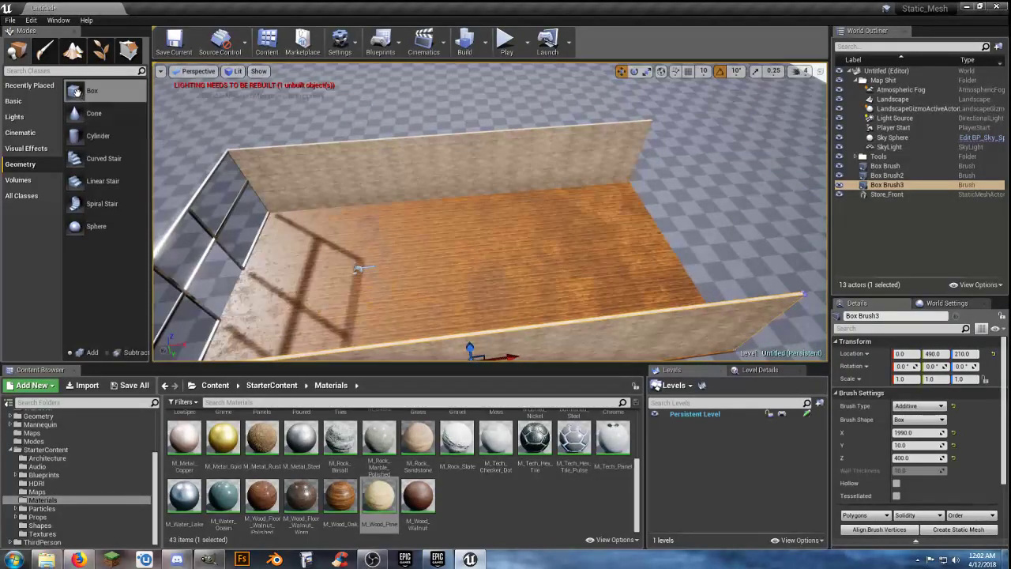
- Place a new box brush with the M_Water_Ocean material at the open rear end of the oak floor
{"action": "right_click_drag", "start_coordinate": [411, 316], "coordinate": [486, 327]}
{"action": "key", "text": "a"}
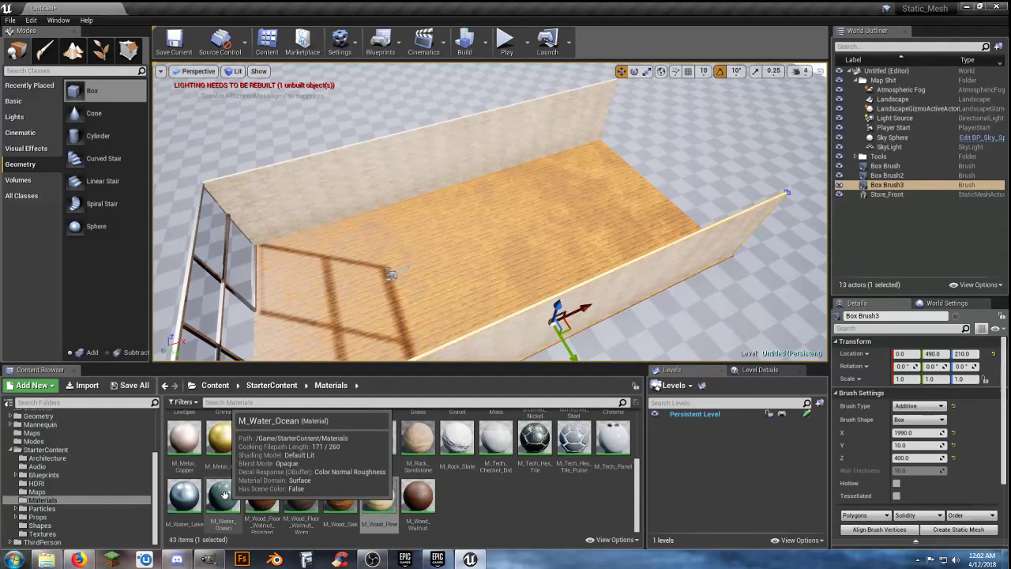
{"action": "mouse_move", "coordinate": [224, 494]}
{"action": "left_mouse_down"}
{"action": "mouse_move", "coordinate": [522, 283]}
{"action": "mouse_move", "coordinate": [557, 195]}
{"action": "mouse_move", "coordinate": [227, 507]}
{"action": "left_mouse_up"}
{"action": "left_click", "coordinate": [493, 510]}
{"action": "left_click", "coordinate": [229, 507]}
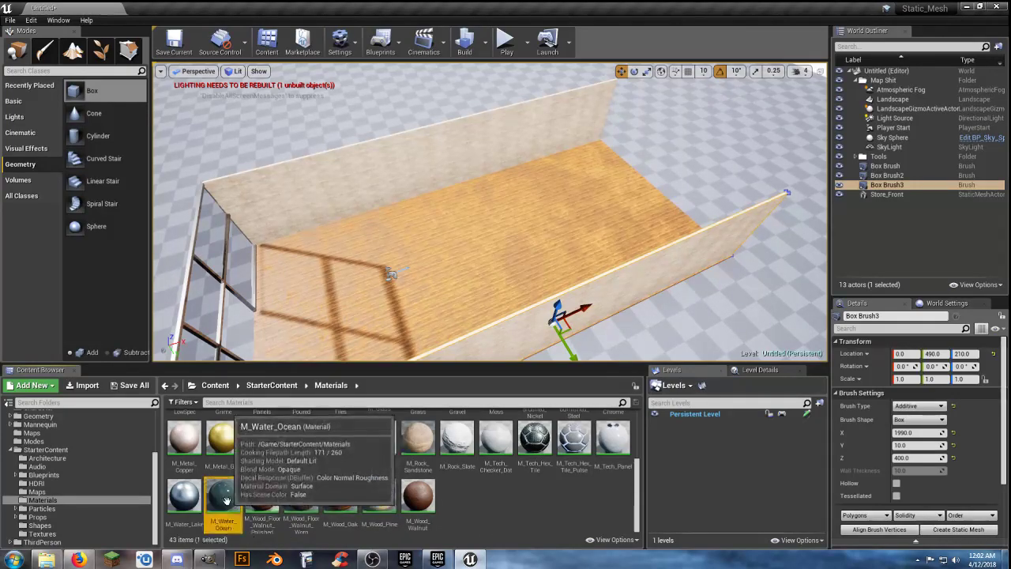
{"action": "mouse_move", "coordinate": [83, 91]}
{"action": "left_mouse_down"}
{"action": "mouse_move", "coordinate": [564, 154]}
{"action": "mouse_move", "coordinate": [633, 187]}
{"action": "left_mouse_up"}
{"action": "mouse_move", "coordinate": [490, 213]}
{"action": "right_mouse_down"}
{"action": "mouse_move", "coordinate": [553, 217]}
{"action": "mouse_move", "coordinate": [593, 182]}
{"action": "right_mouse_up"}
- Set the ocean-textured box brush's location to X 0, Y 0, Z 210
{"action": "left_click", "coordinate": [906, 353]}
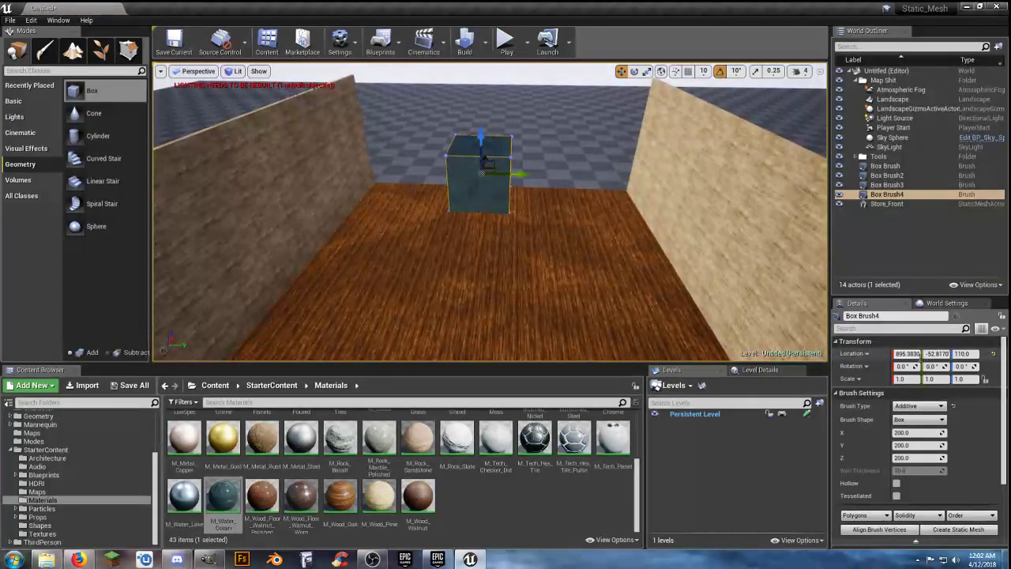
{"action": "type", "text": "0"}
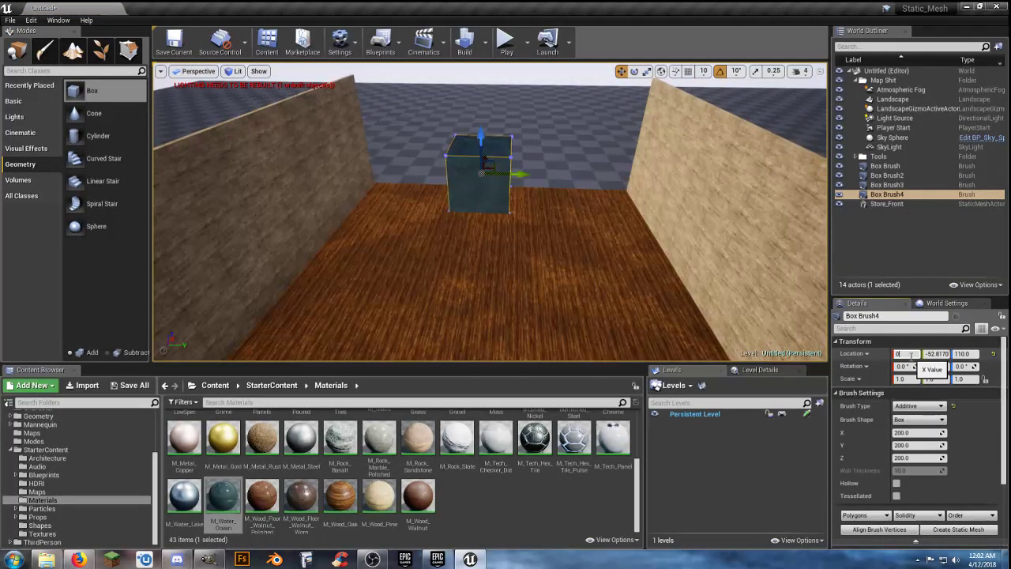
{"action": "key", "text": "Tab"}
{"action": "type", "text": "0"}
{"action": "key", "text": "Tab"}
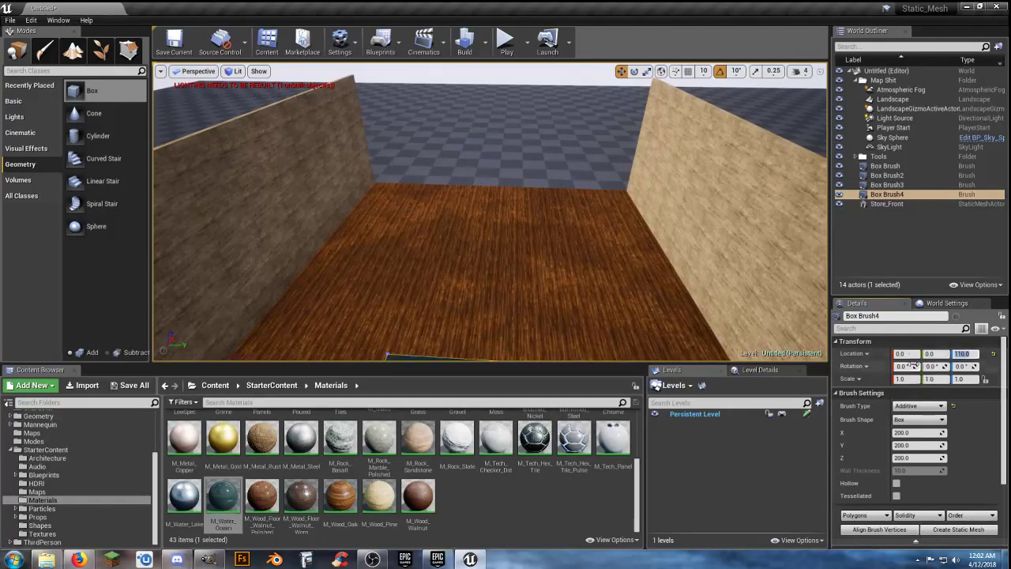
{"action": "type", "text": "210"}
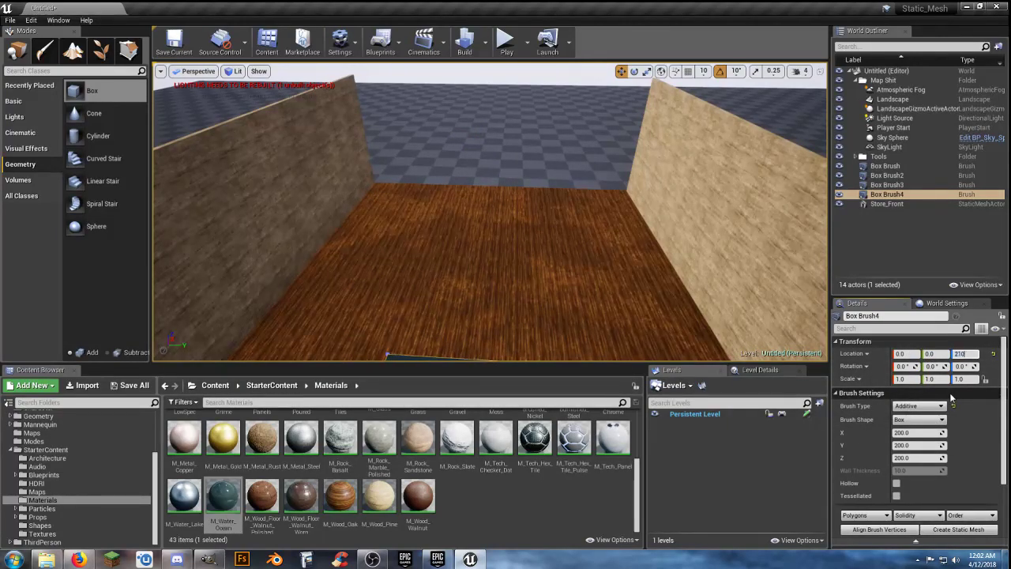
{"action": "key", "text": "Return"}
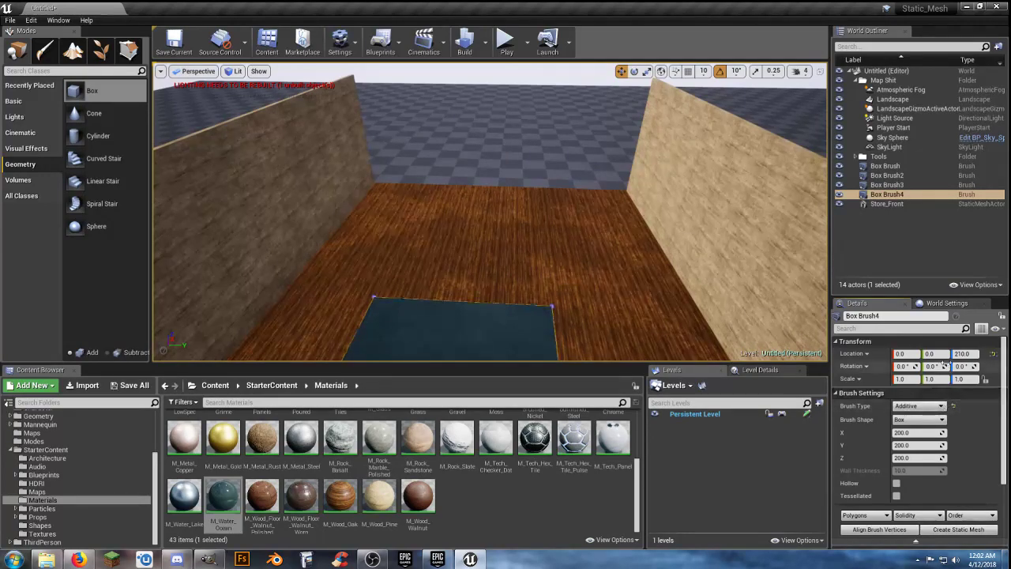
- Move the ocean-textured box back along X to about 738 and thin its X size to 10
{"action": "left_click", "coordinate": [940, 354]}
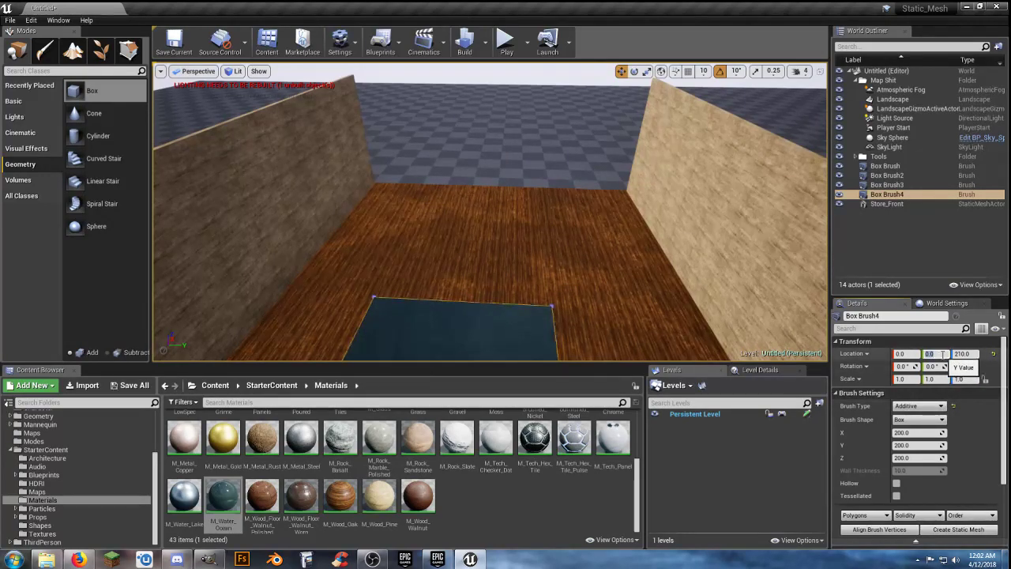
{"action": "right_click_drag", "start_coordinate": [621, 289], "coordinate": [599, 296]}
{"action": "mouse_move", "coordinate": [545, 220]}
{"action": "left_mouse_down"}
{"action": "mouse_move", "coordinate": [582, 135]}
{"action": "mouse_move", "coordinate": [624, 76]}
{"action": "left_mouse_up"}
{"action": "key", "text": "f"}
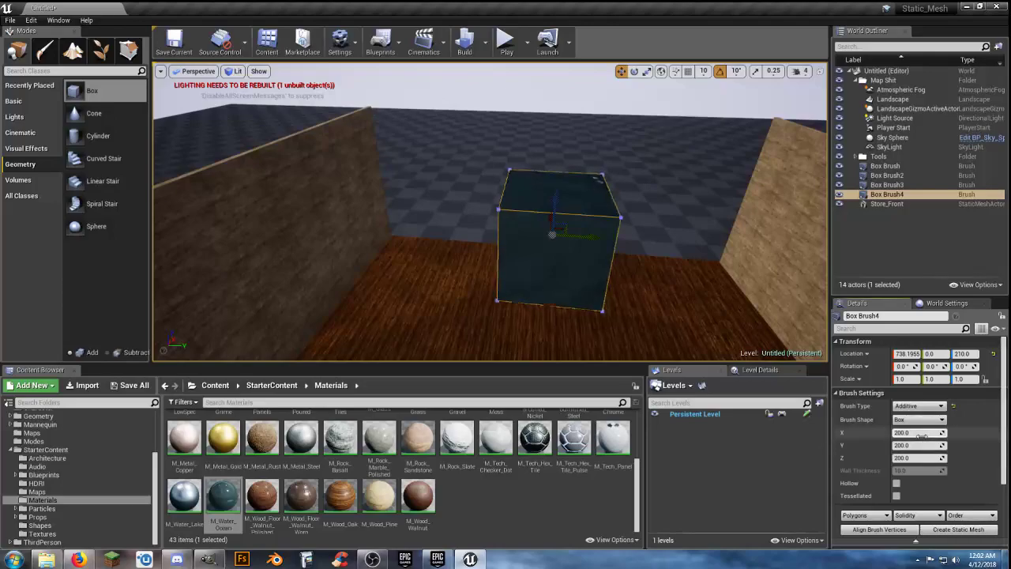
{"action": "left_click", "coordinate": [918, 433]}
{"action": "type", "text": "10"}
{"action": "key", "text": "Tab"}
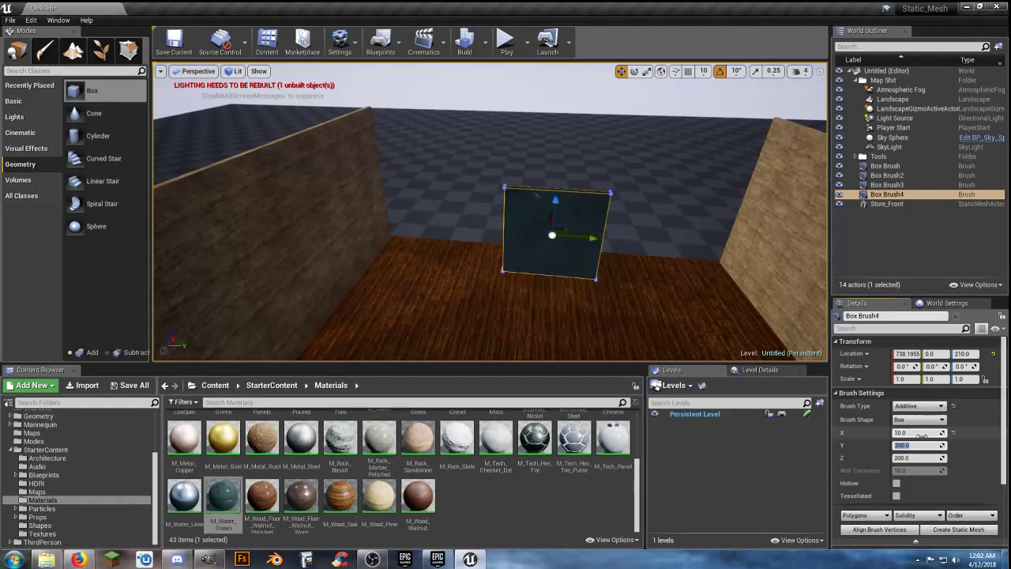
- Try placing the thin ocean panel at location X 1990
{"action": "left_click", "coordinate": [908, 353]}
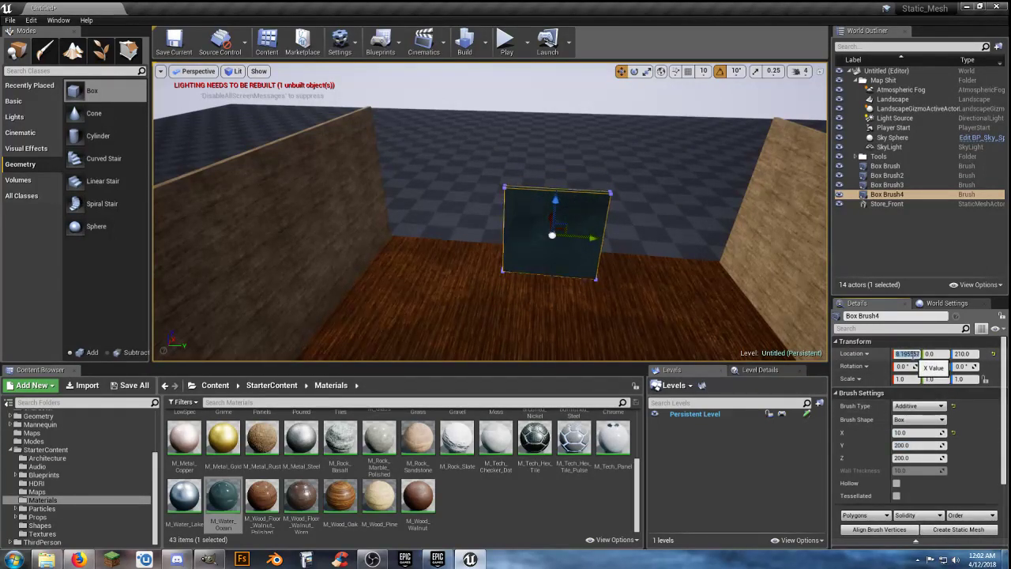
{"action": "type", "text": "1990"}
{"action": "key", "text": "Tab"}
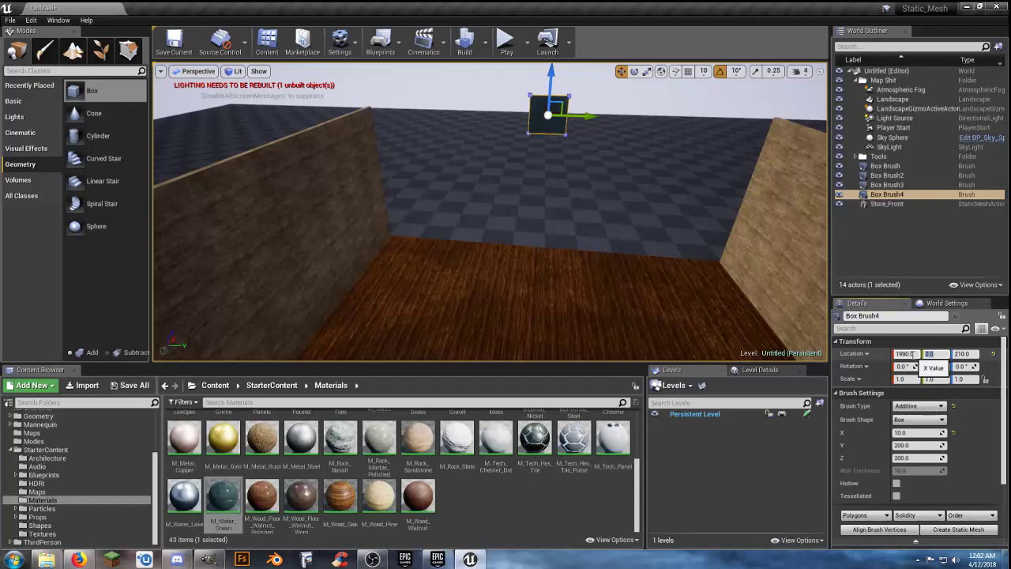
- Bring the ocean panel back to the rear edge of the oak floor and set its location to X 990
{"action": "key", "text": "w"}
{"action": "mouse_move", "coordinate": [621, 174]}
{"action": "right_mouse_down"}
{"action": "mouse_move", "coordinate": [545, 162]}
{"action": "mouse_move", "coordinate": [466, 229]}
{"action": "mouse_move", "coordinate": [497, 215]}
{"action": "right_mouse_up"}
{"action": "key", "text": "s"}
{"action": "left_click_drag", "start_coordinate": [649, 186], "coordinate": [472, 183]}
{"action": "right_click_drag", "start_coordinate": [527, 228], "coordinate": [494, 181]}
{"action": "key", "text": "w"}
{"action": "key", "text": "d"}
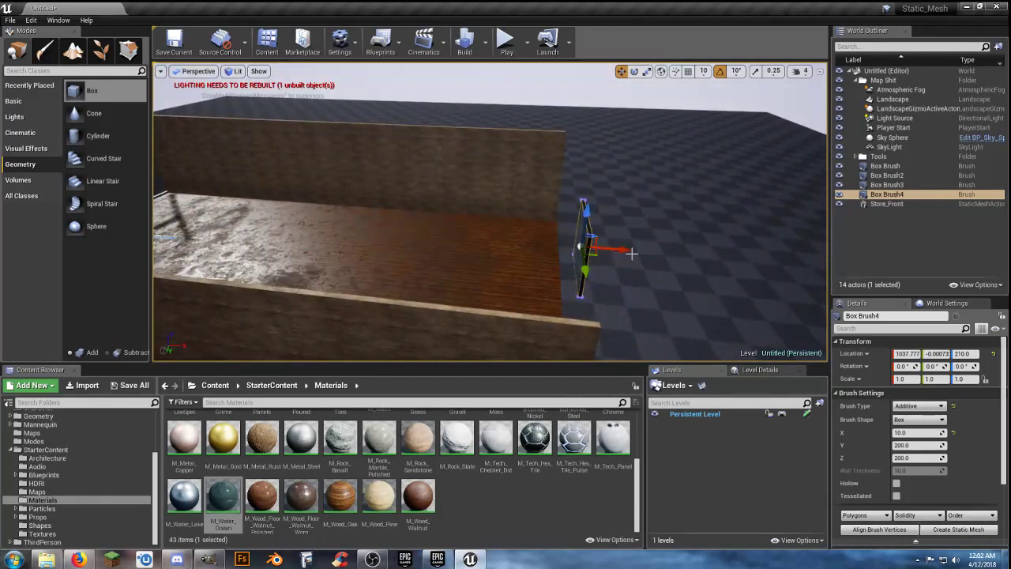
{"action": "left_click_drag", "start_coordinate": [623, 250], "coordinate": [601, 250]}
{"action": "left_click", "coordinate": [912, 355]}
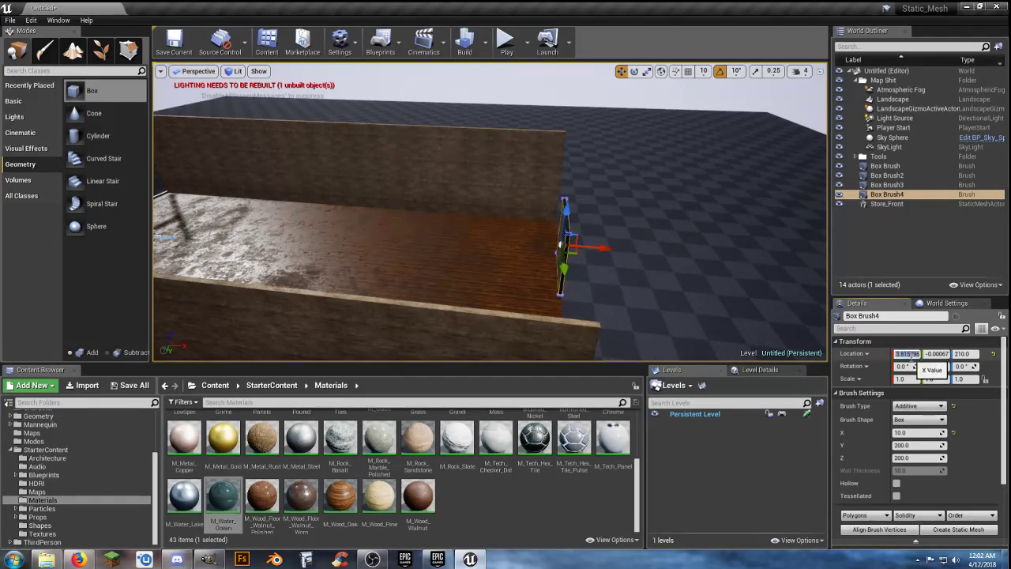
{"action": "type", "text": "990"}
{"action": "key", "text": "Tab"}
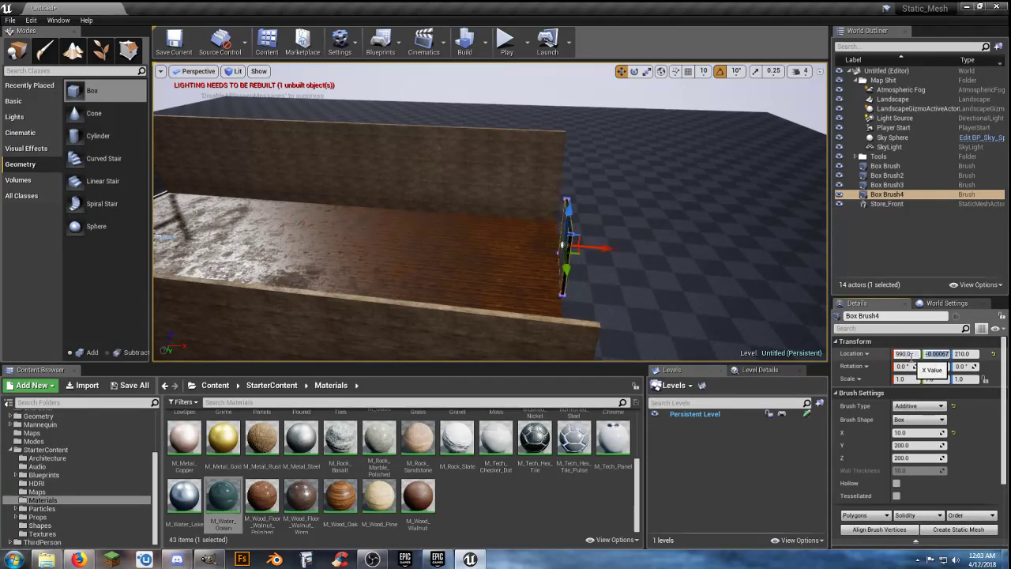
- Size the ocean panel into a full back wall between the pine walls with Z 400 and Y 990
{"action": "key", "text": "w"}
{"action": "mouse_move", "coordinate": [675, 304]}
{"action": "right_mouse_down"}
{"action": "mouse_move", "coordinate": [632, 332]}
{"action": "mouse_move", "coordinate": [798, 281]}
{"action": "right_mouse_up"}
{"action": "key", "text": "a"}
{"action": "key", "text": "s"}
{"action": "left_click", "coordinate": [918, 458]}
{"action": "type", "text": "400"}
{"action": "key", "text": "Return"}
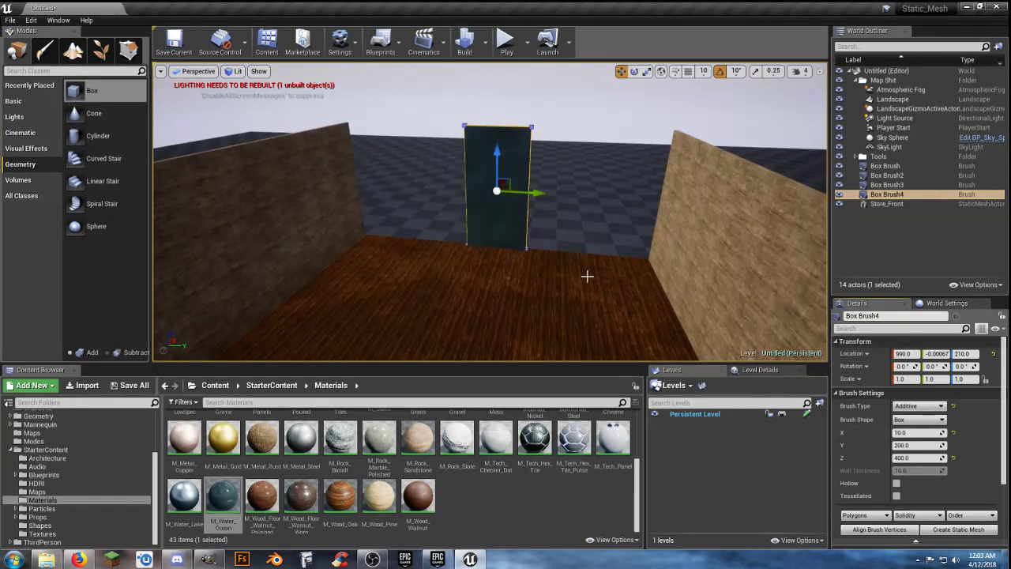
{"action": "left_click", "coordinate": [917, 445]}
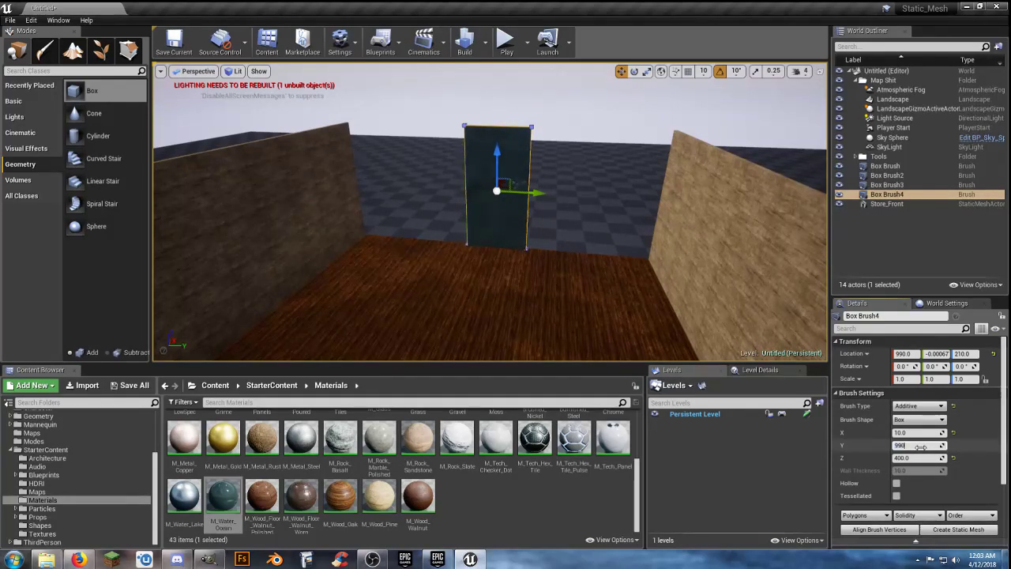
{"action": "key", "text": "Tab"}
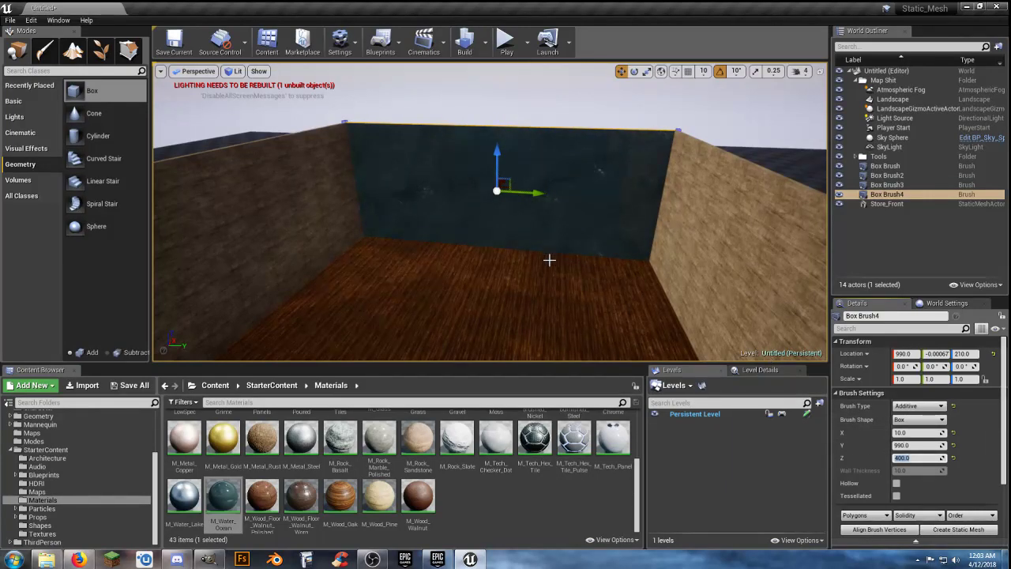
- Play-test the level, running the character around the interior, the glass front and through the entrance to check the walls
{"action": "scroll", "coordinate": [549, 260], "scroll_direction": "up", "scroll_amount": 5}
{"action": "key", "text": "s"}
{"action": "right_click_drag", "start_coordinate": [549, 259], "coordinate": [508, 214]}
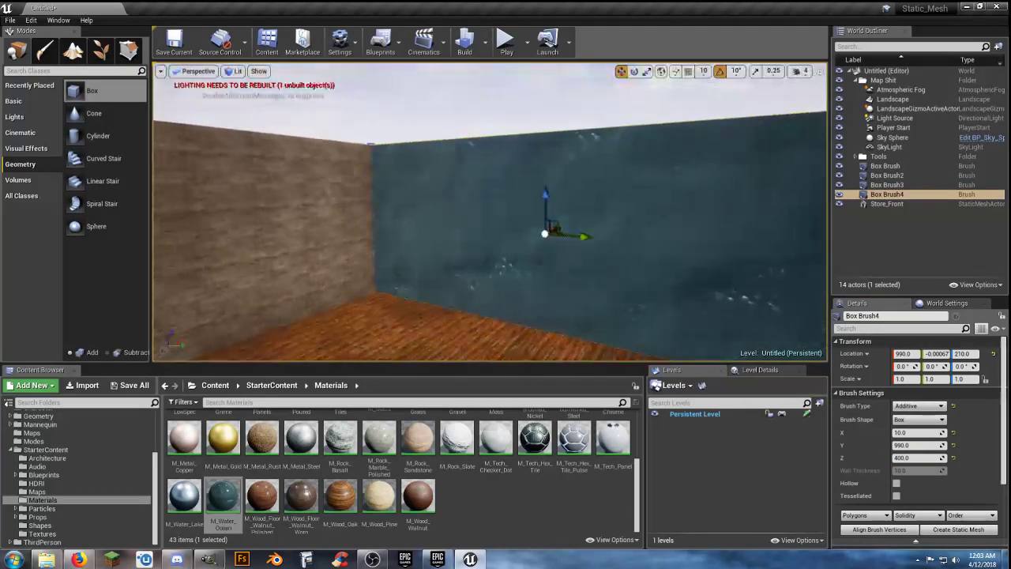
{"action": "left_click", "coordinate": [503, 43]}
{"action": "left_click", "coordinate": [495, 202]}
{"action": "key", "text": "w"}
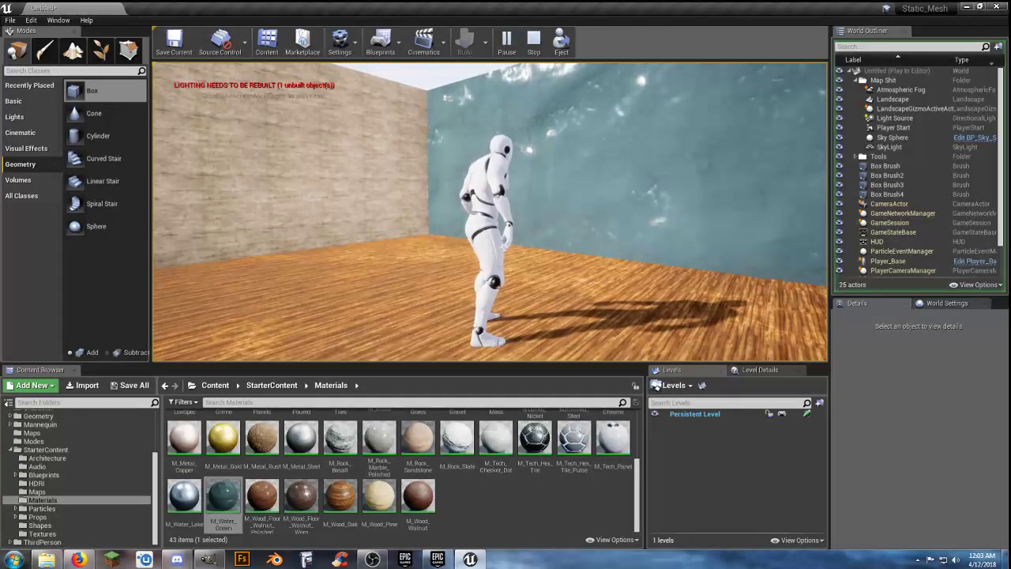
{"action": "key", "text": "a"}
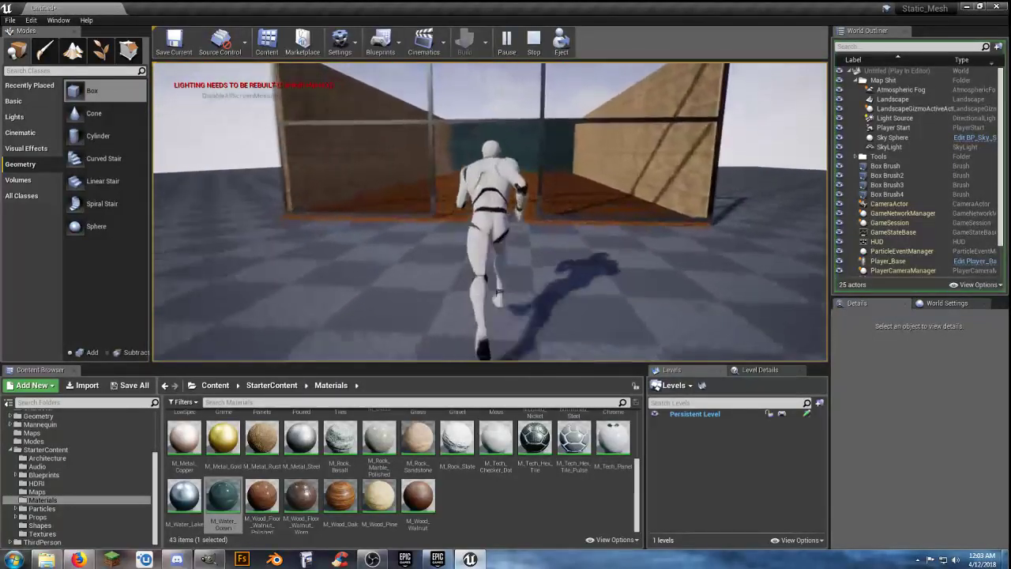
{"action": "key", "text": "w"}
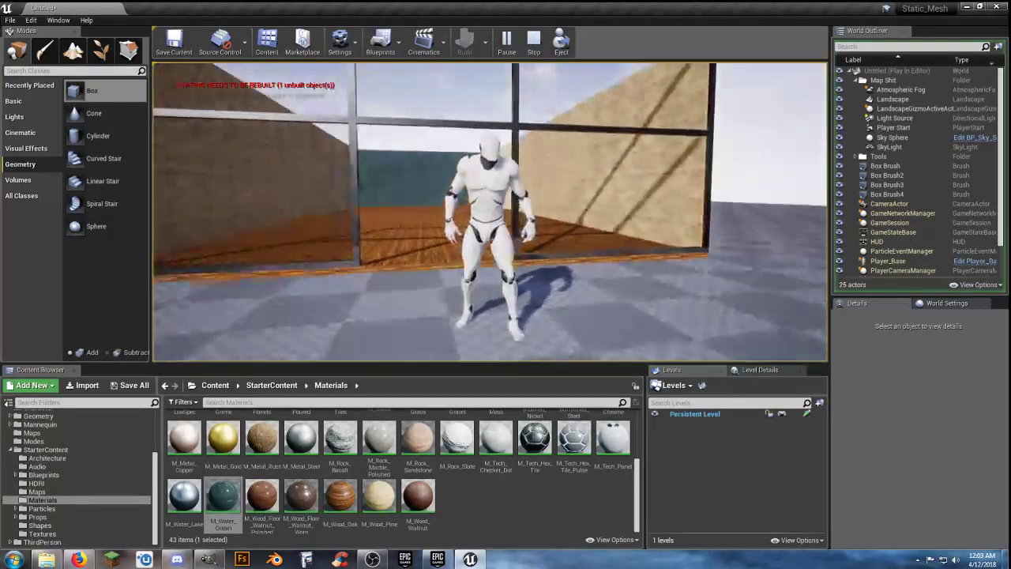
{"action": "key", "text": "a"}
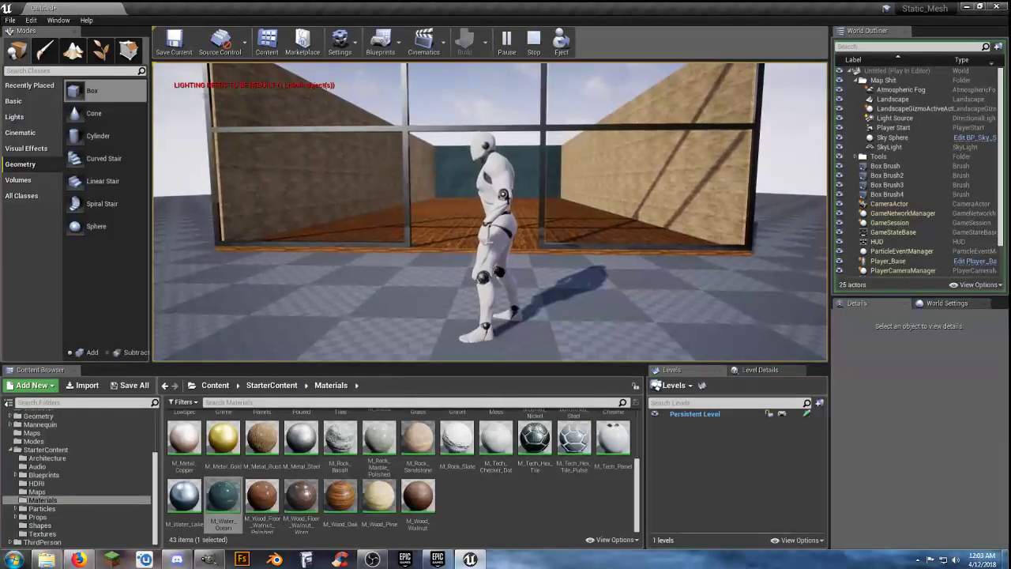
{"action": "key", "text": "w"}
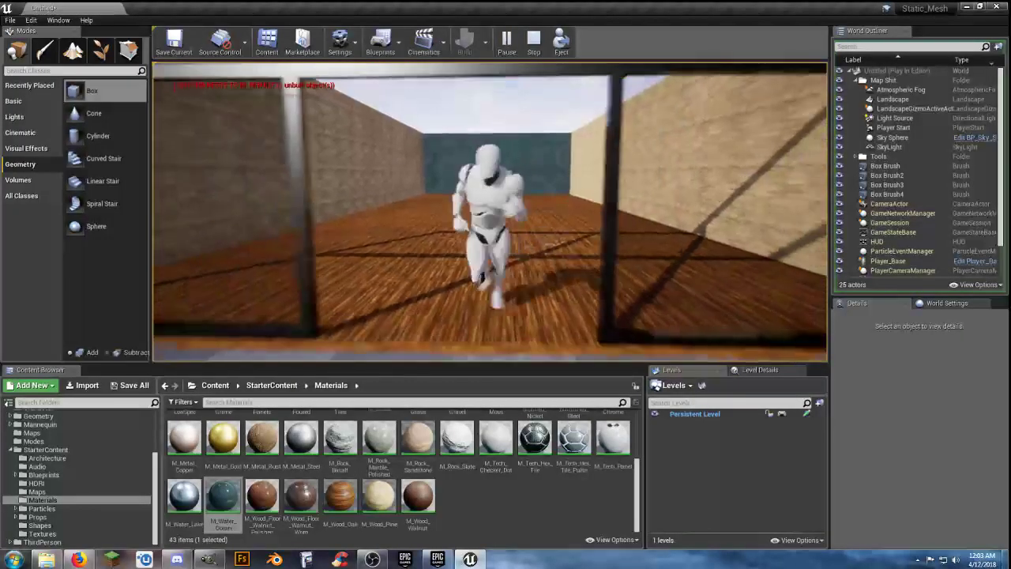
{"action": "key", "text": "s"}
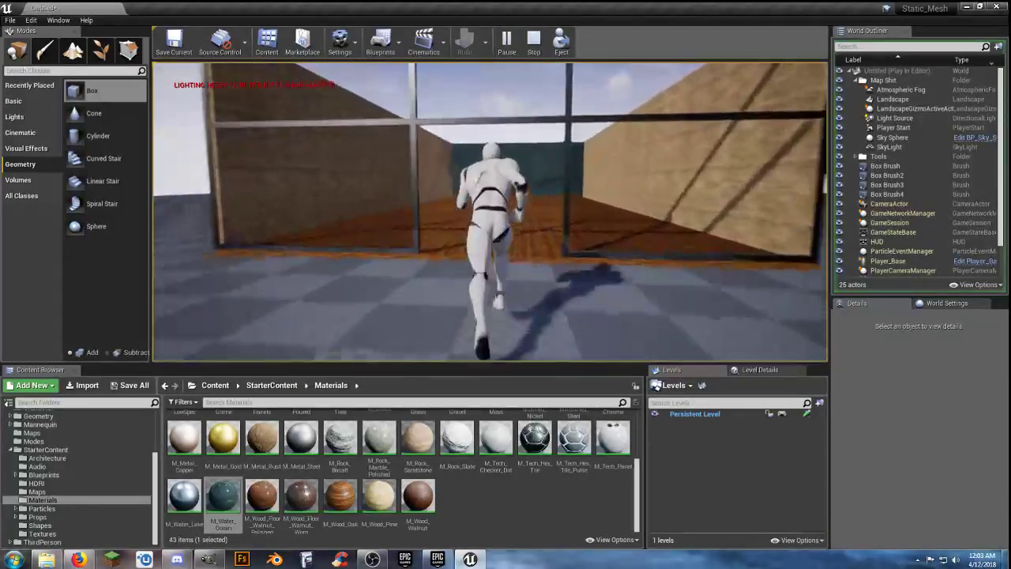
{"action": "key", "text": "w"}
{"action": "key", "text": "s"}
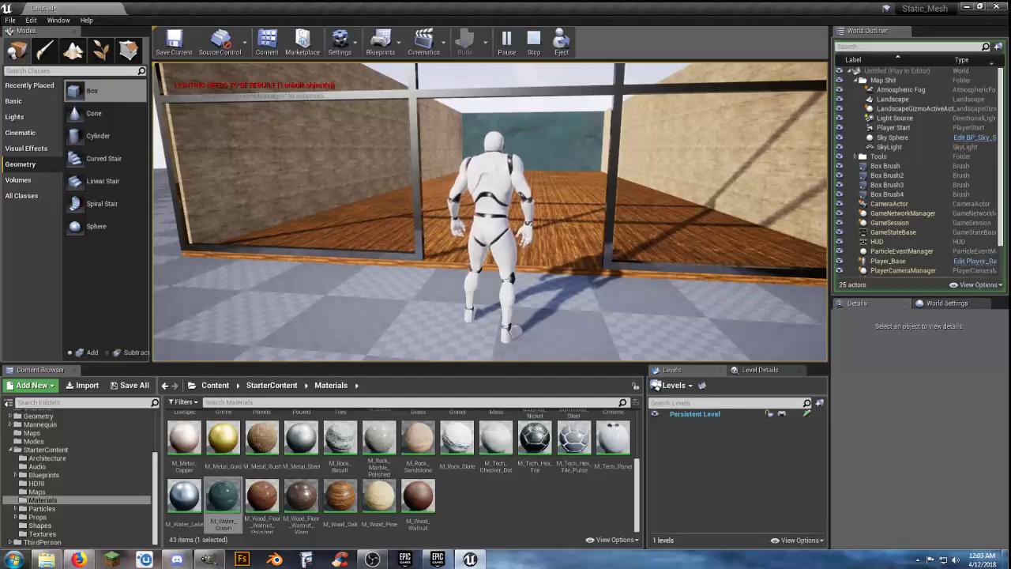
{"action": "key", "text": "d"}
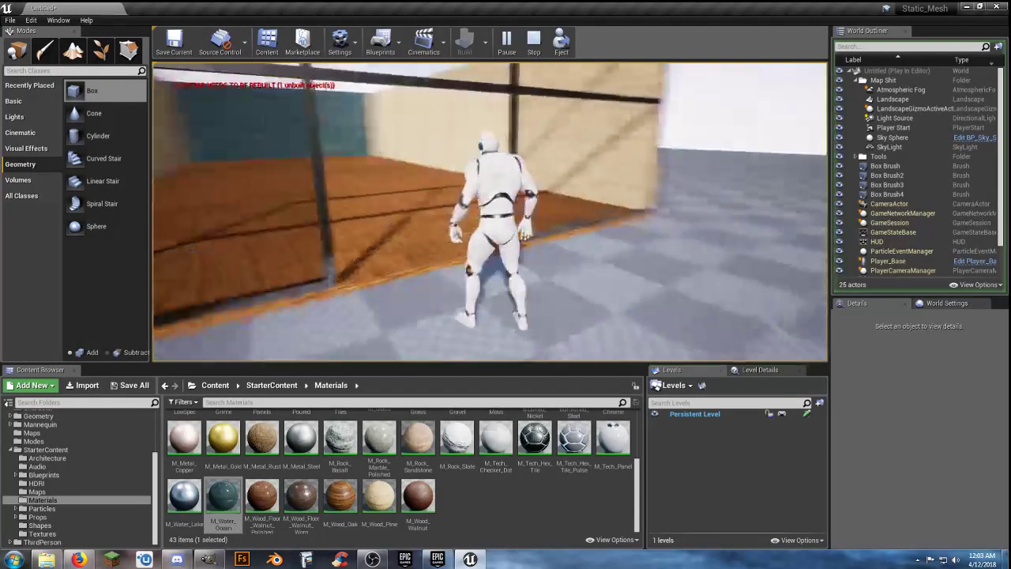
{"action": "key", "text": "s"}
{"action": "key", "text": "w"}
{"action": "key", "text": "w"}
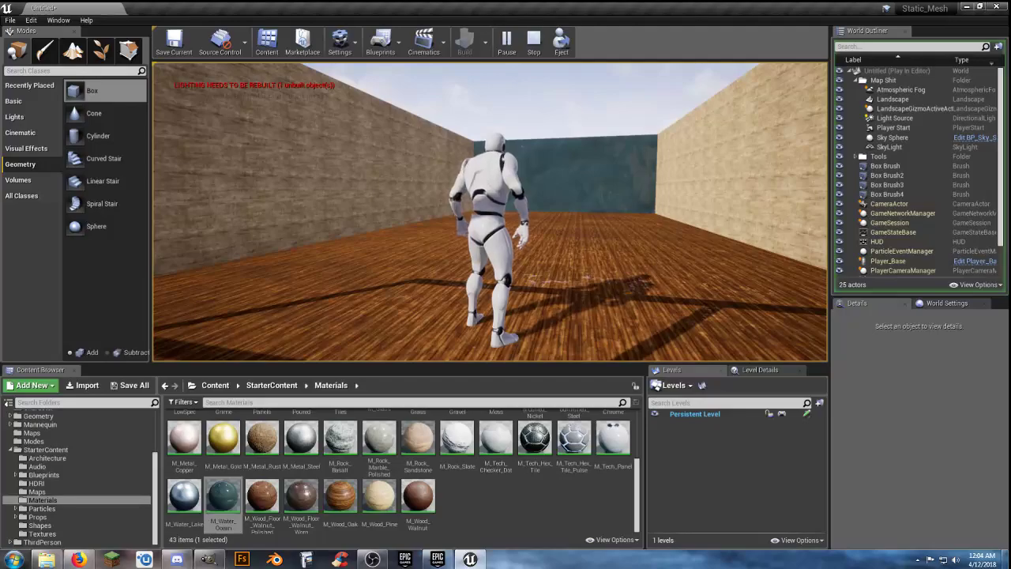
{"action": "key", "text": "Escape"}
- Duplicate the oak floor brush in place
{"action": "key", "text": "s"}
{"action": "mouse_move", "coordinate": [530, 248]}
{"action": "right_mouse_down"}
{"action": "mouse_move", "coordinate": [530, 286]}
{"action": "mouse_move", "coordinate": [530, 248]}
{"action": "right_mouse_up"}
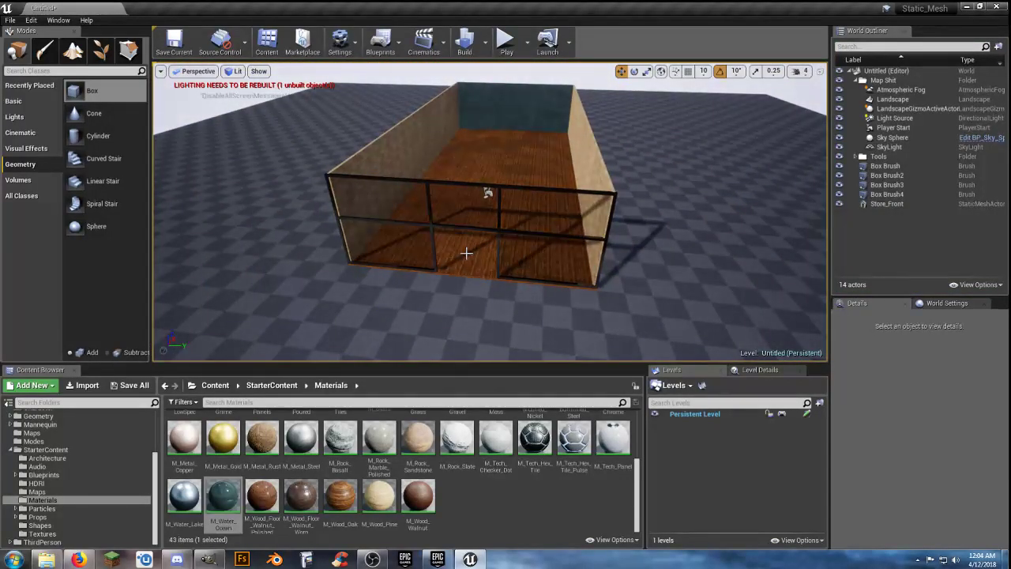
{"action": "left_click", "coordinate": [466, 253]}
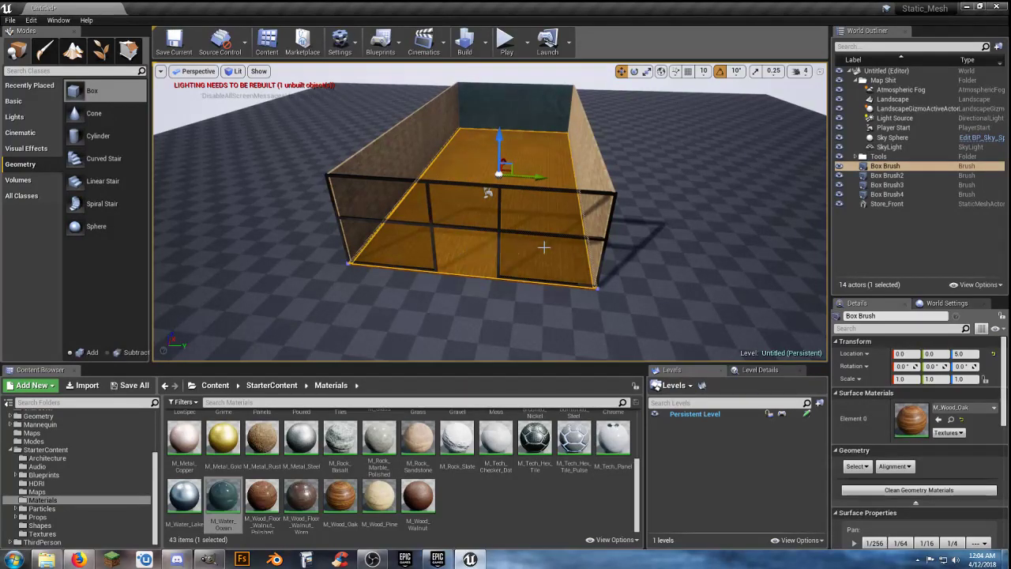
{"action": "left_click", "coordinate": [885, 166]}
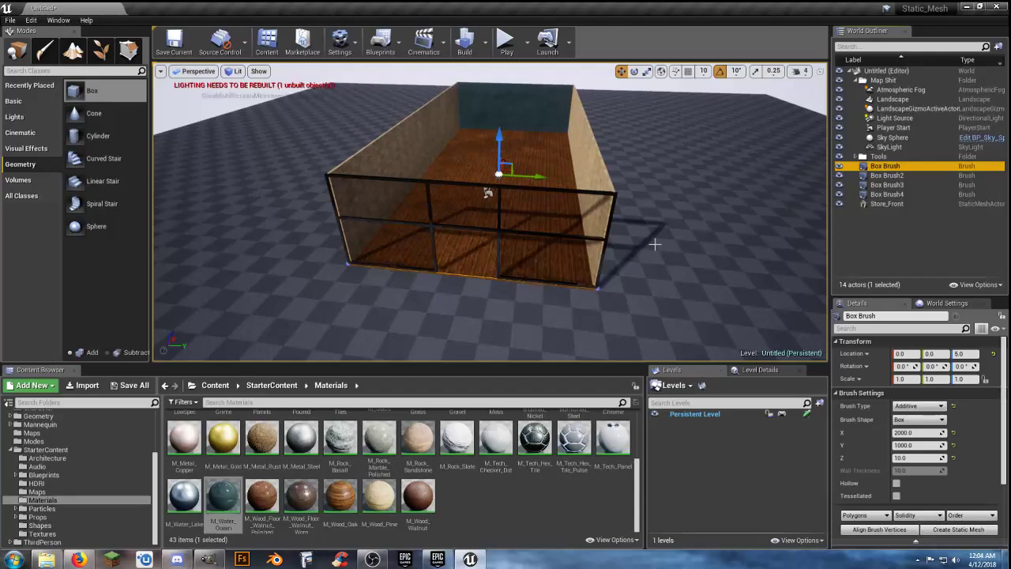
{"action": "key", "text": "ctrl+w"}
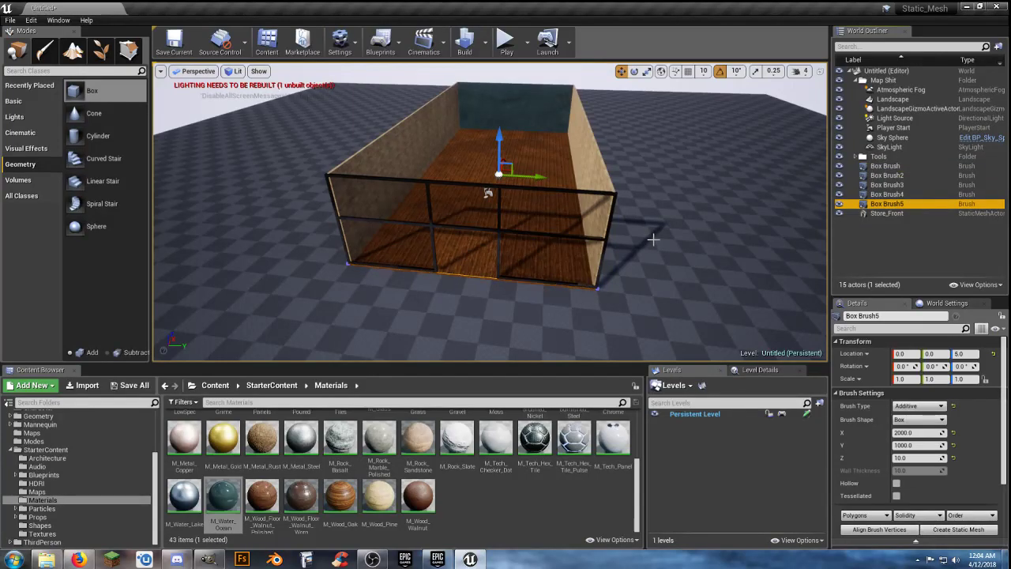
- Raise the duplicated oak floor to the wall tops as a roof, trying location Z 395 and settling on Z 400
{"action": "left_click", "coordinate": [971, 353]}
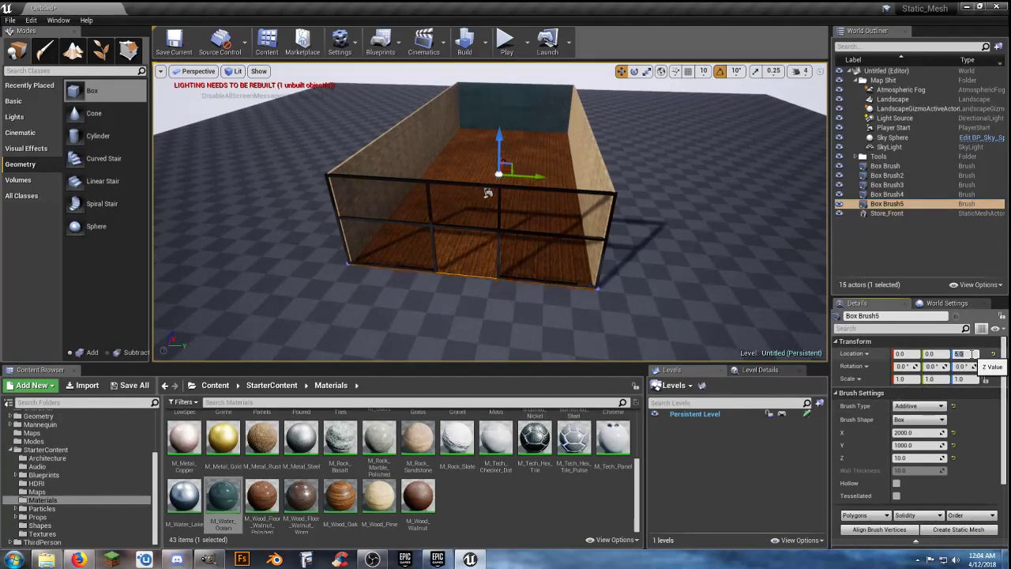
{"action": "type", "text": "395"}
{"action": "key", "text": "Return"}
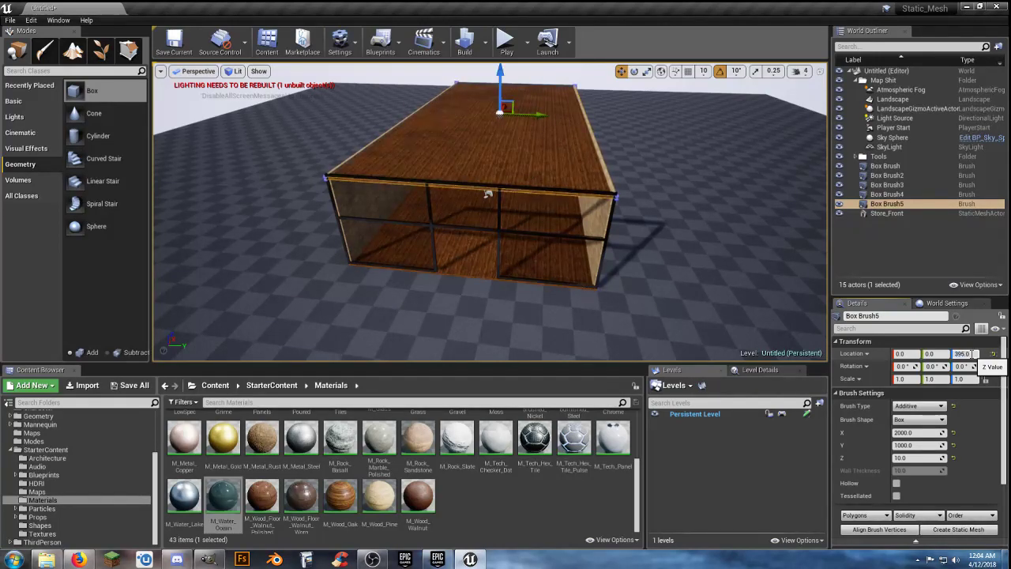
{"action": "type", "text": "400"}
{"action": "key", "text": "Return"}
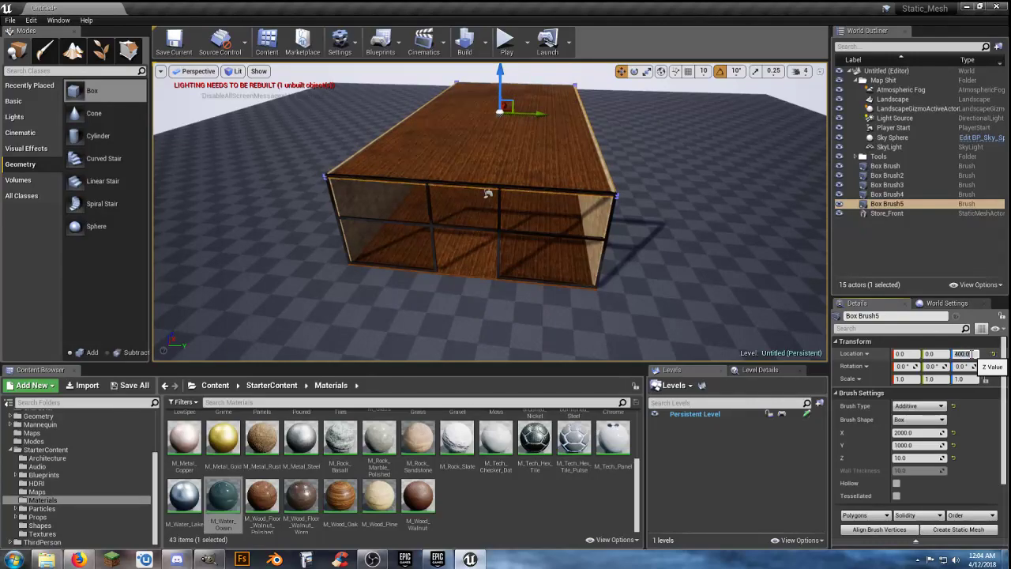